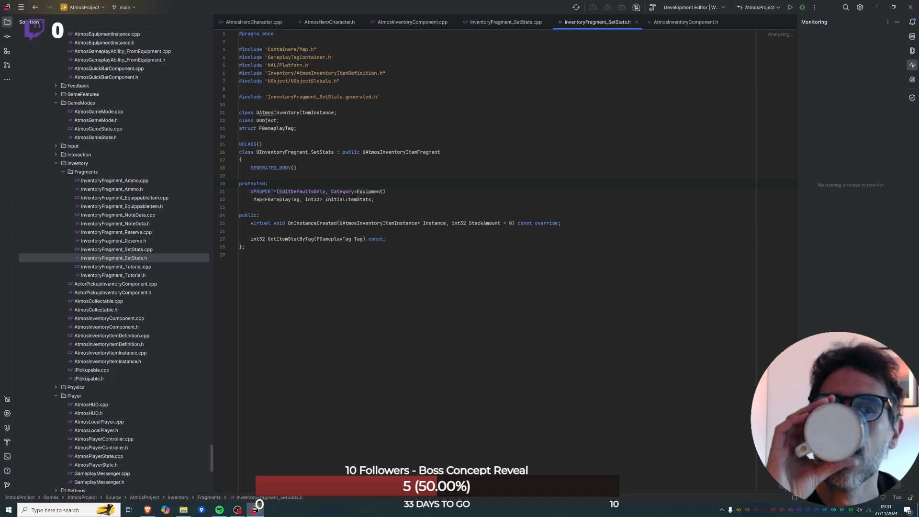
Build and run AtmosProject, and review the inventory component header and the SetStats fragment source, including its include list.
{"action": "left_click", "coordinate": [791, 8]}
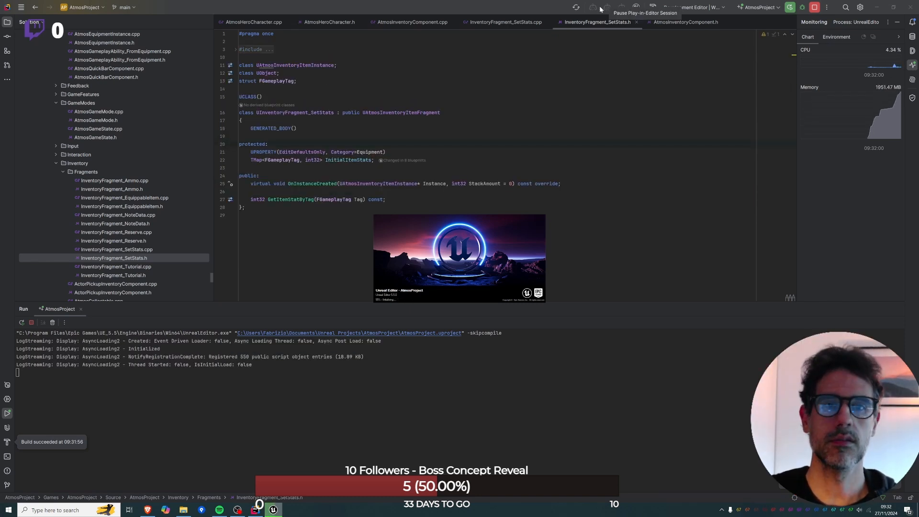
{"action": "left_click", "coordinate": [678, 21]}
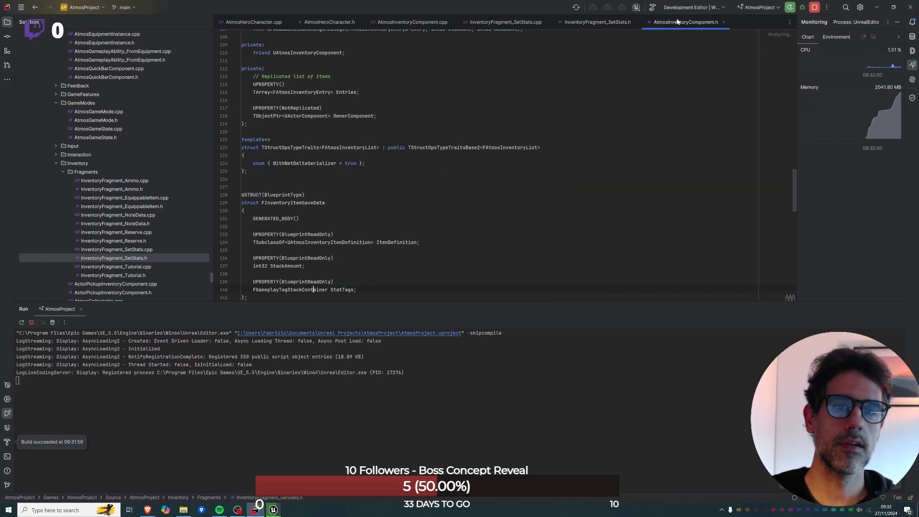
{"action": "left_click", "coordinate": [530, 24]}
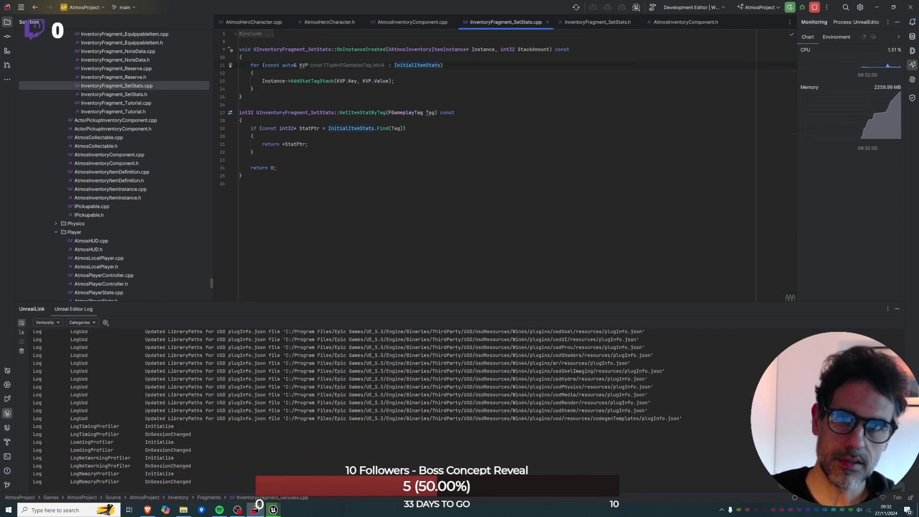
{"action": "left_click", "coordinate": [339, 25]}
{"action": "left_click", "coordinate": [597, 22]}
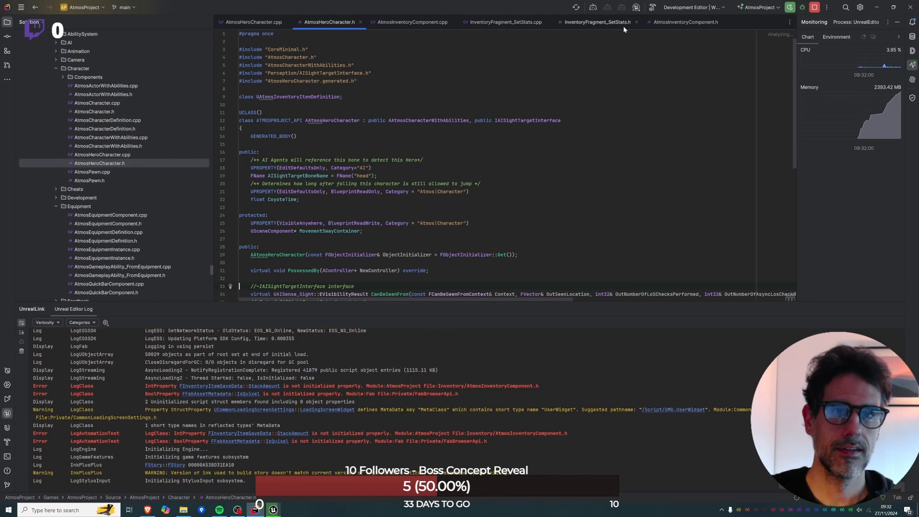
{"action": "left_click", "coordinate": [502, 22]}
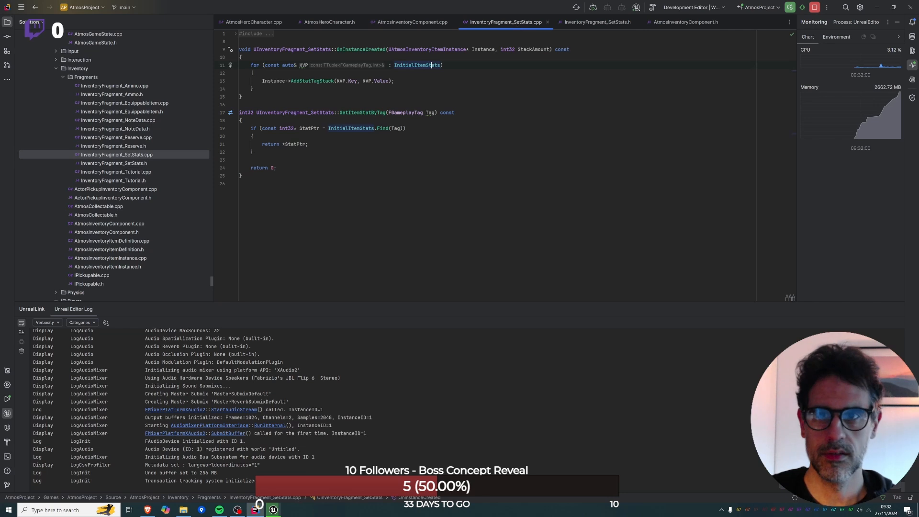
{"action": "left_click", "coordinate": [270, 35]}
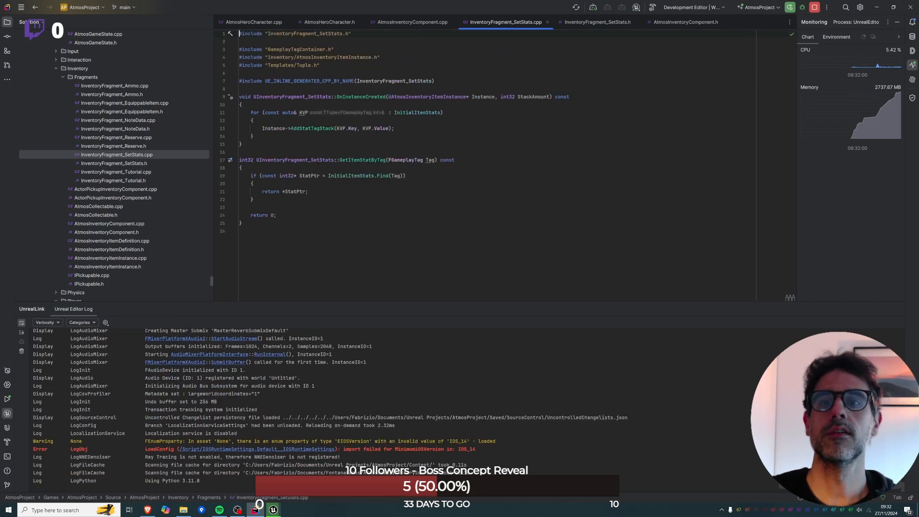
{"action": "left_click", "coordinate": [613, 23]}
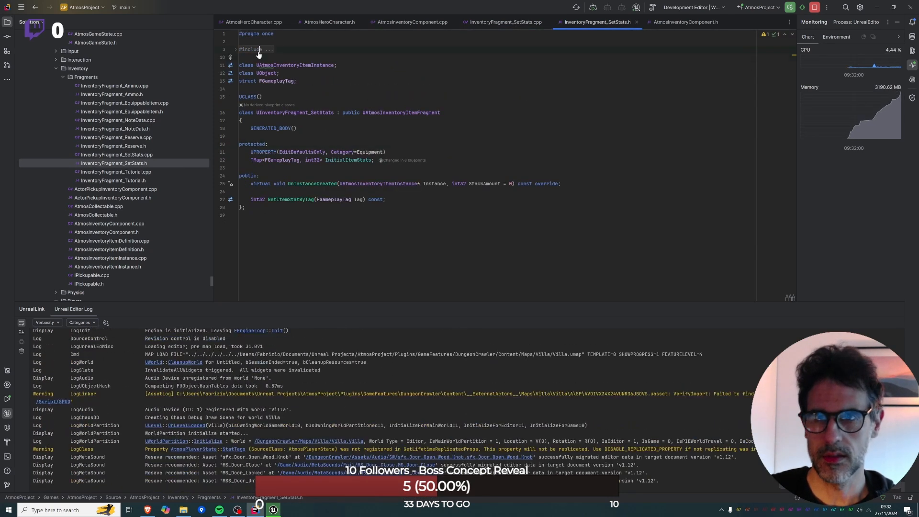
Expand the includes in InventoryFragment_SetStats.h and delete the unused "UObject/UObjectGlobals.h" include.
{"action": "left_click", "coordinate": [259, 50]}
{"action": "left_click", "coordinate": [340, 80]}
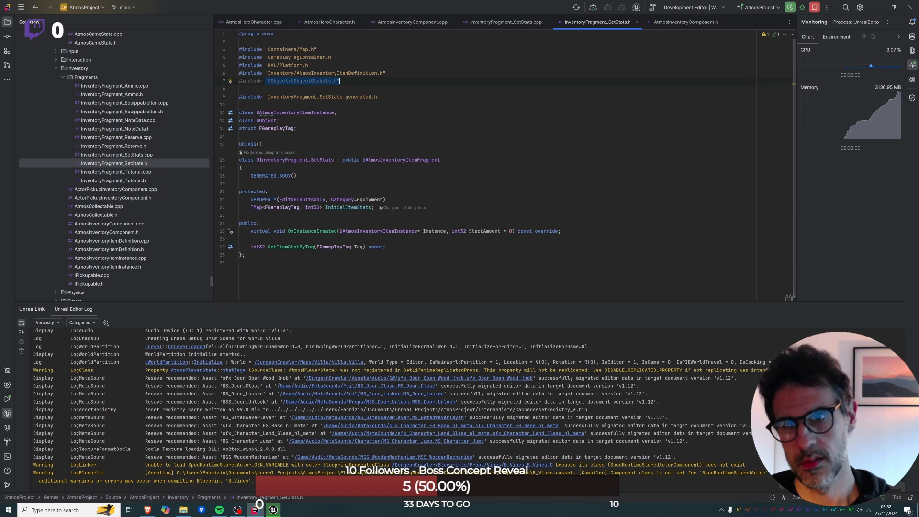
{"action": "key", "text": "BackSpace"}
{"action": "key", "text": "BackSpace"}
{"action": "key", "text": "BackSpace"}
{"action": "key", "text": "BackSpace"}
{"action": "key", "text": "BackSpace"}
{"action": "key", "text": "BackSpace"}
{"action": "key", "text": "BackSpace"}
{"action": "key", "text": "BackSpace"}
{"action": "key", "text": "BackSpace"}
{"action": "key", "text": "BackSpace"}
{"action": "key", "text": "BackSpace"}
{"action": "key", "text": "BackSpace"}
{"action": "key", "text": "BackSpace"}
{"action": "key", "text": "BackSpace"}
{"action": "key", "text": "BackSpace"}
{"action": "key", "text": "BackSpace"}
{"action": "key", "text": "BackSpace"}
{"action": "key", "text": "BackSpace"}
{"action": "key", "text": "BackSpace"}
{"action": "key", "text": "BackSpace"}
{"action": "key", "text": "BackSpace"}
{"action": "key", "text": "BackSpace"}
{"action": "key", "text": "BackSpace"}
{"action": "key", "text": "BackSpace"}
{"action": "key", "text": "BackSpace"}
{"action": "key", "text": "BackSpace"}
{"action": "key", "text": "BackSpace"}
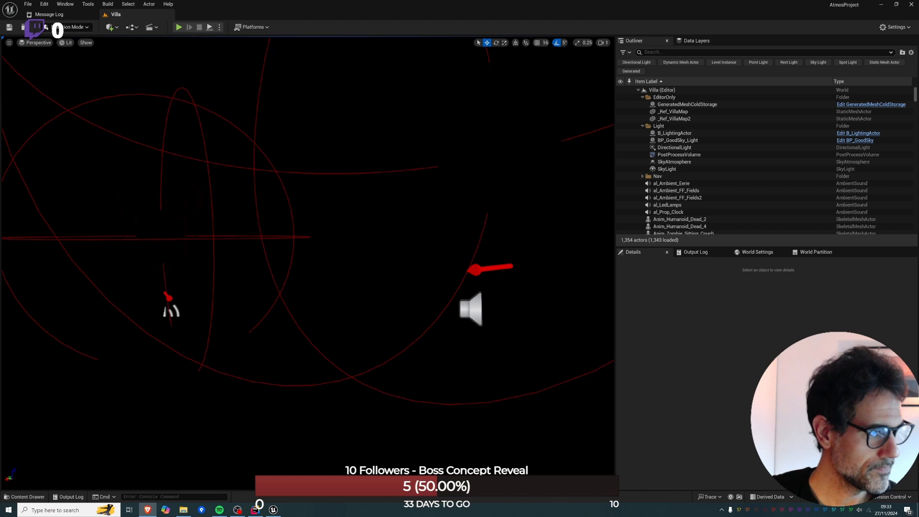
Bring the browser window with the Miro Atmos Map&Plan board into view at full size, and return to Unreal Editor.
{"action": "left_click_drag", "start_coordinate": [918, 144], "coordinate": [259, 96]}
{"action": "double_click", "coordinate": [402, 98]}
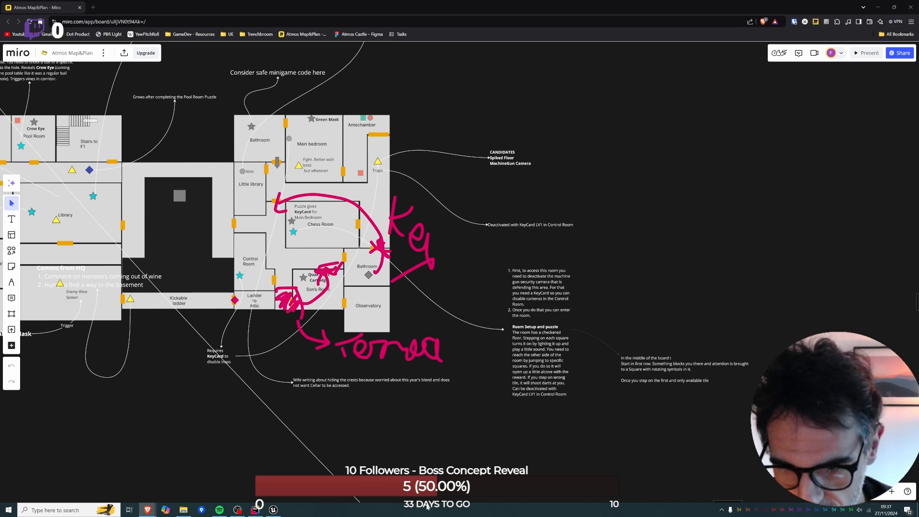
{"action": "left_click", "coordinate": [276, 508]}
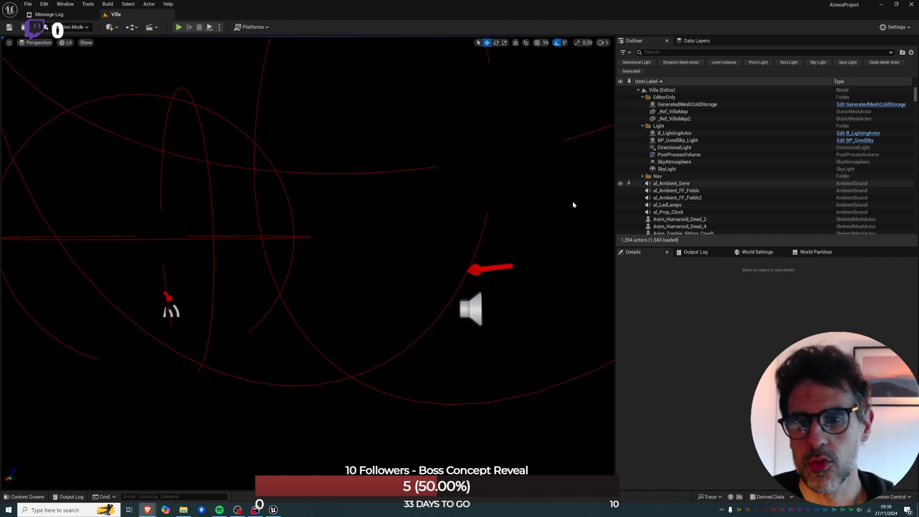
Set the viewport to Unlit shading and frame the villa's roof from outside.
{"action": "right_click_drag", "start_coordinate": [458, 254], "coordinate": [371, 236]}
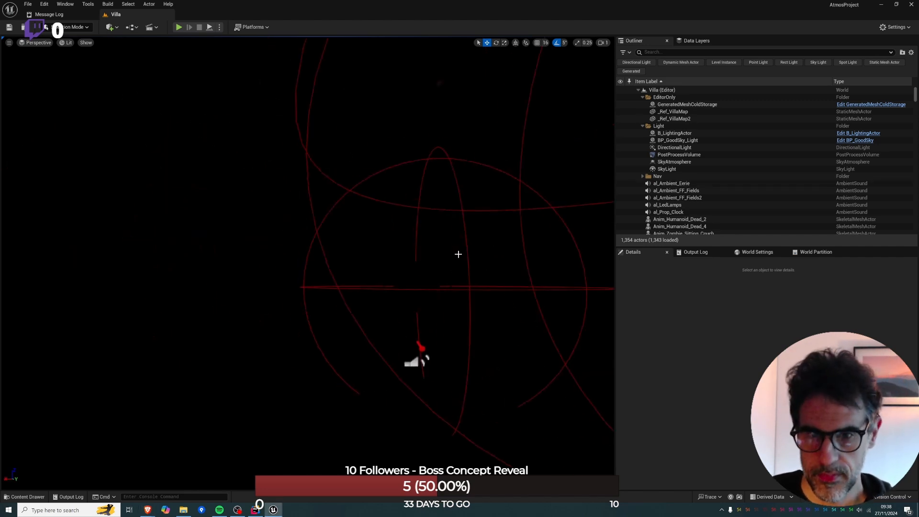
{"action": "key", "text": "alt+3"}
{"action": "right_click_drag", "start_coordinate": [458, 254], "coordinate": [360, 235]}
{"action": "key", "text": "e"}
{"action": "key", "text": "s"}
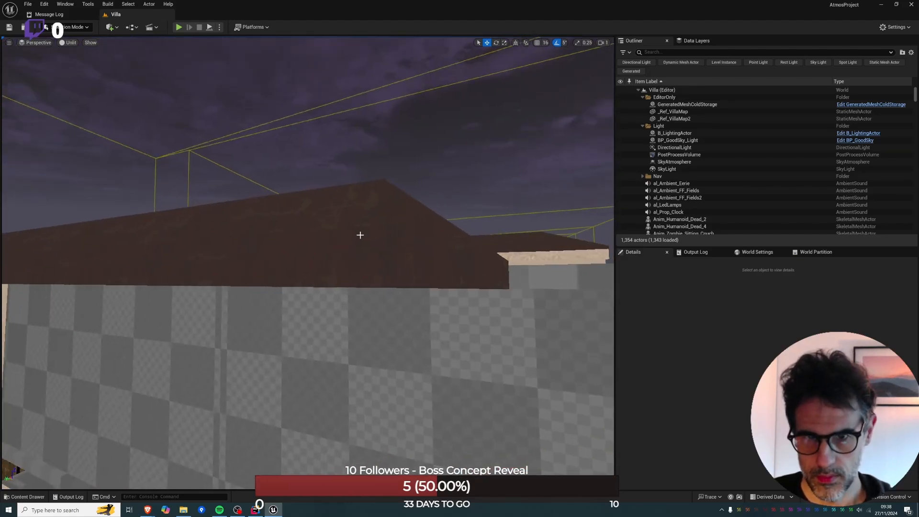
Select the villa's roof box, set the position grid snapping to 8, and nudge the roof slightly upward.
{"action": "left_click", "coordinate": [263, 271]}
{"action": "right_click_drag", "start_coordinate": [139, 253], "coordinate": [90, 276]}
{"action": "key", "text": "Caps_Lock"}
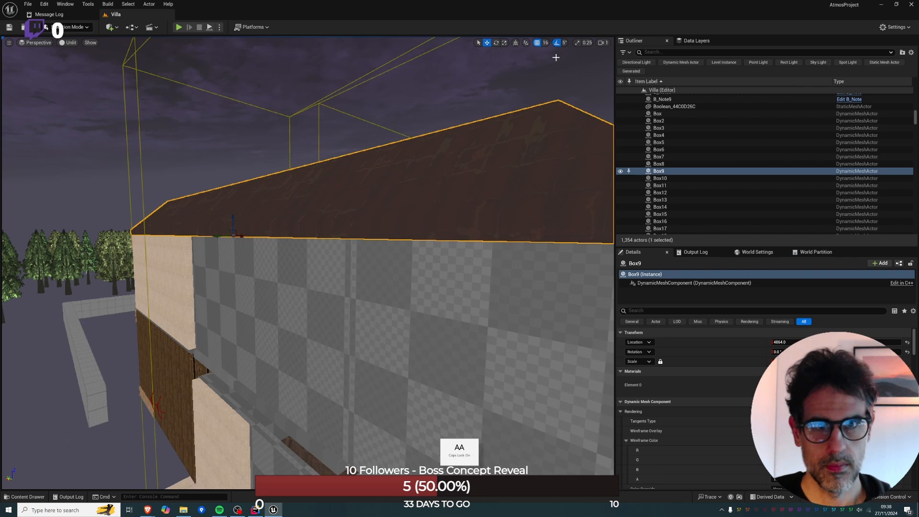
{"action": "left_click", "coordinate": [544, 43]}
{"action": "left_click", "coordinate": [545, 102]}
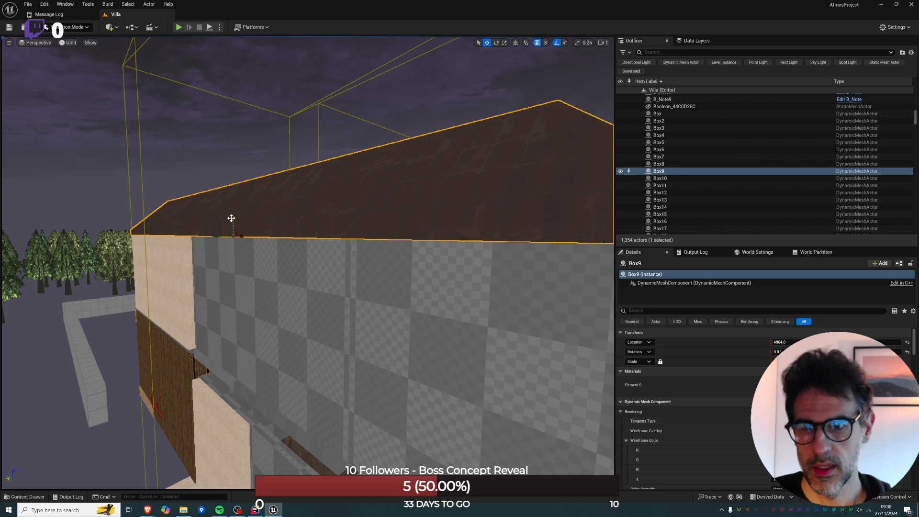
{"action": "left_click_drag", "start_coordinate": [232, 218], "coordinate": [231, 216]}
Start a play session from the corridor floor facing the wooden door beneath the security camera.
{"action": "right_click_drag", "start_coordinate": [231, 215], "coordinate": [564, 240]}
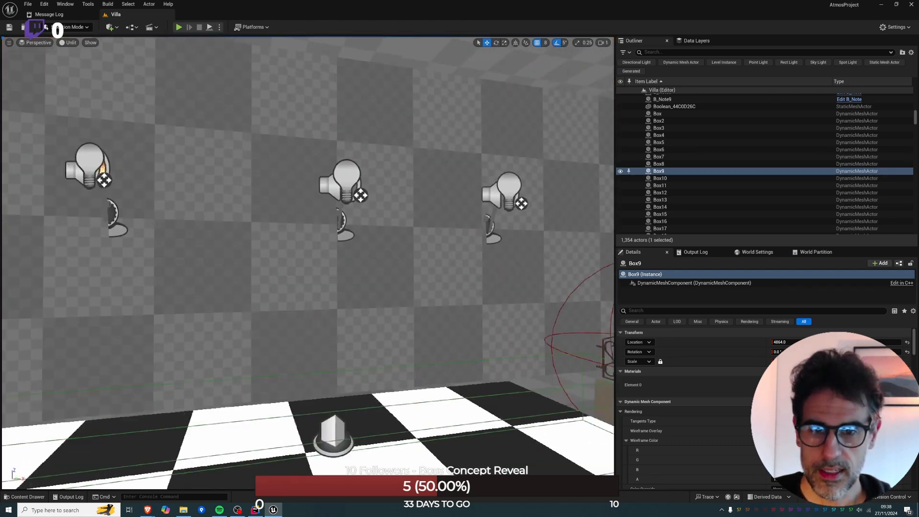
{"action": "key", "text": "f"}
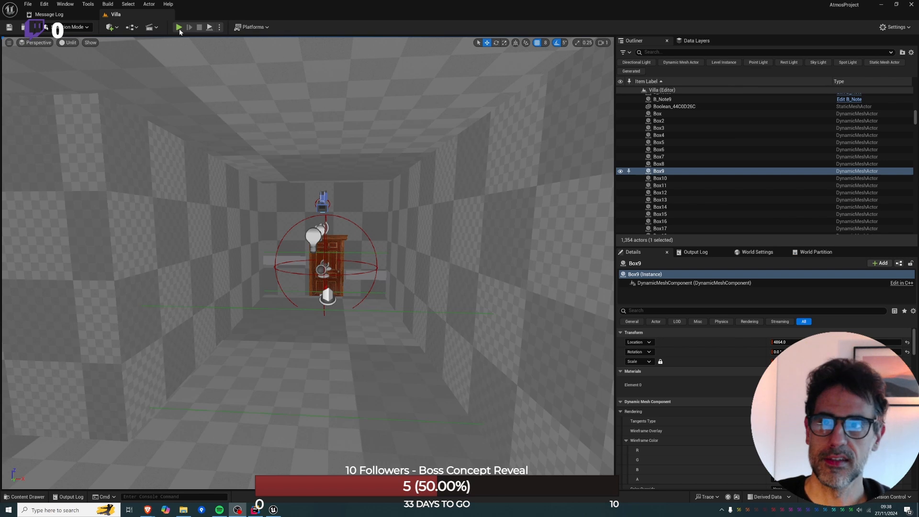
{"action": "right_click", "coordinate": [288, 471]}
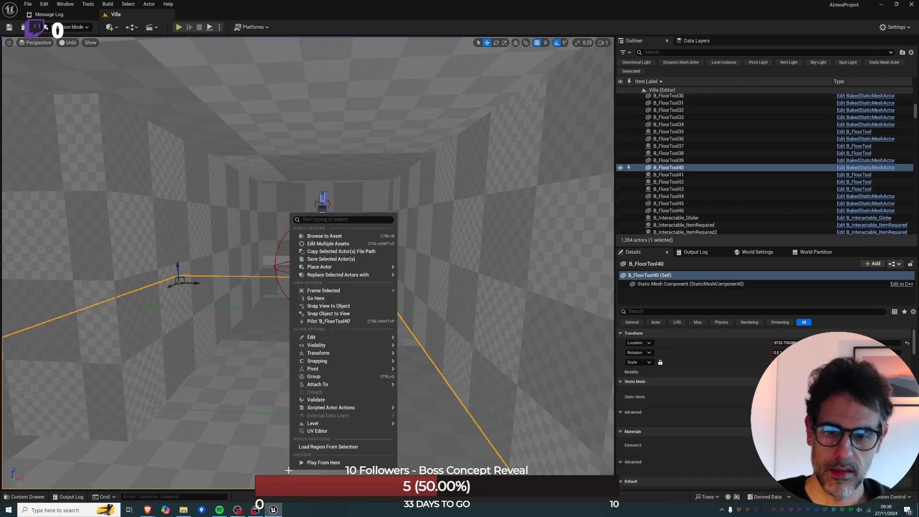
{"action": "left_click", "coordinate": [305, 463]}
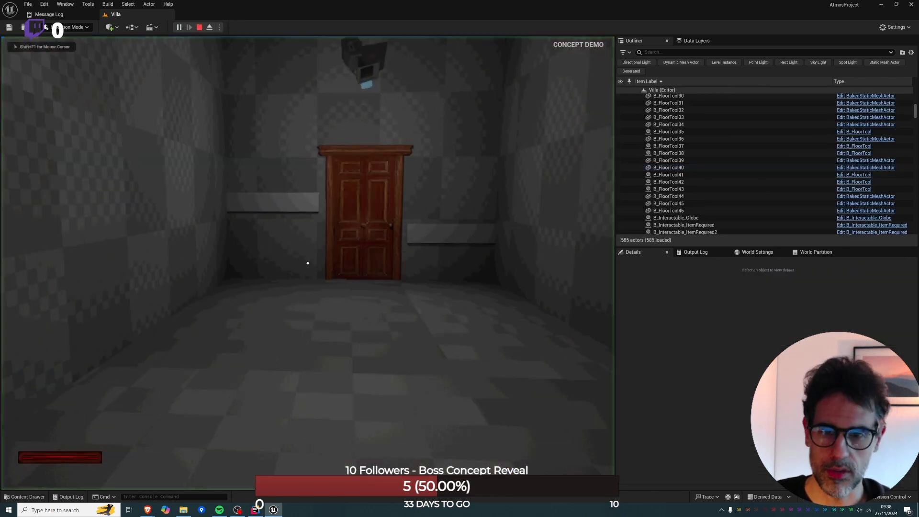
Approach the door under the camera, try to open it, back away down the corridor, and stop the play session.
{"action": "key", "text": "s"}
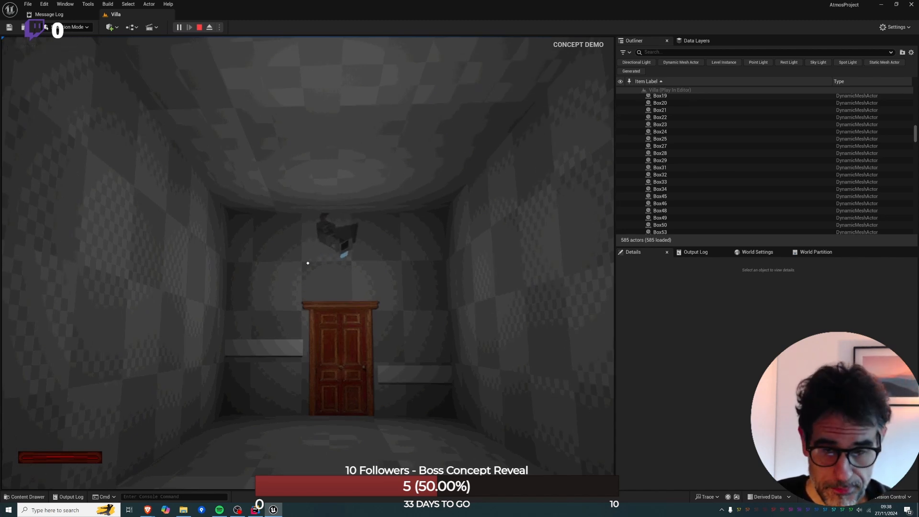
{"action": "key", "text": "w"}
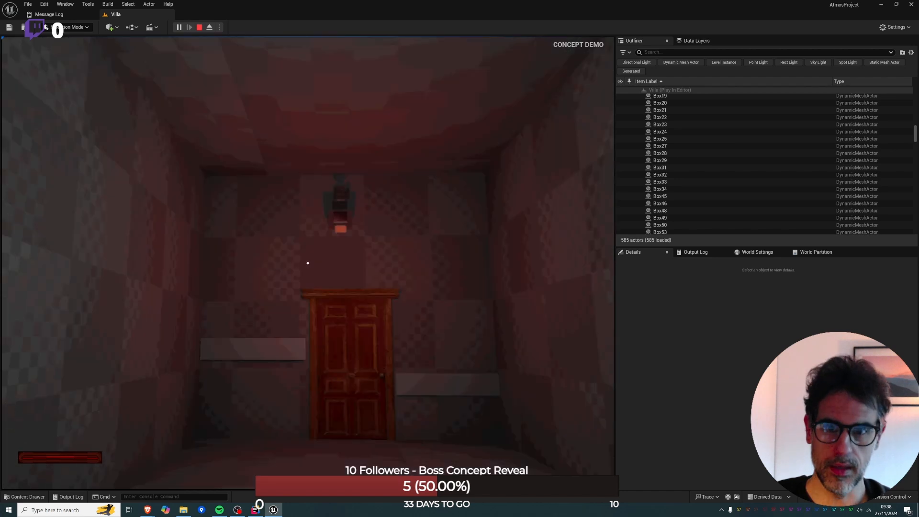
{"action": "key", "text": "d"}
{"action": "key", "text": "a"}
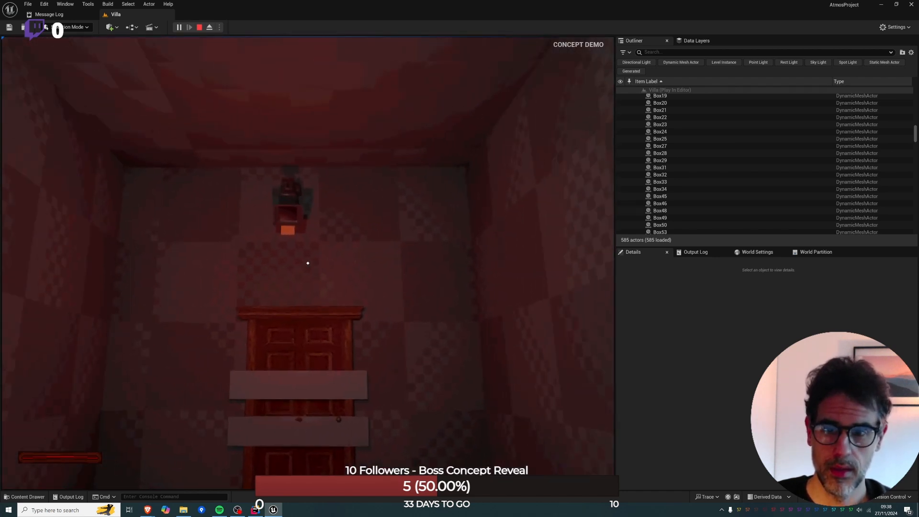
{"action": "key", "text": "w"}
{"action": "key", "text": "d"}
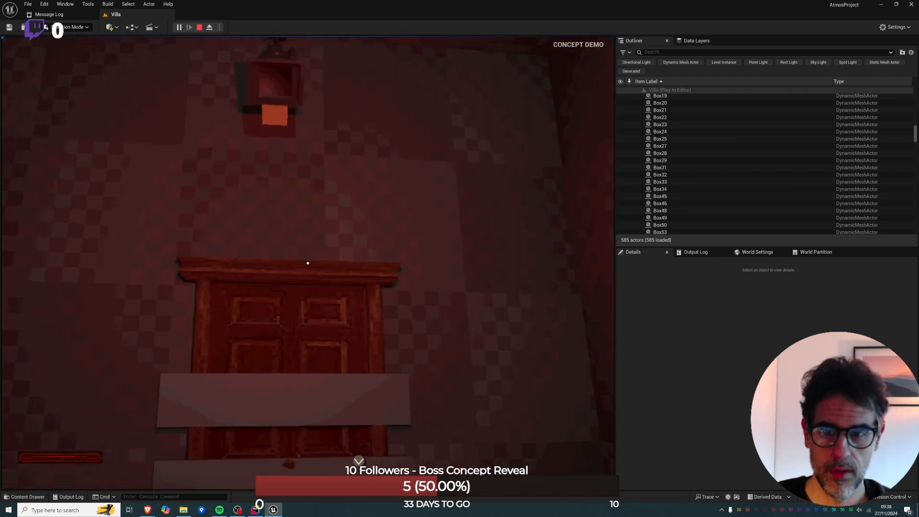
{"action": "key", "text": "w"}
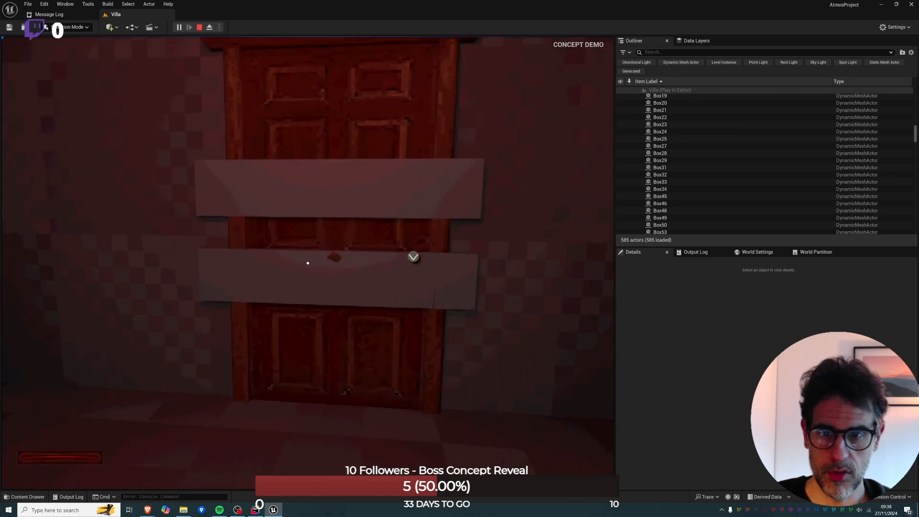
{"action": "key", "text": "e"}
{"action": "key", "text": "s"}
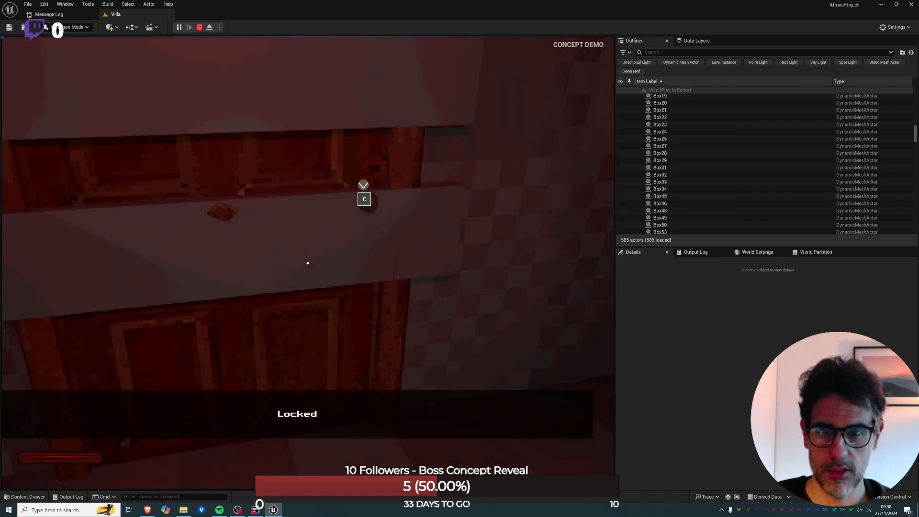
{"action": "key", "text": "s"}
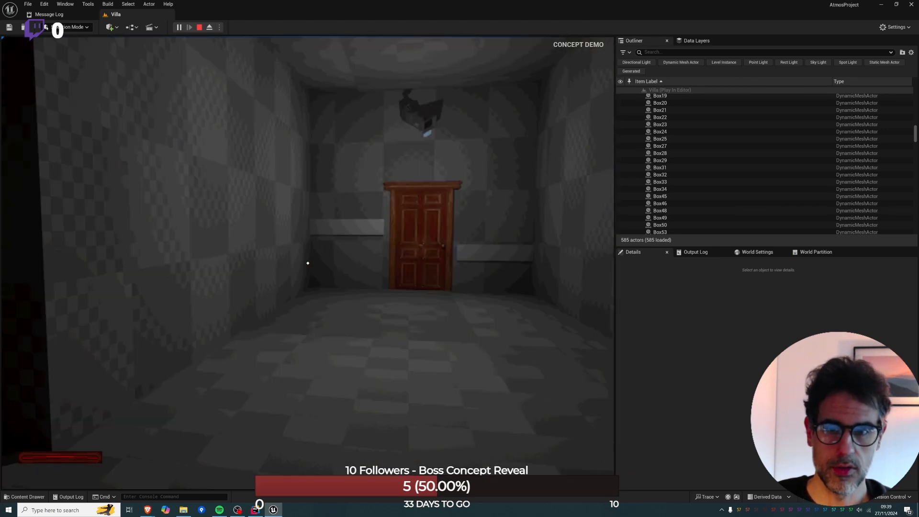
{"action": "key", "text": "Escape"}
{"action": "left_click", "coordinate": [199, 27]}
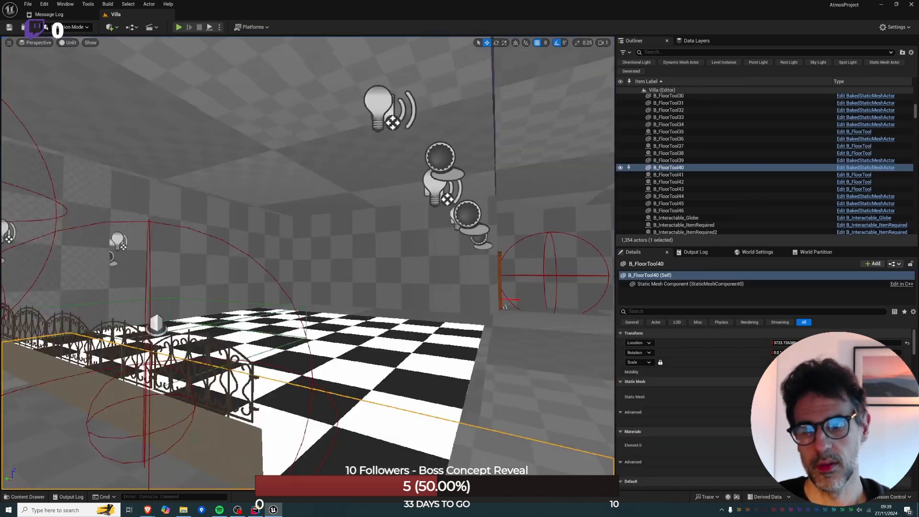
Play from the floor of the room with the white device on the counter, switch on the flashlight, and end the session.
{"action": "key", "text": "w"}
{"action": "right_click_drag", "start_coordinate": [308, 263], "coordinate": [303, 353]}
{"action": "right_click", "coordinate": [303, 353]}
{"action": "left_click", "coordinate": [354, 348]}
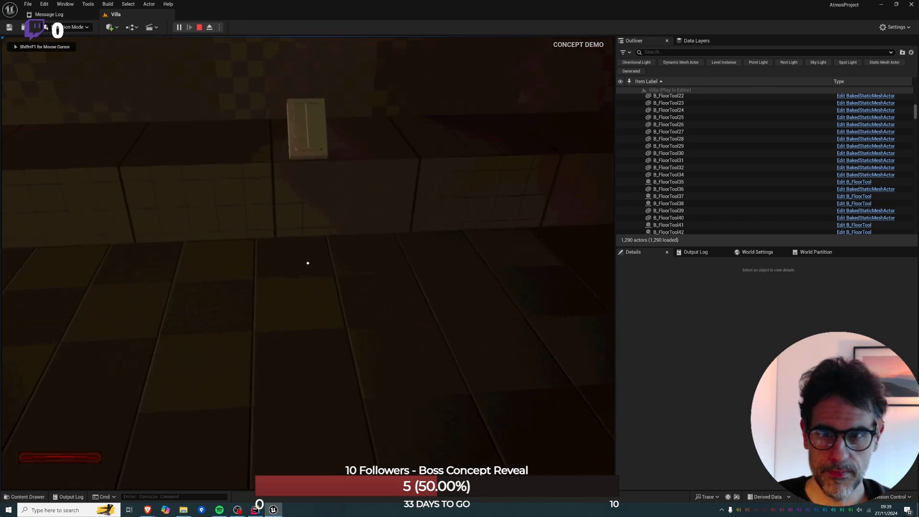
{"action": "key", "text": "f"}
{"action": "key", "text": "Escape"}
{"action": "key", "text": "Escape"}
{"action": "key", "text": "Escape"}
{"action": "key", "text": "Escape"}
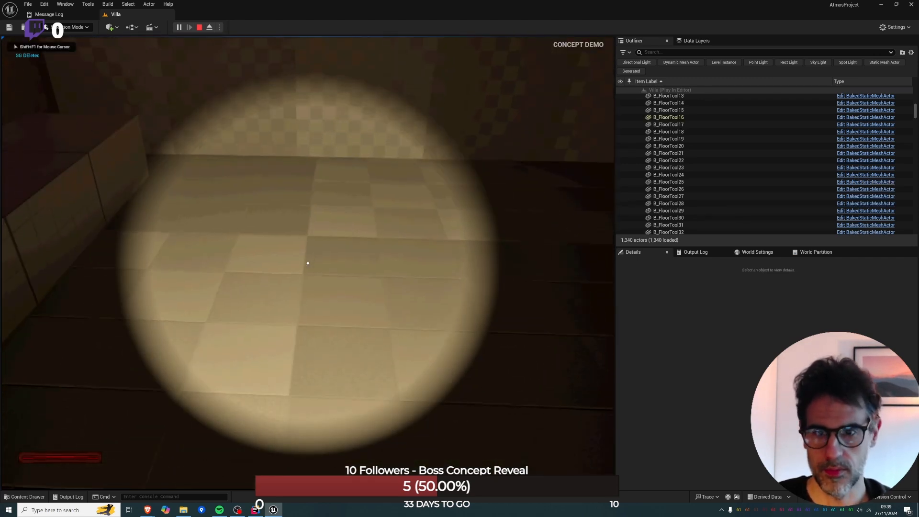
{"action": "key", "text": "Escape"}
{"action": "key", "text": "Escape"}
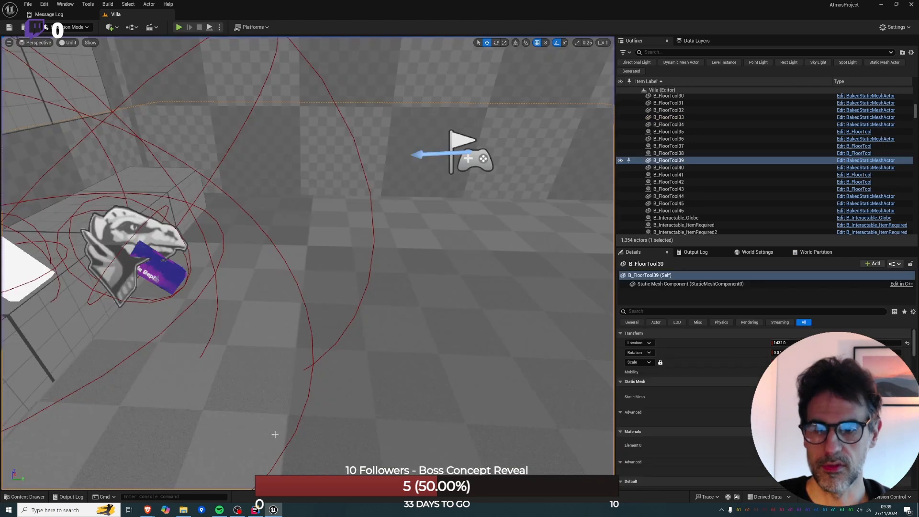
Play from the same room's floor again, interact with the white device on the counter to open its terminal, and end the session.
{"action": "right_click", "coordinate": [275, 433]}
{"action": "left_click", "coordinate": [375, 426]}
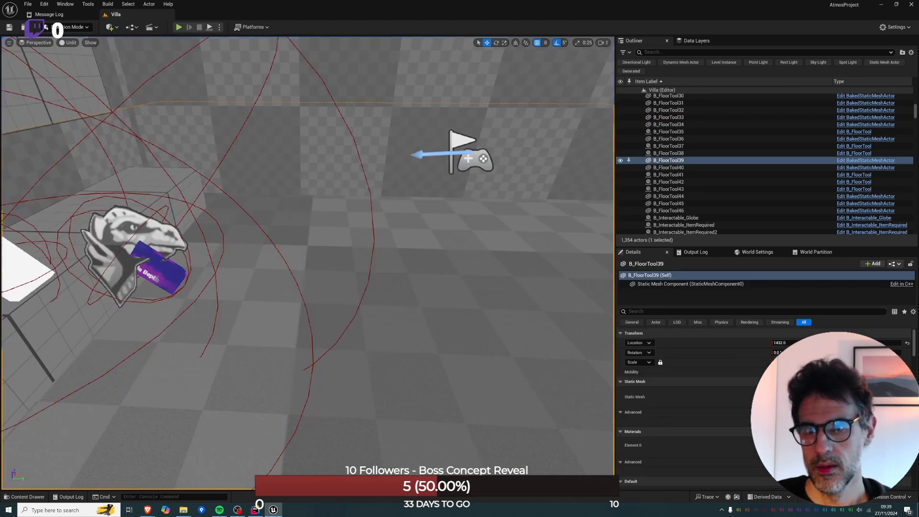
{"action": "key", "text": "e"}
{"action": "key", "text": "e"}
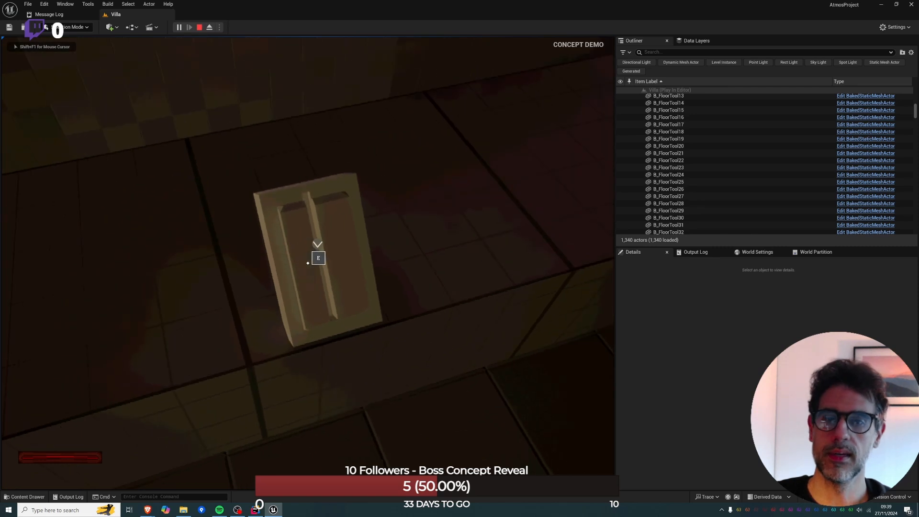
{"action": "key", "text": "e"}
{"action": "key", "text": "e"}
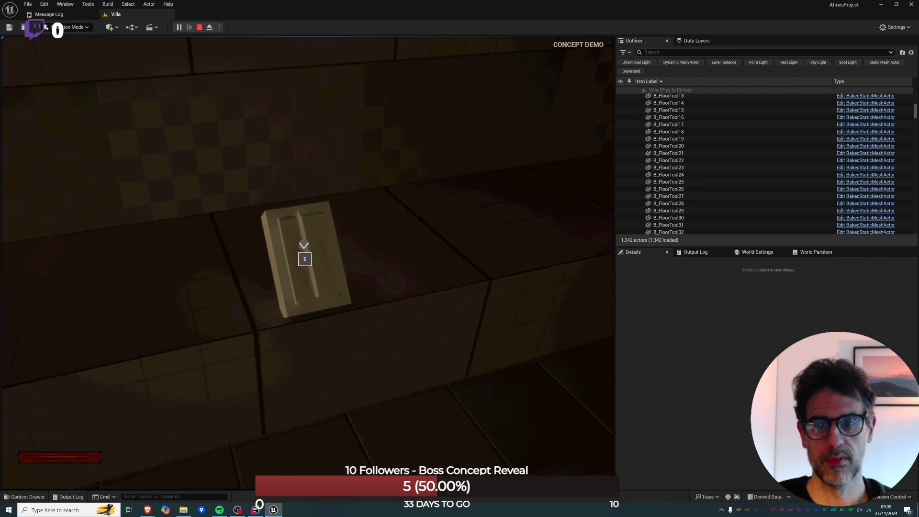
{"action": "key", "text": "e"}
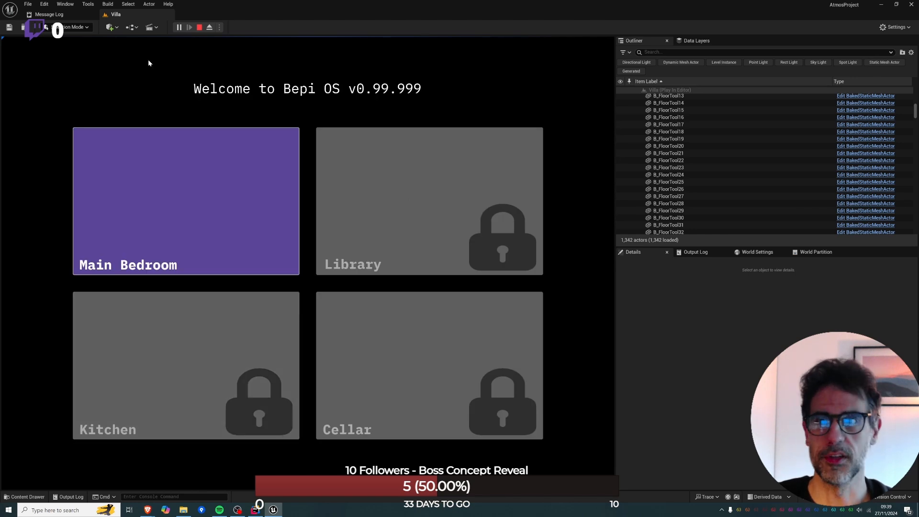
{"action": "key", "text": "Escape"}
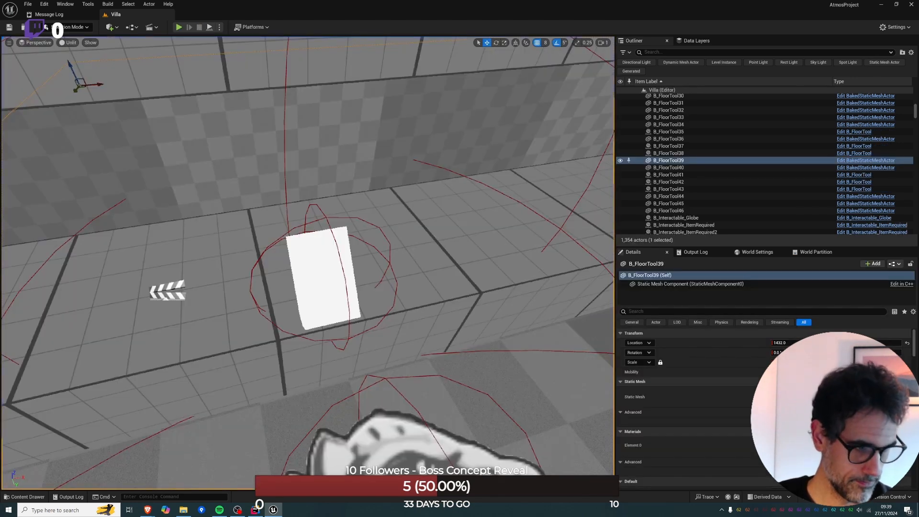
Play from the floor beside the counter, back away from the white device, and inspect it with the flashlight on, then off.
{"action": "right_click", "coordinate": [496, 408]}
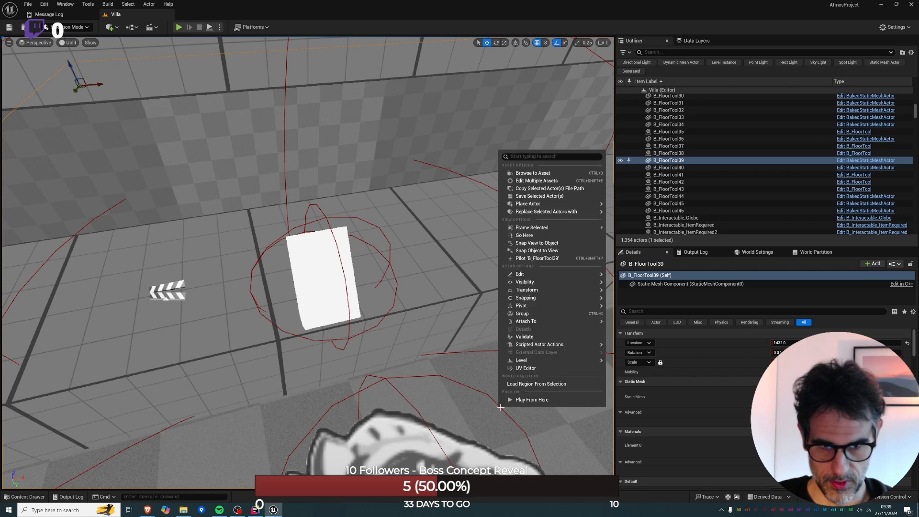
{"action": "left_click", "coordinate": [543, 402]}
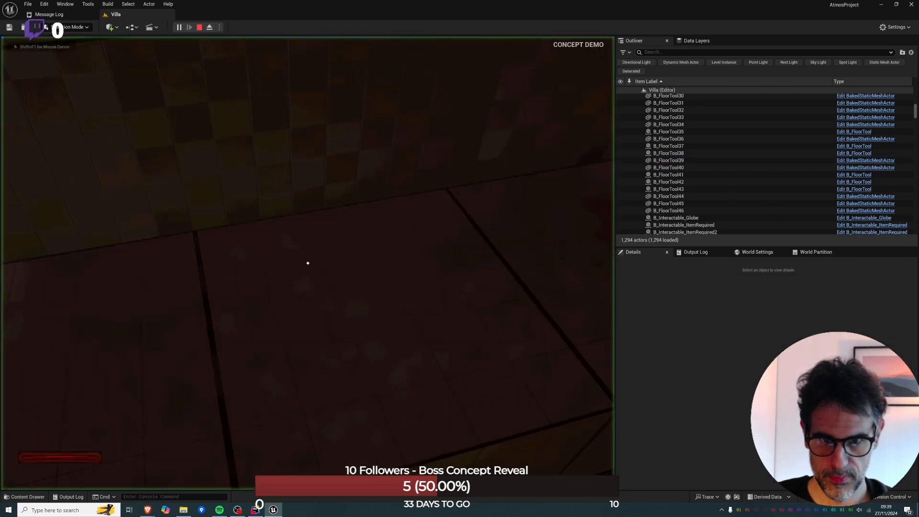
{"action": "key", "text": "s"}
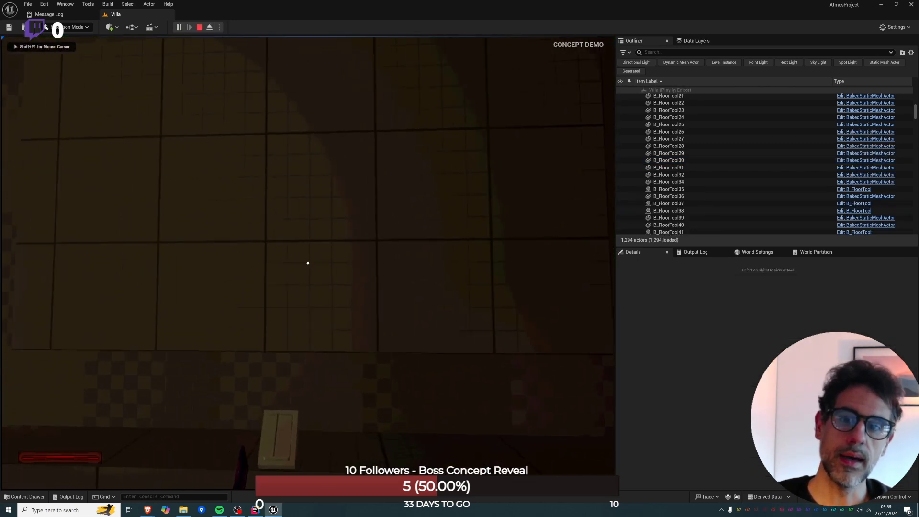
{"action": "key", "text": "s"}
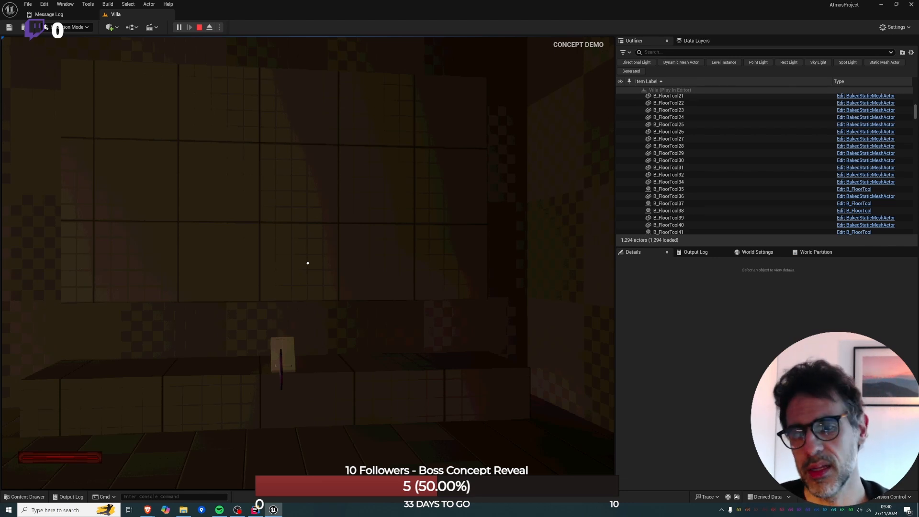
{"action": "key", "text": "f"}
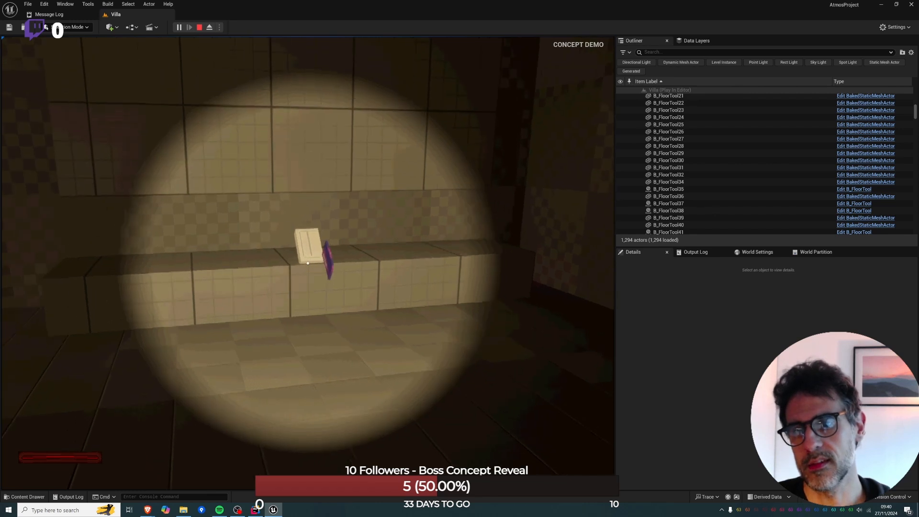
{"action": "key", "text": "f"}
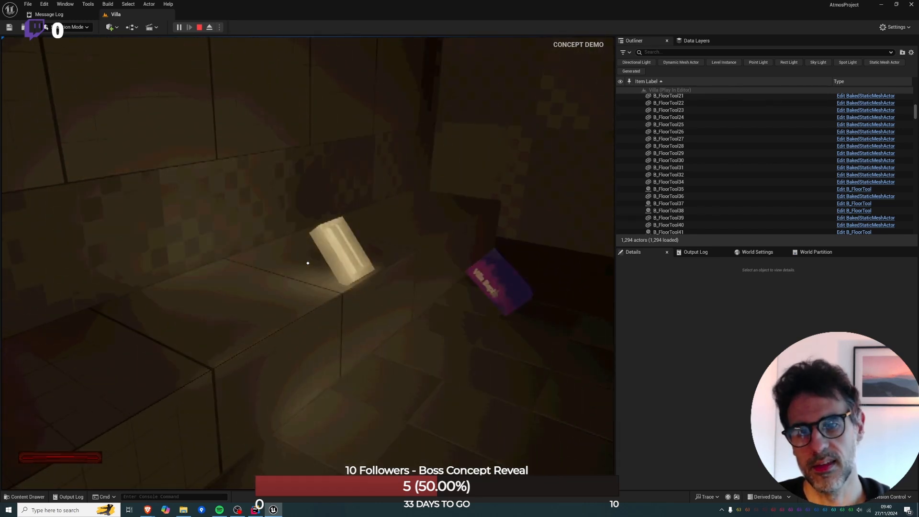
{"action": "key", "text": "d"}
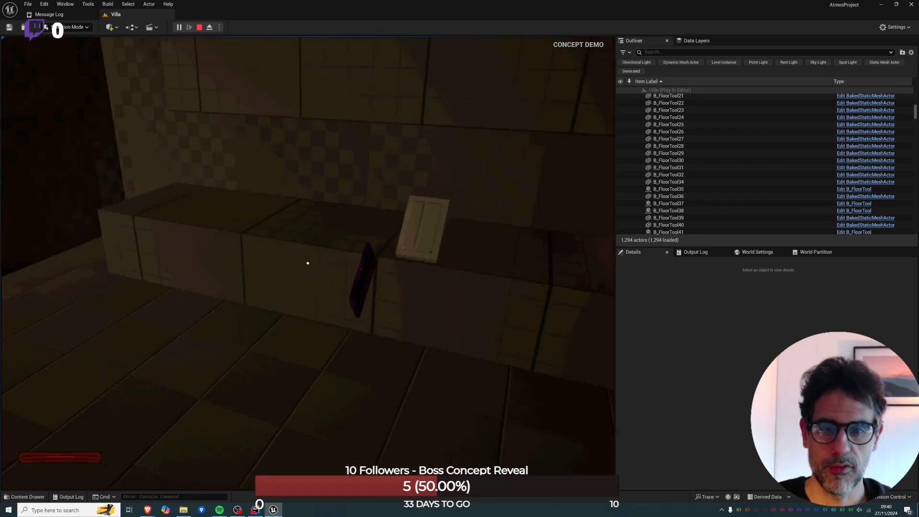
Walk up to the counter, interact with the purple item in front of it, and use the white device's terminal.
{"action": "key", "text": "w"}
{"action": "key", "text": "e"}
{"action": "key", "text": "e"}
{"action": "key", "text": "w"}
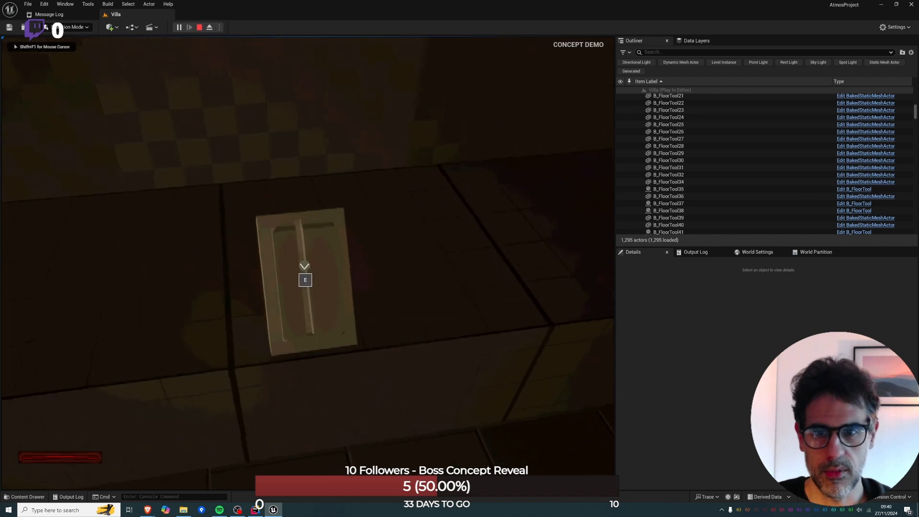
{"action": "key", "text": "e"}
{"action": "left_click", "coordinate": [214, 131]}
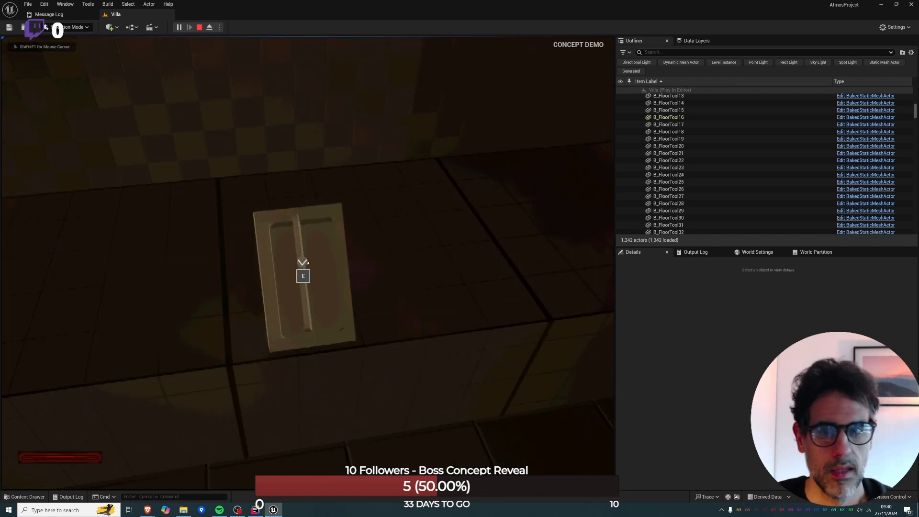
Step back from the white device, look around the room, and return to the counter.
{"action": "key", "text": "s"}
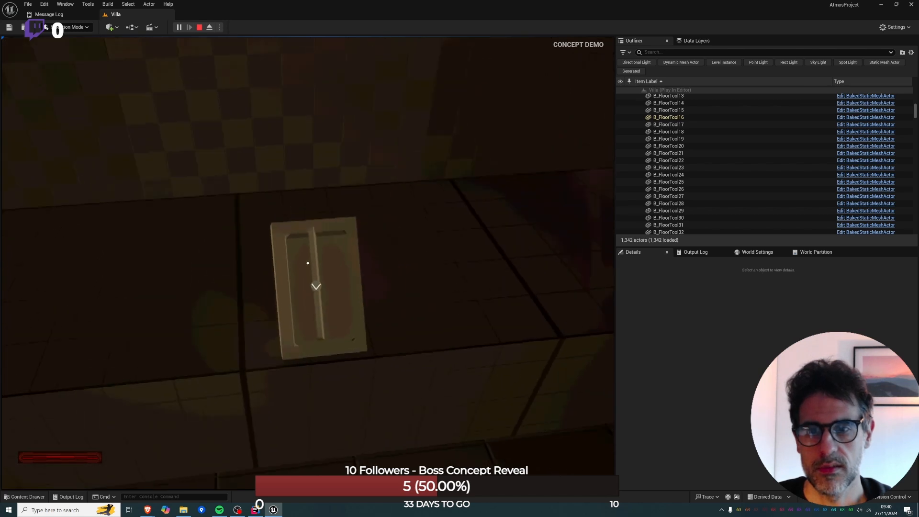
{"action": "key", "text": "w"}
{"action": "key", "text": "s"}
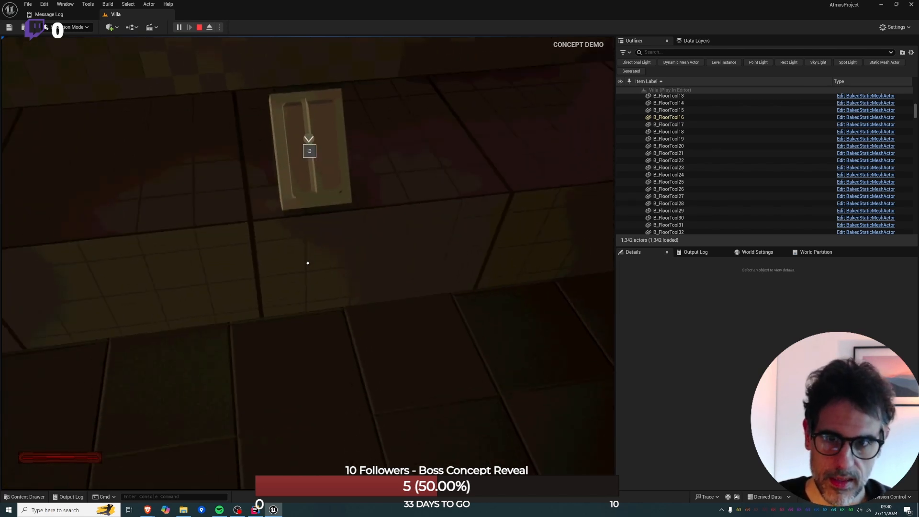
{"action": "key", "text": "s"}
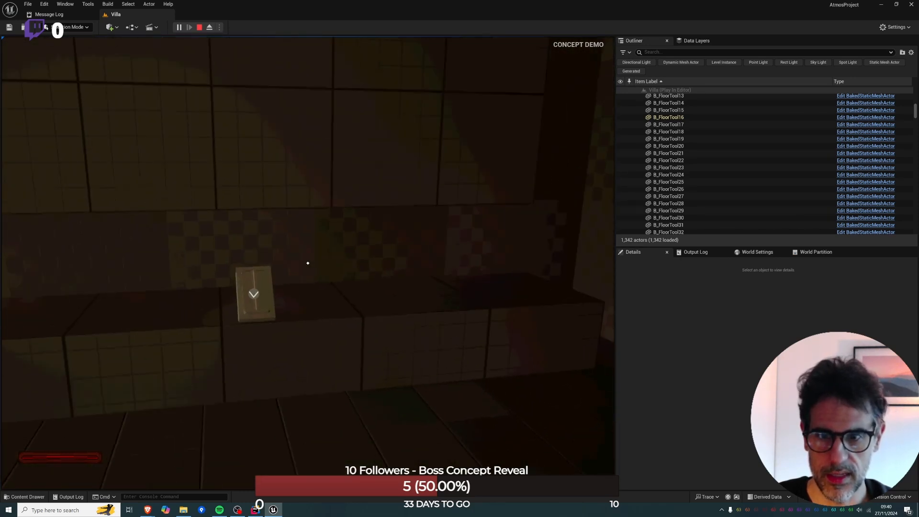
{"action": "key", "text": "w"}
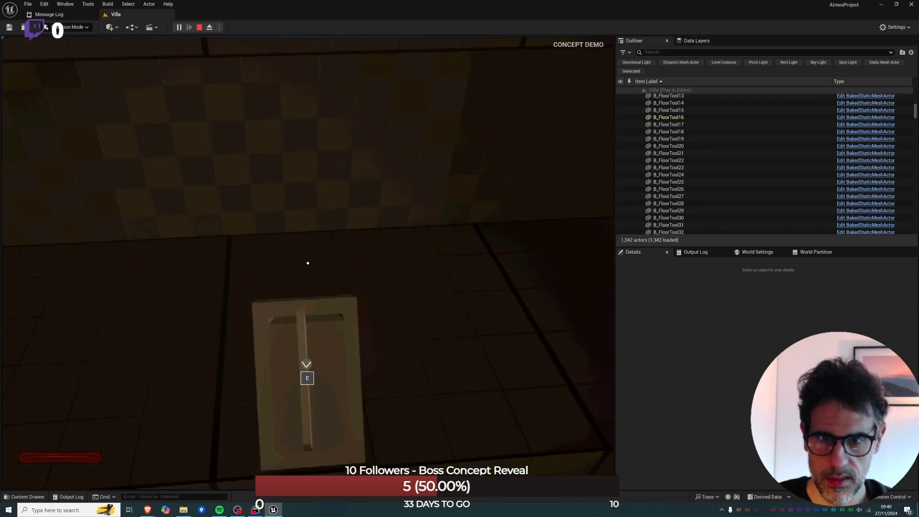
Open the Main Bedroom feed on the device's terminal and toggle its camera off, on, and off again.
{"action": "key", "text": "e"}
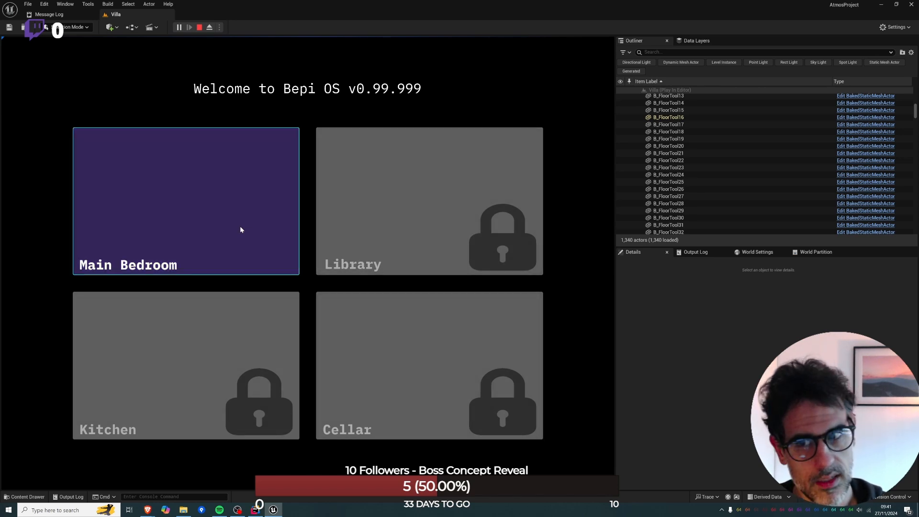
{"action": "left_click", "coordinate": [240, 230]}
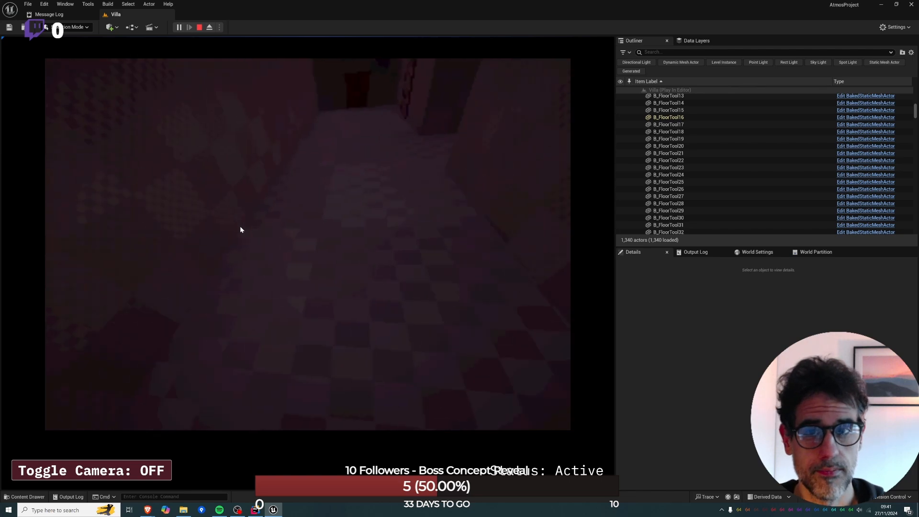
{"action": "left_click", "coordinate": [148, 469]}
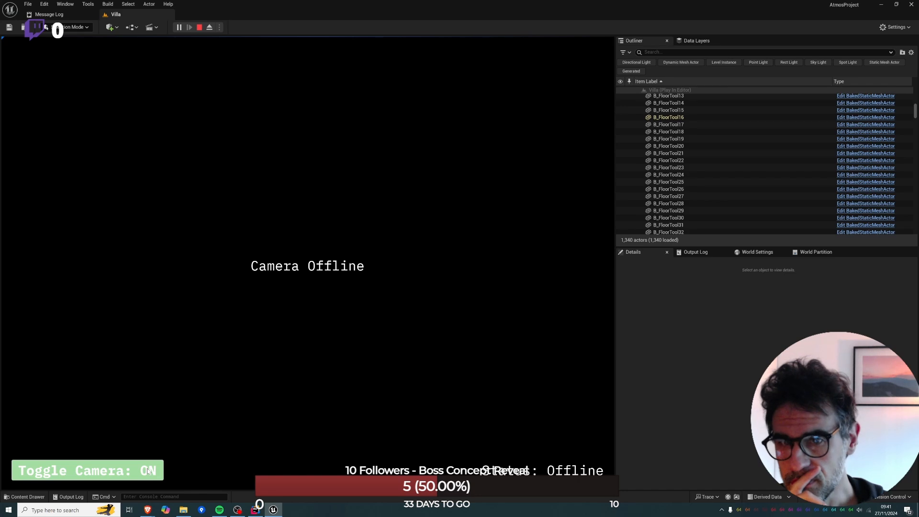
{"action": "left_click", "coordinate": [148, 471]}
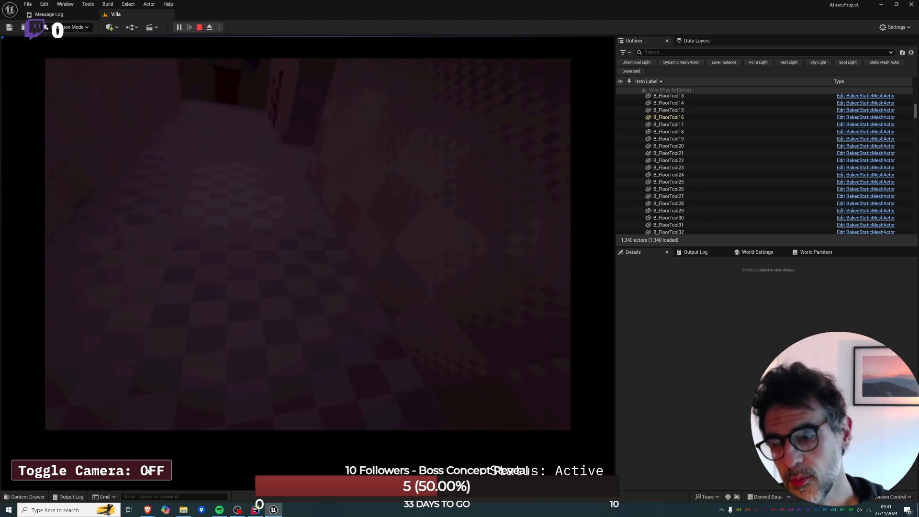
{"action": "left_click", "coordinate": [148, 470]}
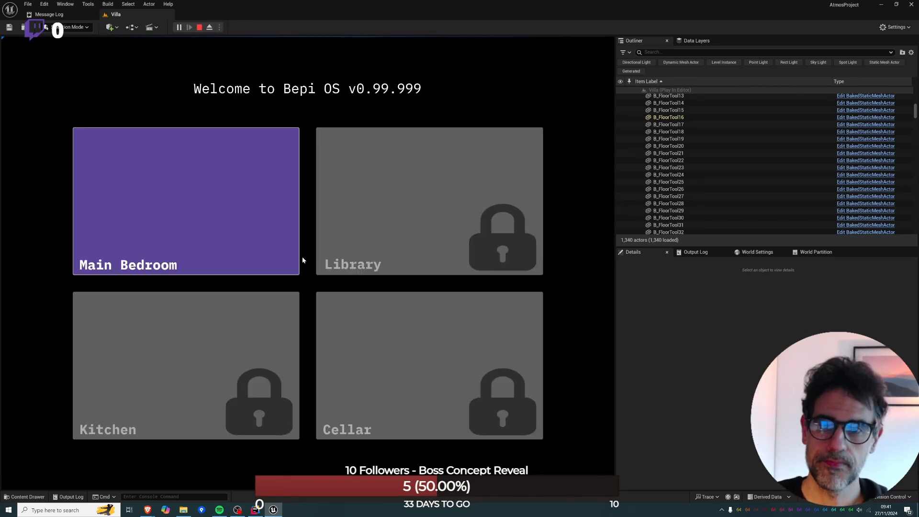
{"action": "left_click", "coordinate": [301, 258]}
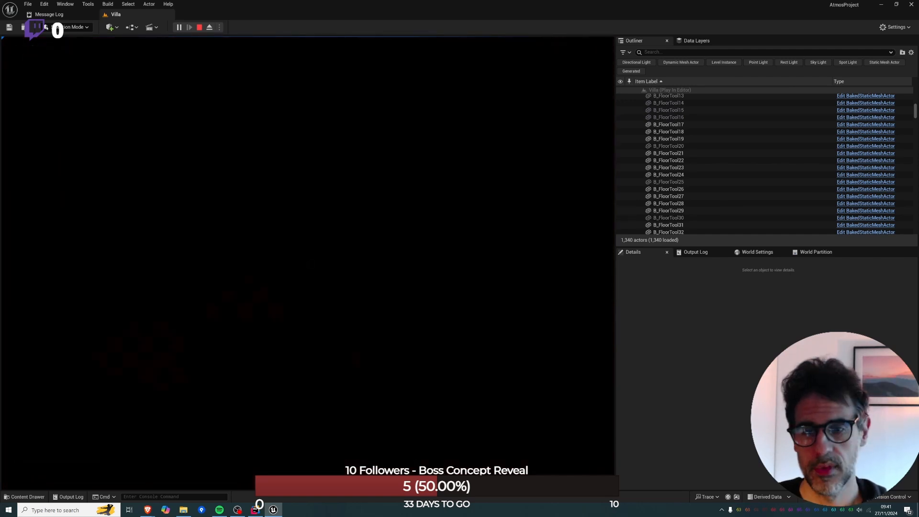
Go through the wooden door into the toilet room and leave by its other door into the camera corridor.
{"action": "key", "text": "w"}
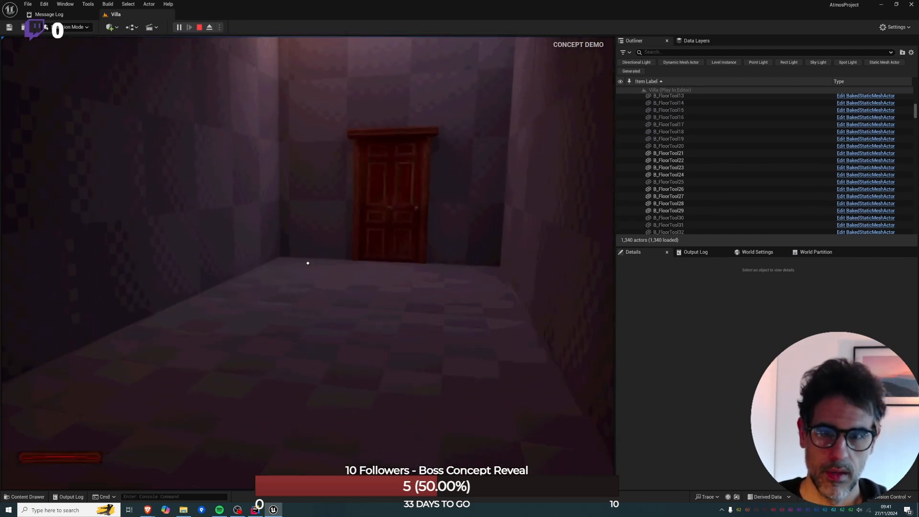
{"action": "key", "text": "w"}
{"action": "key", "text": "e"}
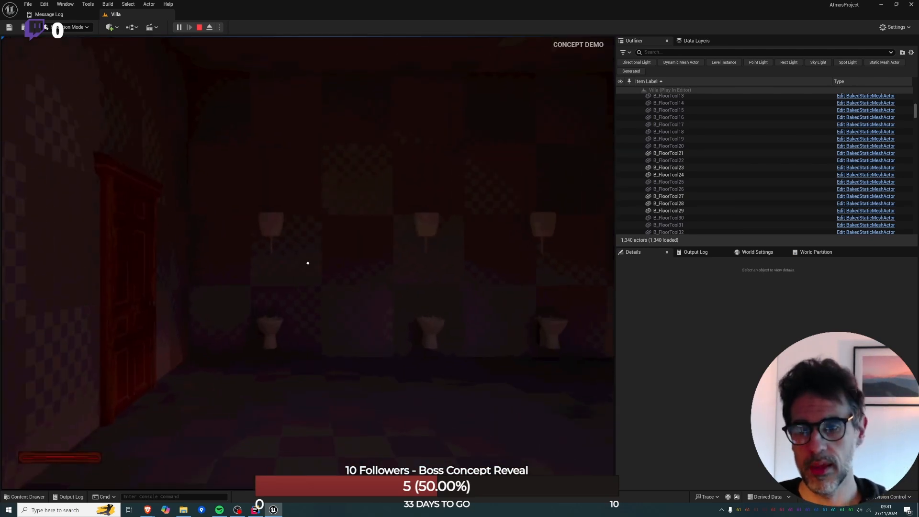
{"action": "key", "text": "w"}
{"action": "key", "text": "e"}
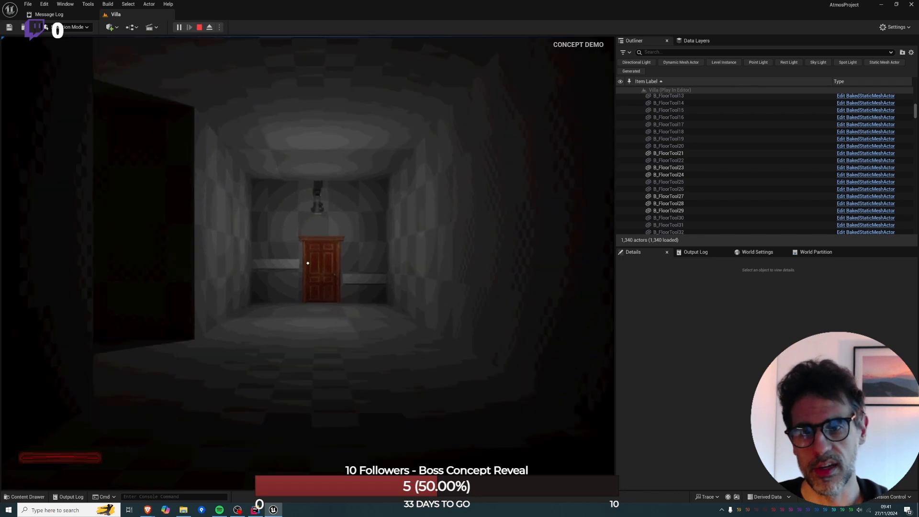
Walk down the corridor to the wooden door beneath the disabled camera and go through it.
{"action": "key", "text": "w"}
{"action": "key", "text": "w"}
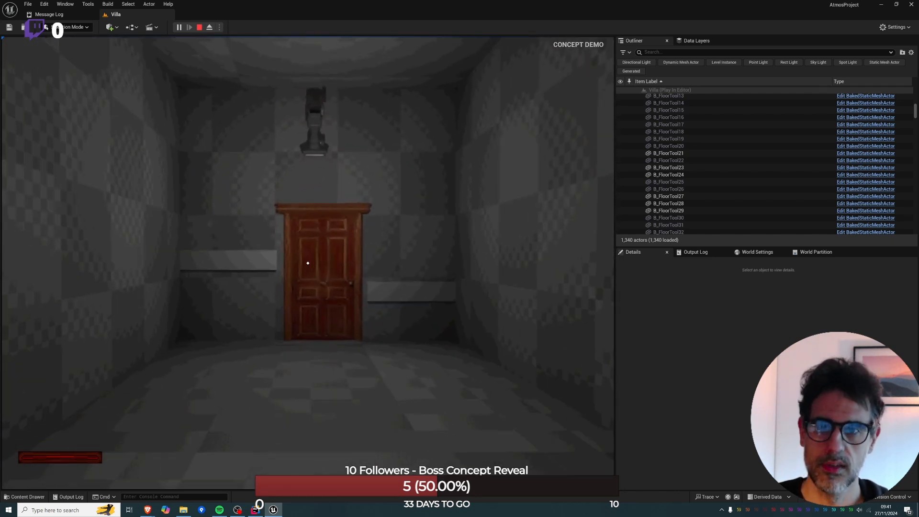
{"action": "key", "text": "e"}
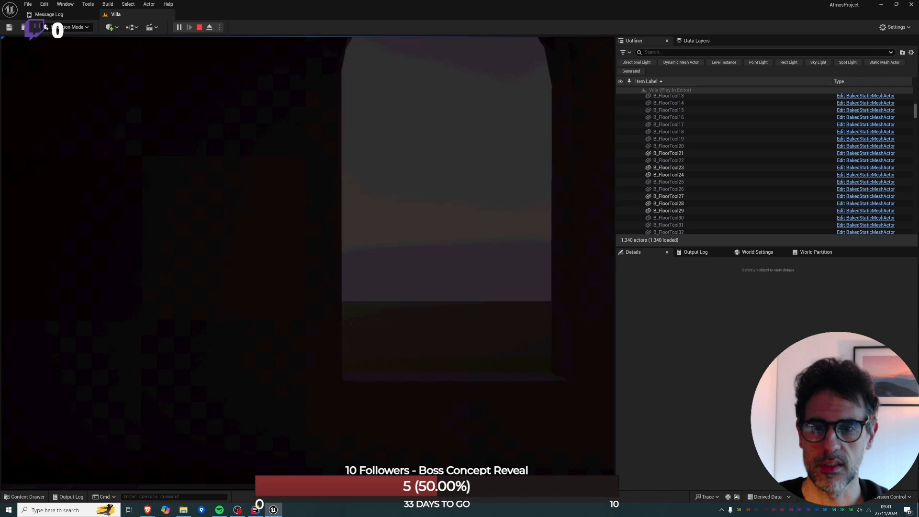
Look around the pink checkered room beyond the door and return to the camera corridor.
{"action": "key", "text": "w"}
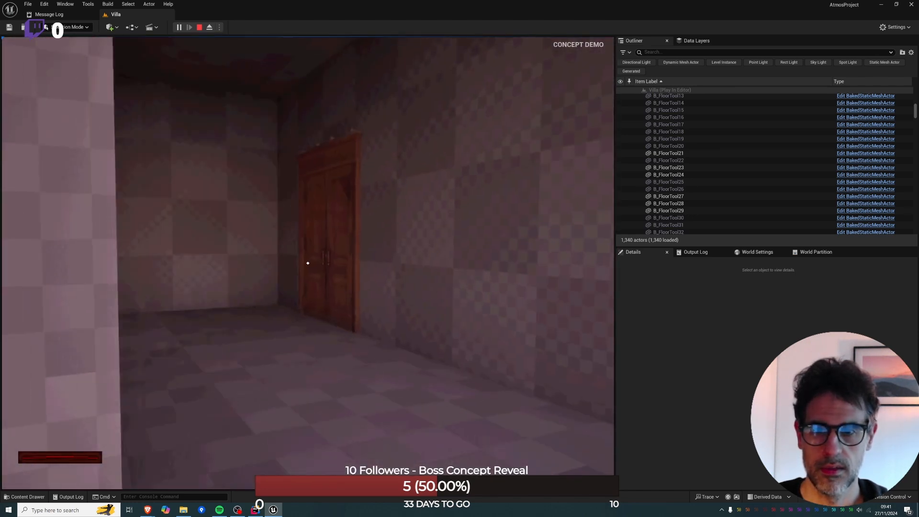
{"action": "key", "text": "w"}
{"action": "key", "text": "s"}
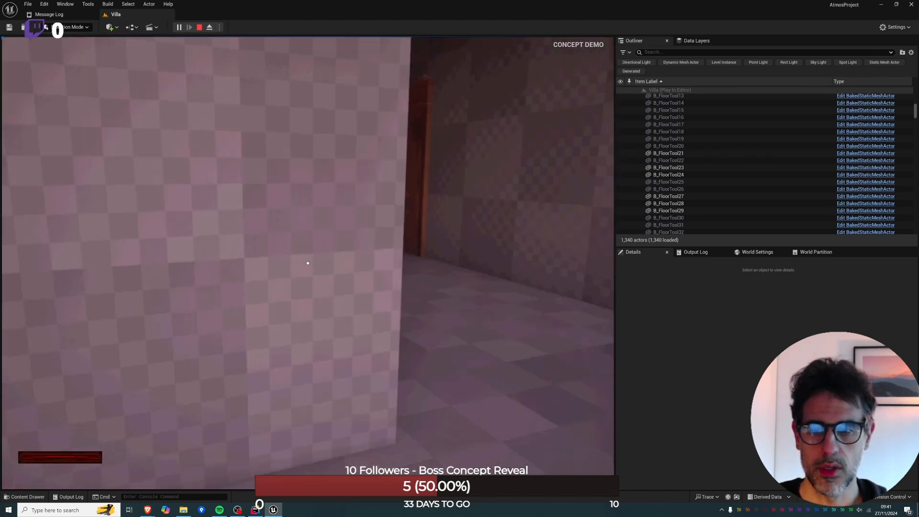
{"action": "key", "text": "e"}
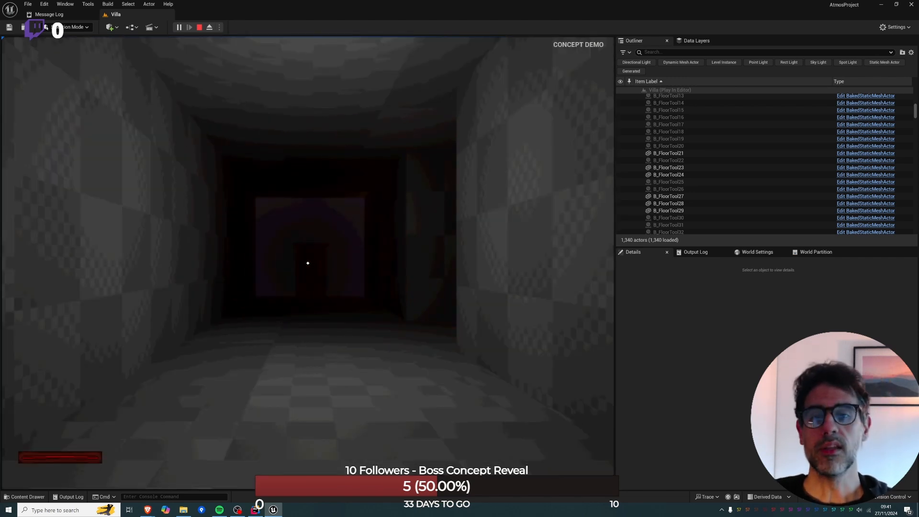
Explore the dark corridor with the flashlight on, pause the game, and stop the play session.
{"action": "key", "text": "w"}
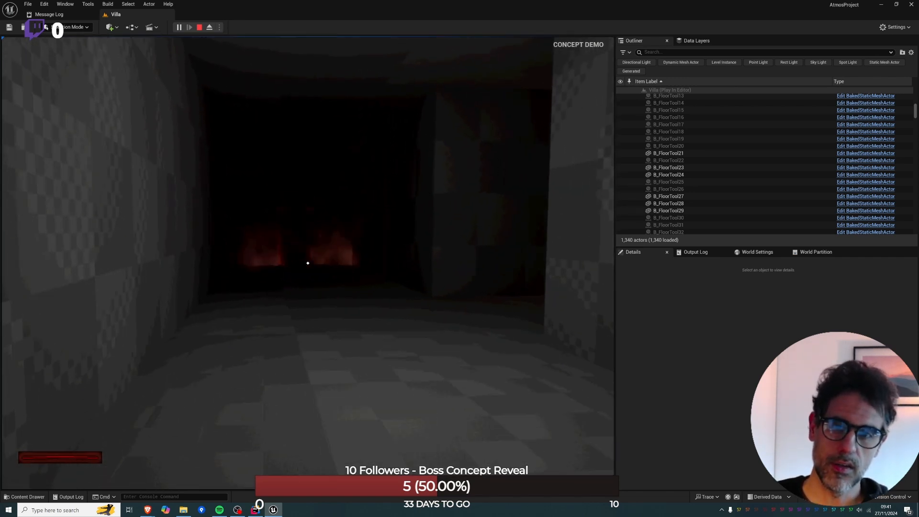
{"action": "key", "text": "f"}
{"action": "key", "text": "w"}
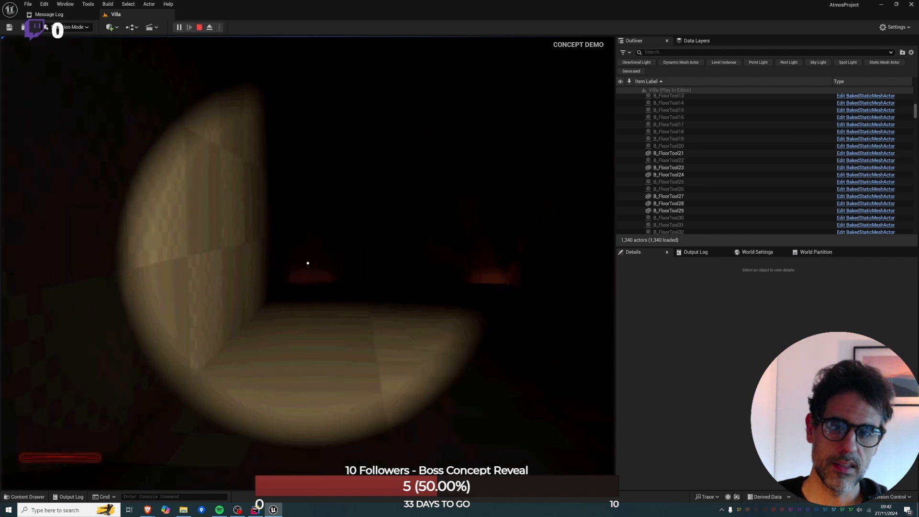
{"action": "key", "text": "w"}
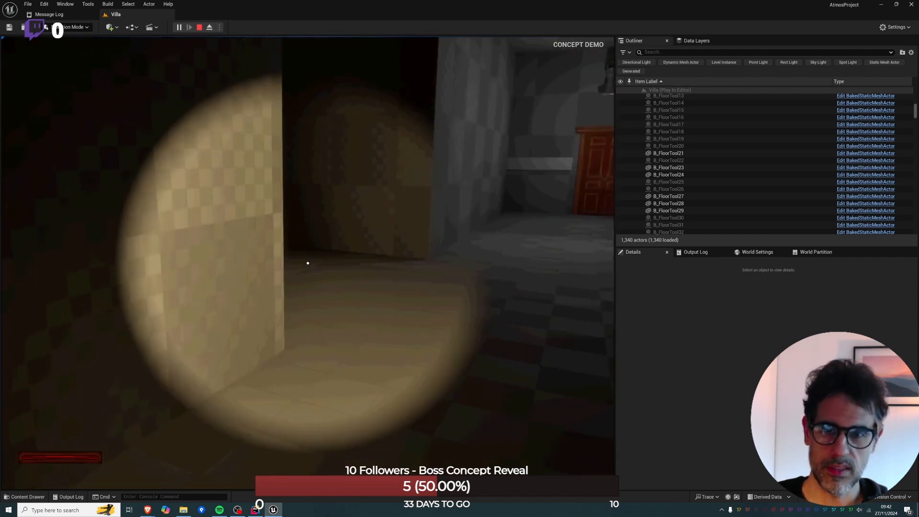
{"action": "key", "text": "w"}
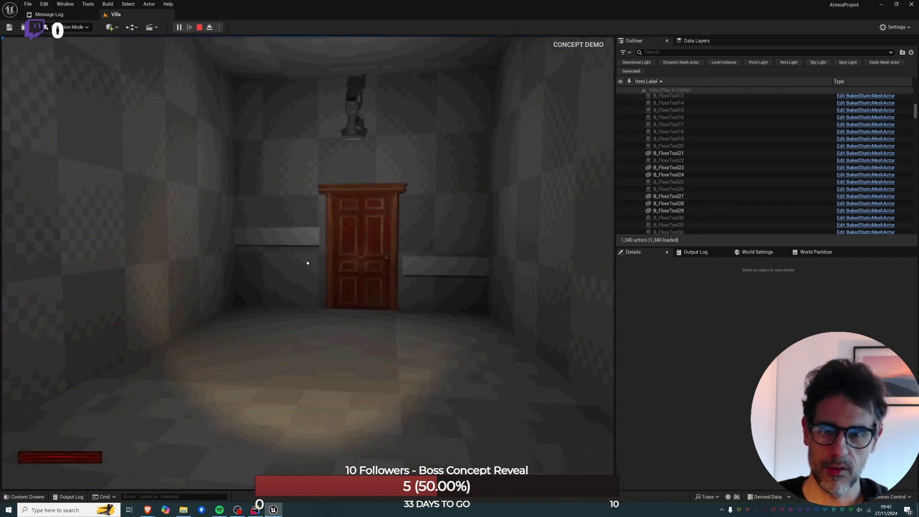
{"action": "key", "text": "w"}
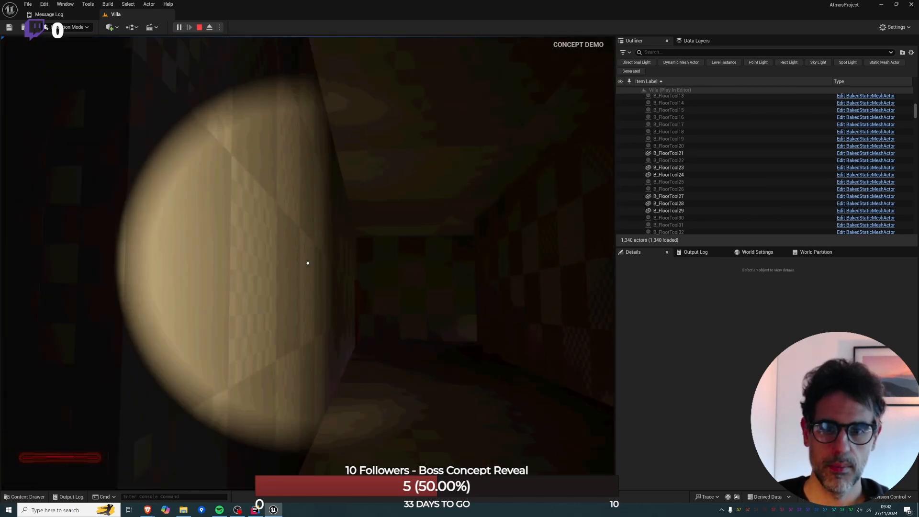
{"action": "key", "text": "w"}
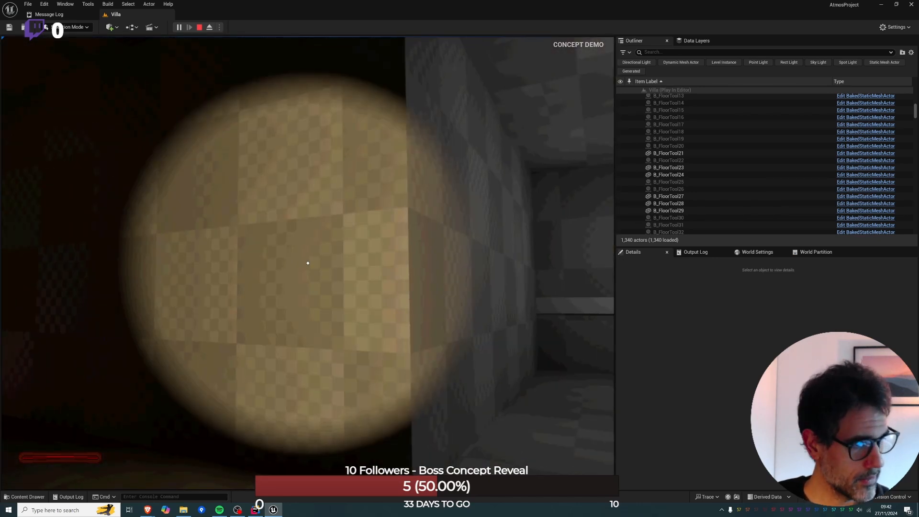
{"action": "key", "text": "Escape"}
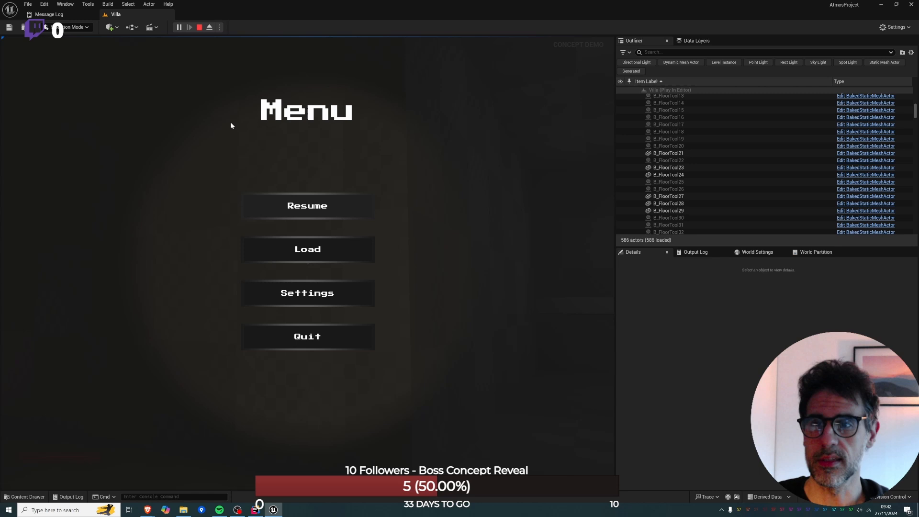
{"action": "left_click", "coordinate": [199, 27]}
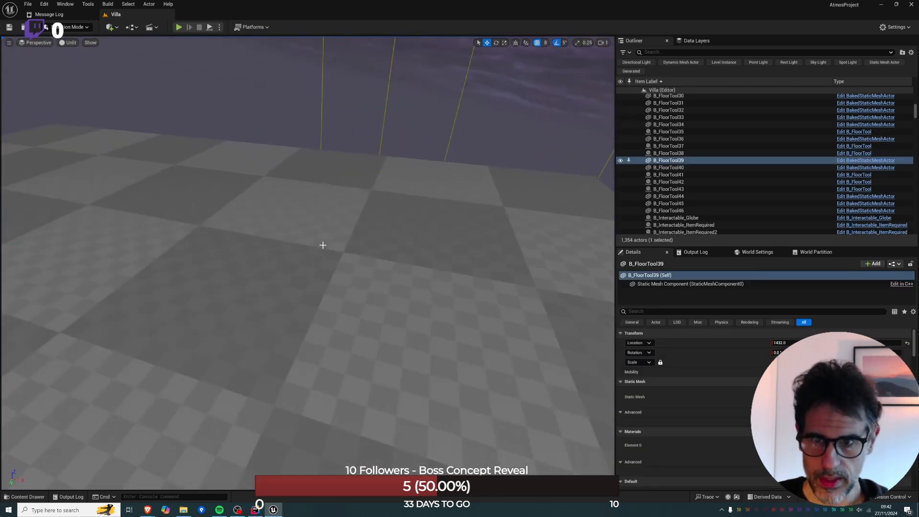
Hide the ceiling slabs B_FloorTool39 and B_FloorTool46 and the adjoining roof pieces to expose the rooms around the chess board.
{"action": "right_click_drag", "start_coordinate": [322, 245], "coordinate": [275, 235]}
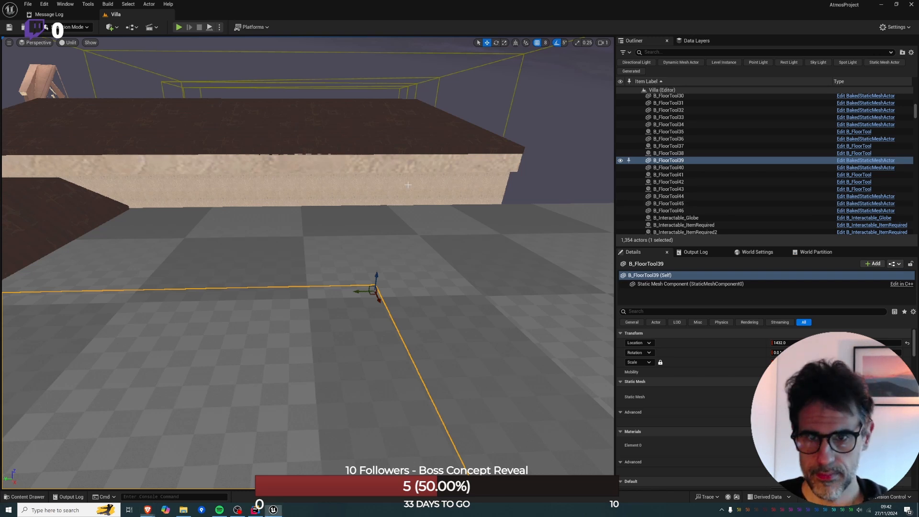
{"action": "right_click_drag", "start_coordinate": [383, 248], "coordinate": [536, 297]}
{"action": "key", "text": "s"}
{"action": "mouse_move", "coordinate": [392, 171]}
{"action": "right_mouse_down"}
{"action": "mouse_move", "coordinate": [386, 198]}
{"action": "mouse_move", "coordinate": [392, 170]}
{"action": "right_mouse_up"}
{"action": "key", "text": "h"}
{"action": "left_click", "coordinate": [300, 160]}
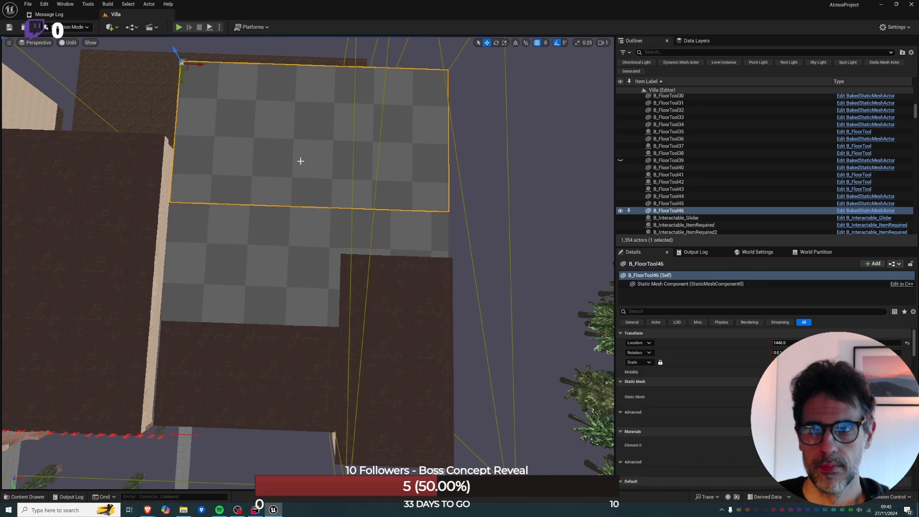
{"action": "key", "text": "h"}
{"action": "left_click", "coordinate": [366, 219]}
{"action": "key", "text": "h"}
{"action": "left_click", "coordinate": [371, 287]}
{"action": "key", "text": "h"}
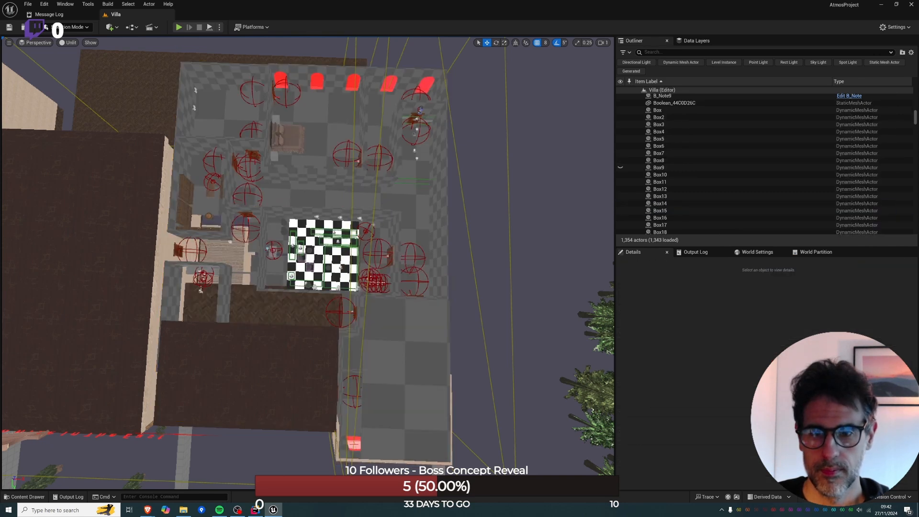
Hide the brown roof box covering the rooms beside the chess room.
{"action": "left_click", "coordinate": [283, 331]}
{"action": "key", "text": "h"}
{"action": "right_click_drag", "start_coordinate": [282, 330], "coordinate": [330, 273]}
{"action": "key", "text": "w"}
Hide the remaining ceiling pieces over the rooms along the windowed outer wall, including the corner room.
{"action": "key", "text": "w"}
{"action": "right_click_drag", "start_coordinate": [296, 306], "coordinate": [301, 258]}
{"action": "key", "text": "d"}
{"action": "key", "text": "s"}
{"action": "key", "text": "ctrl+h"}
{"action": "left_click", "coordinate": [295, 315]}
{"action": "left_click", "coordinate": [294, 228], "text": "ctrl"}
{"action": "left_click", "coordinate": [427, 357], "text": "ctrl"}
{"action": "right_click_drag", "start_coordinate": [426, 357], "coordinate": [344, 407]}
{"action": "right_click_drag", "start_coordinate": [328, 235], "coordinate": [220, 216]}
{"action": "left_click", "coordinate": [180, 330], "text": "ctrl"}
{"action": "right_click_drag", "start_coordinate": [180, 329], "coordinate": [92, 381]}
{"action": "key", "text": "w"}
{"action": "key", "text": "h"}
{"action": "left_click", "coordinate": [90, 415]}
{"action": "key", "text": "h"}
{"action": "key", "text": "s"}
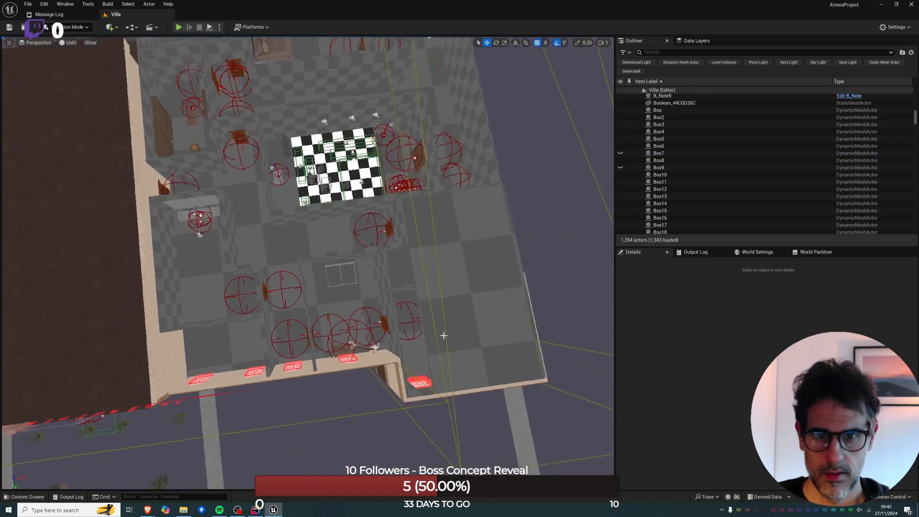
{"action": "left_click", "coordinate": [437, 336]}
{"action": "key", "text": "h"}
Rotate the door pair B_Door_Teleport33 and B_Door_Teleport39 by 90 degrees and position it at the wall below the chess room.
{"action": "right_click_drag", "start_coordinate": [437, 334], "coordinate": [287, 324]}
{"action": "left_click", "coordinate": [354, 261]}
{"action": "left_click", "coordinate": [290, 287], "text": "ctrl"}
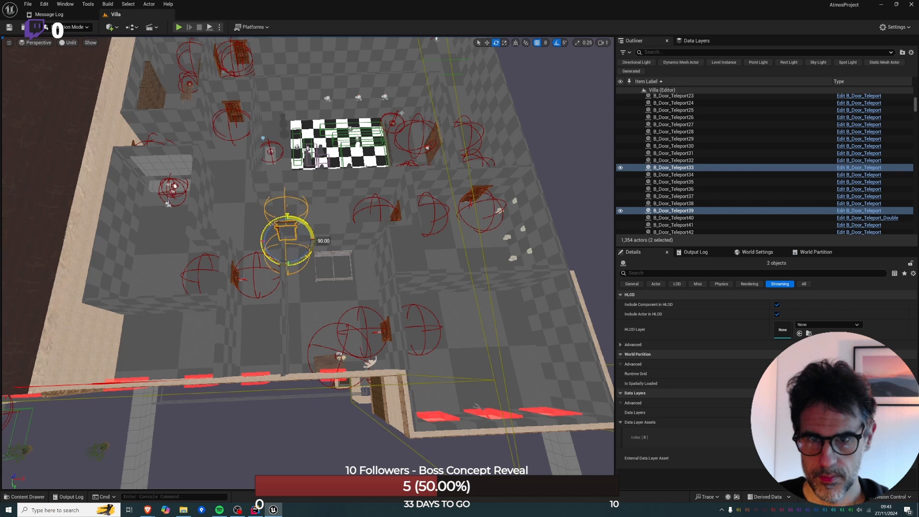
{"action": "key", "text": "alt+j"}
{"action": "key", "text": "f"}
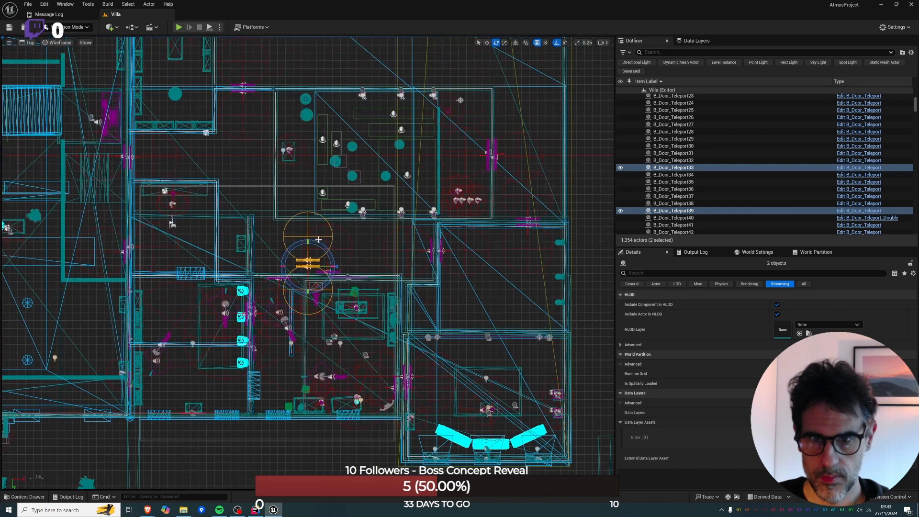
{"action": "scroll", "coordinate": [309, 263], "scroll_direction": "up", "scroll_amount": 4}
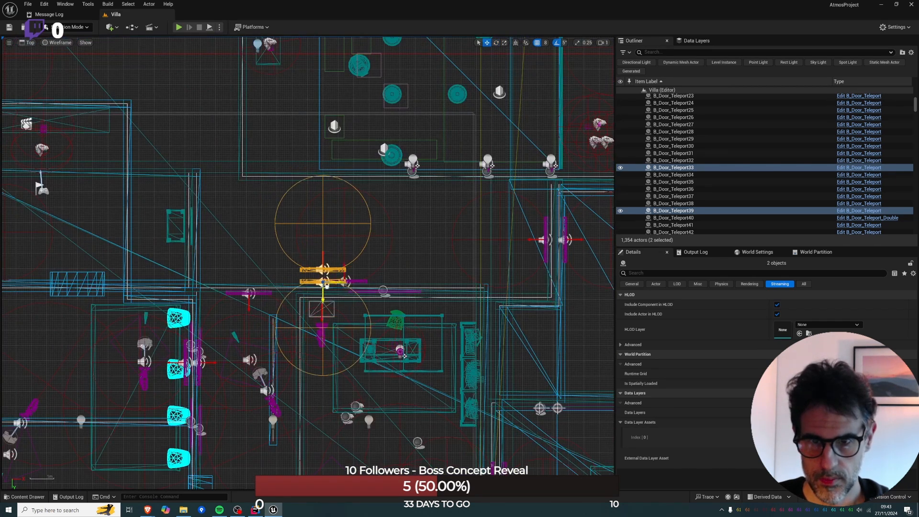
Hide the DL_Villa_1F data layer and delete the short freestanding wall B_WallTool39.
{"action": "left_click", "coordinate": [687, 42]}
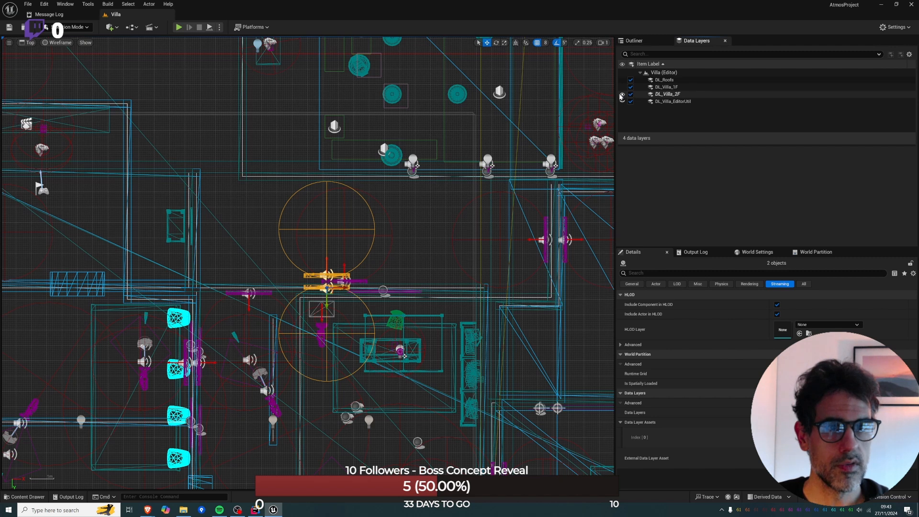
{"action": "left_click", "coordinate": [621, 88]}
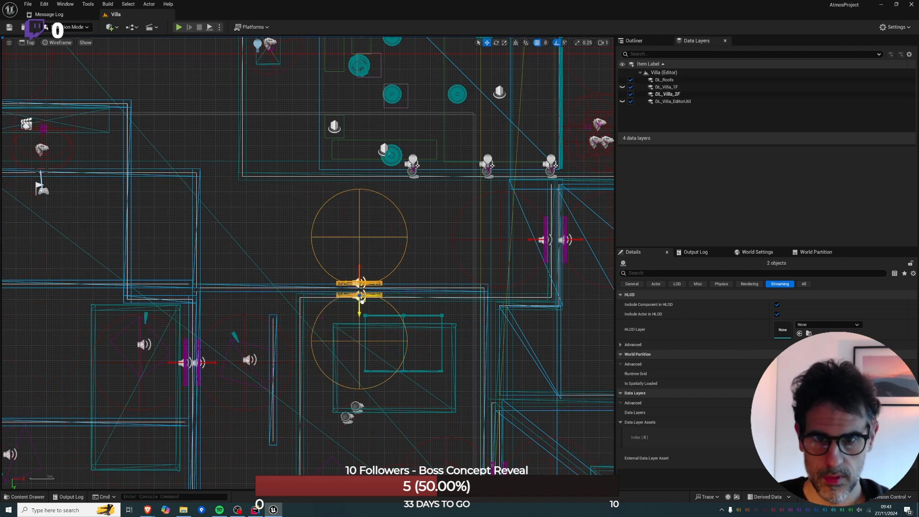
{"action": "left_click", "coordinate": [276, 378]}
{"action": "key", "text": "alt+g"}
{"action": "key", "text": "f"}
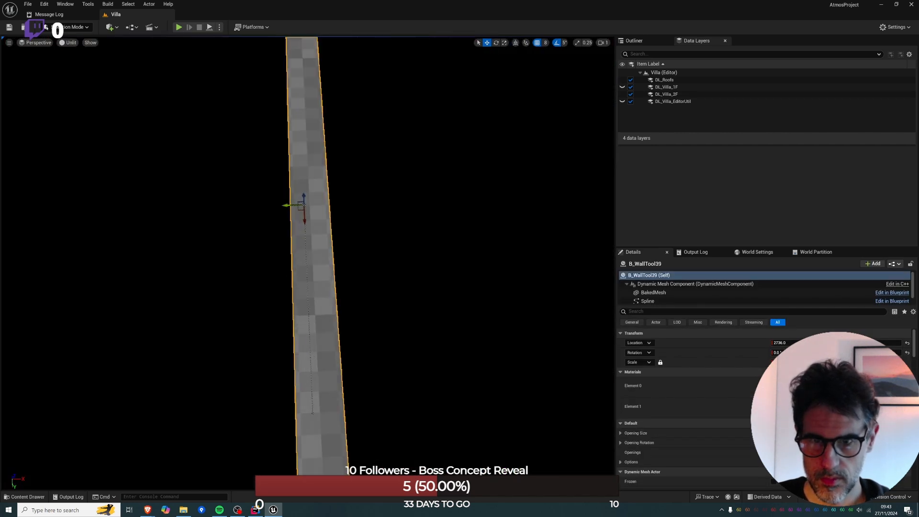
{"action": "key", "text": "s"}
{"action": "right_click_drag", "start_coordinate": [304, 346], "coordinate": [318, 382]}
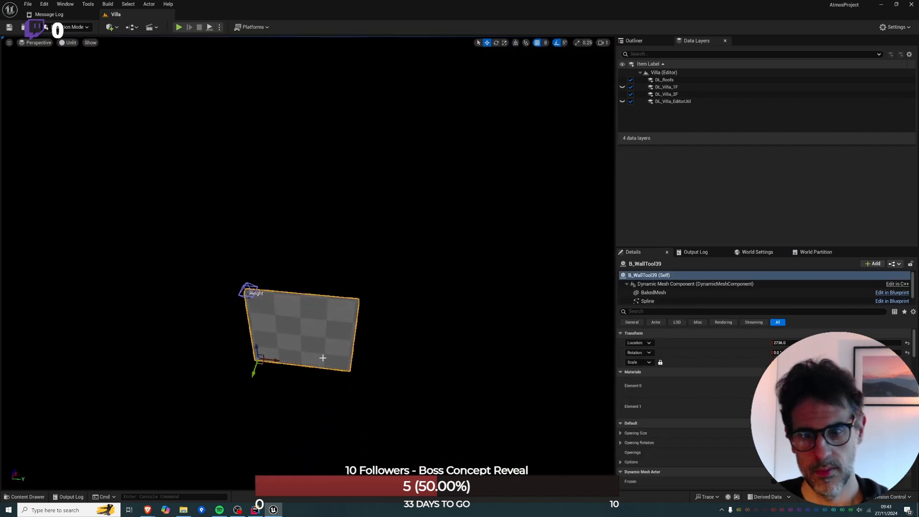
{"action": "key", "text": "Delete"}
Inspect the room layout where the short wall was removed, in perspective and from the top.
{"action": "right_click_drag", "start_coordinate": [343, 286], "coordinate": [318, 299]}
{"action": "key", "text": "w"}
{"action": "scroll", "coordinate": [346, 248], "scroll_direction": "up", "scroll_amount": 5}
{"action": "key", "text": "w"}
{"action": "key", "text": "w"}
{"action": "key", "text": "s"}
{"action": "key", "text": "d"}
{"action": "key", "text": "alt+j"}
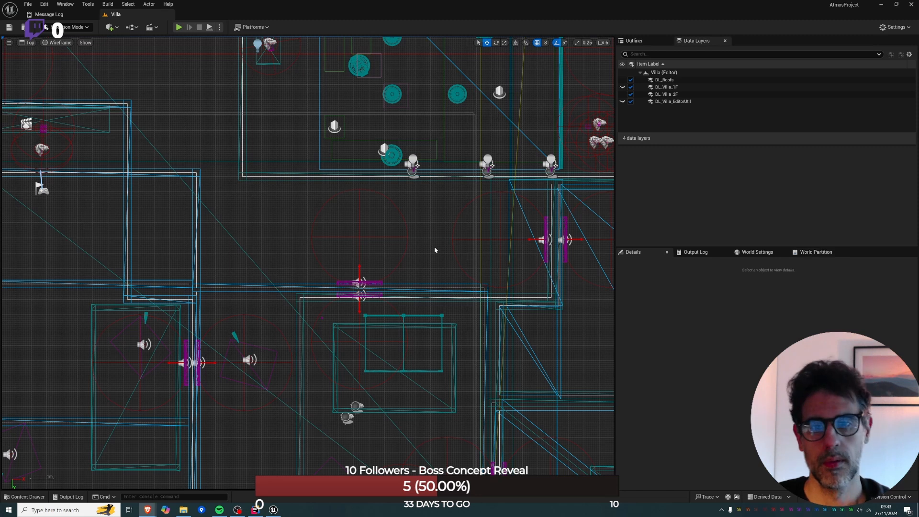
Select both relocated teleport doors and shift them through the wall so the inner door stands clear of its surface.
{"action": "left_click", "coordinate": [358, 280]}
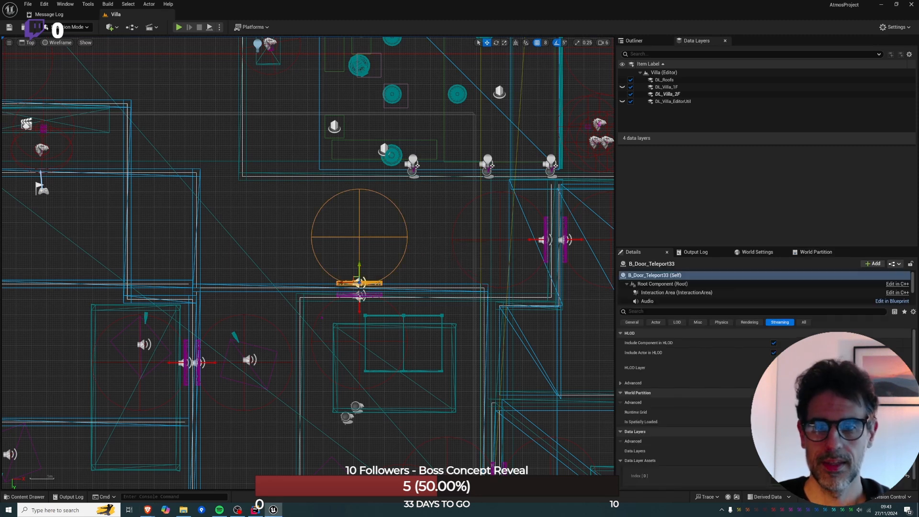
{"action": "left_click", "coordinate": [361, 296], "text": "ctrl"}
{"action": "key", "text": "alt+g"}
{"action": "key", "text": "w"}
{"action": "right_click_drag", "start_coordinate": [366, 298], "coordinate": [280, 284]}
{"action": "key", "text": "s"}
{"action": "key", "text": "w"}
{"action": "scroll", "coordinate": [318, 311], "scroll_direction": "down", "scroll_amount": 5}
{"action": "key", "text": "s"}
{"action": "key", "text": "w"}
{"action": "key", "text": "s"}
{"action": "key", "text": "w"}
{"action": "key", "text": "w"}
{"action": "scroll", "coordinate": [290, 296], "scroll_direction": "down", "scroll_amount": 6}
{"action": "key", "text": "s"}
{"action": "key", "text": "s"}
{"action": "mouse_move", "coordinate": [362, 330]}
{"action": "right_mouse_down"}
{"action": "mouse_move", "coordinate": [335, 335]}
{"action": "mouse_move", "coordinate": [363, 331]}
{"action": "right_mouse_up"}
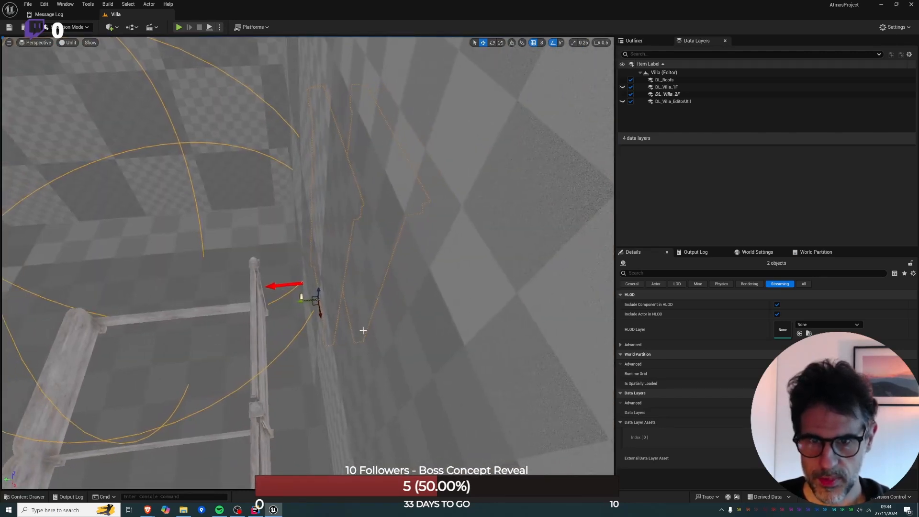
{"action": "left_click_drag", "start_coordinate": [295, 302], "coordinate": [289, 304]}
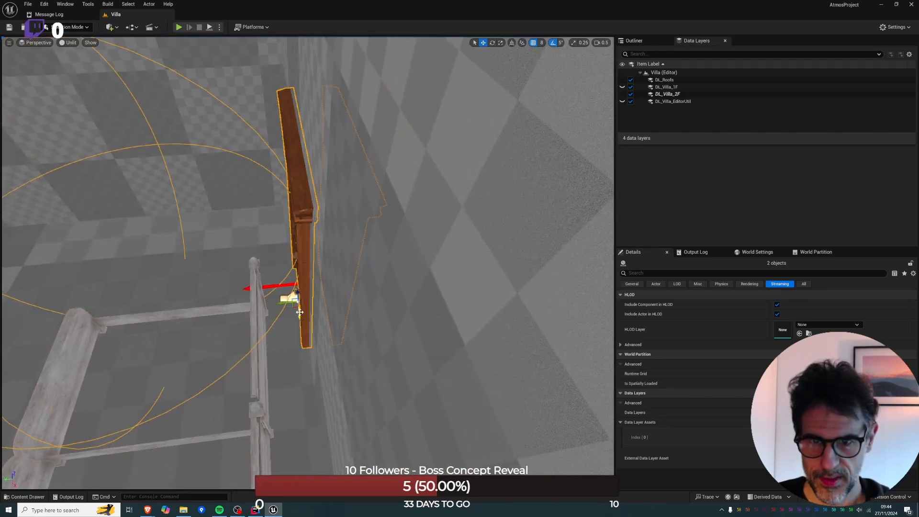
Delete the bed frame standing in front of the relocated door and undo the deletion.
{"action": "key", "text": "s"}
{"action": "right_click_drag", "start_coordinate": [317, 310], "coordinate": [527, 313]}
{"action": "key", "text": "a"}
{"action": "key", "text": "a"}
{"action": "right_click_drag", "start_coordinate": [431, 344], "coordinate": [227, 340]}
{"action": "key", "text": "w"}
{"action": "key", "text": "s"}
{"action": "key", "text": "w"}
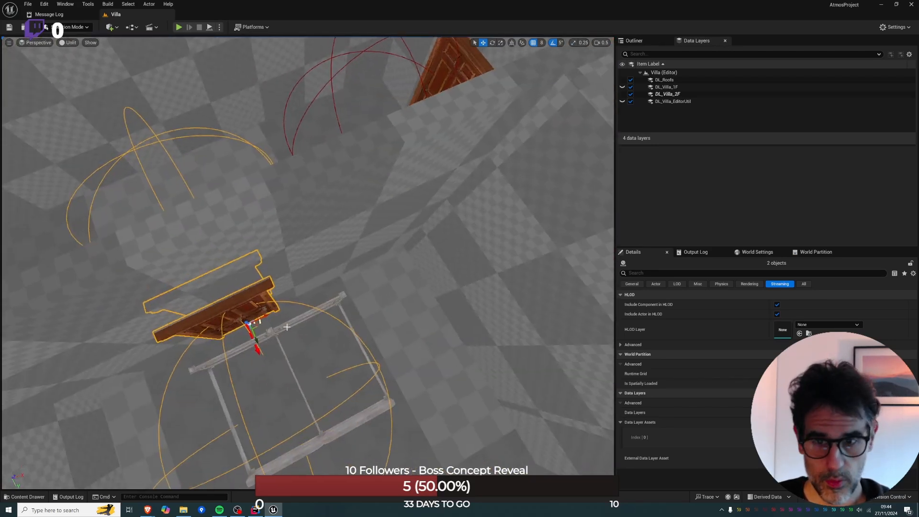
{"action": "left_click", "coordinate": [274, 329]}
{"action": "key", "text": "Delete"}
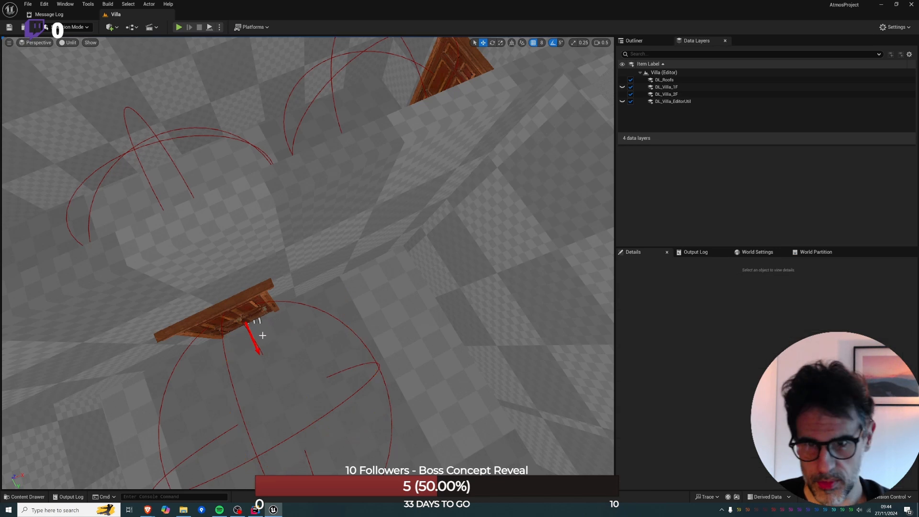
{"action": "key", "text": "ctrl+z"}
Move the bed frame away from the relocated door toward the arched window and rotate it by -90 degrees.
{"action": "key", "text": "f"}
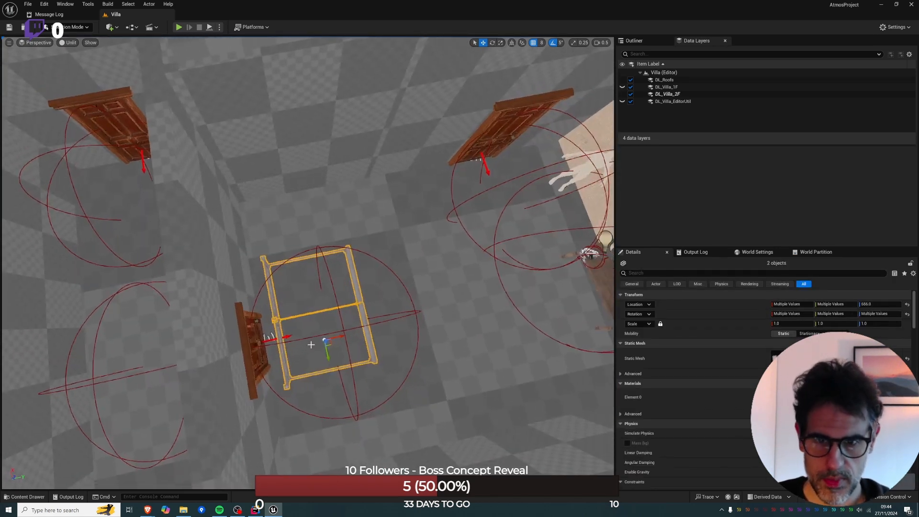
{"action": "left_click_drag", "start_coordinate": [342, 338], "coordinate": [512, 298]}
{"action": "right_click_drag", "start_coordinate": [512, 298], "coordinate": [631, 272]}
{"action": "key", "text": "e"}
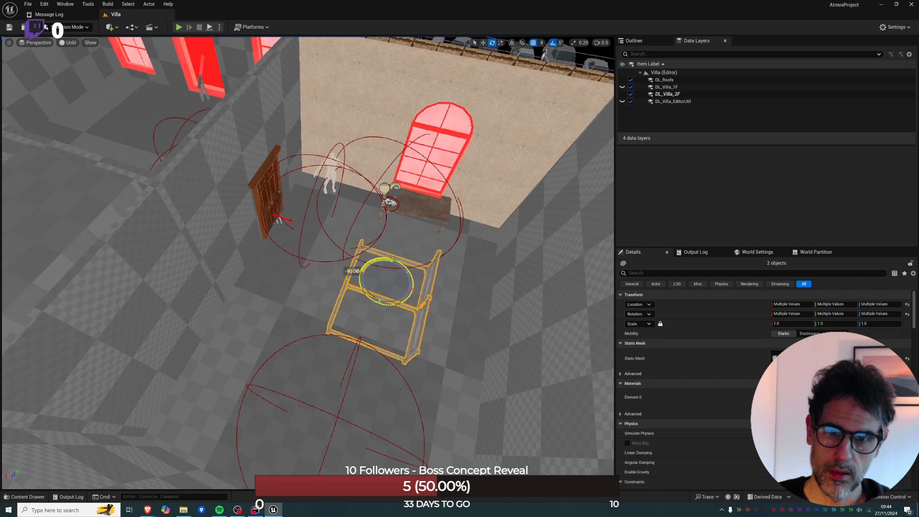
{"action": "left_click_drag", "start_coordinate": [455, 279], "coordinate": [437, 283]}
{"action": "key", "text": "d"}
{"action": "right_click_drag", "start_coordinate": [437, 283], "coordinate": [311, 277]}
{"action": "key", "text": "w"}
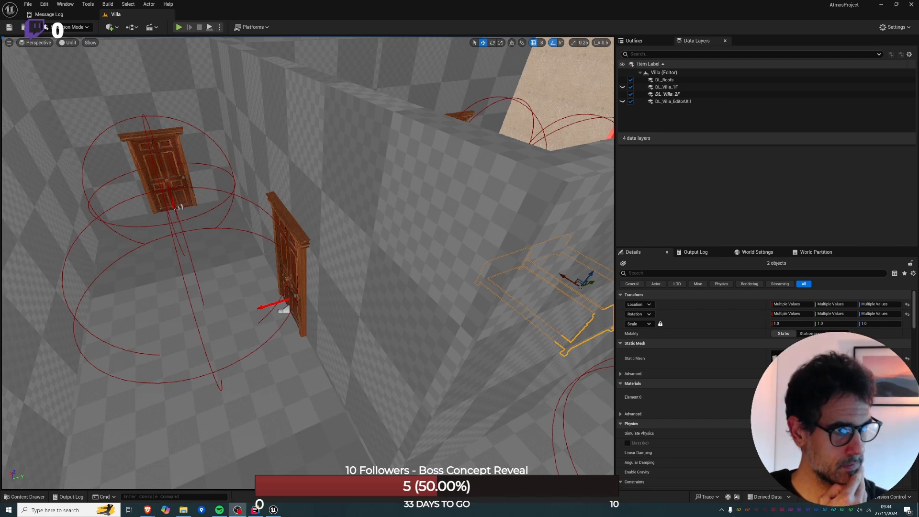
Switch to the Miro board and examine the F2 floor plan around the Control Room, Son's Room and Bathroom.
{"action": "left_click_drag", "start_coordinate": [918, 166], "coordinate": [467, 99]}
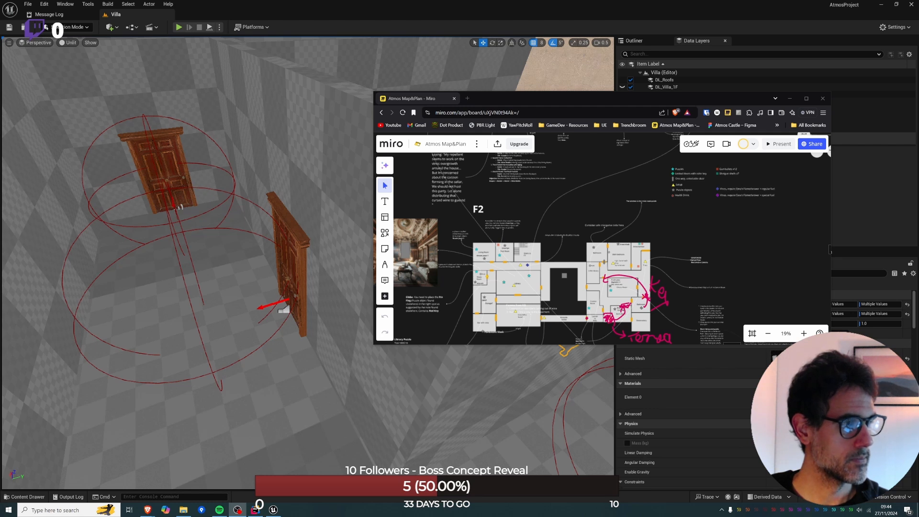
{"action": "left_click_drag", "start_coordinate": [573, 104], "coordinate": [496, 80]}
{"action": "scroll", "coordinate": [449, 227], "scroll_direction": "up", "scroll_amount": 5}
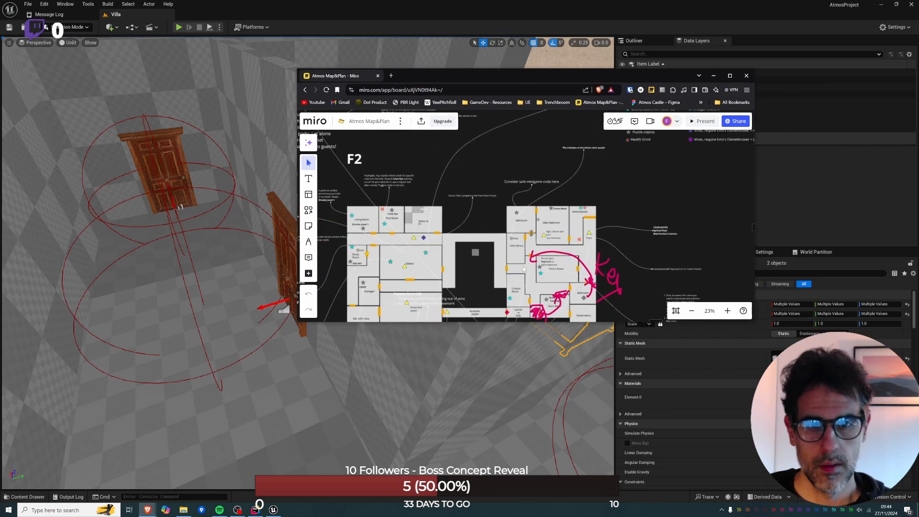
{"action": "scroll", "coordinate": [449, 228], "scroll_direction": "up", "scroll_amount": 4}
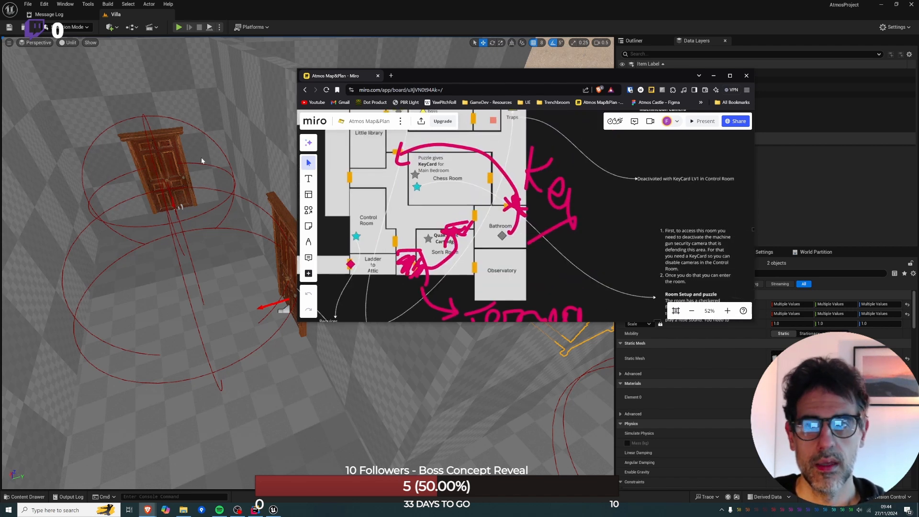
Return to Unreal Editor, add a cube to the toilet room, and lower it onto the floor in front of the door.
{"action": "mouse_move", "coordinate": [201, 158]}
{"action": "right_mouse_down"}
{"action": "mouse_move", "coordinate": [199, 131]}
{"action": "mouse_move", "coordinate": [173, 121]}
{"action": "mouse_move", "coordinate": [170, 134]}
{"action": "mouse_move", "coordinate": [192, 100]}
{"action": "mouse_move", "coordinate": [191, 165]}
{"action": "mouse_move", "coordinate": [165, 180]}
{"action": "mouse_move", "coordinate": [98, 151]}
{"action": "mouse_move", "coordinate": [177, 168]}
{"action": "mouse_move", "coordinate": [175, 122]}
{"action": "mouse_move", "coordinate": [129, 115]}
{"action": "mouse_move", "coordinate": [172, 122]}
{"action": "mouse_move", "coordinate": [122, 119]}
{"action": "mouse_move", "coordinate": [120, 137]}
{"action": "mouse_move", "coordinate": [161, 137]}
{"action": "mouse_move", "coordinate": [127, 139]}
{"action": "mouse_move", "coordinate": [206, 134]}
{"action": "mouse_move", "coordinate": [200, 149]}
{"action": "mouse_move", "coordinate": [117, 154]}
{"action": "mouse_move", "coordinate": [195, 158]}
{"action": "right_mouse_up"}
{"action": "scroll", "coordinate": [170, 134], "scroll_direction": "up", "scroll_amount": 1}
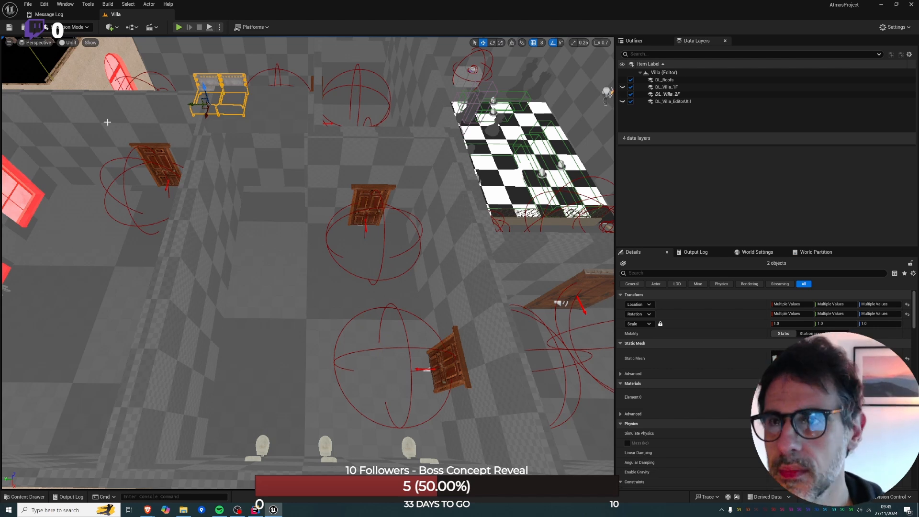
{"action": "left_click", "coordinate": [297, 243]}
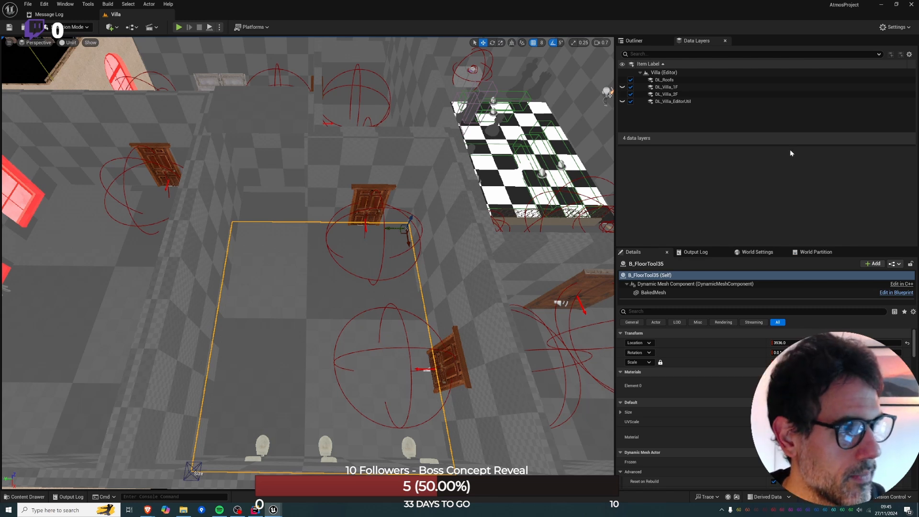
{"action": "left_click_drag", "start_coordinate": [414, 216], "coordinate": [336, 286]}
{"action": "right_click_drag", "start_coordinate": [336, 286], "coordinate": [343, 203]}
{"action": "key", "text": "s"}
{"action": "left_click_drag", "start_coordinate": [318, 235], "coordinate": [293, 364]}
{"action": "right_click_drag", "start_coordinate": [292, 365], "coordinate": [361, 366]}
{"action": "key", "text": "a"}
{"action": "key", "text": "f"}
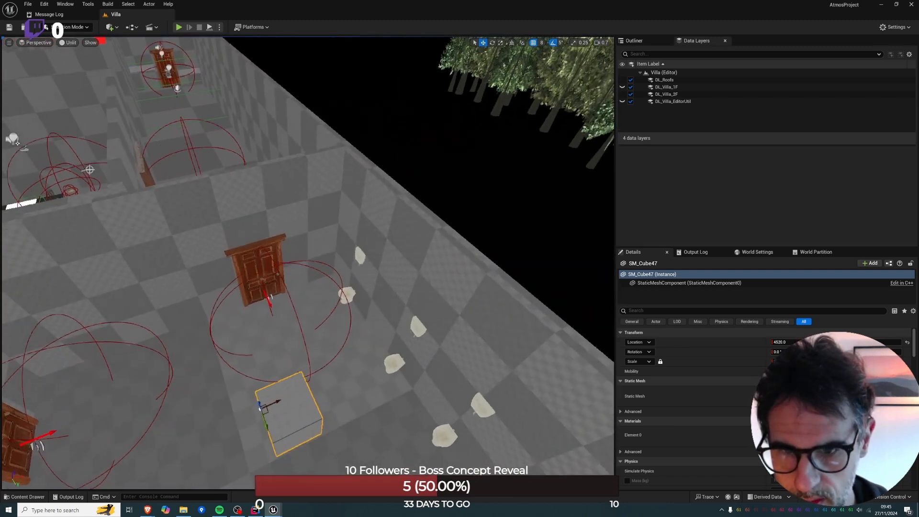
{"action": "right_click_drag", "start_coordinate": [197, 239], "coordinate": [208, 251]}
{"action": "key", "text": "s"}
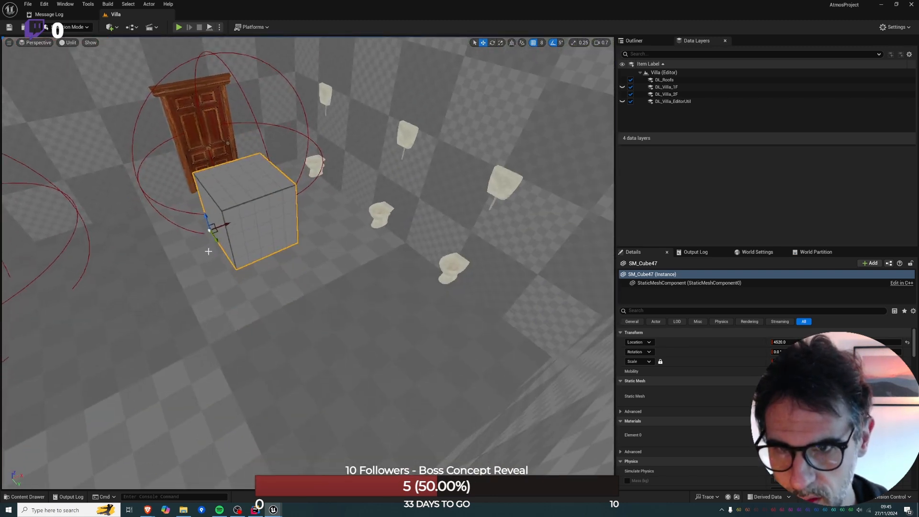
{"action": "left_click_drag", "start_coordinate": [209, 230], "coordinate": [215, 312]}
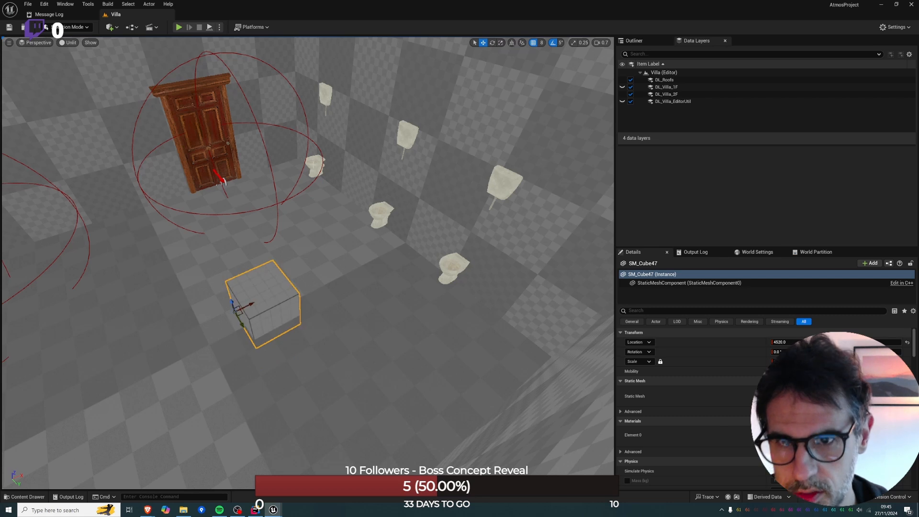
Delete the three toilets along the wall of the room.
{"action": "left_click", "coordinate": [322, 175]}
{"action": "left_click", "coordinate": [380, 216], "text": "ctrl"}
{"action": "left_click", "coordinate": [452, 266], "text": "ctrl"}
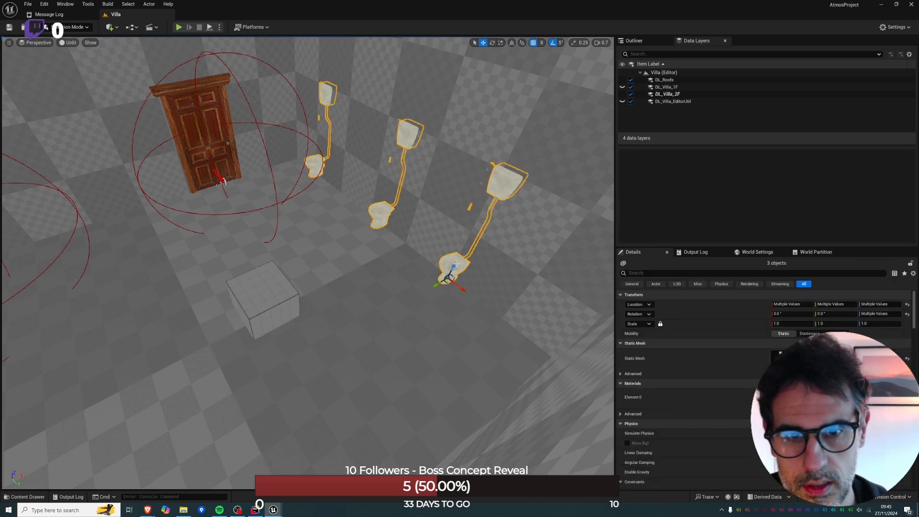
{"action": "key", "text": "Delete"}
Scale the cube into a wide rectangular block and centre it in the room, working from the top view.
{"action": "left_click", "coordinate": [246, 297]}
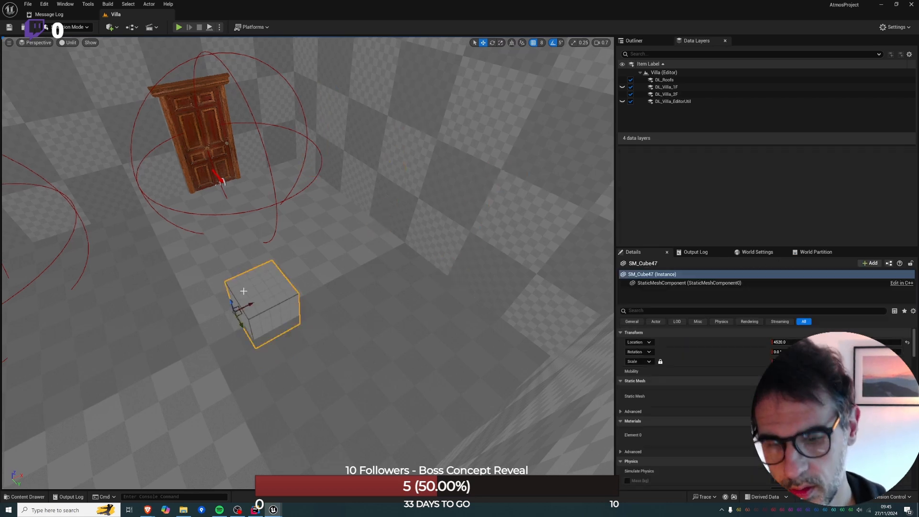
{"action": "key", "text": "alt+j"}
{"action": "key", "text": "f"}
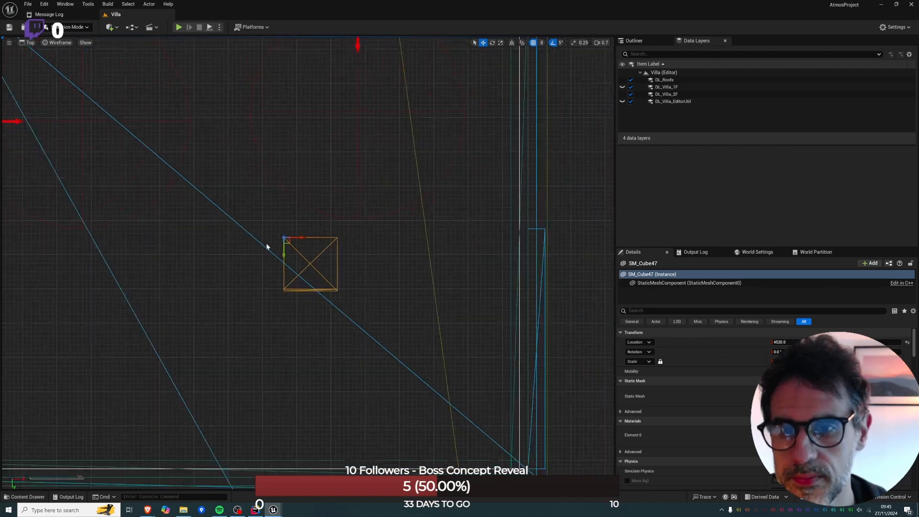
{"action": "scroll", "coordinate": [266, 243], "scroll_direction": "down", "scroll_amount": 3}
{"action": "mouse_move", "coordinate": [275, 223]}
{"action": "left_mouse_down"}
{"action": "mouse_move", "coordinate": [246, 213]}
{"action": "mouse_move", "coordinate": [287, 214]}
{"action": "left_mouse_up"}
{"action": "key", "text": "r"}
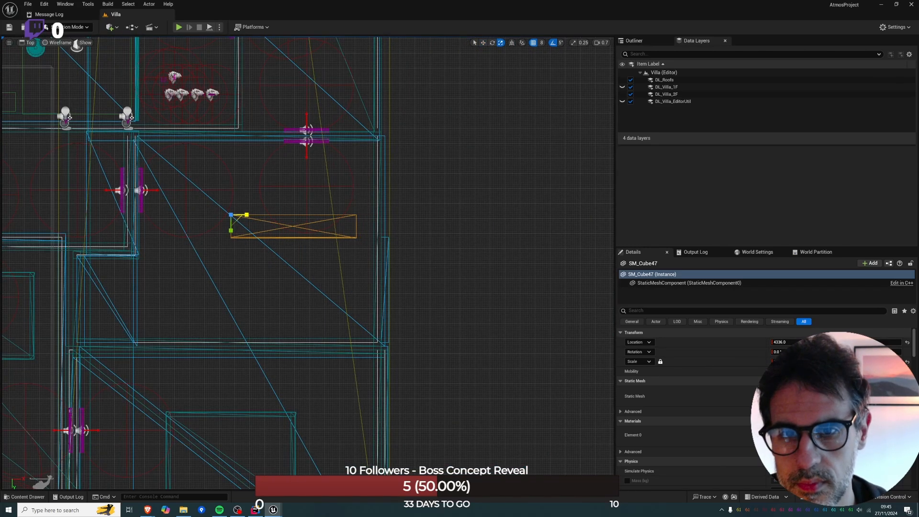
{"action": "left_click_drag", "start_coordinate": [228, 233], "coordinate": [207, 216]}
{"action": "key", "text": "w"}
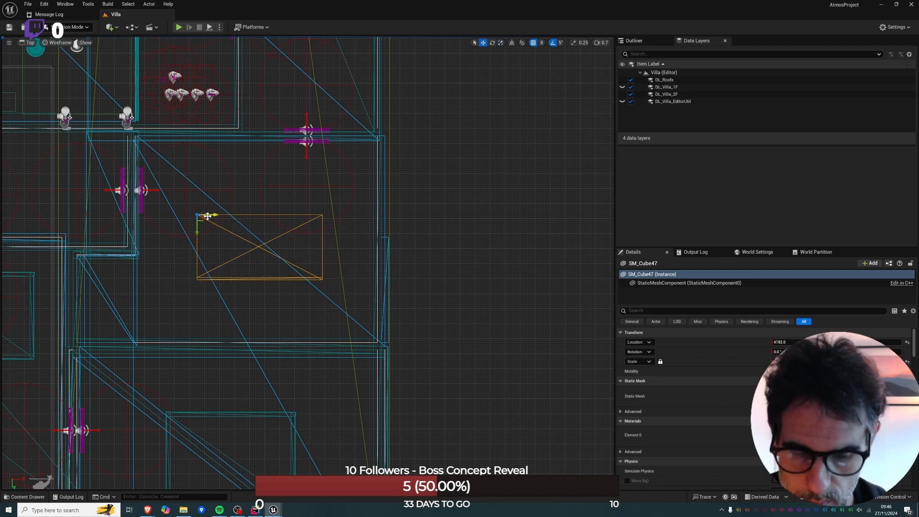
Adjust the block's scale along its length in the perspective view.
{"action": "key", "text": "alt+g"}
{"action": "right_click_drag", "start_coordinate": [207, 217], "coordinate": [353, 315]}
{"action": "key", "text": "r"}
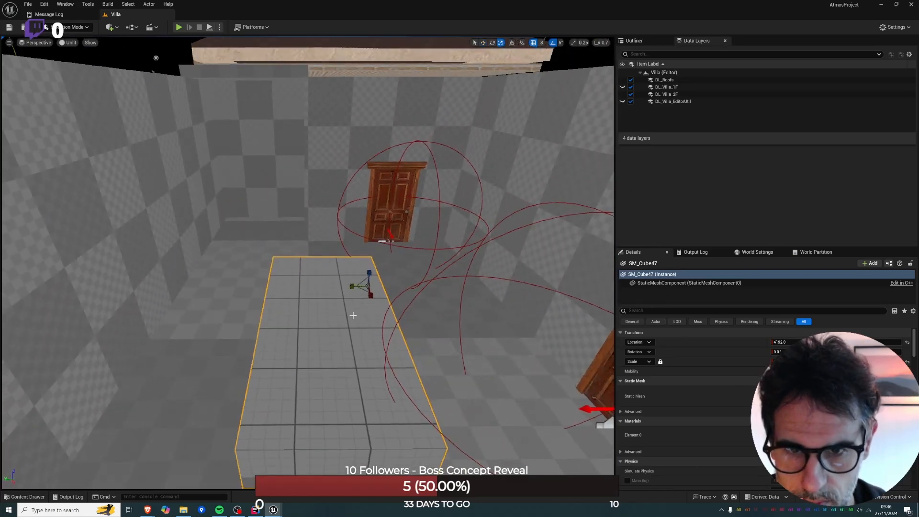
{"action": "left_click_drag", "start_coordinate": [370, 296], "coordinate": [372, 312]}
{"action": "key", "text": "w"}
Start a play session from the floor beside the new block.
{"action": "right_click_drag", "start_coordinate": [221, 318], "coordinate": [354, 328]}
{"action": "right_click", "coordinate": [221, 318]}
{"action": "left_click", "coordinate": [268, 309]}
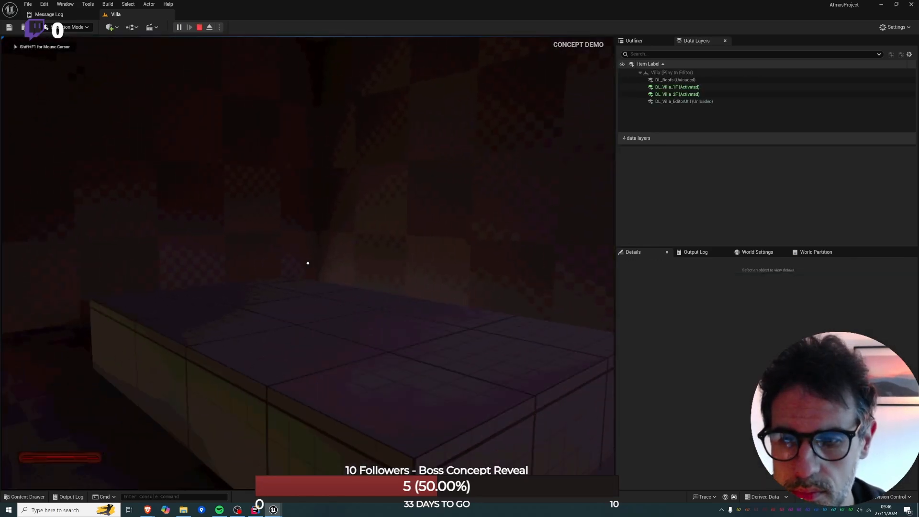
Walk around the new block and up to the room's doors in the play session, and end the session.
{"action": "key", "text": "w"}
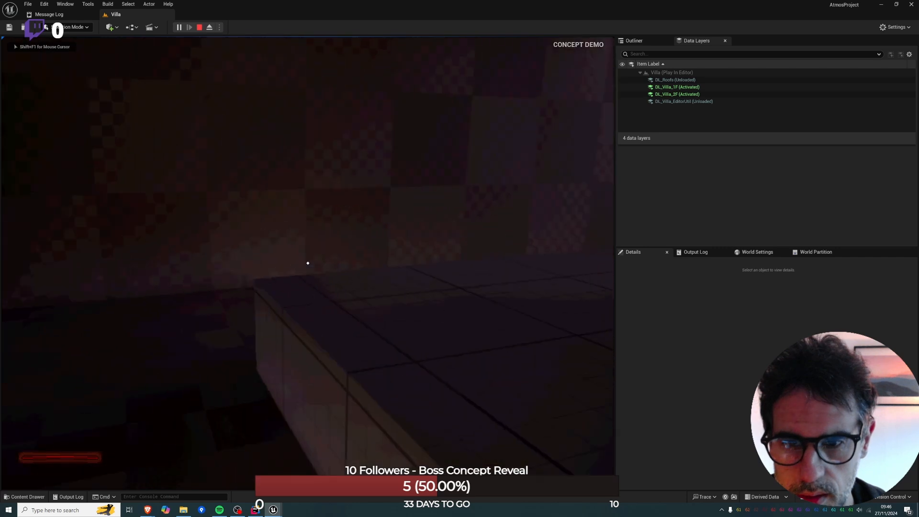
{"action": "key", "text": "w"}
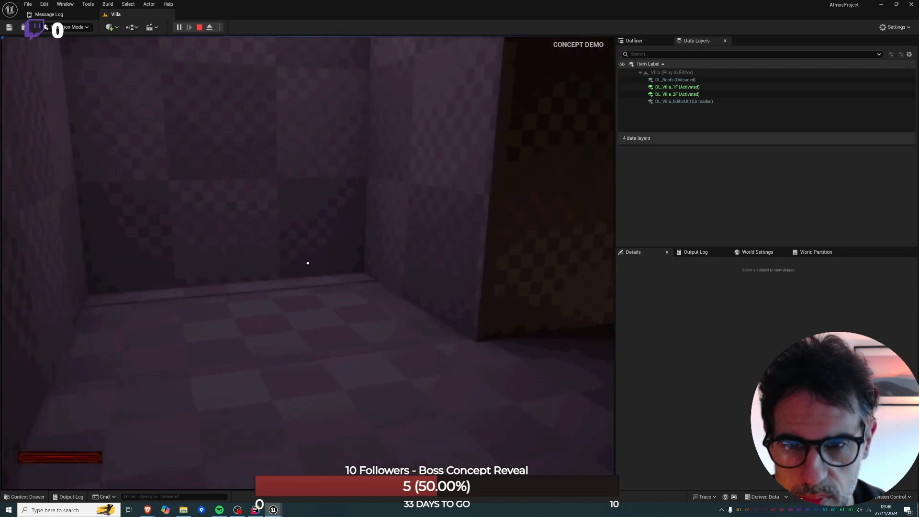
{"action": "key", "text": "w"}
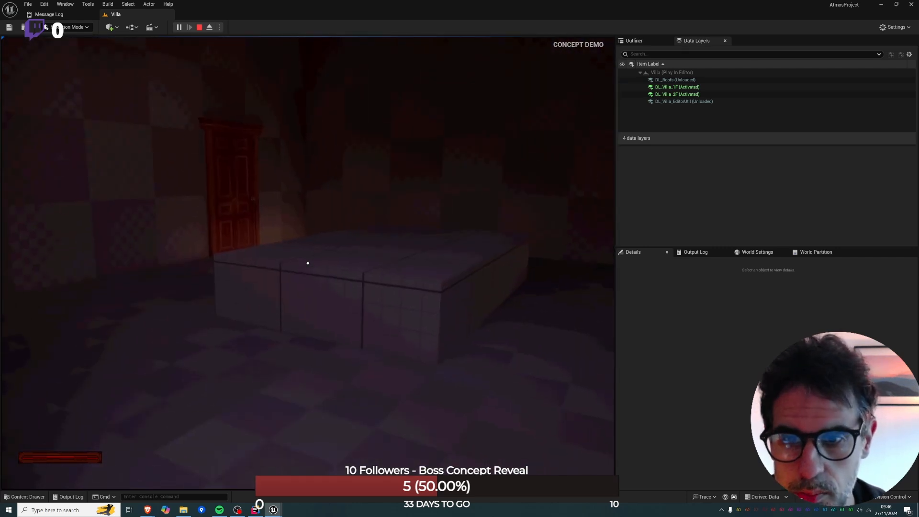
{"action": "key", "text": "w"}
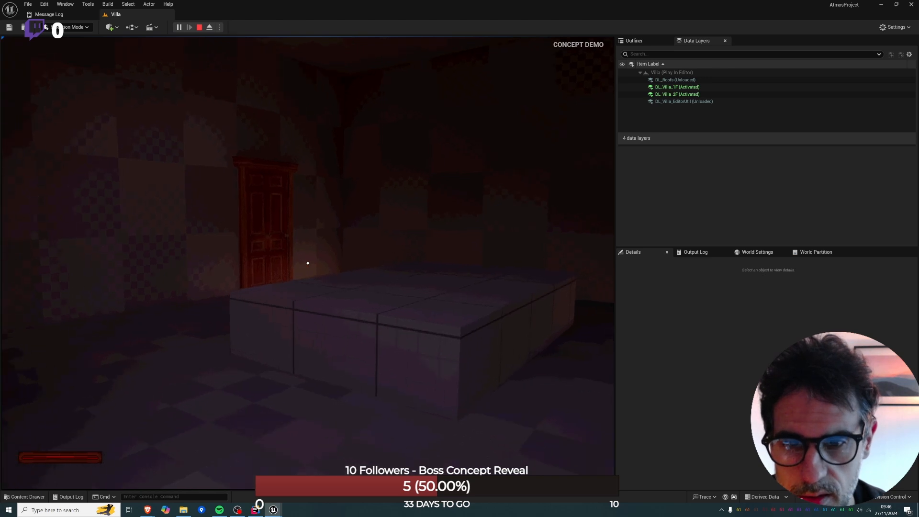
{"action": "key", "text": "a"}
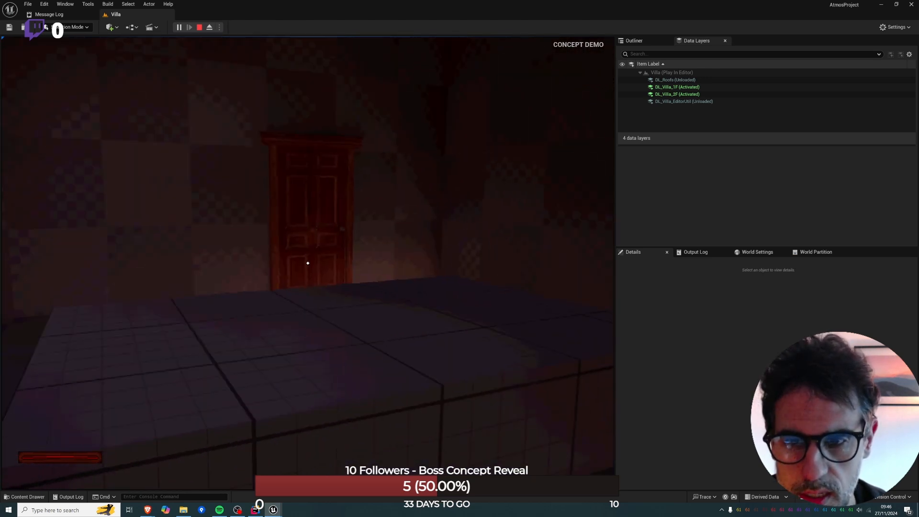
{"action": "key", "text": "a"}
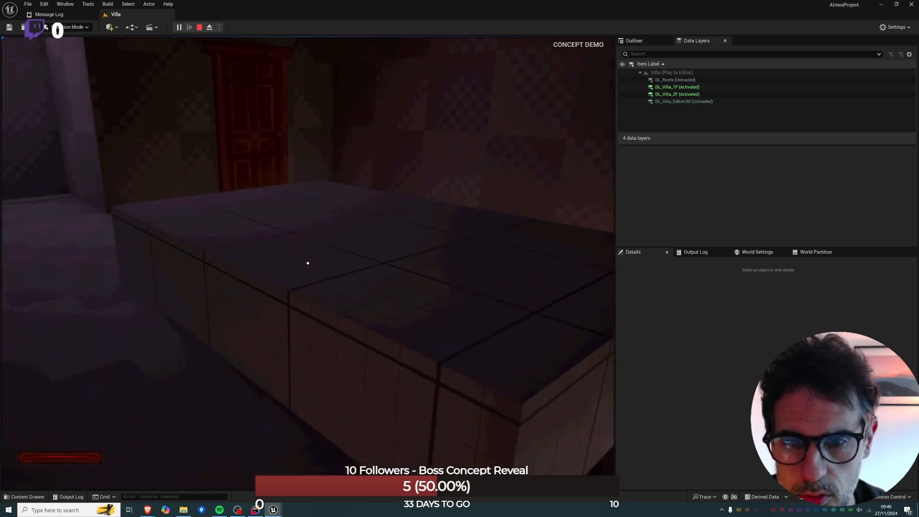
{"action": "key", "text": "w"}
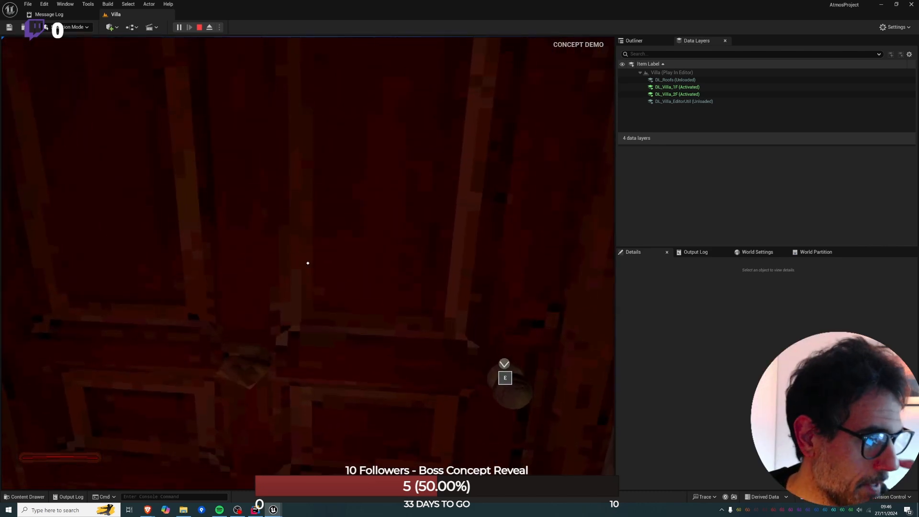
{"action": "key", "text": "w"}
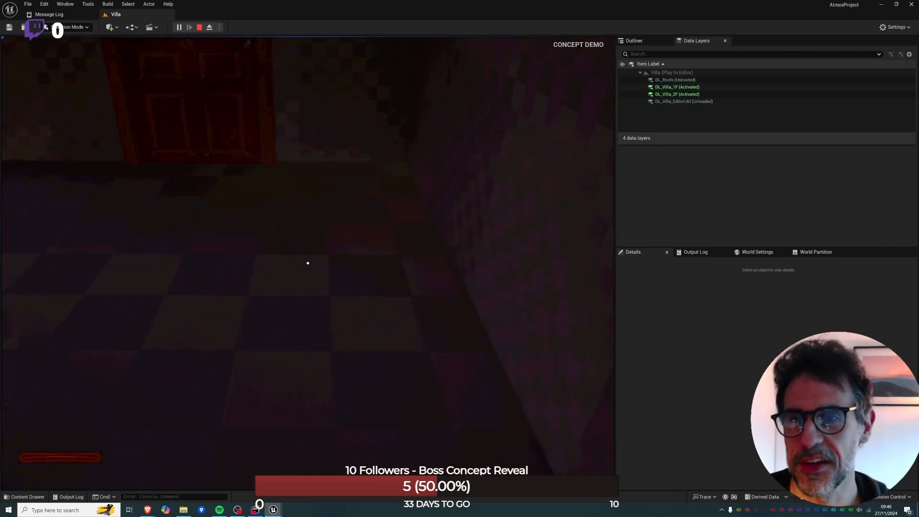
{"action": "key", "text": "Escape"}
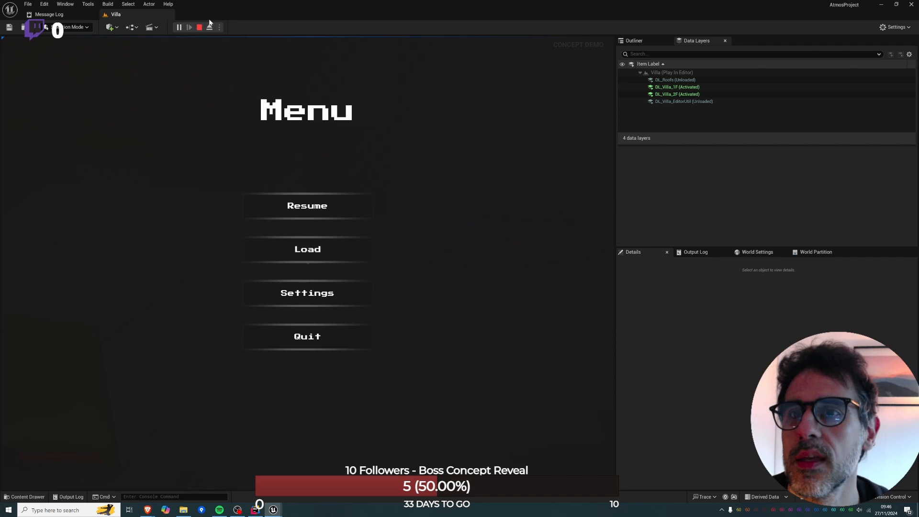
{"action": "left_click", "coordinate": [199, 28]}
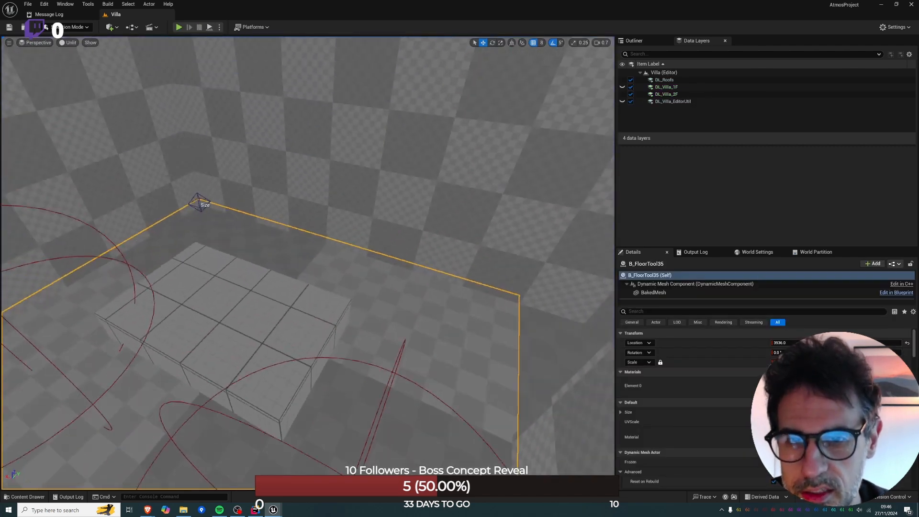
Switch to the Miro Atmos Map&Plan board and examine the marked route and doors around the Bathroom.
{"action": "key", "text": "e"}
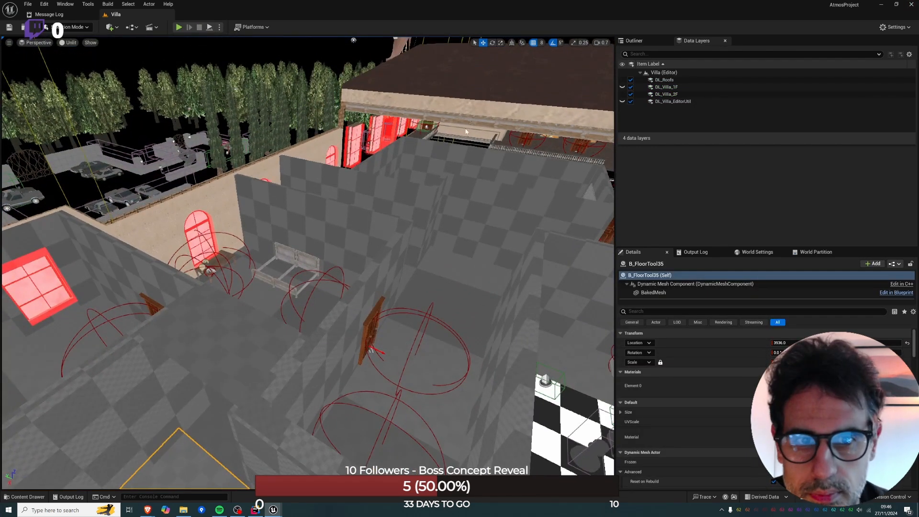
{"action": "mouse_move", "coordinate": [148, 509]}
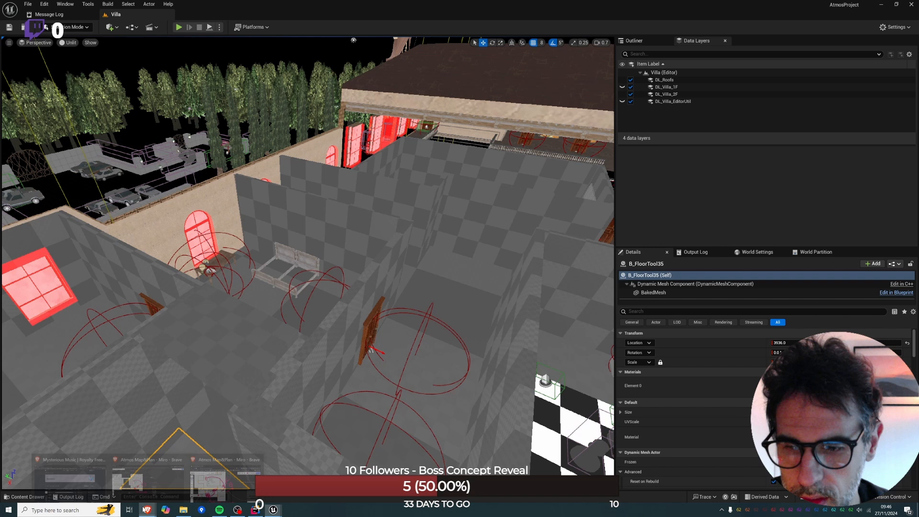
{"action": "left_click", "coordinate": [229, 466]}
{"action": "middle_click_drag", "start_coordinate": [486, 206], "coordinate": [485, 247]}
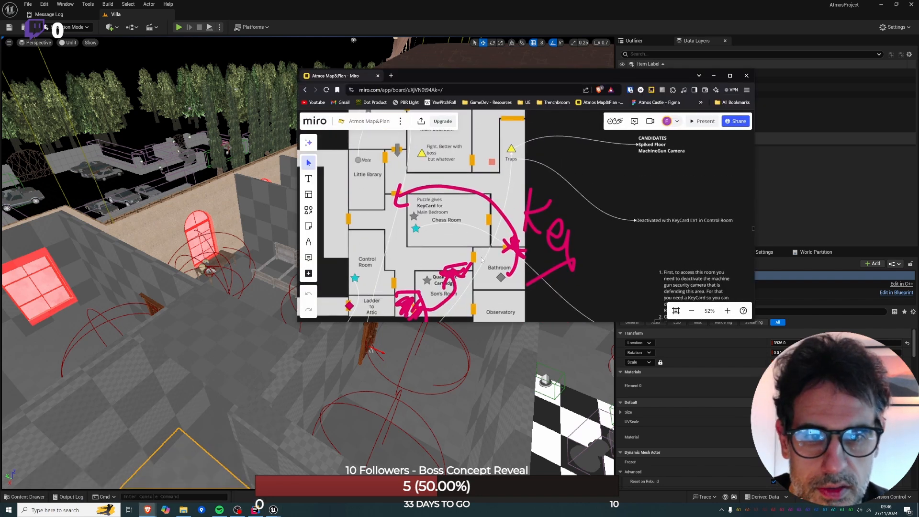
Back in Unreal Editor, filter the properties of the door near the block by "FLAG" and set its My Spawn Flags to StartLocked.
{"action": "right_click_drag", "start_coordinate": [342, 323], "coordinate": [517, 331]}
{"action": "left_click", "coordinate": [402, 314]}
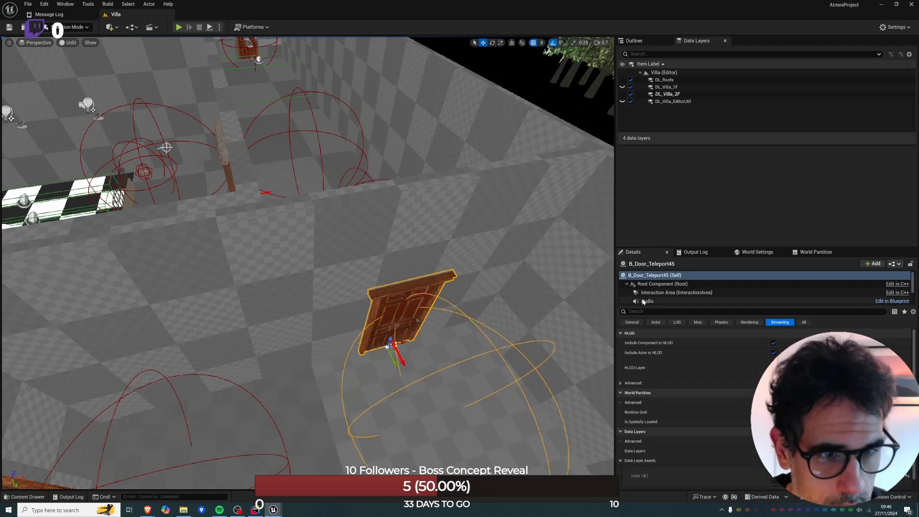
{"action": "left_click", "coordinate": [646, 310]}
{"action": "type", "text": "FLA"}
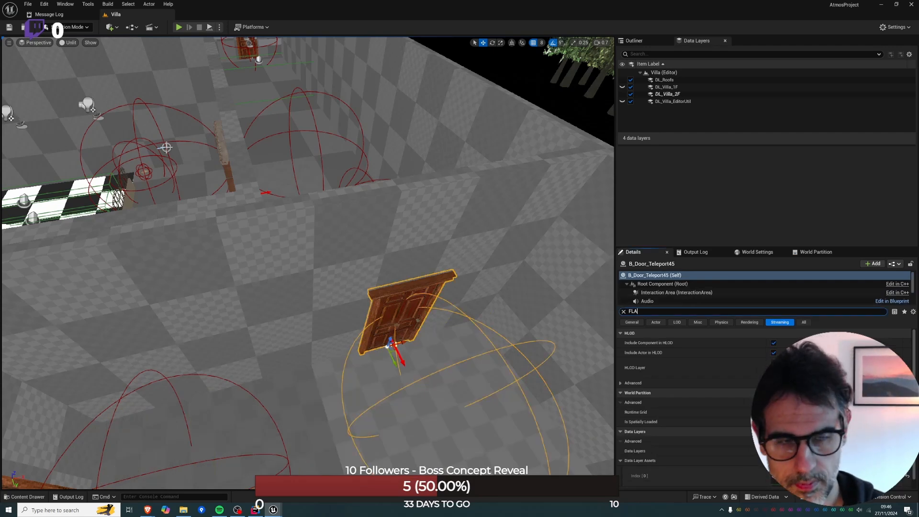
{"action": "type", "text": "G"}
{"action": "left_click", "coordinate": [781, 342]}
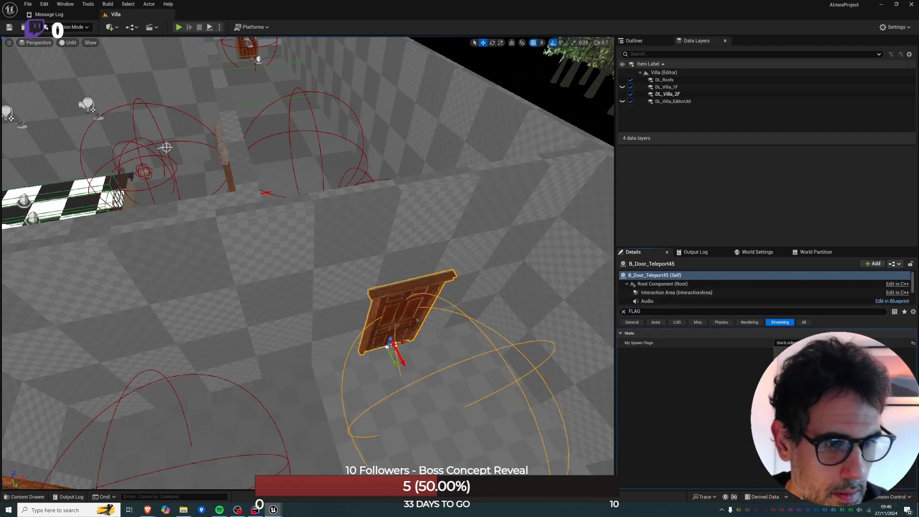
{"action": "key", "text": "alt+p"}
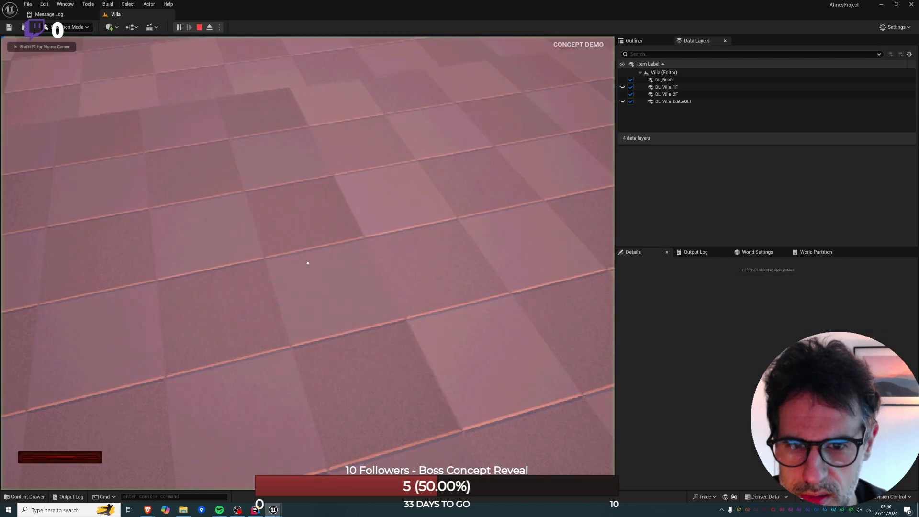
{"action": "key", "text": "Escape"}
{"action": "key", "text": "Escape"}
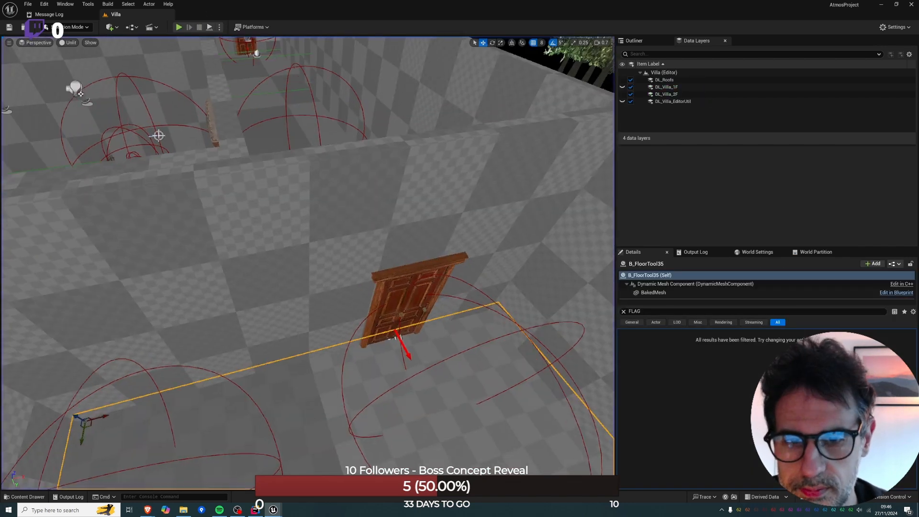
{"action": "right_click_drag", "start_coordinate": [431, 284], "coordinate": [421, 403]}
{"action": "right_click", "coordinate": [420, 403]}
{"action": "left_click", "coordinate": [451, 394]}
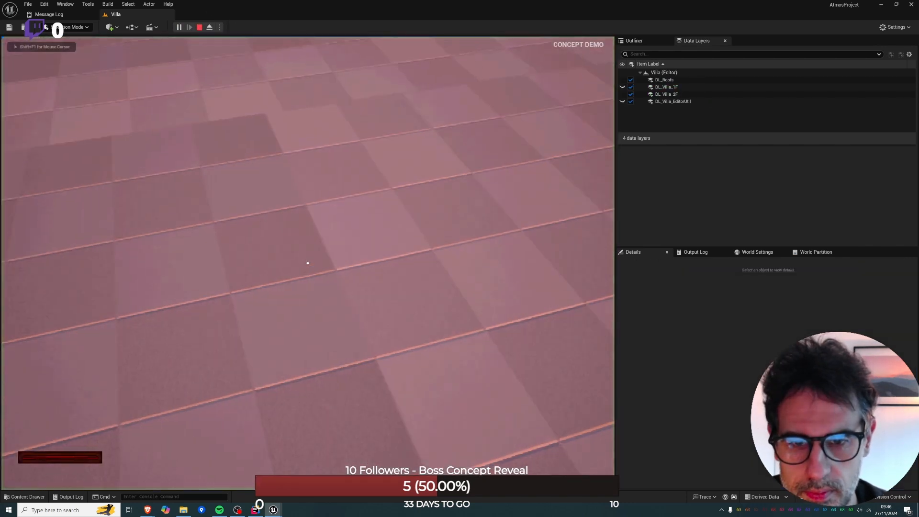
{"action": "key", "text": "Escape"}
Start a play session from the floor beside the door, try to open the door, and end the session.
{"action": "left_click", "coordinate": [319, 332]}
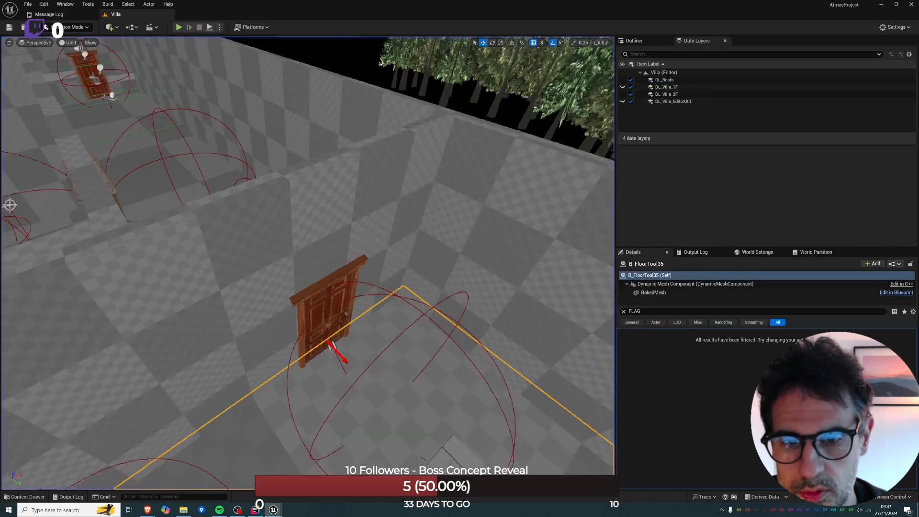
{"action": "right_click_drag", "start_coordinate": [331, 334], "coordinate": [388, 345]}
{"action": "right_click", "coordinate": [387, 344]}
{"action": "left_click", "coordinate": [425, 338]}
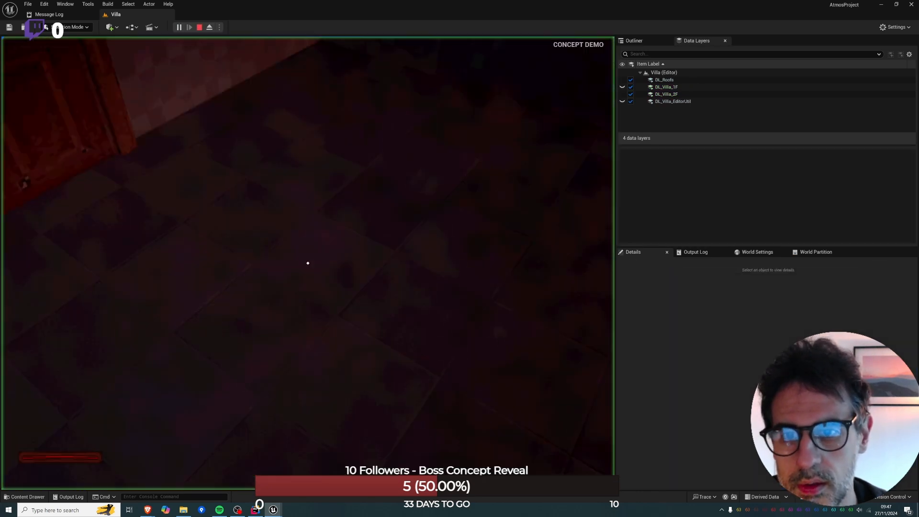
{"action": "key", "text": "e"}
{"action": "key", "text": "w"}
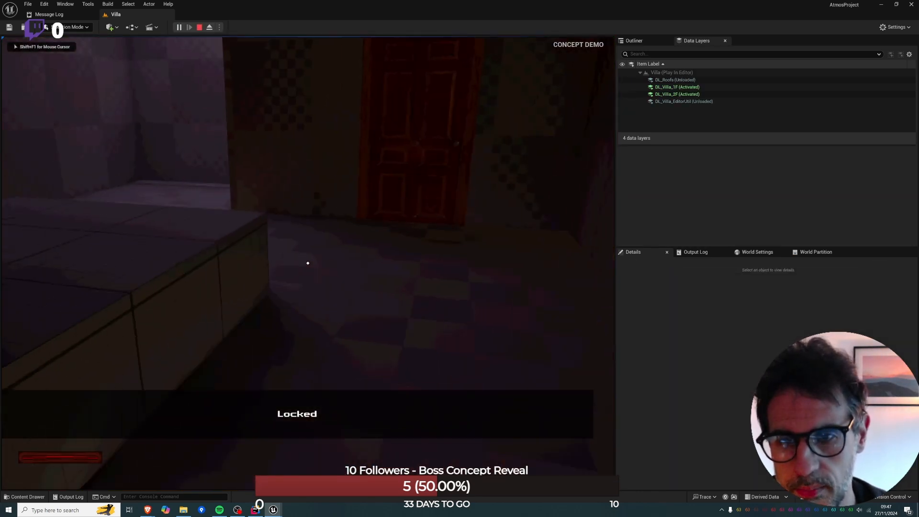
{"action": "key", "text": "Escape"}
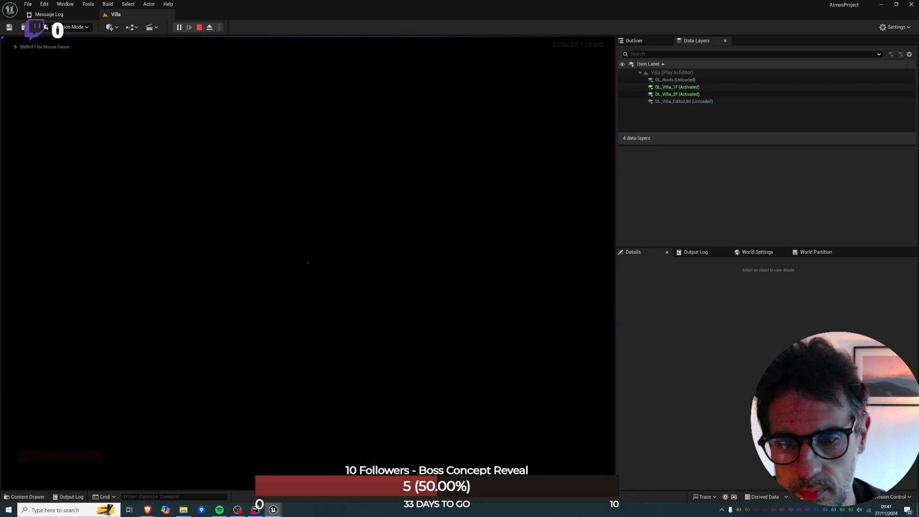
{"action": "left_click", "coordinate": [199, 28]}
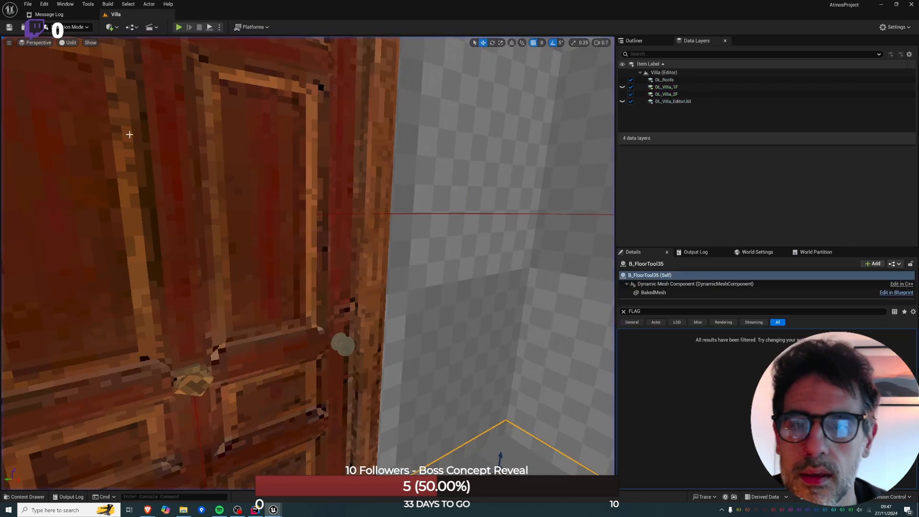
Compare the block room and its neighbouring rooms from above with the key route drawn on the Miro plan.
{"action": "key", "text": "s"}
{"action": "right_click_drag", "start_coordinate": [306, 191], "coordinate": [163, 287]}
{"action": "key", "text": "s"}
{"action": "key", "text": "s"}
{"action": "right_click_drag", "start_coordinate": [316, 284], "coordinate": [280, 280]}
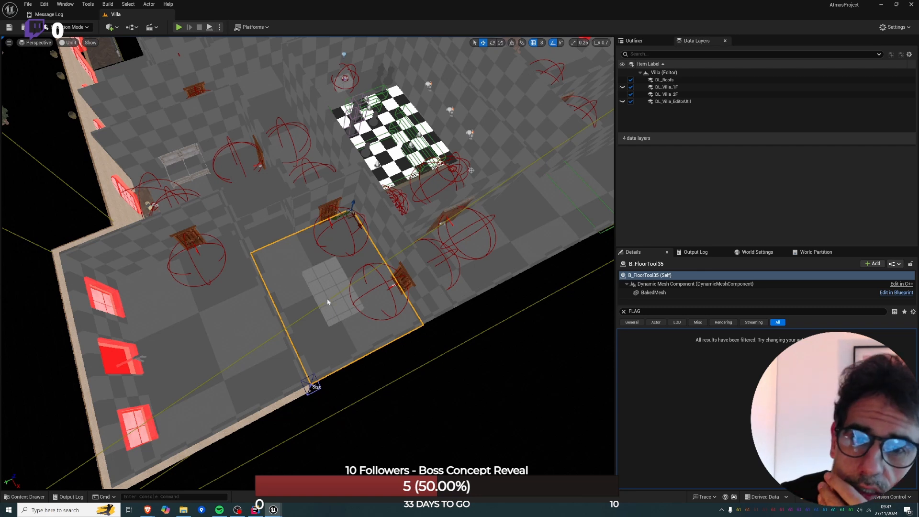
{"action": "key", "text": "alt+Tab"}
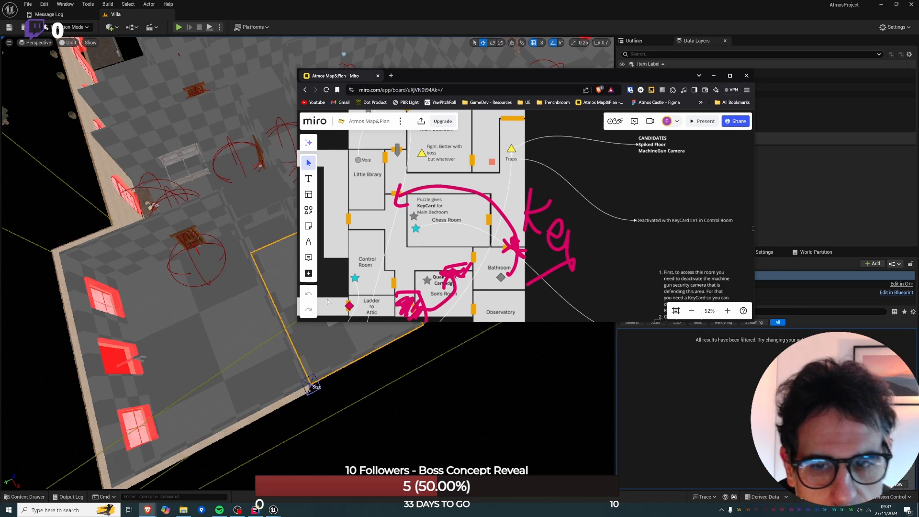
{"action": "left_click", "coordinate": [312, 356]}
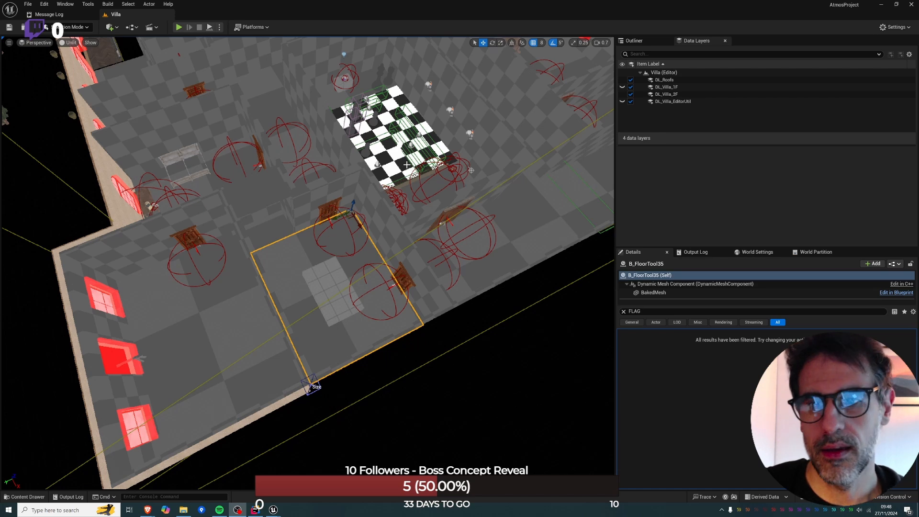
{"action": "mouse_move", "coordinate": [401, 159]}
{"action": "right_mouse_down"}
{"action": "mouse_move", "coordinate": [370, 143]}
{"action": "mouse_move", "coordinate": [472, 156]}
{"action": "mouse_move", "coordinate": [527, 143]}
{"action": "mouse_move", "coordinate": [405, 160]}
{"action": "right_mouse_up"}
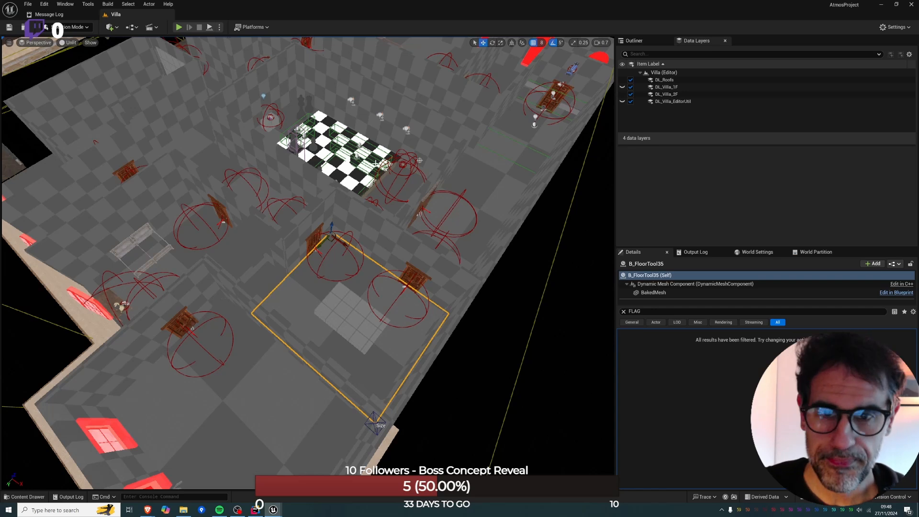
{"action": "mouse_move", "coordinate": [148, 510]}
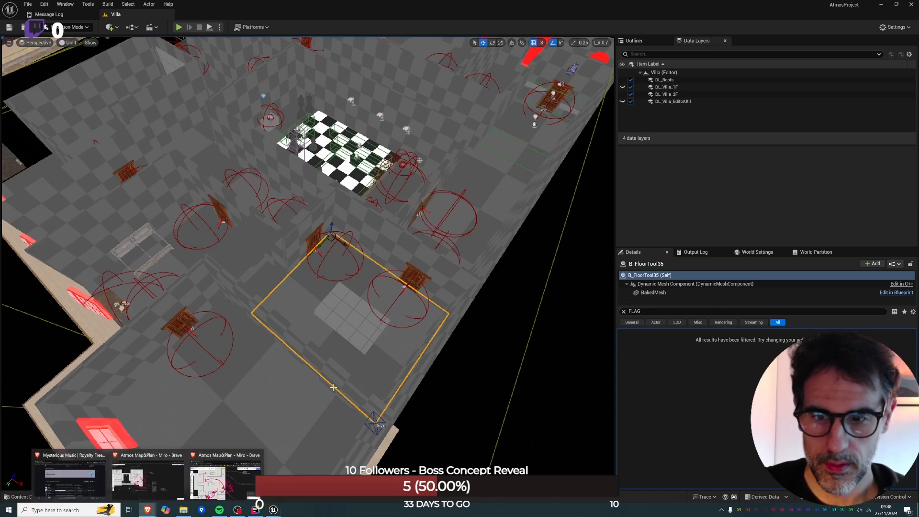
{"action": "left_click", "coordinate": [200, 474]}
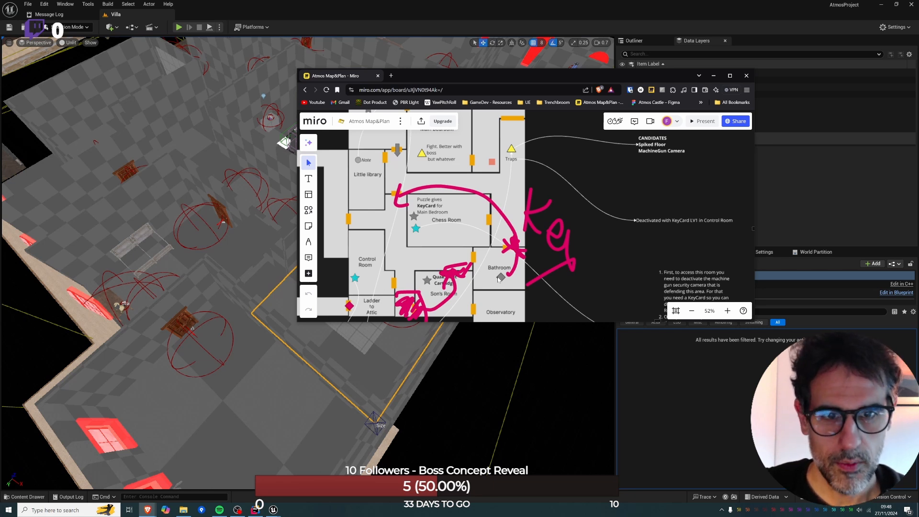
Select the teleport door at the end of the corridor in Unreal Editor and clear the property filter.
{"action": "right_click_drag", "start_coordinate": [271, 209], "coordinate": [312, 163]}
{"action": "key", "text": "w"}
{"action": "key", "text": "a"}
{"action": "left_click", "coordinate": [283, 236]}
{"action": "right_click_drag", "start_coordinate": [283, 235], "coordinate": [281, 205]}
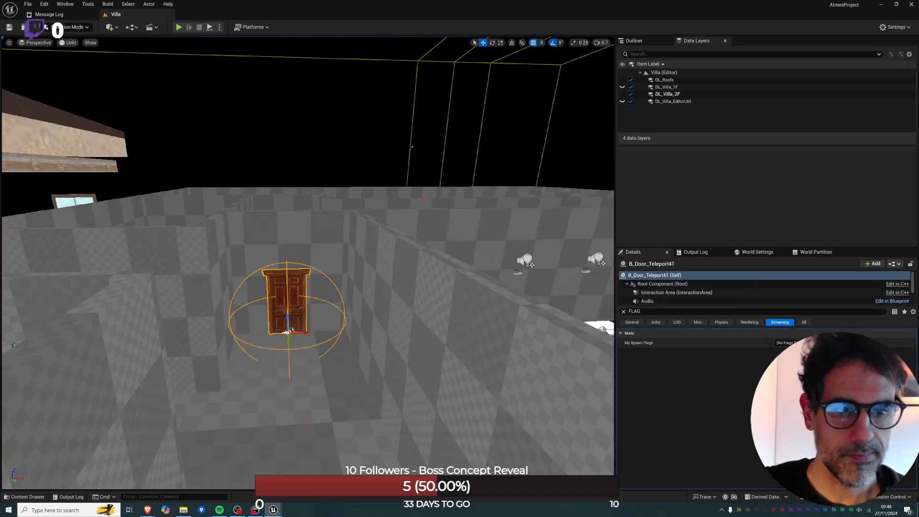
{"action": "left_click", "coordinate": [623, 311]}
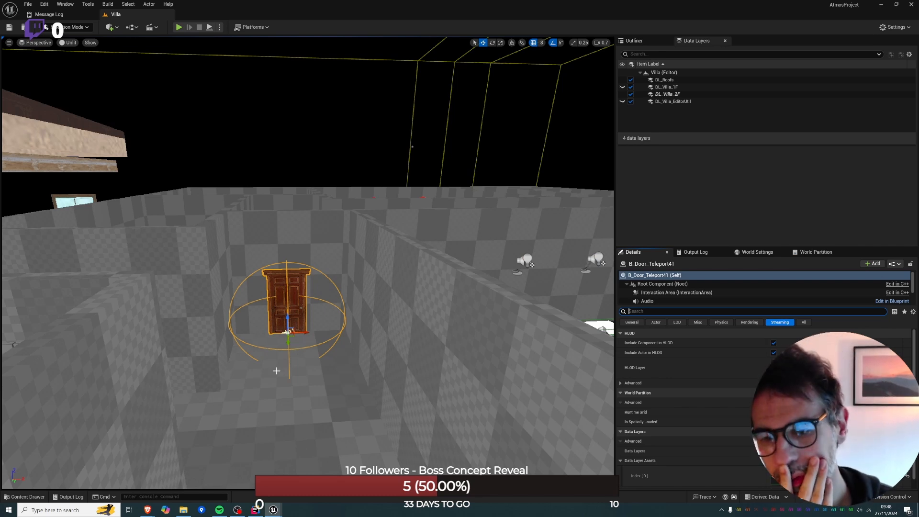
Open the Miro plan in a maximized window and examine the whole F2 floor layout.
{"action": "left_click", "coordinate": [148, 510]}
{"action": "left_click", "coordinate": [229, 478]}
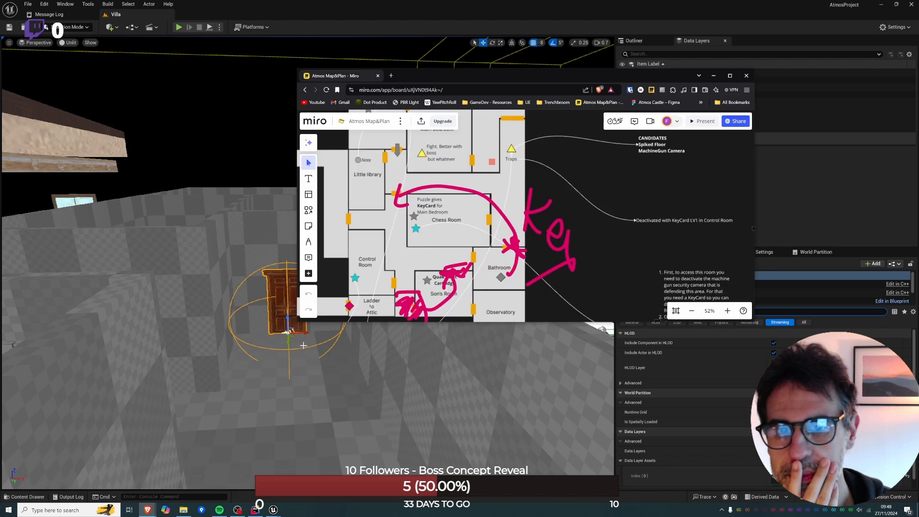
{"action": "double_click", "coordinate": [503, 76]}
{"action": "right_click_drag", "start_coordinate": [256, 170], "coordinate": [673, 273]}
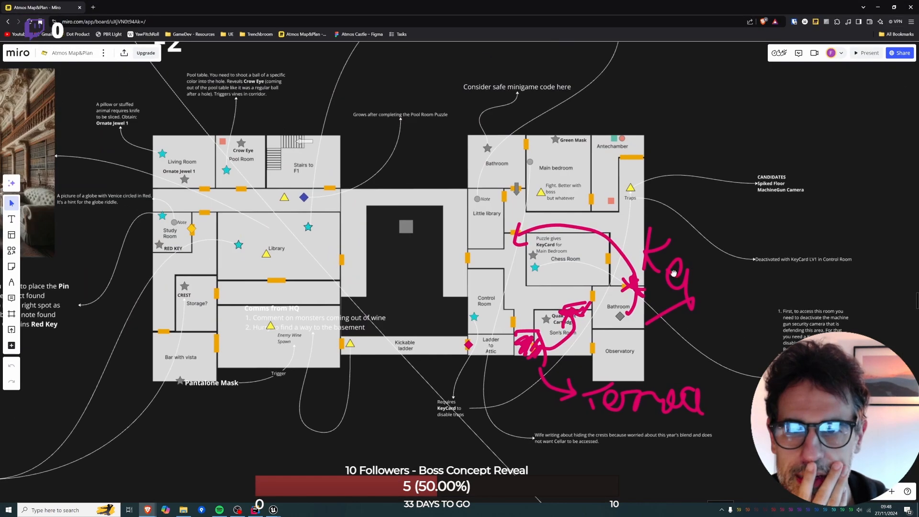
{"action": "mouse_move", "coordinate": [620, 230]}
{"action": "right_mouse_down"}
{"action": "mouse_move", "coordinate": [519, 357]}
{"action": "mouse_move", "coordinate": [541, 268]}
{"action": "right_mouse_up"}
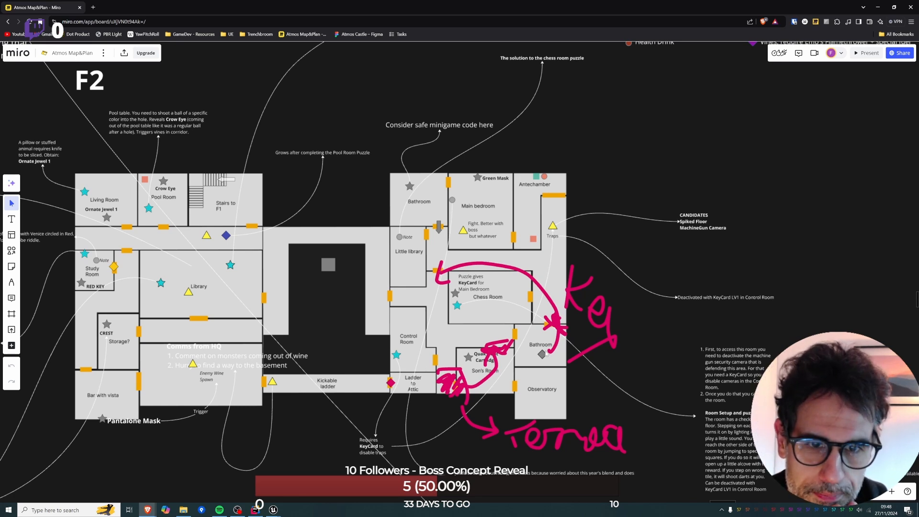
Examine the floor layout with the Kitchen, Gallery and Wine Expo on the Miro plan, and return to the F2 rooms.
{"action": "right_click_drag", "start_coordinate": [214, 113], "coordinate": [241, 514]}
{"action": "right_click_drag", "start_coordinate": [280, 303], "coordinate": [274, 370]}
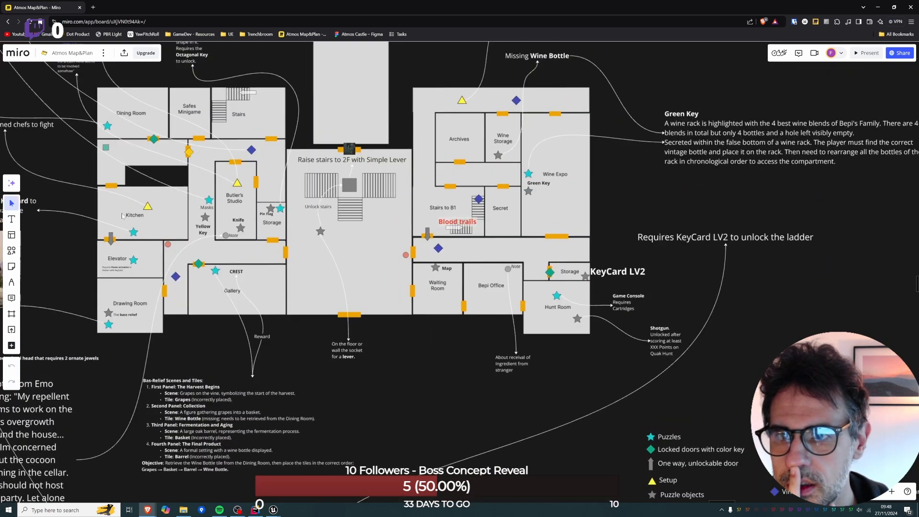
{"action": "right_click_drag", "start_coordinate": [383, 459], "coordinate": [334, 375]}
{"action": "right_click_drag", "start_coordinate": [368, 311], "coordinate": [371, 278]}
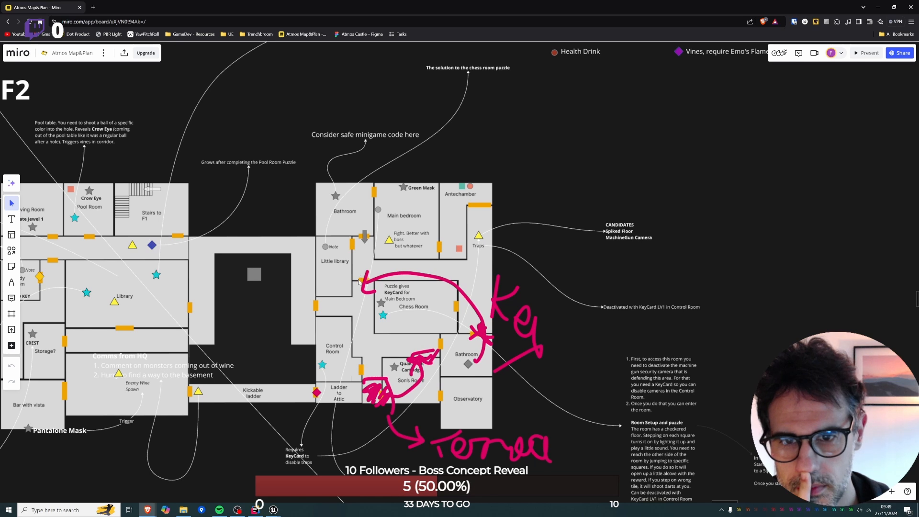
Switch to Unreal Editor and browse the project content to the Game folder of DungeonCrawler Content.
{"action": "left_click", "coordinate": [273, 509]}
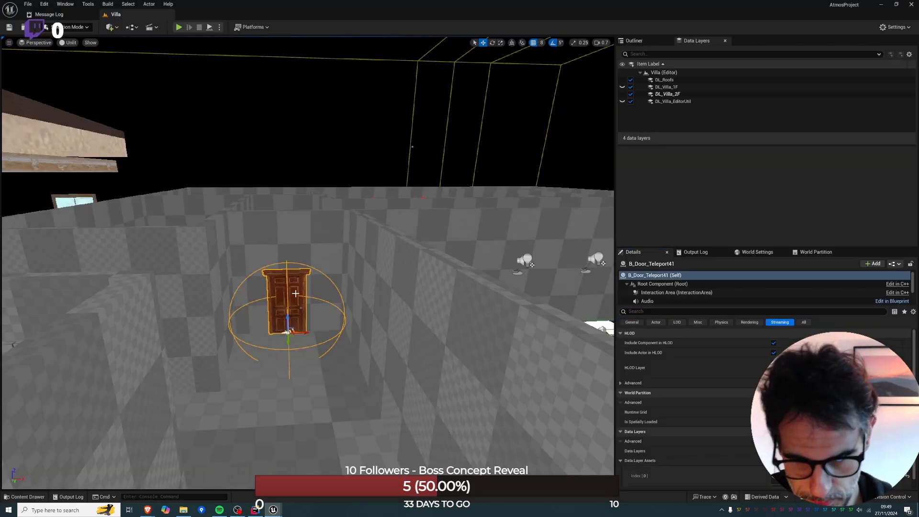
{"action": "key", "text": "ctrl+space"}
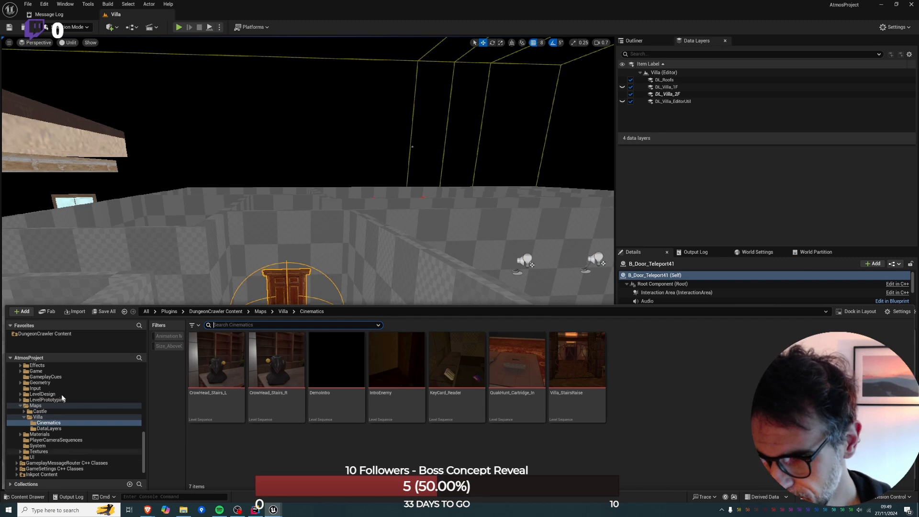
{"action": "left_click", "coordinate": [57, 333]}
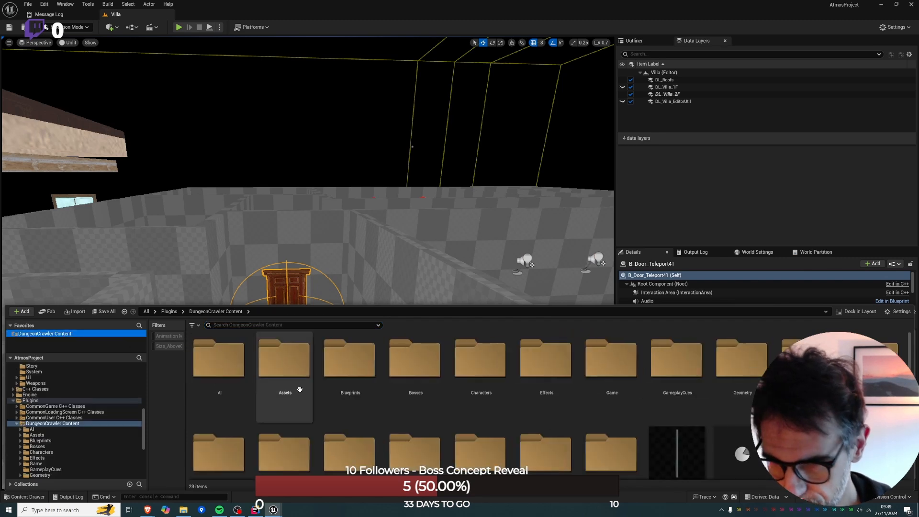
{"action": "double_click", "coordinate": [591, 366]}
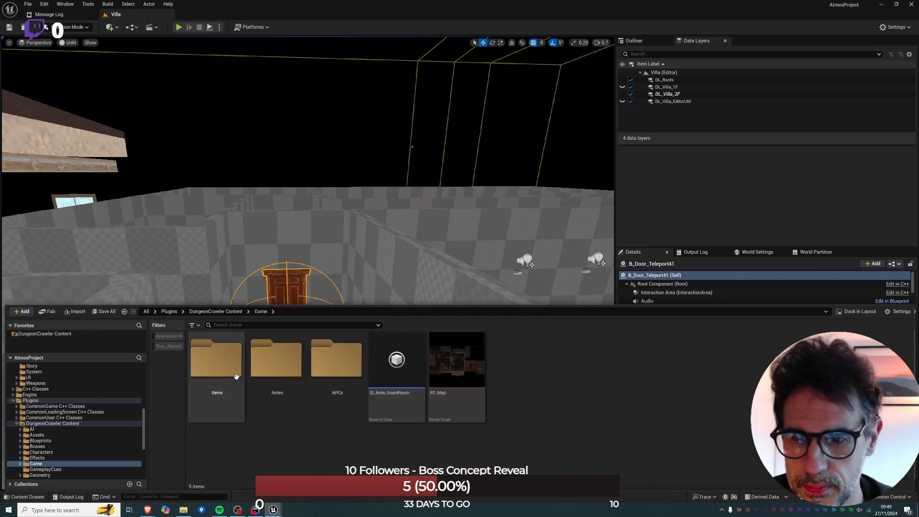
{"action": "double_click", "coordinate": [216, 360]}
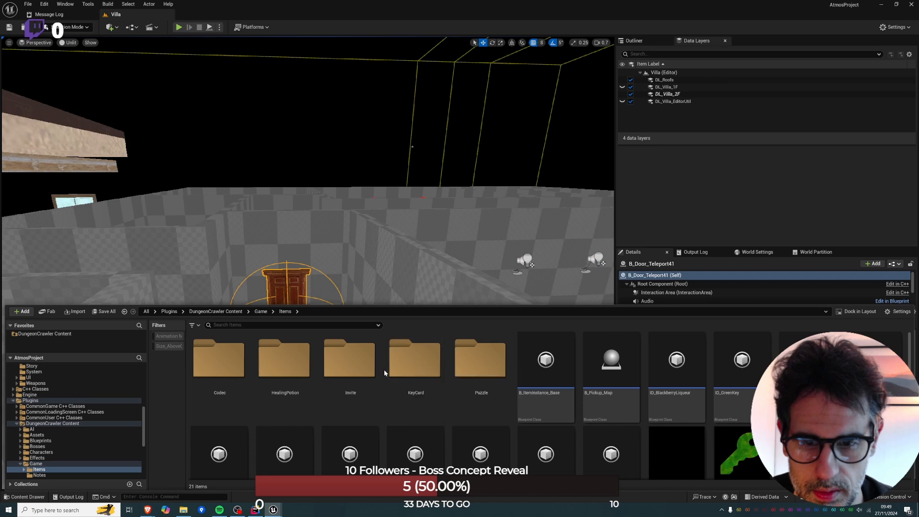
{"action": "left_click", "coordinate": [261, 311]}
Create a new folder named kEYS inside the Game folder.
{"action": "right_click", "coordinate": [553, 426]}
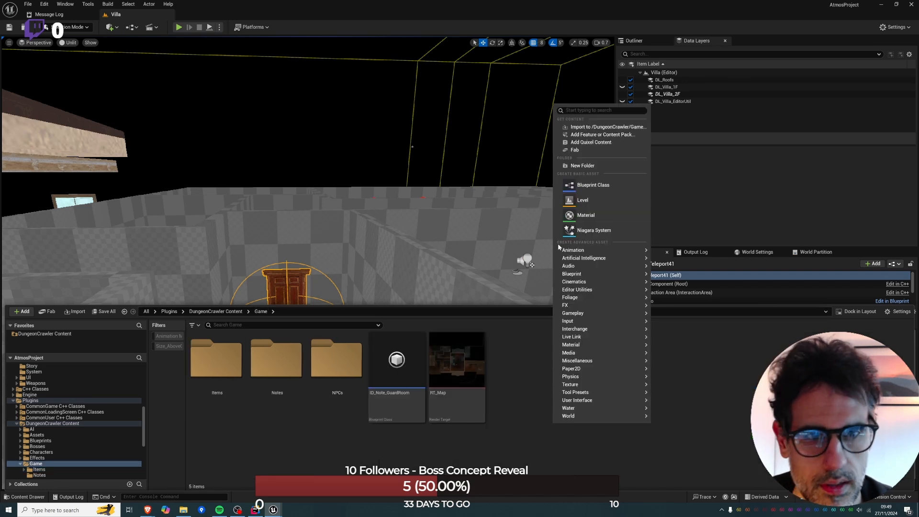
{"action": "left_click", "coordinate": [581, 166]}
{"action": "type", "text": "kEYS"}
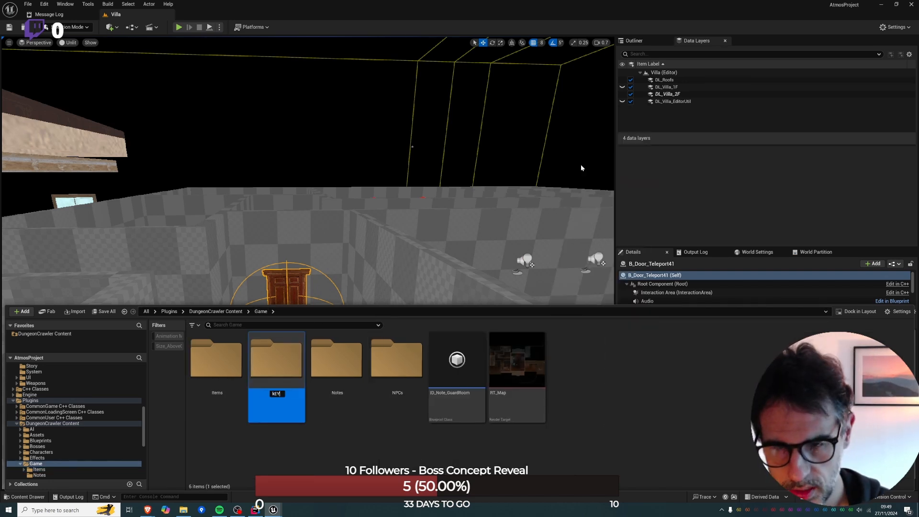
{"action": "key", "text": "Return"}
Try to rename the new kEYS folder to Keys.
{"action": "left_click", "coordinate": [277, 393]}
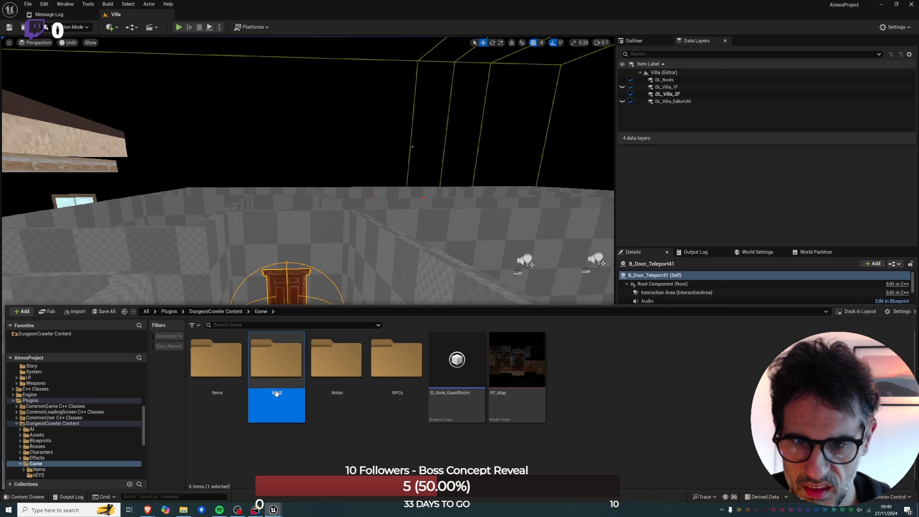
{"action": "type", "text": "K"}
{"action": "key", "text": "Caps_Lock"}
{"action": "type", "text": "e"}
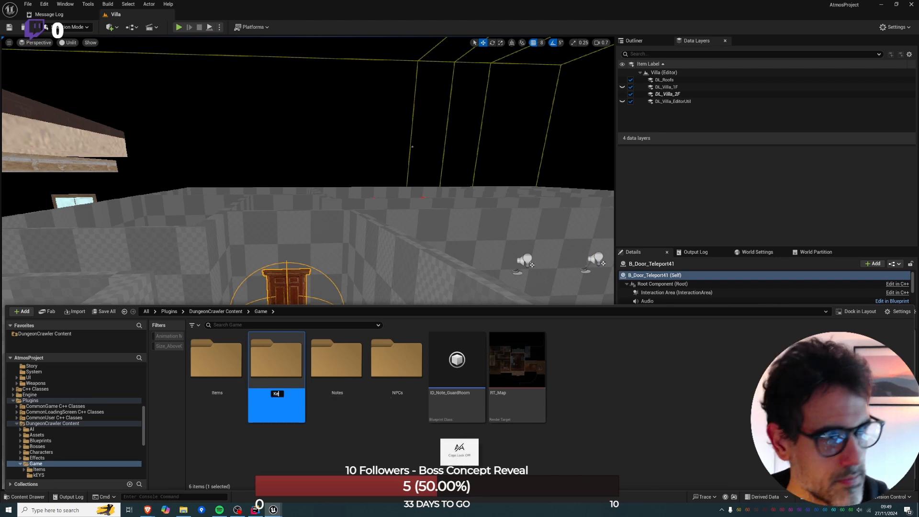
{"action": "type", "text": "ys"}
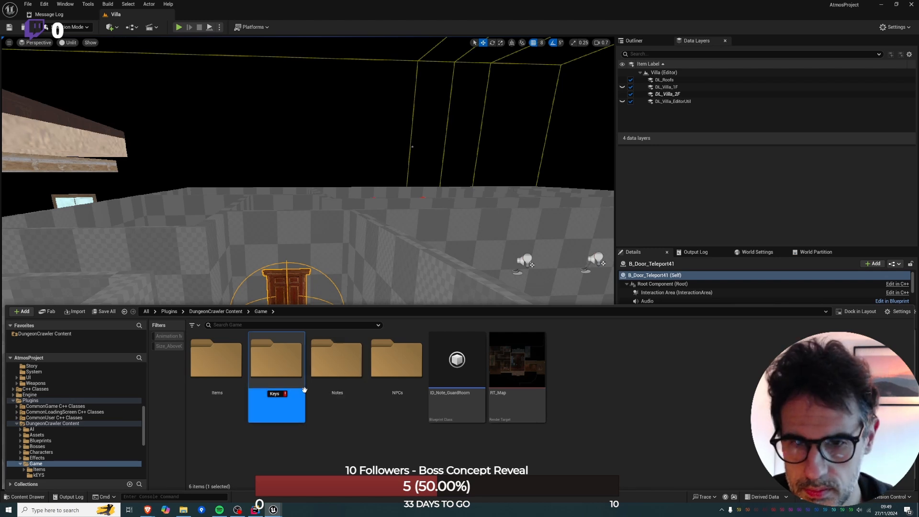
{"action": "left_click", "coordinate": [316, 421]}
Delete the miscapitalized kEYS folder and replace it with a new folder named Keys in the Game folder.
{"action": "left_click", "coordinate": [273, 371]}
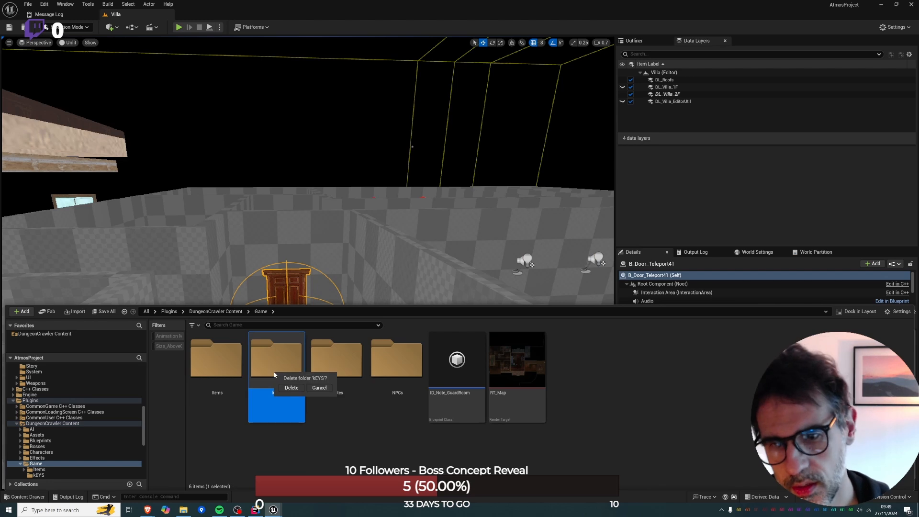
{"action": "key", "text": "Delete"}
{"action": "right_click", "coordinate": [283, 445]}
{"action": "left_click", "coordinate": [328, 197]}
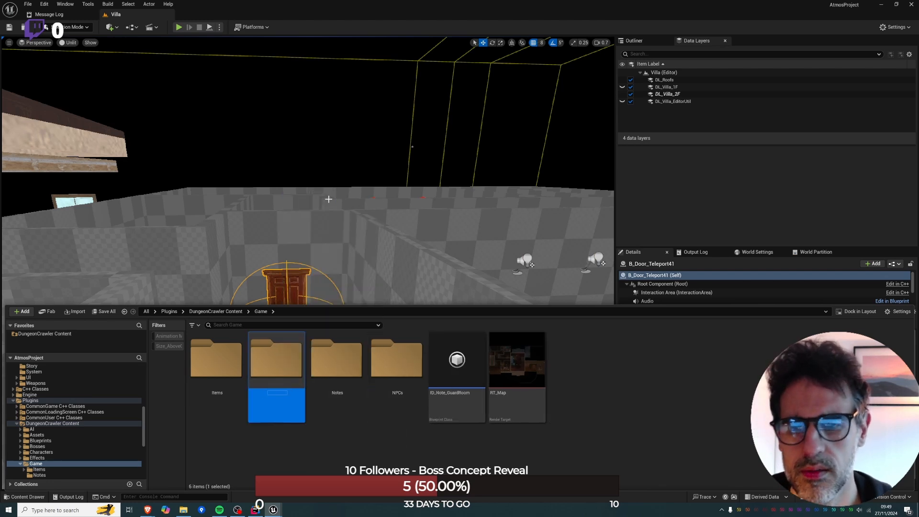
{"action": "type", "text": "Keys"}
{"action": "key", "text": "Return"}
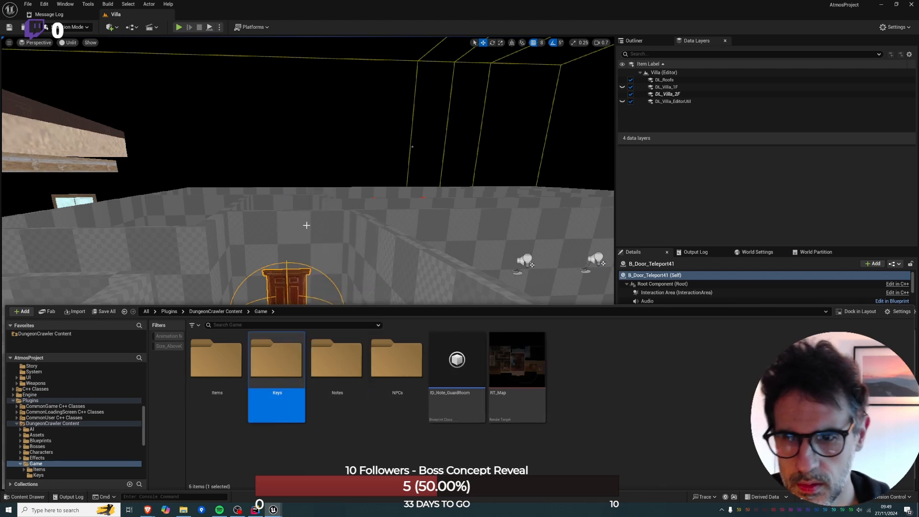
Create a Blueprint class named ID_SimpleKey in the Keys folder, with AtmosInventoryItemDefinition as its parent class.
{"action": "double_click", "coordinate": [277, 358]}
{"action": "right_click", "coordinate": [276, 351]}
{"action": "left_click", "coordinate": [309, 111]}
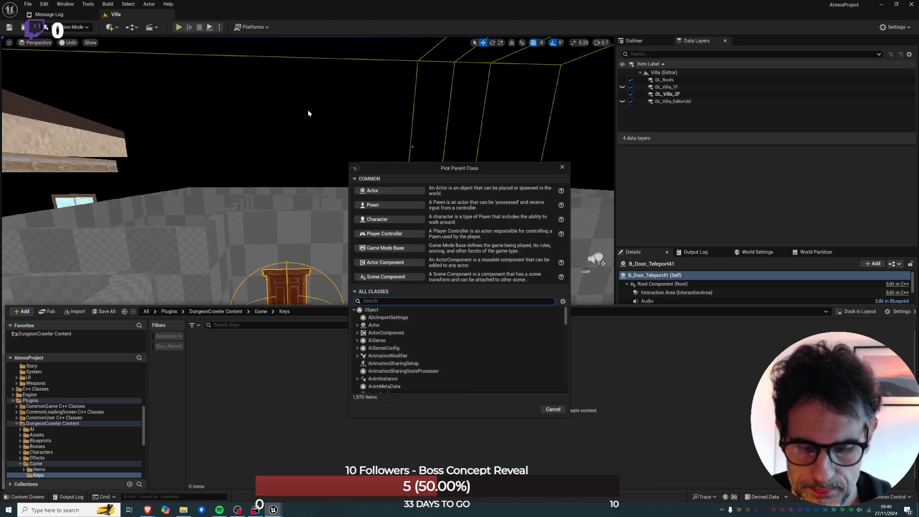
{"action": "type", "text": "atmos"}
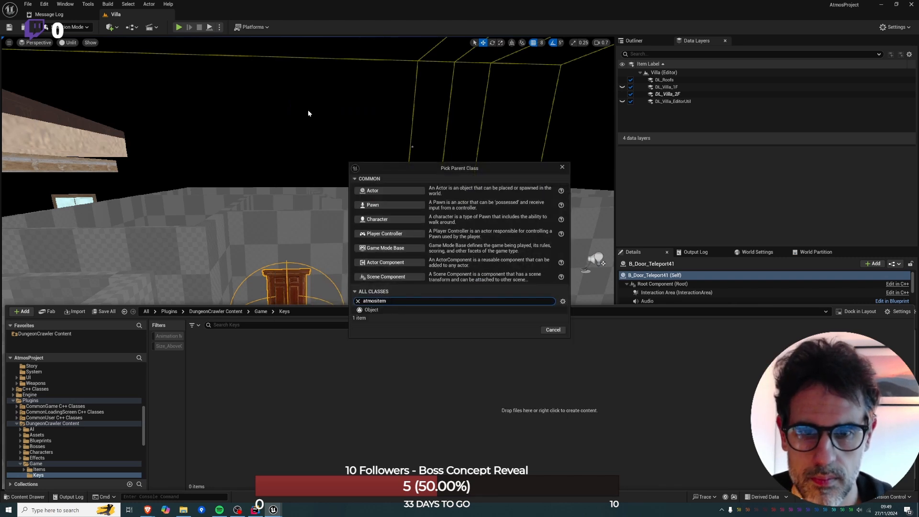
{"action": "type", "text": "invent"}
{"action": "key", "text": "BackSpace"}
{"action": "key", "text": "BackSpace"}
{"action": "type", "text": "invent"}
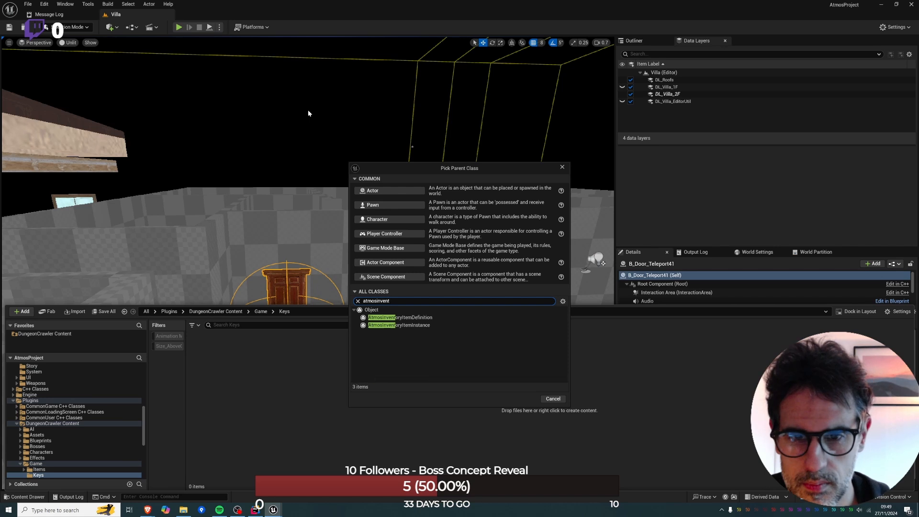
{"action": "left_click", "coordinate": [400, 317]}
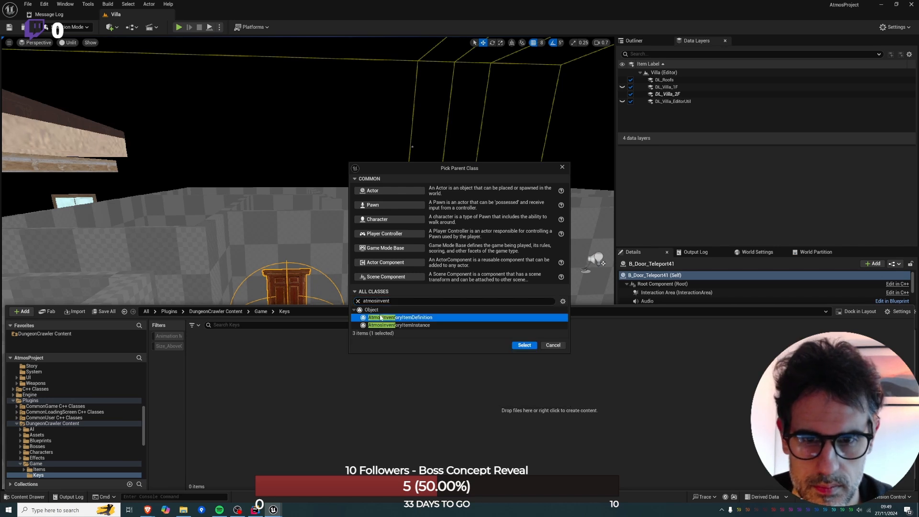
{"action": "left_click", "coordinate": [522, 345]}
{"action": "type", "text": "ID_SimpleKey"}
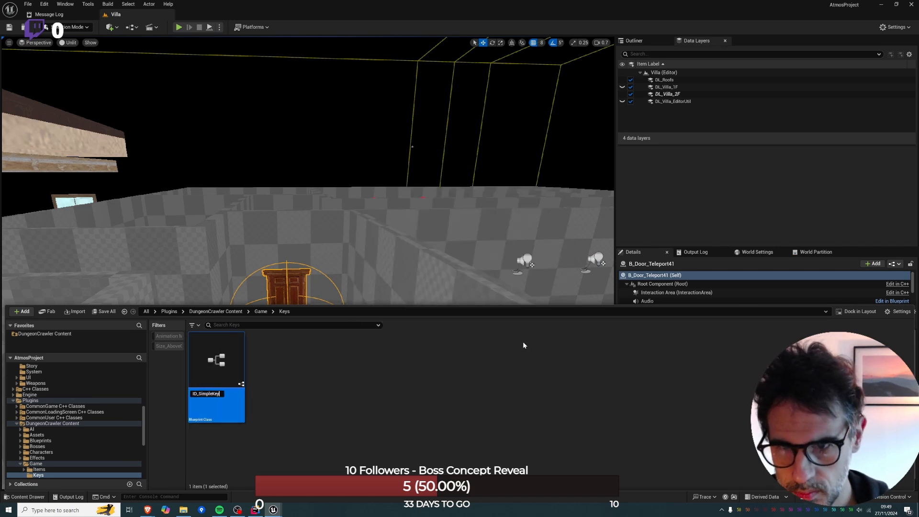
{"action": "key", "text": "Return"}
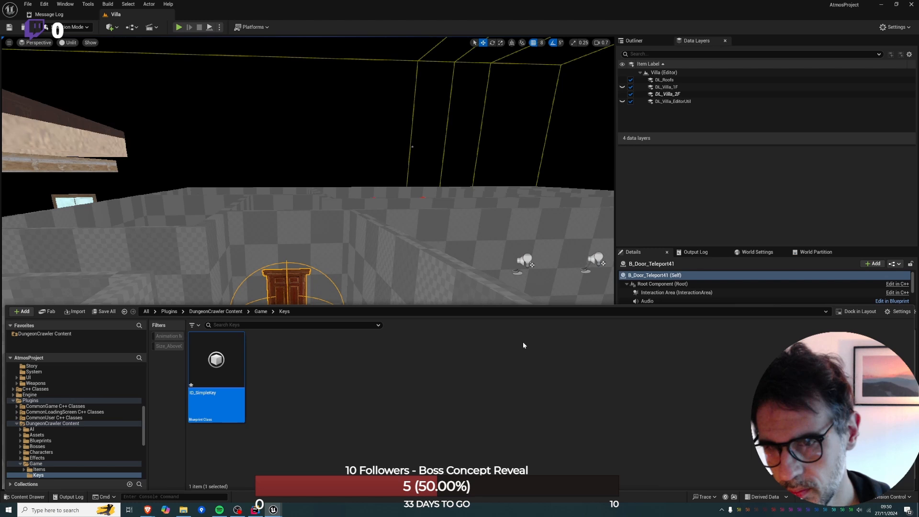
Open ID_SimpleKey, widen its property area and set the display name to Simple Key.
{"action": "double_click", "coordinate": [243, 383]}
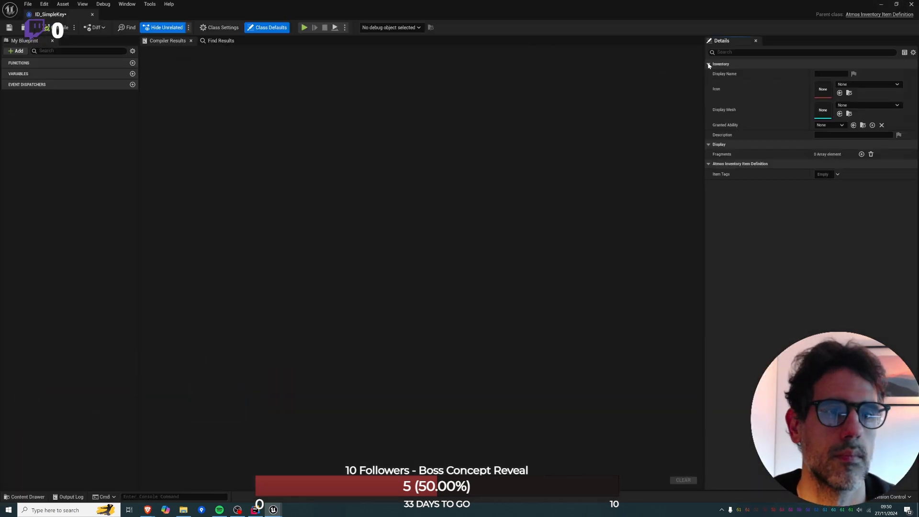
{"action": "left_click_drag", "start_coordinate": [704, 64], "coordinate": [194, 96]}
{"action": "left_click", "coordinate": [560, 75]}
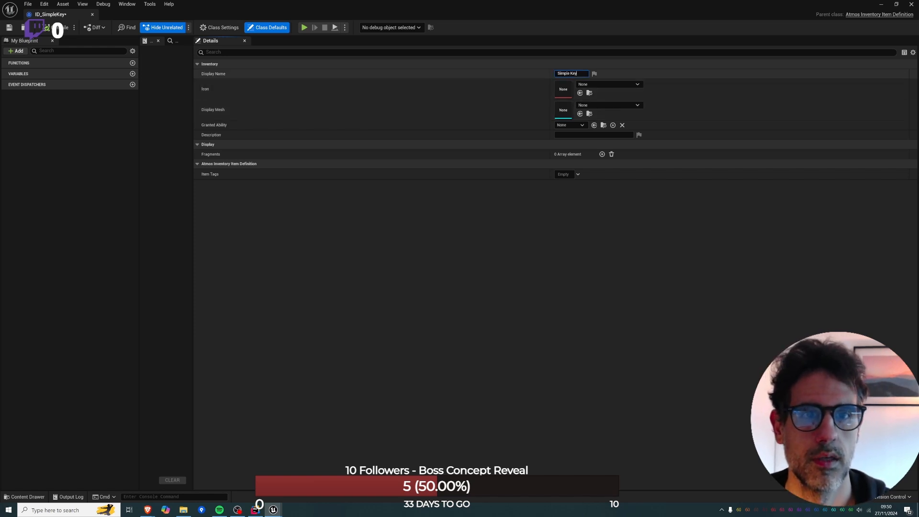
Search the textures for key and assign key01_1 as the item's icon.
{"action": "left_click", "coordinate": [593, 85]}
{"action": "type", "text": "jey"}
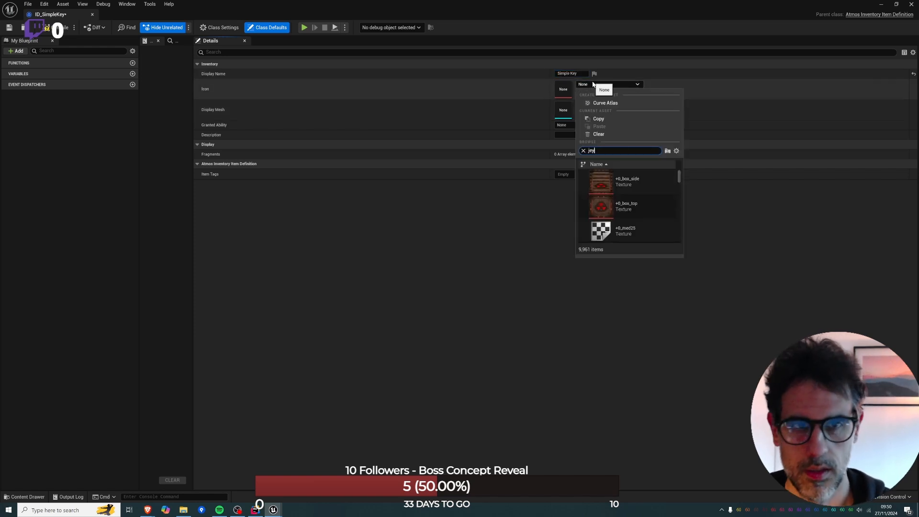
{"action": "key", "text": "BackSpace"}
{"action": "key", "text": "BackSpace"}
{"action": "key", "text": "BackSpace"}
{"action": "type", "text": "key"}
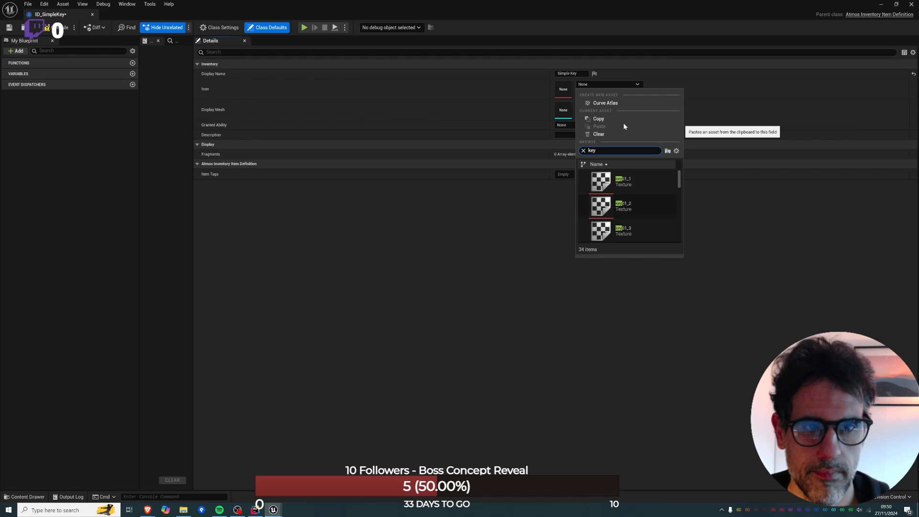
{"action": "left_click", "coordinate": [639, 181]}
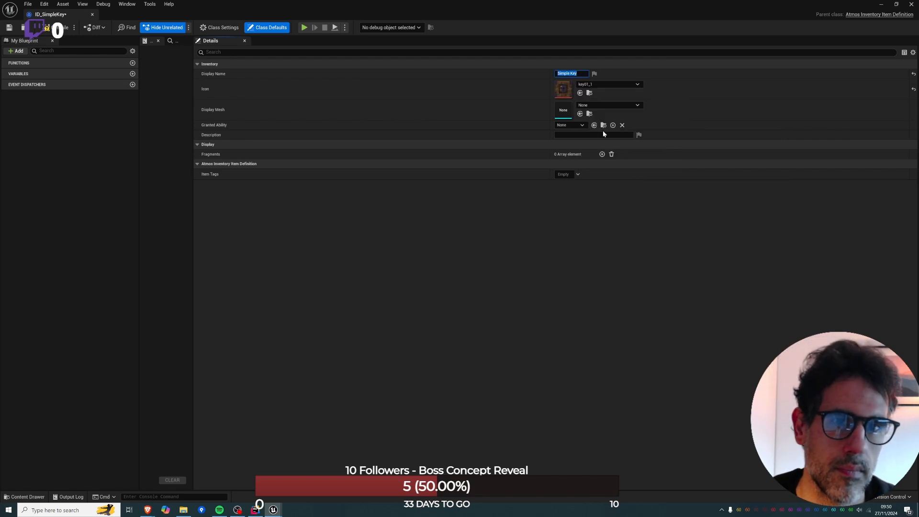
Set the item's icon to the T_Key texture and inspect that texture in its own editor.
{"action": "left_click", "coordinate": [592, 85]}
{"action": "type", "text": "key"}
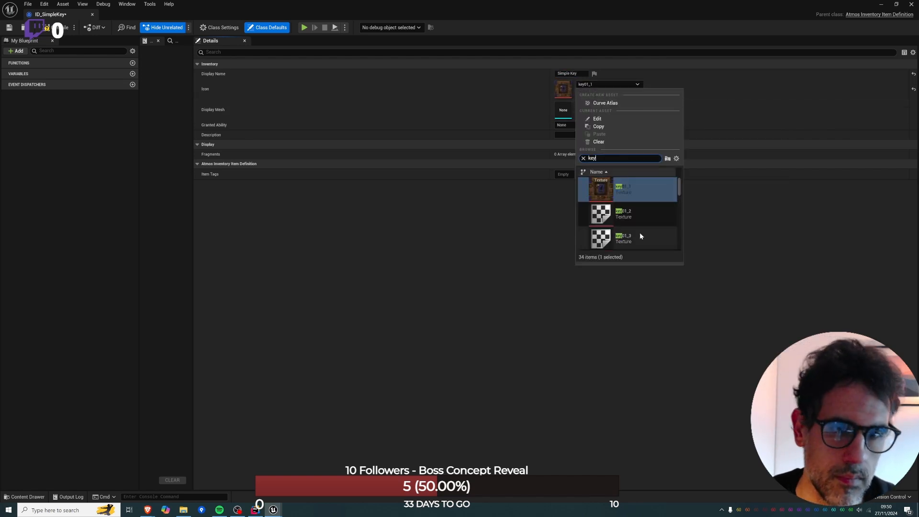
{"action": "scroll", "coordinate": [639, 232], "scroll_direction": "down", "scroll_amount": 2}
{"action": "scroll", "coordinate": [639, 232], "scroll_direction": "down", "scroll_amount": 5}
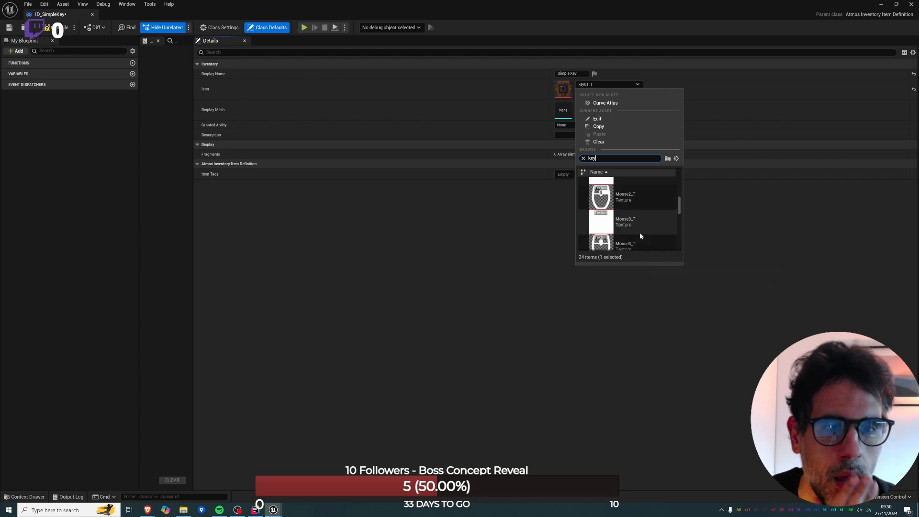
{"action": "scroll", "coordinate": [642, 230], "scroll_direction": "down", "scroll_amount": 4}
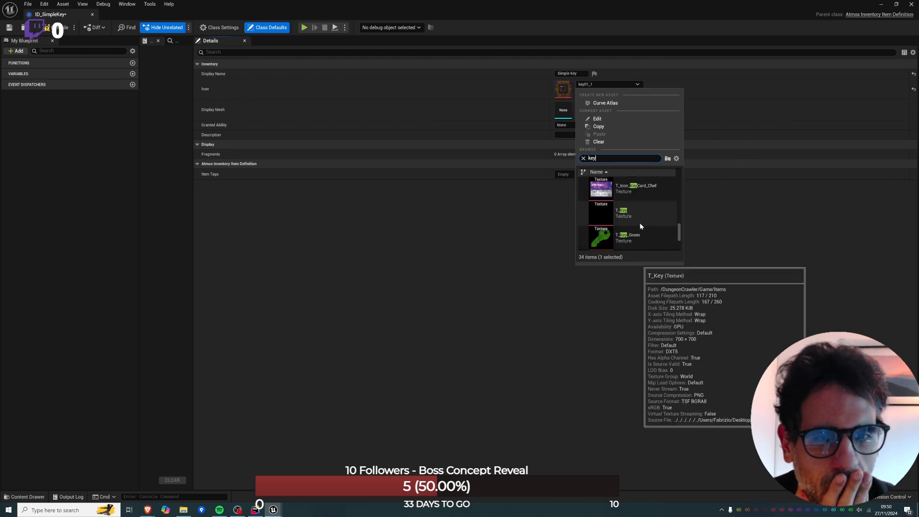
{"action": "scroll", "coordinate": [641, 226], "scroll_direction": "down", "scroll_amount": 2}
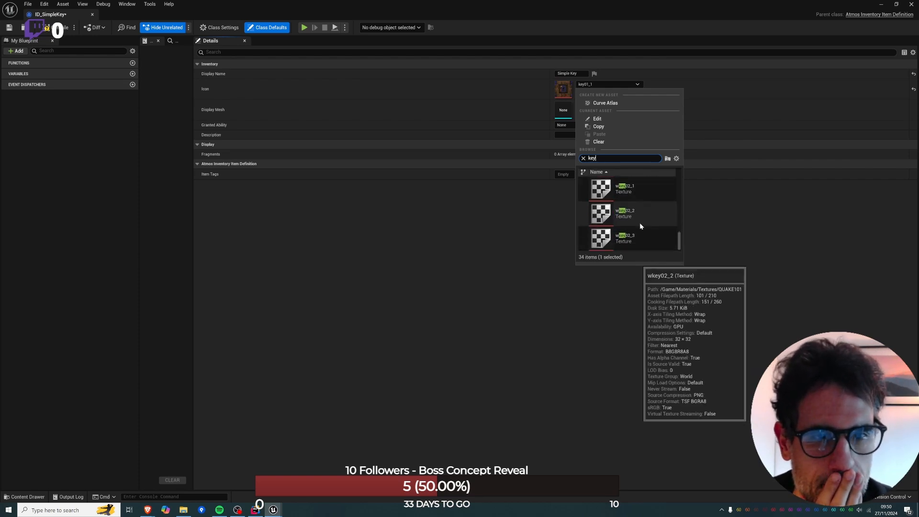
{"action": "scroll", "coordinate": [639, 223], "scroll_direction": "up", "scroll_amount": 2}
{"action": "left_click", "coordinate": [638, 211]}
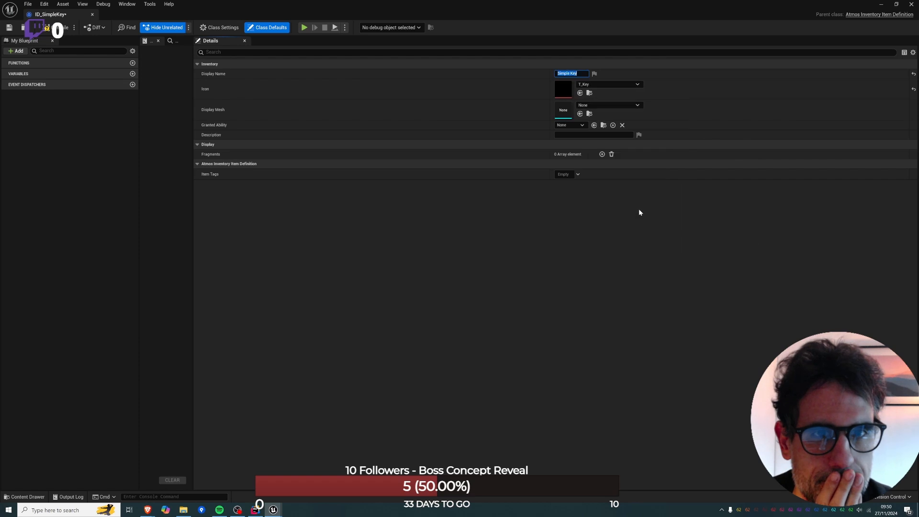
{"action": "double_click", "coordinate": [561, 93]}
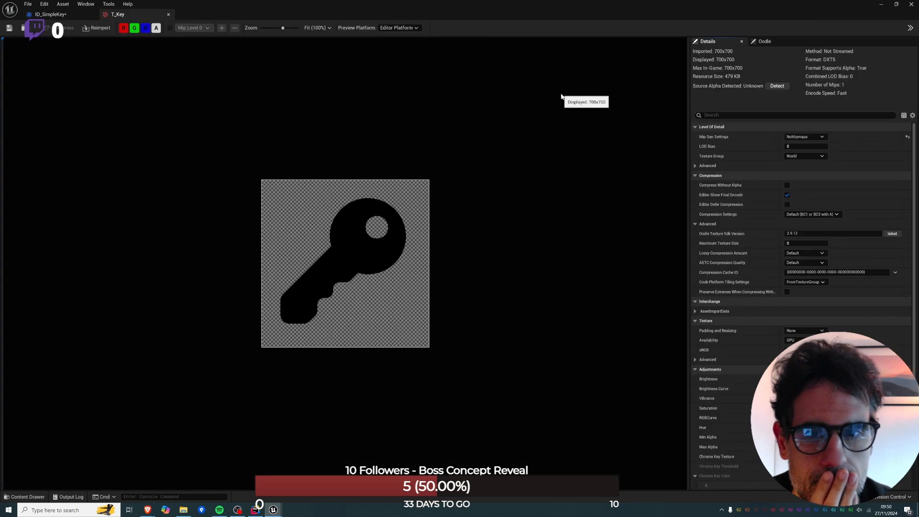
{"action": "left_click", "coordinate": [57, 14]}
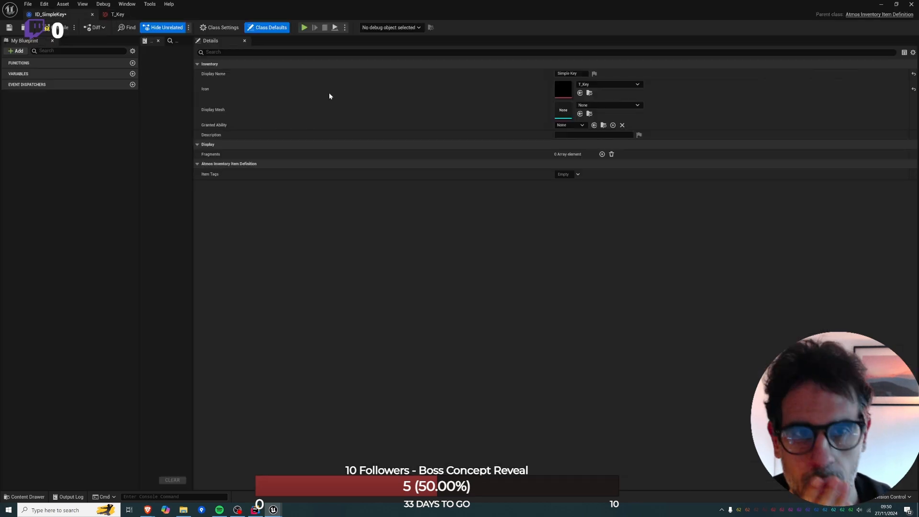
Assign the SM_Proto_Key static mesh as the display mesh of ID_SimpleKey.
{"action": "left_click", "coordinate": [584, 105]}
{"action": "type", "text": "key"}
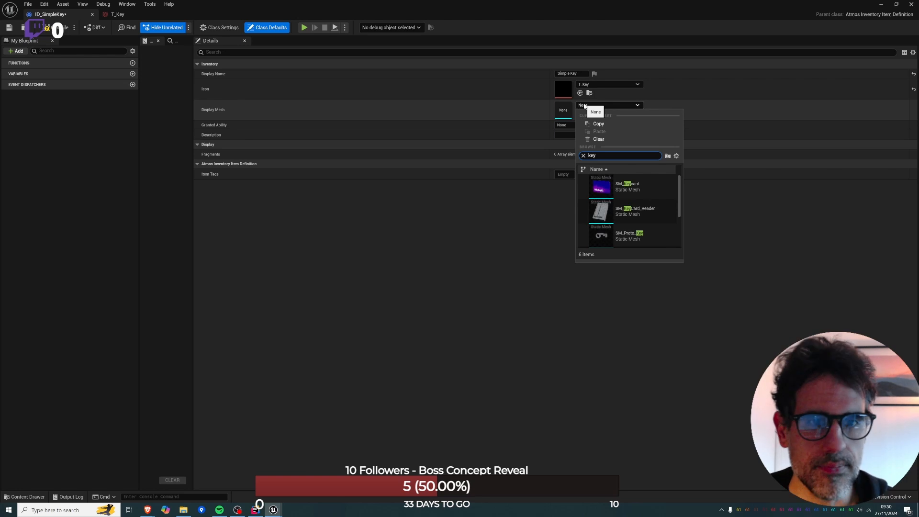
{"action": "left_click", "coordinate": [631, 232]}
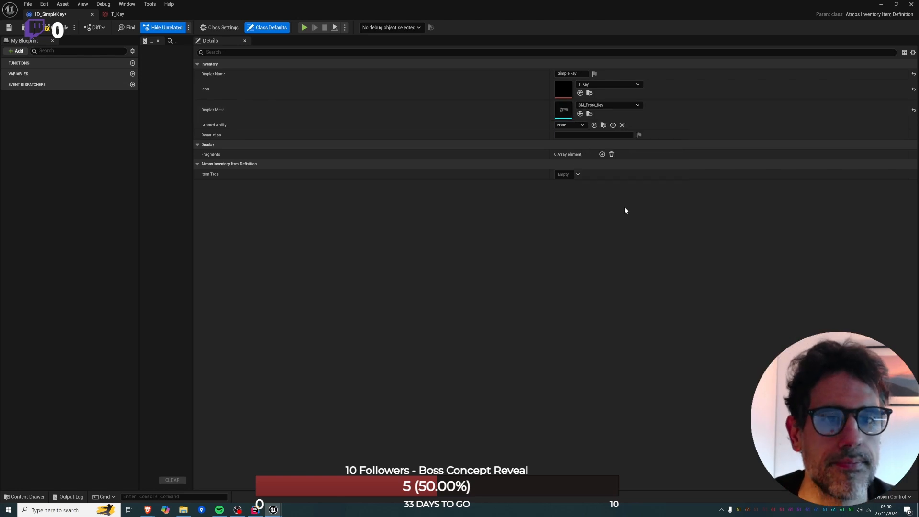
Set the Simple Key item's description to "A simple key".
{"action": "left_click", "coordinate": [577, 134]}
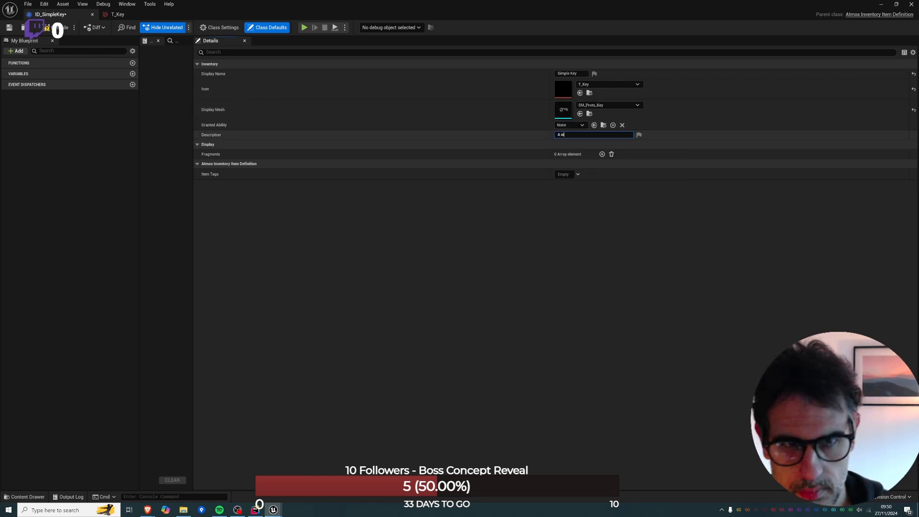
{"action": "type", "text": "A simple key."}
{"action": "key", "text": "Return"}
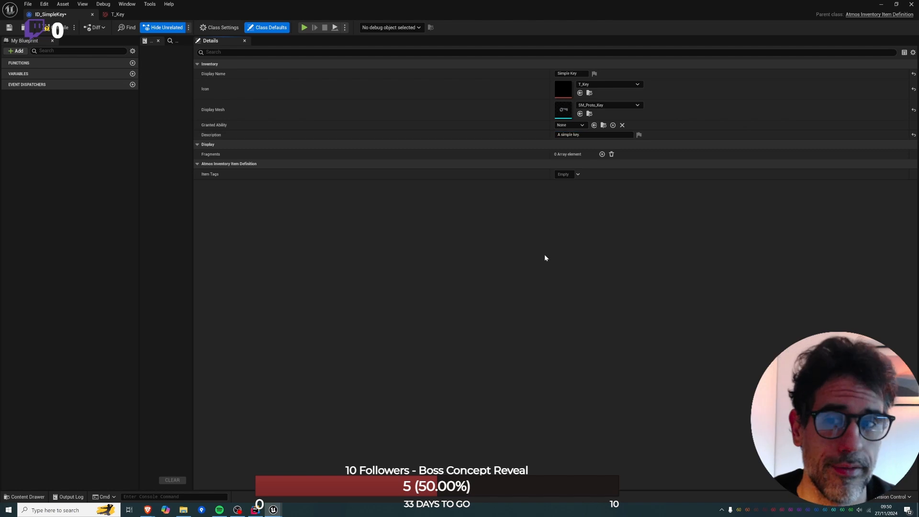
Tag the item as Atmos.Item.Category.Key, save ID_SimpleKey, and close its editor and the T_Key texture editor.
{"action": "left_click", "coordinate": [579, 174]}
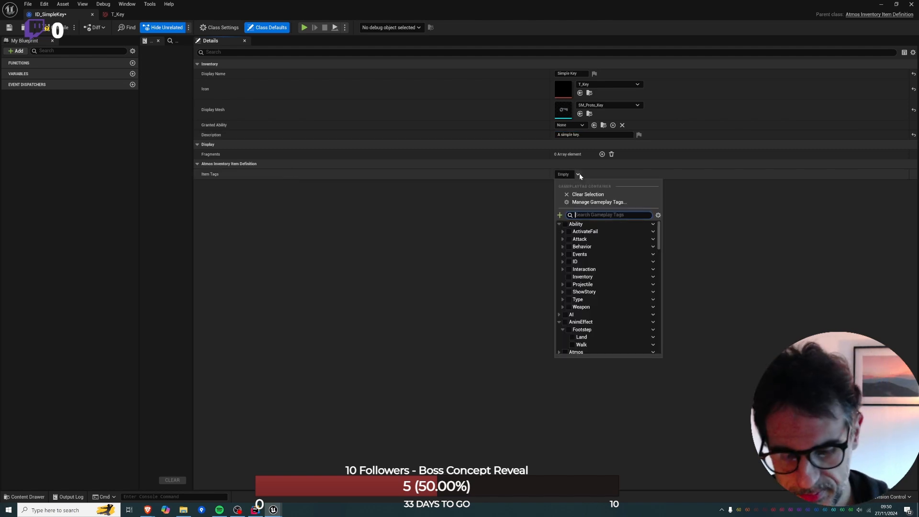
{"action": "type", "text": "item"}
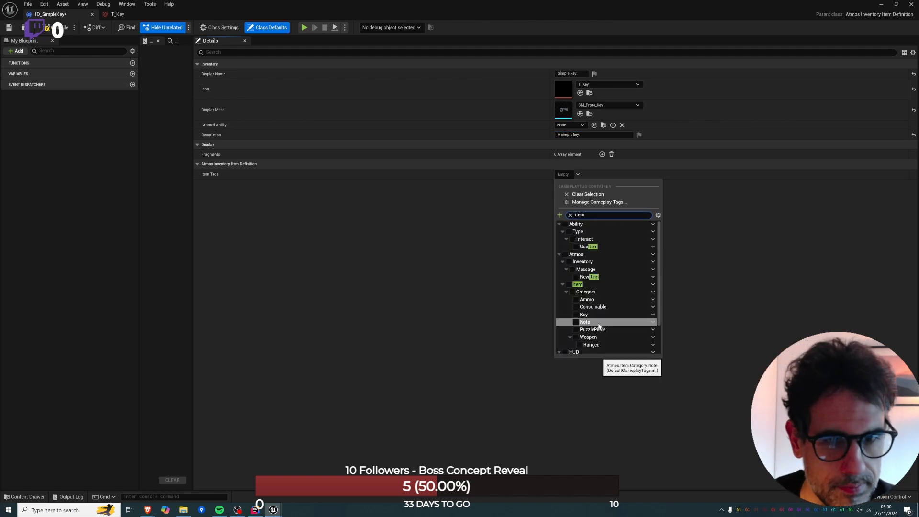
{"action": "left_click", "coordinate": [576, 315]}
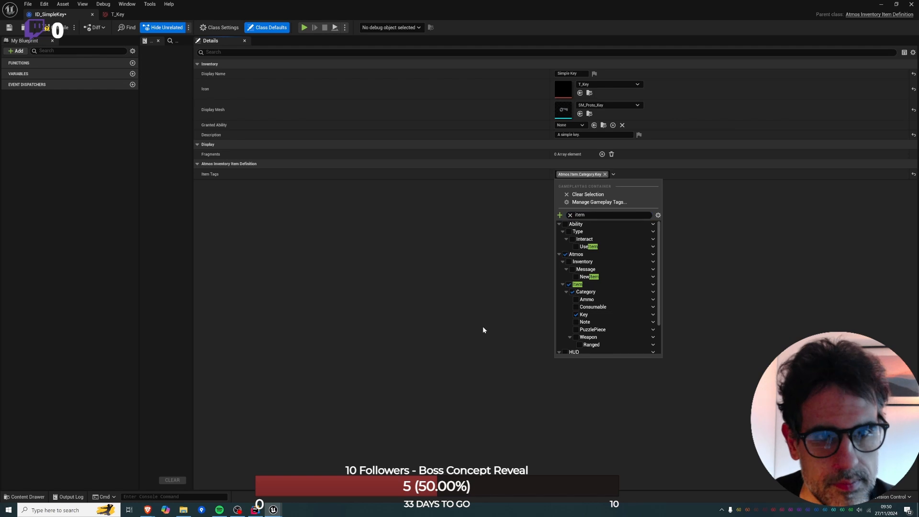
{"action": "left_click", "coordinate": [482, 326]}
{"action": "key", "text": "ctrl+s"}
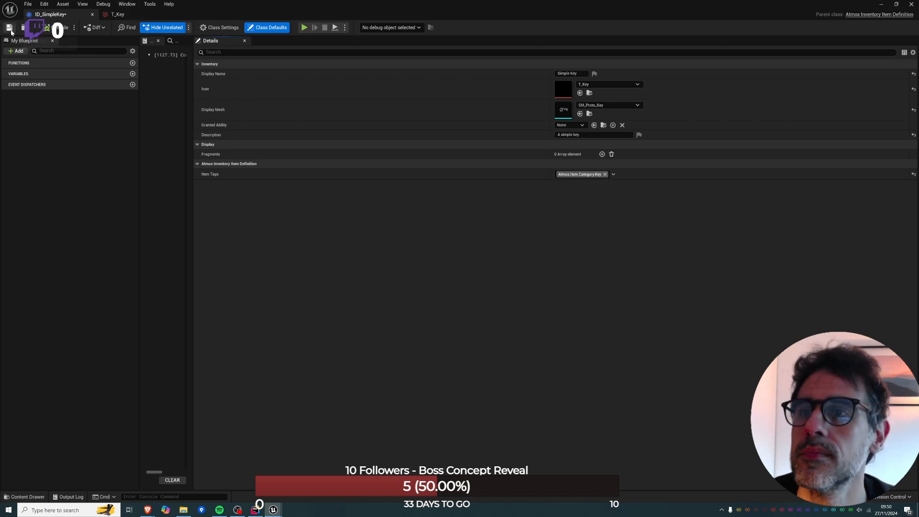
{"action": "left_click", "coordinate": [92, 14]}
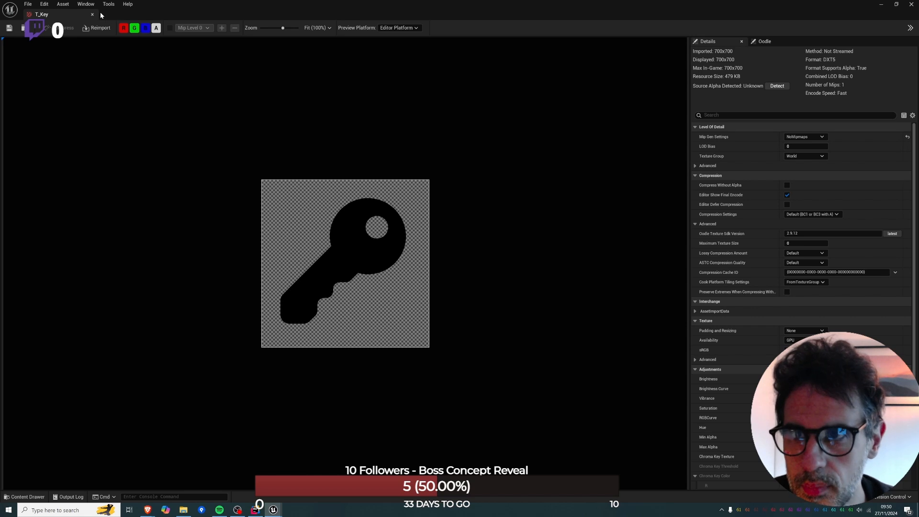
{"action": "left_click", "coordinate": [93, 14]}
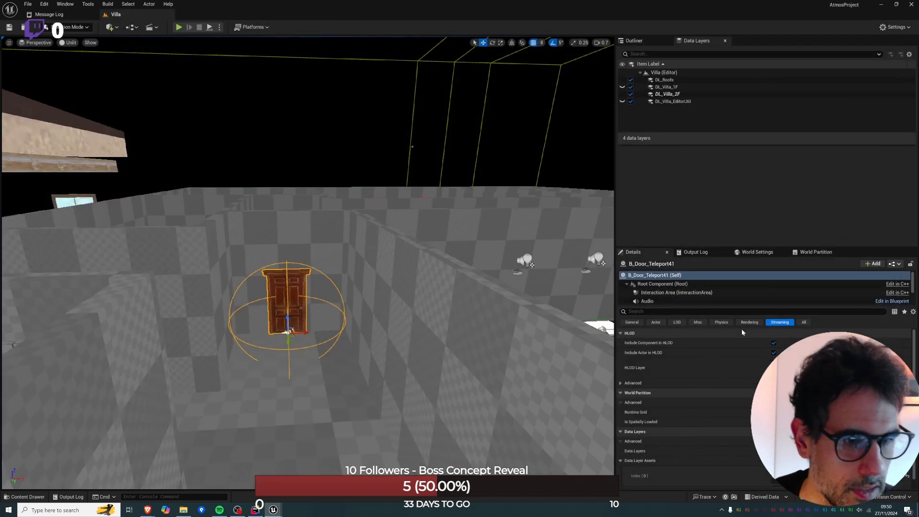
Filter the selected door's properties for key and assign ID_SimpleKey as the key of B_Door_Teleport41.
{"action": "left_click", "coordinate": [639, 311]}
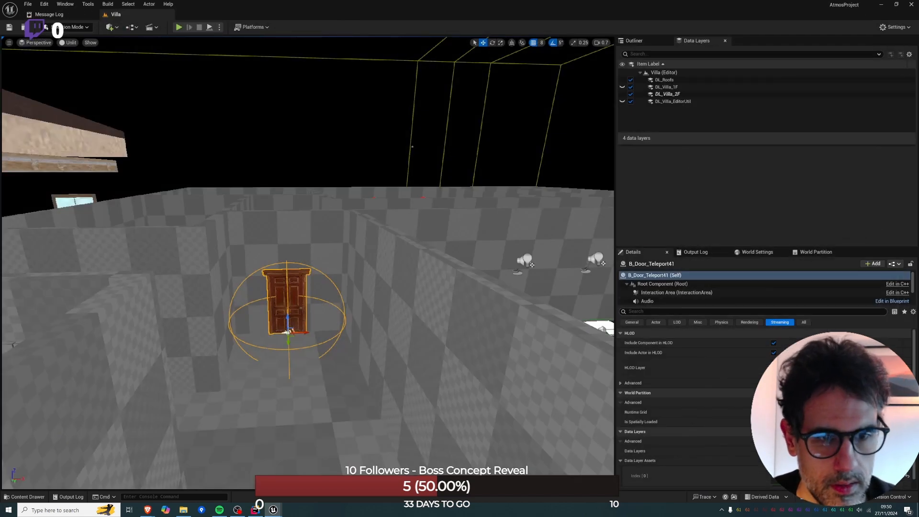
{"action": "type", "text": "key"}
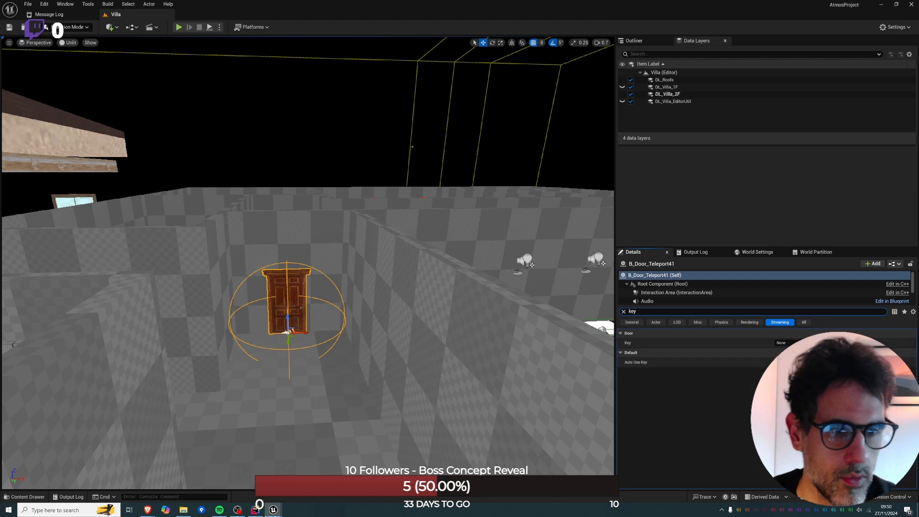
{"action": "left_click", "coordinate": [810, 342]}
{"action": "type", "text": "double"}
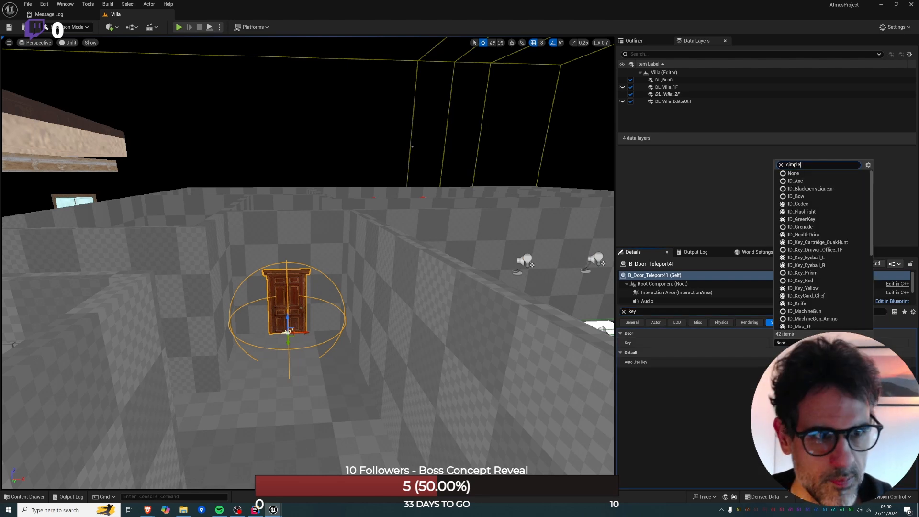
{"action": "key", "text": "Return"}
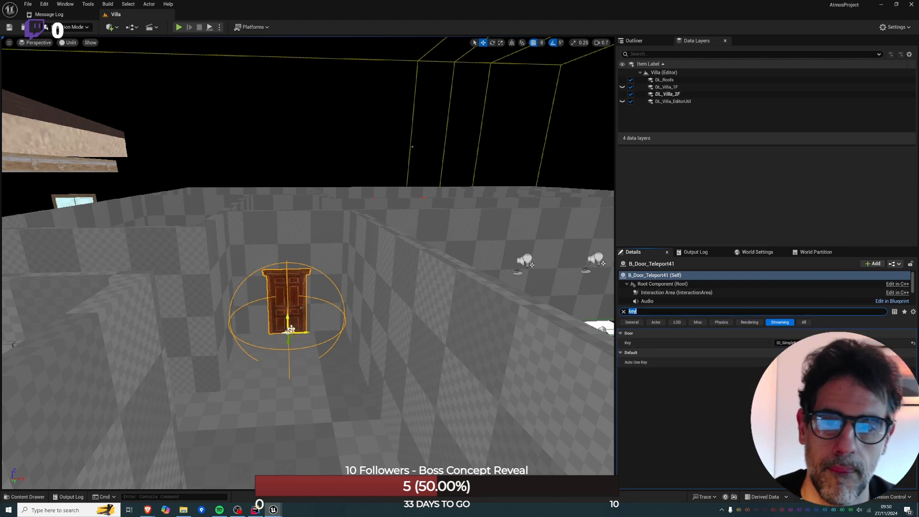
Place a B_Pickup_Base pickup in the alcove of the second-floor room and focus on it.
{"action": "right_click_drag", "start_coordinate": [306, 370], "coordinate": [445, 356]}
{"action": "right_click_drag", "start_coordinate": [308, 263], "coordinate": [313, 368]}
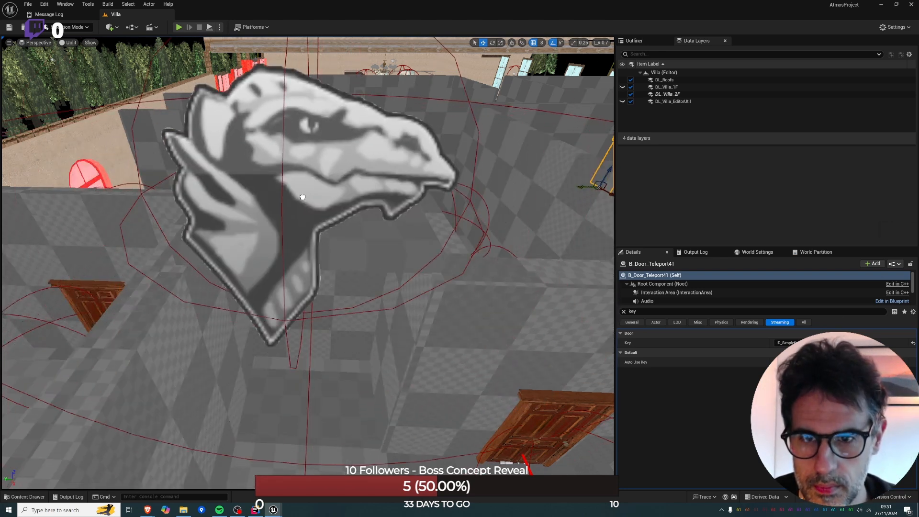
{"action": "left_click", "coordinate": [302, 197]}
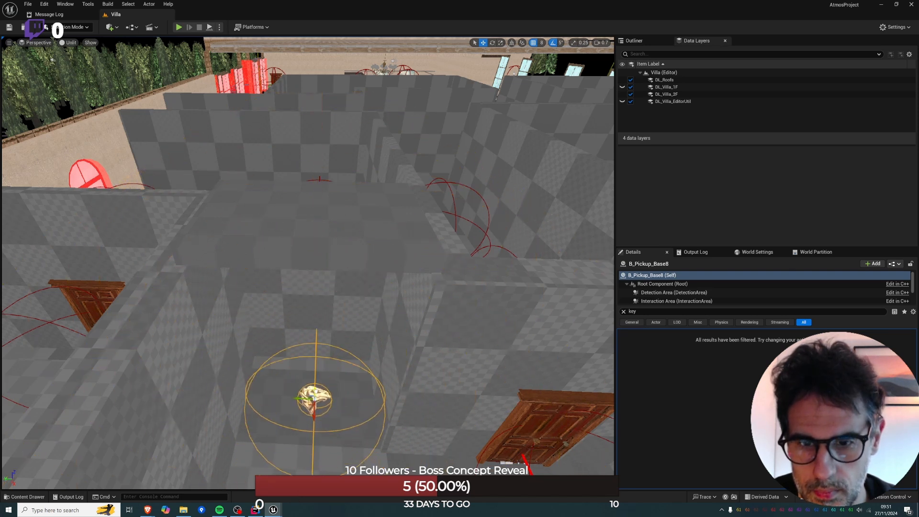
{"action": "key", "text": "f"}
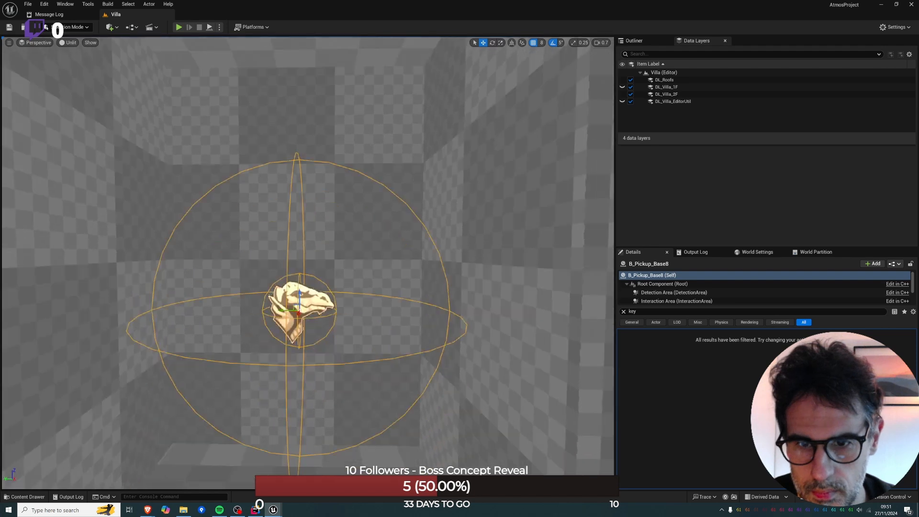
Add a spot light directly above the pickup in the alcove and switch the viewport to Lit shading.
{"action": "left_click", "coordinate": [109, 28]}
{"action": "type", "text": "spotl"}
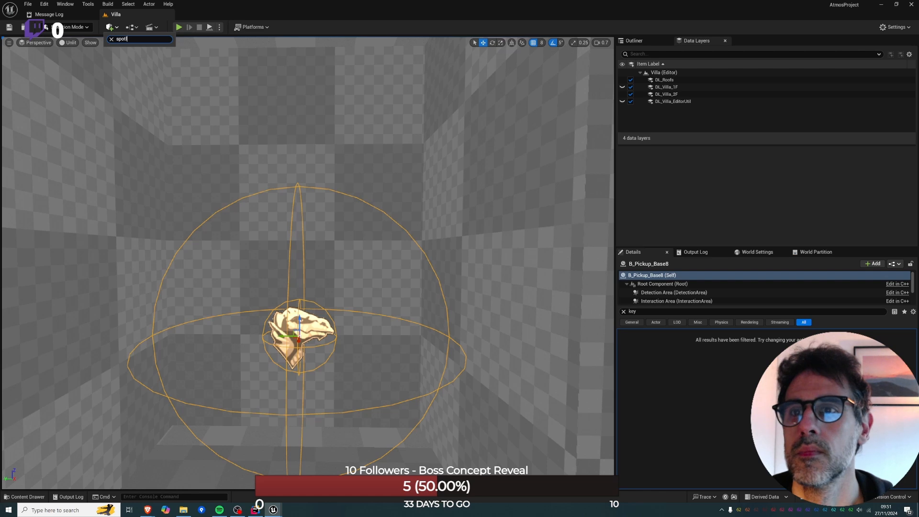
{"action": "key", "text": "BackSpace"}
{"action": "left_click_drag", "start_coordinate": [133, 53], "coordinate": [297, 207]}
{"action": "key", "text": "e"}
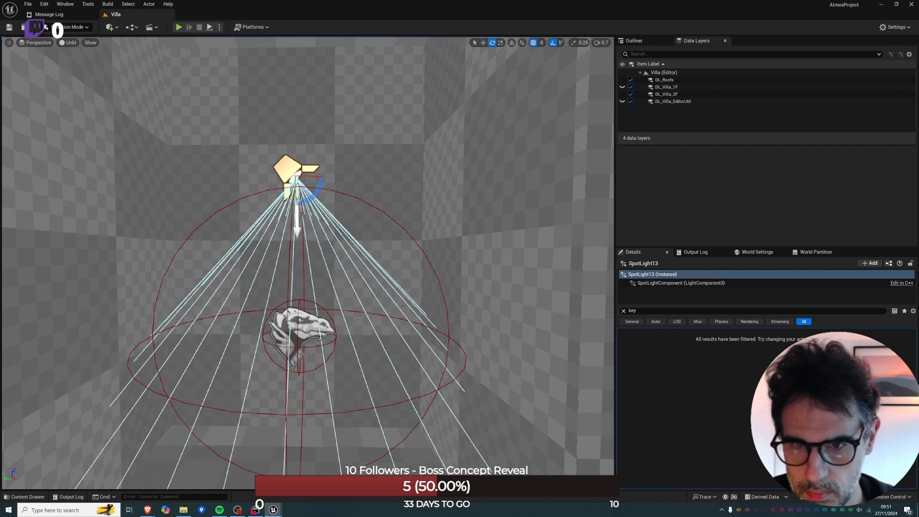
{"action": "key", "text": "alt+4"}
Lower the dragon-head pickup beneath the spot light.
{"action": "left_click", "coordinate": [298, 336]}
{"action": "key", "text": "w"}
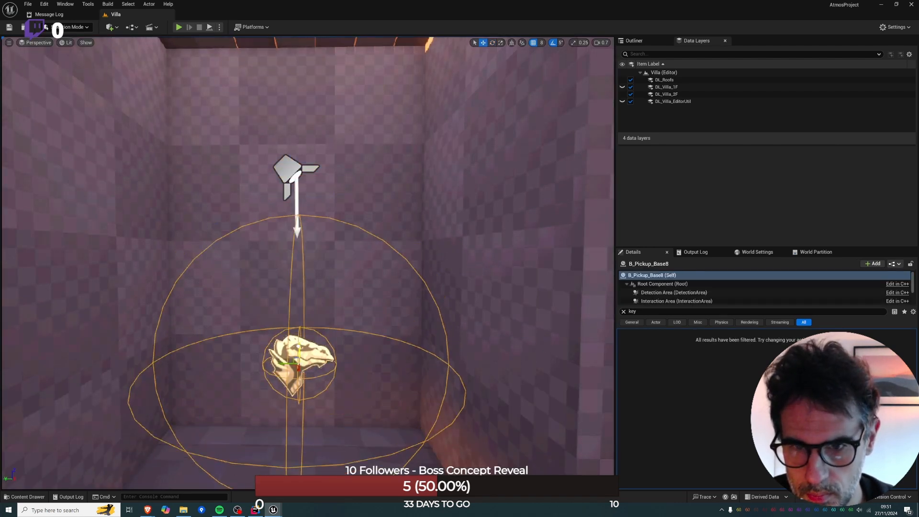
{"action": "right_click_drag", "start_coordinate": [299, 347], "coordinate": [306, 379]}
Duplicate the large block in the middle of the room and place the copy in the alcove under the pickup.
{"action": "key", "text": "s"}
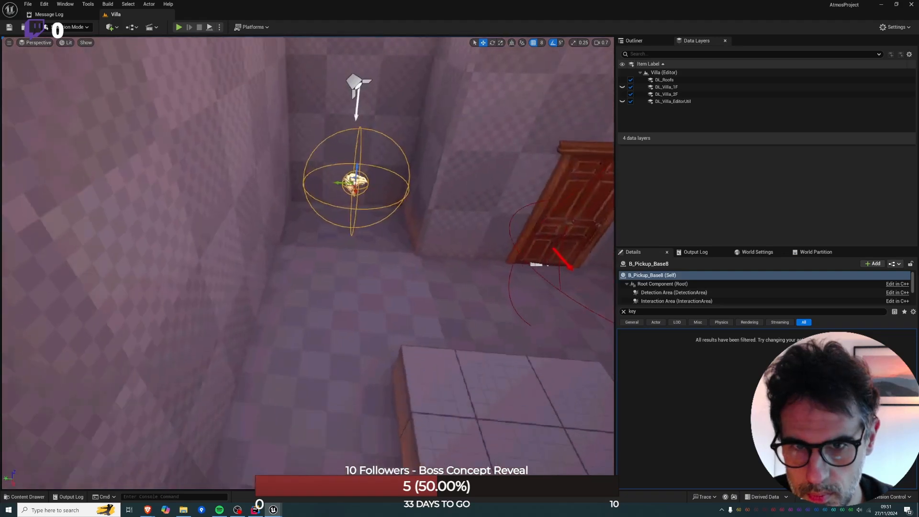
{"action": "right_click_drag", "start_coordinate": [344, 254], "coordinate": [377, 297]}
{"action": "left_click", "coordinate": [394, 300]}
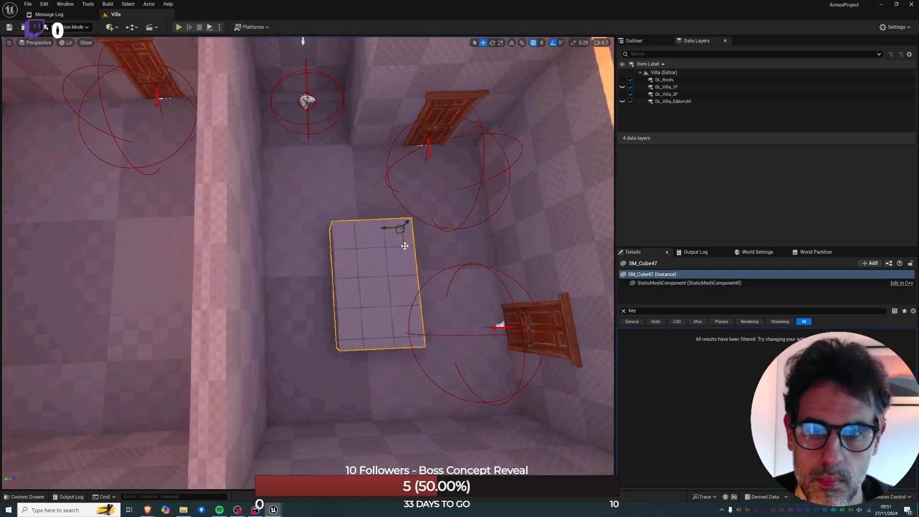
{"action": "left_click_drag", "start_coordinate": [404, 246], "coordinate": [321, 113], "text": "alt"}
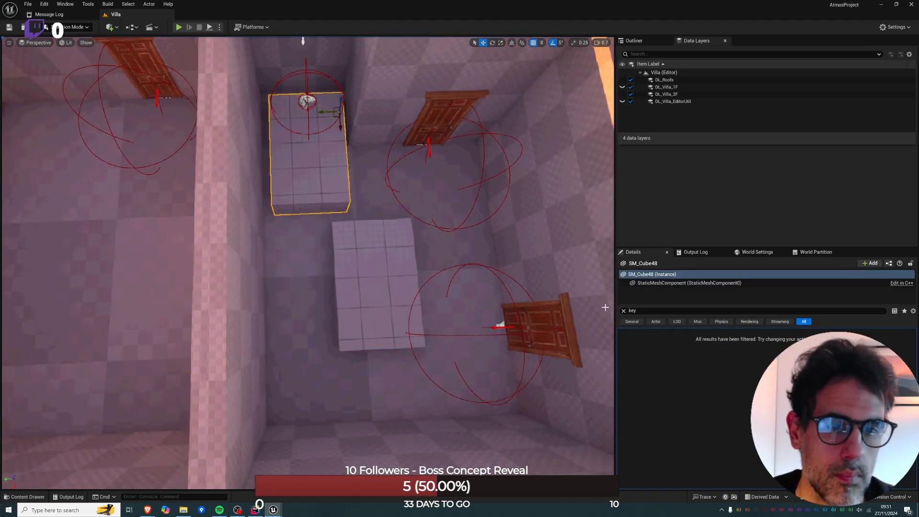
Shrink the copied block's footprint to a scale of 1 and centre it beneath the pickup.
{"action": "left_click", "coordinate": [623, 311]}
{"action": "key", "text": "alt+Tab"}
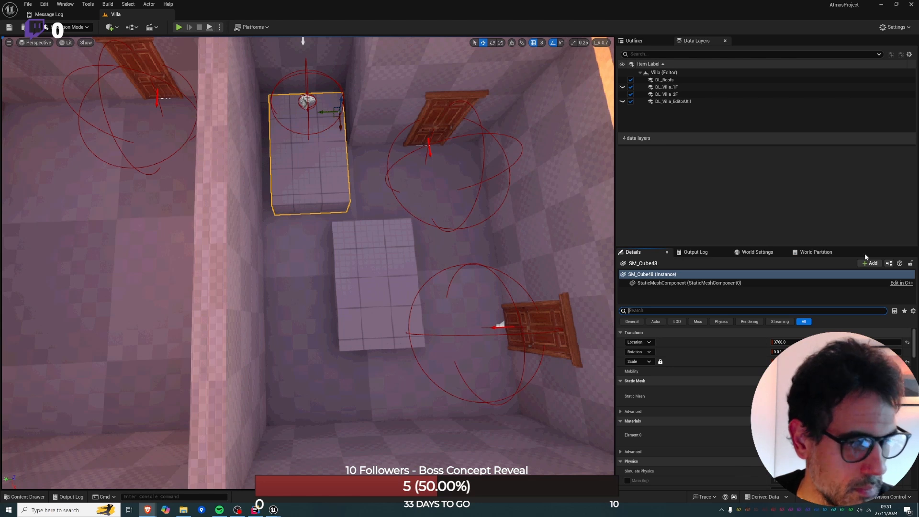
{"action": "left_click", "coordinate": [836, 361]}
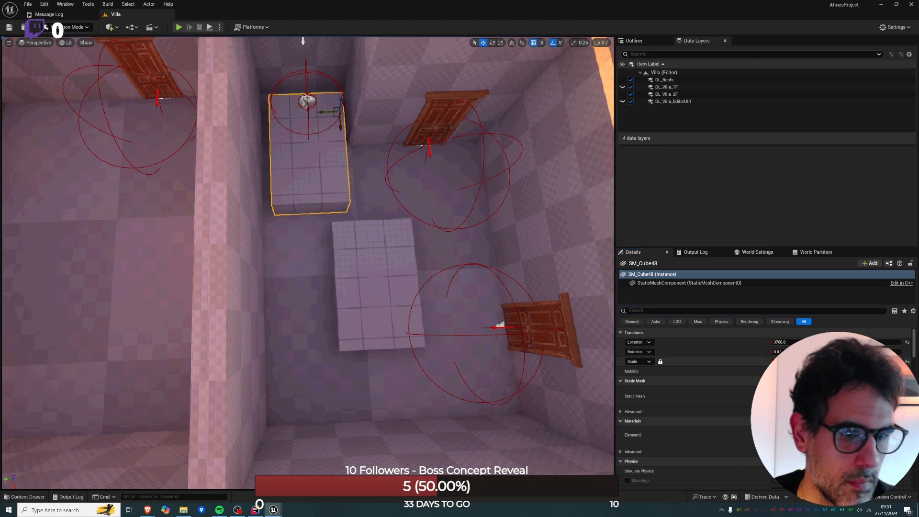
{"action": "type", "text": "1.5"}
{"action": "key", "text": "Return"}
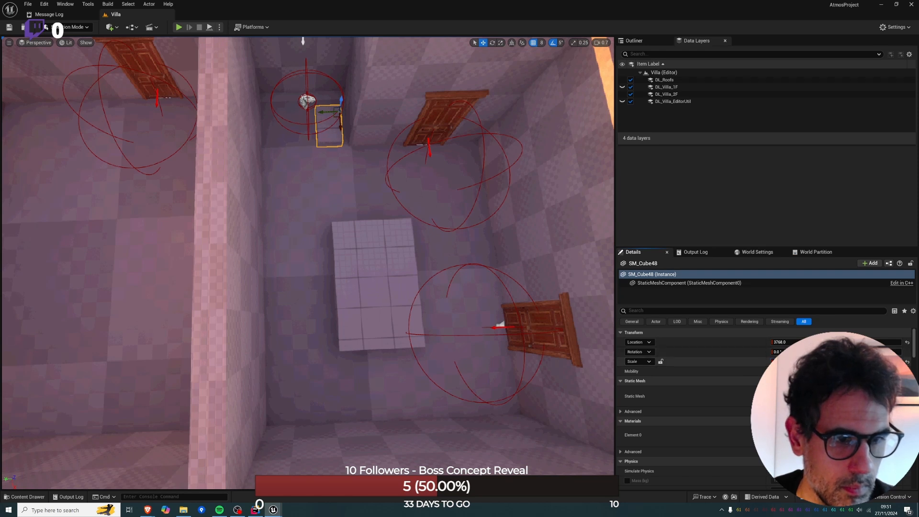
{"action": "type", "text": "1"}
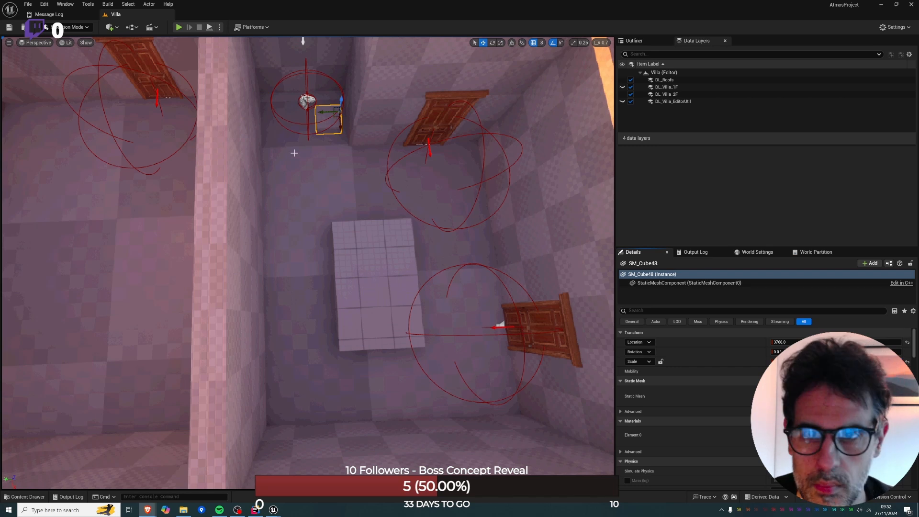
{"action": "left_click_drag", "start_coordinate": [324, 114], "coordinate": [302, 109]}
{"action": "key", "text": "f"}
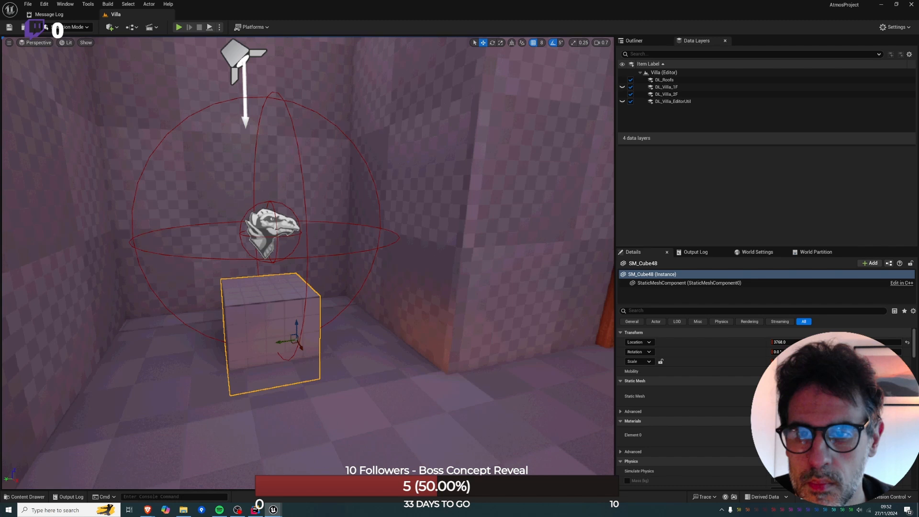
Filter the pickup's properties for its static inventory and set the first template's item definition to ID_SimpleKey.
{"action": "left_click", "coordinate": [271, 224]}
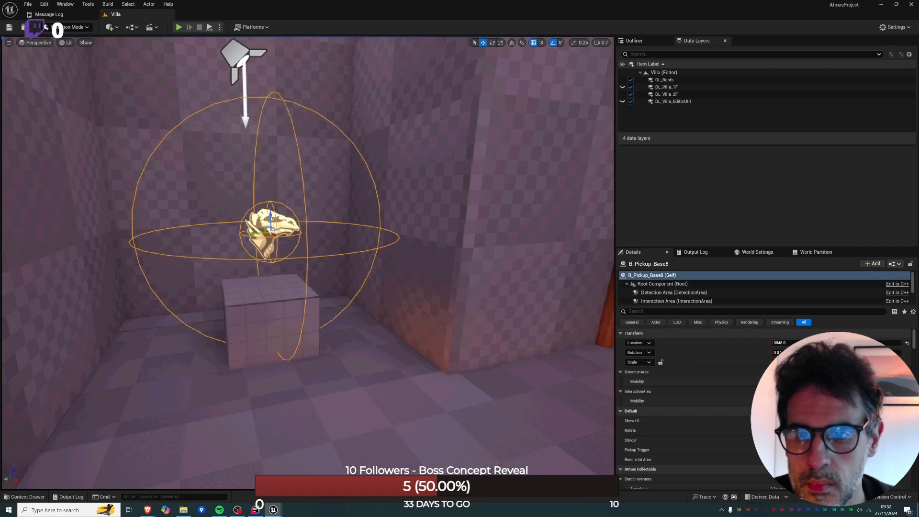
{"action": "key", "text": "h"}
{"action": "key", "text": "ctrl+h"}
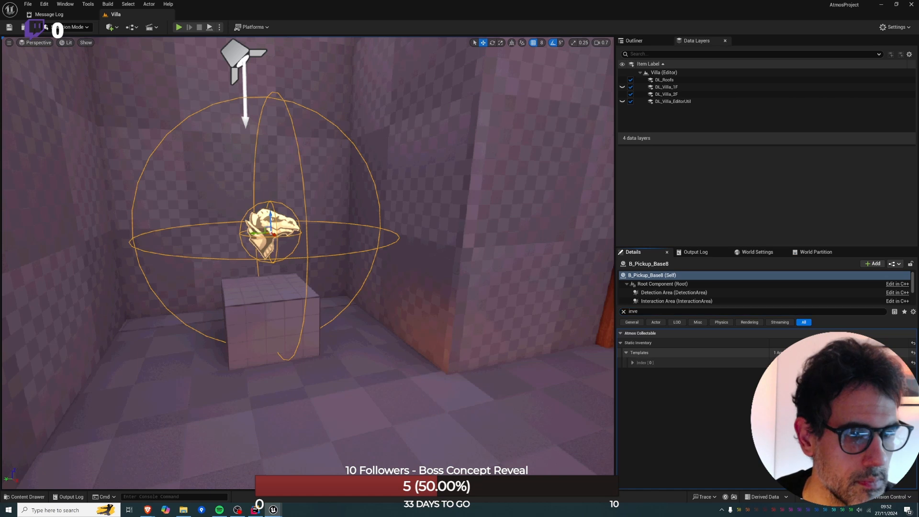
{"action": "left_click", "coordinate": [633, 363]}
{"action": "left_click", "coordinate": [806, 382]}
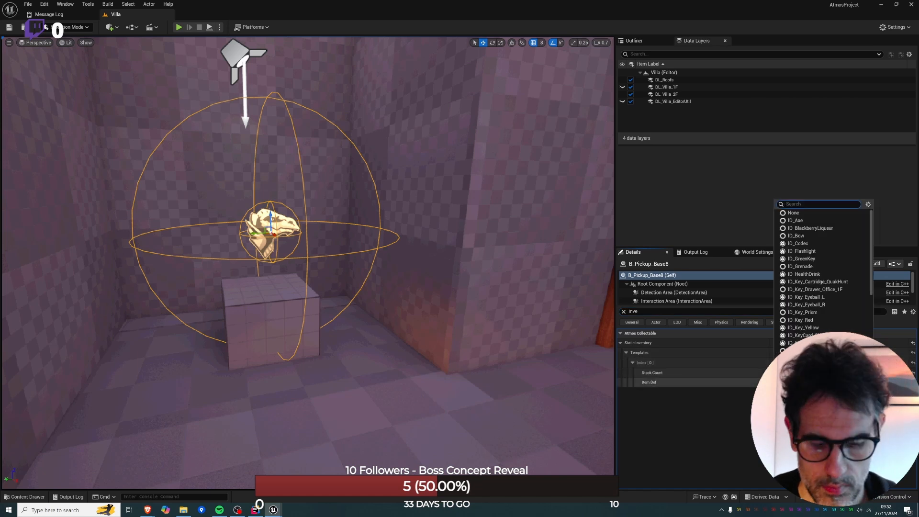
{"action": "type", "text": "simon"}
{"action": "key", "text": "Return"}
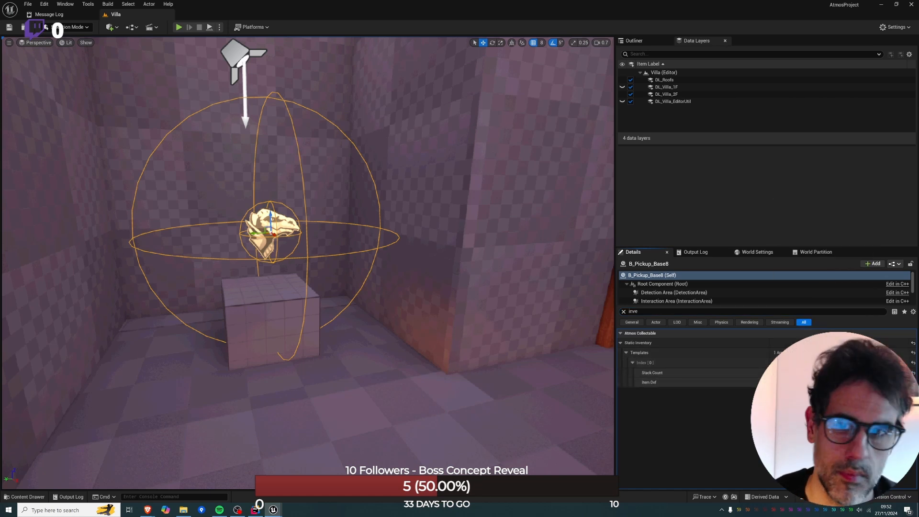
Turn on game view and lower the key pickup onto the top of the small block.
{"action": "key", "text": "g"}
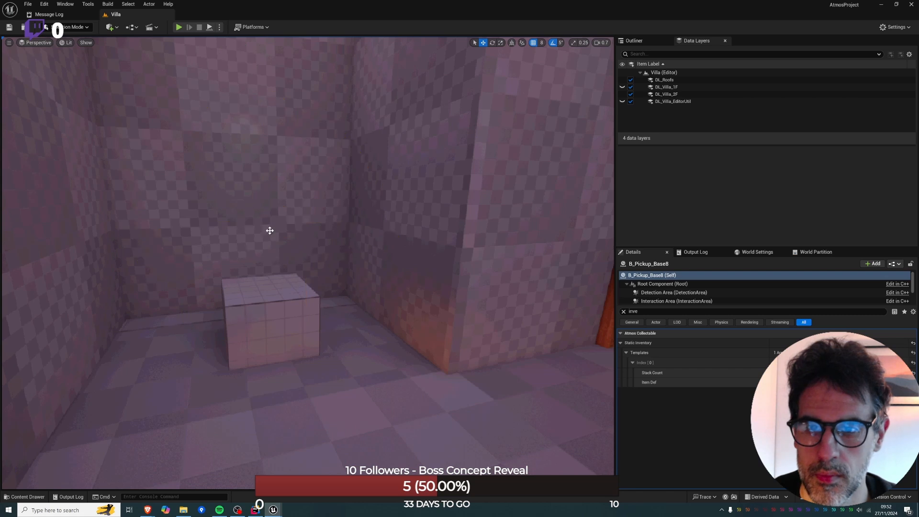
{"action": "right_click_drag", "start_coordinate": [269, 231], "coordinate": [292, 241]}
{"action": "key", "text": "w"}
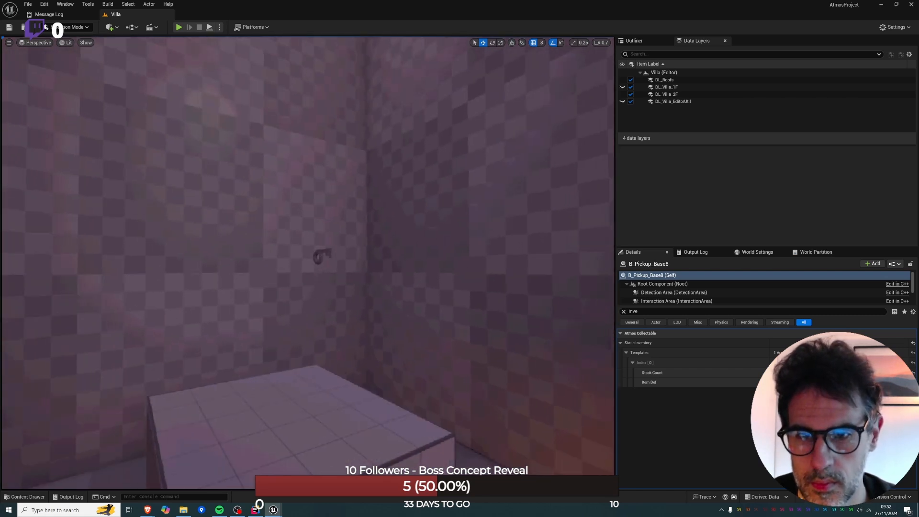
{"action": "left_click", "coordinate": [326, 248]}
{"action": "left_click", "coordinate": [325, 250]}
{"action": "left_click_drag", "start_coordinate": [325, 250], "coordinate": [314, 396]}
Disable grid snapping and lower the floating key pickup until it lies on the small block's top face.
{"action": "key", "text": "e"}
{"action": "key", "text": "a"}
{"action": "right_click_drag", "start_coordinate": [385, 385], "coordinate": [385, 385]}
{"action": "left_click_drag", "start_coordinate": [429, 375], "coordinate": [426, 405]}
{"action": "key", "text": "w"}
{"action": "key", "text": "Caps_Lock"}
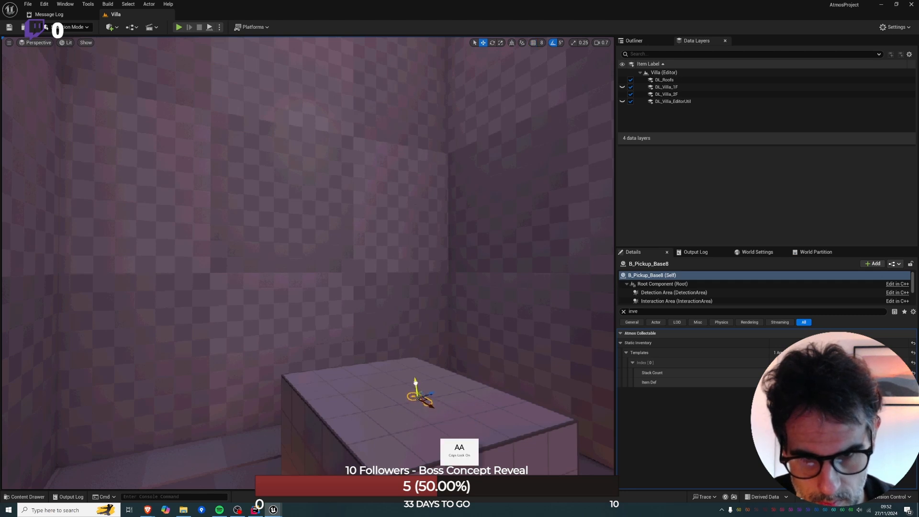
Clear the property filter, set the key pickup's X rotation to 90 and turn it on the block with the Rotate tool.
{"action": "left_click", "coordinate": [623, 311]}
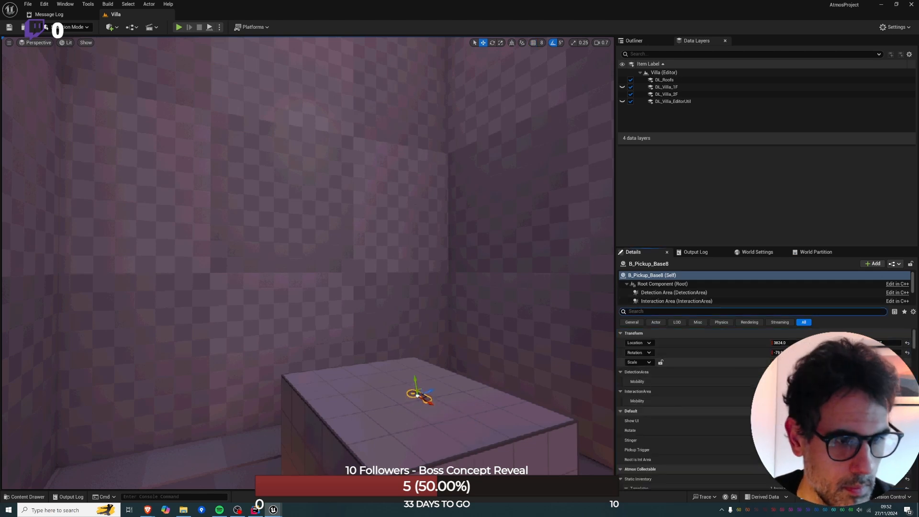
{"action": "left_click", "coordinate": [789, 353]}
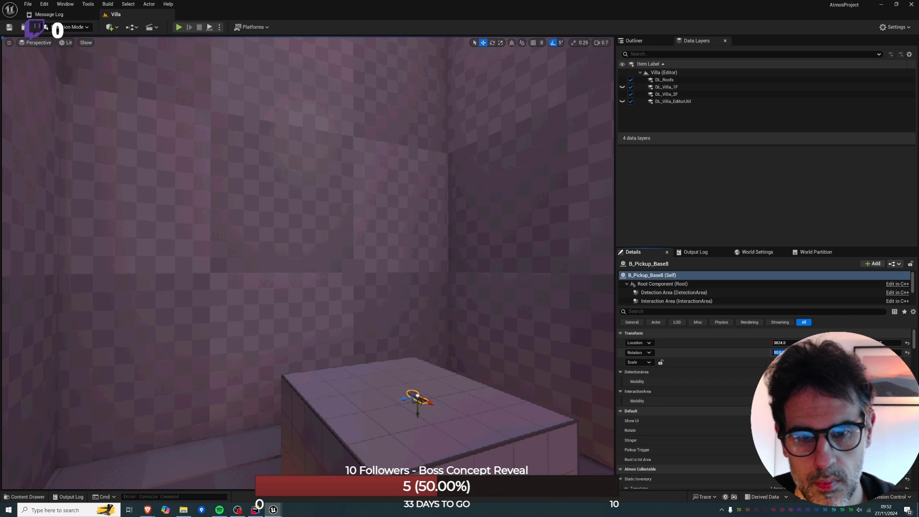
{"action": "left_click", "coordinate": [417, 408]}
{"action": "key", "text": "e"}
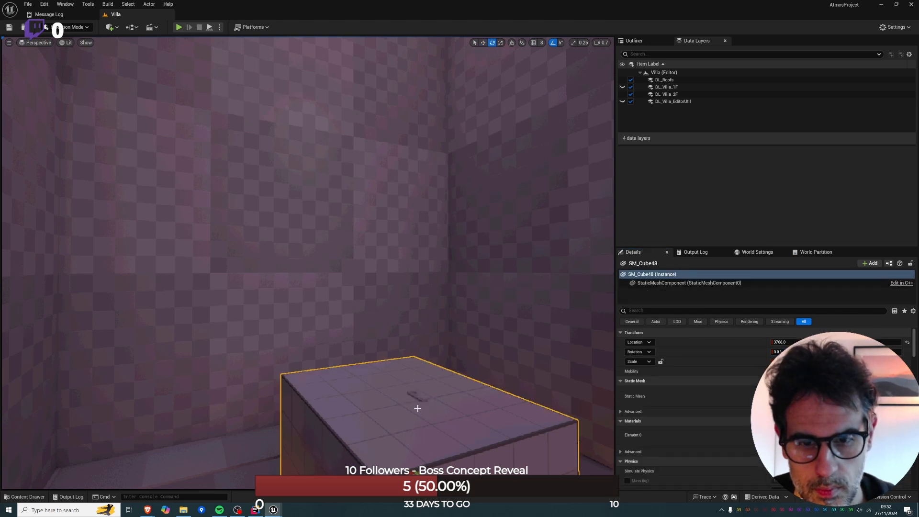
{"action": "left_click", "coordinate": [418, 396]}
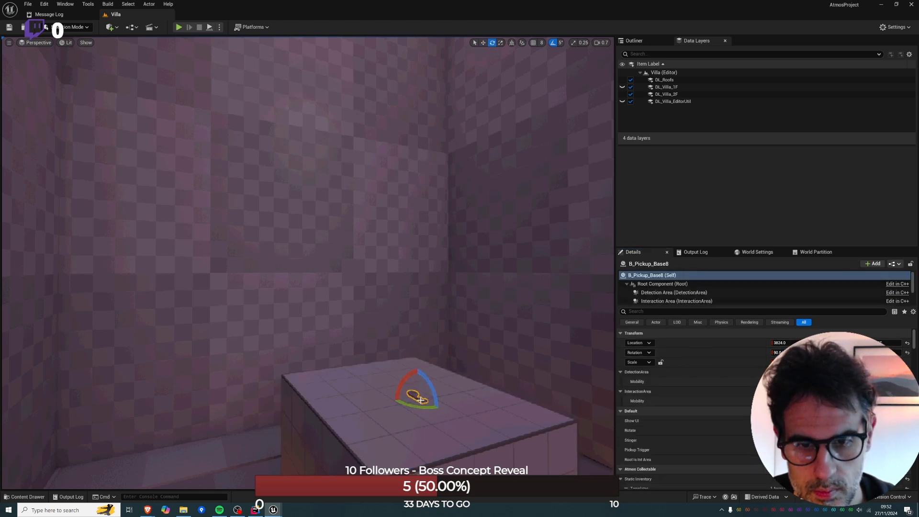
{"action": "mouse_move", "coordinate": [418, 404]}
{"action": "left_mouse_down"}
{"action": "mouse_move", "coordinate": [433, 404]}
{"action": "mouse_move", "coordinate": [395, 402]}
{"action": "mouse_move", "coordinate": [432, 396]}
{"action": "left_mouse_up"}
Play the level to check how the key, block and spotlight look in the alcove.
{"action": "key", "text": "s"}
{"action": "mouse_move", "coordinate": [431, 396]}
{"action": "right_mouse_down"}
{"action": "mouse_move", "coordinate": [442, 393]}
{"action": "mouse_move", "coordinate": [432, 396]}
{"action": "right_mouse_up"}
{"action": "key", "text": "d"}
{"action": "mouse_move", "coordinate": [357, 455]}
{"action": "right_mouse_down"}
{"action": "mouse_move", "coordinate": [335, 442]}
{"action": "mouse_move", "coordinate": [357, 455]}
{"action": "right_mouse_up"}
{"action": "key", "text": "s"}
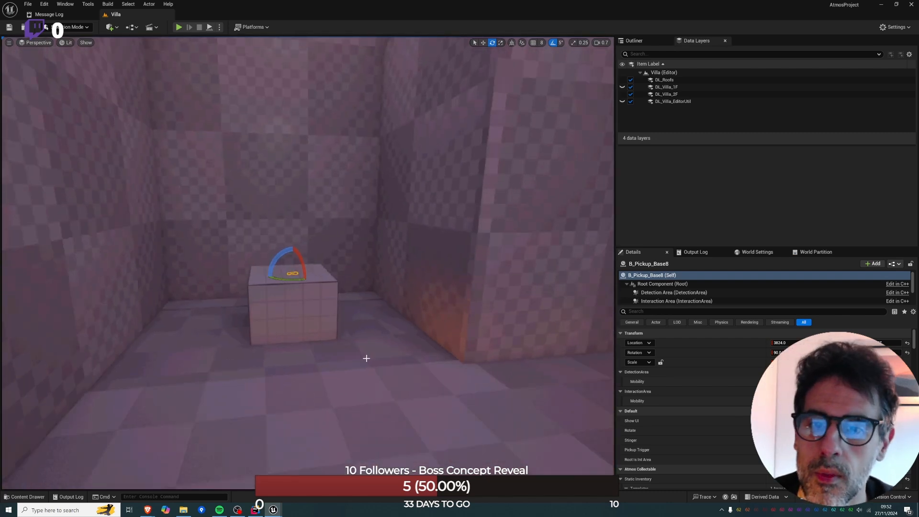
{"action": "key", "text": "alt+p"}
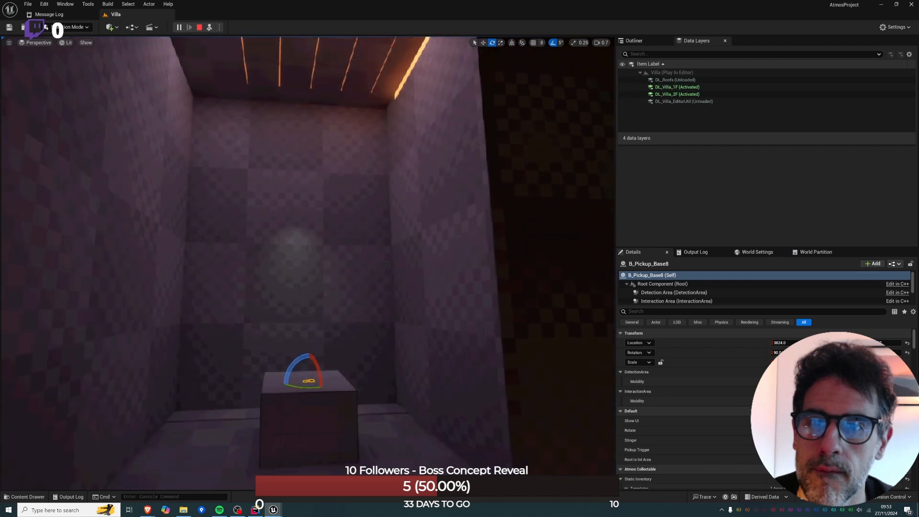
{"action": "right_click_drag", "start_coordinate": [307, 263], "coordinate": [309, 302]}
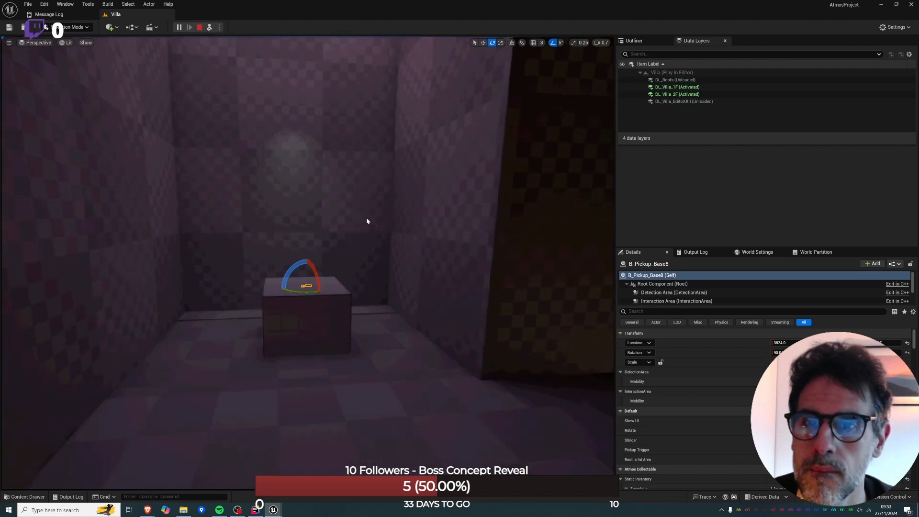
{"action": "key", "text": "Escape"}
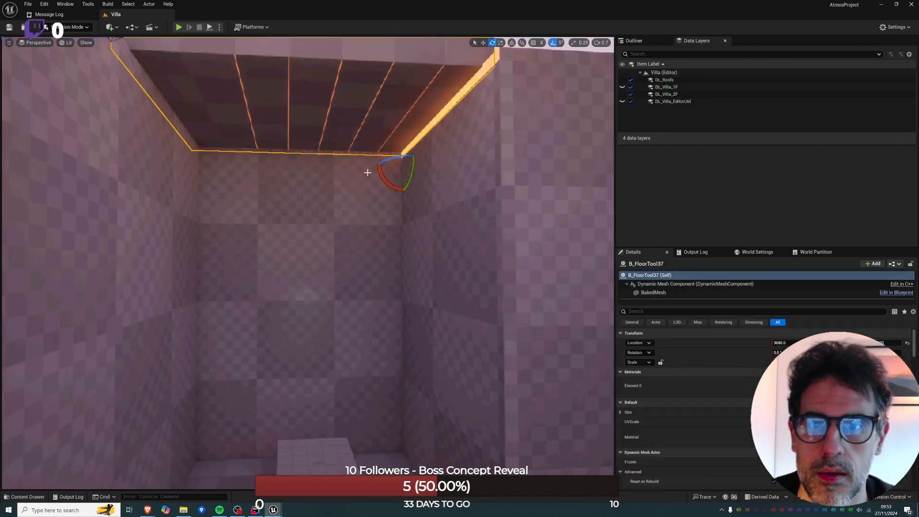
Convert the ceiling slab above the alcove to a static mesh and swap the floor tool actor for it.
{"action": "right_click_drag", "start_coordinate": [362, 270], "coordinate": [363, 330]}
{"action": "key", "text": "e"}
{"action": "key", "text": "s"}
{"action": "right_click", "coordinate": [303, 253]}
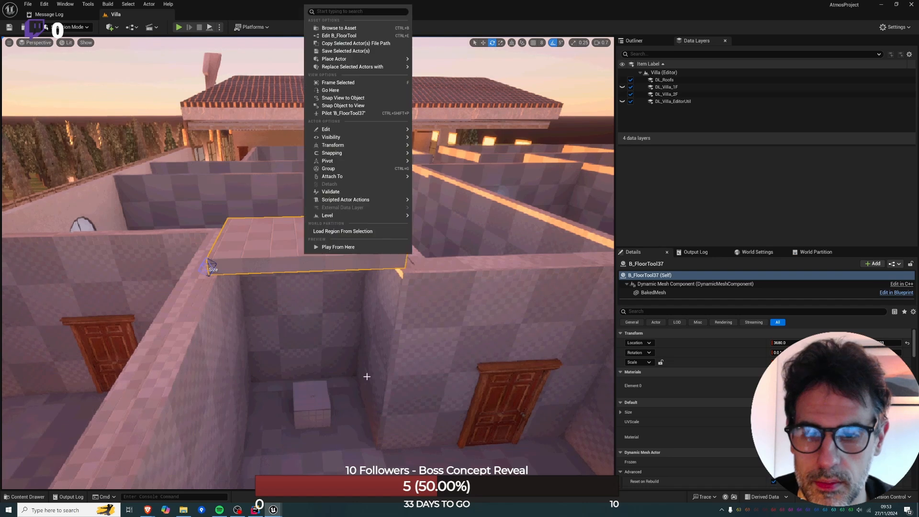
{"action": "left_click", "coordinate": [455, 213]}
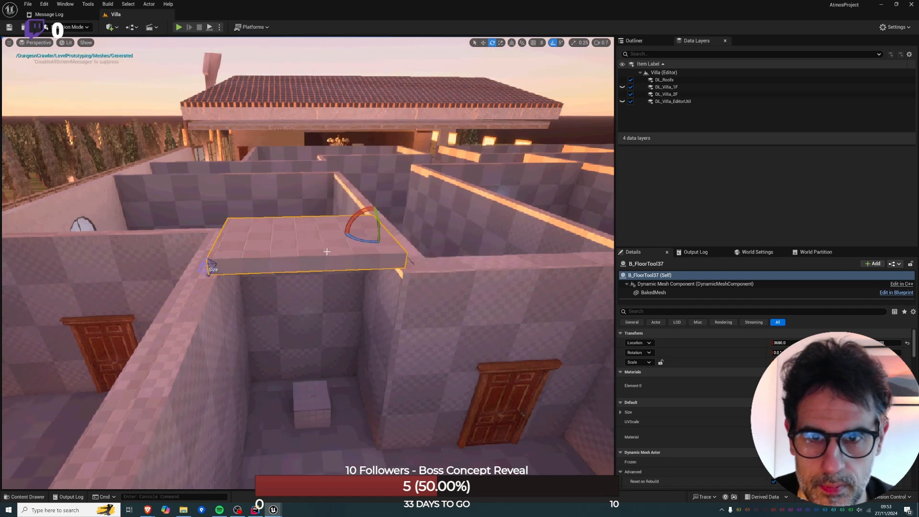
{"action": "right_click", "coordinate": [335, 254]}
{"action": "mouse_move", "coordinate": [431, 201]}
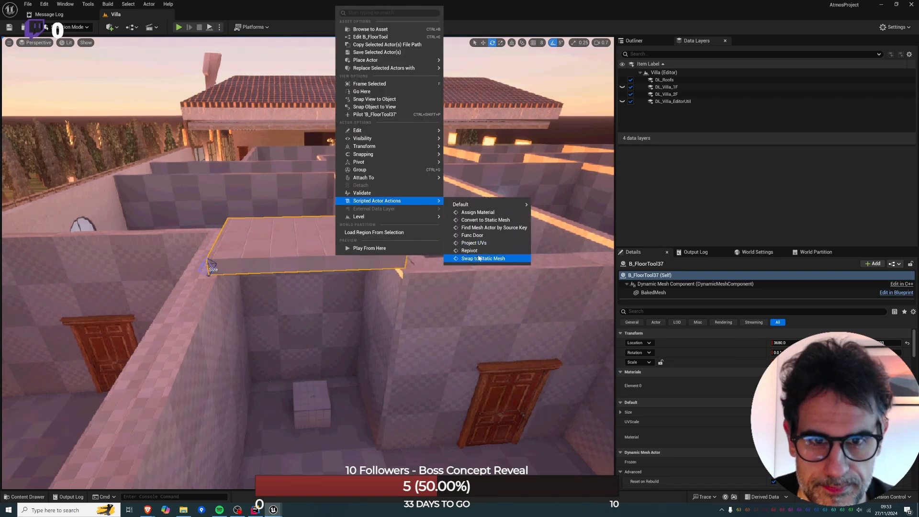
{"action": "left_click", "coordinate": [478, 258]}
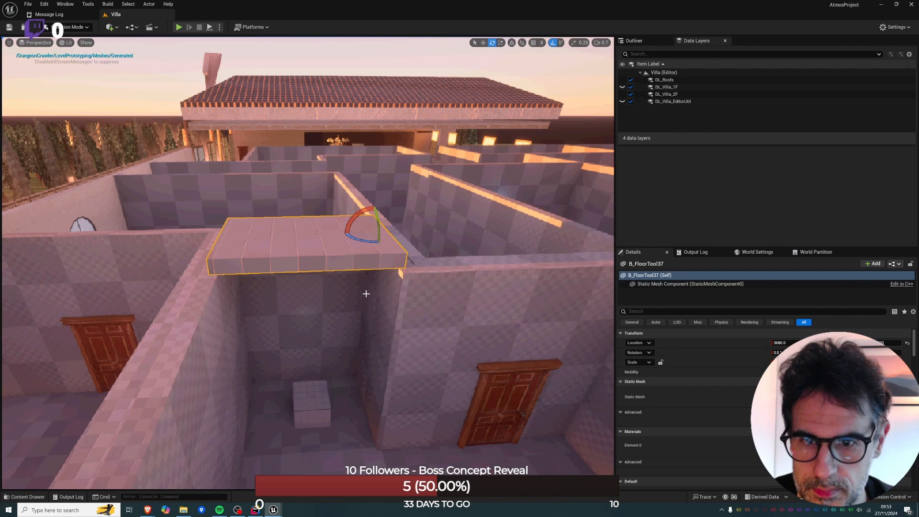
Play the level to check the darker alcove, and move the small block together with the key further back along the world axis.
{"action": "key", "text": "alt+p"}
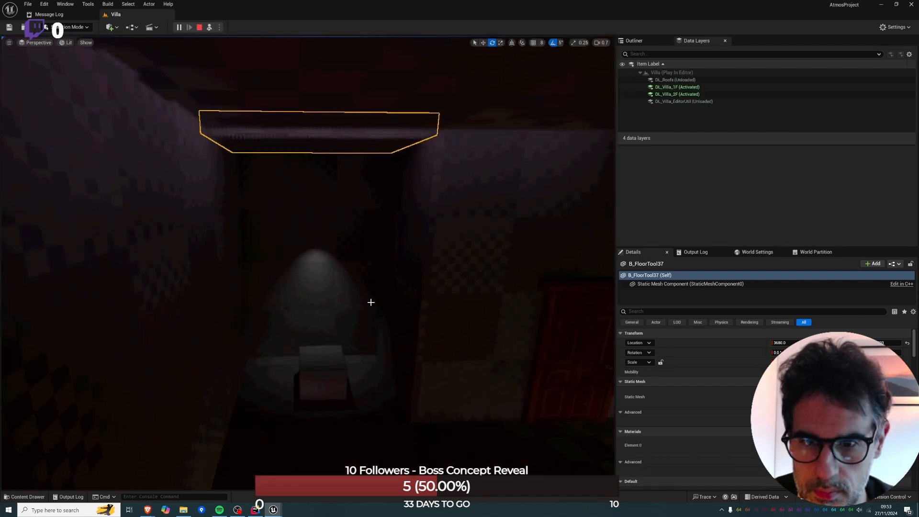
{"action": "left_click", "coordinate": [328, 350]}
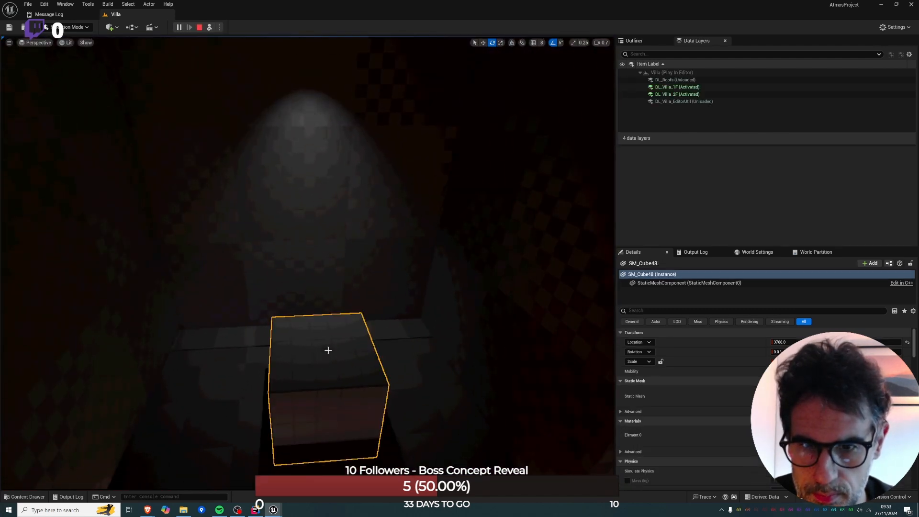
{"action": "left_click", "coordinate": [328, 350], "text": "ctrl"}
{"action": "key", "text": "w"}
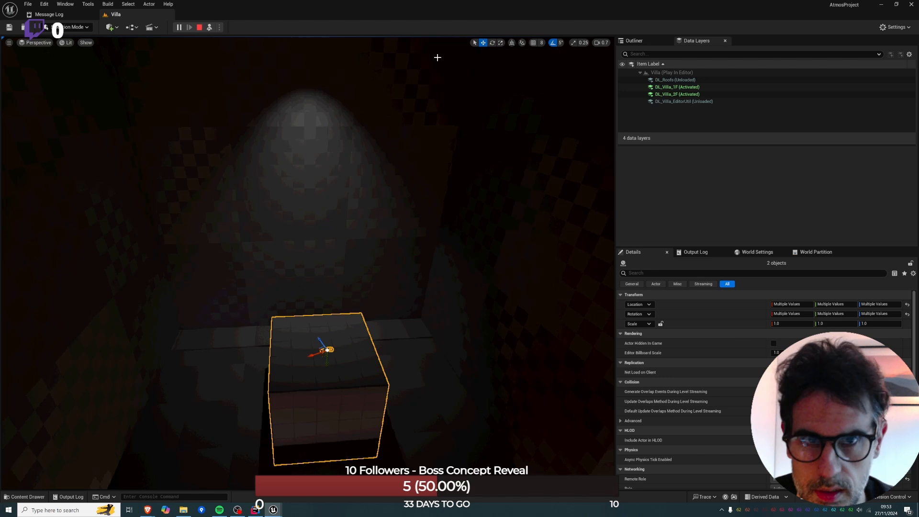
{"action": "left_click", "coordinate": [513, 43]}
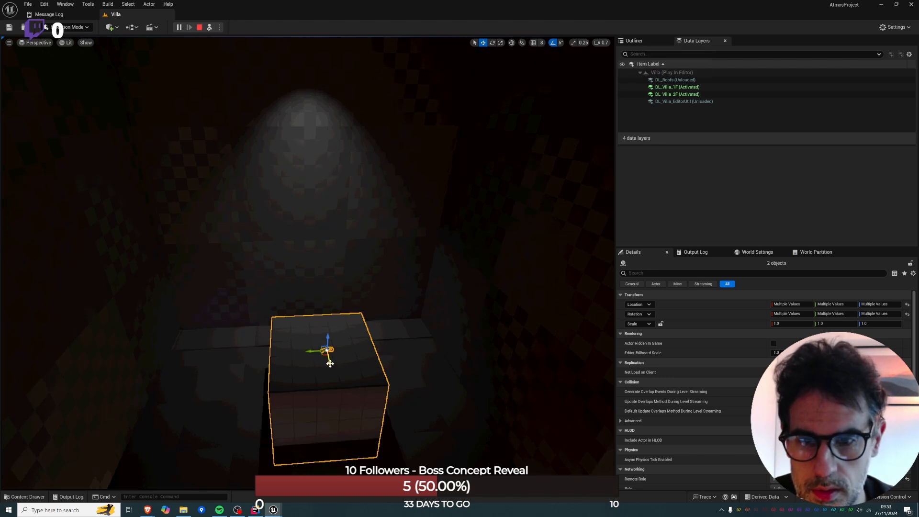
{"action": "mouse_move", "coordinate": [330, 364]}
{"action": "left_mouse_down"}
{"action": "mouse_move", "coordinate": [325, 339]}
{"action": "mouse_move", "coordinate": [328, 354]}
{"action": "left_mouse_up"}
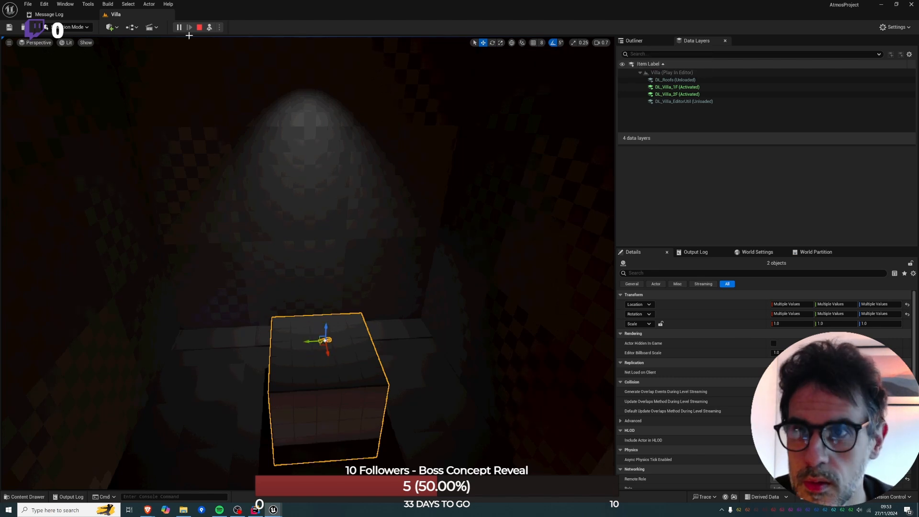
{"action": "key", "text": "Escape"}
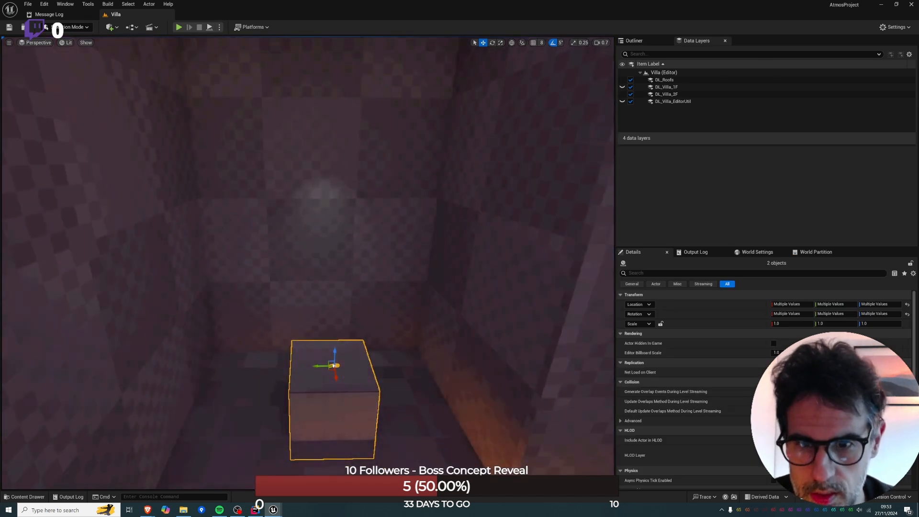
{"action": "right_click_drag", "start_coordinate": [324, 230], "coordinate": [337, 275]}
{"action": "key", "text": "w"}
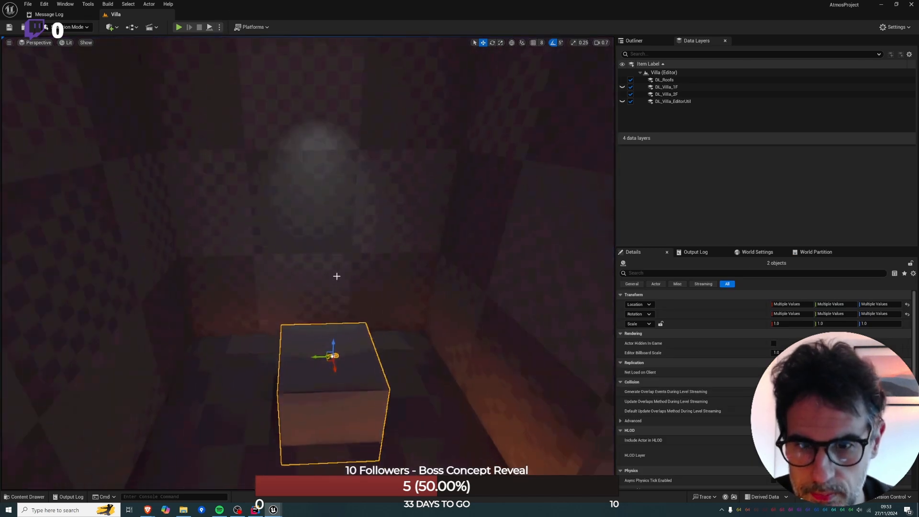
{"action": "left_click_drag", "start_coordinate": [337, 377], "coordinate": [327, 331]}
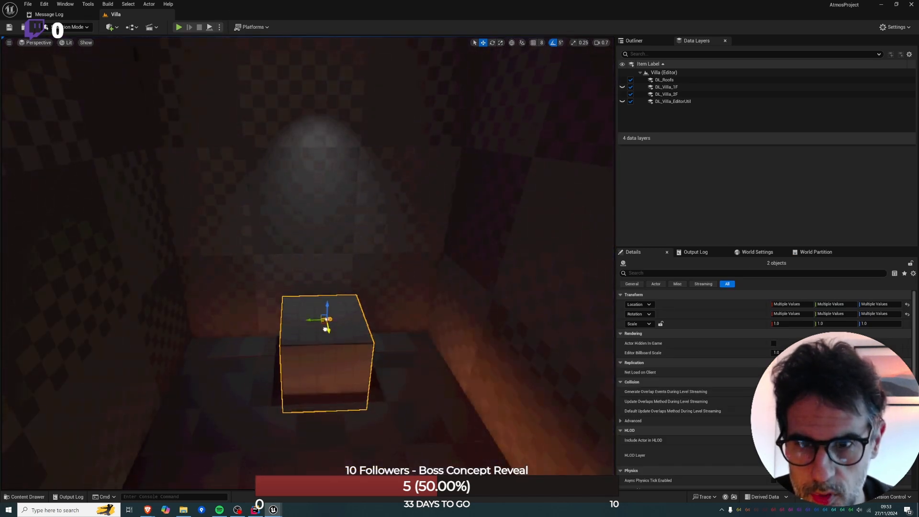
Turn off game view and shift the alcove's spotlight in the top view to an X location of about 3771.5.
{"action": "right_click_drag", "start_coordinate": [327, 316], "coordinate": [326, 242]}
{"action": "key", "text": "g"}
{"action": "left_click", "coordinate": [319, 188]}
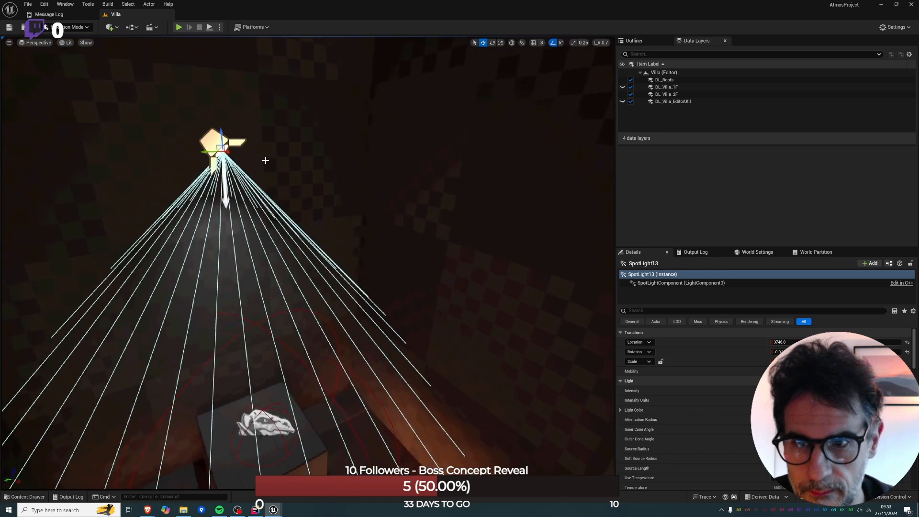
{"action": "key", "text": "alt+j"}
{"action": "key", "text": "f"}
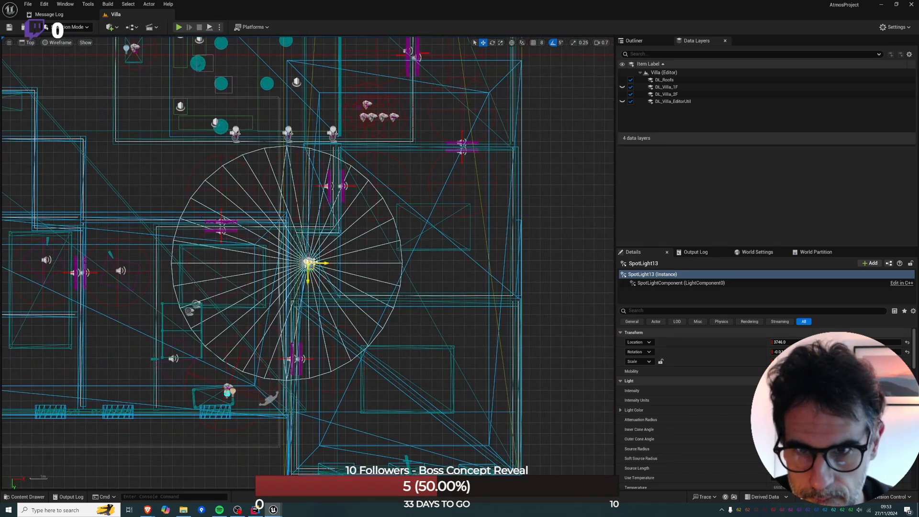
{"action": "left_click_drag", "start_coordinate": [321, 263], "coordinate": [326, 263]}
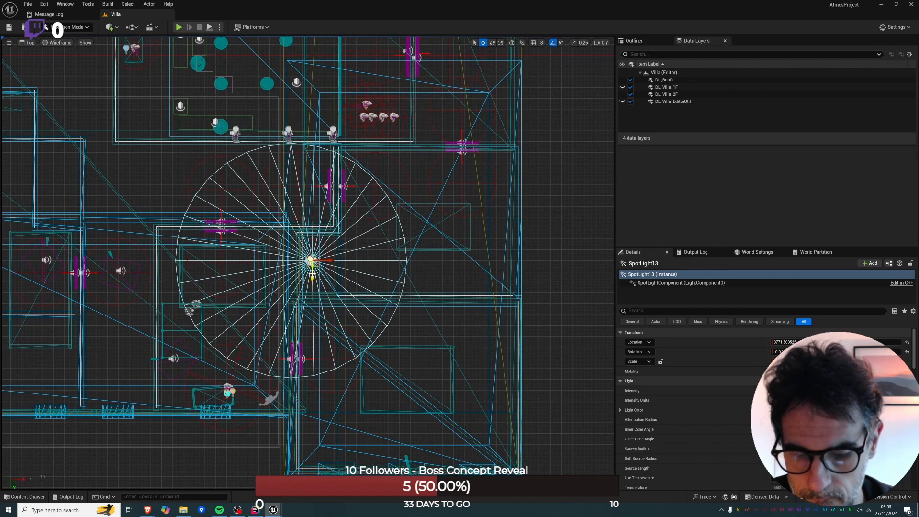
Narrow the alcove spotlight's outer cone angle in two passes, checking the light in the perspective view.
{"action": "key", "text": "alt+g"}
{"action": "right_click_drag", "start_coordinate": [350, 276], "coordinate": [345, 388]}
{"action": "key", "text": "e"}
{"action": "key", "text": "alt+j"}
{"action": "scroll", "coordinate": [343, 272], "scroll_direction": "down", "scroll_amount": 3}
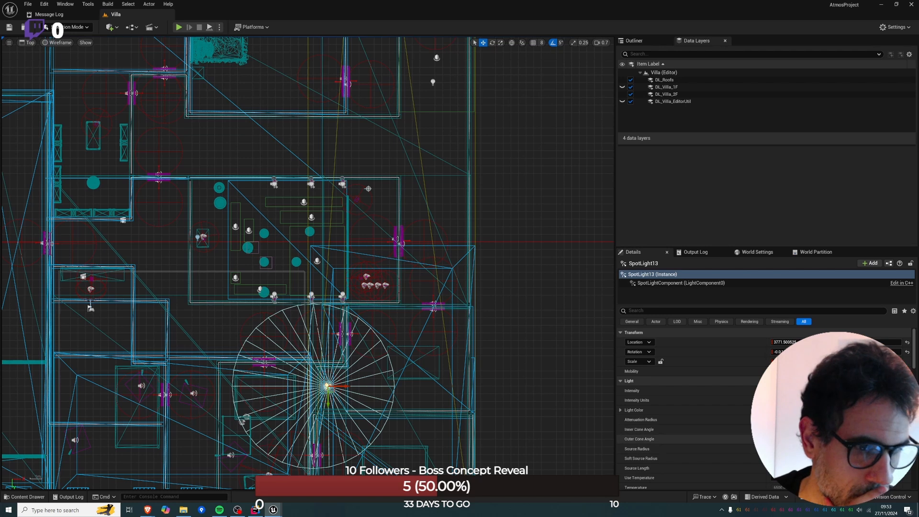
{"action": "left_click_drag", "start_coordinate": [805, 439], "coordinate": [782, 439]}
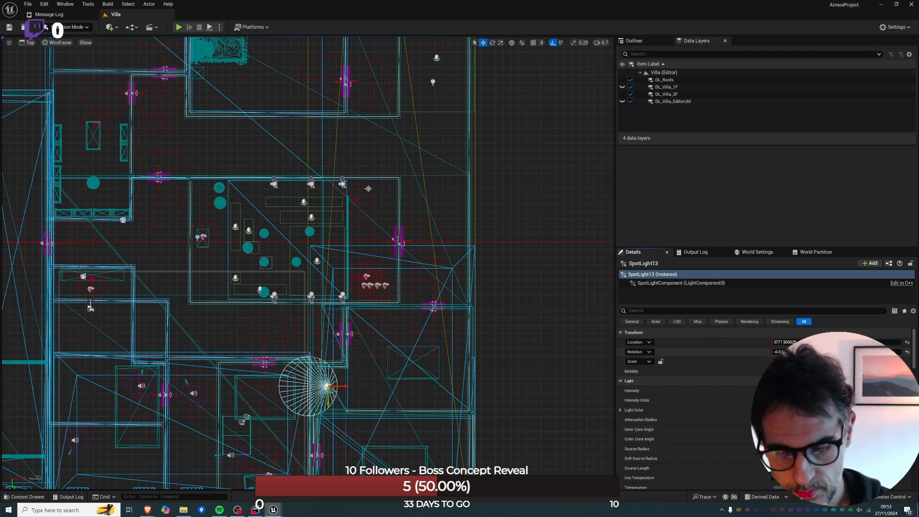
{"action": "key", "text": "Return"}
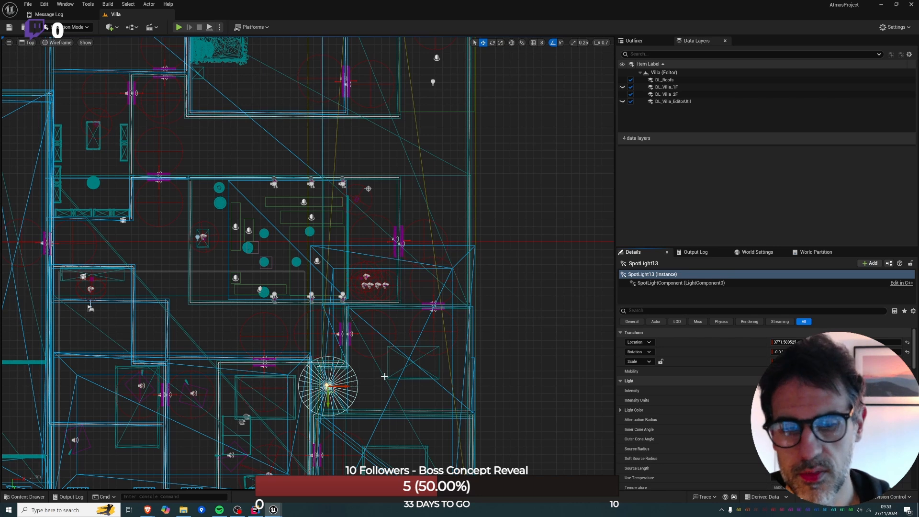
{"action": "left_click_drag", "start_coordinate": [800, 438], "coordinate": [783, 439]}
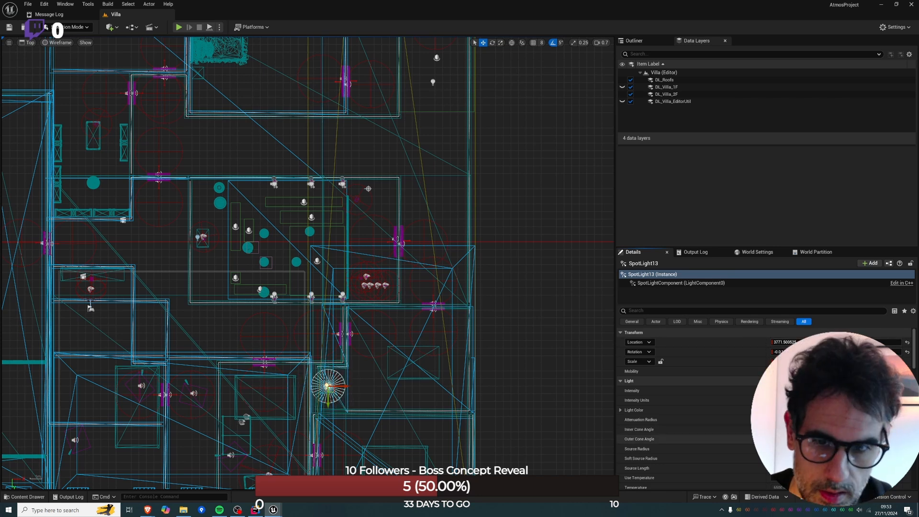
{"action": "key", "text": "alt+g"}
{"action": "right_click_drag", "start_coordinate": [454, 370], "coordinate": [464, 387]}
{"action": "key", "text": "alt+j"}
Return to the perspective view above the villa and hide the DL_Roofs data layer.
{"action": "right_click_drag", "start_coordinate": [288, 380], "coordinate": [329, 293]}
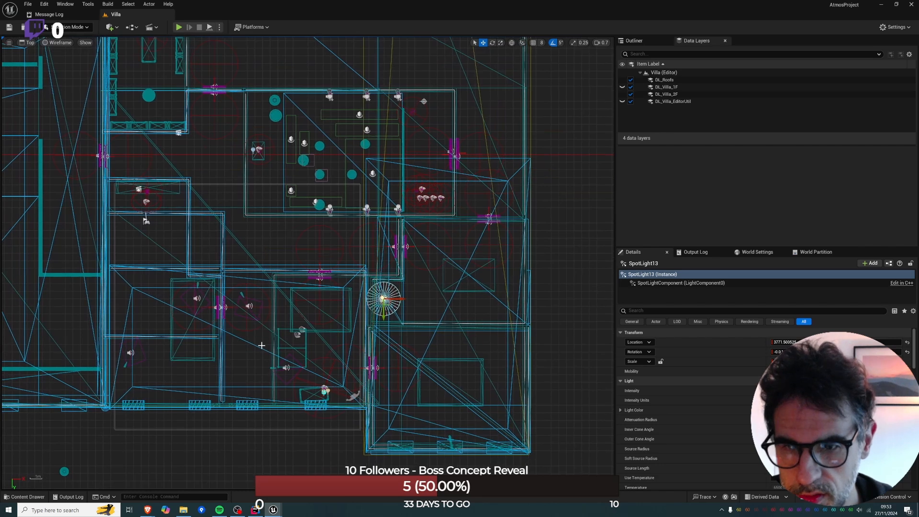
{"action": "key", "text": "alt+g"}
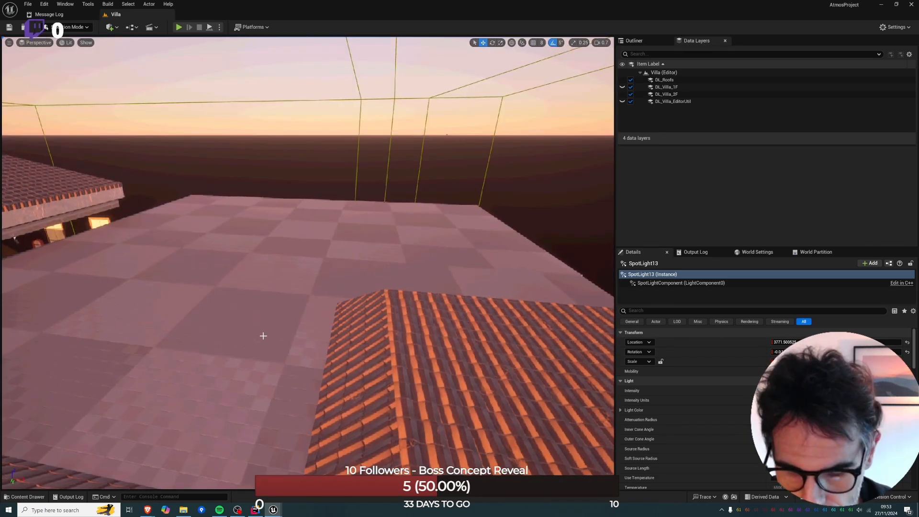
{"action": "right_click_drag", "start_coordinate": [263, 336], "coordinate": [364, 328]}
{"action": "key", "text": "w"}
{"action": "left_click", "coordinate": [274, 379]}
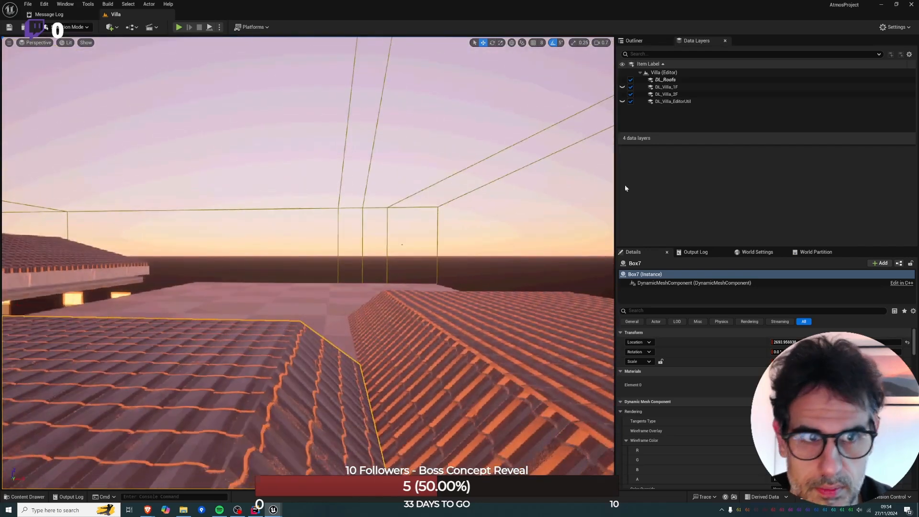
{"action": "left_click", "coordinate": [623, 80]}
Hide the ceiling slab that still covers the second-floor rooms.
{"action": "right_click_drag", "start_coordinate": [379, 163], "coordinate": [385, 230]}
{"action": "left_click", "coordinate": [339, 262]}
{"action": "key", "text": "e"}
{"action": "left_click", "coordinate": [356, 185], "text": "ctrl"}
{"action": "key", "text": "h"}
{"action": "key", "text": "w"}
Try to copy the partition wall between the two outer rooms beside the corridor, and delete the copy.
{"action": "key", "text": "a"}
{"action": "left_click", "coordinate": [262, 239]}
{"action": "right_click_drag", "start_coordinate": [262, 240], "coordinate": [277, 261]}
{"action": "key", "text": "s"}
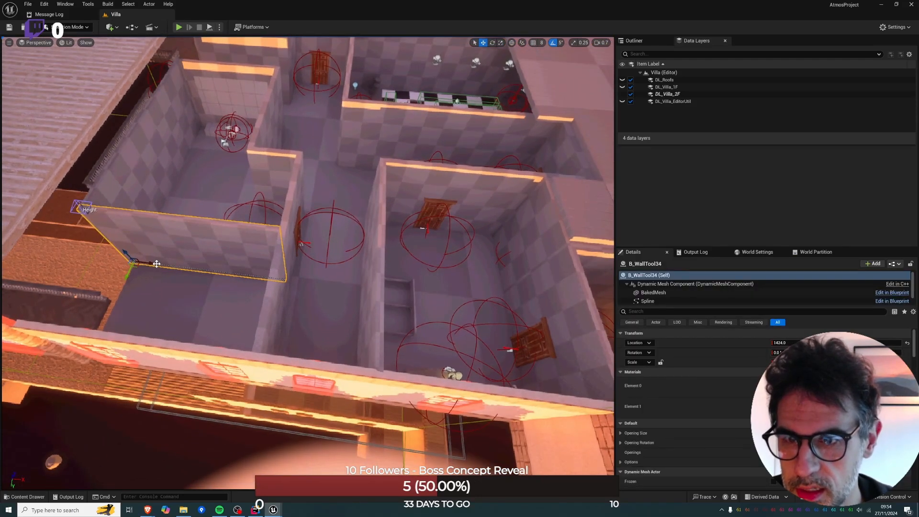
{"action": "left_click_drag", "start_coordinate": [156, 263], "coordinate": [223, 275], "text": "alt"}
{"action": "key", "text": "Delete"}
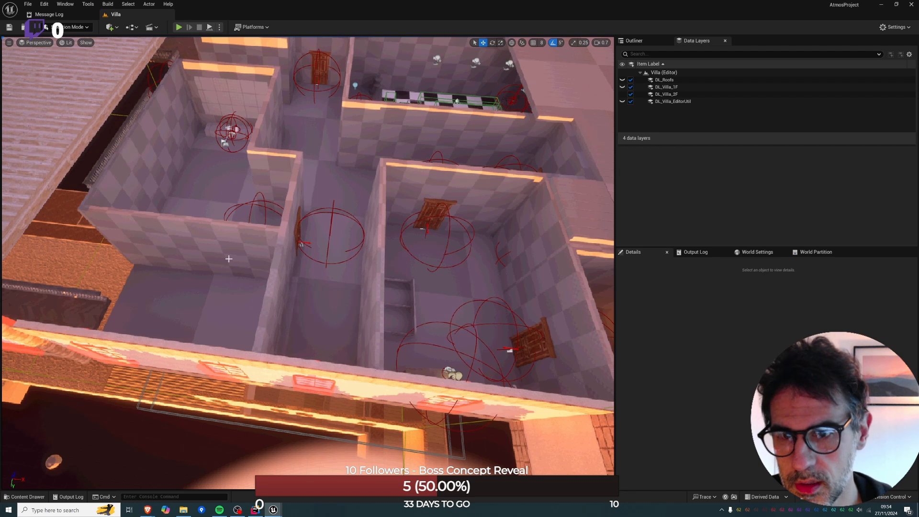
Select the partition wall between the two outer rooms and set the position grid snapping to 32.
{"action": "left_click", "coordinate": [228, 258]}
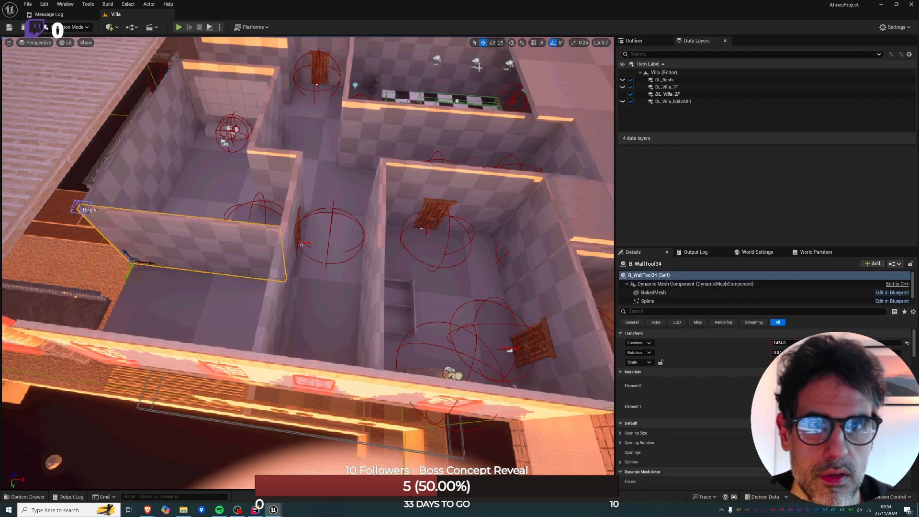
{"action": "left_click", "coordinate": [539, 42]}
{"action": "left_click", "coordinate": [550, 119]}
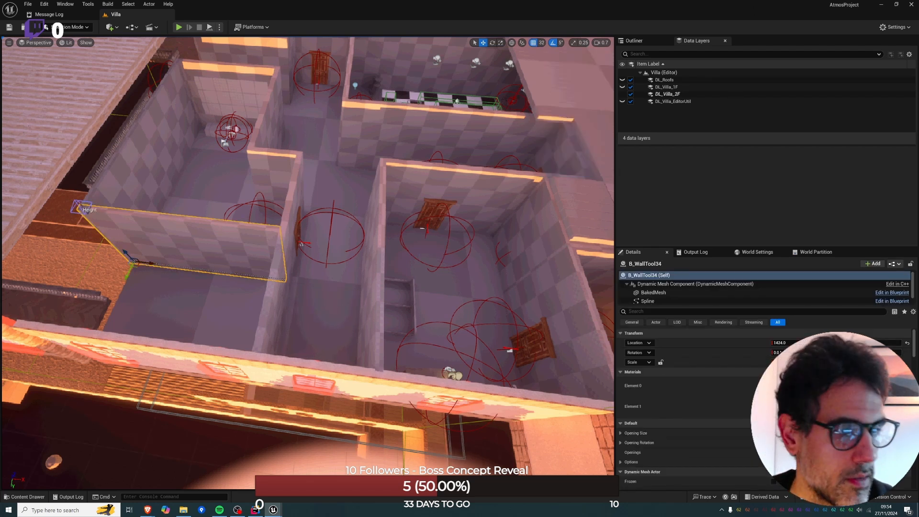
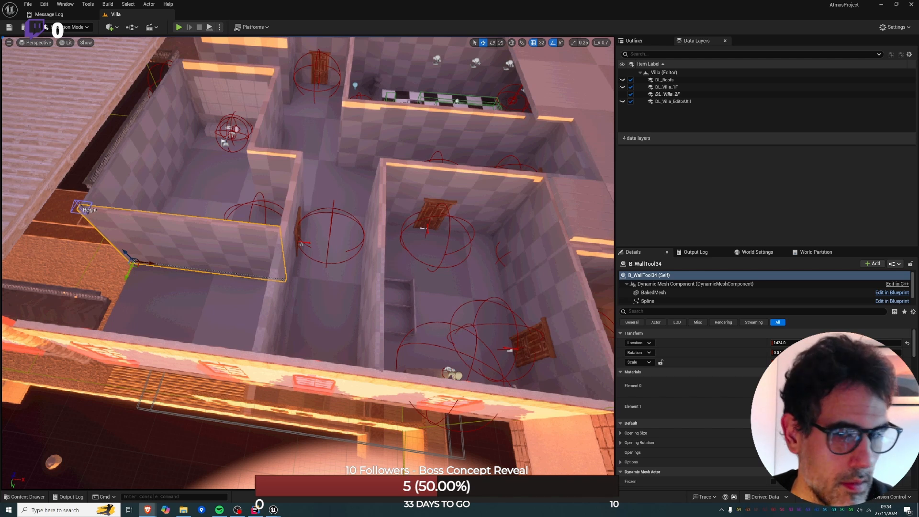
Copy the partition wall across the corridor end and shorten the copy to span only the corridor's width.
{"action": "left_click_drag", "start_coordinate": [148, 263], "coordinate": [222, 276], "text": "alt"}
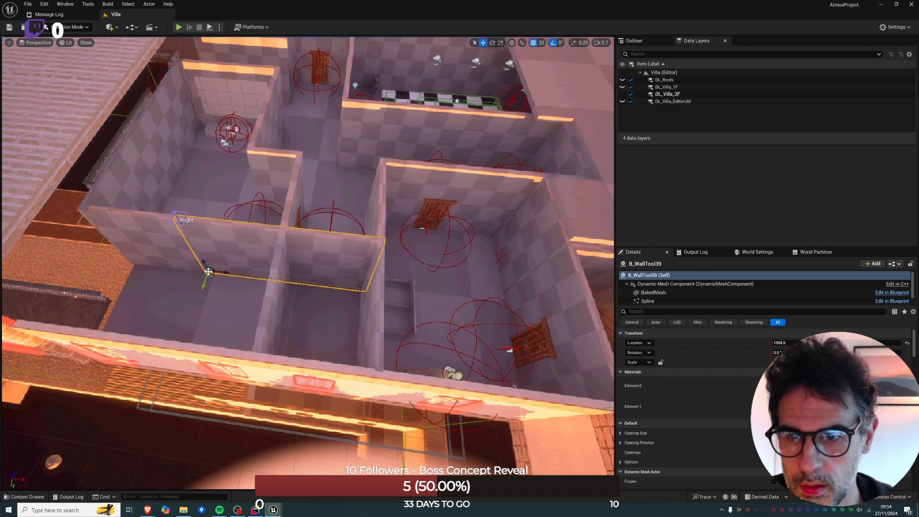
{"action": "left_click_drag", "start_coordinate": [213, 276], "coordinate": [290, 280]}
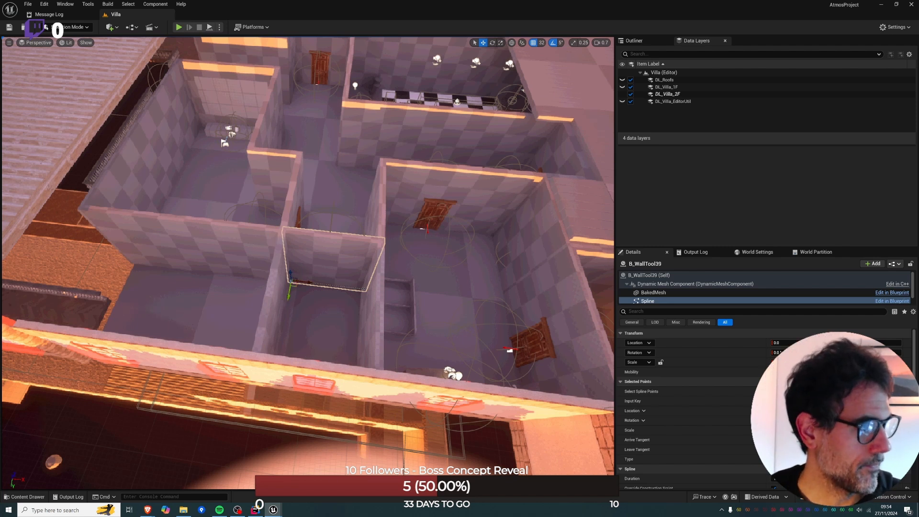
Remove the window mesh from the outer wall at the end of the corridor, leaving its arched opening empty.
{"action": "right_click_drag", "start_coordinate": [328, 243], "coordinate": [464, 258]}
{"action": "left_click", "coordinate": [363, 331]}
{"action": "left_click", "coordinate": [353, 356]}
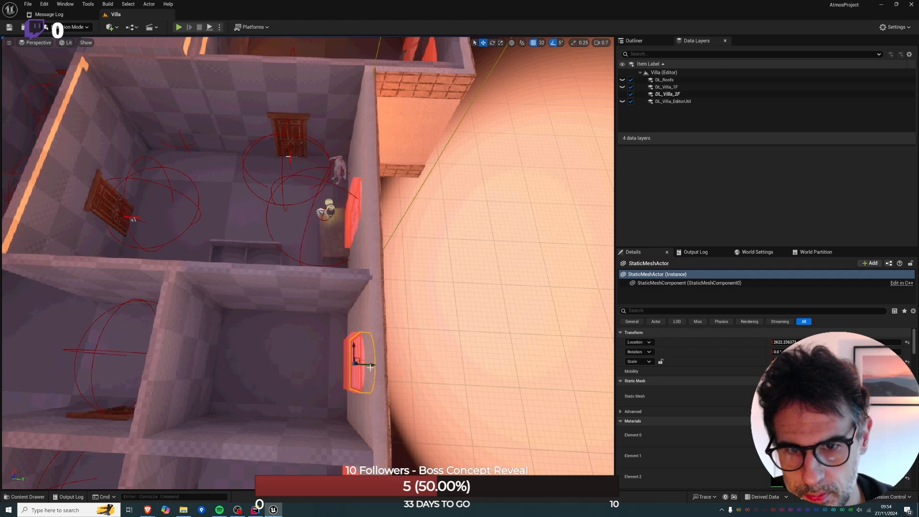
{"action": "left_click_drag", "start_coordinate": [370, 367], "coordinate": [221, 391], "text": "alt"}
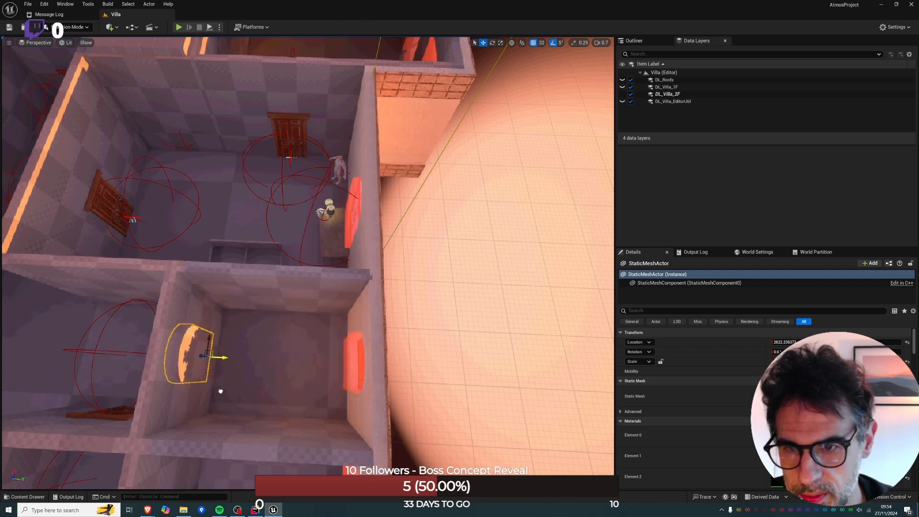
{"action": "right_click_drag", "start_coordinate": [220, 391], "coordinate": [190, 339]}
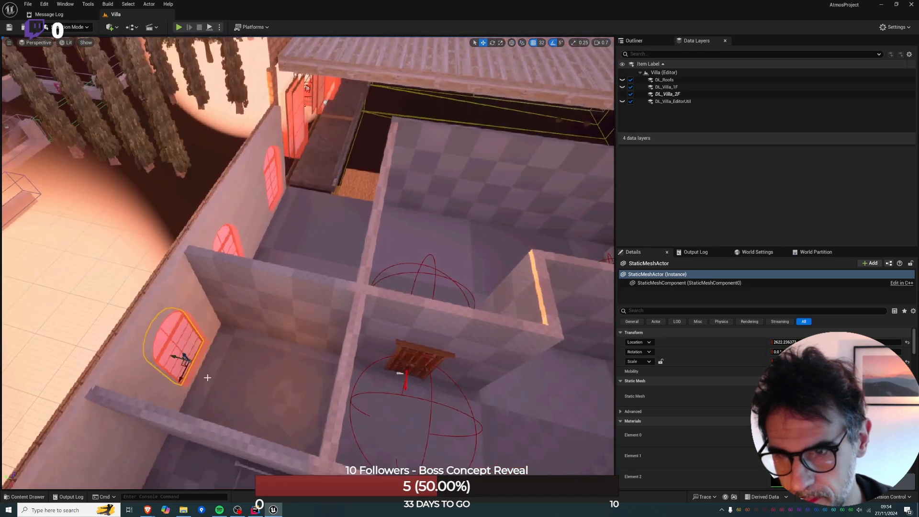
{"action": "key", "text": "ctrl+s"}
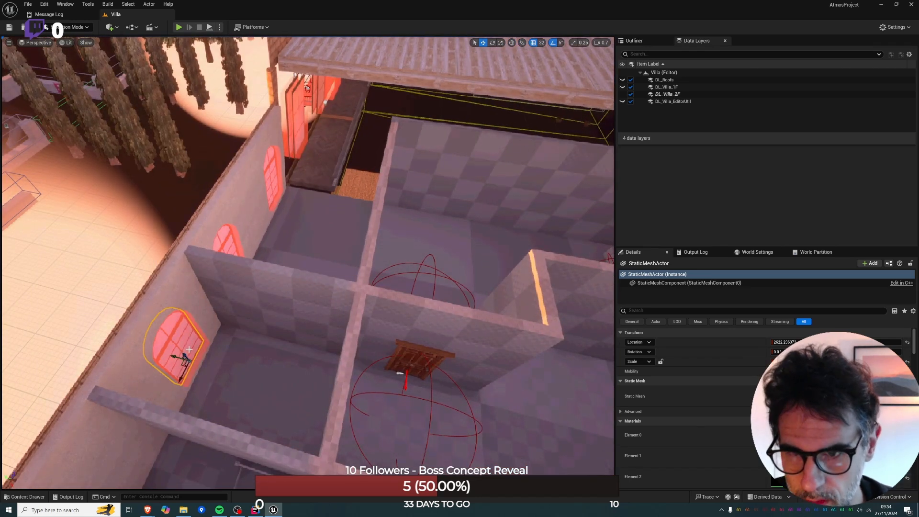
{"action": "key", "text": "Escape"}
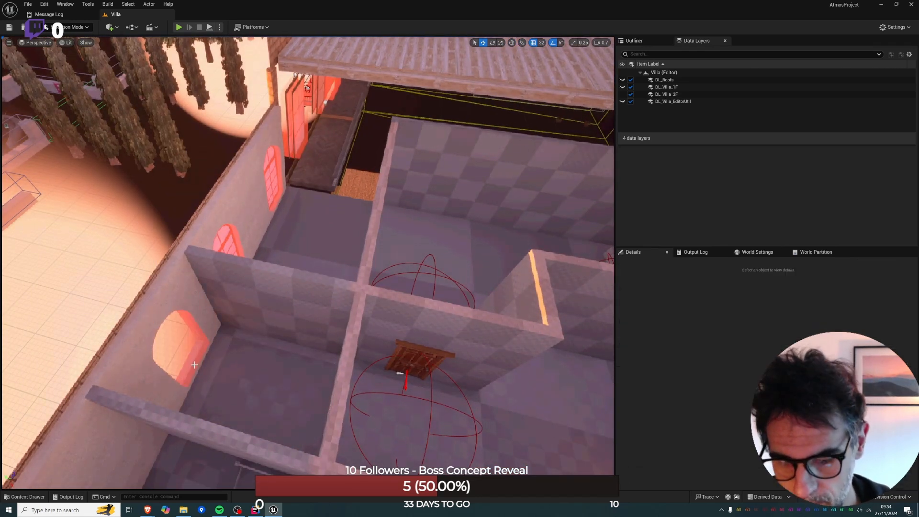
Move the arched window's wall cutter onto the new cross wall in the corridor and lower it to floor level.
{"action": "left_click", "coordinate": [194, 365]}
{"action": "left_click_drag", "start_coordinate": [178, 357], "coordinate": [327, 401]}
{"action": "right_click_drag", "start_coordinate": [327, 401], "coordinate": [306, 346]}
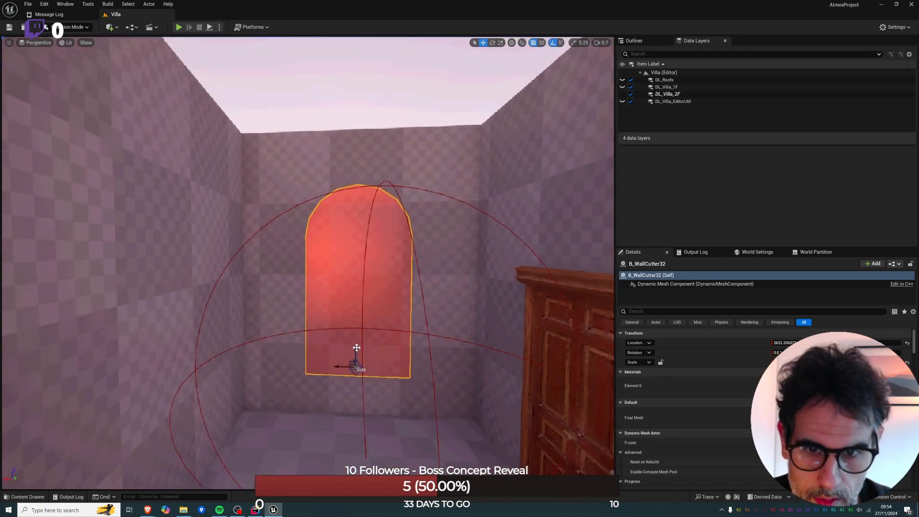
{"action": "left_click_drag", "start_coordinate": [356, 348], "coordinate": [357, 395]}
{"action": "right_click", "coordinate": [357, 397]}
{"action": "left_click", "coordinate": [353, 385]}
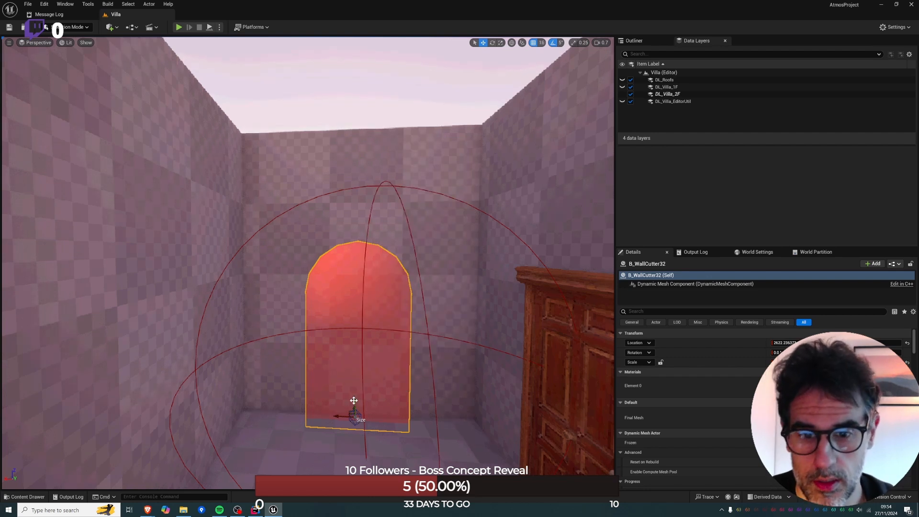
{"action": "left_click_drag", "start_coordinate": [353, 401], "coordinate": [353, 393]}
Select the baked outer wall around the empty arched opening and swap it back to its generated mesh.
{"action": "right_click_drag", "start_coordinate": [353, 393], "coordinate": [278, 405]}
{"action": "key", "text": "s"}
{"action": "key", "text": "w"}
{"action": "key", "text": "s"}
{"action": "key", "text": "d"}
{"action": "key", "text": "s"}
{"action": "key", "text": "e"}
{"action": "left_click", "coordinate": [273, 351]}
{"action": "key", "text": "e"}
{"action": "right_click_drag", "start_coordinate": [273, 351], "coordinate": [280, 390]}
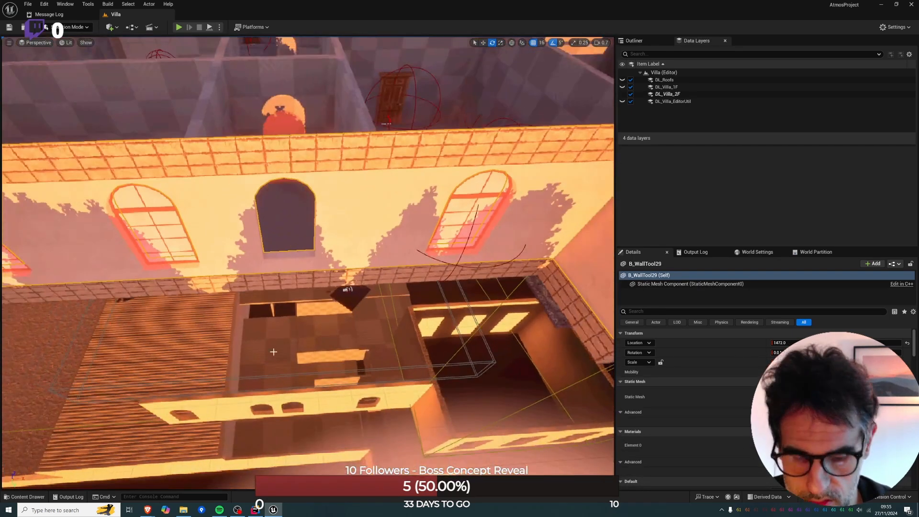
{"action": "key", "text": "alt+j"}
{"action": "right_click_drag", "start_coordinate": [274, 351], "coordinate": [321, 289]}
{"action": "right_click_drag", "start_coordinate": [324, 341], "coordinate": [326, 338]}
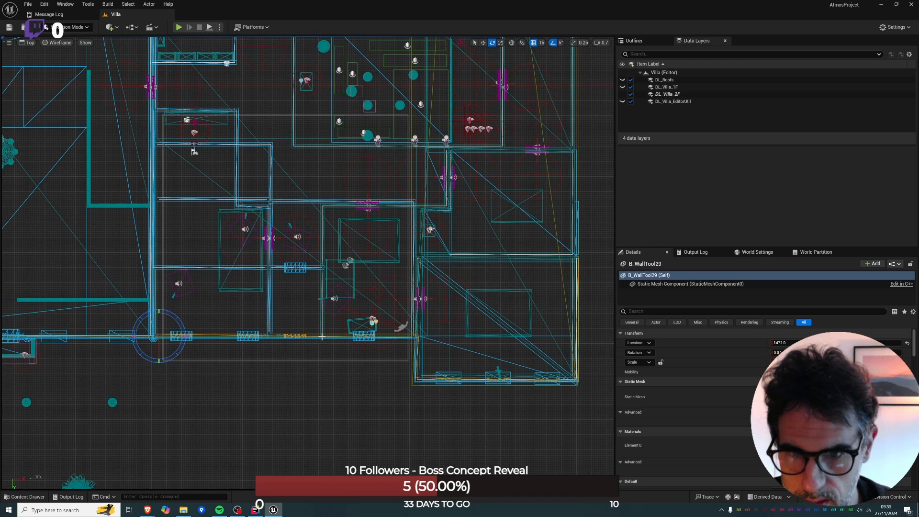
{"action": "key", "text": "alt+g"}
{"action": "right_click", "coordinate": [348, 255]}
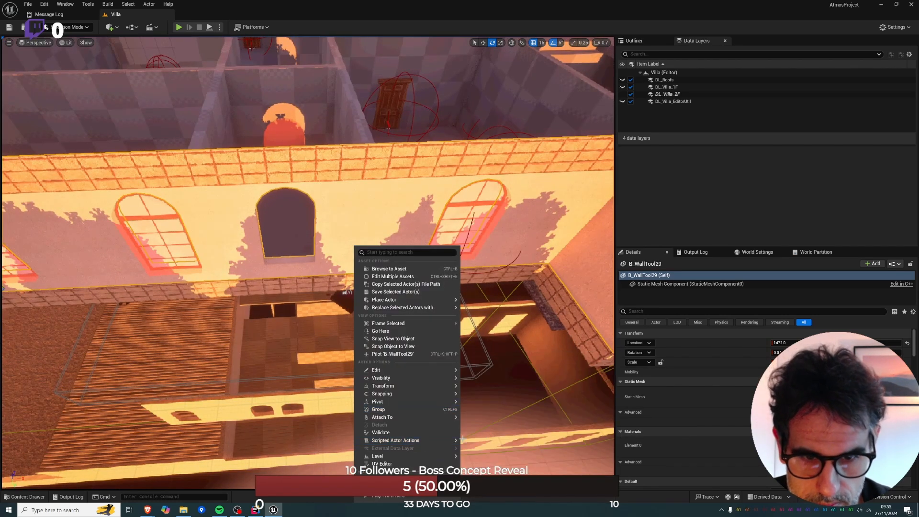
{"action": "mouse_move", "coordinate": [457, 439]}
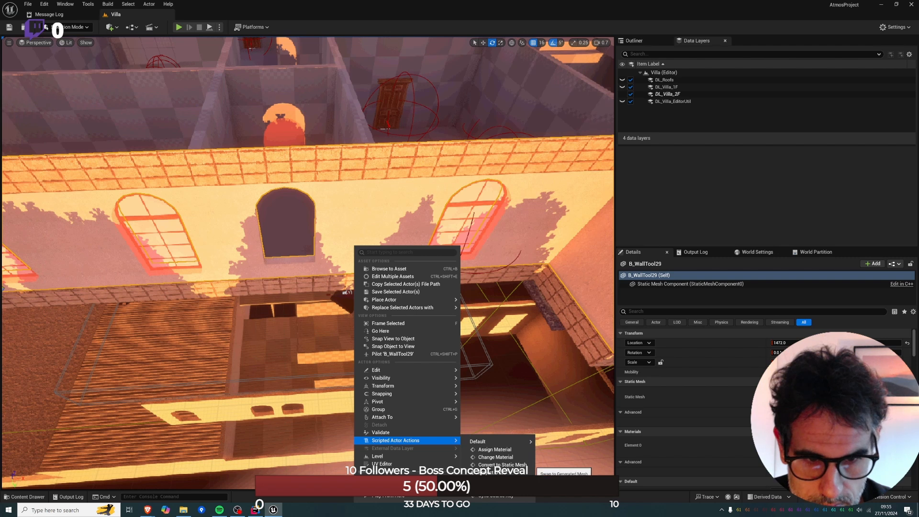
{"action": "left_click", "coordinate": [507, 481]}
In the top view, add a spline point to the outer wall near the corridor's first side wall.
{"action": "key", "text": "alt+j"}
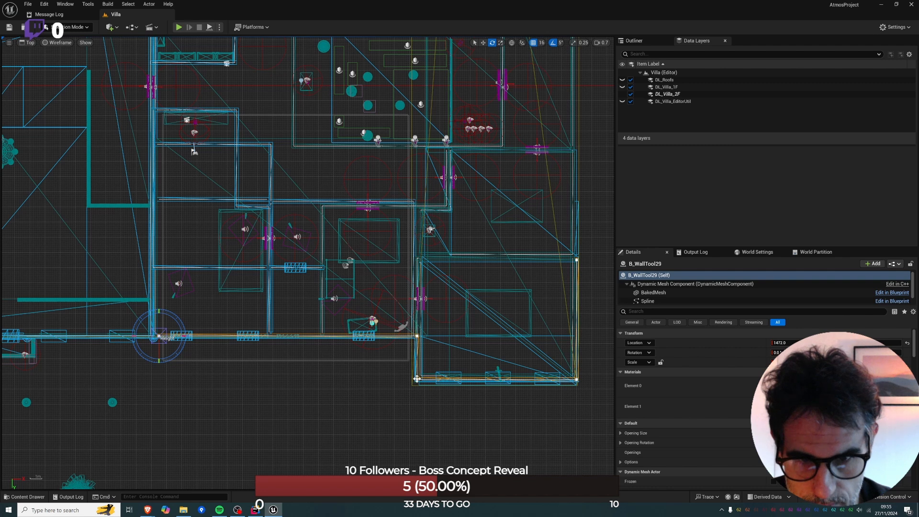
{"action": "right_click", "coordinate": [280, 335]}
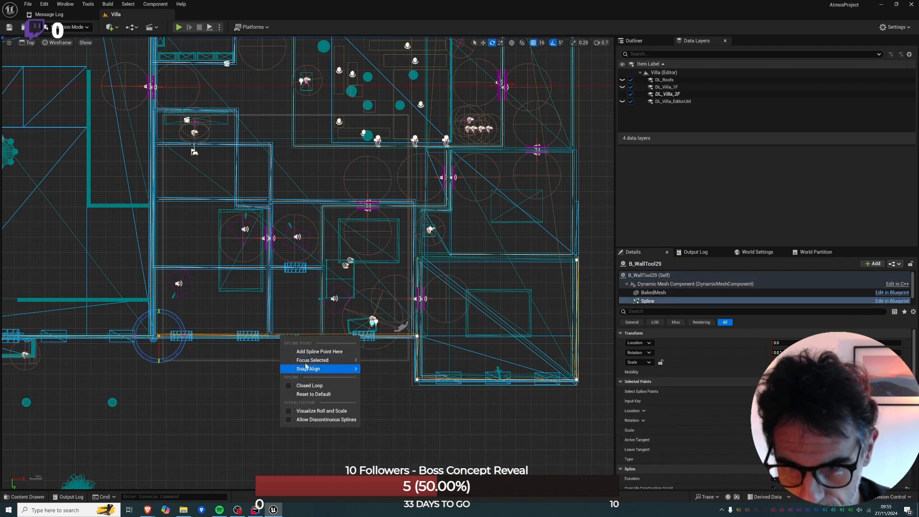
{"action": "left_click", "coordinate": [304, 354]}
{"action": "right_click", "coordinate": [316, 120]}
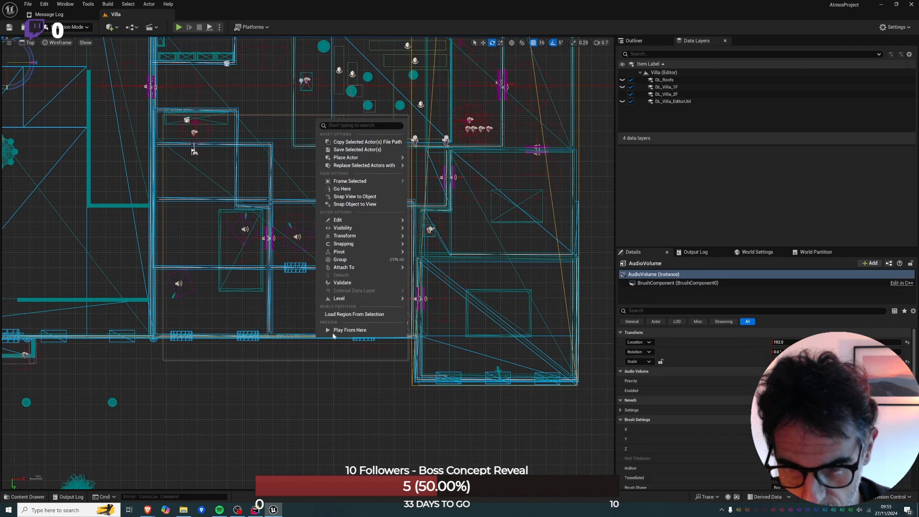
{"action": "mouse_move", "coordinate": [353, 218]}
{"action": "scroll", "coordinate": [298, 340], "scroll_direction": "up", "scroll_amount": 2}
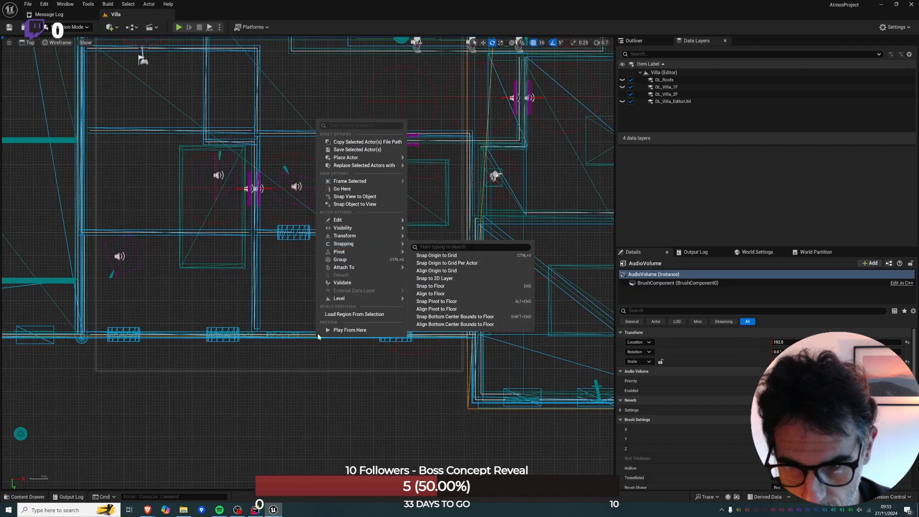
{"action": "key", "text": "ctrl+z"}
{"action": "key", "text": "alt+p"}
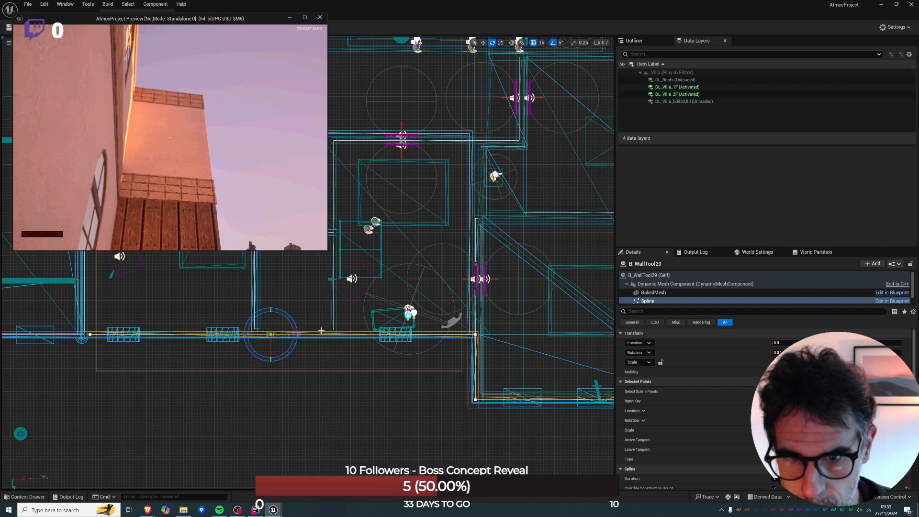
{"action": "left_click", "coordinate": [319, 18]}
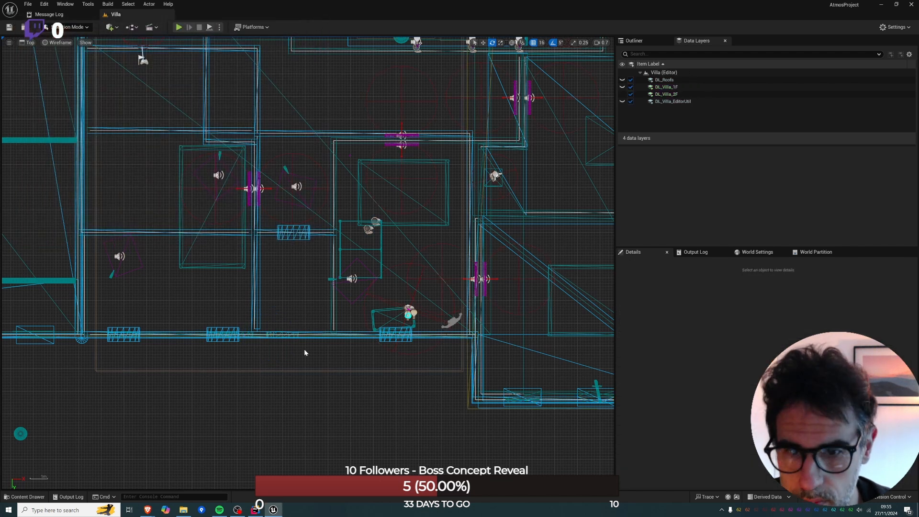
Add three more spline points to the outer wall's segment between the corridor's two side walls.
{"action": "left_click", "coordinate": [313, 334]}
{"action": "right_click", "coordinate": [314, 337]}
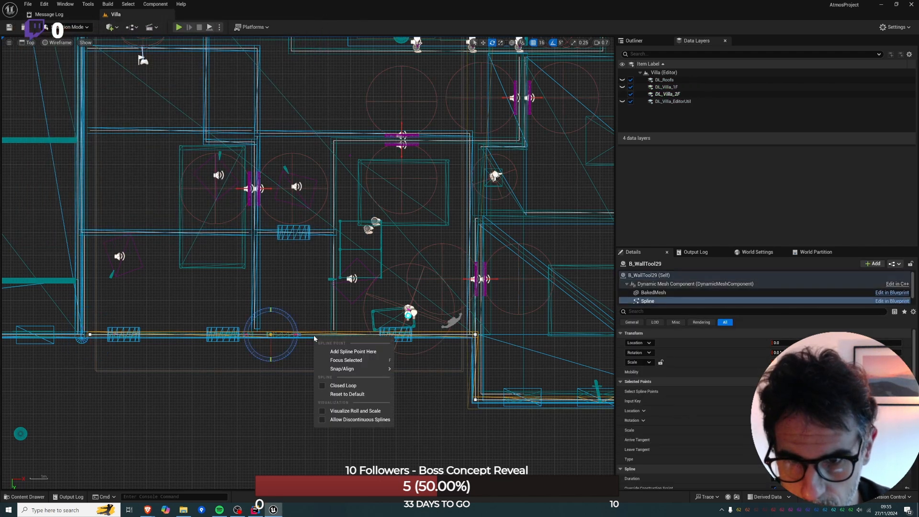
{"action": "left_click", "coordinate": [341, 352]}
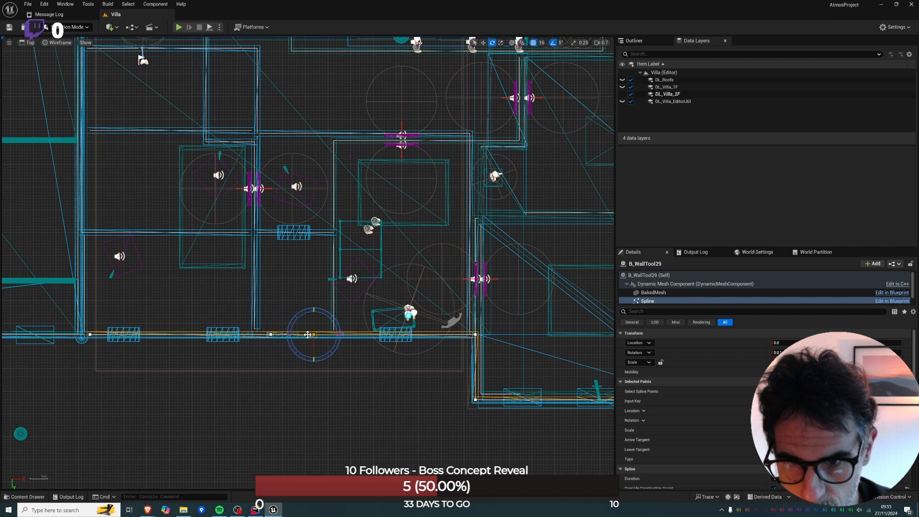
{"action": "right_click", "coordinate": [303, 338]}
{"action": "left_click", "coordinate": [311, 351]}
{"action": "right_click", "coordinate": [285, 336]}
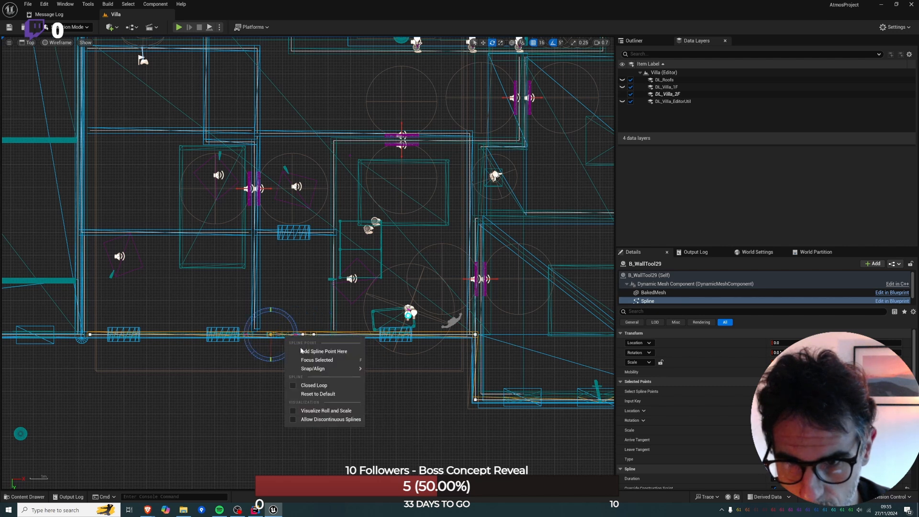
{"action": "left_click", "coordinate": [301, 350]}
Try to select the two middle spline points of the outer wall together in the top view.
{"action": "left_click_drag", "start_coordinate": [303, 340], "coordinate": [304, 340]}
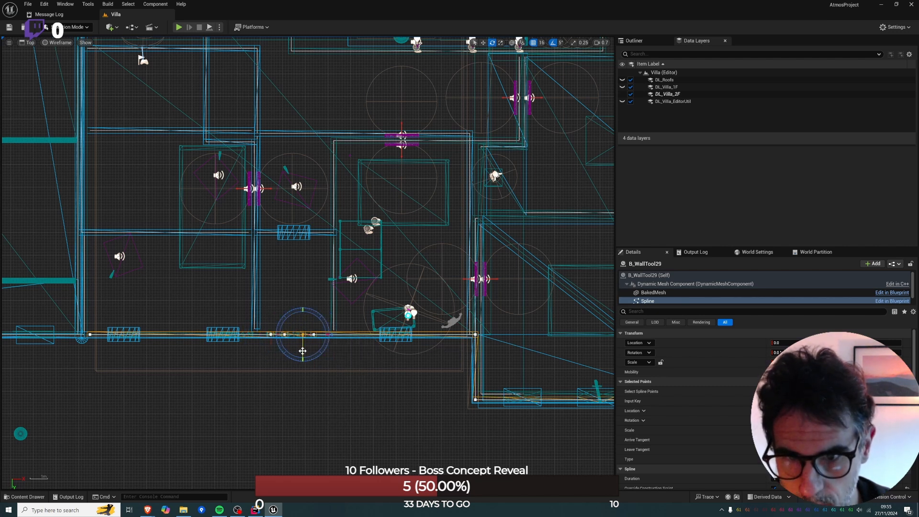
{"action": "left_click", "coordinate": [287, 333], "text": "ctrl"}
{"action": "key", "text": "ctrl+z"}
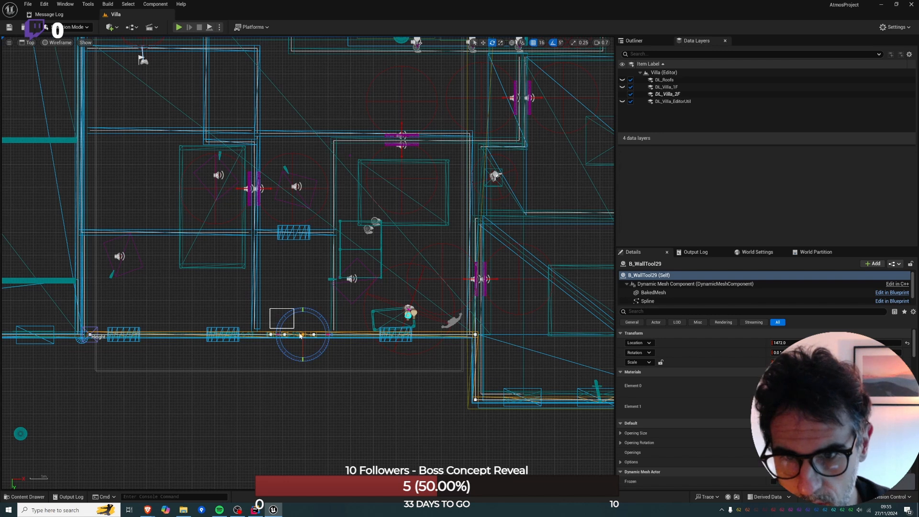
{"action": "left_click", "coordinate": [278, 312]}
{"action": "left_click_drag", "start_coordinate": [302, 345], "coordinate": [302, 344]}
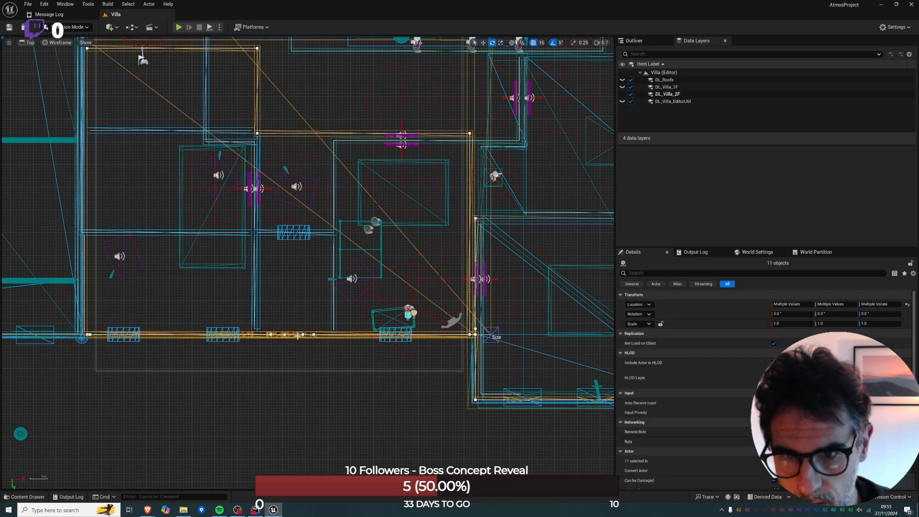
{"action": "left_click", "coordinate": [304, 341]}
{"action": "left_click", "coordinate": [304, 336]}
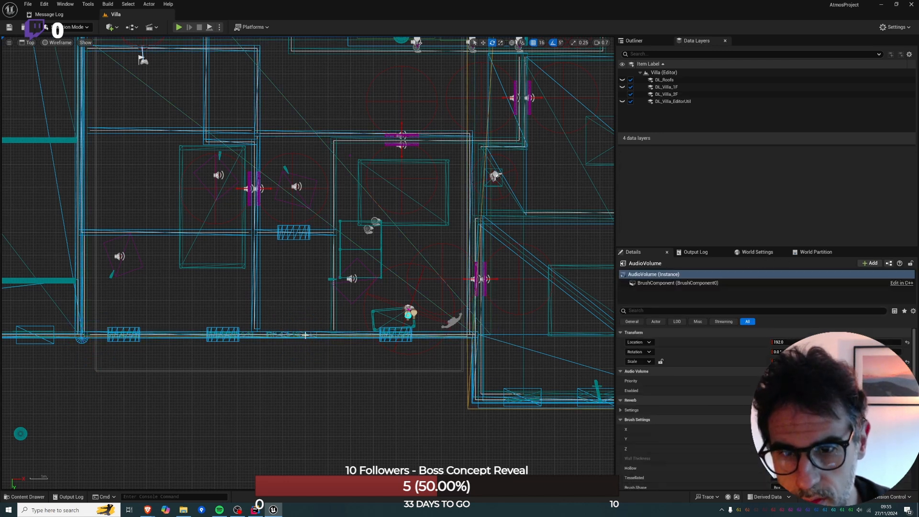
{"action": "left_click_drag", "start_coordinate": [285, 328], "coordinate": [283, 326]}
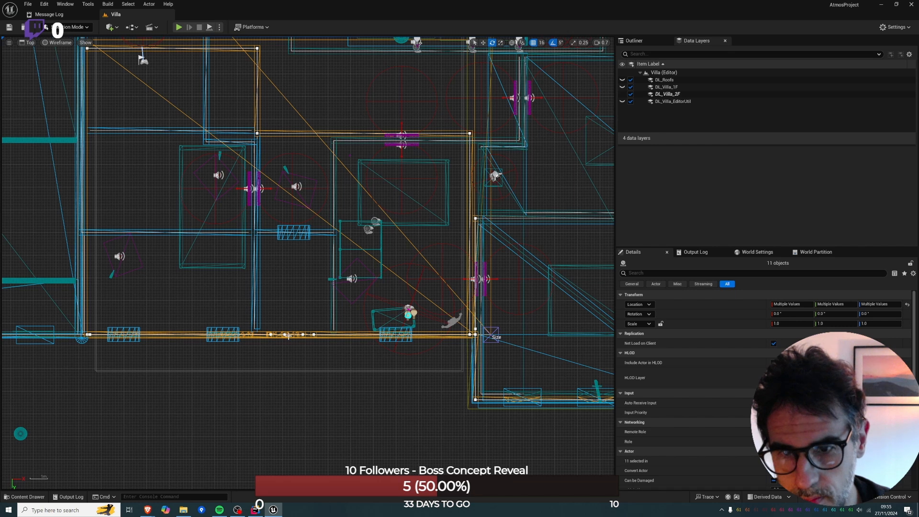
{"action": "left_click", "coordinate": [305, 334]}
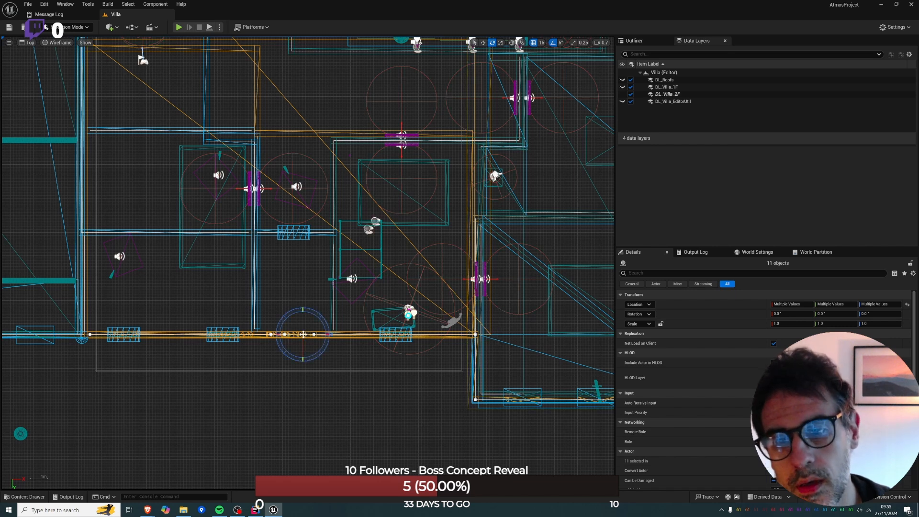
{"action": "left_click", "coordinate": [392, 334]}
{"action": "left_click", "coordinate": [351, 336]}
Select the outer wall's two middle spline points and move them inward to the corridor's new cross wall.
{"action": "key", "text": "alt+g"}
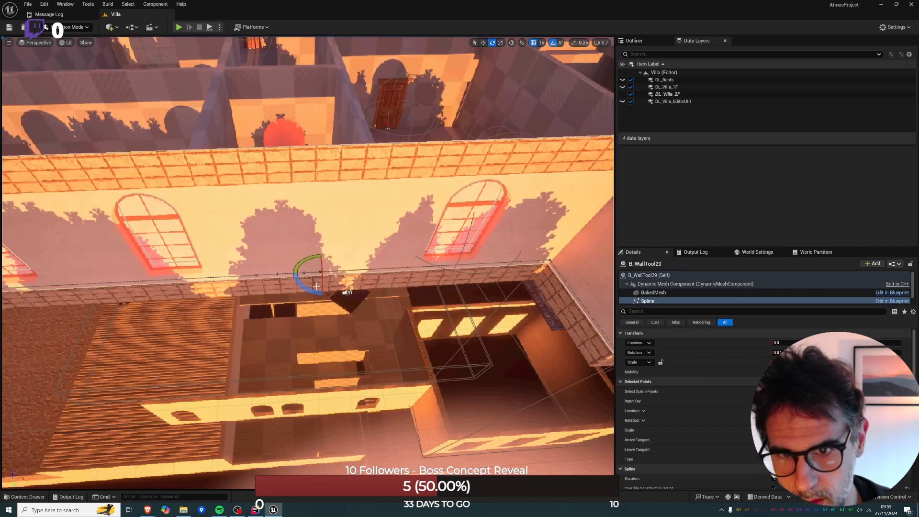
{"action": "left_click", "coordinate": [279, 275]}
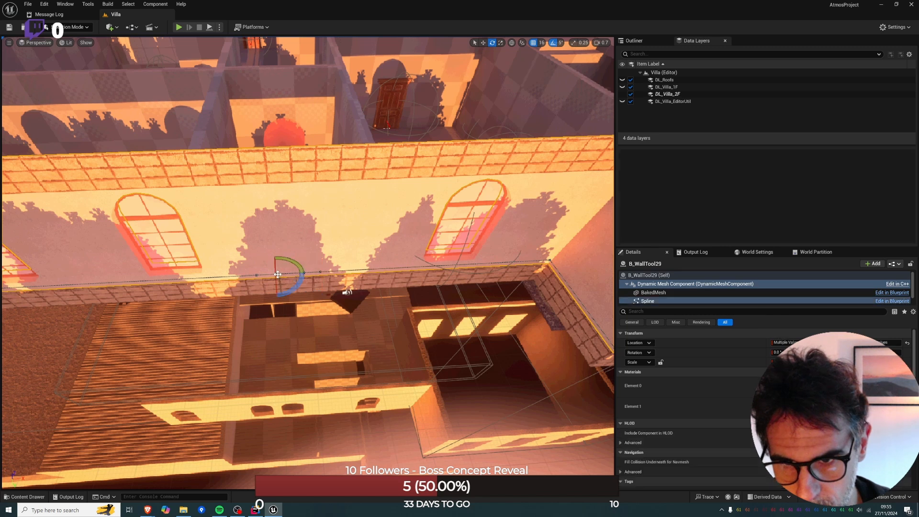
{"action": "key", "text": "alt+j"}
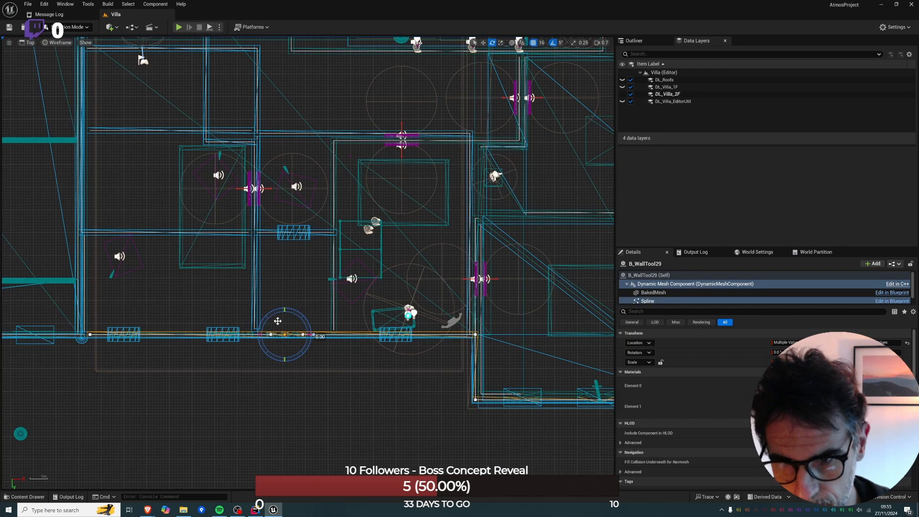
{"action": "key", "text": "w"}
{"action": "left_click_drag", "start_coordinate": [303, 346], "coordinate": [262, 251]}
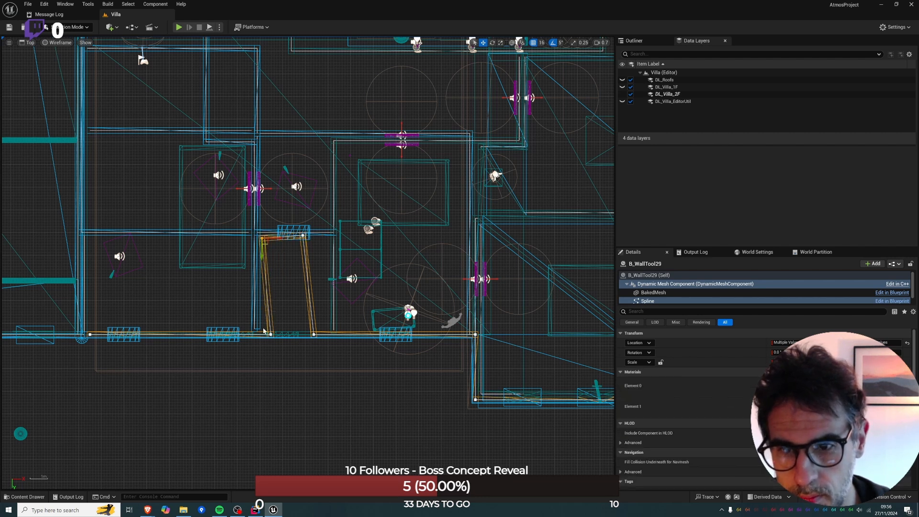
Square up the outer wall's recess by aligning its corner spline points with the corridor's two side walls.
{"action": "left_click", "coordinate": [270, 334]}
{"action": "left_click_drag", "start_coordinate": [278, 336], "coordinate": [269, 336]}
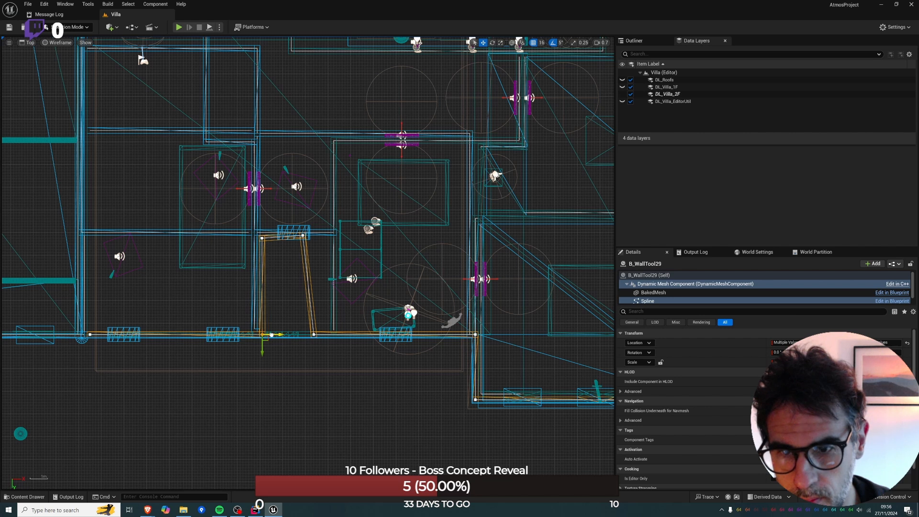
{"action": "left_click", "coordinate": [303, 236]}
{"action": "left_click_drag", "start_coordinate": [311, 236], "coordinate": [338, 239]}
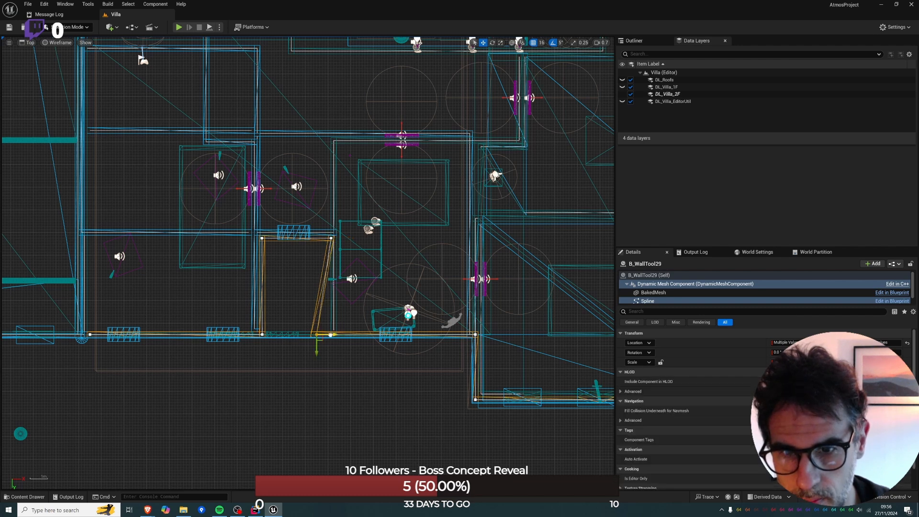
{"action": "left_click_drag", "start_coordinate": [319, 337], "coordinate": [335, 336]}
{"action": "key", "text": "alt+g"}
{"action": "right_click_drag", "start_coordinate": [335, 337], "coordinate": [507, 335]}
{"action": "key", "text": "alt+j"}
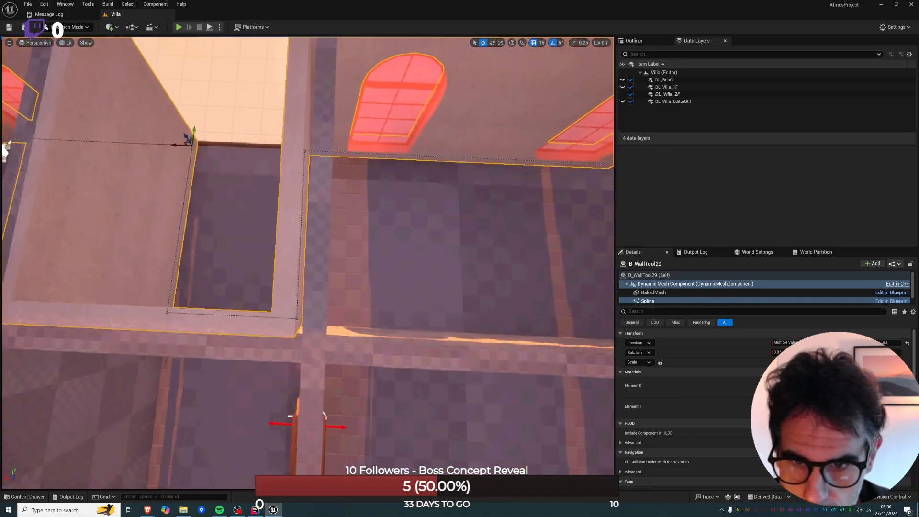
Check the recess's inner corner alignment in the top and perspective views, and set the position grid snap to 4.
{"action": "key", "text": "alt+2"}
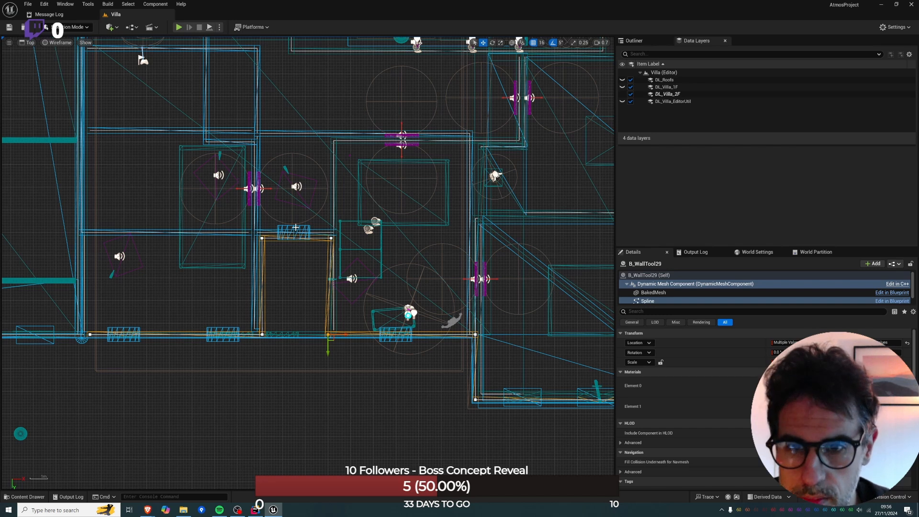
{"action": "key", "text": "alt+g"}
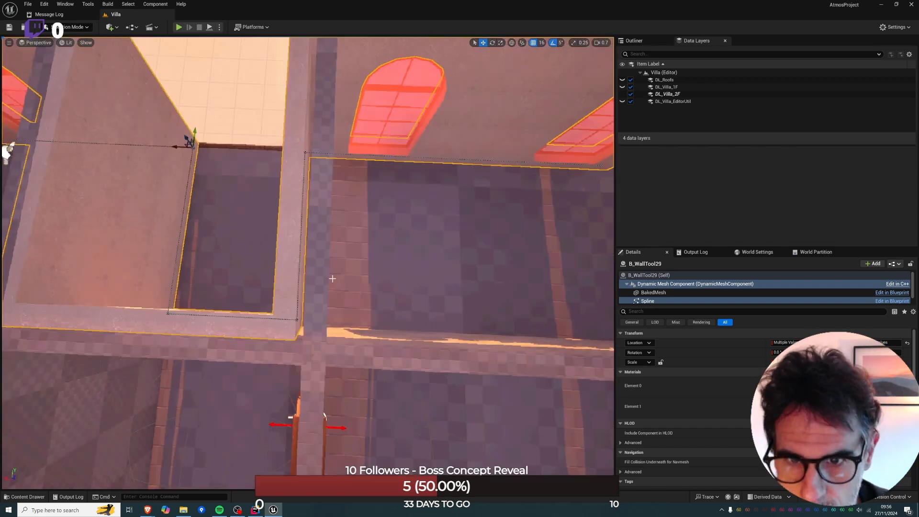
{"action": "key", "text": "alt+j"}
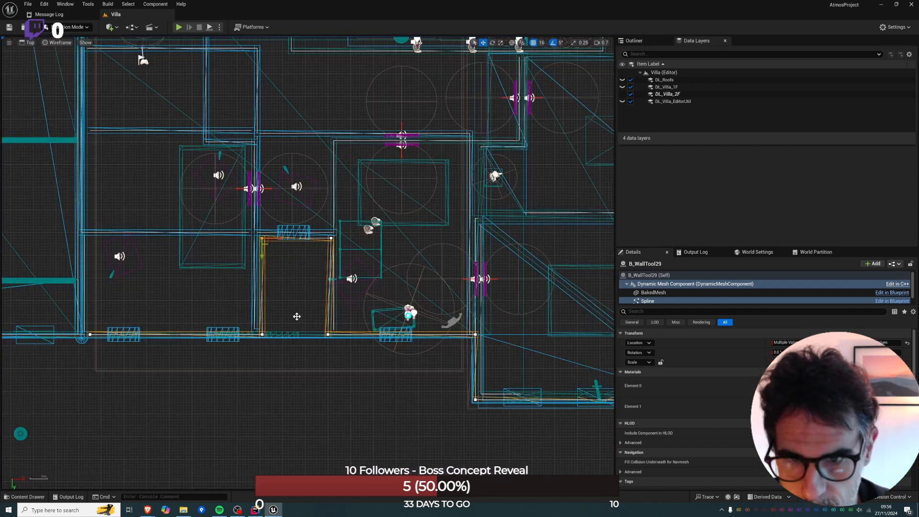
{"action": "scroll", "coordinate": [268, 324], "scroll_direction": "up", "scroll_amount": 2}
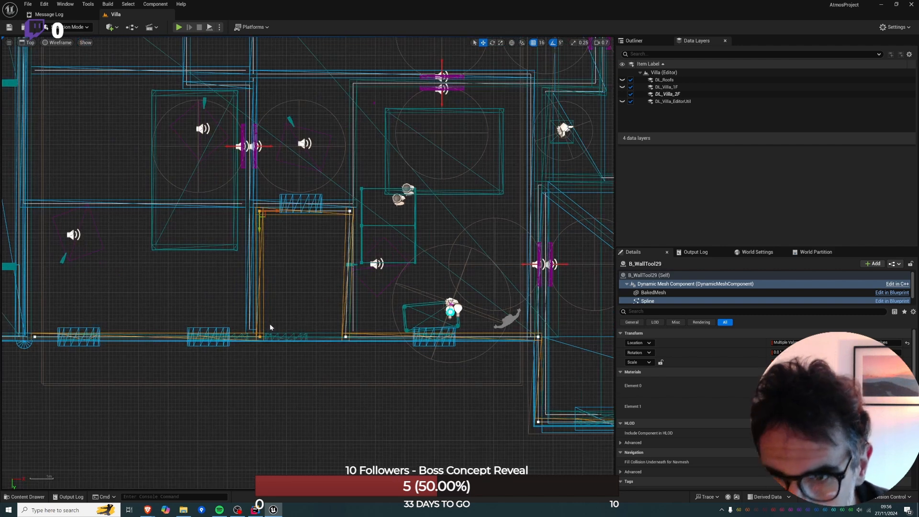
{"action": "scroll", "coordinate": [276, 233], "scroll_direction": "up", "scroll_amount": 1}
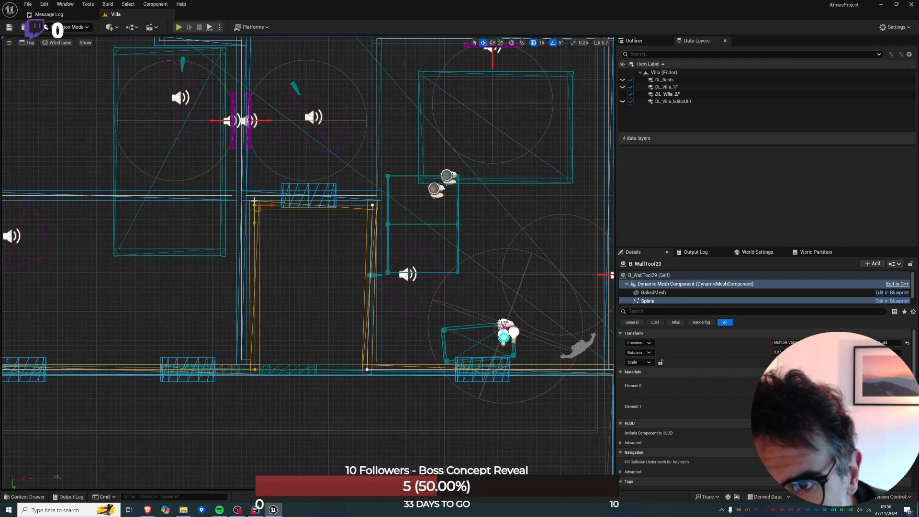
{"action": "key", "text": "alt+g"}
{"action": "left_click_drag", "start_coordinate": [252, 196], "coordinate": [325, 295], "text": "alt"}
{"action": "key", "text": "bracketleft"}
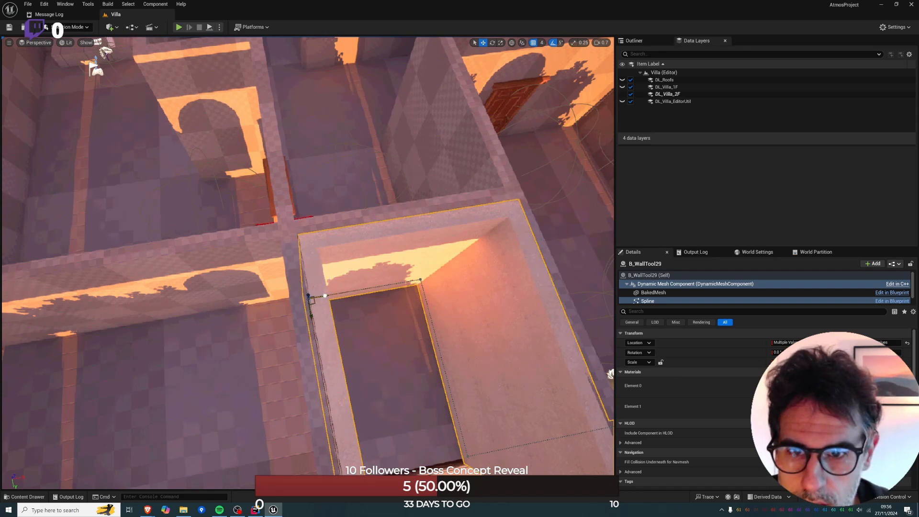
{"action": "right_click_drag", "start_coordinate": [471, 179], "coordinate": [517, 180]}
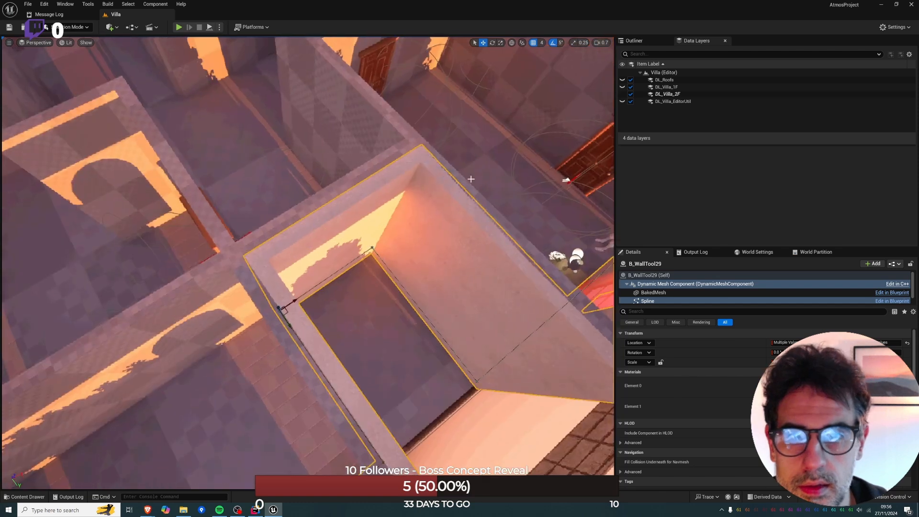
Straighten the recess's second side by nudging its inner and outer corner spline points into line with each other.
{"action": "left_click", "coordinate": [372, 248]}
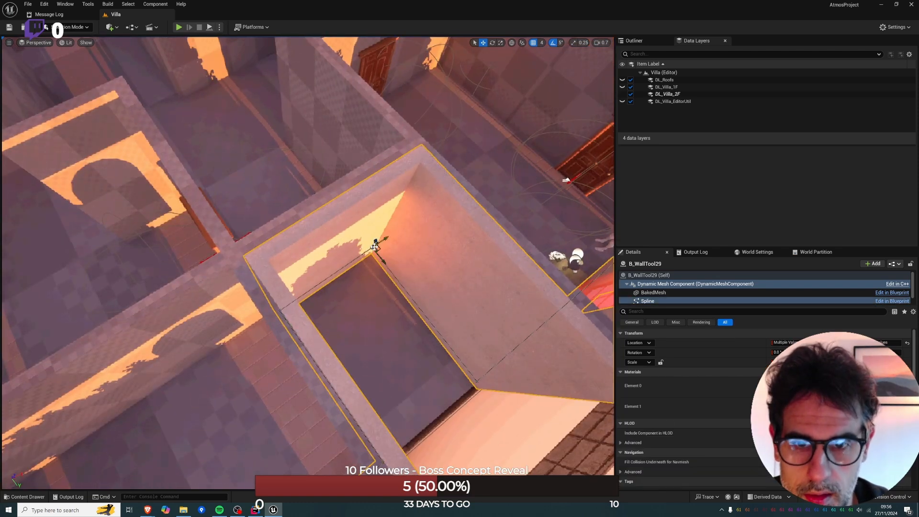
{"action": "key", "text": "alt+j"}
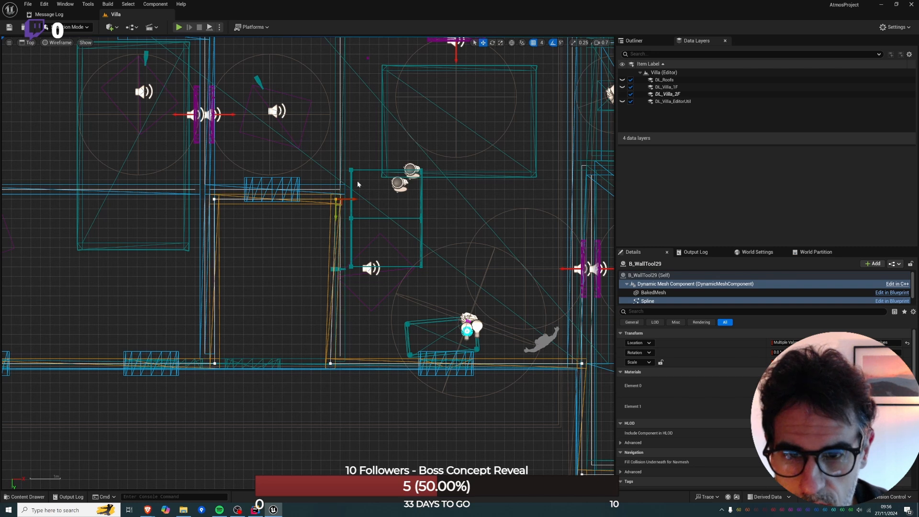
{"action": "key", "text": "alt+g"}
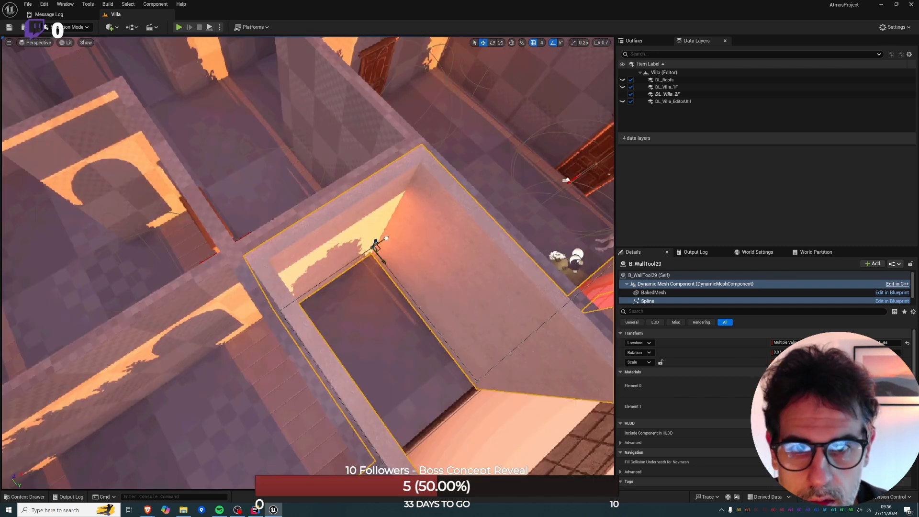
{"action": "left_click_drag", "start_coordinate": [386, 238], "coordinate": [382, 239]}
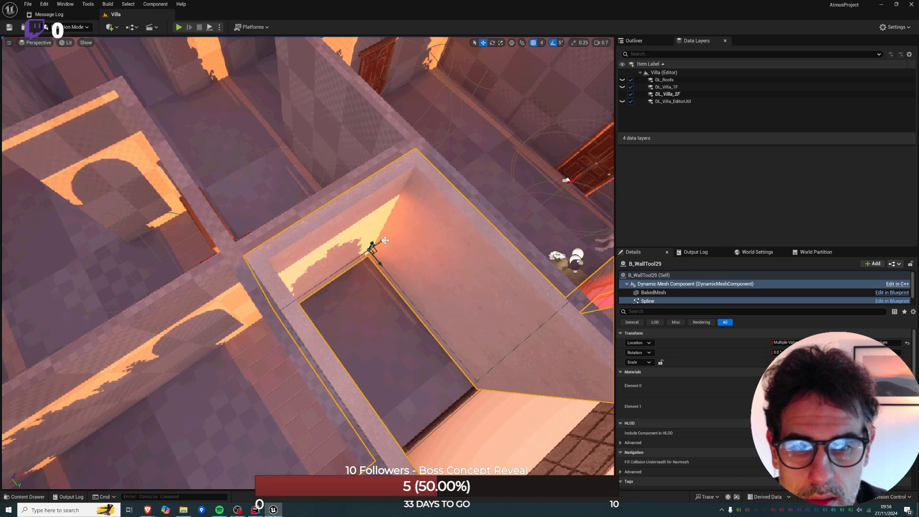
{"action": "right_click_drag", "start_coordinate": [384, 240], "coordinate": [342, 340]}
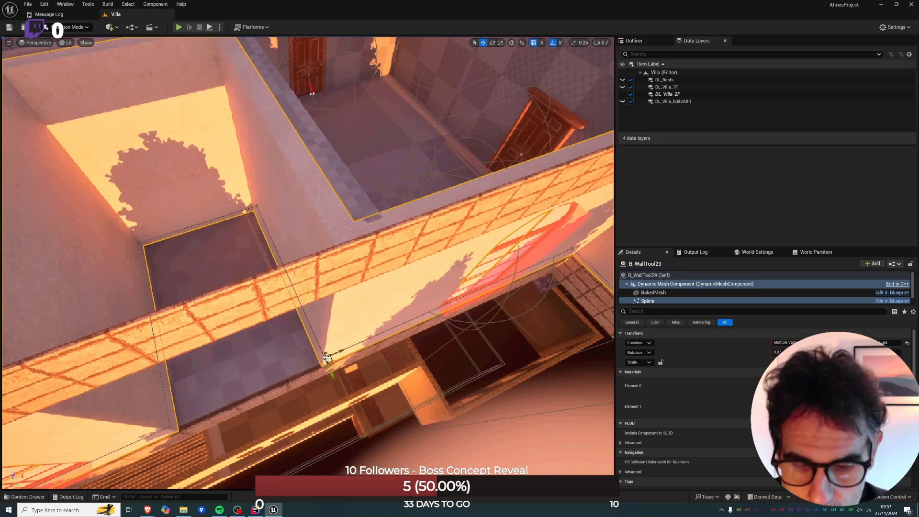
{"action": "key", "text": "alt+j"}
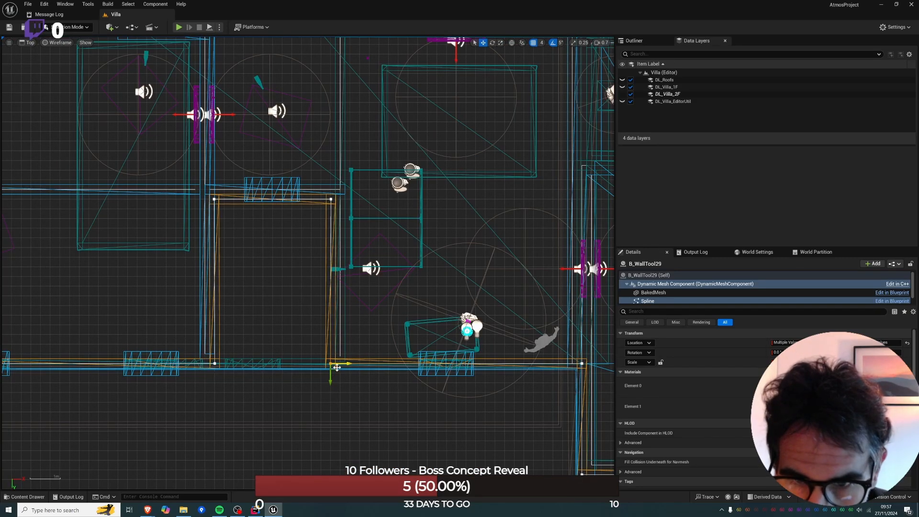
{"action": "left_click_drag", "start_coordinate": [343, 364], "coordinate": [342, 364]}
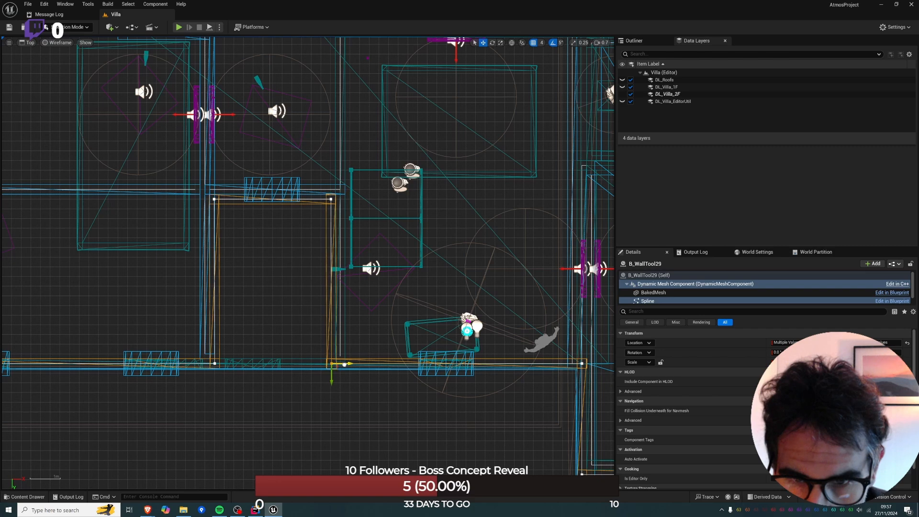
Select the brick trim running along the top of the outer wall and start a PolyGroup Edit on it in Modeling mode.
{"action": "key", "text": "alt+g"}
{"action": "mouse_move", "coordinate": [279, 89]}
{"action": "right_mouse_down"}
{"action": "mouse_move", "coordinate": [263, 91]}
{"action": "mouse_move", "coordinate": [253, 63]}
{"action": "mouse_move", "coordinate": [279, 89]}
{"action": "right_mouse_up"}
{"action": "left_click", "coordinate": [278, 90]}
{"action": "mouse_move", "coordinate": [316, 192]}
{"action": "right_mouse_down"}
{"action": "mouse_move", "coordinate": [297, 194]}
{"action": "mouse_move", "coordinate": [292, 206]}
{"action": "mouse_move", "coordinate": [315, 193]}
{"action": "right_mouse_up"}
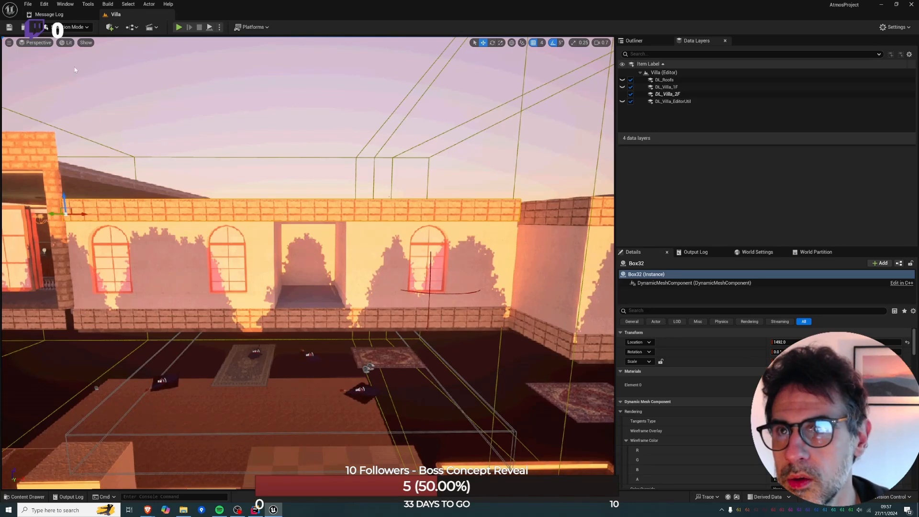
{"action": "key", "text": "shift+5"}
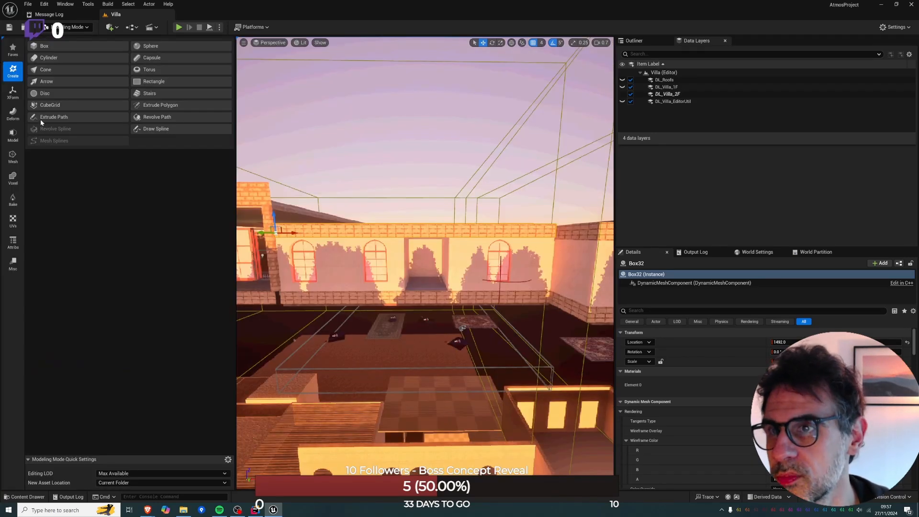
{"action": "left_click", "coordinate": [13, 136]}
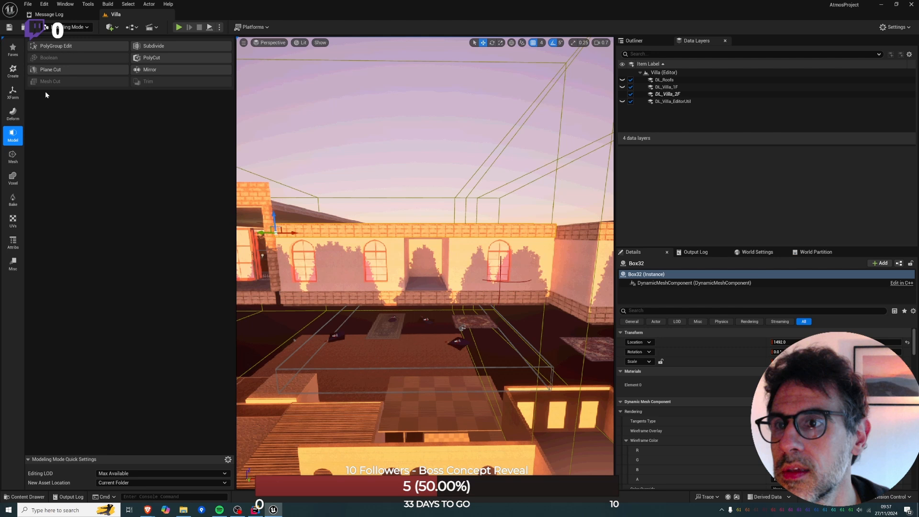
{"action": "left_click", "coordinate": [52, 46]}
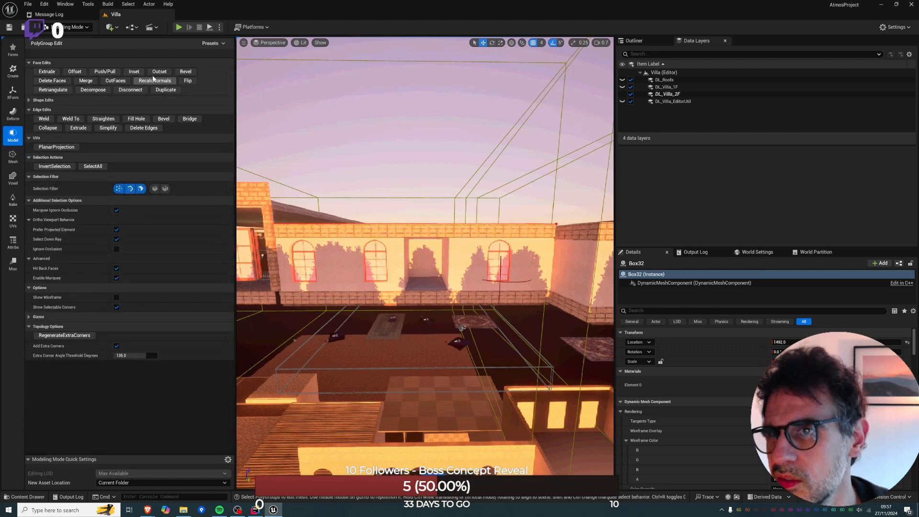
Insert two edge loops across the brick trim, one at each side of the recess opening, using Plane Cut insertion.
{"action": "left_click", "coordinate": [30, 100]}
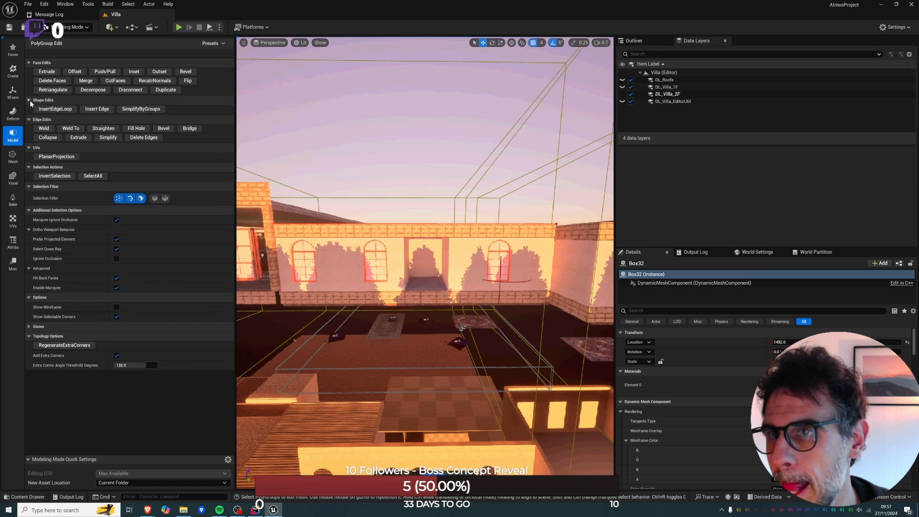
{"action": "left_click", "coordinate": [55, 109]}
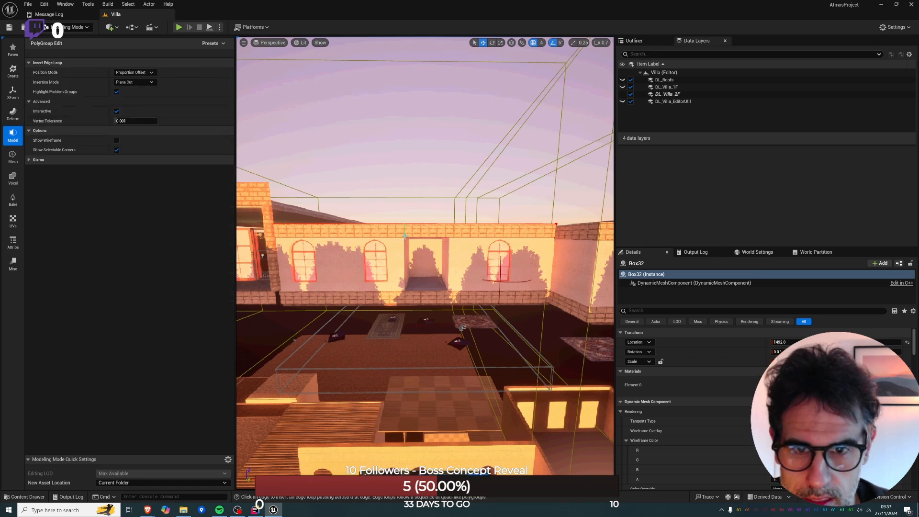
{"action": "key", "text": "w"}
{"action": "right_click_drag", "start_coordinate": [405, 235], "coordinate": [405, 236]}
{"action": "key", "text": "a"}
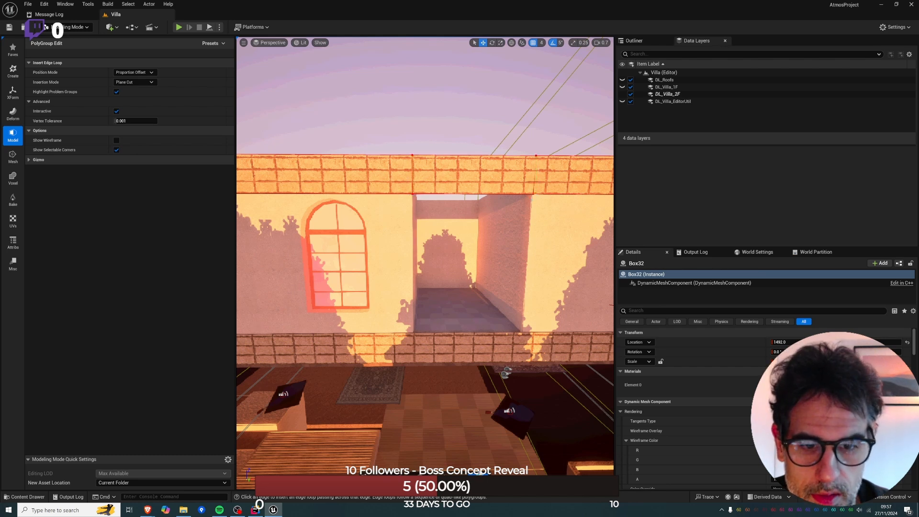
{"action": "key", "text": "Escape"}
Delete the front and remaining faces of the brick trim section that spans the recess opening.
{"action": "left_click", "coordinate": [461, 179]}
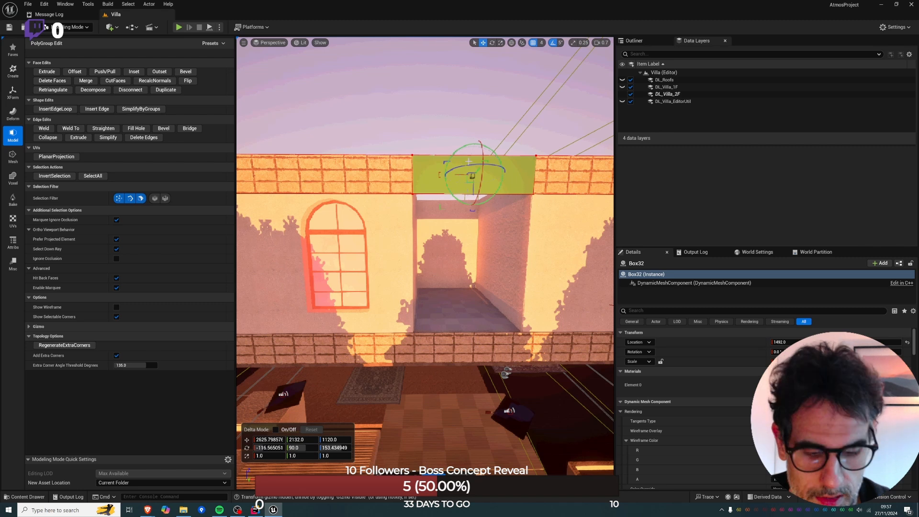
{"action": "key", "text": "Delete"}
{"action": "left_click_drag", "start_coordinate": [417, 136], "coordinate": [468, 225]}
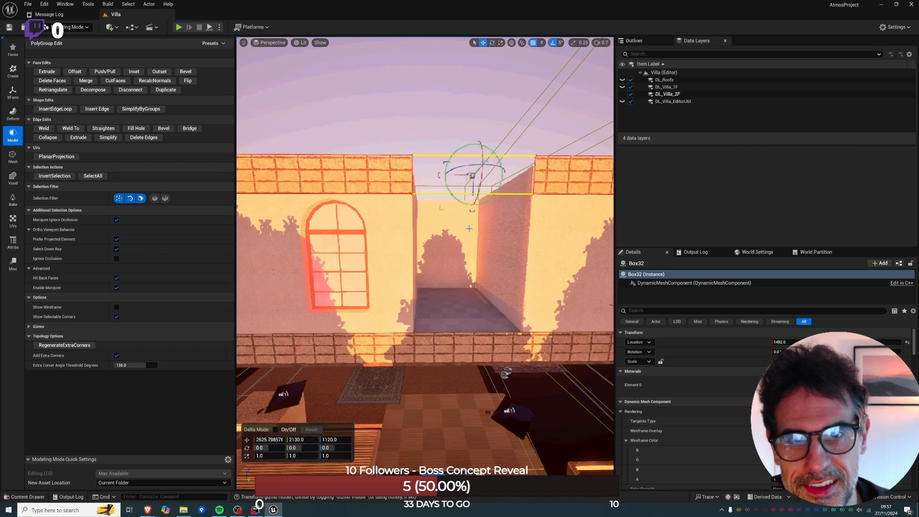
{"action": "key", "text": "Delete"}
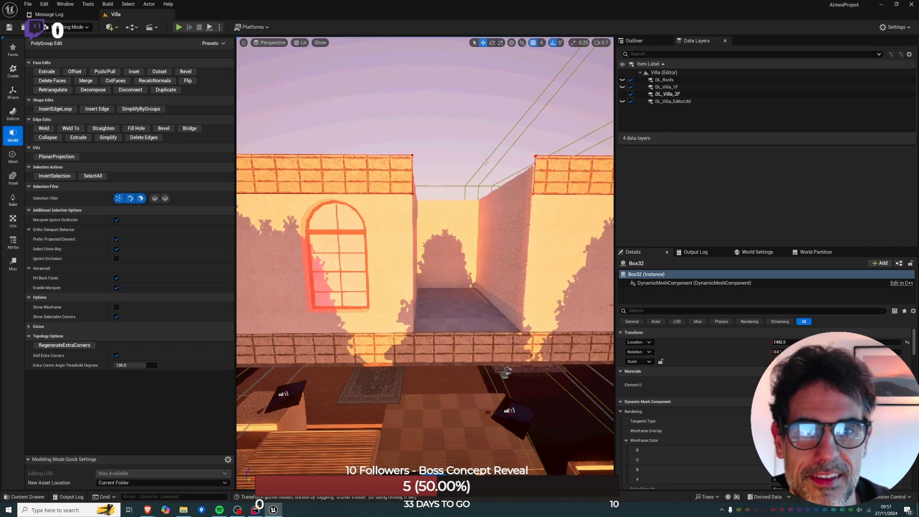
Close the brick trim's two open cut ends beside the recess with Fill Hole.
{"action": "right_click_drag", "start_coordinate": [485, 163], "coordinate": [369, 175]}
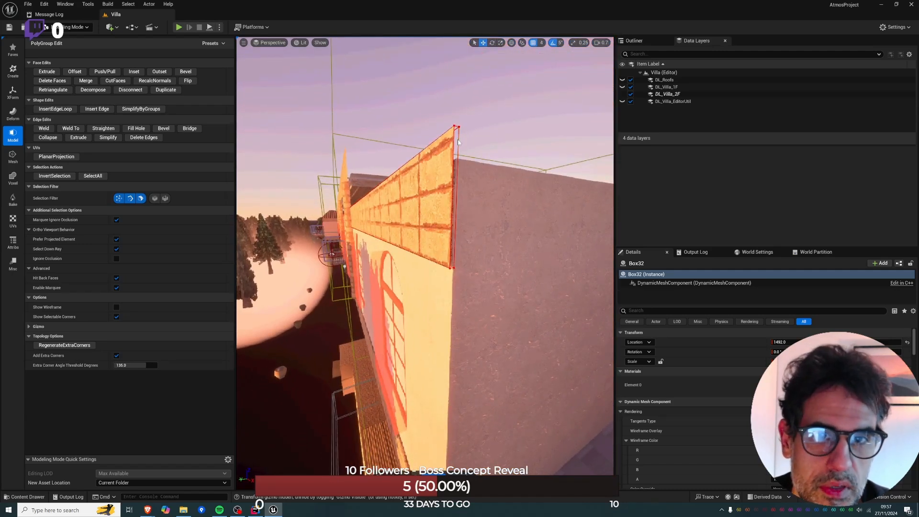
{"action": "left_click", "coordinate": [458, 142]}
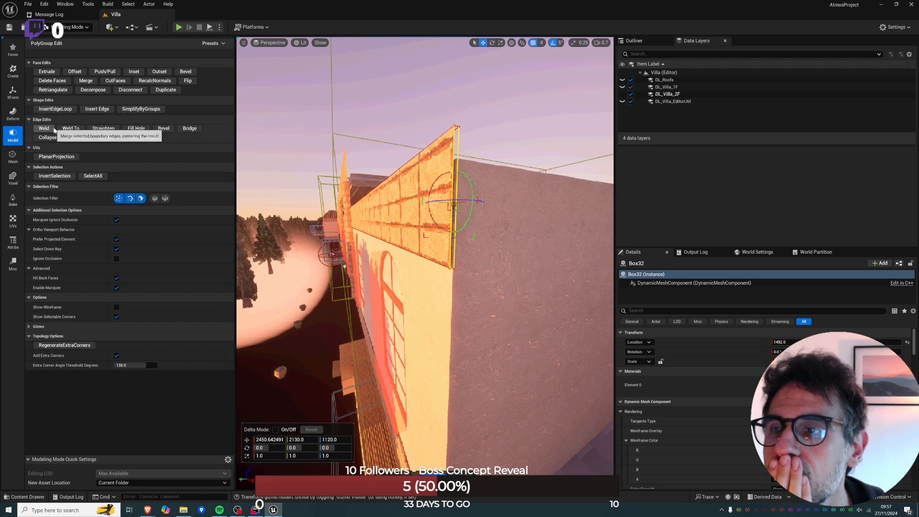
{"action": "left_click", "coordinate": [134, 131]}
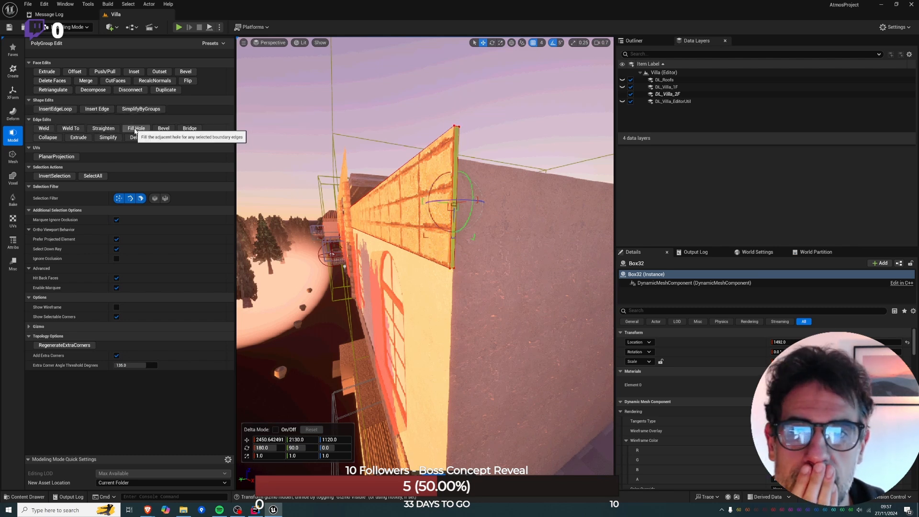
{"action": "right_click_drag", "start_coordinate": [435, 192], "coordinate": [605, 161]}
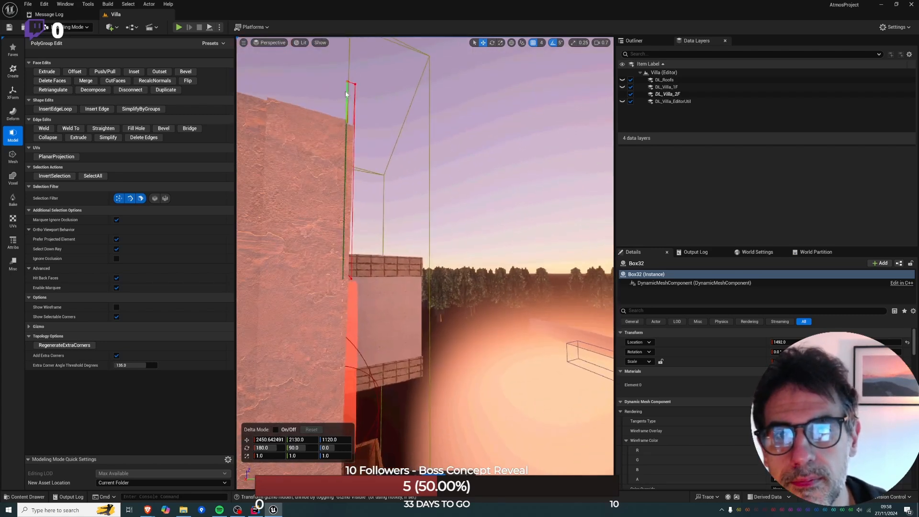
{"action": "left_click", "coordinate": [355, 96]}
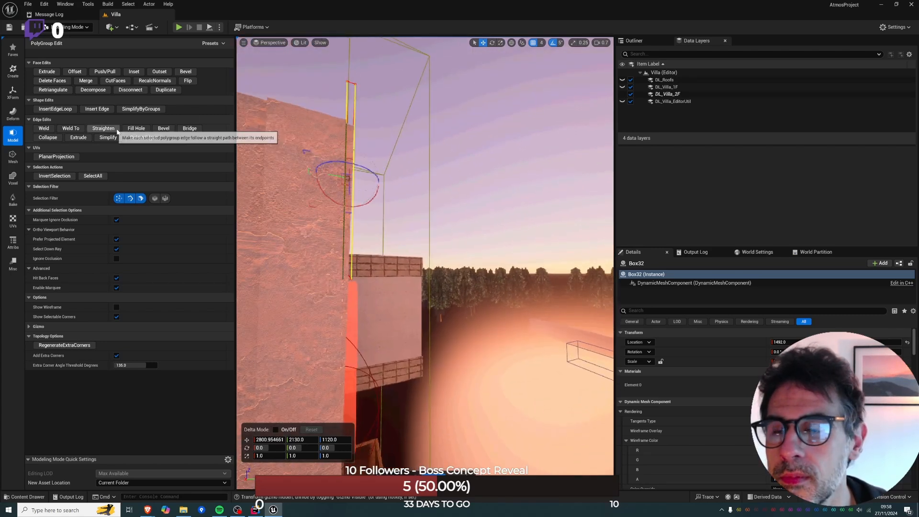
{"action": "left_click", "coordinate": [136, 129]}
Return to Selection mode and select the red arched wall cutter in the corridor's cross wall.
{"action": "right_click_drag", "start_coordinate": [429, 165], "coordinate": [278, 227]}
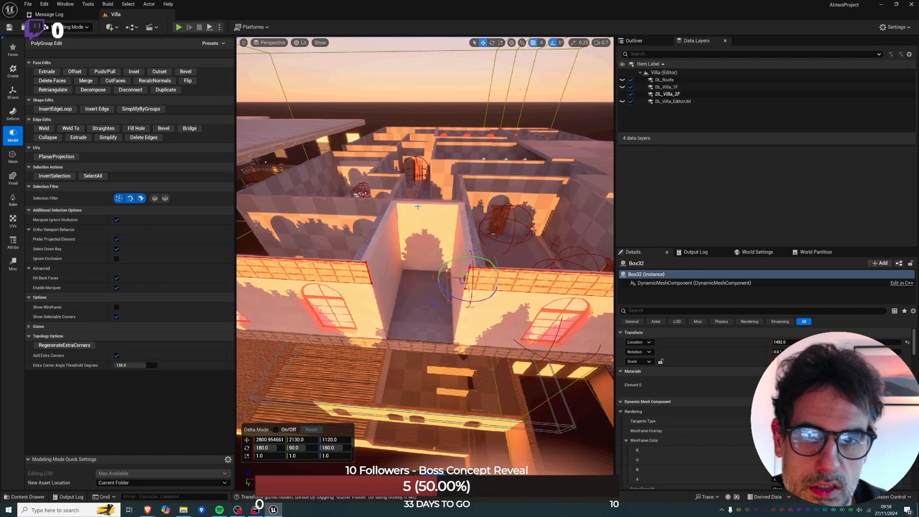
{"action": "right_click_drag", "start_coordinate": [425, 263], "coordinate": [431, 287]}
{"action": "key", "text": "w"}
{"action": "key", "text": "s"}
{"action": "right_click_drag", "start_coordinate": [537, 282], "coordinate": [576, 285]}
{"action": "left_click", "coordinate": [72, 26]}
{"action": "left_click", "coordinate": [77, 39]}
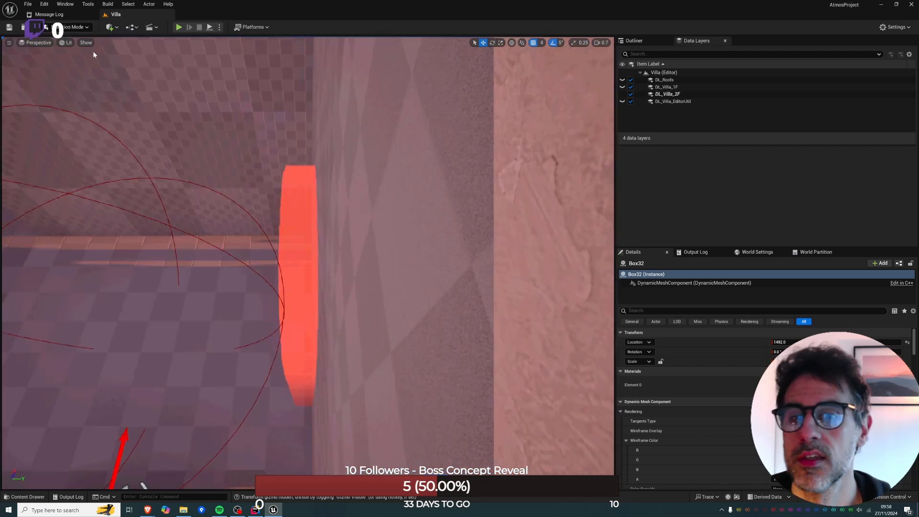
{"action": "left_click", "coordinate": [341, 306]}
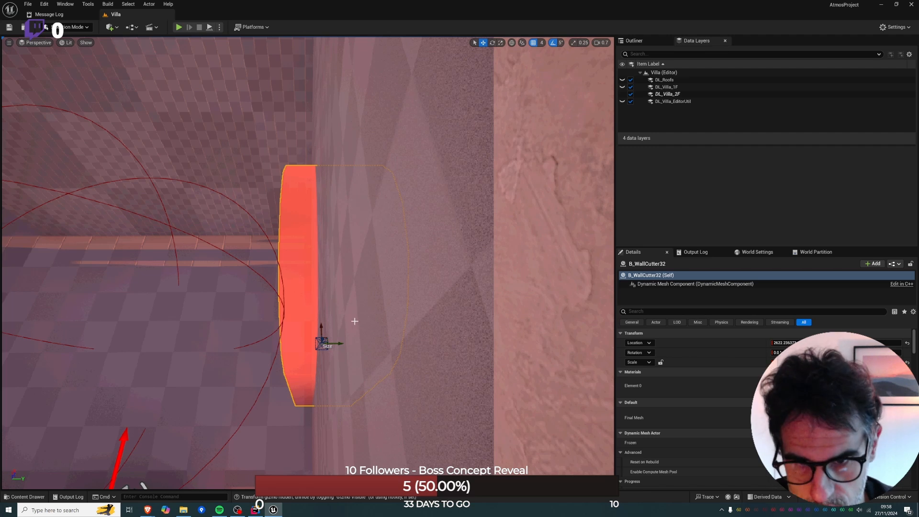
Scale the arched wall cutter along its depth so it passes through both the cross wall and the recessed outer wall.
{"action": "left_click_drag", "start_coordinate": [337, 344], "coordinate": [355, 343]}
{"action": "key", "text": "d"}
{"action": "right_click_drag", "start_coordinate": [354, 343], "coordinate": [359, 384]}
{"action": "key", "text": "a"}
{"action": "key", "text": "s"}
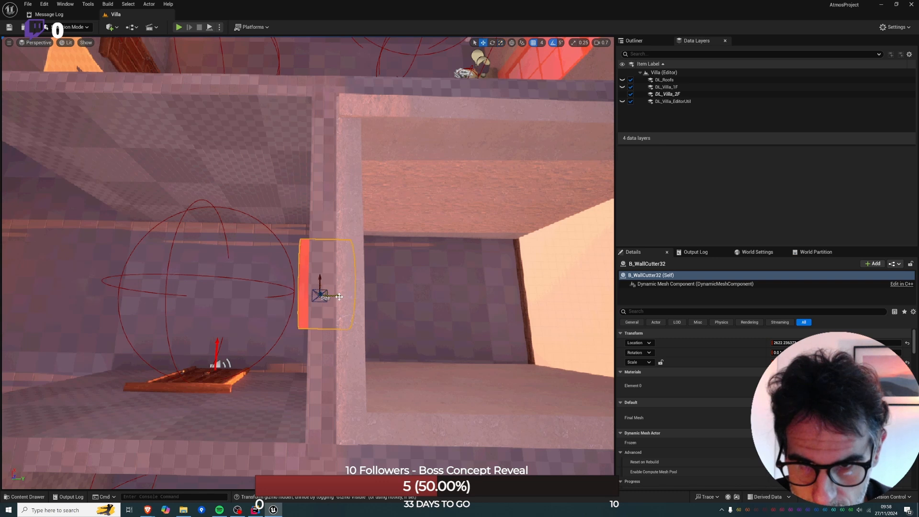
{"action": "left_click_drag", "start_coordinate": [343, 295], "coordinate": [351, 296]}
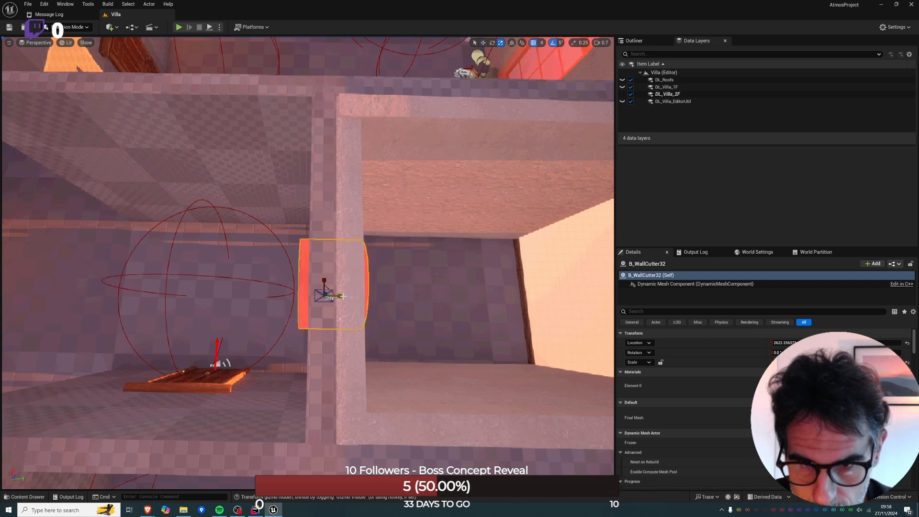
{"action": "key", "text": "d"}
{"action": "right_click_drag", "start_coordinate": [350, 296], "coordinate": [407, 263]}
{"action": "key", "text": "a"}
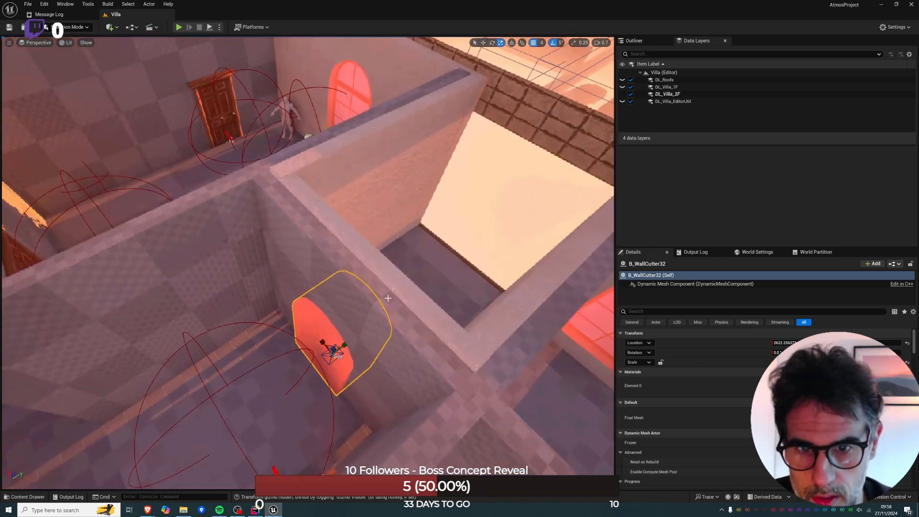
Rebuild the corridor's cross wall and the recessed outer wall together so the deepened arched cutter opens both.
{"action": "left_click", "coordinate": [391, 305]}
{"action": "left_click", "coordinate": [419, 303], "text": "ctrl"}
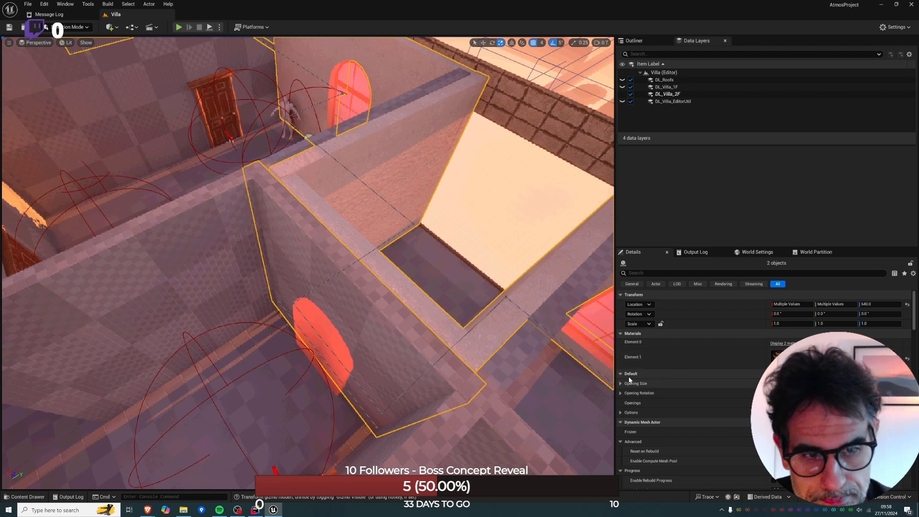
{"action": "left_click", "coordinate": [636, 272]}
{"action": "type", "text": "build"}
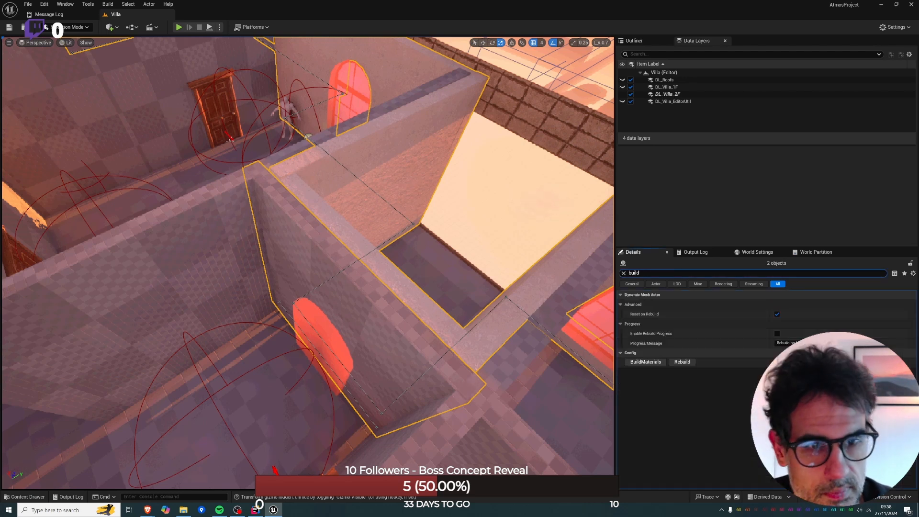
{"action": "left_click", "coordinate": [681, 362]}
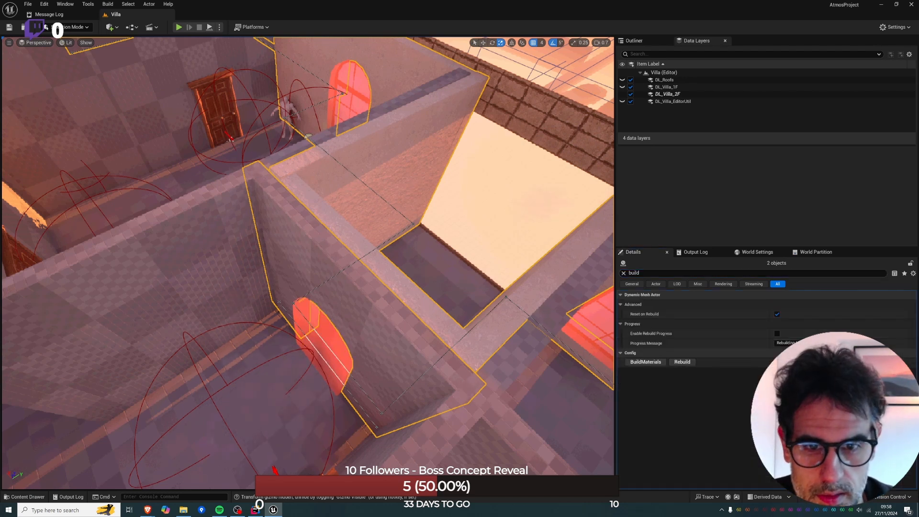
{"action": "key", "text": "Escape"}
{"action": "left_click", "coordinate": [346, 243]}
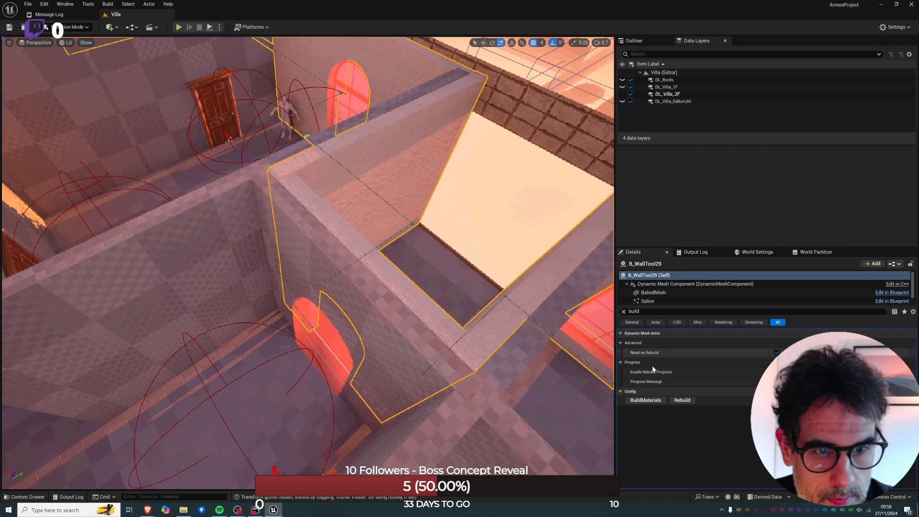
Select the upper brick trim spanning the outside of the recess and open it in PolyGroup Edit.
{"action": "mouse_move", "coordinate": [345, 243]}
{"action": "right_mouse_down"}
{"action": "mouse_move", "coordinate": [287, 237]}
{"action": "mouse_move", "coordinate": [254, 187]}
{"action": "mouse_move", "coordinate": [341, 216]}
{"action": "mouse_move", "coordinate": [333, 184]}
{"action": "mouse_move", "coordinate": [376, 177]}
{"action": "mouse_move", "coordinate": [380, 215]}
{"action": "mouse_move", "coordinate": [469, 184]}
{"action": "mouse_move", "coordinate": [421, 215]}
{"action": "mouse_move", "coordinate": [316, 220]}
{"action": "mouse_move", "coordinate": [343, 228]}
{"action": "right_mouse_up"}
{"action": "key", "text": "g"}
{"action": "key", "text": "w"}
{"action": "key", "text": "s"}
{"action": "key", "text": "e"}
{"action": "key", "text": "w"}
{"action": "key", "text": "a"}
{"action": "left_click", "coordinate": [343, 271]}
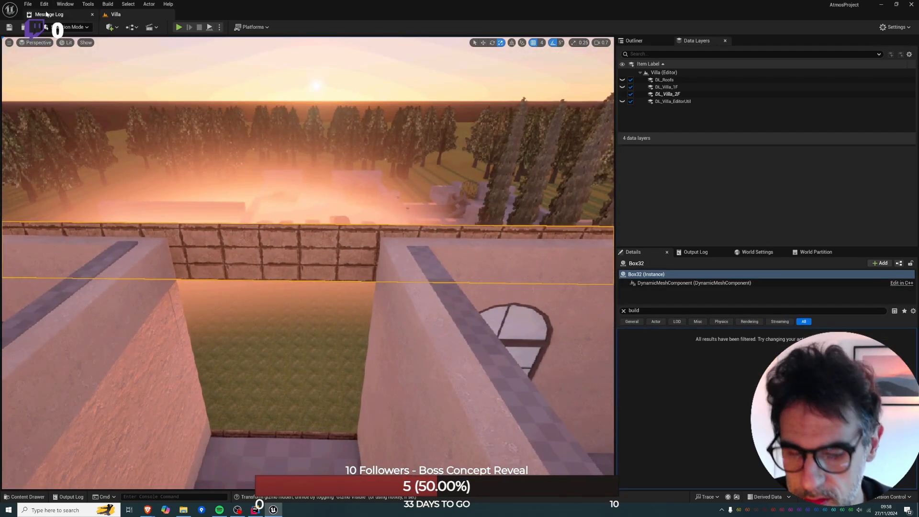
{"action": "key", "text": "shift+5"}
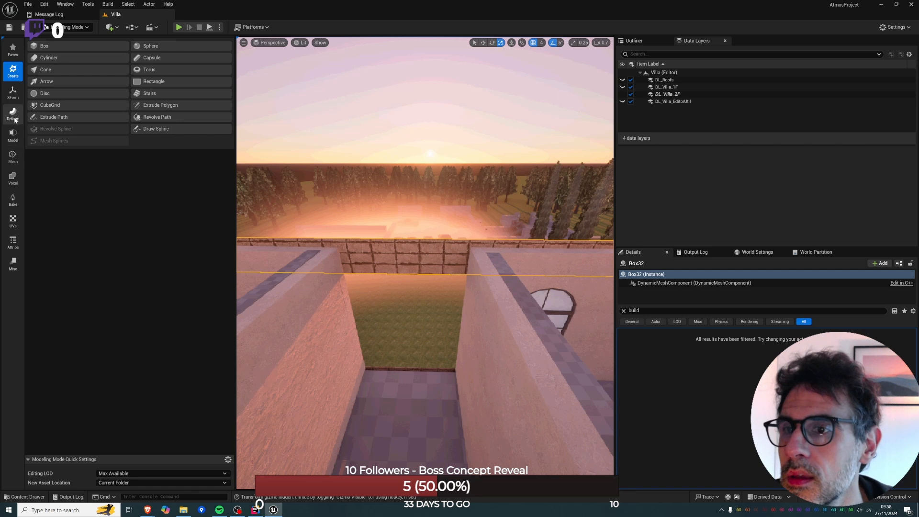
{"action": "left_click", "coordinate": [13, 92]}
{"action": "left_click", "coordinate": [15, 134]}
{"action": "left_click", "coordinate": [72, 43]}
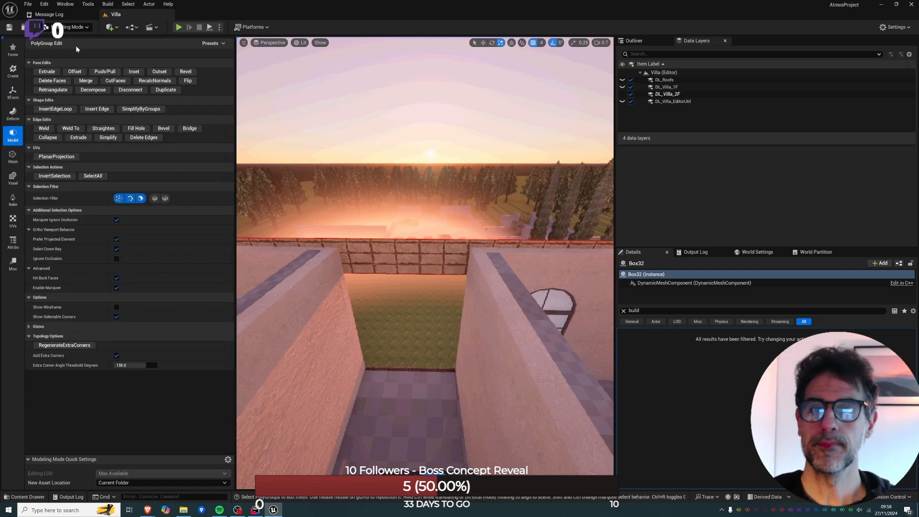
{"action": "left_click", "coordinate": [463, 252]}
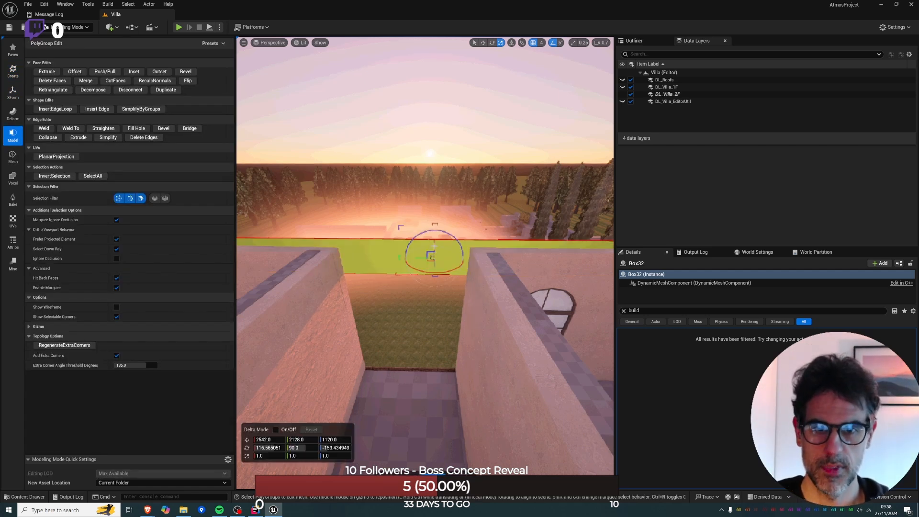
Select the upper trim's far end and, with 16-unit grid snapping in top view, move it to X 2400 at the recess edge.
{"action": "key", "text": "w"}
{"action": "right_click_drag", "start_coordinate": [434, 246], "coordinate": [575, 219]}
{"action": "key", "text": "s"}
{"action": "key", "text": "w"}
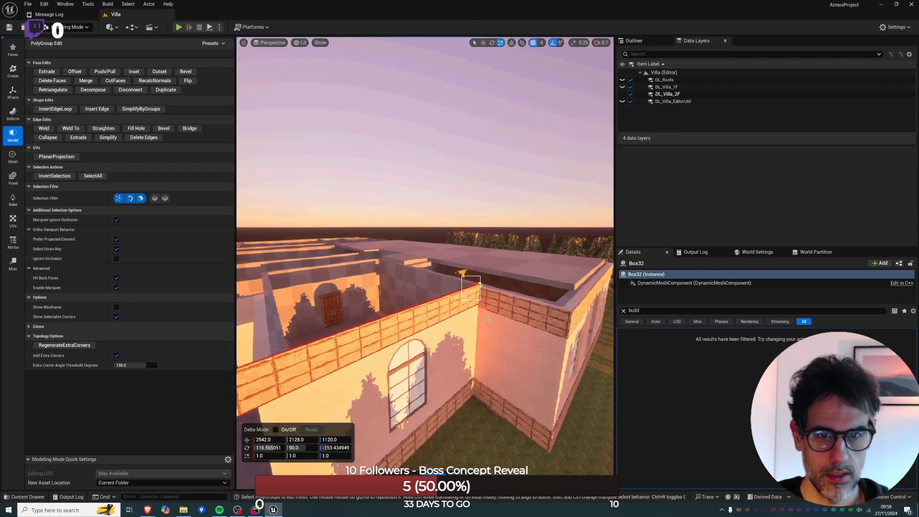
{"action": "left_click_drag", "start_coordinate": [488, 319], "coordinate": [490, 320]}
{"action": "right_click_drag", "start_coordinate": [490, 320], "coordinate": [400, 316]}
{"action": "key", "text": "s"}
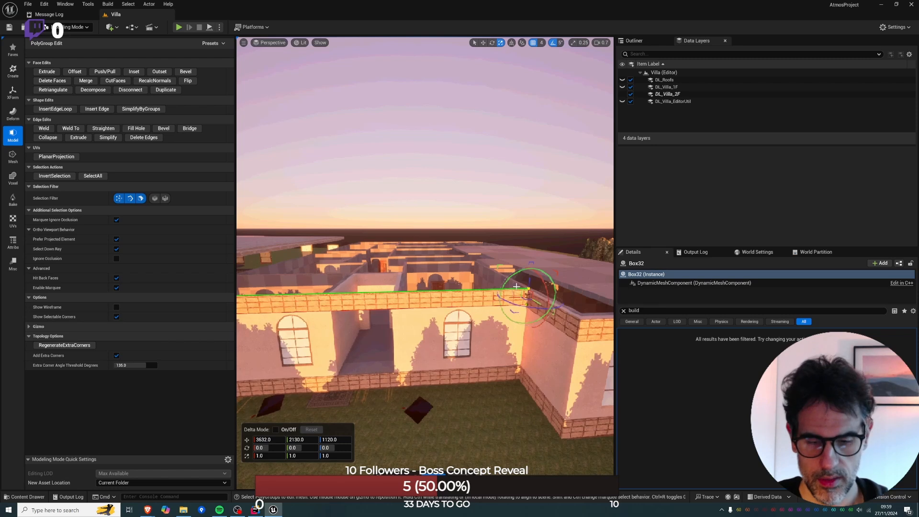
{"action": "key", "text": "alt+j"}
{"action": "scroll", "coordinate": [473, 300], "scroll_direction": "down", "scroll_amount": 4}
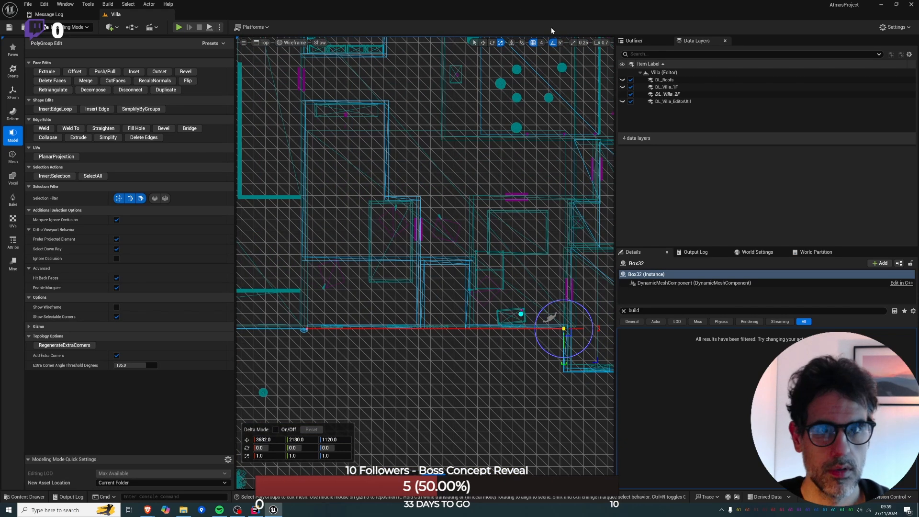
{"action": "left_click", "coordinate": [540, 42]}
{"action": "left_click", "coordinate": [556, 98]}
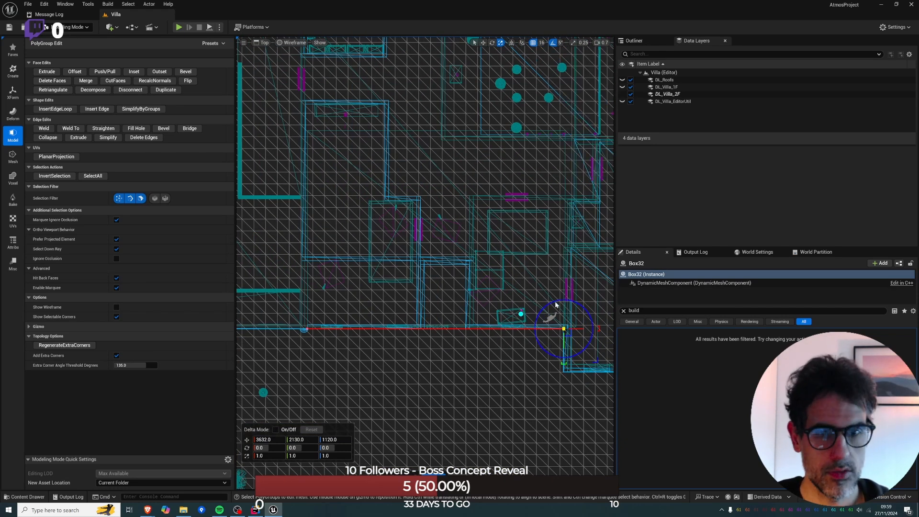
{"action": "left_click_drag", "start_coordinate": [439, 325], "coordinate": [428, 322]}
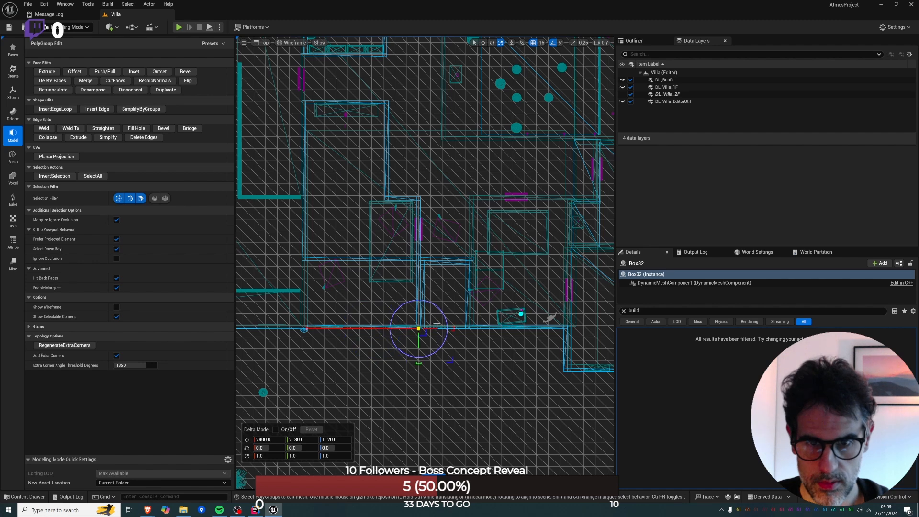
{"action": "key", "text": "Return"}
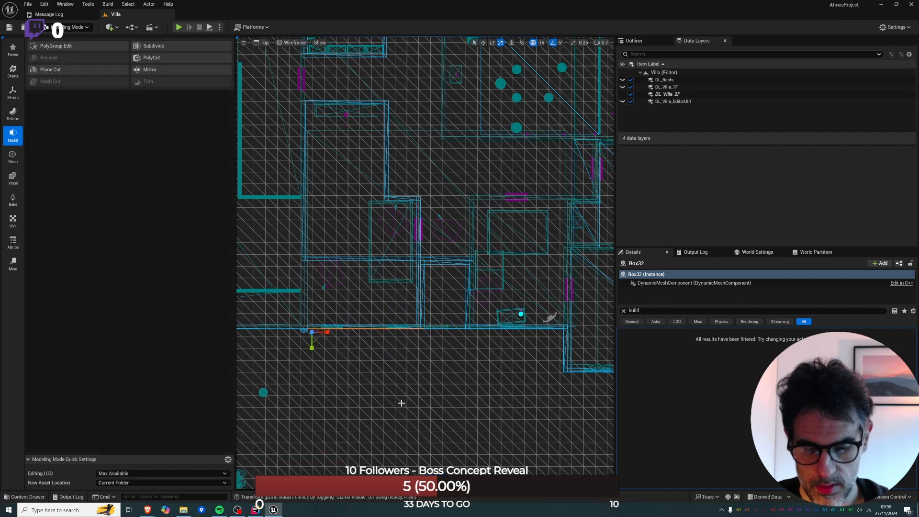
In Selection mode, duplicate the shortened upper trim and slide the copy along the wall to start at the recess's opposite edge.
{"action": "key", "text": "alt+g"}
{"action": "key", "text": "s"}
{"action": "right_click_drag", "start_coordinate": [425, 264], "coordinate": [402, 263]}
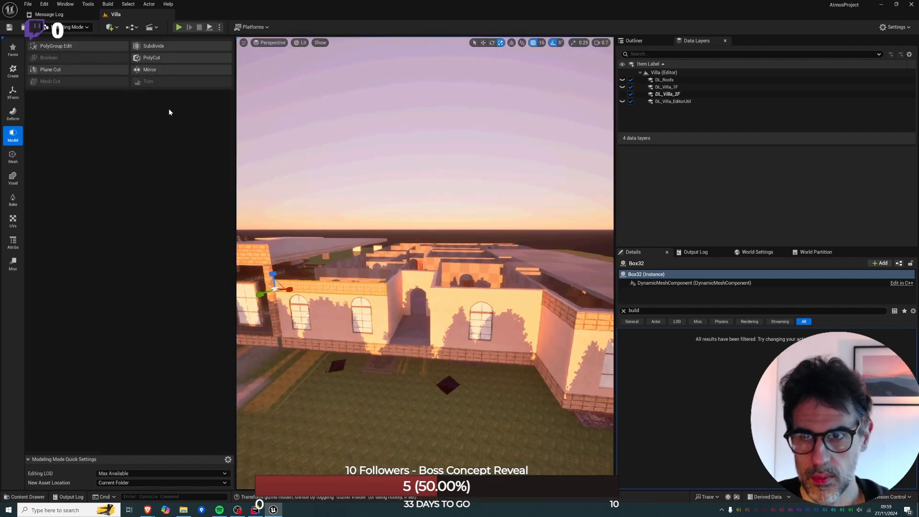
{"action": "left_click", "coordinate": [86, 28]}
{"action": "left_click", "coordinate": [88, 42]}
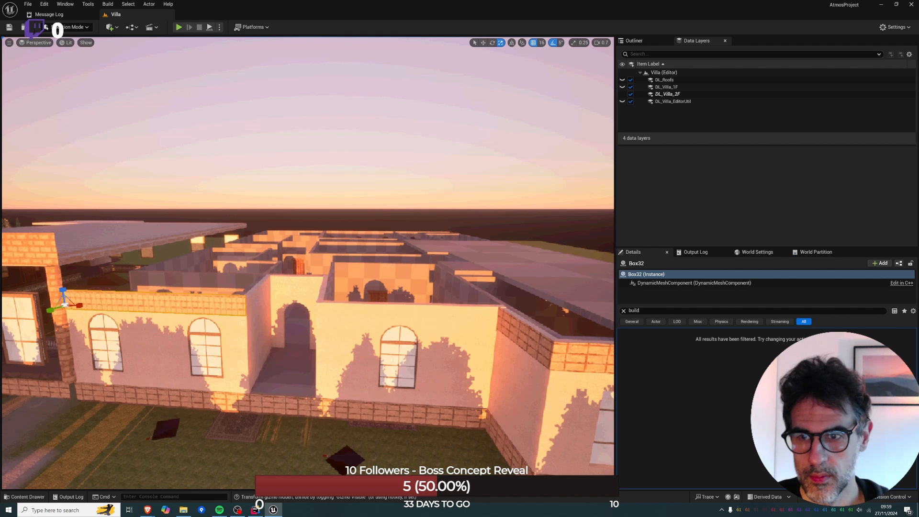
{"action": "key", "text": "w"}
{"action": "left_click", "coordinate": [337, 314]}
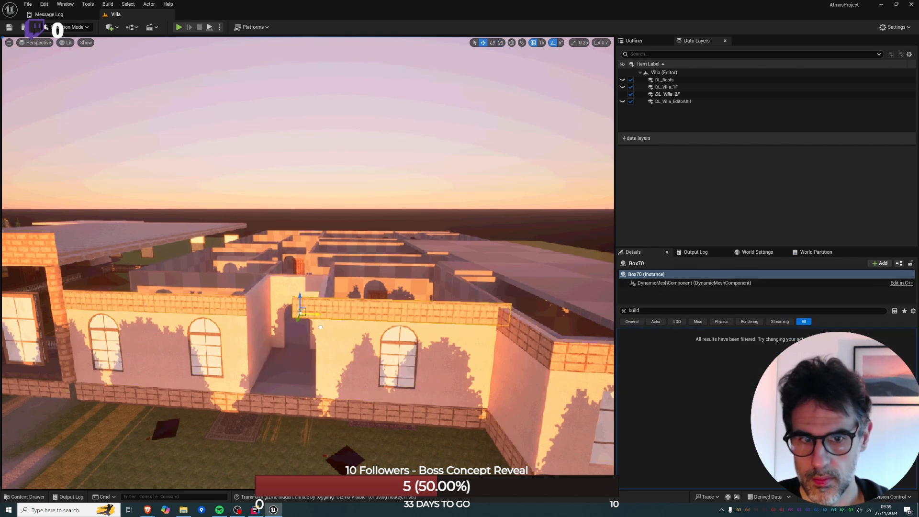
{"action": "left_click_drag", "start_coordinate": [343, 331], "coordinate": [343, 334]}
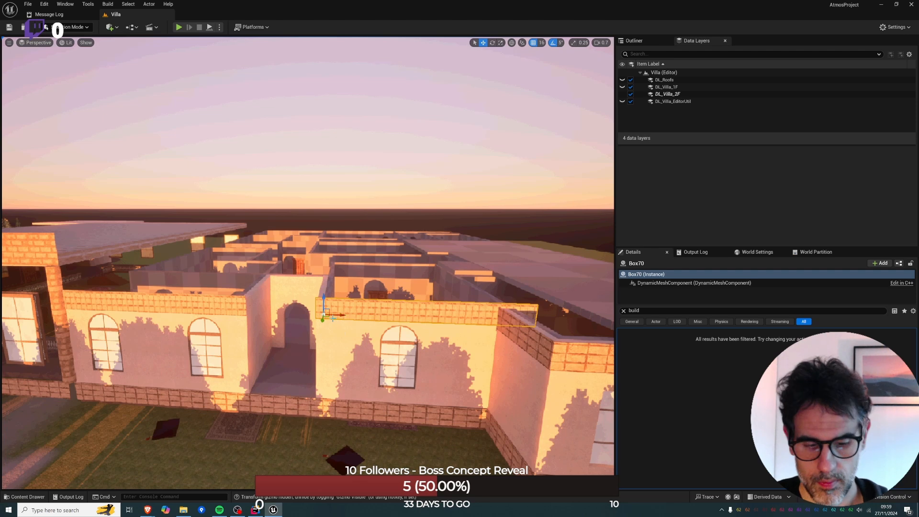
{"action": "right_click_drag", "start_coordinate": [309, 296], "coordinate": [422, 328]}
{"action": "right_click_drag", "start_coordinate": [310, 335], "coordinate": [364, 346]}
{"action": "right_click_drag", "start_coordinate": [243, 250], "coordinate": [215, 240]}
Use PolyGroup Edit to pull the duplicated trim's overhanging end back to X 3616 at the inner wall corner.
{"action": "key", "text": "shift+5"}
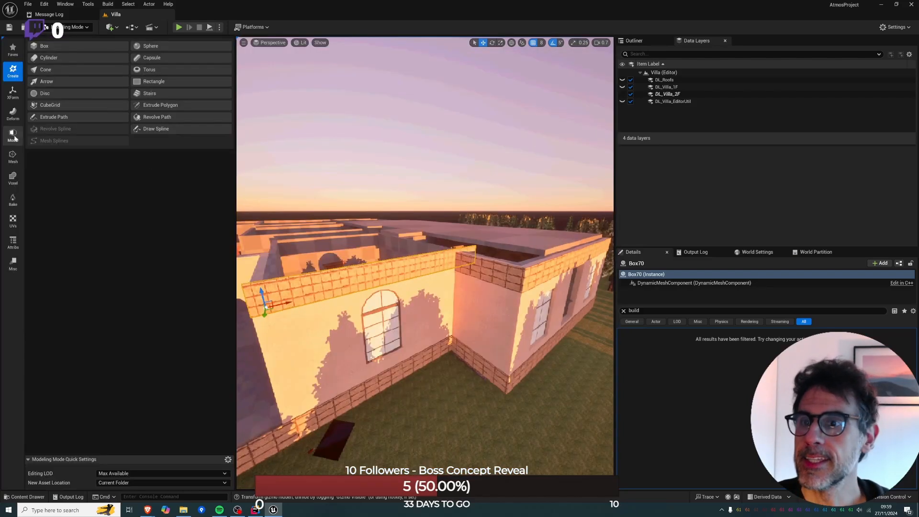
{"action": "left_click", "coordinate": [12, 157]}
{"action": "left_click", "coordinate": [17, 139]}
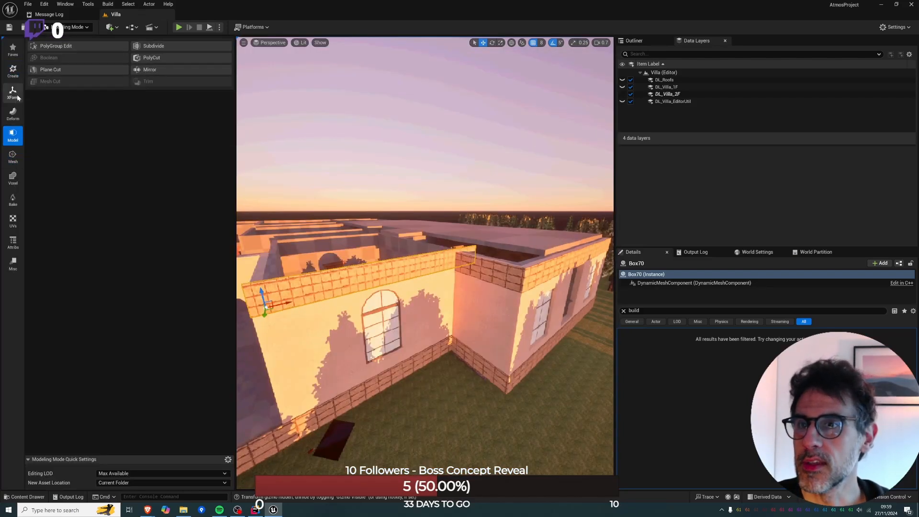
{"action": "left_click", "coordinate": [16, 95]}
{"action": "left_click", "coordinate": [14, 134]}
{"action": "left_click", "coordinate": [13, 119]}
{"action": "left_click", "coordinate": [13, 135]}
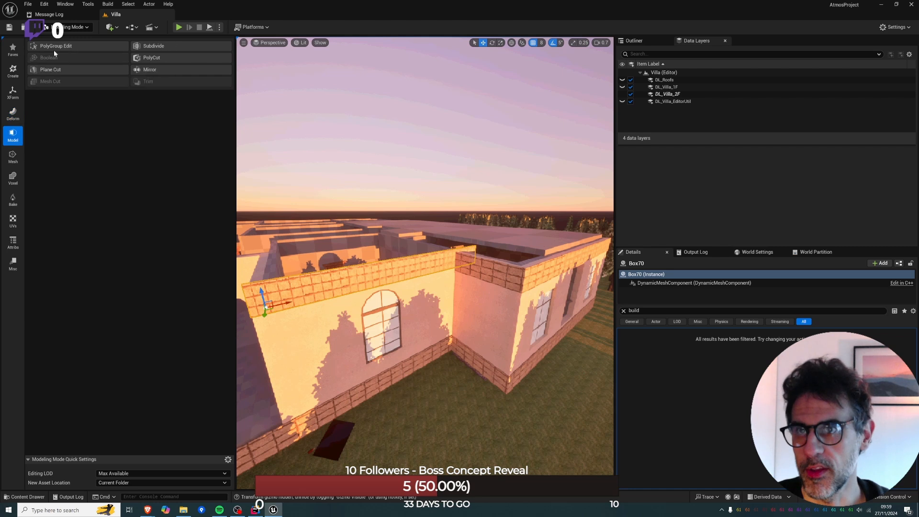
{"action": "left_click", "coordinate": [48, 46]}
{"action": "left_click", "coordinate": [475, 246]}
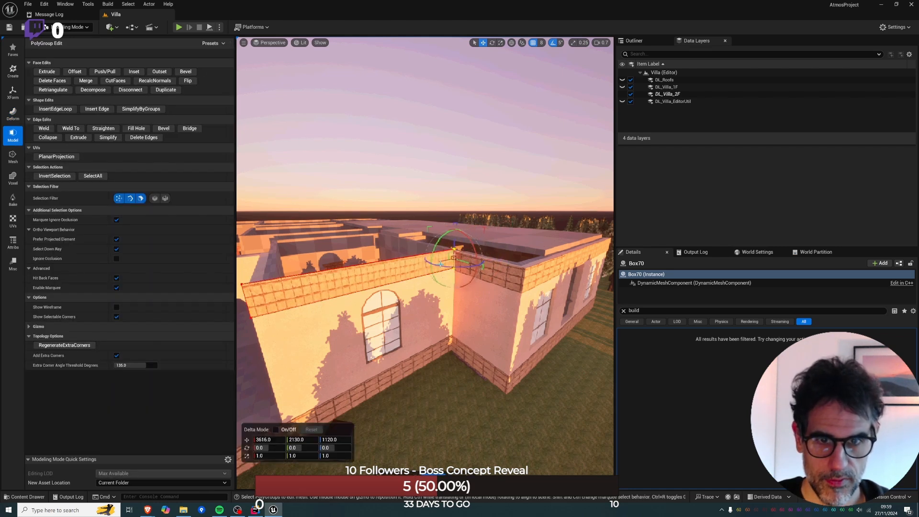
{"action": "left_click", "coordinate": [435, 477]}
Inspect the trim ends around the recess and return to Selection mode.
{"action": "right_click_drag", "start_coordinate": [444, 301], "coordinate": [359, 282]}
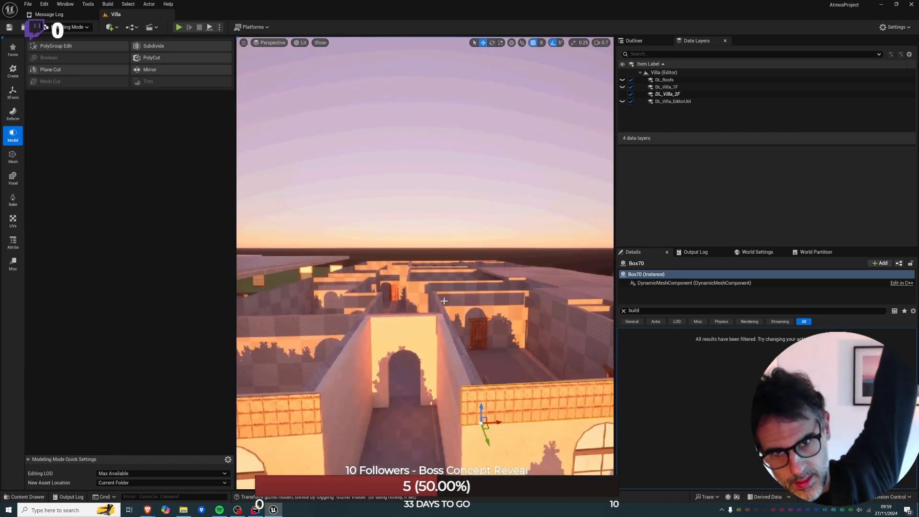
{"action": "right_click_drag", "start_coordinate": [411, 297], "coordinate": [335, 254]}
{"action": "left_click", "coordinate": [76, 27]}
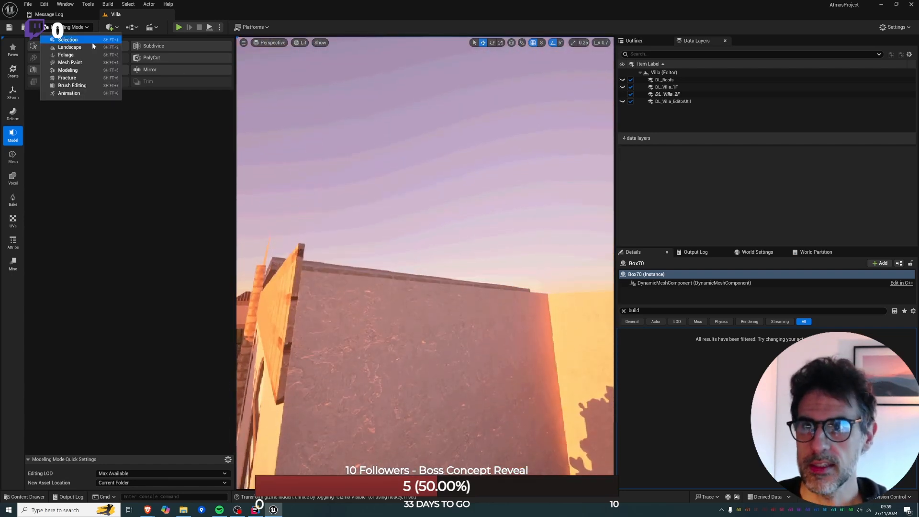
{"action": "left_click", "coordinate": [92, 42]}
{"action": "right_click_drag", "start_coordinate": [239, 167], "coordinate": [258, 238]}
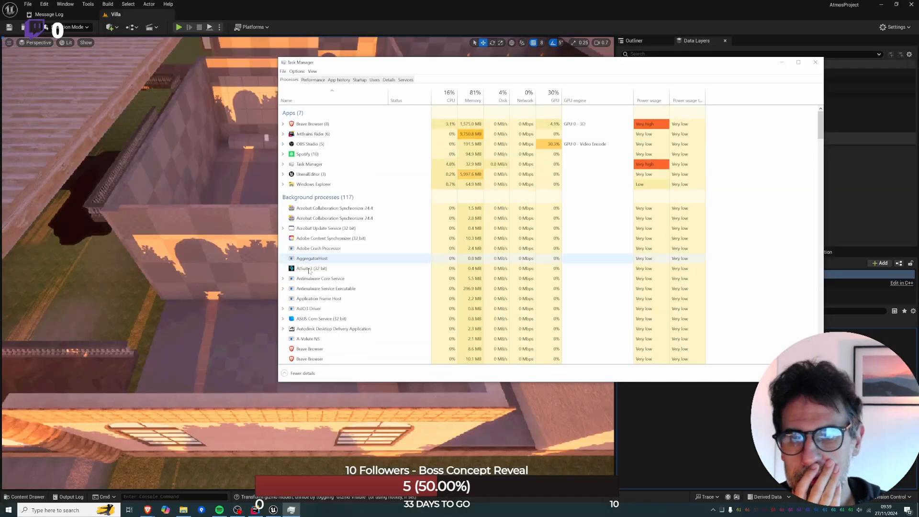
In Task Manager, end the WhatsApp background process and close the window.
{"action": "scroll", "coordinate": [309, 278], "scroll_direction": "down", "scroll_amount": 5}
{"action": "scroll", "coordinate": [309, 278], "scroll_direction": "down", "scroll_amount": 15}
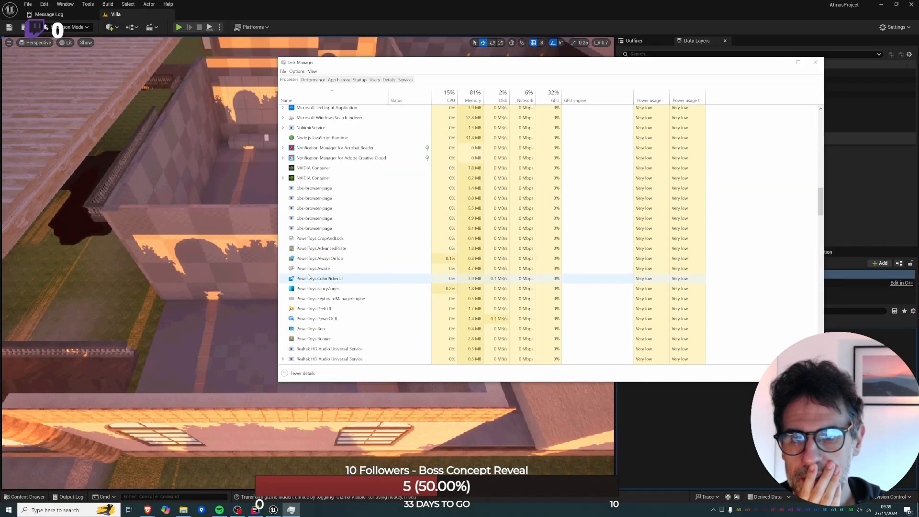
{"action": "right_click", "coordinate": [302, 212]}
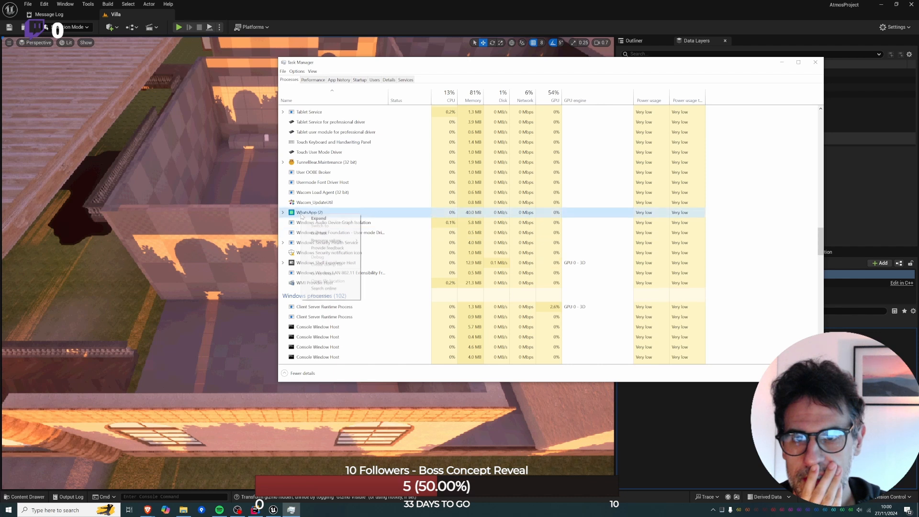
{"action": "left_click", "coordinate": [321, 233]}
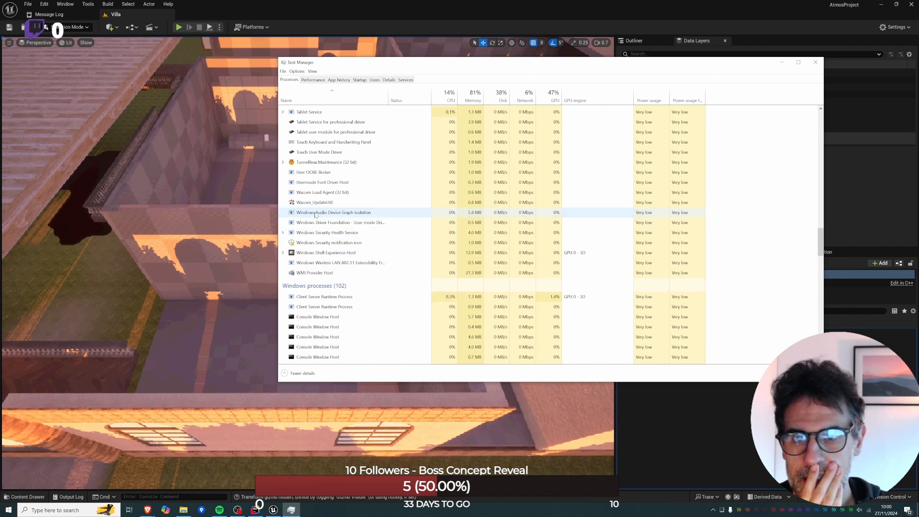
{"action": "right_click", "coordinate": [316, 214]}
{"action": "left_click", "coordinate": [816, 63]}
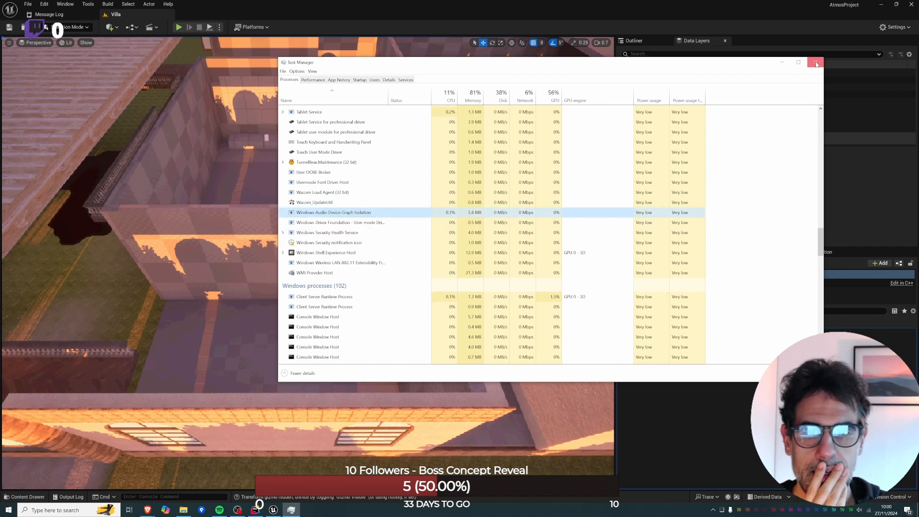
{"action": "left_click", "coordinate": [816, 63]}
Place a B_Ladder actor on the floor of the second-floor room beside the recessed corridor.
{"action": "right_click_drag", "start_coordinate": [341, 249], "coordinate": [365, 252]}
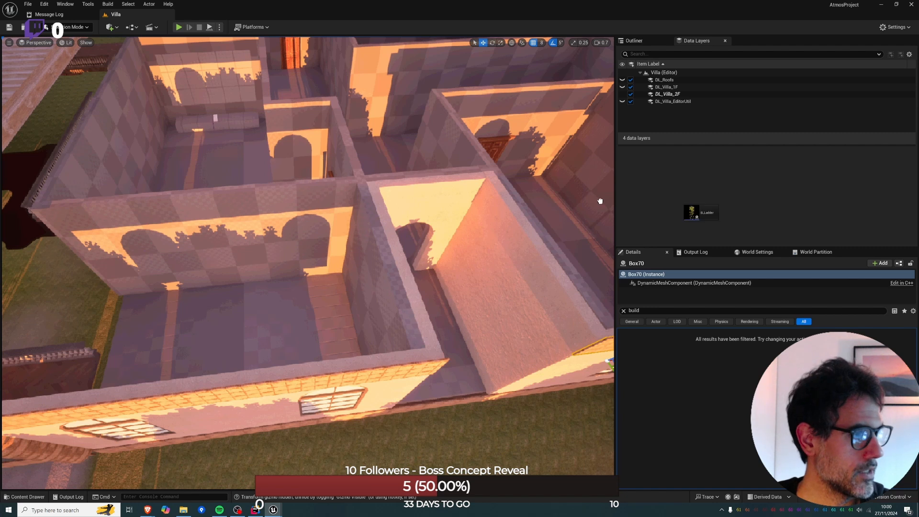
{"action": "left_click_drag", "start_coordinate": [600, 201], "coordinate": [266, 311]}
{"action": "key", "text": "e"}
{"action": "key", "text": "a"}
{"action": "right_click_drag", "start_coordinate": [302, 294], "coordinate": [367, 279]}
{"action": "left_click_drag", "start_coordinate": [361, 310], "coordinate": [251, 307]}
{"action": "key", "text": "ctrl+z"}
{"action": "left_click_drag", "start_coordinate": [368, 325], "coordinate": [252, 325]}
{"action": "key", "text": "w"}
{"action": "right_click_drag", "start_coordinate": [230, 314], "coordinate": [258, 293]}
{"action": "key", "text": "a"}
{"action": "key", "text": "s"}
{"action": "left_click_drag", "start_coordinate": [262, 297], "coordinate": [253, 378]}
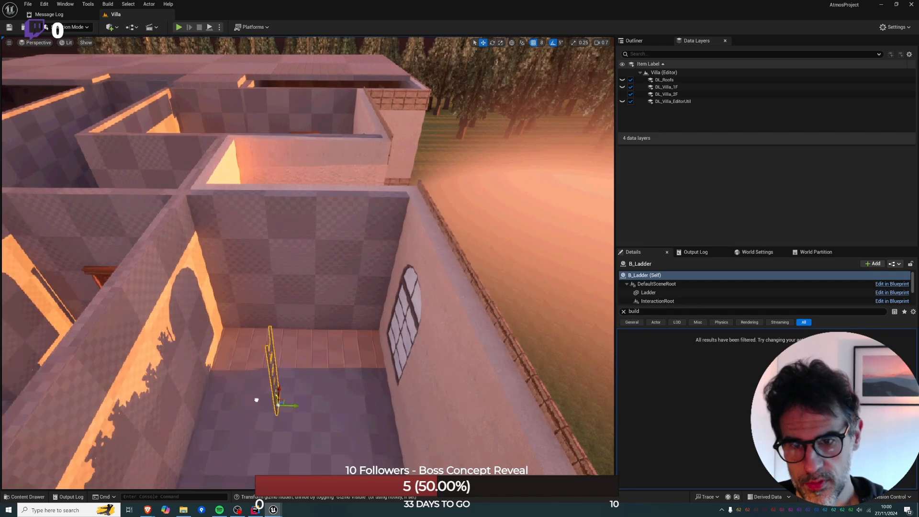
Move the ladder across the room against the inner wall opposite the windows.
{"action": "left_click_drag", "start_coordinate": [292, 417], "coordinate": [221, 416]}
{"action": "right_click_drag", "start_coordinate": [221, 417], "coordinate": [129, 412]}
{"action": "key", "text": "d"}
{"action": "key", "text": "f"}
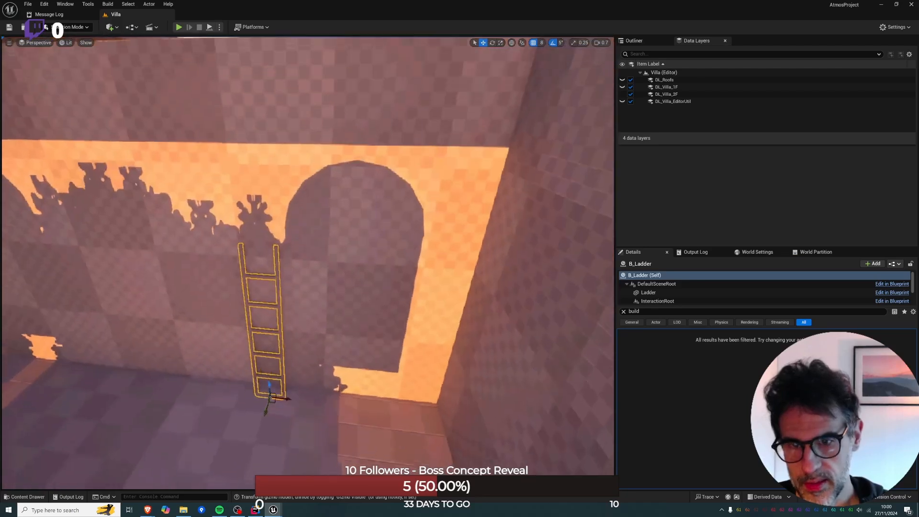
Clear the property filter and increase the ladder's Height Pieces so it extends above the top of the wall.
{"action": "left_click_drag", "start_coordinate": [288, 371], "coordinate": [296, 364]}
{"action": "key", "text": "s"}
{"action": "right_click_drag", "start_coordinate": [276, 350], "coordinate": [276, 310]}
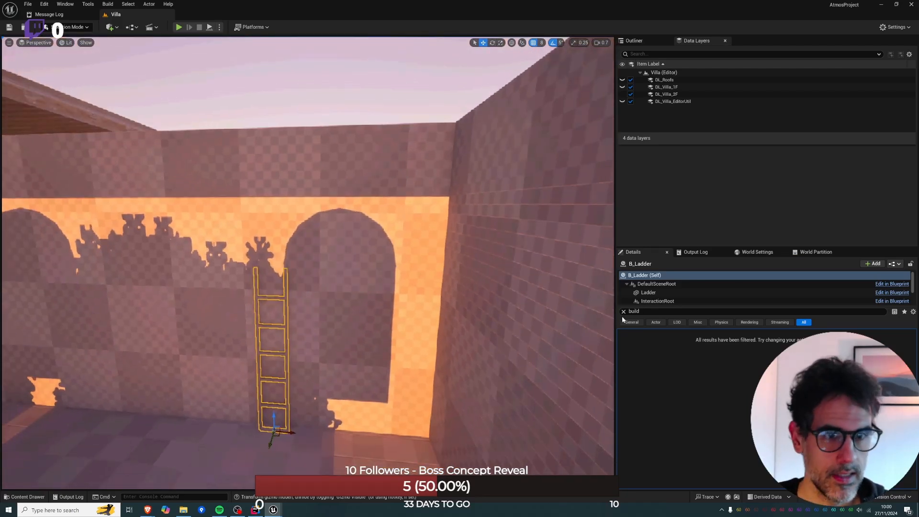
{"action": "left_click", "coordinate": [624, 311]}
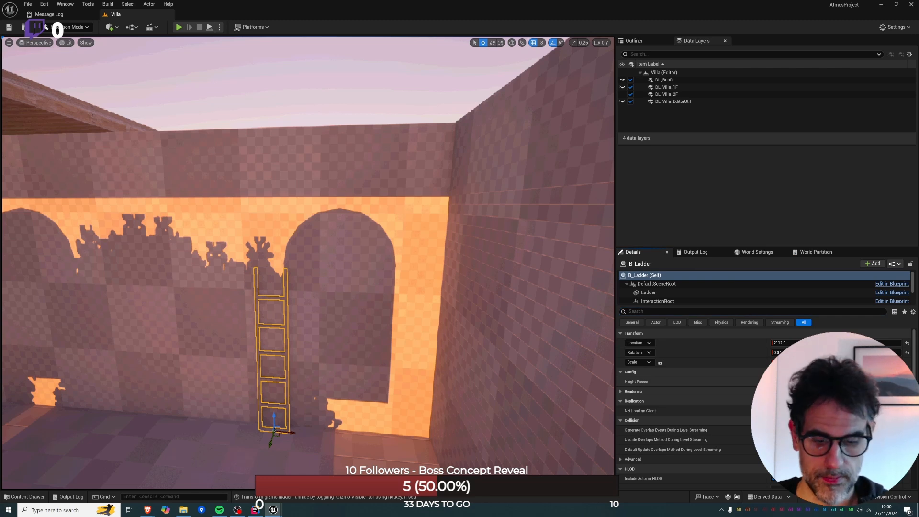
{"action": "key", "text": "Return"}
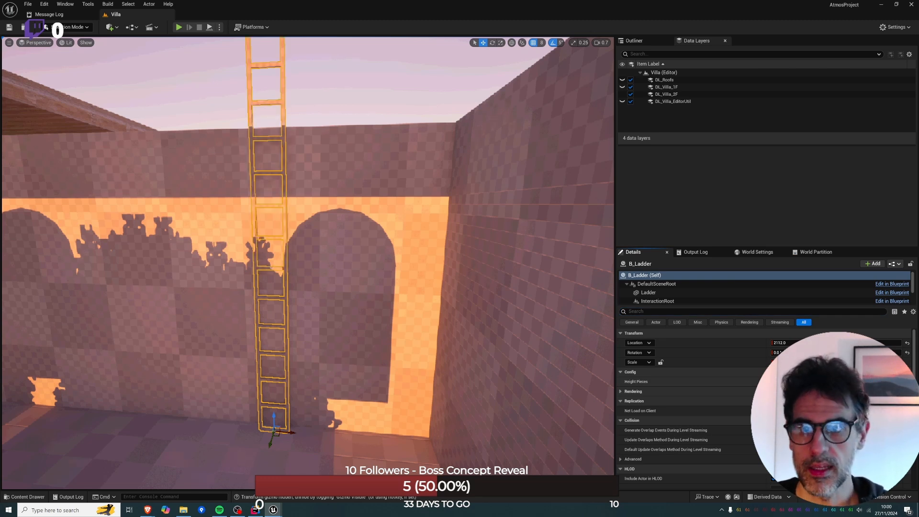
Add a Cylinder shape to the floor of the second-floor room that contains the ladder.
{"action": "right_click_drag", "start_coordinate": [349, 252], "coordinate": [349, 220]}
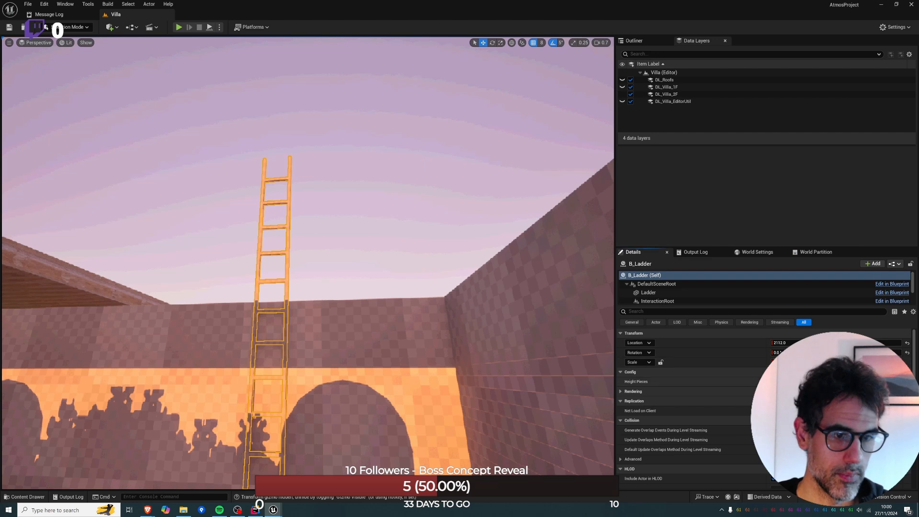
{"action": "right_click_drag", "start_coordinate": [349, 252], "coordinate": [497, 144]}
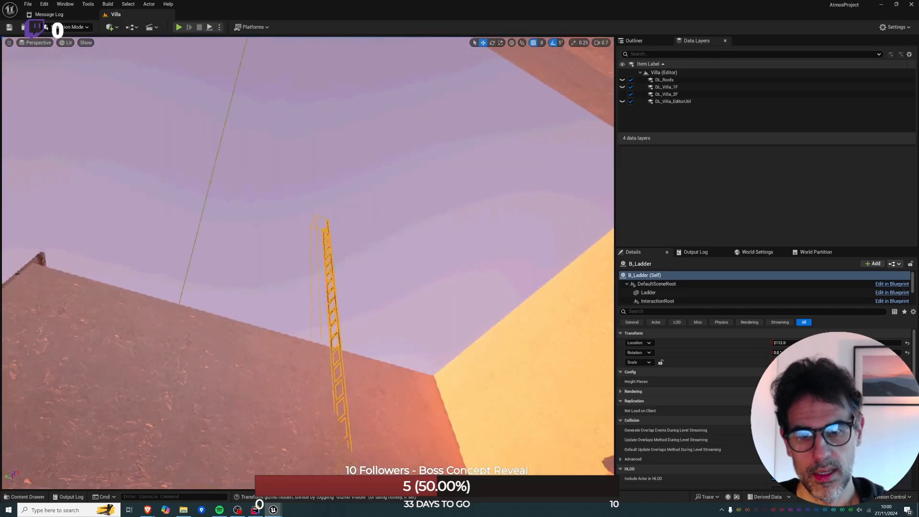
{"action": "left_click", "coordinate": [359, 280]}
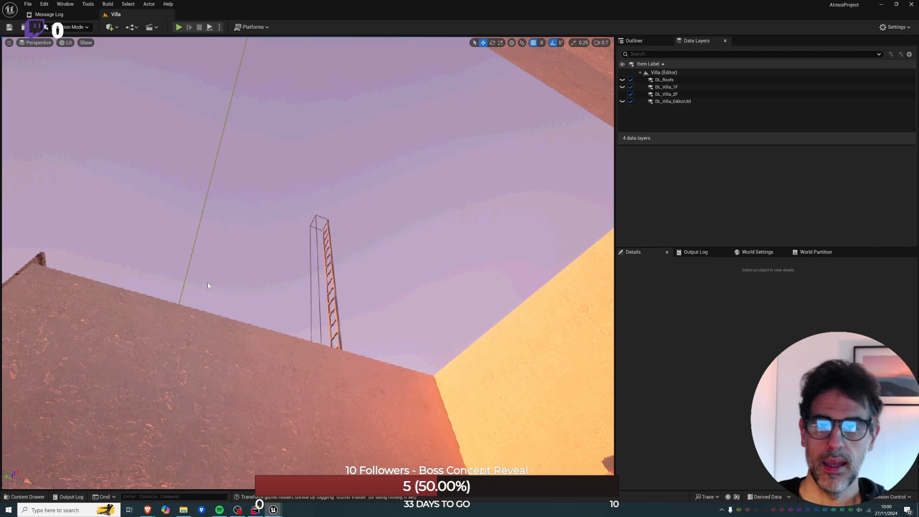
{"action": "right_click_drag", "start_coordinate": [319, 256], "coordinate": [273, 344]}
{"action": "left_click", "coordinate": [109, 27]}
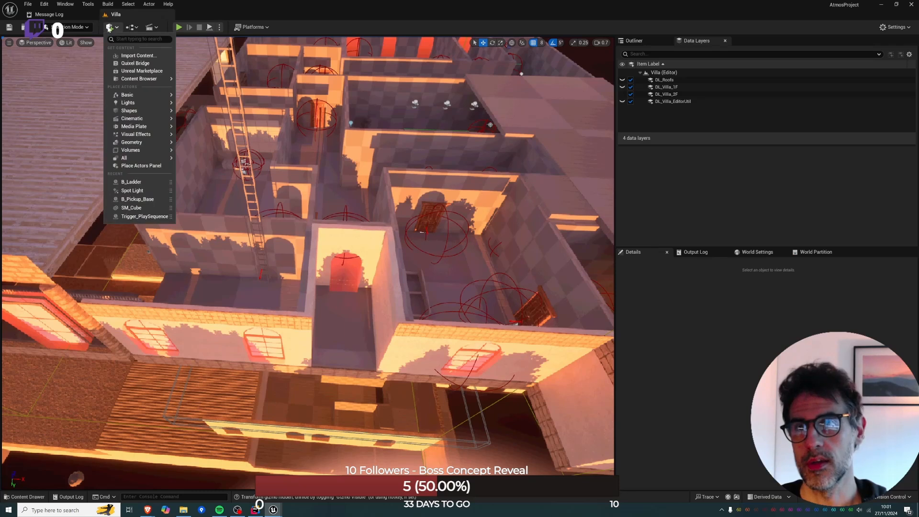
{"action": "type", "text": "c"}
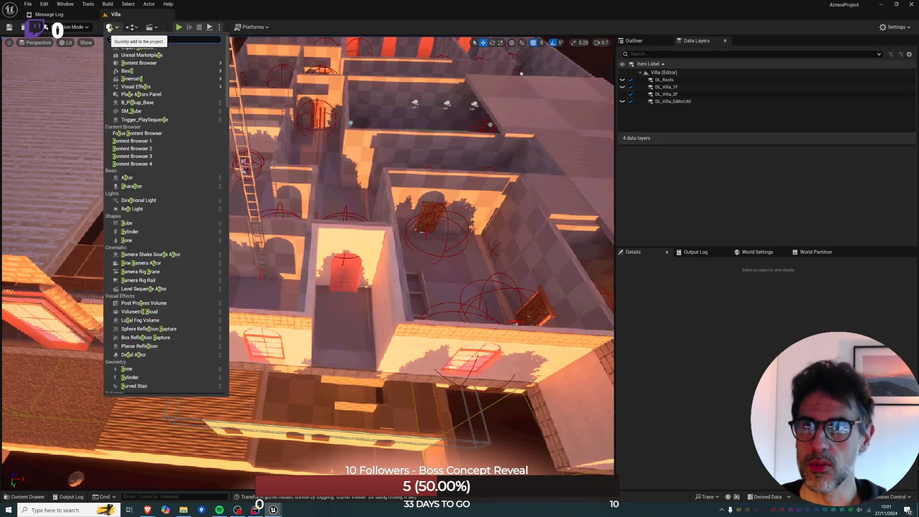
{"action": "type", "text": "y"}
{"action": "left_click_drag", "start_coordinate": [136, 53], "coordinate": [255, 300]}
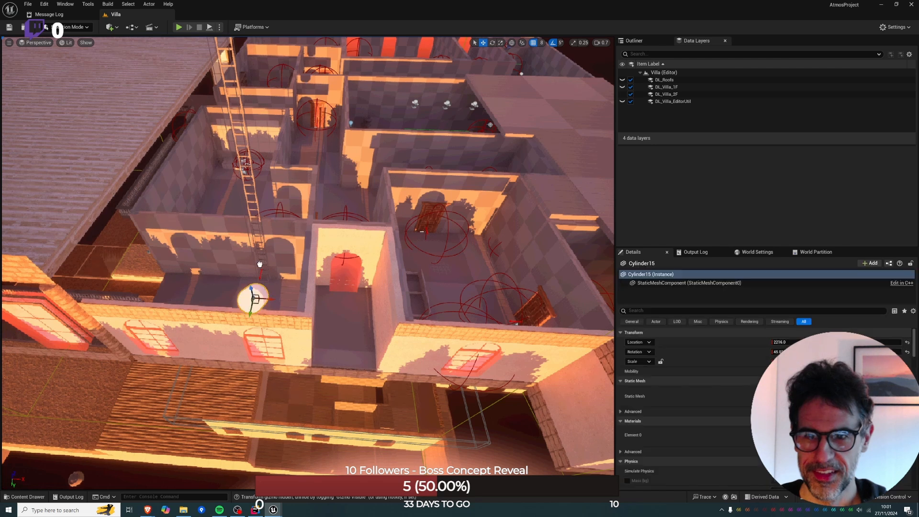
Move the cylinder beside the ladder at the room's inner wall and reset its rotation to the default.
{"action": "right_click_drag", "start_coordinate": [255, 300], "coordinate": [192, 289]}
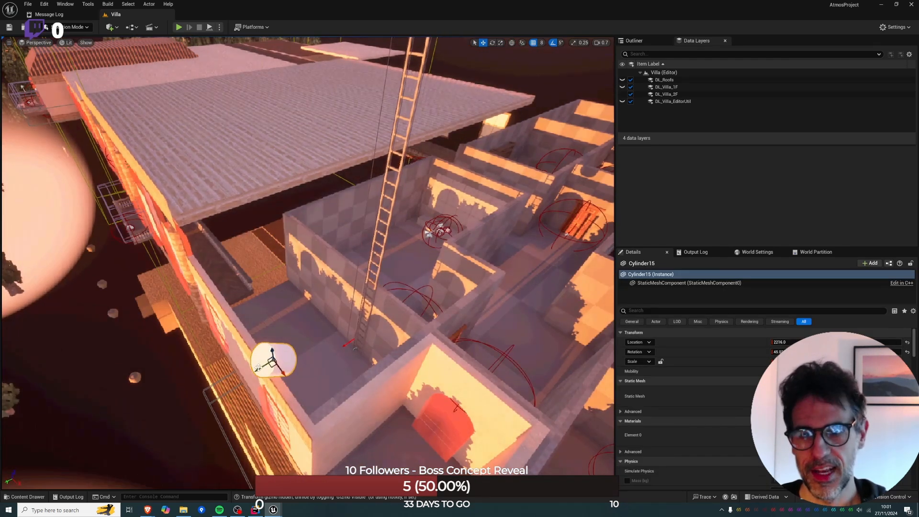
{"action": "left_click_drag", "start_coordinate": [261, 367], "coordinate": [333, 324]}
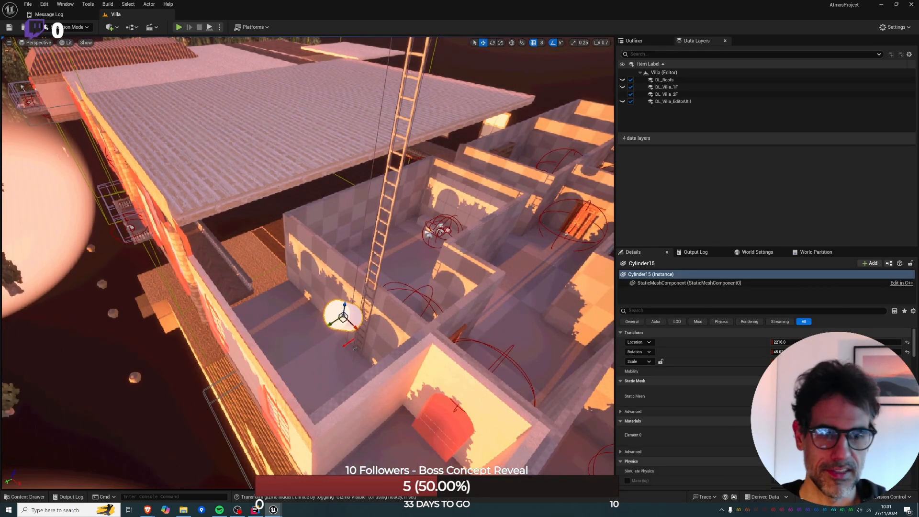
{"action": "left_click", "coordinate": [907, 353]}
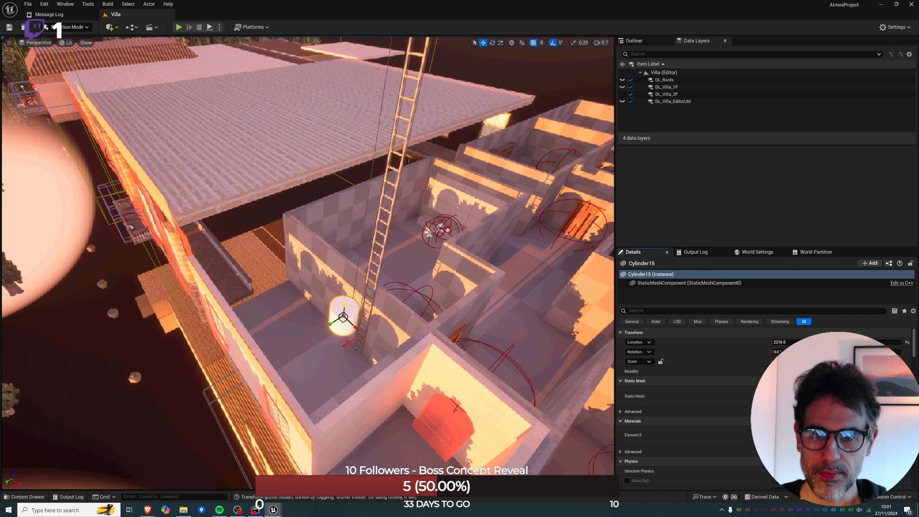
{"action": "left_click_drag", "start_coordinate": [345, 305], "coordinate": [369, 349]}
Scale the cylinder up in height and width into a tall round tower that encloses the ladder.
{"action": "key", "text": "r"}
{"action": "left_click_drag", "start_coordinate": [365, 305], "coordinate": [379, 221]}
{"action": "key", "text": "w"}
{"action": "key", "text": "r"}
{"action": "key", "text": "w"}
{"action": "key", "text": "r"}
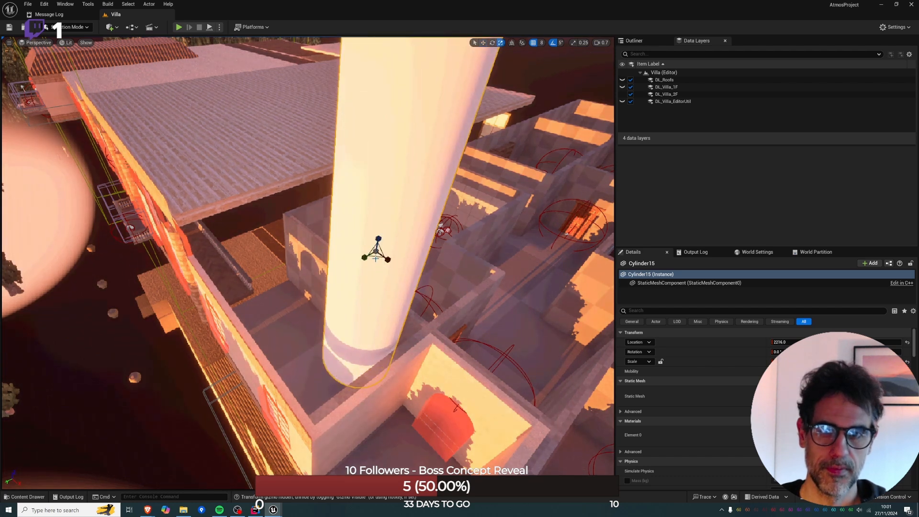
{"action": "mouse_move", "coordinate": [375, 259]}
{"action": "left_mouse_down"}
{"action": "mouse_move", "coordinate": [377, 277]}
{"action": "mouse_move", "coordinate": [383, 256]}
{"action": "left_mouse_up"}
Reposition the enlarged cylinder over the ladder room, beside the wall of the recessed corridor.
{"action": "key", "text": "w"}
{"action": "key", "text": "a"}
{"action": "right_click_drag", "start_coordinate": [383, 257], "coordinate": [412, 207]}
{"action": "key", "text": "w"}
{"action": "key", "text": "a"}
{"action": "key", "text": "s"}
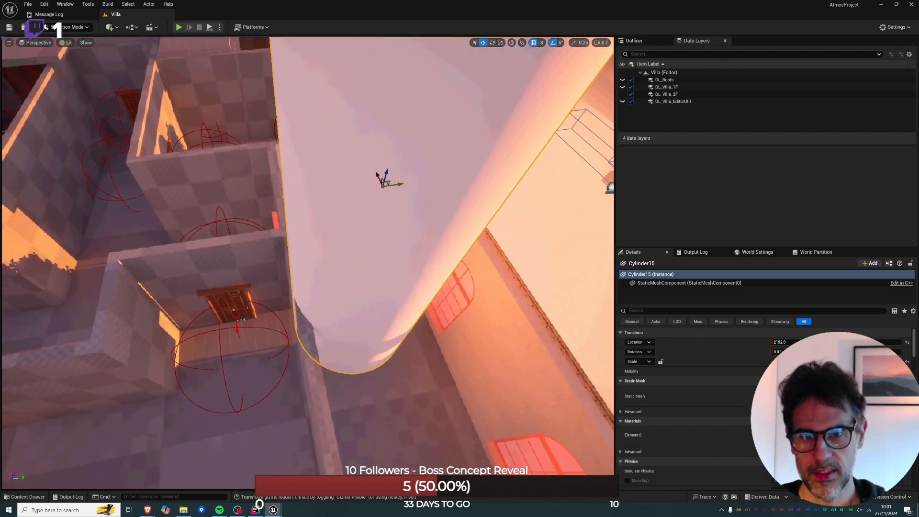
{"action": "left_click_drag", "start_coordinate": [398, 185], "coordinate": [374, 259]}
Examine the cylinder tower in game view from the ground outside and from above the recessed corridor.
{"action": "key", "text": "d"}
{"action": "right_click_drag", "start_coordinate": [374, 259], "coordinate": [268, 196]}
{"action": "key", "text": "w"}
{"action": "right_click_drag", "start_coordinate": [412, 258], "coordinate": [392, 247]}
{"action": "key", "text": "g"}
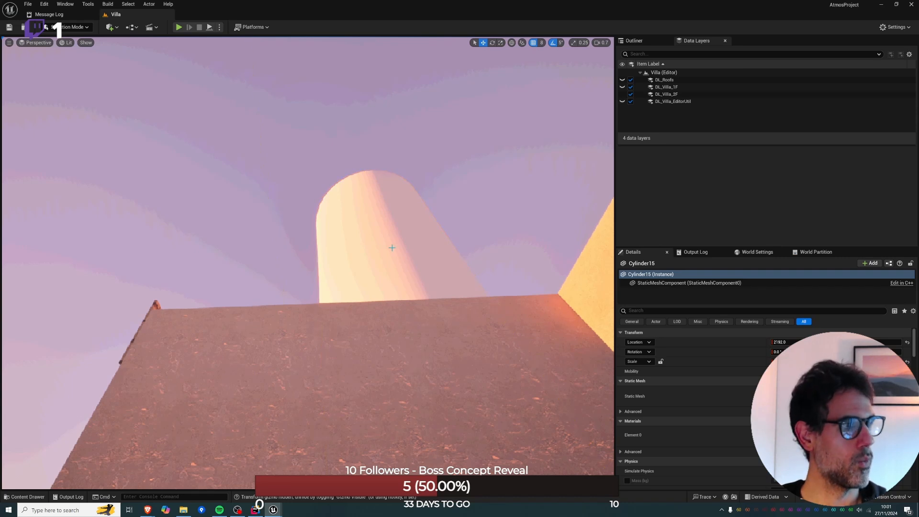
{"action": "right_click_drag", "start_coordinate": [308, 259], "coordinate": [402, 345]}
{"action": "key", "text": "w"}
{"action": "key", "text": "w"}
{"action": "key", "text": "w"}
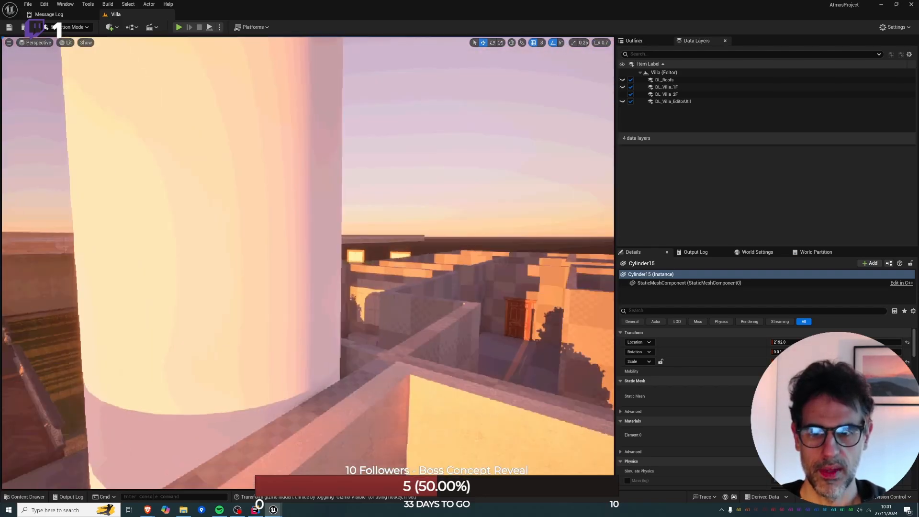
{"action": "key", "text": "s"}
{"action": "right_click_drag", "start_coordinate": [390, 247], "coordinate": [407, 284]}
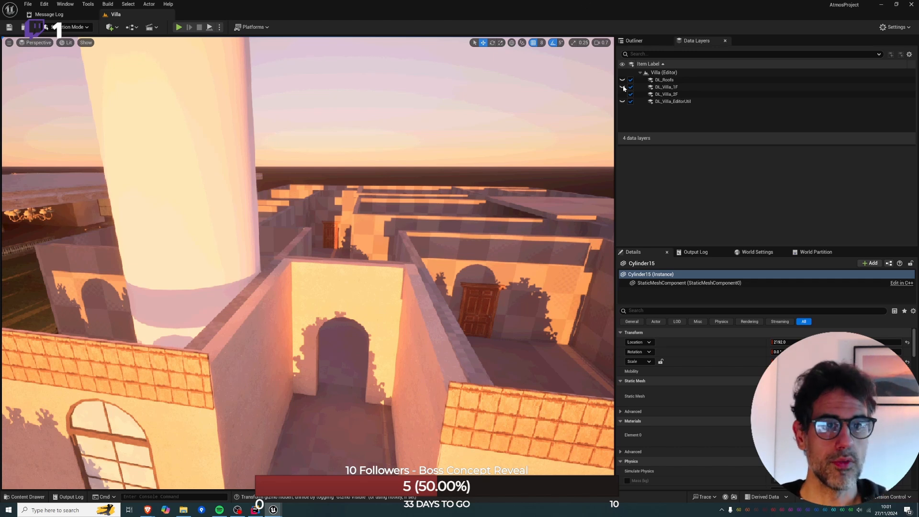
Show the DL_Roofs data layer and inspect the tower against the roof above the recessed corridor.
{"action": "left_click", "coordinate": [622, 81]}
{"action": "right_click_drag", "start_coordinate": [319, 298], "coordinate": [311, 239]}
{"action": "key", "text": "q"}
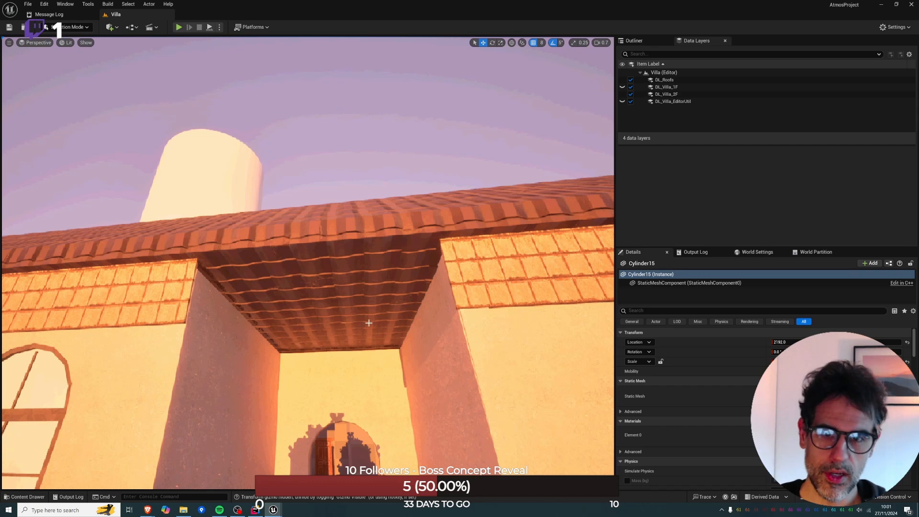
{"action": "right_click_drag", "start_coordinate": [369, 323], "coordinate": [287, 328]}
{"action": "key", "text": "e"}
{"action": "key", "text": "w"}
{"action": "key", "text": "w"}
{"action": "key", "text": "s"}
{"action": "key", "text": "w"}
Place a marble railing piece from the villa's front porch at the outer opening of the recessed corridor.
{"action": "left_click", "coordinate": [200, 353]}
{"action": "key", "text": "s"}
{"action": "left_click_drag", "start_coordinate": [111, 377], "coordinate": [545, 342], "text": "alt"}
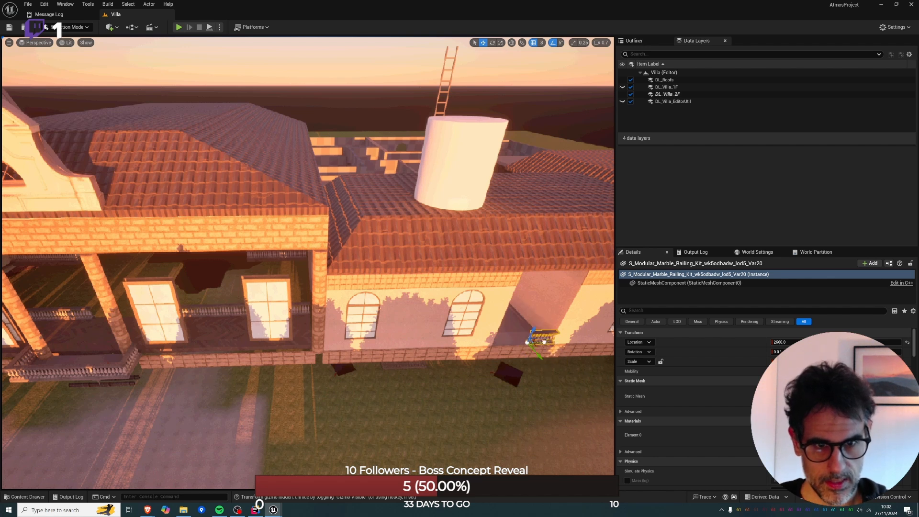
Switch to the Atmos Map&Plan Miro board to review the second-floor room layout and return to Unreal Editor.
{"action": "mouse_move", "coordinate": [151, 512]}
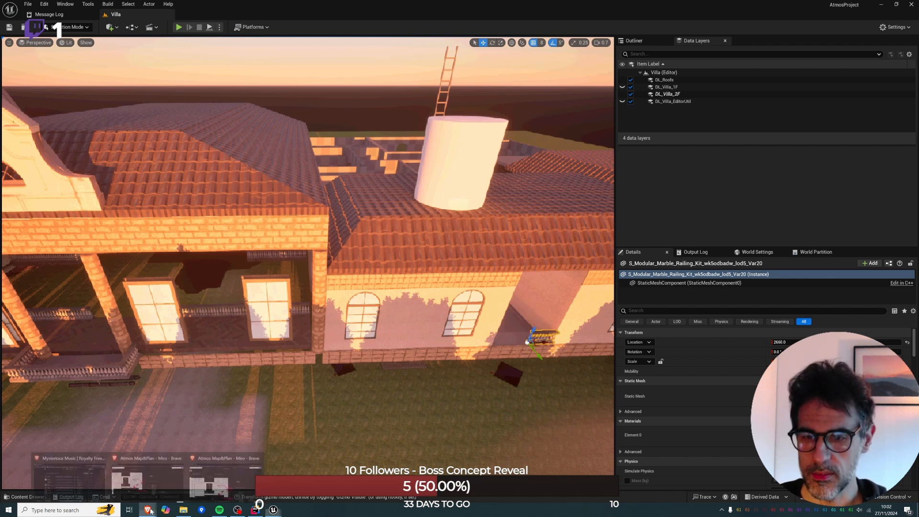
{"action": "left_click", "coordinate": [154, 490]}
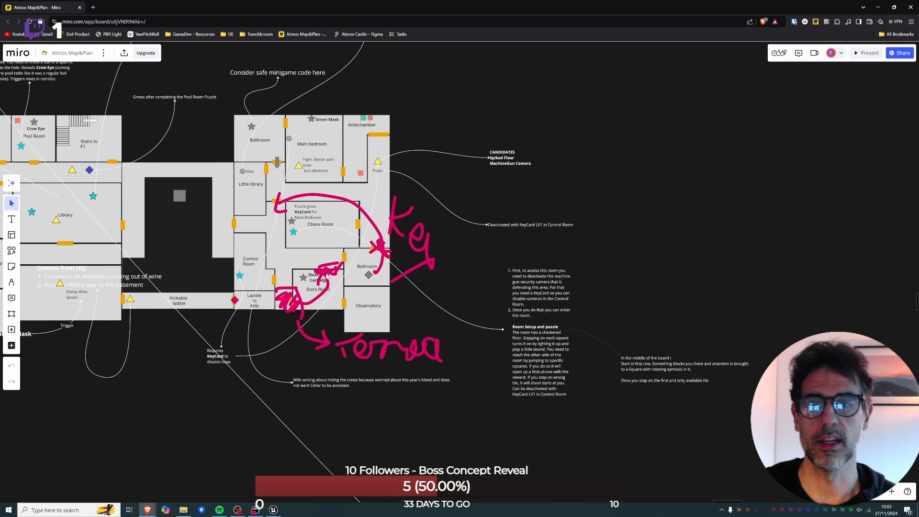
{"action": "left_click", "coordinate": [237, 510]}
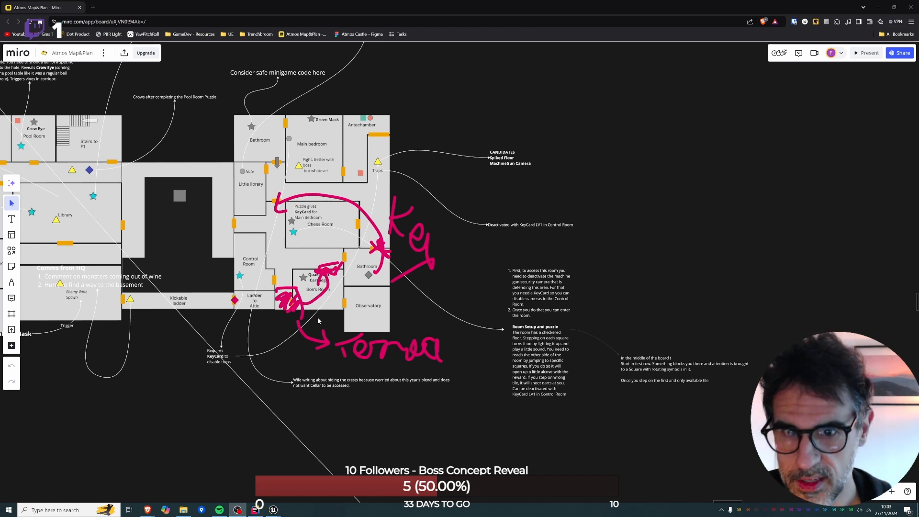
{"action": "left_click", "coordinate": [273, 510]}
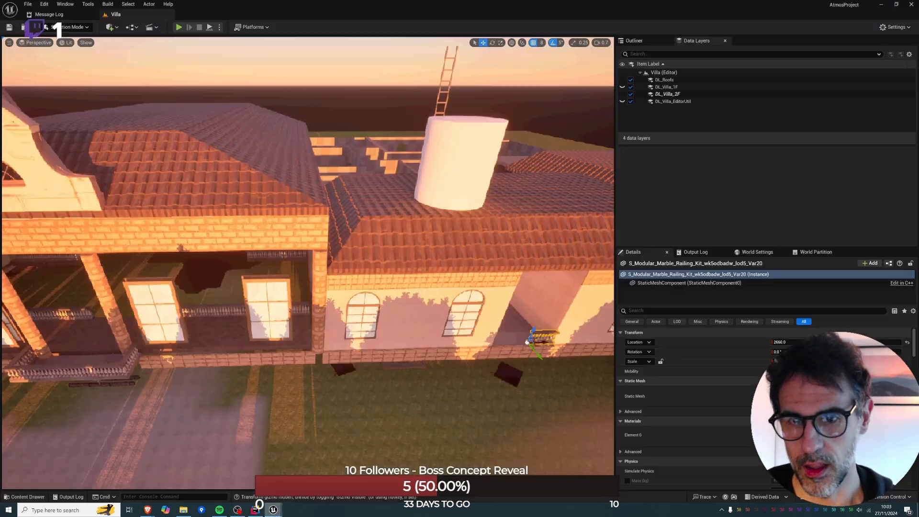
Duplicate the marble railing piece sideways so three pieces span the recessed corridor's outer opening.
{"action": "key", "text": "f"}
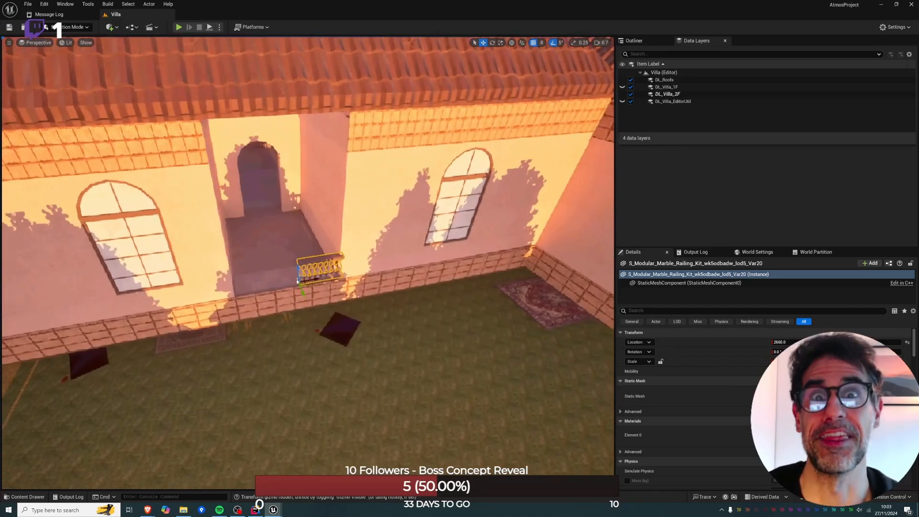
{"action": "key", "text": "w"}
{"action": "right_click_drag", "start_coordinate": [358, 278], "coordinate": [337, 277]}
{"action": "left_click_drag", "start_coordinate": [358, 277], "coordinate": [178, 301], "text": "alt"}
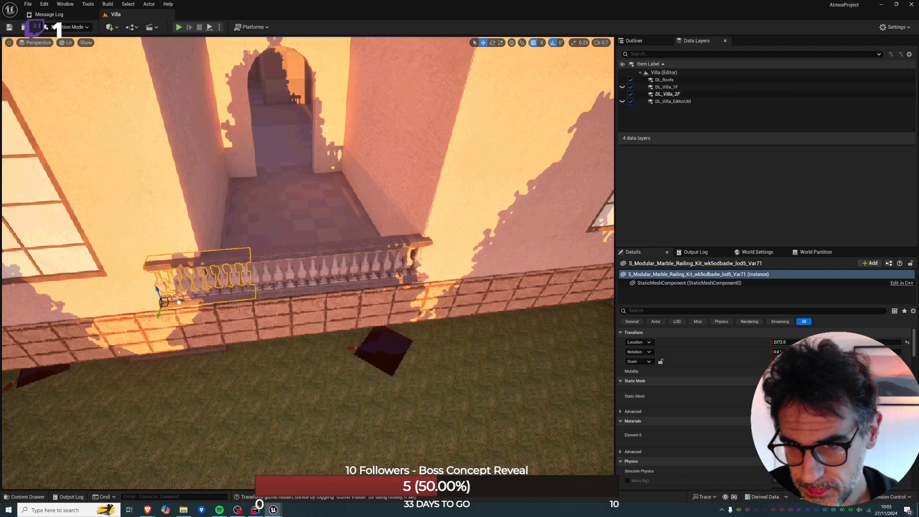
{"action": "mouse_move", "coordinate": [259, 287]}
{"action": "right_mouse_down"}
{"action": "mouse_move", "coordinate": [206, 286]}
{"action": "mouse_move", "coordinate": [215, 278]}
{"action": "mouse_move", "coordinate": [259, 286]}
{"action": "right_mouse_up"}
Select all three railing pieces and shift them sideways together to centre the balustrade on the corridor opening.
{"action": "key", "text": "w"}
{"action": "key", "text": "s"}
{"action": "left_click", "coordinate": [280, 262], "text": "ctrl"}
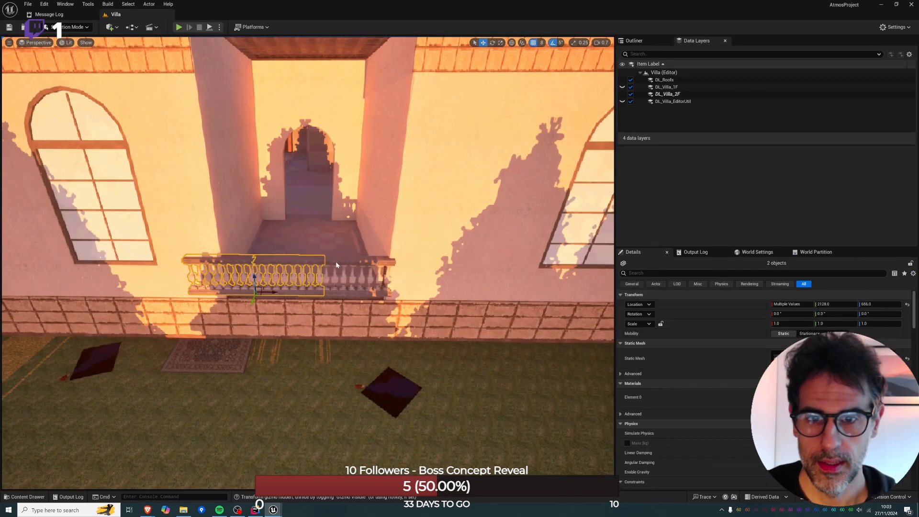
{"action": "left_click", "coordinate": [331, 269], "text": "ctrl"}
{"action": "left_click_drag", "start_coordinate": [332, 292], "coordinate": [340, 292]}
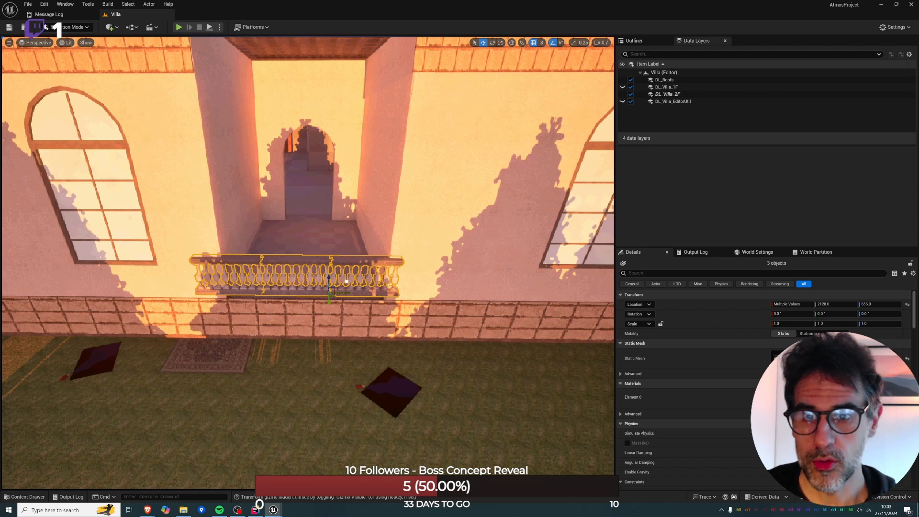
Play the level from the floor of the room with the tiled bench and stop the session.
{"action": "key", "text": "e"}
{"action": "mouse_move", "coordinate": [347, 282]}
{"action": "right_mouse_down"}
{"action": "mouse_move", "coordinate": [352, 239]}
{"action": "mouse_move", "coordinate": [359, 292]}
{"action": "mouse_move", "coordinate": [349, 273]}
{"action": "right_mouse_up"}
{"action": "key", "text": "w"}
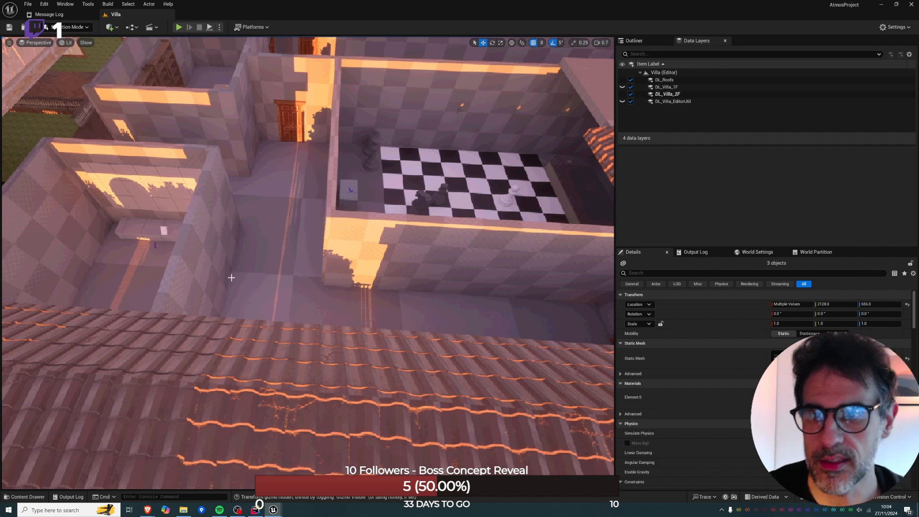
{"action": "key", "text": "w"}
{"action": "right_click_drag", "start_coordinate": [356, 245], "coordinate": [191, 234]}
{"action": "key", "text": "w"}
{"action": "key", "text": "w"}
{"action": "right_click_drag", "start_coordinate": [392, 310], "coordinate": [391, 308]}
{"action": "key", "text": "w"}
{"action": "right_click", "coordinate": [391, 309]}
{"action": "left_click", "coordinate": [440, 300]}
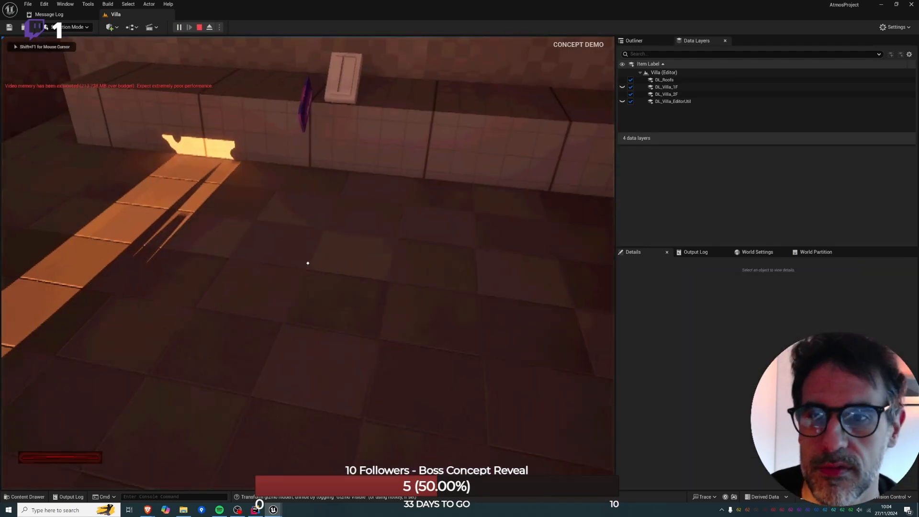
{"action": "key", "text": "w"}
{"action": "key", "text": "Escape"}
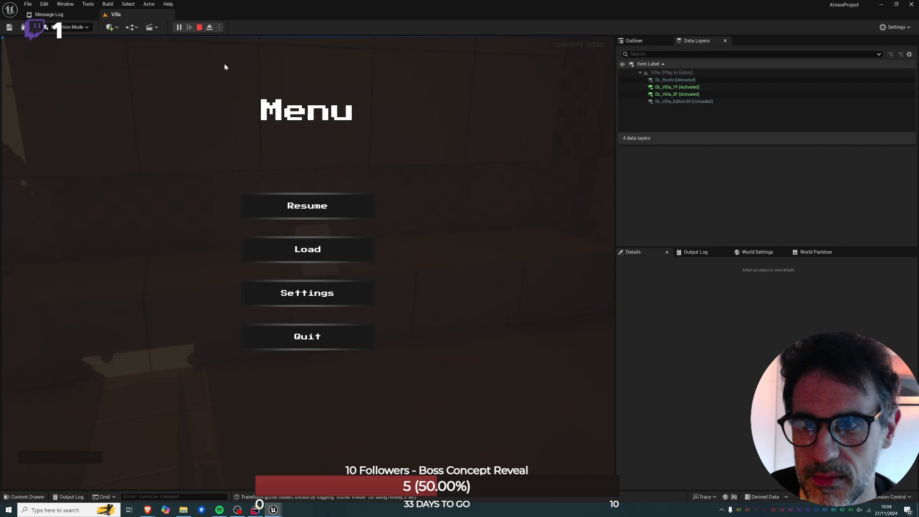
{"action": "left_click", "coordinate": [200, 27]}
Restart the play test from a spot near the tiled bench and stop the session again.
{"action": "right_click_drag", "start_coordinate": [282, 332], "coordinate": [283, 316]}
{"action": "right_click", "coordinate": [282, 332]}
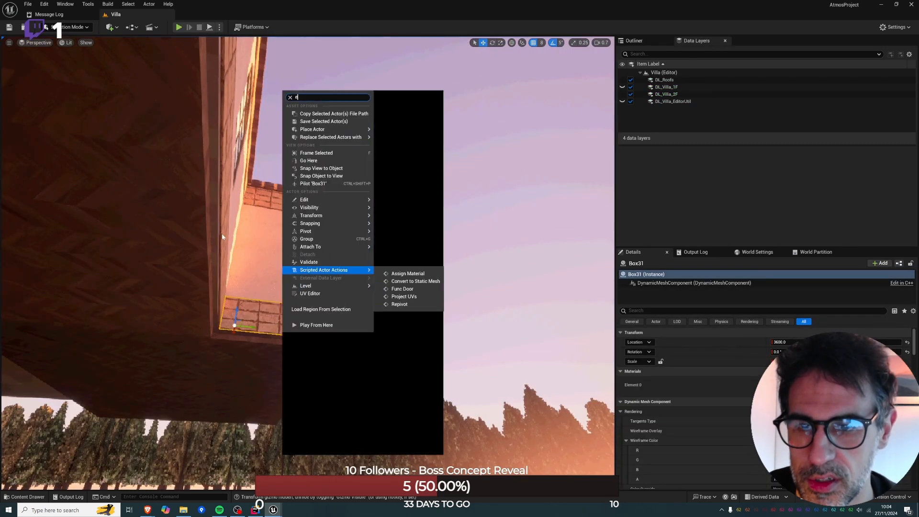
{"action": "left_click", "coordinate": [232, 324]}
{"action": "left_click", "coordinate": [215, 321]}
{"action": "mouse_move", "coordinate": [215, 322]}
{"action": "right_mouse_down"}
{"action": "mouse_move", "coordinate": [211, 307]}
{"action": "mouse_move", "coordinate": [226, 349]}
{"action": "mouse_move", "coordinate": [221, 318]}
{"action": "right_mouse_up"}
{"action": "key", "text": "w"}
{"action": "right_click", "coordinate": [221, 318]}
{"action": "left_click", "coordinate": [260, 310]}
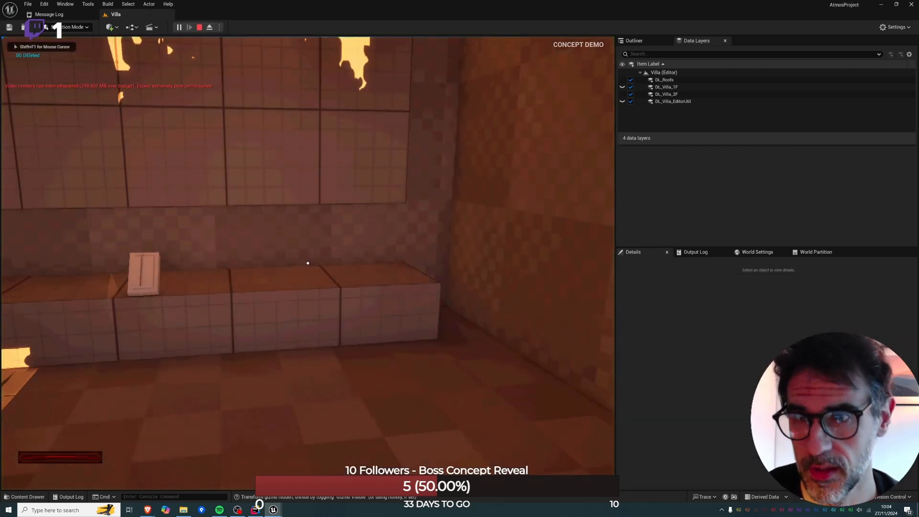
{"action": "key", "text": "Escape"}
{"action": "left_click", "coordinate": [199, 27]}
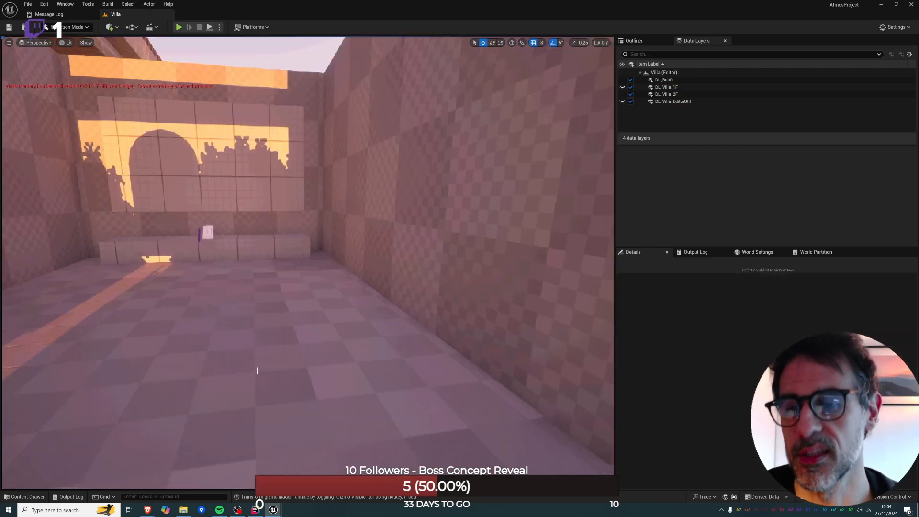
Play the level from the floor near the tiled bench and pick up the Villa Bepi cartridge.
{"action": "right_click", "coordinate": [233, 175]}
{"action": "left_click", "coordinate": [258, 426]}
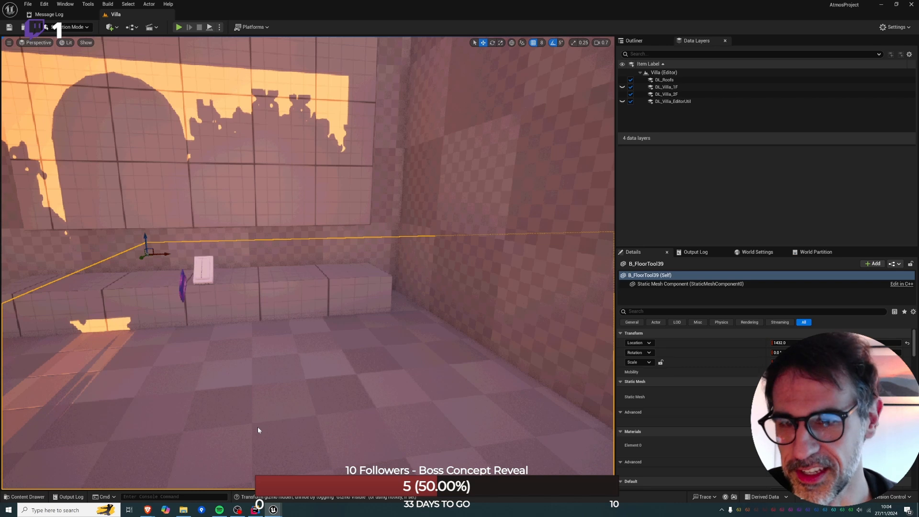
{"action": "key", "text": "alt+p"}
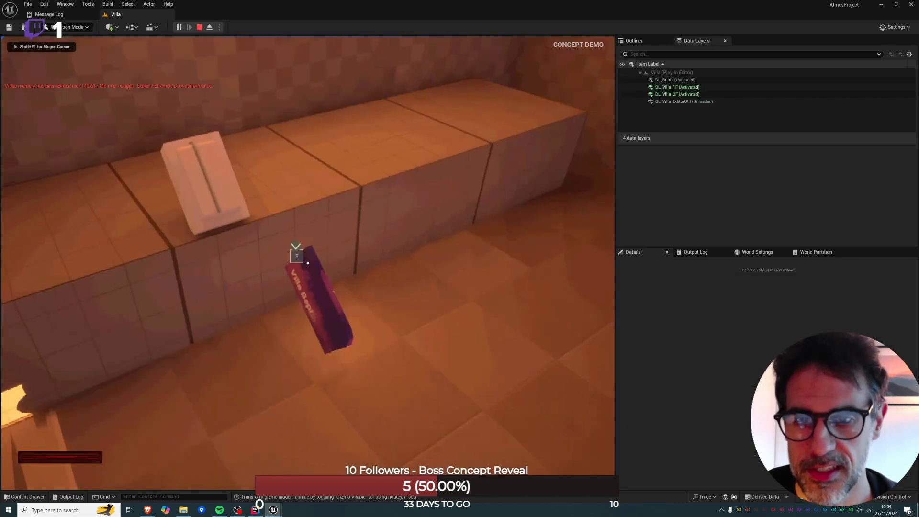
{"action": "key", "text": "e"}
{"action": "key", "text": "e"}
{"action": "key", "text": "w"}
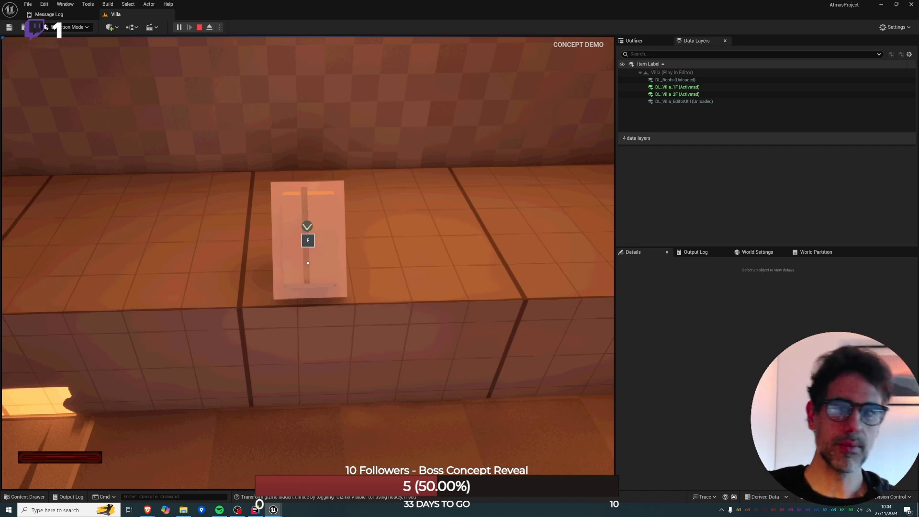
Insert the cartridge into the console standing on the tiled bench and wait for its system to load.
{"action": "key", "text": "a"}
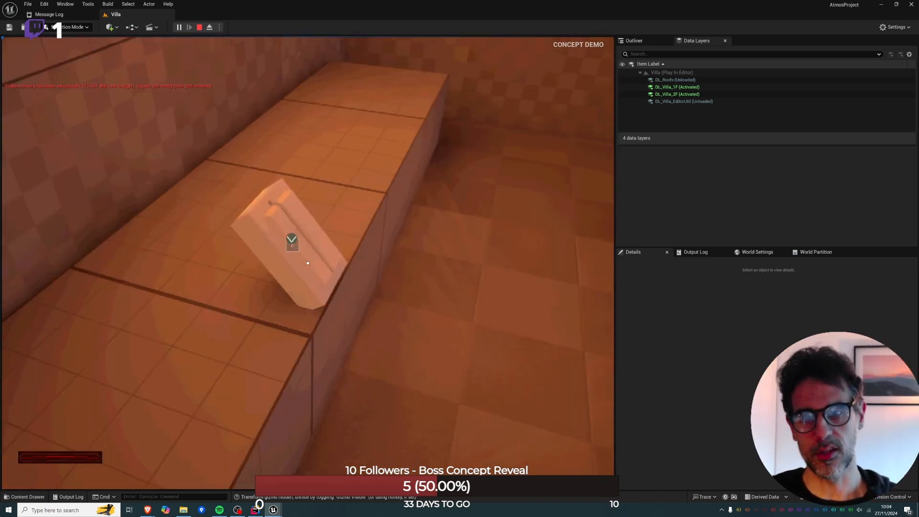
{"action": "key", "text": "d"}
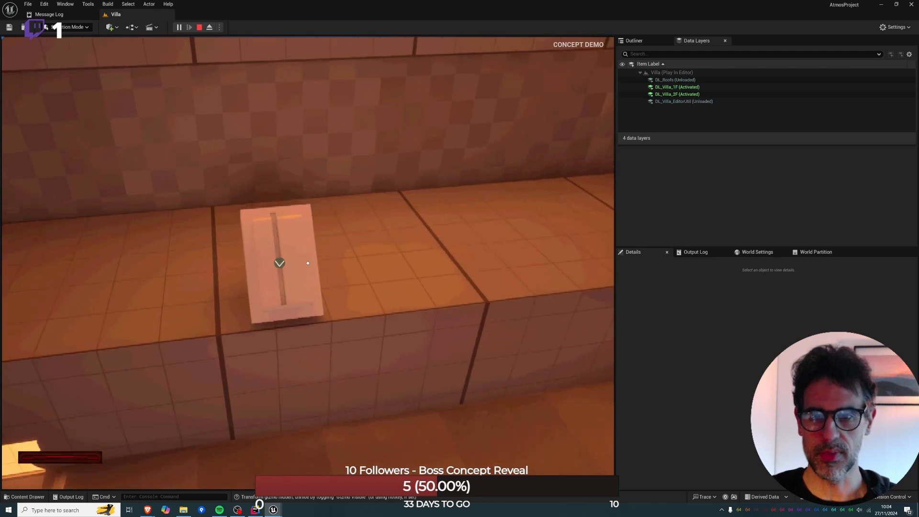
{"action": "key", "text": "e"}
{"action": "key", "text": "e"}
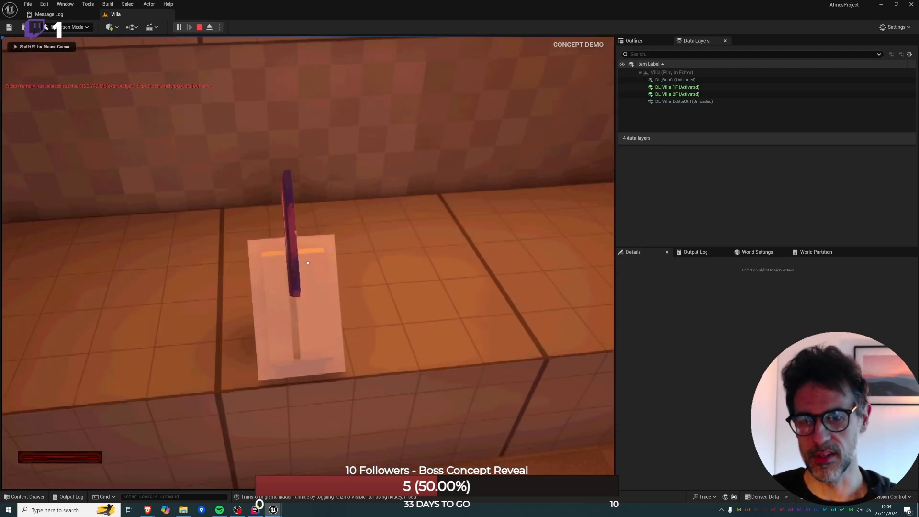
{"action": "key", "text": "s"}
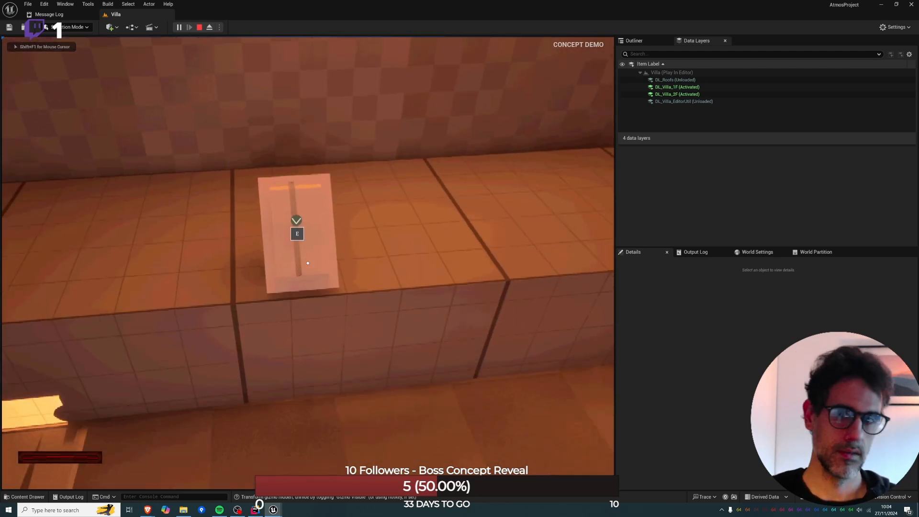
{"action": "key", "text": "alt+Tab"}
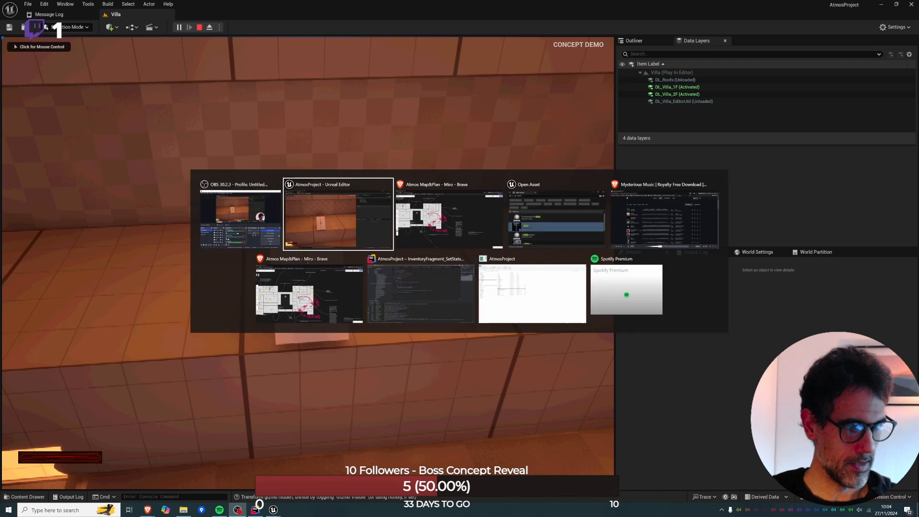
{"action": "left_click", "coordinate": [301, 219]}
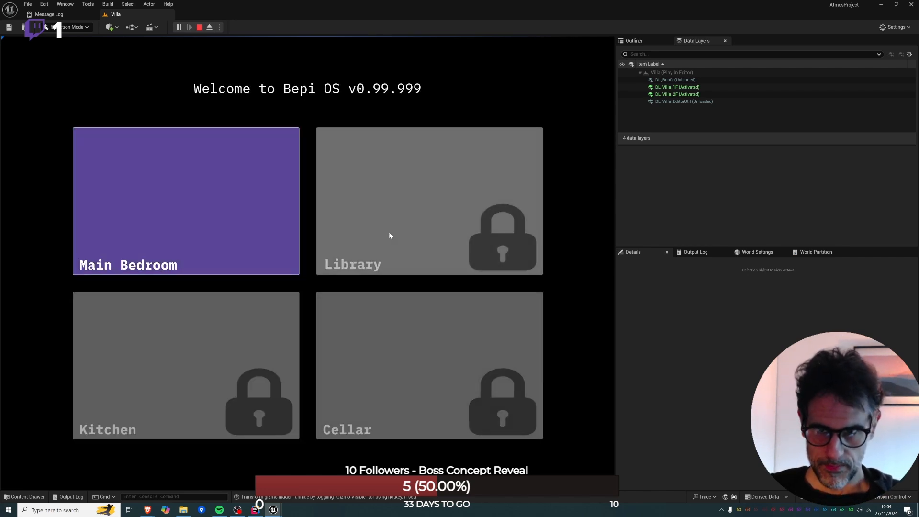
Open the Main Bedroom feed in Bepi OS, test switching its camera off and on, and stop the play session.
{"action": "left_click", "coordinate": [284, 231]}
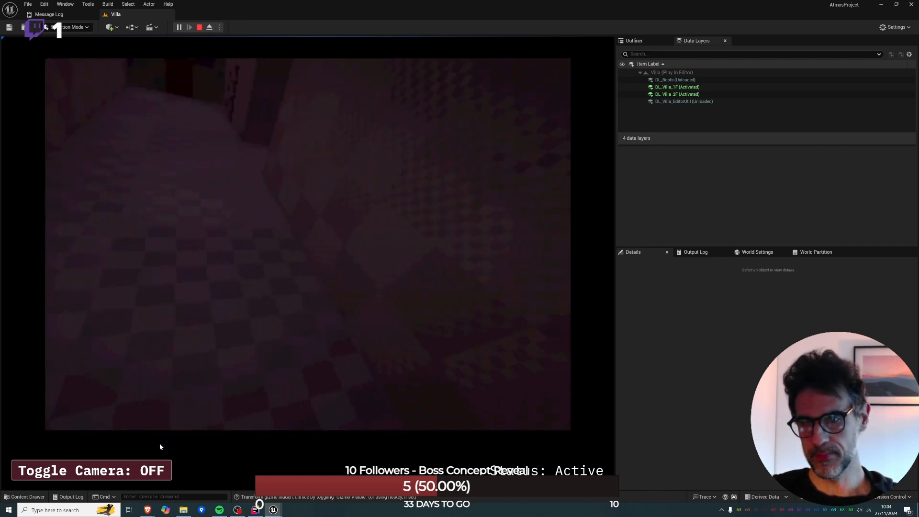
{"action": "left_click", "coordinate": [152, 471]}
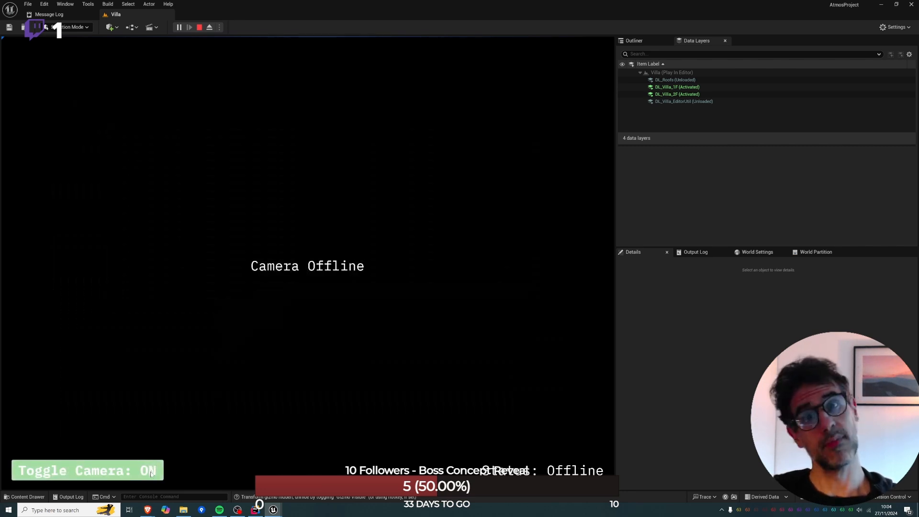
{"action": "left_click", "coordinate": [151, 472]}
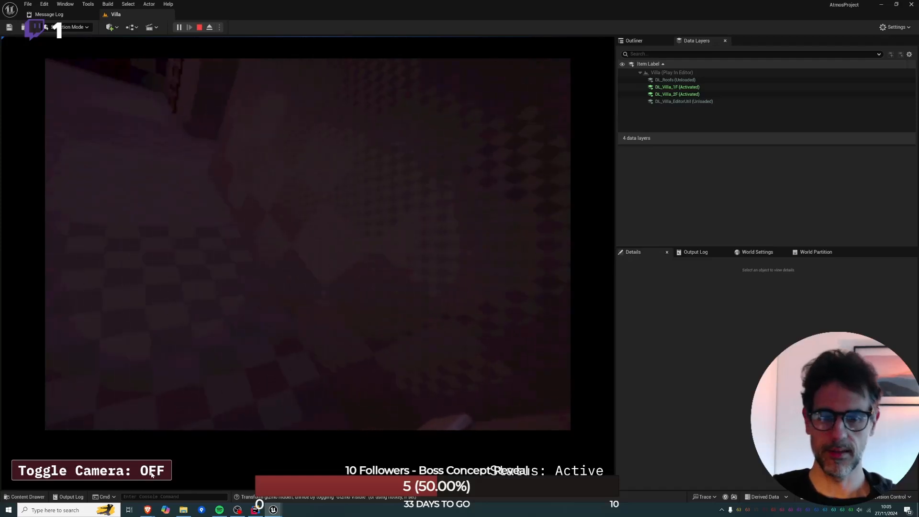
{"action": "left_click", "coordinate": [152, 472]}
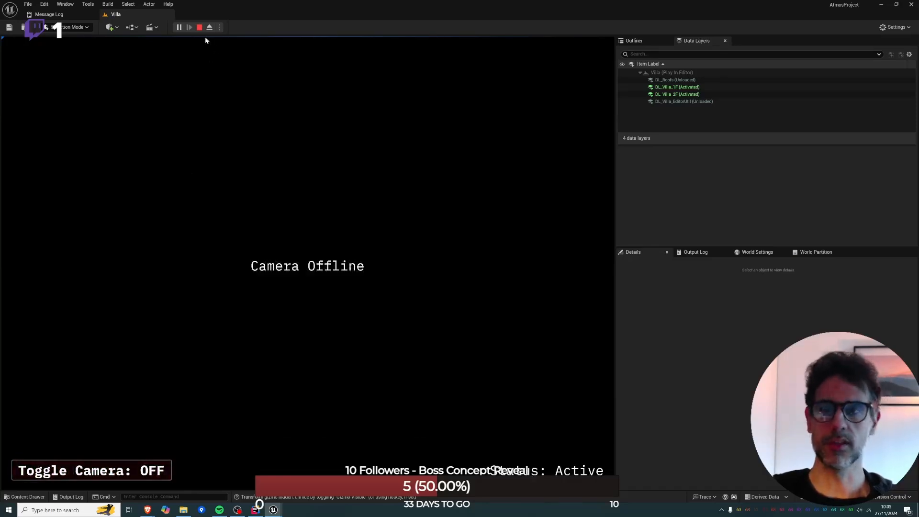
{"action": "key", "text": "Escape"}
{"action": "left_click", "coordinate": [199, 27]}
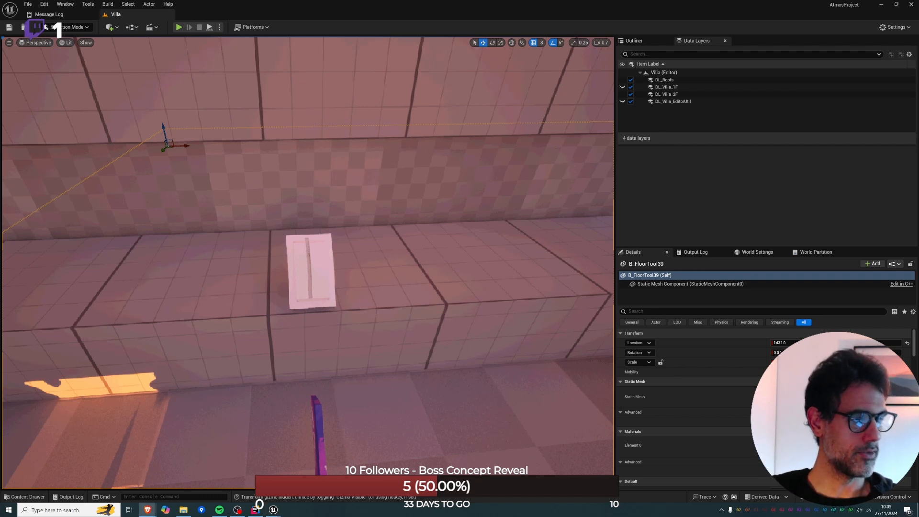
Inspect the balustrade from outside, check the floor plan around the son's room on the Miro board, and return to Unreal Editor.
{"action": "key", "text": "w"}
{"action": "right_click_drag", "start_coordinate": [431, 240], "coordinate": [476, 236]}
{"action": "key", "text": "s"}
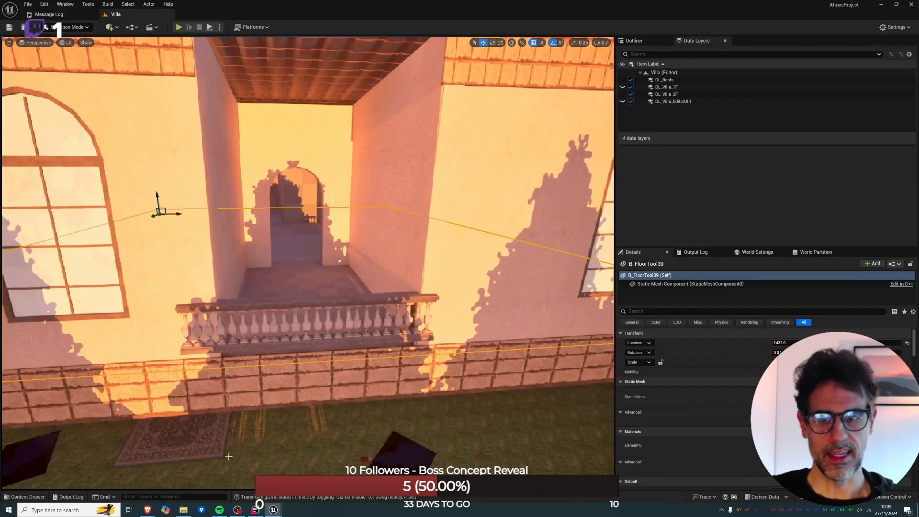
{"action": "mouse_move", "coordinate": [154, 509]}
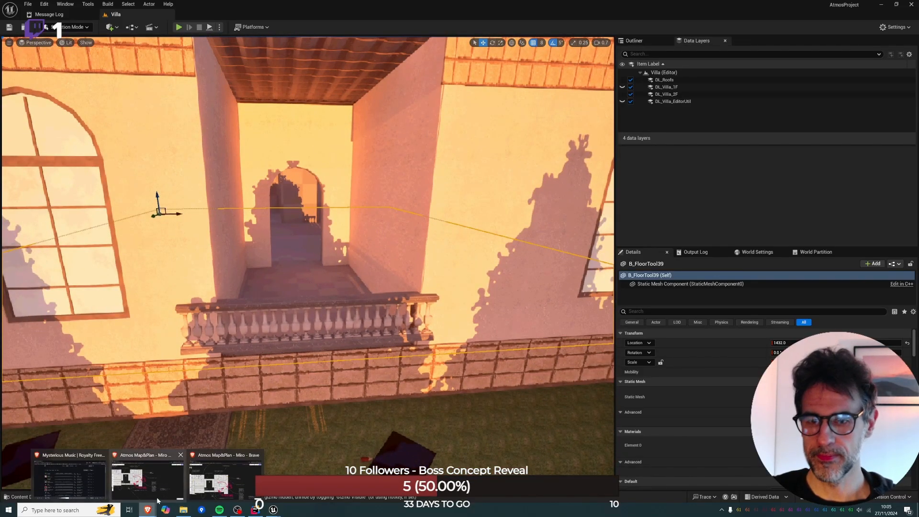
{"action": "left_click", "coordinate": [148, 474]}
{"action": "right_click_drag", "start_coordinate": [321, 312], "coordinate": [345, 329]}
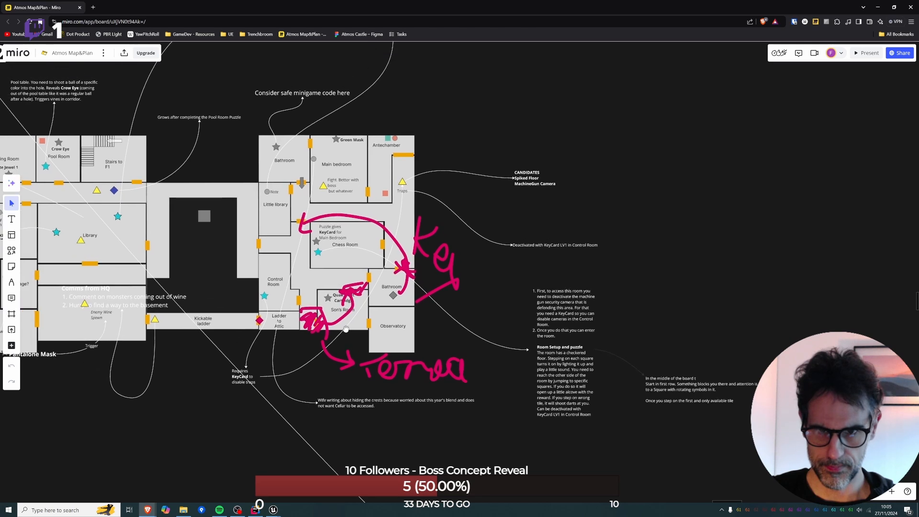
{"action": "key", "text": "alt+Tab"}
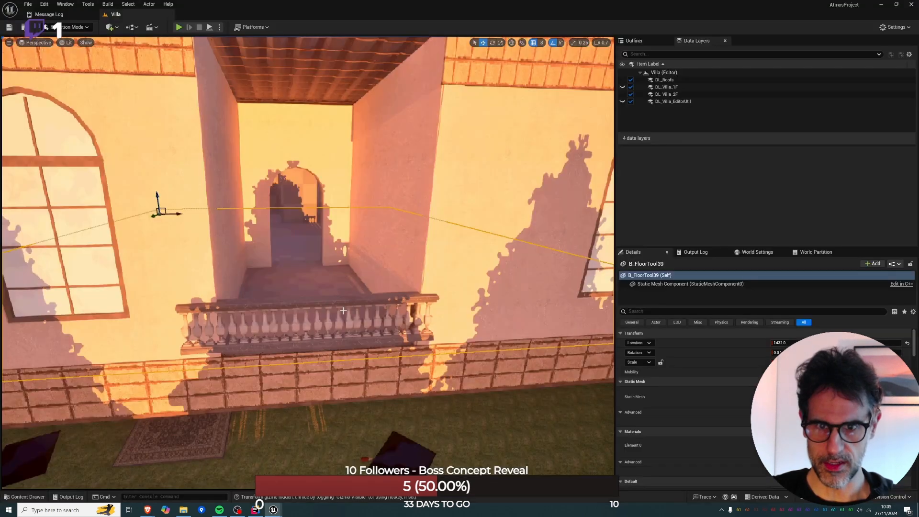
Select all three marble railing pieces at the corridor opening and lower them slightly.
{"action": "right_click_drag", "start_coordinate": [343, 308], "coordinate": [397, 325]}
{"action": "key", "text": "w"}
{"action": "right_click_drag", "start_coordinate": [238, 328], "coordinate": [371, 290]}
{"action": "left_click", "coordinate": [242, 327]}
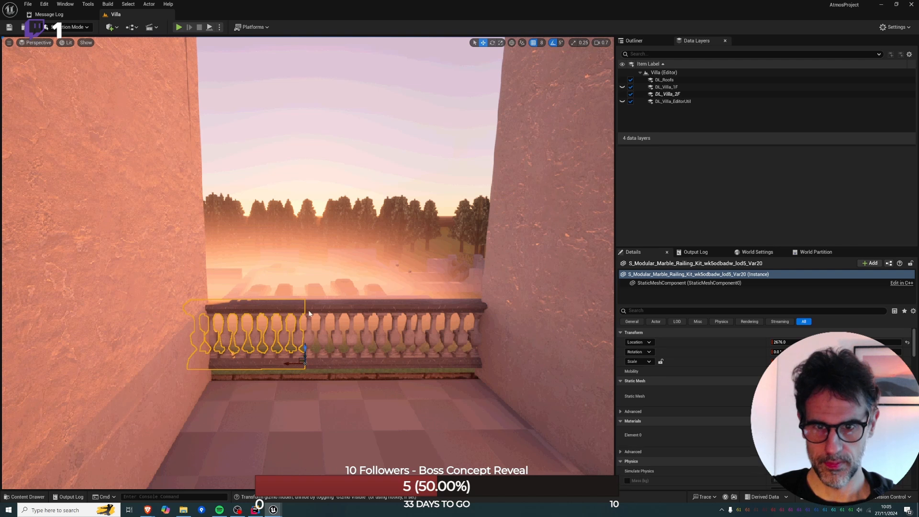
{"action": "left_click", "coordinate": [359, 319], "text": "ctrl"}
{"action": "left_click", "coordinate": [478, 331], "text": "ctrl"}
{"action": "left_click_drag", "start_coordinate": [521, 344], "coordinate": [522, 355]}
Examine the balustrade, the view over the grounds and the villa's outer walls in game view.
{"action": "right_click_drag", "start_coordinate": [448, 278], "coordinate": [356, 304]}
{"action": "key", "text": "g"}
{"action": "key", "text": "w"}
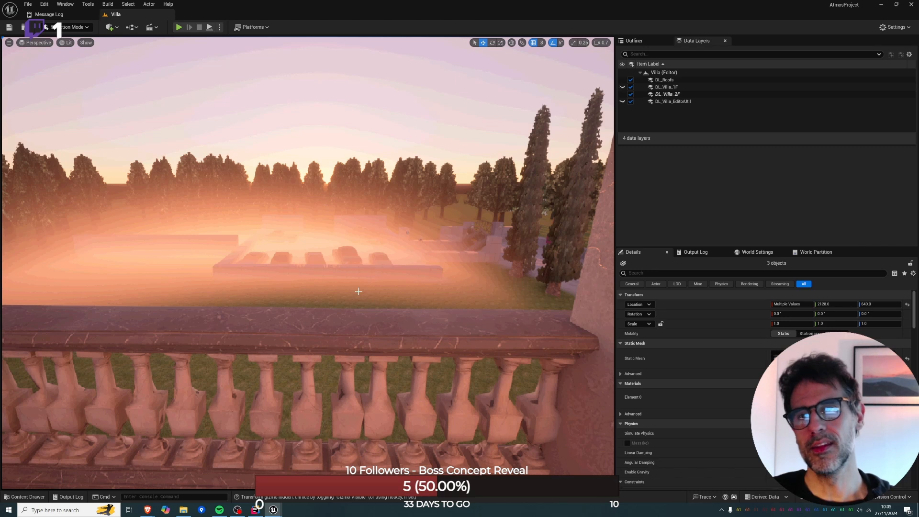
{"action": "right_click_drag", "start_coordinate": [350, 164], "coordinate": [426, 234]}
{"action": "key", "text": "w"}
{"action": "key", "text": "w"}
{"action": "key", "text": "s"}
{"action": "key", "text": "e"}
{"action": "key", "text": "w"}
{"action": "key", "text": "s"}
{"action": "key", "text": "s"}
{"action": "key", "text": "w"}
{"action": "key", "text": "s"}
{"action": "mouse_move", "coordinate": [114, 266]}
{"action": "right_mouse_down"}
{"action": "mouse_move", "coordinate": [106, 268]}
{"action": "mouse_move", "coordinate": [113, 266]}
{"action": "right_mouse_up"}
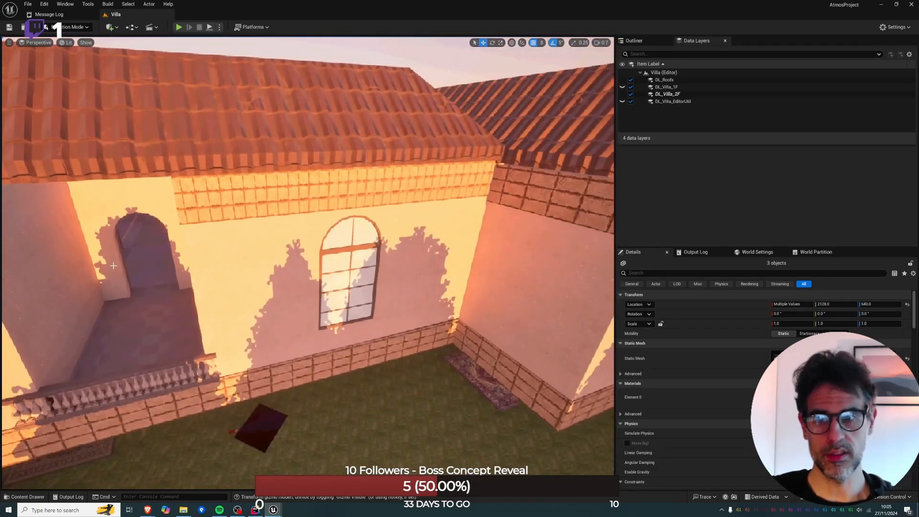
{"action": "right_click_drag", "start_coordinate": [151, 324], "coordinate": [174, 336]}
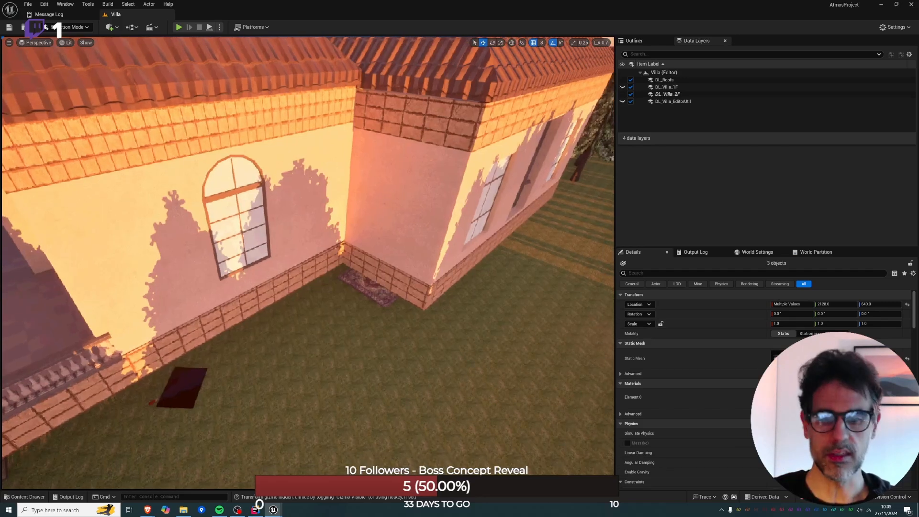
Switch the viewport to the wireframe top view and search the Outliner for "sound".
{"action": "key", "text": "alt+j"}
{"action": "left_click", "coordinate": [287, 289]}
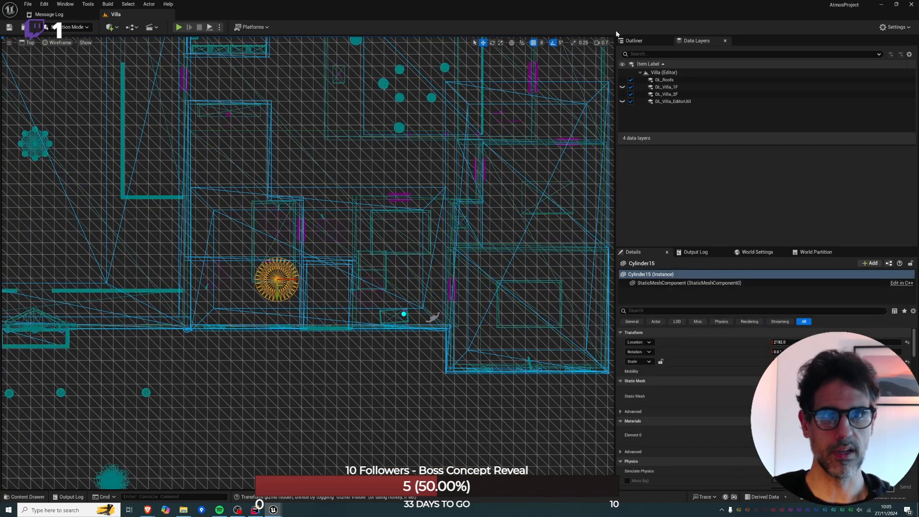
{"action": "left_click", "coordinate": [633, 40]}
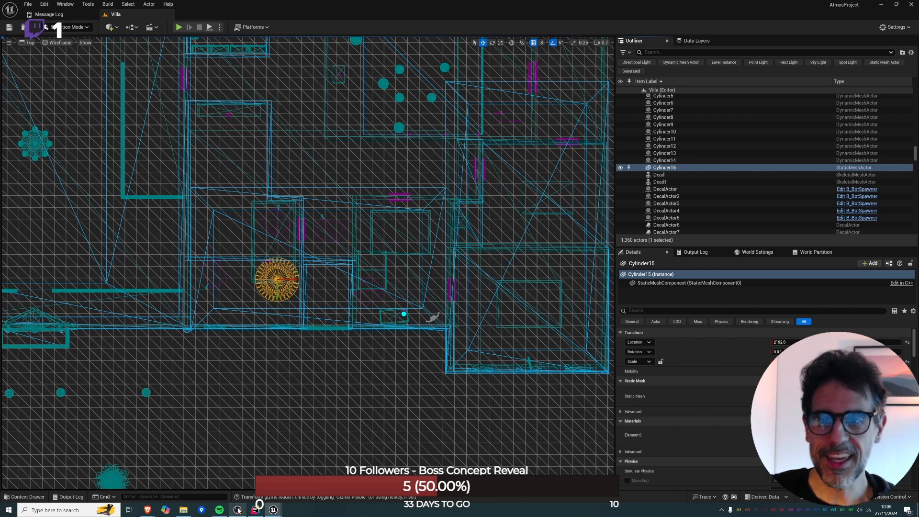
{"action": "mouse_move", "coordinate": [238, 511]}
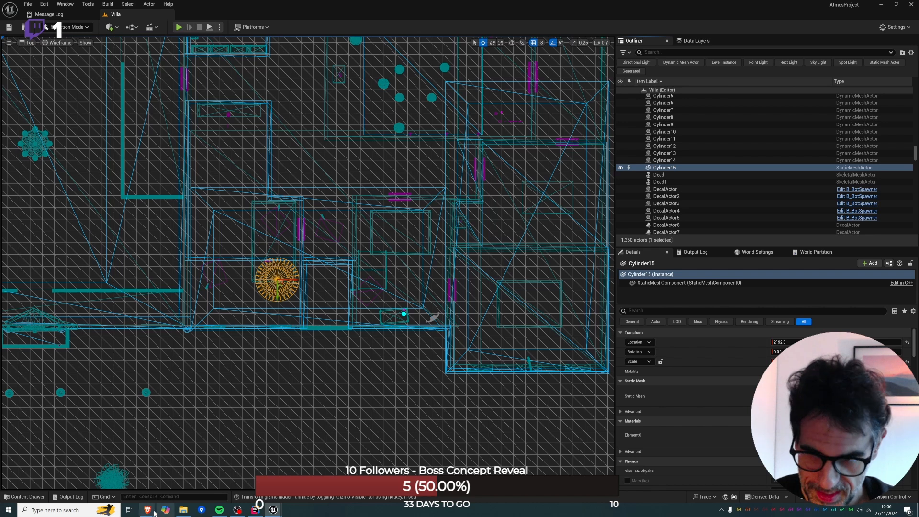
{"action": "mouse_move", "coordinate": [154, 513]}
{"action": "mouse_move", "coordinate": [251, 481]}
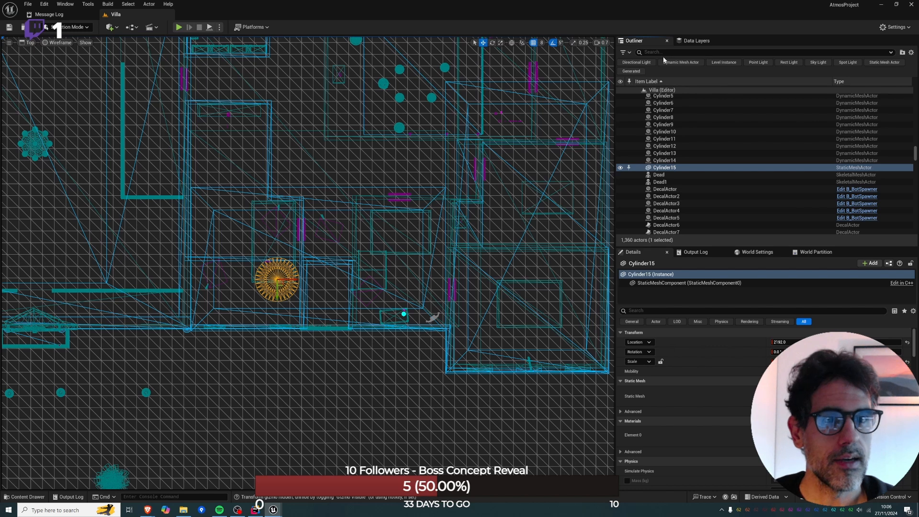
{"action": "left_click", "coordinate": [665, 139]}
{"action": "scroll", "coordinate": [665, 144], "scroll_direction": "up", "scroll_amount": 7}
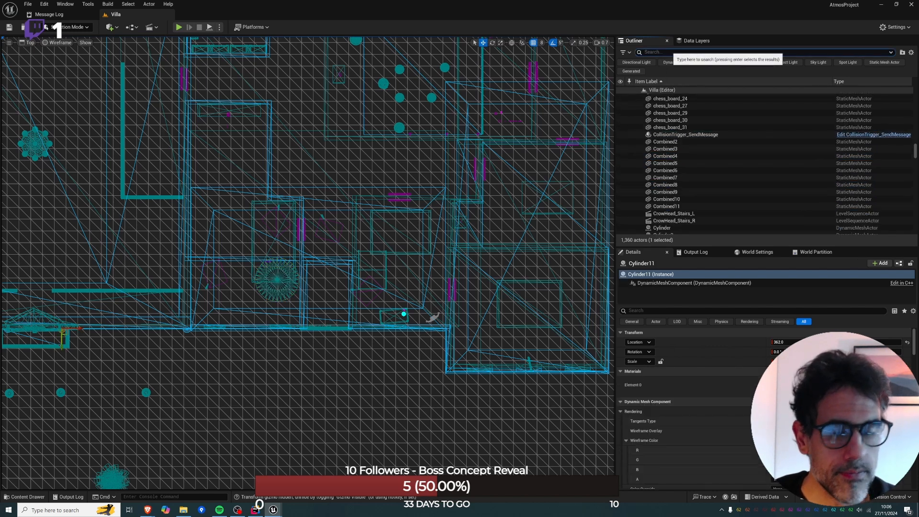
{"action": "left_click", "coordinate": [670, 53]}
{"action": "type", "text": "sound"}
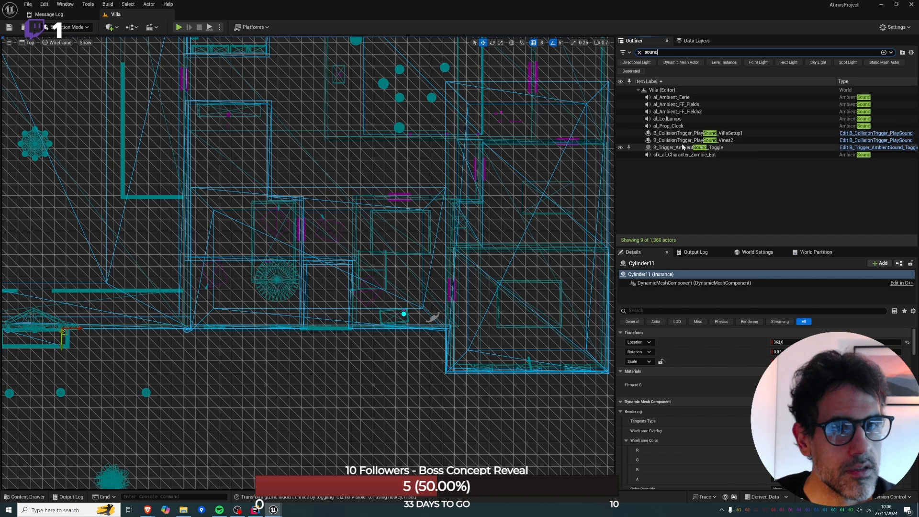
Review the whole villa from above in unlit mode, clear the Outliner search and return to wireframe shading.
{"action": "left_click", "coordinate": [429, 221]}
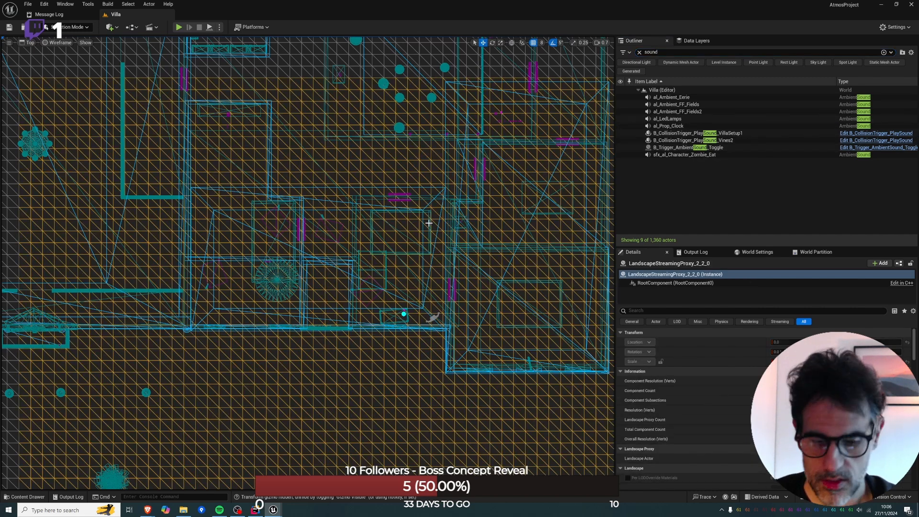
{"action": "scroll", "coordinate": [428, 221], "scroll_direction": "down", "scroll_amount": 10}
{"action": "key", "text": "alt+3"}
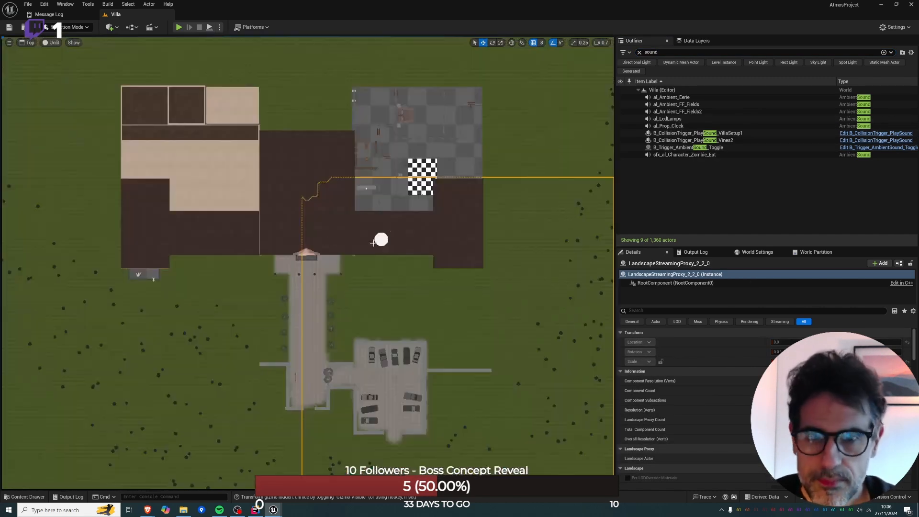
{"action": "left_click", "coordinate": [476, 160]}
{"action": "left_click", "coordinate": [638, 53]}
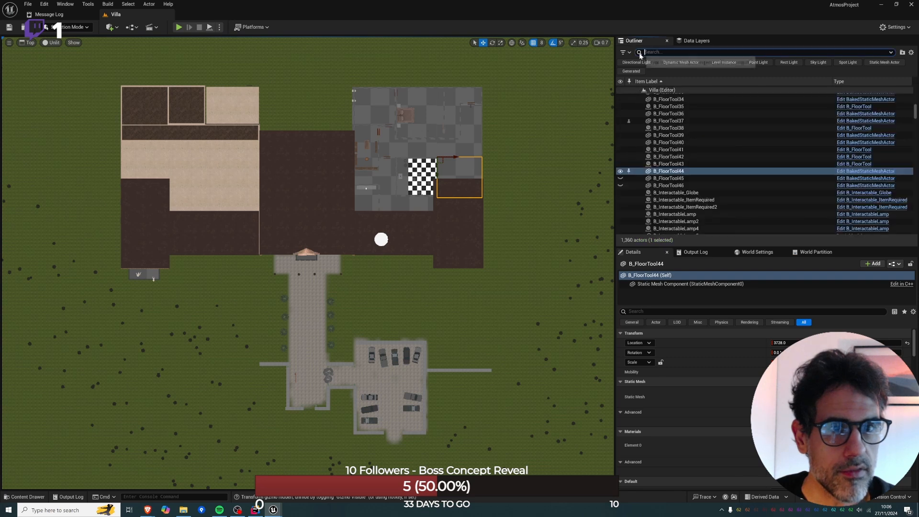
{"action": "key", "text": "alt+2"}
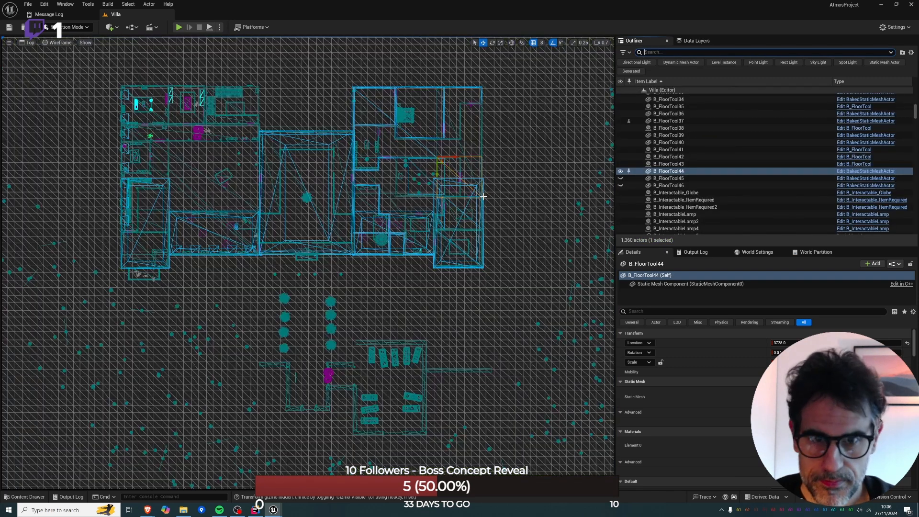
Show the DL_Villa_1F and DL_Villa_EditorUtil data layers and select the _Ref_VillaMap2 reference plane.
{"action": "left_click", "coordinate": [716, 43]}
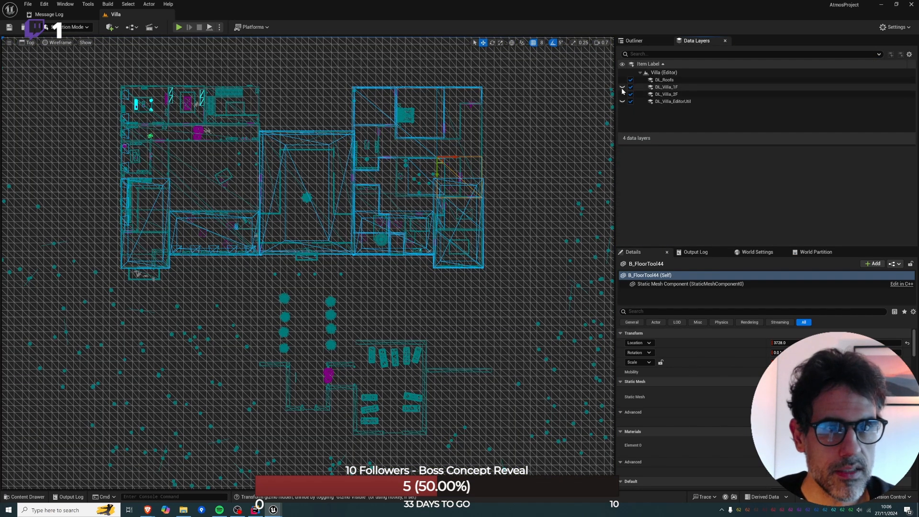
{"action": "left_click", "coordinate": [622, 94]}
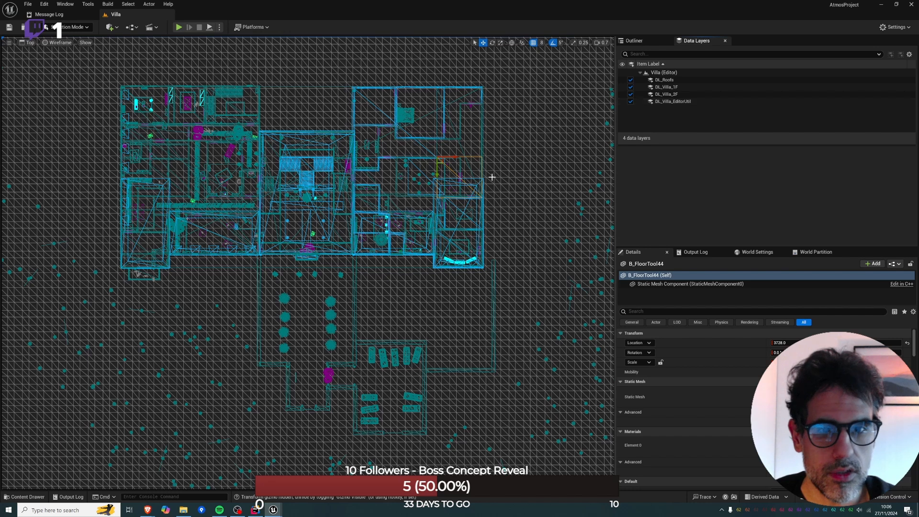
{"action": "left_click", "coordinate": [407, 266]}
{"action": "left_click", "coordinate": [404, 267]}
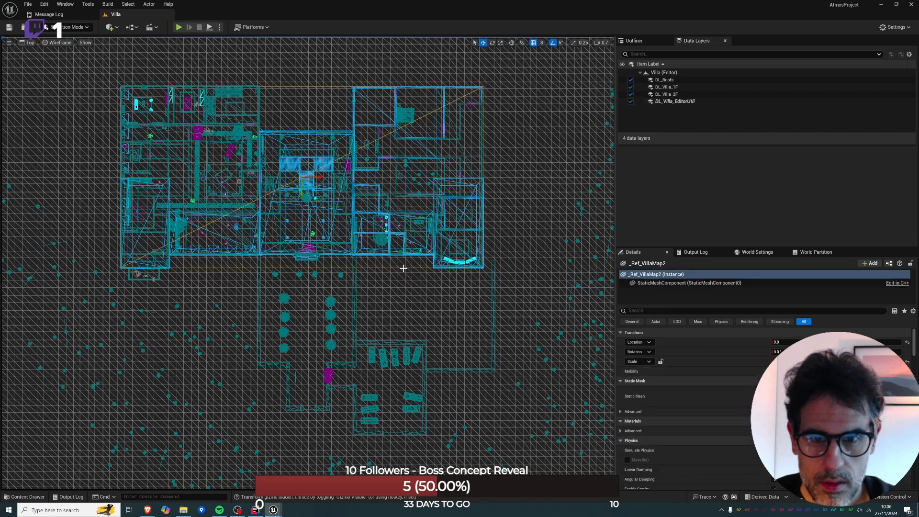
Select the AudioVolume actor and leave game view to display its bounds around the villa in the perspective view.
{"action": "key", "text": "alt+g"}
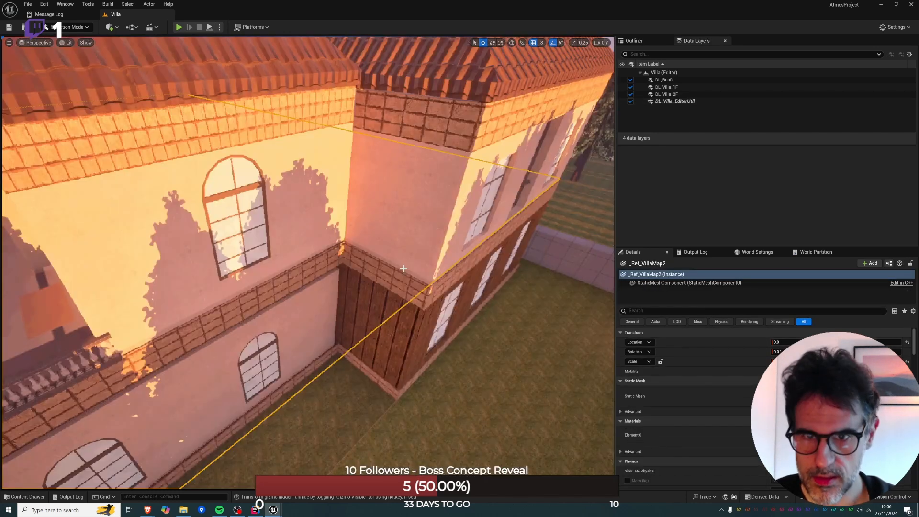
{"action": "key", "text": "f"}
{"action": "right_click_drag", "start_coordinate": [404, 268], "coordinate": [436, 258]}
{"action": "key", "text": "w"}
{"action": "scroll", "coordinate": [443, 253], "scroll_direction": "up", "scroll_amount": 3}
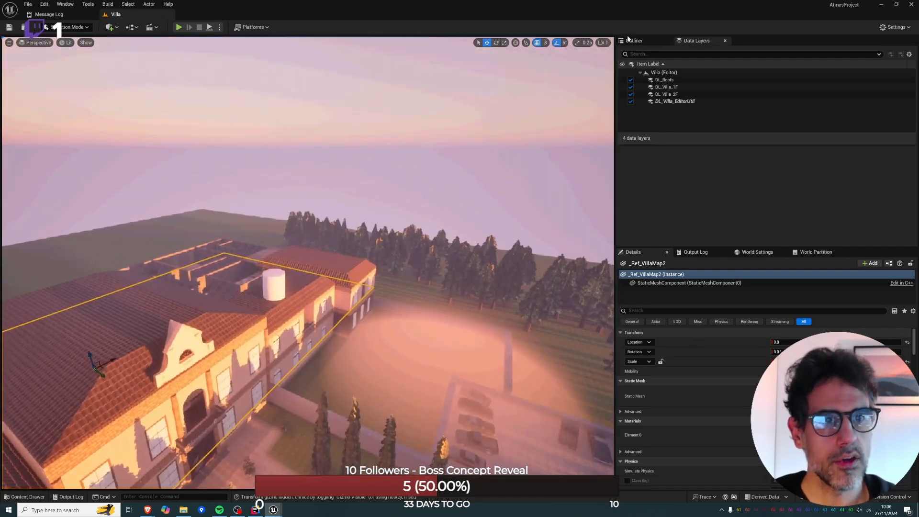
{"action": "left_click", "coordinate": [651, 40]}
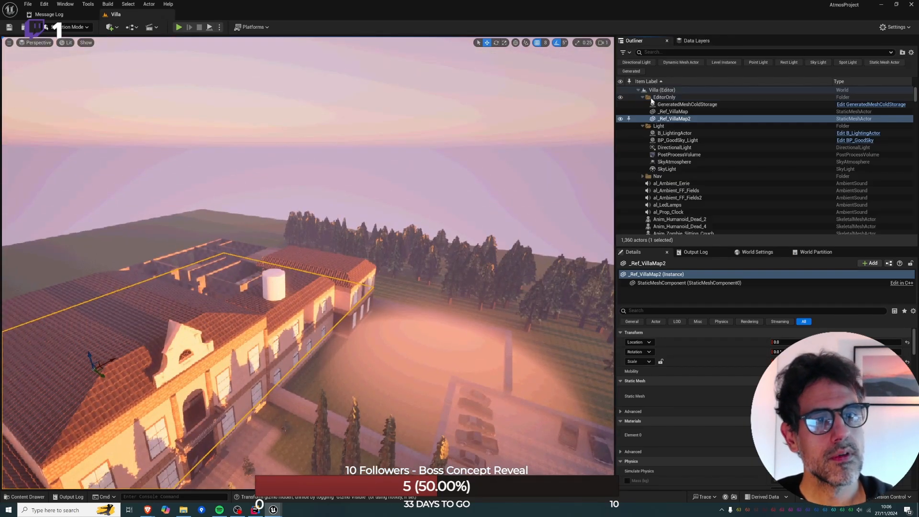
{"action": "scroll", "coordinate": [674, 155], "scroll_direction": "down", "scroll_amount": 3}
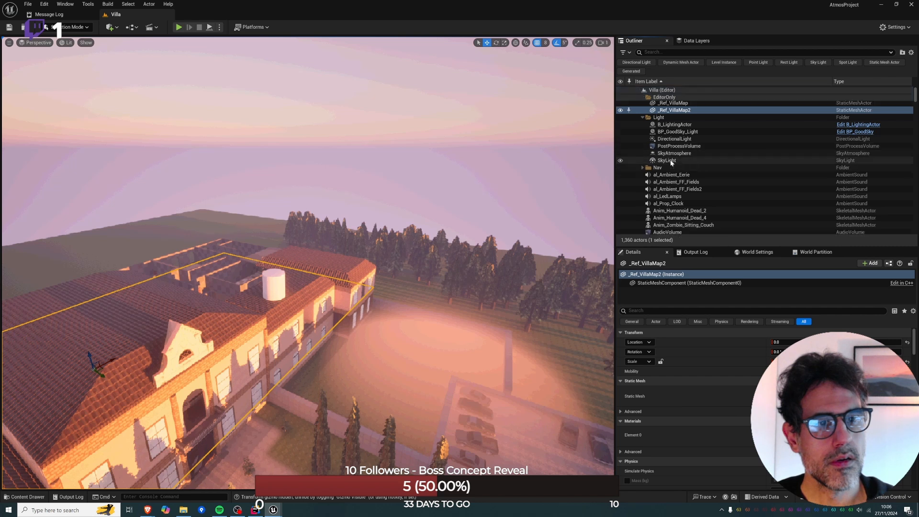
{"action": "left_click", "coordinate": [667, 186]}
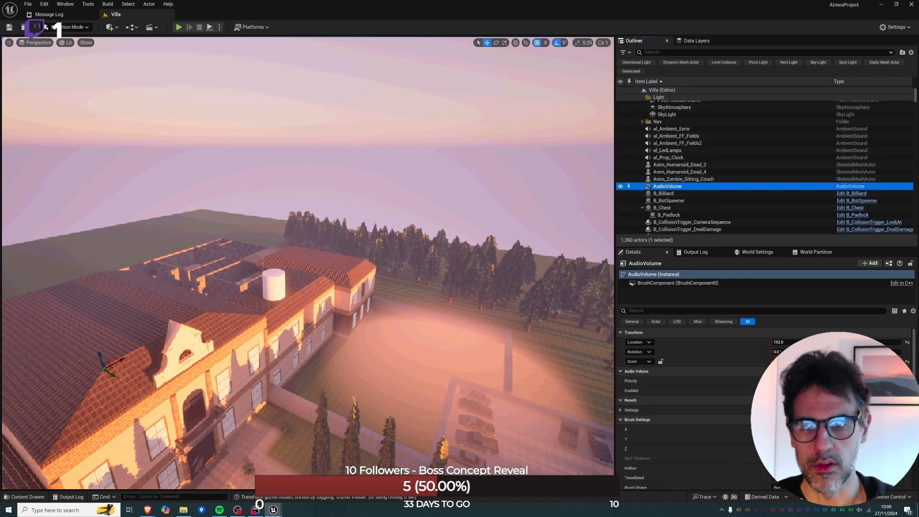
{"action": "key", "text": "f"}
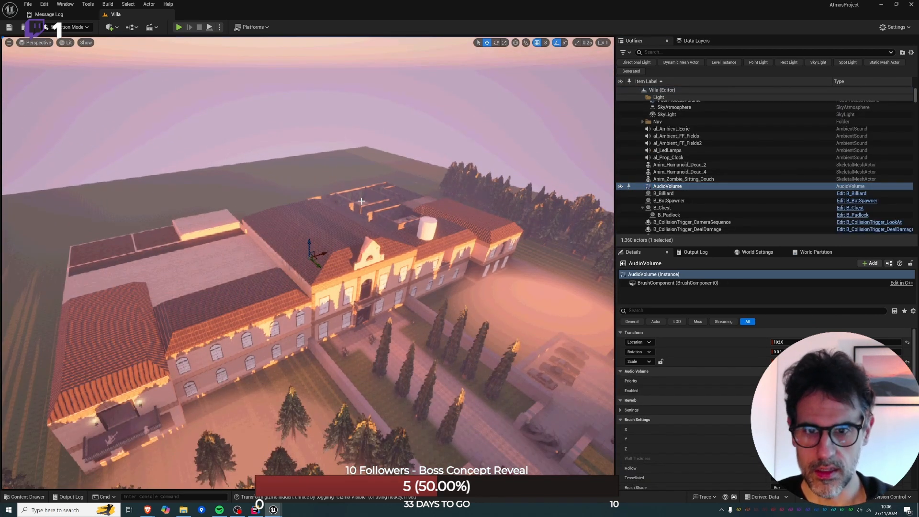
{"action": "key", "text": "g"}
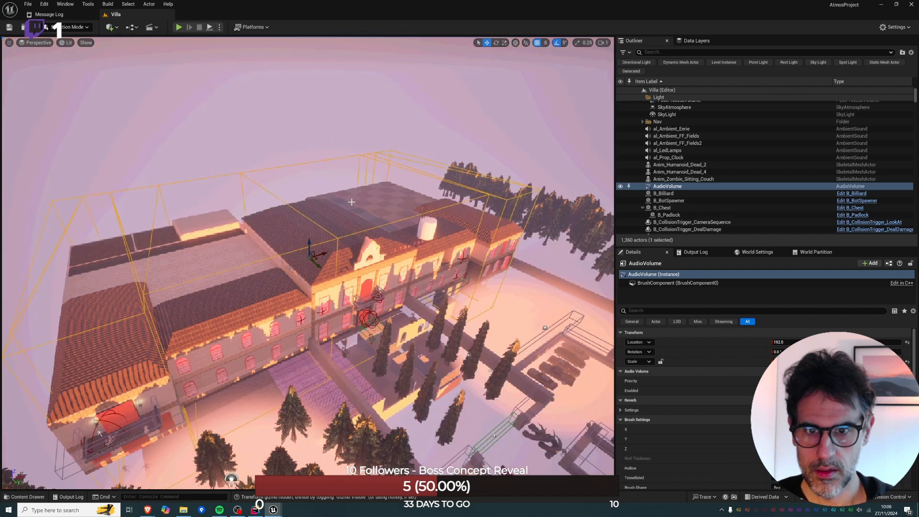
Examine how the AudioVolume's bounds fit the east wing's roof and recessed wall in perspective, front and top views.
{"action": "key", "text": "w"}
{"action": "right_click_drag", "start_coordinate": [362, 201], "coordinate": [381, 160]}
{"action": "scroll", "coordinate": [361, 201], "scroll_direction": "up", "scroll_amount": 3}
{"action": "key", "text": "w"}
{"action": "key", "text": "d"}
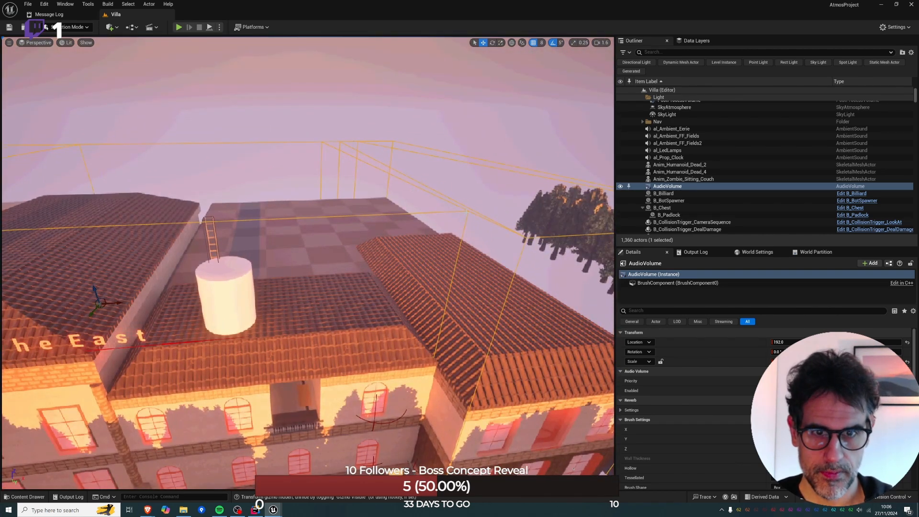
{"action": "key", "text": "alt+h"}
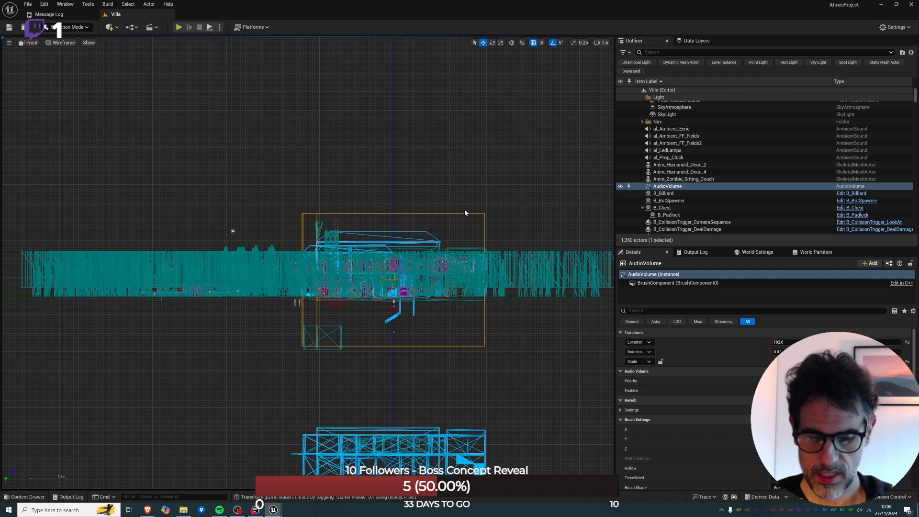
{"action": "key", "text": "alt+j"}
{"action": "scroll", "coordinate": [431, 242], "scroll_direction": "up", "scroll_amount": 2}
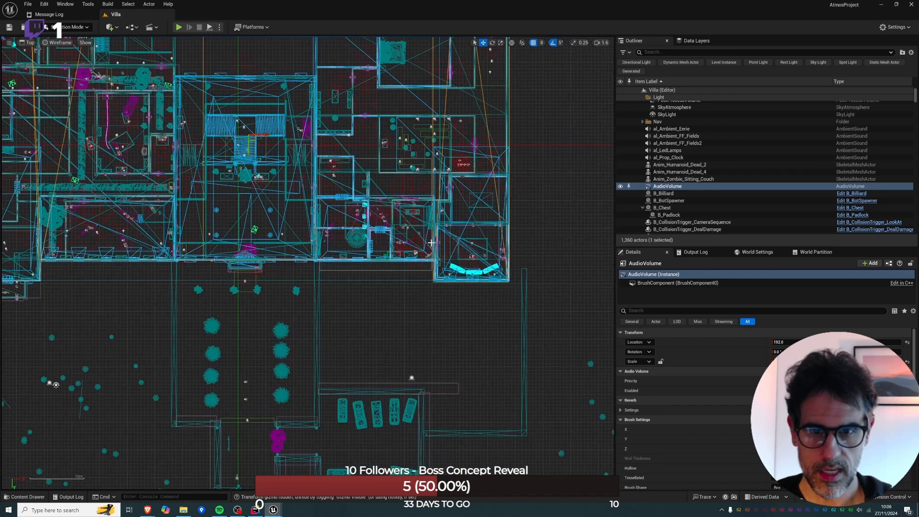
{"action": "key", "text": "alt+g"}
{"action": "mouse_move", "coordinate": [322, 443]}
{"action": "right_mouse_down"}
{"action": "mouse_move", "coordinate": [316, 452]}
{"action": "mouse_move", "coordinate": [321, 443]}
{"action": "right_mouse_up"}
{"action": "key", "text": "w"}
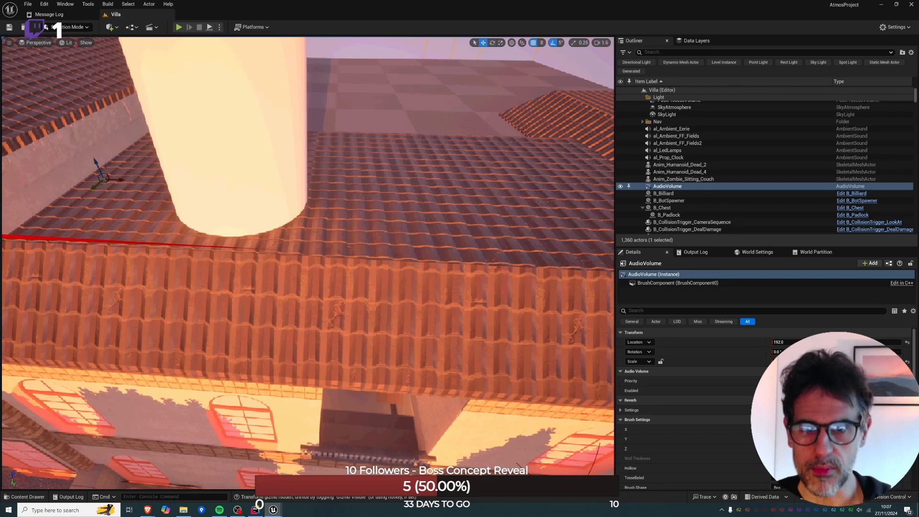
{"action": "key", "text": "s"}
{"action": "right_click_drag", "start_coordinate": [321, 442], "coordinate": [322, 391]}
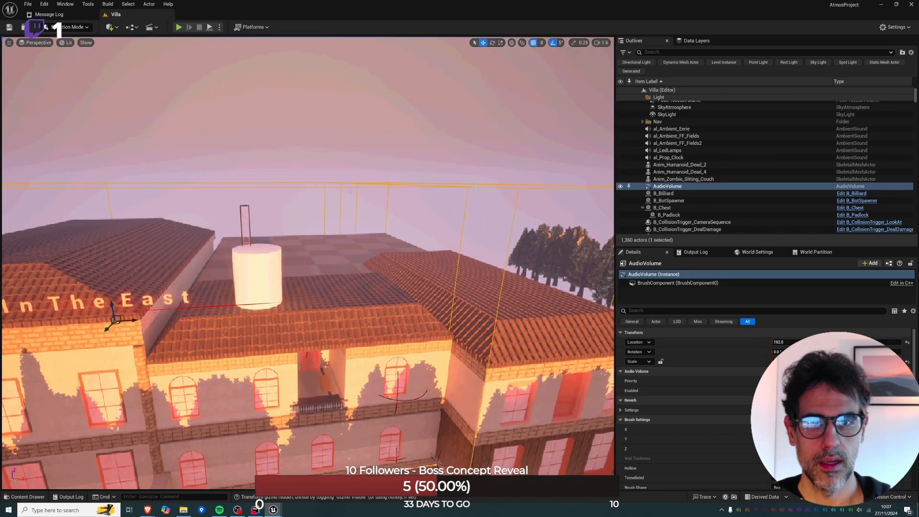
Hide the DL_Roofs, DL_Villa_1F and DL_Villa_EditorUtil data layers in the wireframe top view, keeping DL_Villa_2F shown.
{"action": "key", "text": "alt+j"}
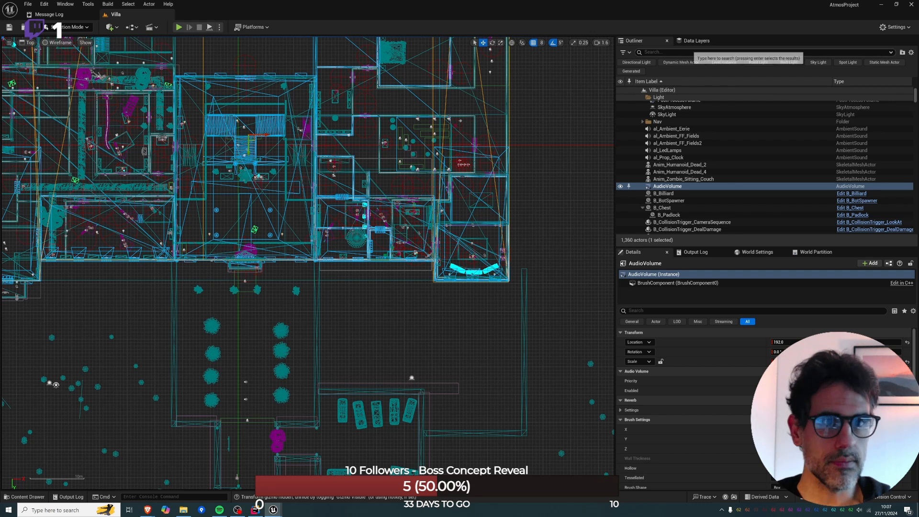
{"action": "left_click", "coordinate": [693, 41]}
{"action": "left_click", "coordinate": [622, 80]}
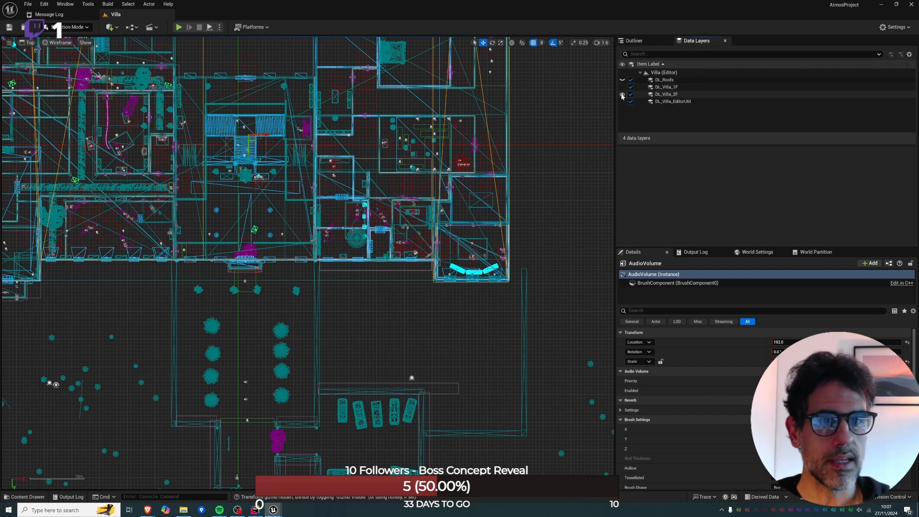
{"action": "left_click", "coordinate": [622, 94]}
{"action": "left_click", "coordinate": [622, 101]}
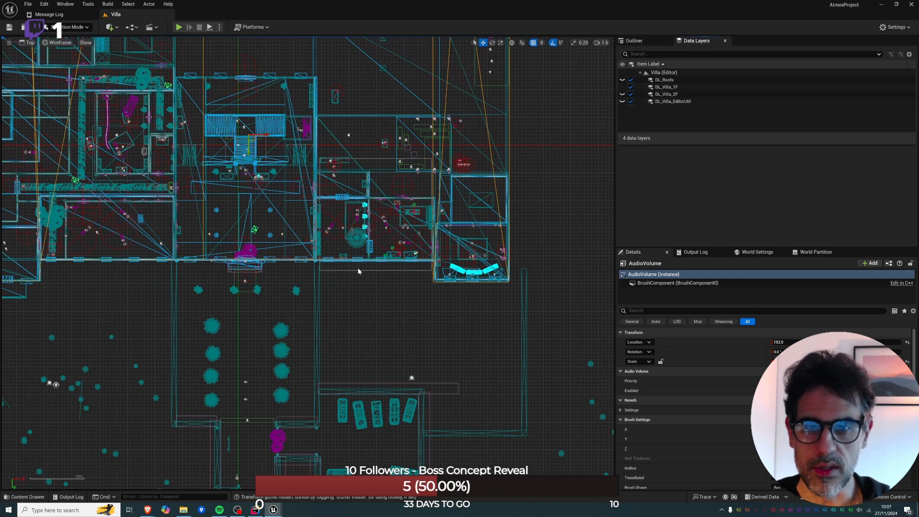
{"action": "left_click", "coordinate": [622, 87]}
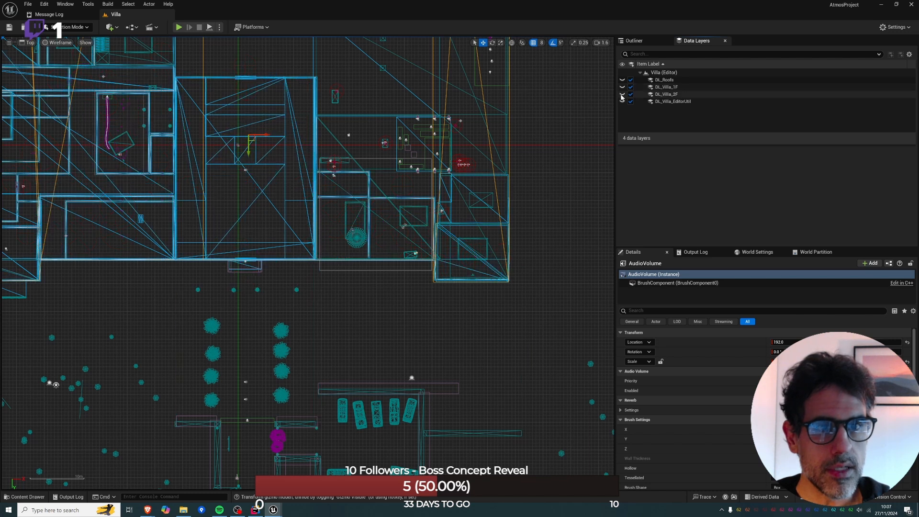
{"action": "left_click", "coordinate": [622, 94]}
{"action": "scroll", "coordinate": [408, 258], "scroll_direction": "up", "scroll_amount": 2}
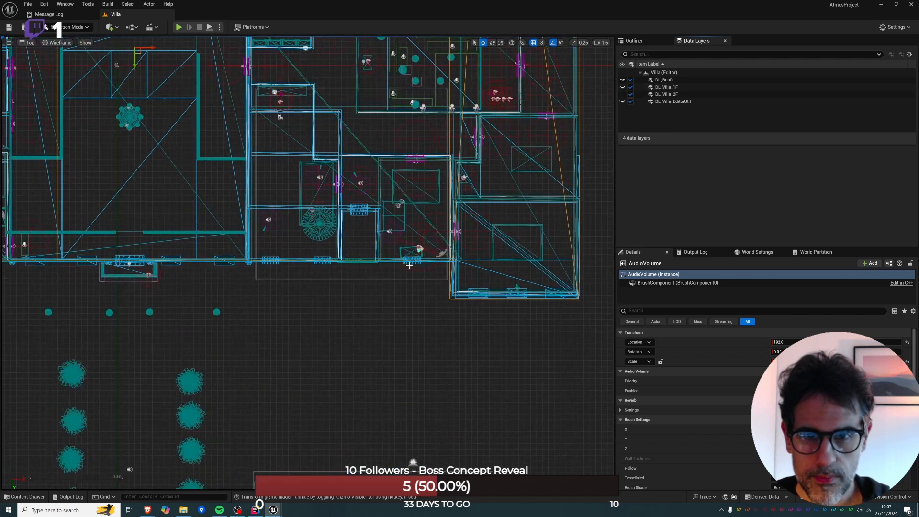
Enter Brush Editing mode and split the AudioVolume's front edge along the east wing to add two dividing edges near the recess.
{"action": "left_click", "coordinate": [76, 27]}
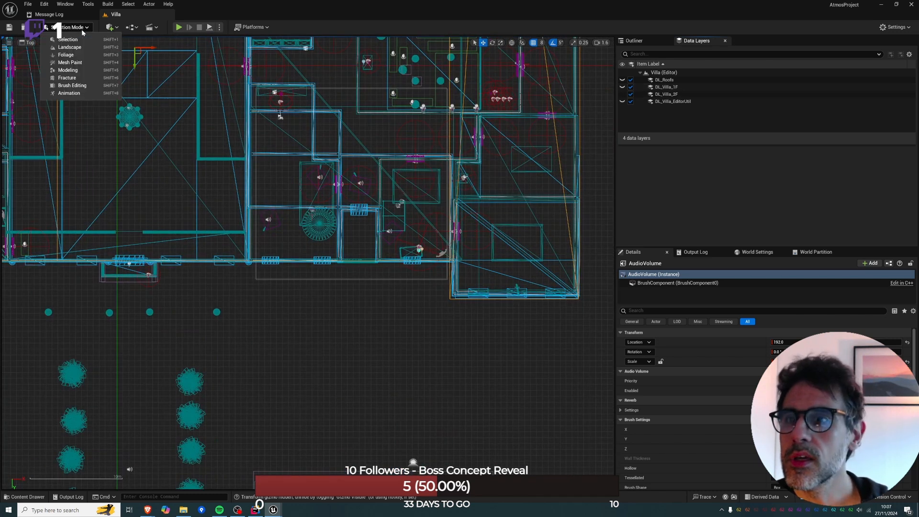
{"action": "left_click", "coordinate": [86, 86]}
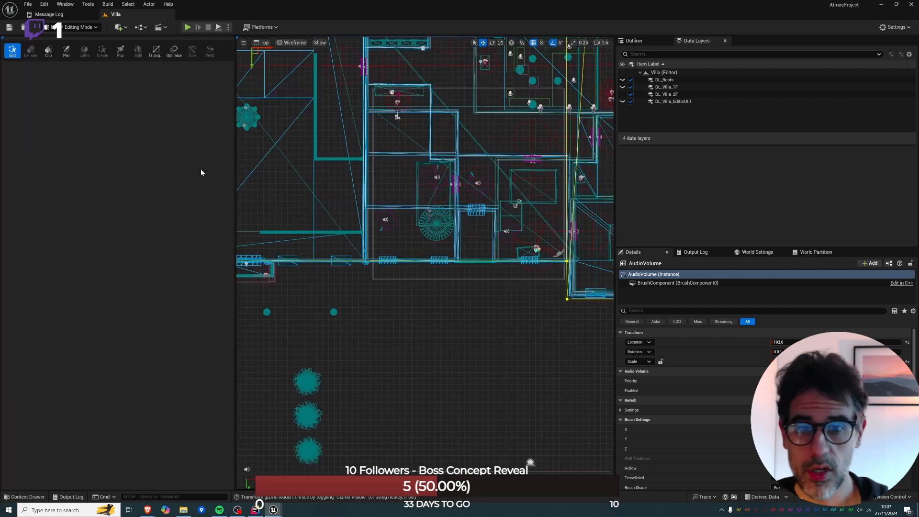
{"action": "right_click_drag", "start_coordinate": [551, 251], "coordinate": [453, 269]}
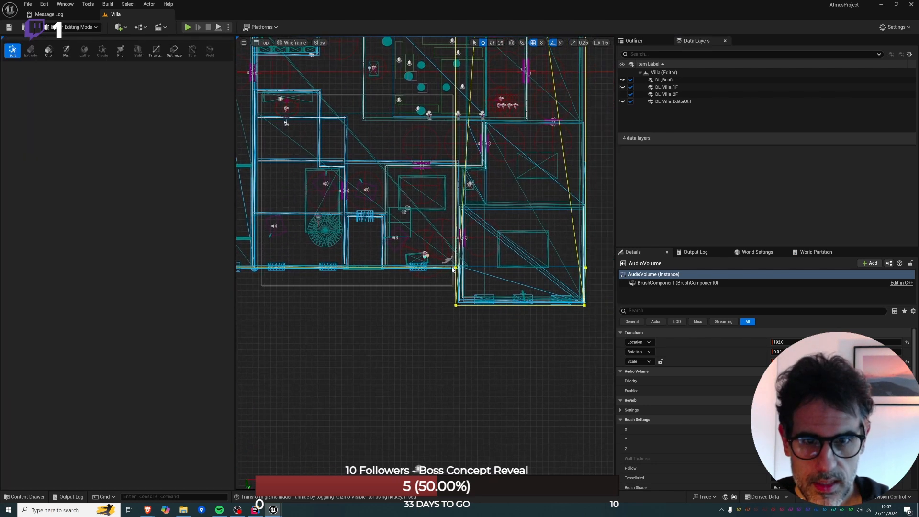
{"action": "left_click", "coordinate": [383, 269]}
{"action": "right_click", "coordinate": [377, 271]}
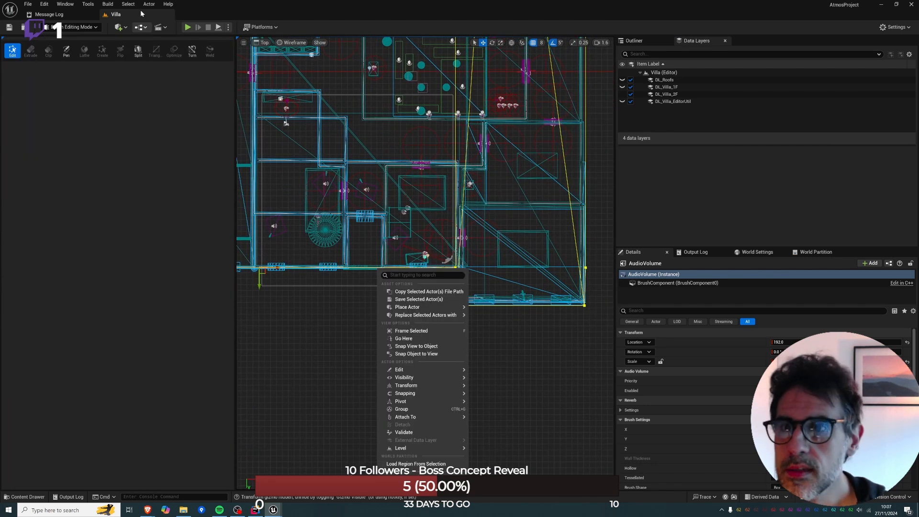
{"action": "left_click", "coordinate": [136, 51]}
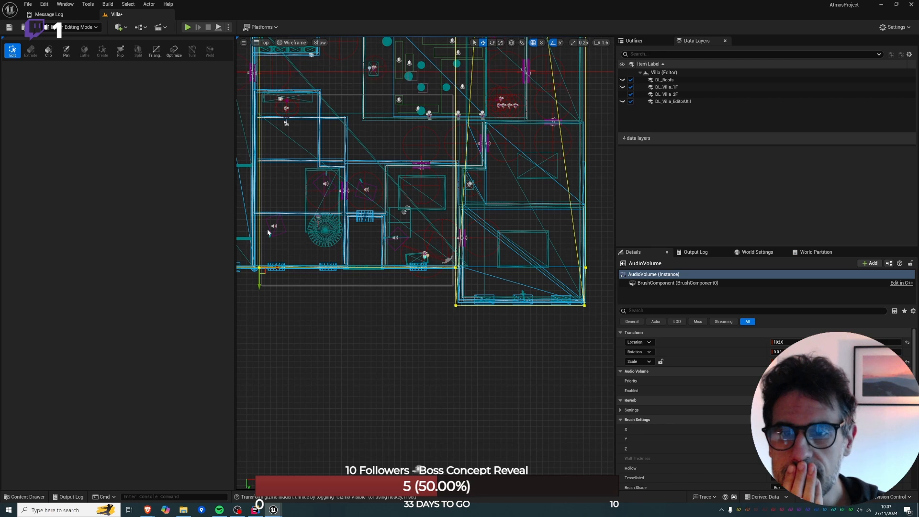
{"action": "left_click", "coordinate": [349, 269]}
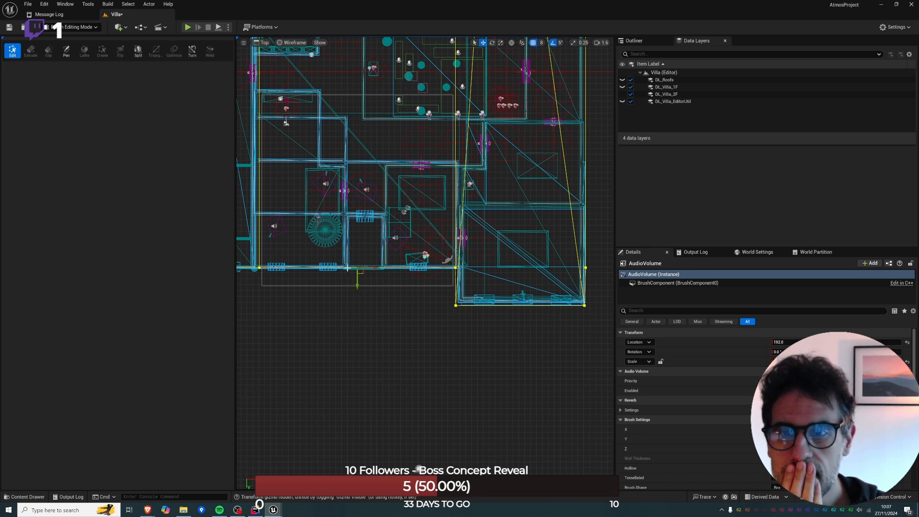
{"action": "left_click", "coordinate": [138, 51]}
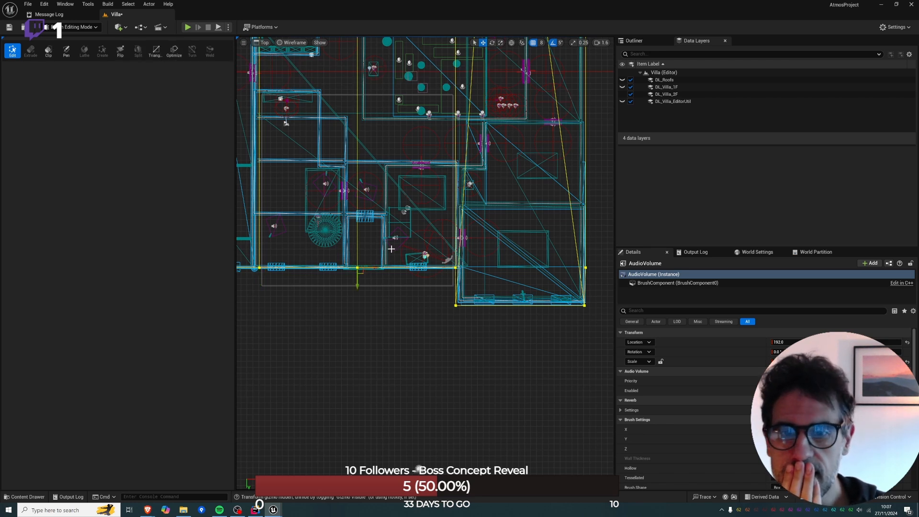
{"action": "left_click", "coordinate": [386, 267]}
{"action": "left_click", "coordinate": [140, 57]}
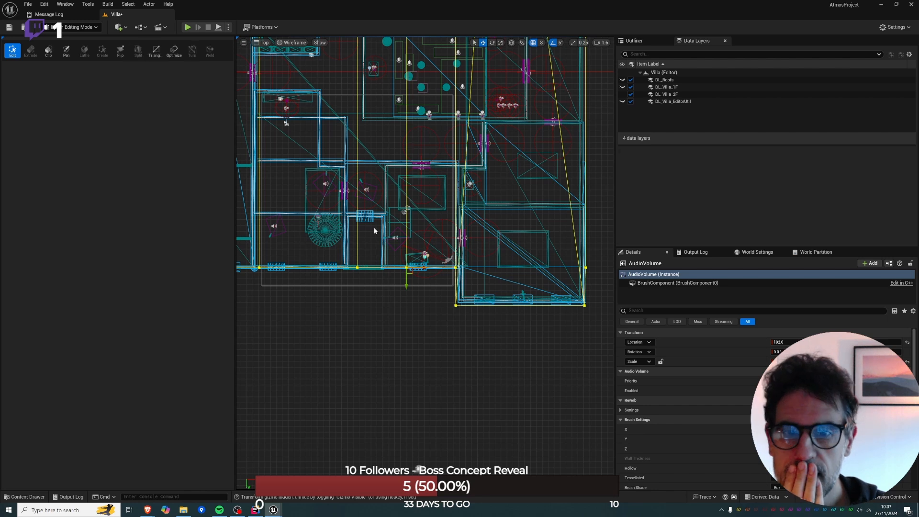
Select the vertices of both new dividing edges and shift them together so one aligns with the recess's east wall.
{"action": "left_click_drag", "start_coordinate": [345, 251], "coordinate": [399, 270]}
{"action": "key", "text": "ctrl+z"}
{"action": "scroll", "coordinate": [394, 200], "scroll_direction": "down", "scroll_amount": 2}
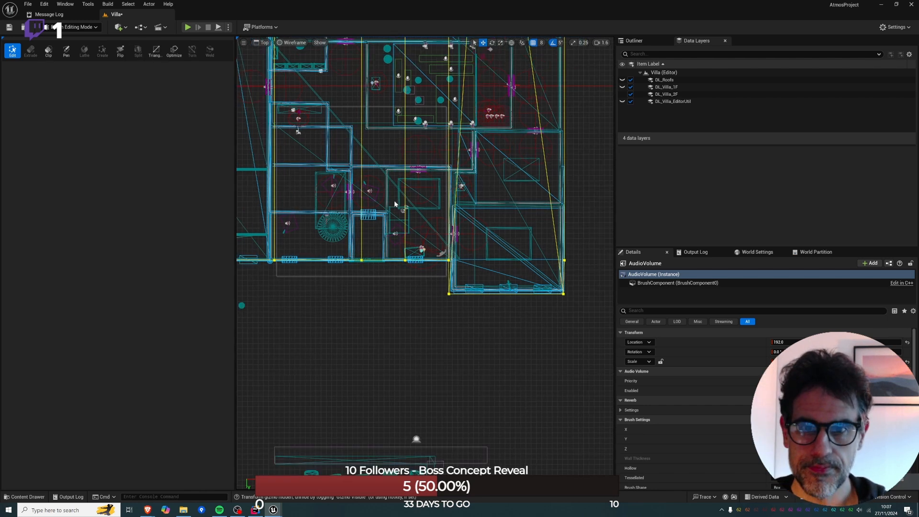
{"action": "right_click_drag", "start_coordinate": [374, 120], "coordinate": [391, 210]}
{"action": "right_click_drag", "start_coordinate": [365, 85], "coordinate": [356, 160]}
{"action": "scroll", "coordinate": [356, 160], "scroll_direction": "down", "scroll_amount": 3}
{"action": "left_click_drag", "start_coordinate": [351, 92], "coordinate": [404, 357]}
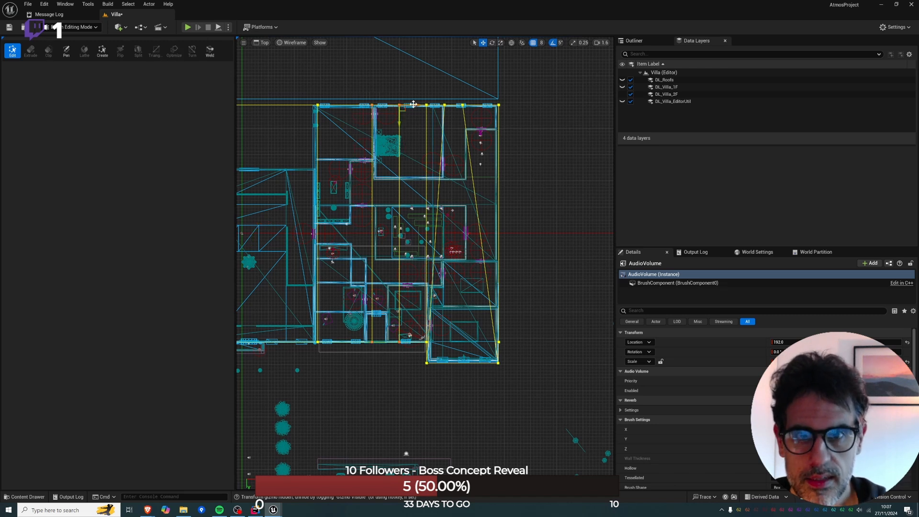
{"action": "left_click_drag", "start_coordinate": [413, 103], "coordinate": [407, 106]}
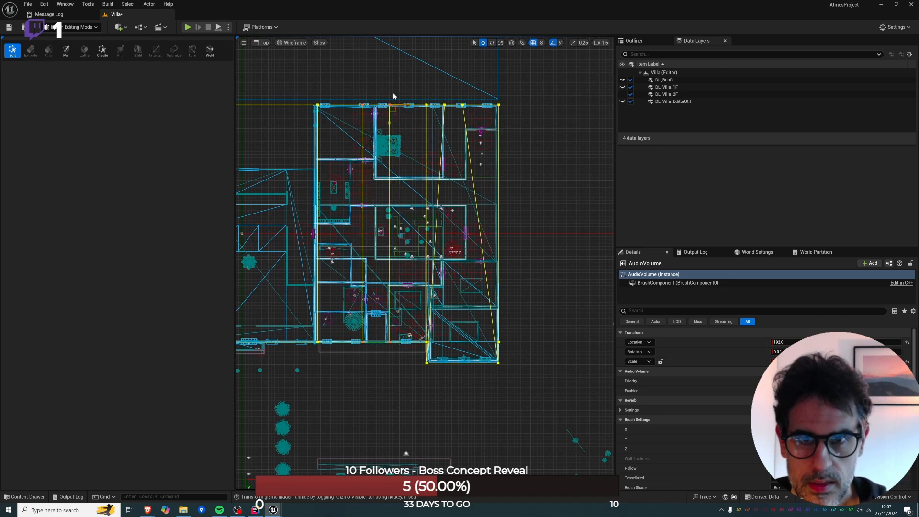
Select the western dividing edge's vertices and move them into line with the recess's west wall.
{"action": "scroll", "coordinate": [408, 197], "scroll_direction": "up", "scroll_amount": 2}
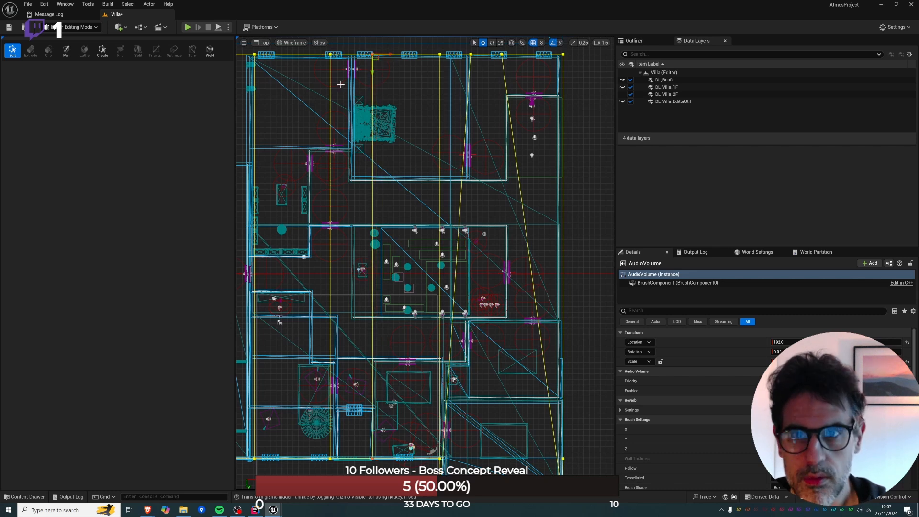
{"action": "left_click", "coordinate": [313, 43]}
{"action": "left_click", "coordinate": [316, 52]}
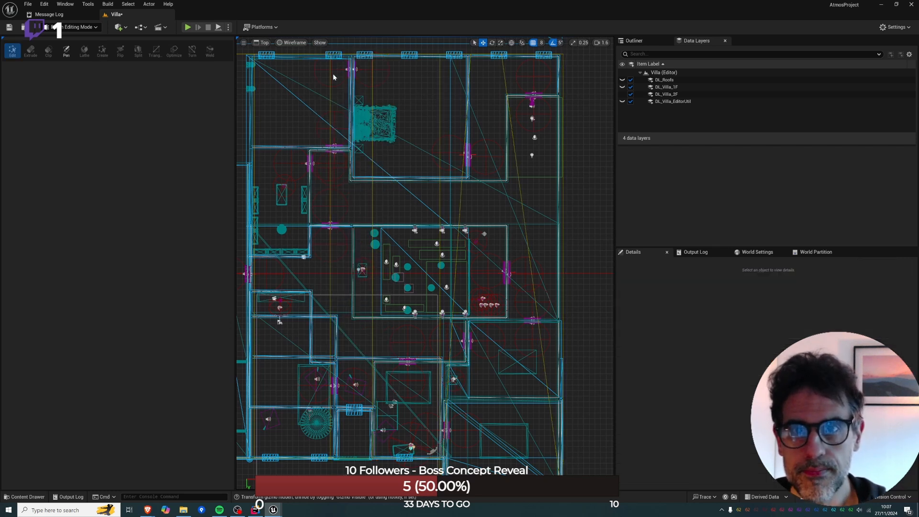
{"action": "left_click", "coordinate": [328, 61]}
{"action": "left_click", "coordinate": [330, 54]}
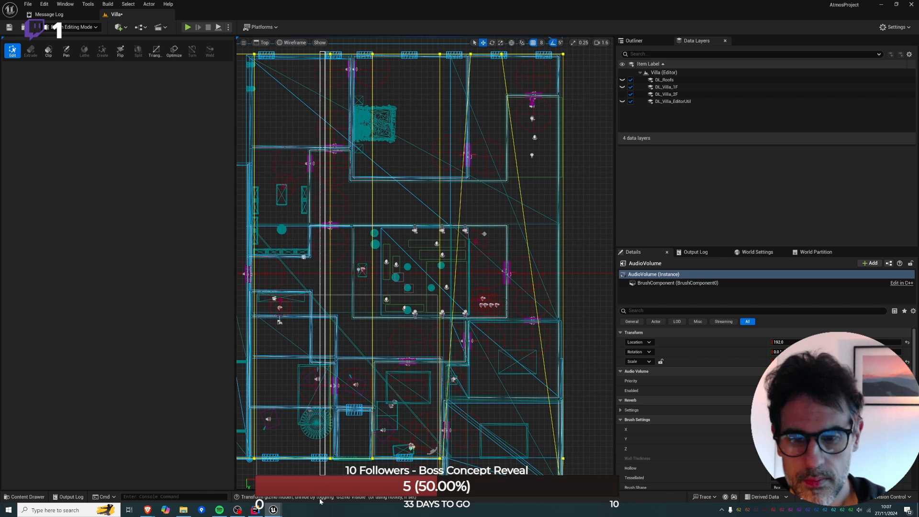
{"action": "left_click_drag", "start_coordinate": [348, 54], "coordinate": [355, 54]}
{"action": "right_click_drag", "start_coordinate": [385, 354], "coordinate": [384, 350]}
{"action": "scroll", "coordinate": [384, 351], "scroll_direction": "up", "scroll_amount": 5}
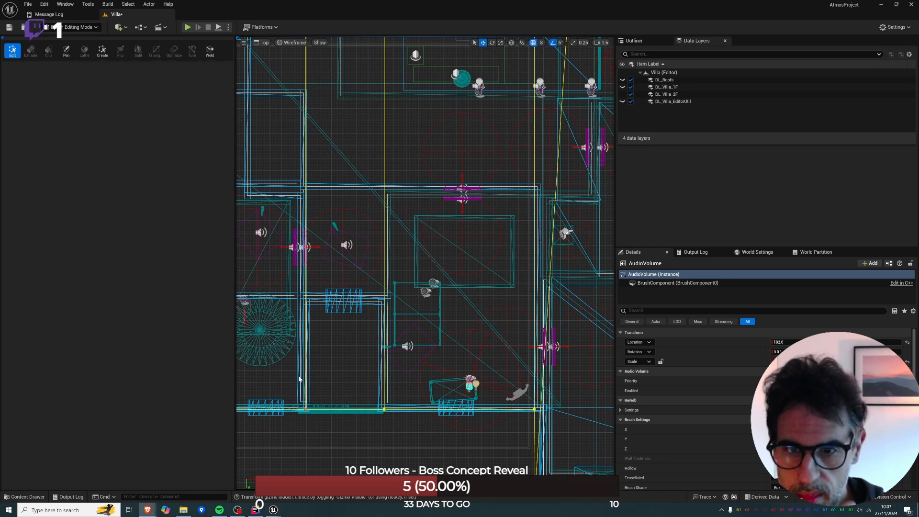
Split the AudioVolume's two dividing edges crosswise and shift the new vertices between them down to the recess's back wall.
{"action": "right_click", "coordinate": [307, 303]}
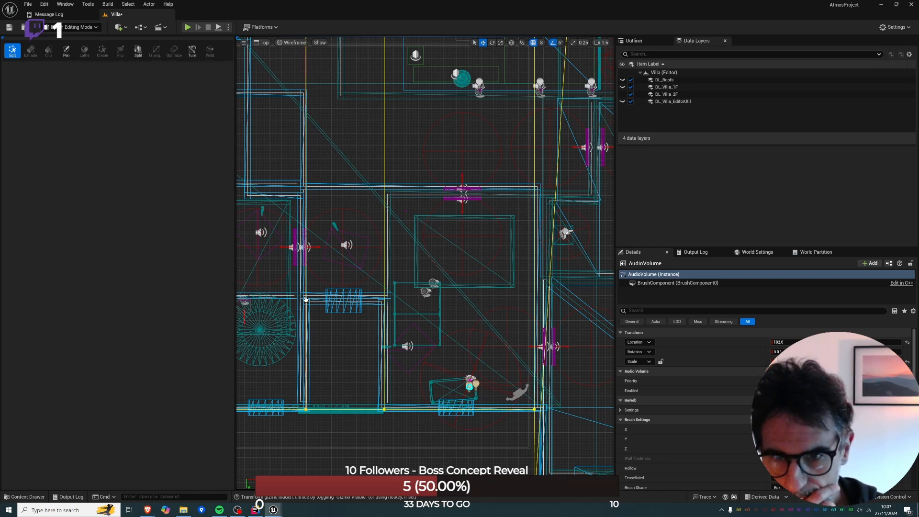
{"action": "left_click", "coordinate": [138, 51]}
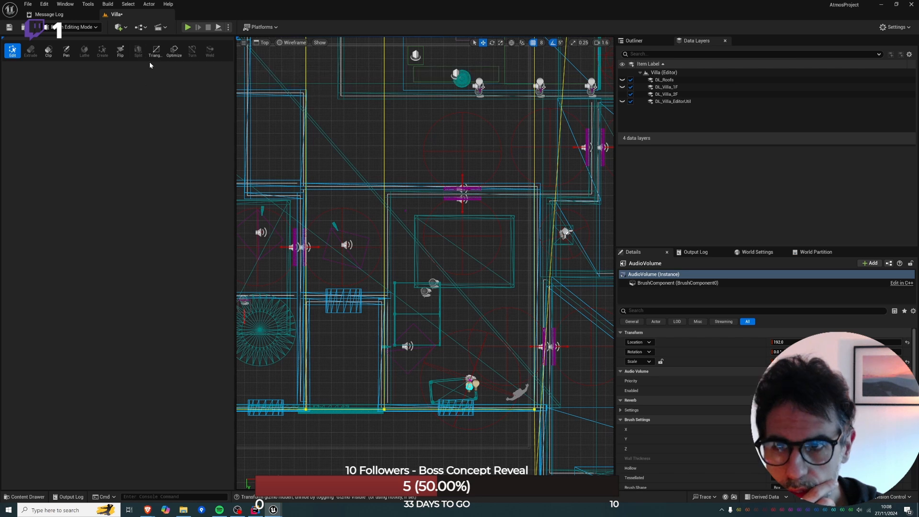
{"action": "left_click", "coordinate": [386, 300]}
{"action": "left_click", "coordinate": [386, 302]}
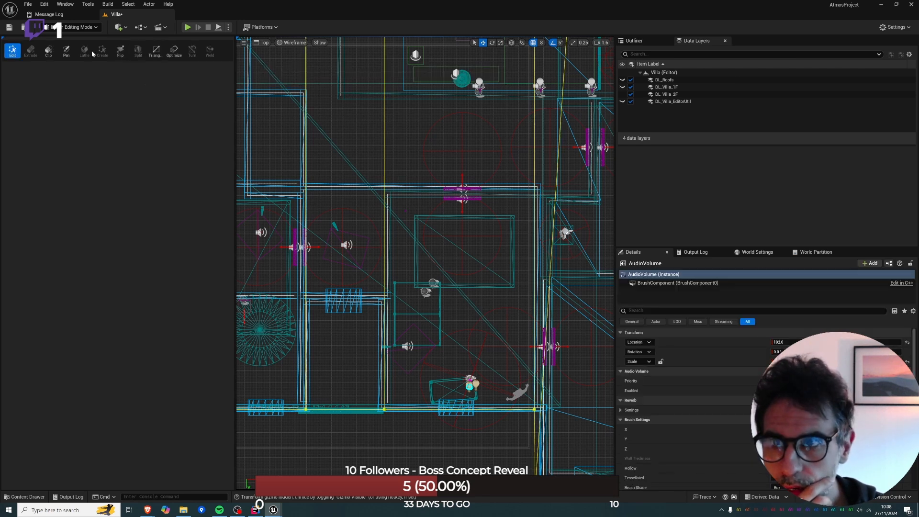
{"action": "left_click", "coordinate": [385, 130]}
{"action": "left_click", "coordinate": [139, 50]}
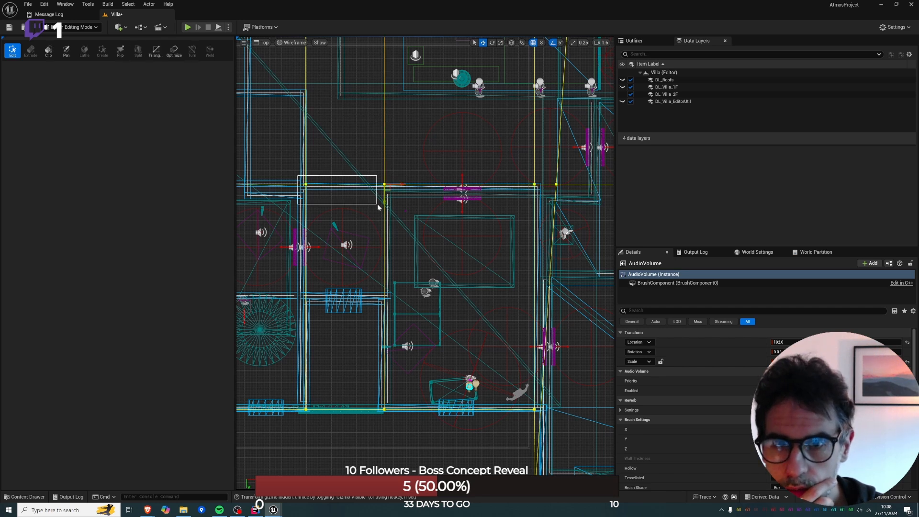
{"action": "mouse_move", "coordinate": [378, 205]}
{"action": "left_mouse_down"}
{"action": "mouse_move", "coordinate": [392, 206]}
{"action": "mouse_move", "coordinate": [383, 316]}
{"action": "left_mouse_up"}
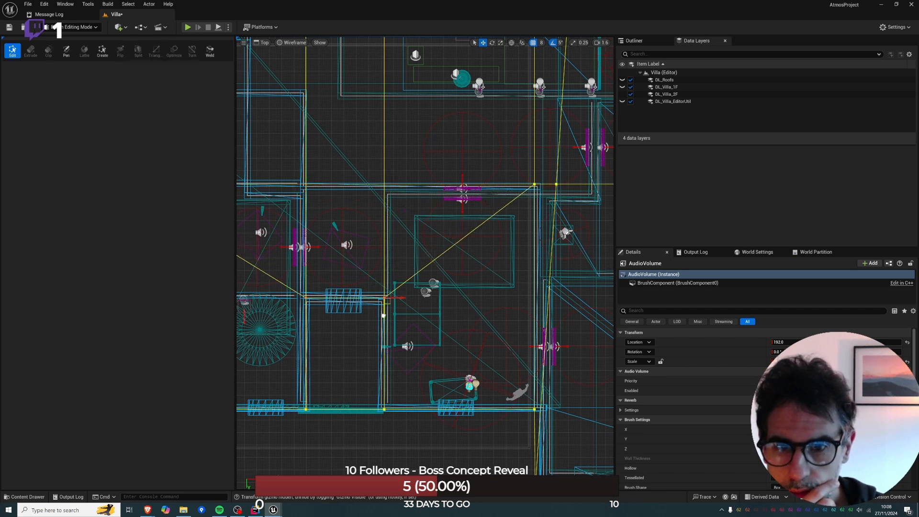
Move the new split vertices on the AudioVolume's east and west sides into line with the recess's back wall.
{"action": "scroll", "coordinate": [456, 267], "scroll_direction": "down", "scroll_amount": 1}
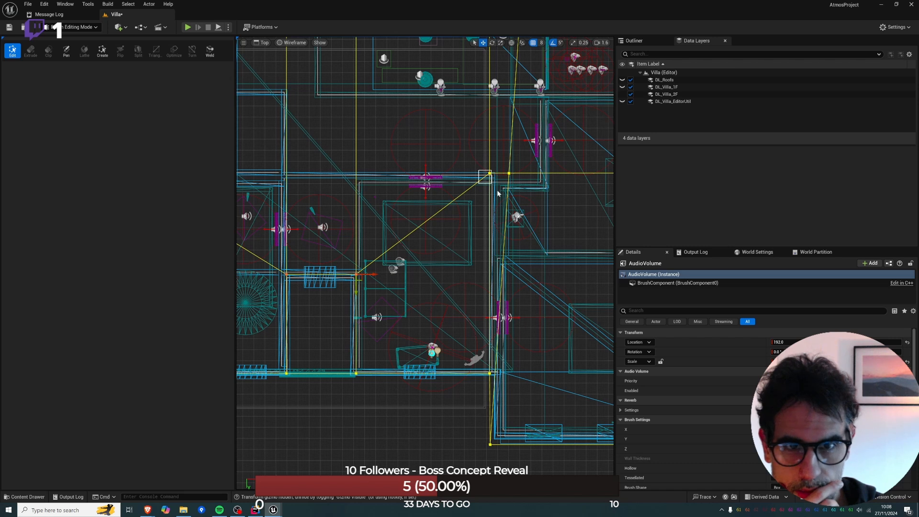
{"action": "left_click_drag", "start_coordinate": [493, 187], "coordinate": [491, 289]}
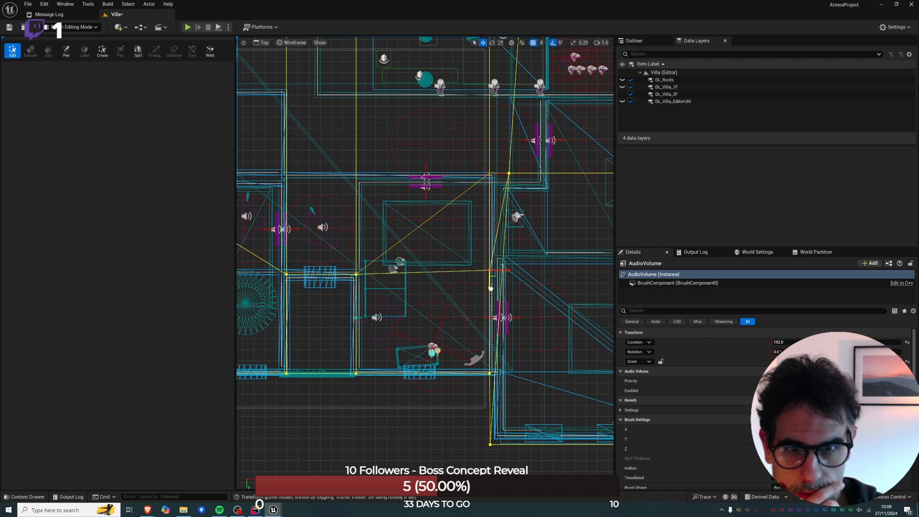
{"action": "right_click_drag", "start_coordinate": [389, 256], "coordinate": [521, 244]}
{"action": "right_click_drag", "start_coordinate": [327, 186], "coordinate": [392, 187]}
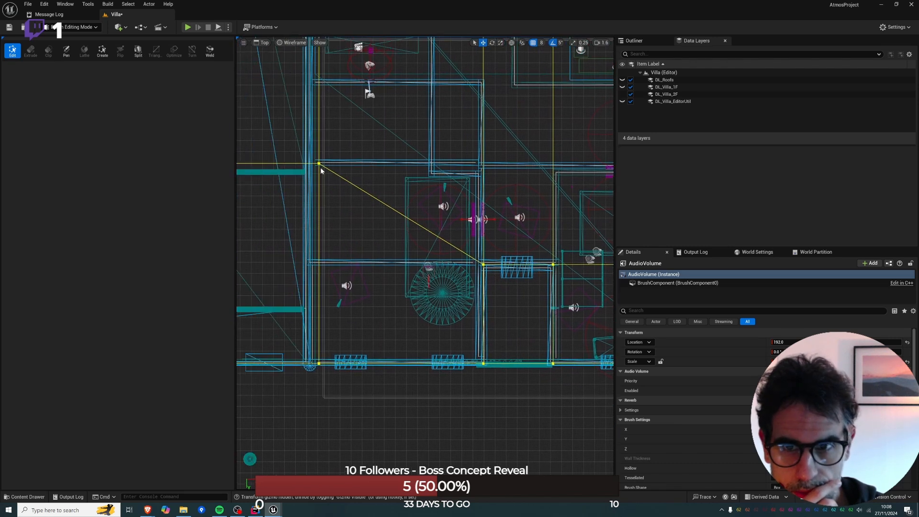
{"action": "left_click_drag", "start_coordinate": [313, 182], "coordinate": [308, 282]}
{"action": "right_click_drag", "start_coordinate": [428, 250], "coordinate": [414, 286]}
Examine the reshaped AudioVolume brush from above the villa roof in the perspective view.
{"action": "key", "text": "alt+g"}
{"action": "key", "text": "w"}
{"action": "key", "text": "e"}
{"action": "key", "text": "w"}
{"action": "key", "text": "e"}
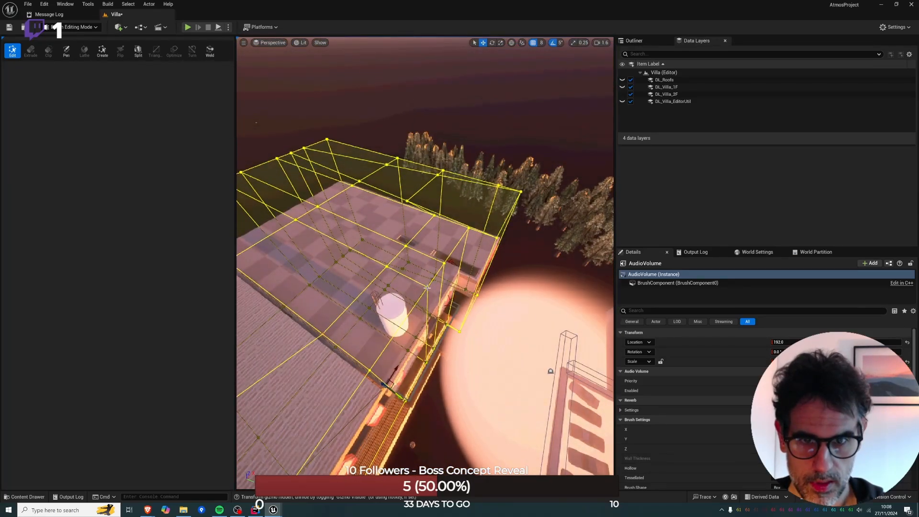
{"action": "key", "text": "d"}
{"action": "right_click_drag", "start_coordinate": [448, 258], "coordinate": [340, 263]}
{"action": "key", "text": "w"}
{"action": "key", "text": "alt+j"}
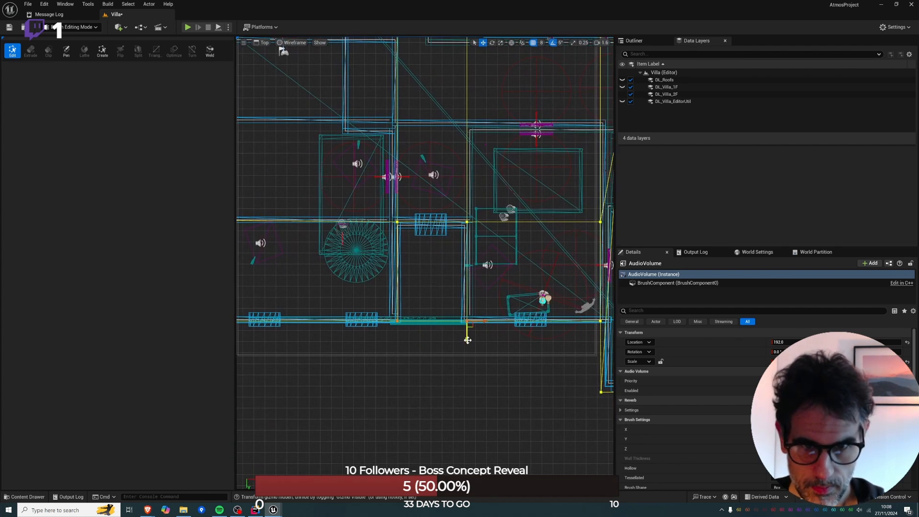
Pull the AudioVolume's front vertices across the recess inward until they meet the vertices on the recess's back wall.
{"action": "left_click_drag", "start_coordinate": [468, 340], "coordinate": [470, 259]}
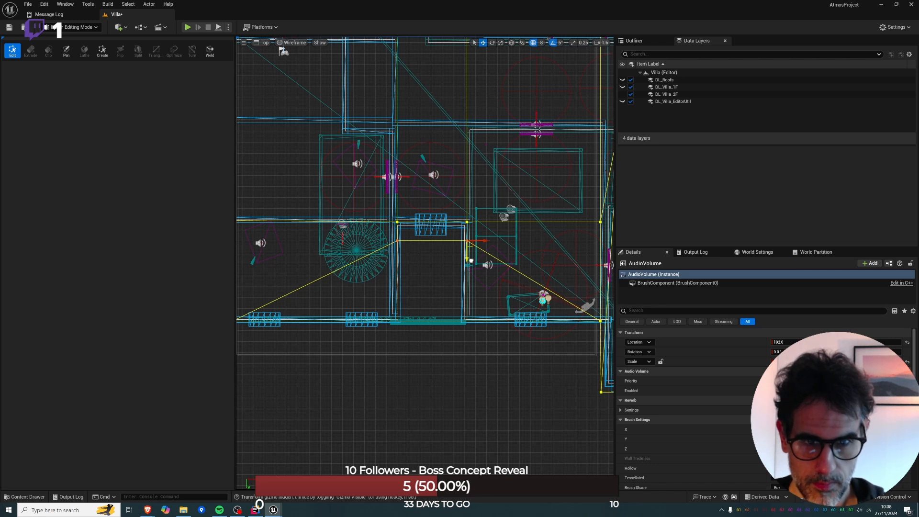
{"action": "left_click_drag", "start_coordinate": [470, 260], "coordinate": [471, 255]}
{"action": "left_click_drag", "start_coordinate": [375, 215], "coordinate": [484, 226]}
{"action": "key", "text": "Delete"}
{"action": "key", "text": "ctrl+z"}
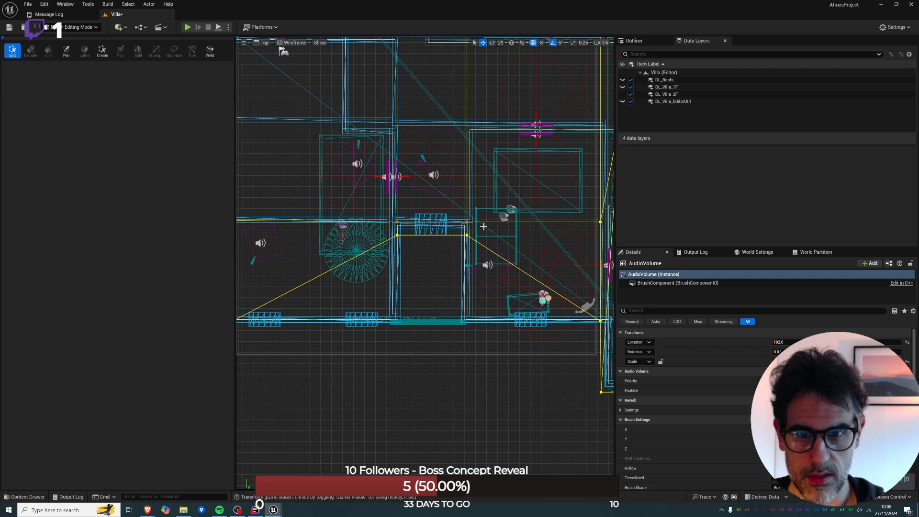
{"action": "key", "text": "Delete"}
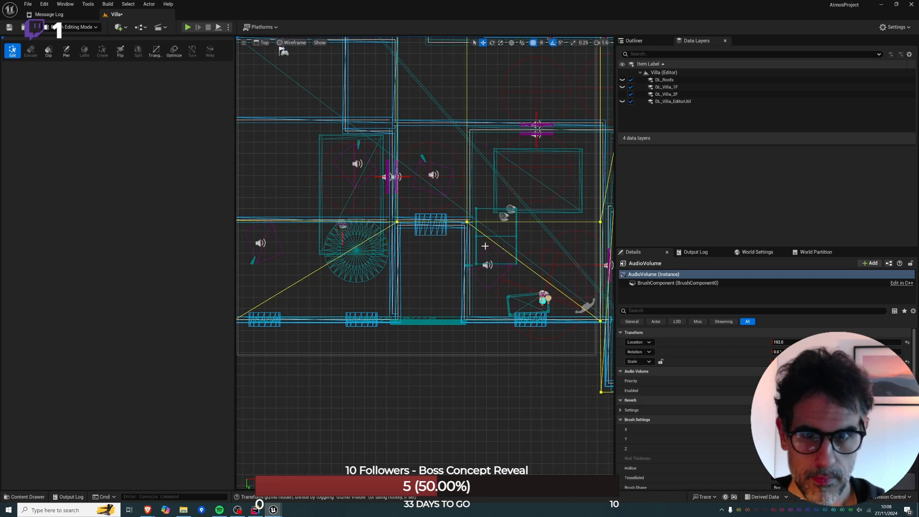
Move the AudioVolume's front corner vertices from both ends of the facade to the recess's west and east front corners.
{"action": "right_click_drag", "start_coordinate": [424, 254], "coordinate": [454, 242]}
{"action": "scroll", "coordinate": [450, 244], "scroll_direction": "down", "scroll_amount": 2}
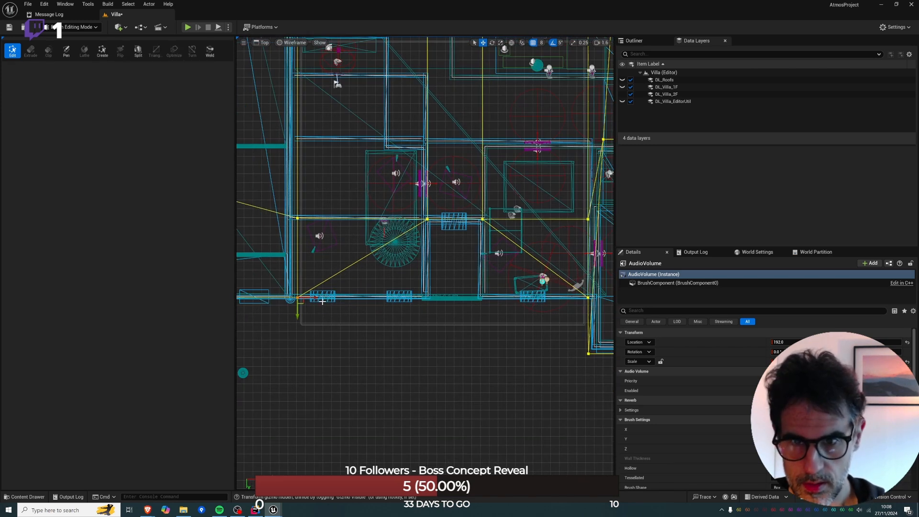
{"action": "left_click_drag", "start_coordinate": [297, 298], "coordinate": [444, 299]}
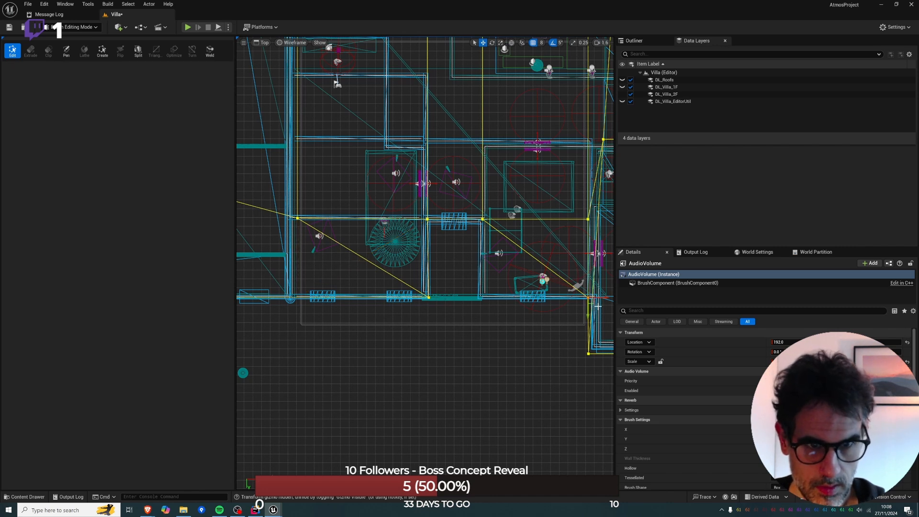
{"action": "mouse_move", "coordinate": [588, 298]}
{"action": "left_mouse_down"}
{"action": "mouse_move", "coordinate": [498, 306]}
{"action": "mouse_move", "coordinate": [495, 315]}
{"action": "left_mouse_up"}
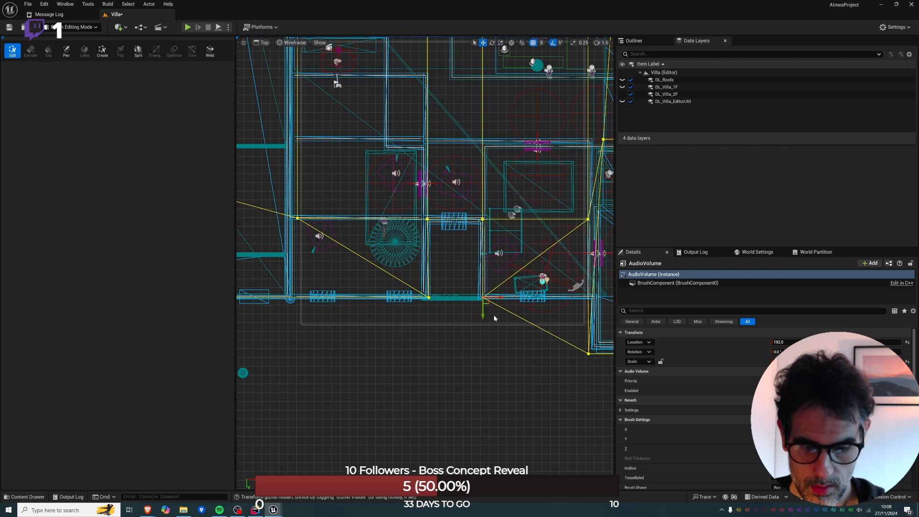
Fly in the perspective view to the second-floor room behind the balcony and start playing from its floor.
{"action": "key", "text": "alt+g"}
{"action": "key", "text": "w"}
{"action": "right_click_drag", "start_coordinate": [494, 318], "coordinate": [523, 304]}
{"action": "key", "text": "s"}
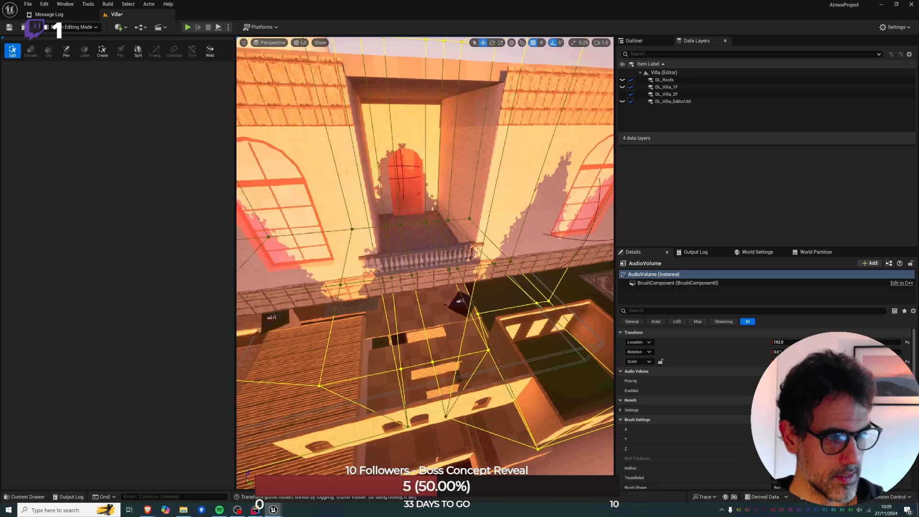
{"action": "right_click_drag", "start_coordinate": [430, 287], "coordinate": [416, 358]}
{"action": "key", "text": "w"}
{"action": "key", "text": "s"}
{"action": "right_click", "coordinate": [417, 359]}
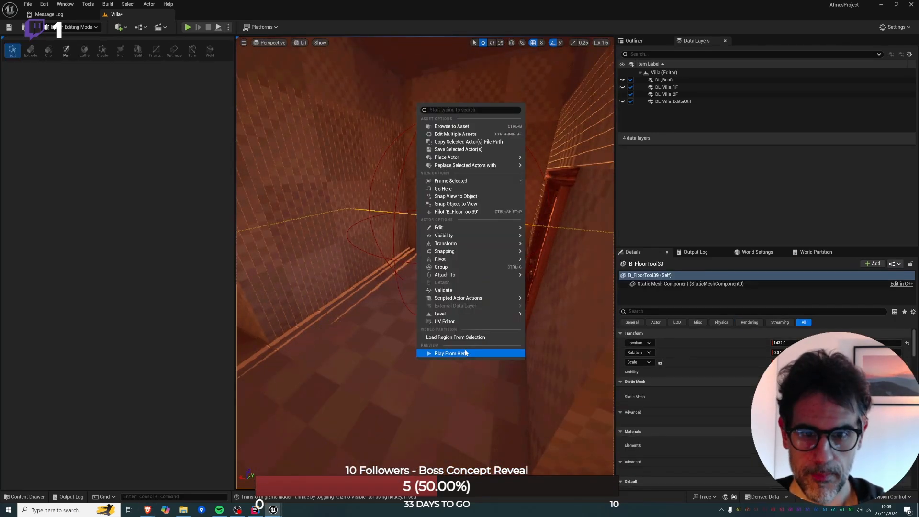
{"action": "left_click", "coordinate": [465, 353]}
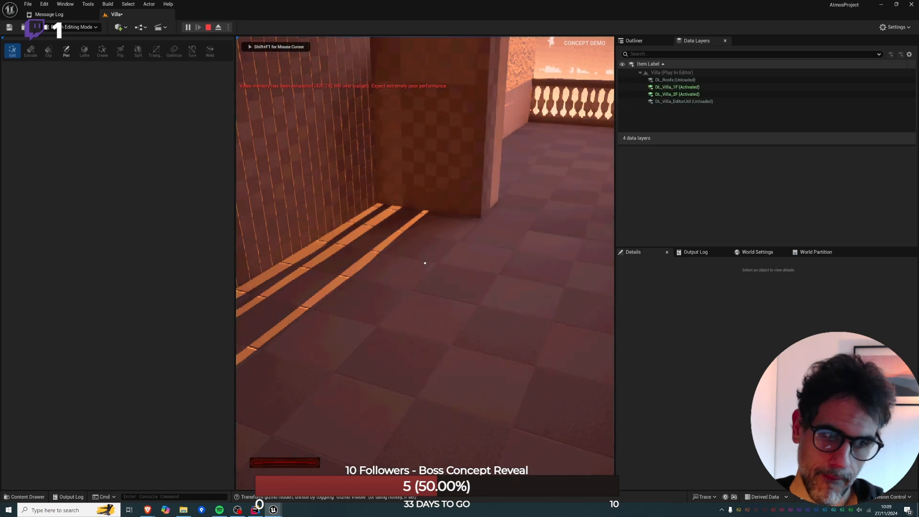
Walk through the arch onto the balcony and over its balustrade to check the audio transition, and end the playtest.
{"action": "key", "text": "shift+F1"}
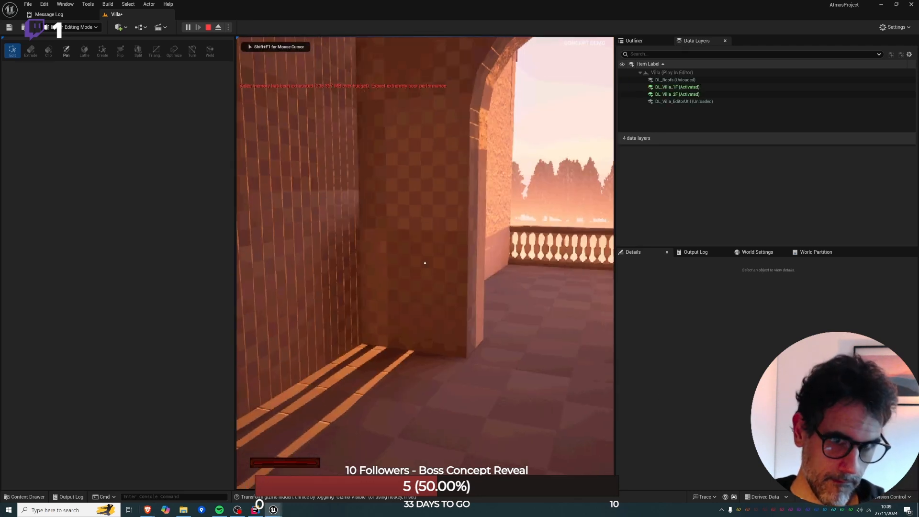
{"action": "key", "text": "s"}
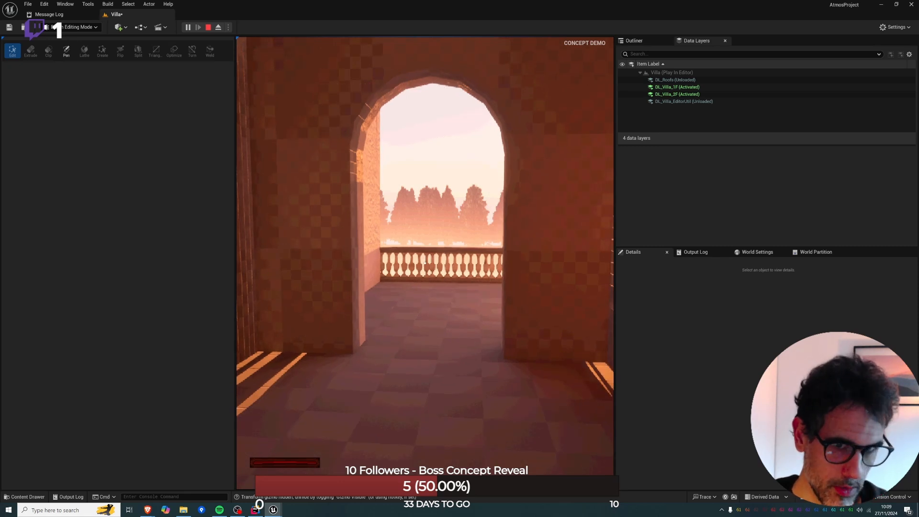
{"action": "key", "text": "w"}
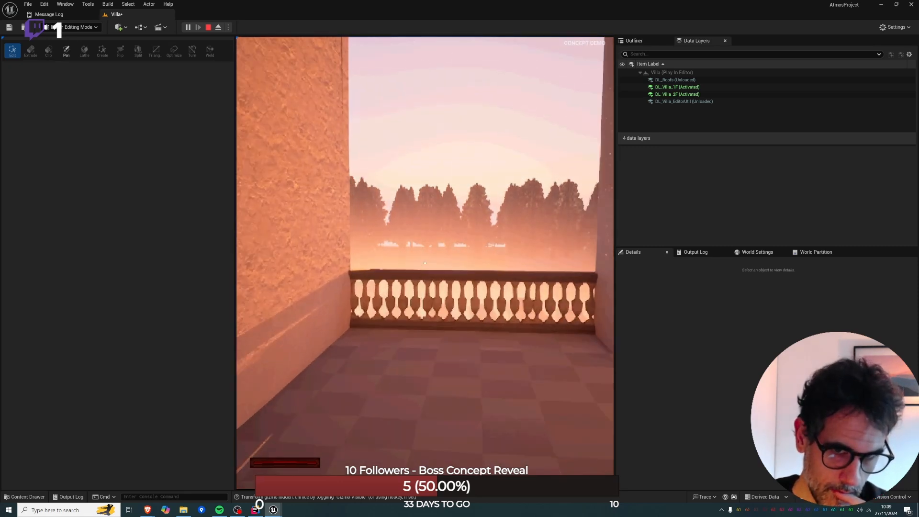
{"action": "key", "text": "w"}
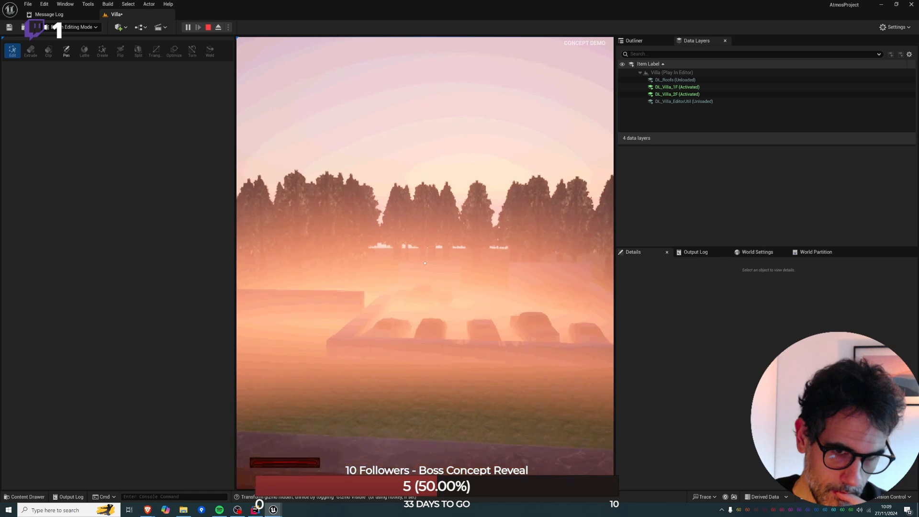
{"action": "key", "text": "w"}
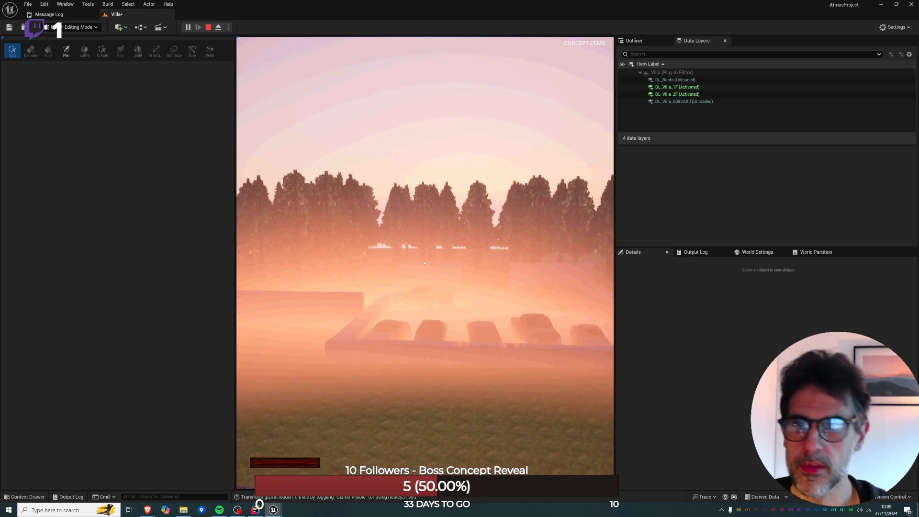
{"action": "key", "text": "Escape"}
{"action": "key", "text": "Escape"}
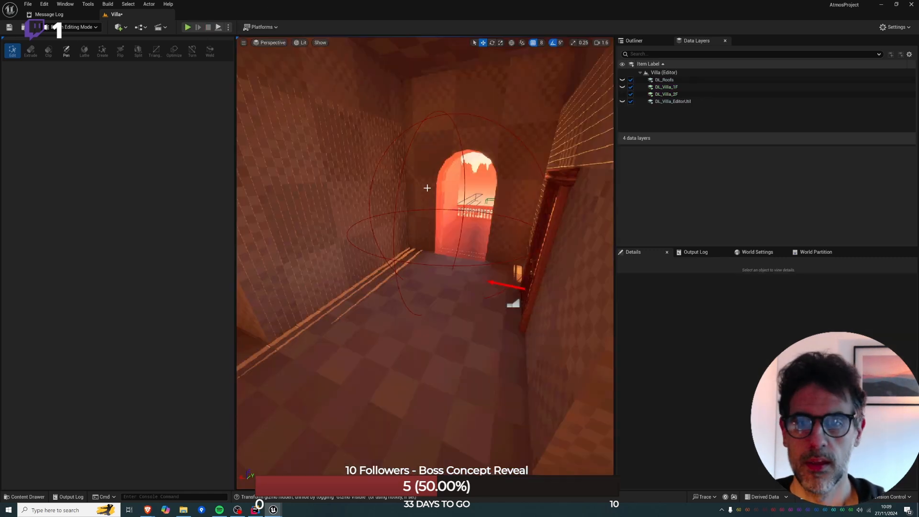
Select the AudioVolume in the wireframe top view and move its protruding corner vertex at the east wing up to the facade line.
{"action": "key", "text": "w"}
{"action": "right_click_drag", "start_coordinate": [425, 188], "coordinate": [297, 210]}
{"action": "key", "text": "e"}
{"action": "right_click_drag", "start_coordinate": [351, 189], "coordinate": [459, 254]}
{"action": "key", "text": "alt+j"}
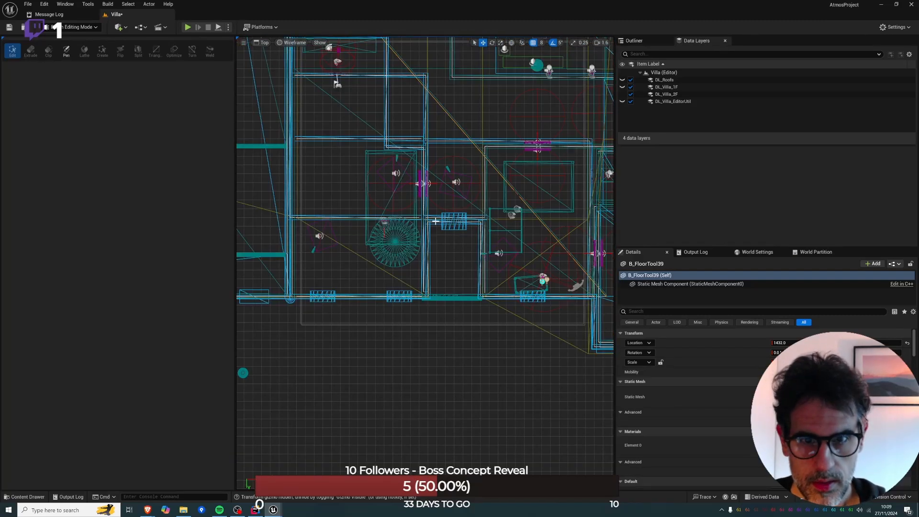
{"action": "left_click", "coordinate": [495, 306]}
{"action": "right_click_drag", "start_coordinate": [558, 318], "coordinate": [488, 306]}
{"action": "mouse_move", "coordinate": [512, 331]}
{"action": "left_mouse_down"}
{"action": "mouse_move", "coordinate": [531, 348]}
{"action": "mouse_move", "coordinate": [519, 298]}
{"action": "left_mouse_up"}
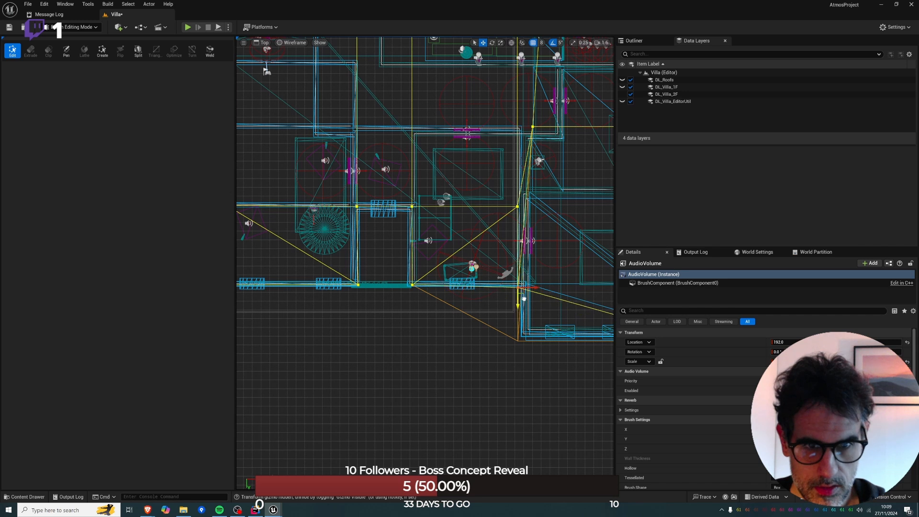
{"action": "key", "text": "ctrl+z"}
{"action": "left_click", "coordinate": [518, 341]}
{"action": "left_click_drag", "start_coordinate": [518, 353], "coordinate": [530, 288]}
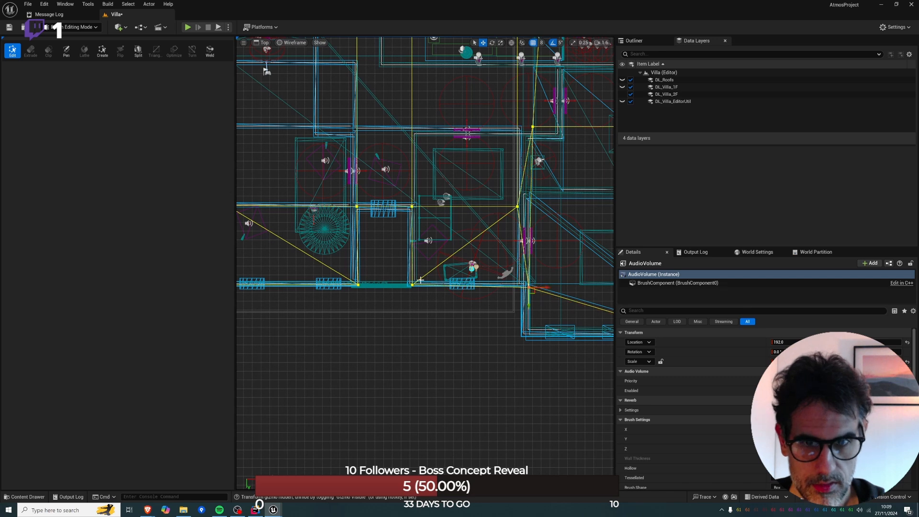
{"action": "right_click_drag", "start_coordinate": [352, 279], "coordinate": [407, 293]}
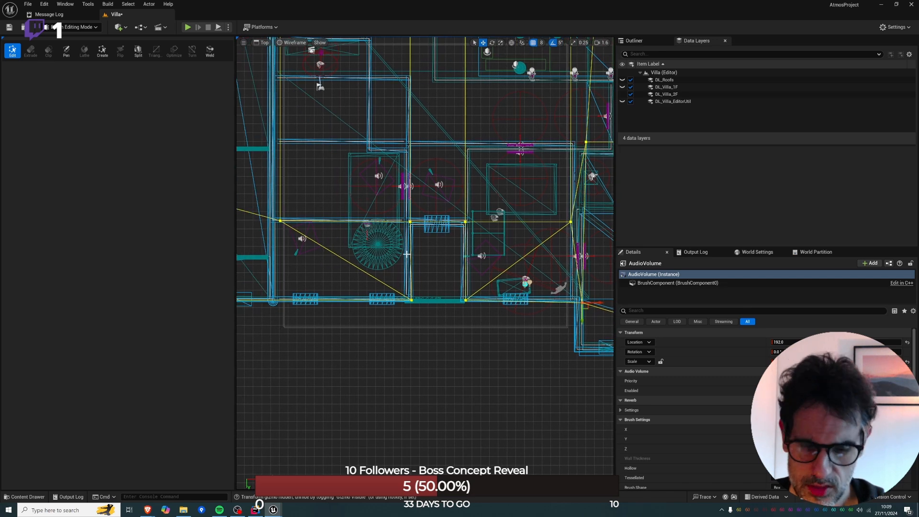
Playtest from the recessed balcony floor, jump over the balustrade to check the audio outside, and return to the top view.
{"action": "key", "text": "alt+g"}
{"action": "mouse_move", "coordinate": [407, 254]}
{"action": "right_mouse_down"}
{"action": "mouse_move", "coordinate": [417, 234]}
{"action": "mouse_move", "coordinate": [450, 249]}
{"action": "mouse_move", "coordinate": [424, 254]}
{"action": "mouse_move", "coordinate": [409, 228]}
{"action": "mouse_move", "coordinate": [291, 276]}
{"action": "right_mouse_up"}
{"action": "mouse_move", "coordinate": [414, 277]}
{"action": "right_mouse_down"}
{"action": "mouse_move", "coordinate": [443, 287]}
{"action": "mouse_move", "coordinate": [448, 249]}
{"action": "mouse_move", "coordinate": [404, 244]}
{"action": "mouse_move", "coordinate": [419, 367]}
{"action": "right_mouse_up"}
{"action": "right_click", "coordinate": [419, 367]}
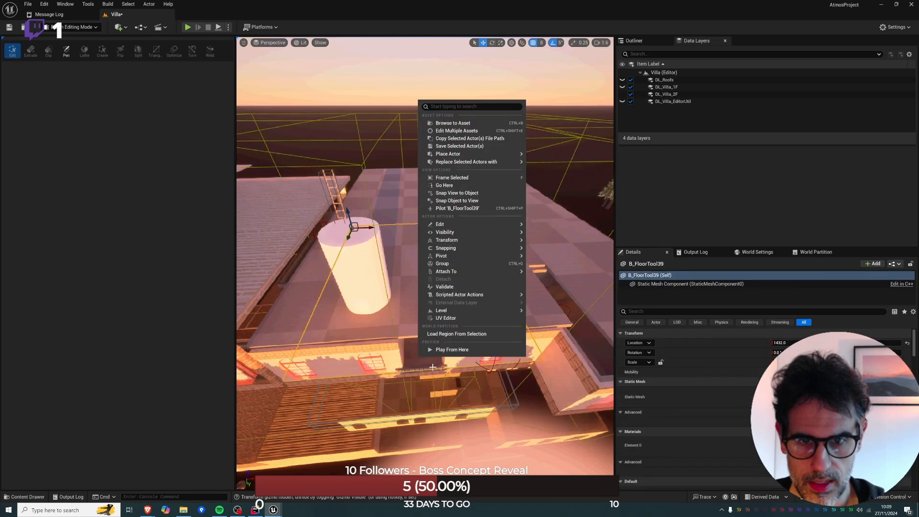
{"action": "left_click", "coordinate": [450, 351]}
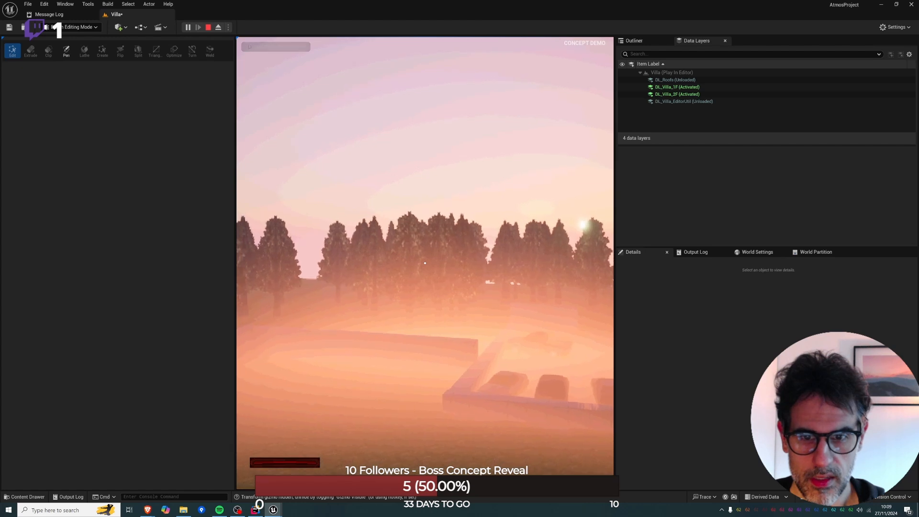
{"action": "key", "text": "s"}
{"action": "key", "text": "w"}
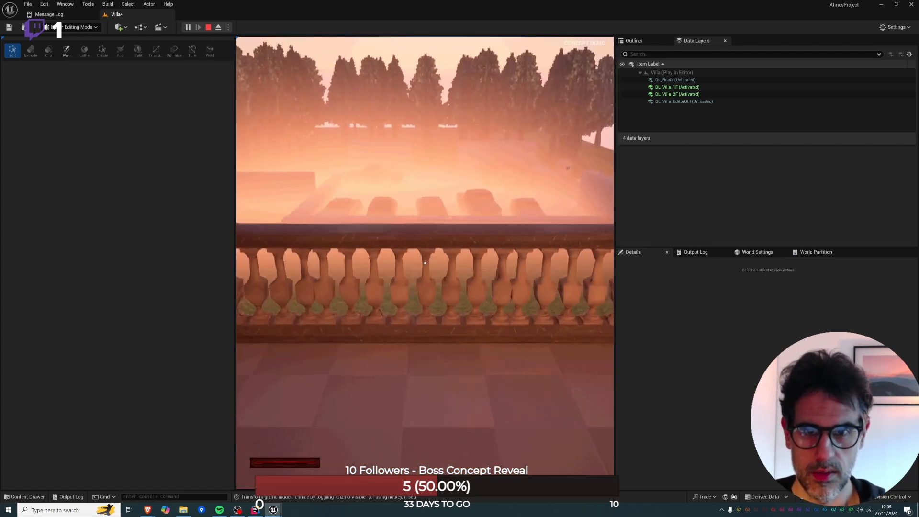
{"action": "key", "text": "space"}
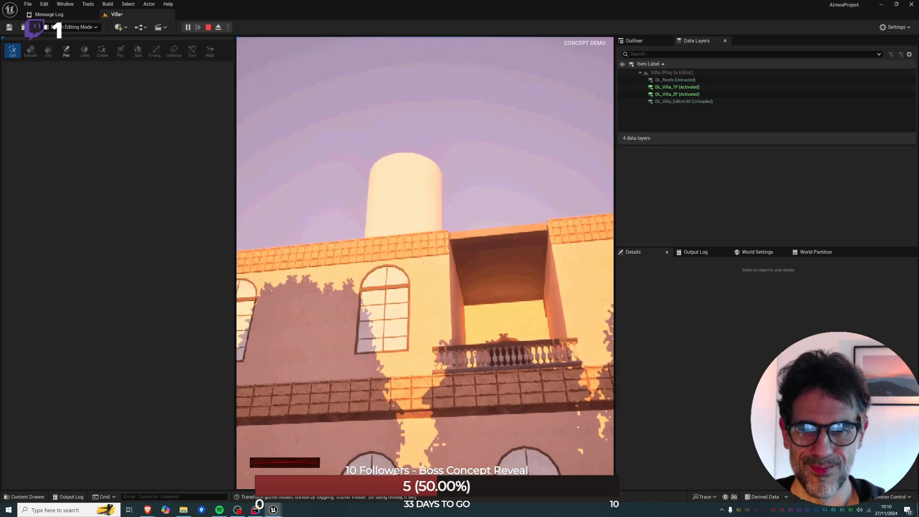
{"action": "key", "text": "Escape"}
{"action": "left_click", "coordinate": [210, 27]}
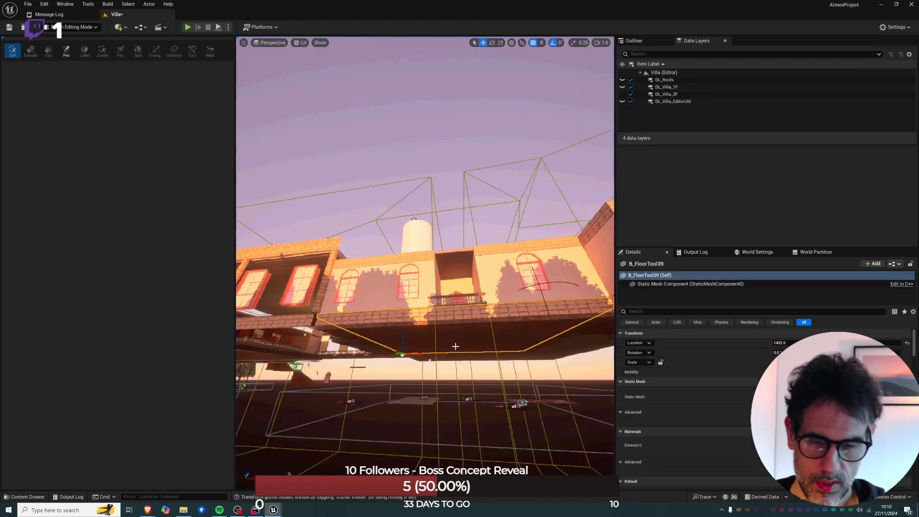
{"action": "key", "text": "alt+j"}
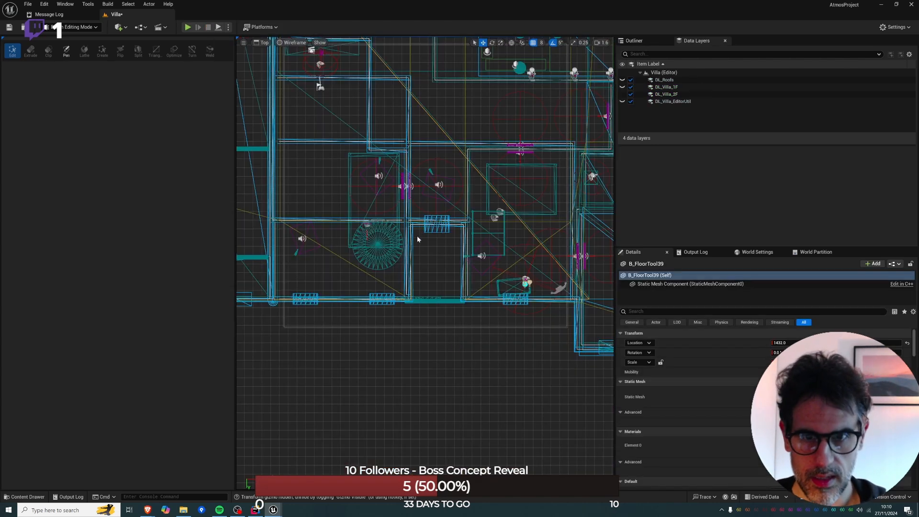
Widen the AudioVolume's notch around the recessed balcony in the top view, moving its west vertex pair outward and its east pair further east.
{"action": "left_click", "coordinate": [464, 152]}
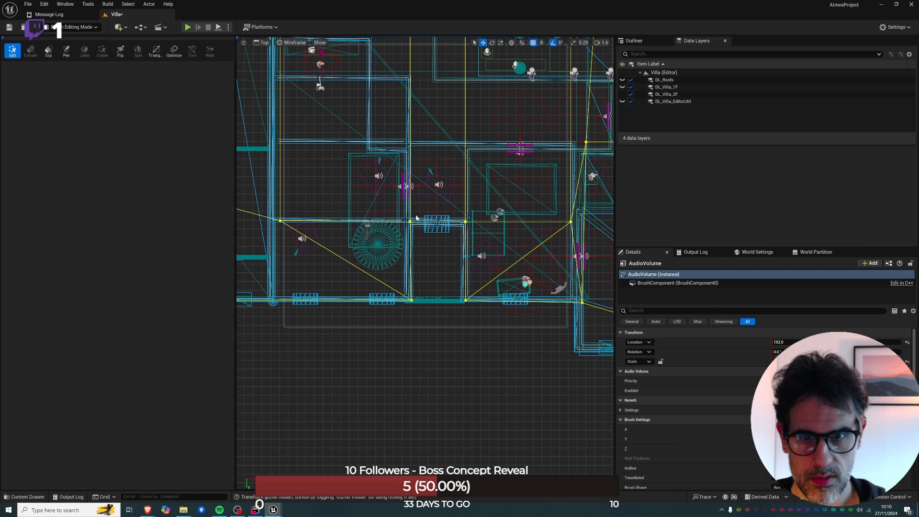
{"action": "left_click_drag", "start_coordinate": [472, 235], "coordinate": [473, 236]}
{"action": "left_click_drag", "start_coordinate": [400, 203], "coordinate": [431, 351]}
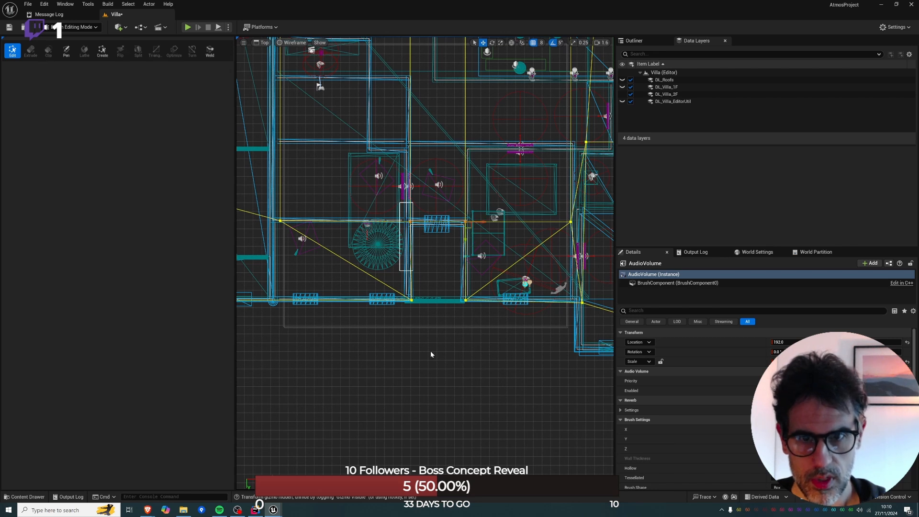
{"action": "left_click", "coordinate": [421, 225]}
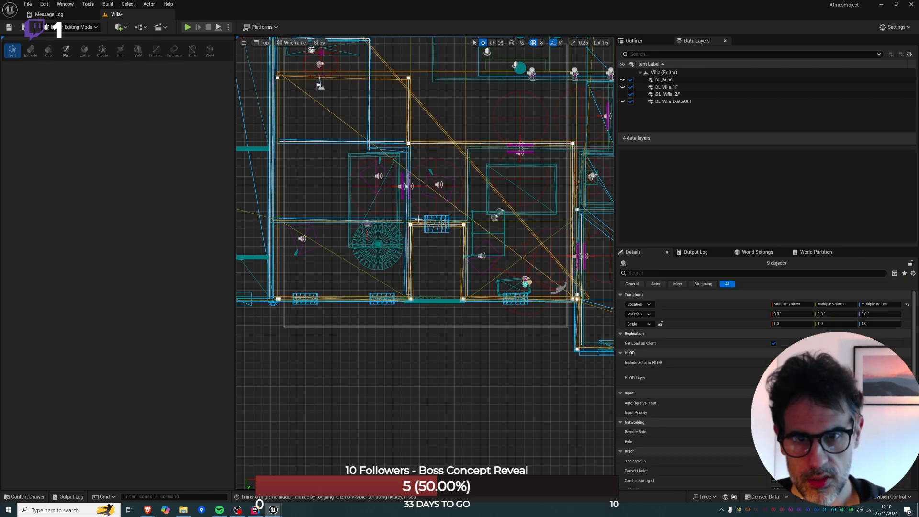
{"action": "left_click", "coordinate": [414, 232]}
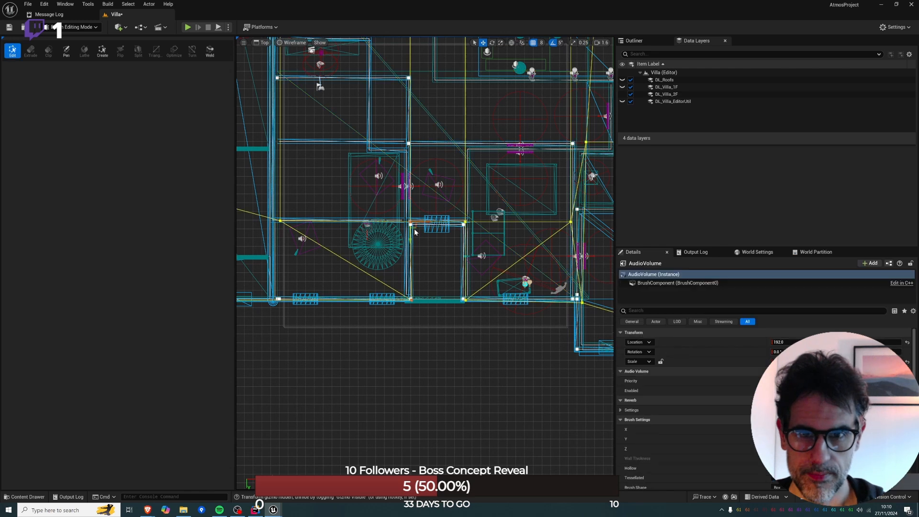
{"action": "mouse_move", "coordinate": [429, 222]}
{"action": "left_mouse_down"}
{"action": "mouse_move", "coordinate": [419, 221]}
{"action": "mouse_move", "coordinate": [490, 324]}
{"action": "left_mouse_up"}
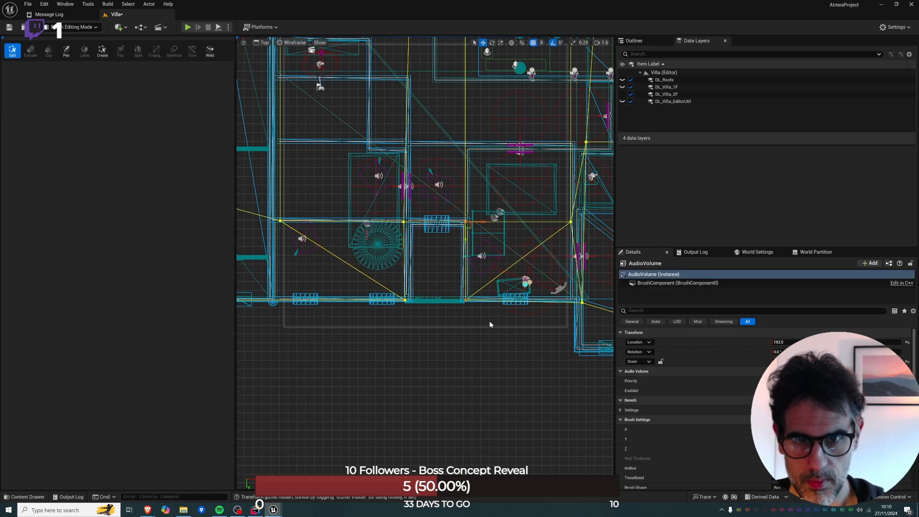
{"action": "left_click_drag", "start_coordinate": [487, 224], "coordinate": [492, 223]}
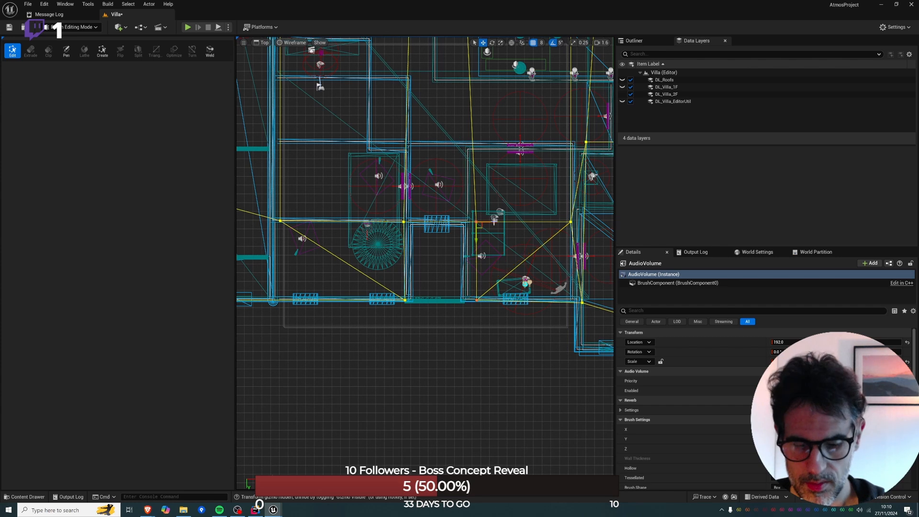
Fly in the perspective view to the villa's roof beside the round tower and start playing from there.
{"action": "key", "text": "alt+g"}
{"action": "key", "text": "e"}
{"action": "right_click_drag", "start_coordinate": [447, 384], "coordinate": [450, 463]}
{"action": "key", "text": "a"}
{"action": "key", "text": "w"}
{"action": "key", "text": "s"}
{"action": "key", "text": "q"}
{"action": "key", "text": "e"}
{"action": "key", "text": "a"}
{"action": "right_click", "coordinate": [401, 364]}
{"action": "left_click", "coordinate": [420, 358]}
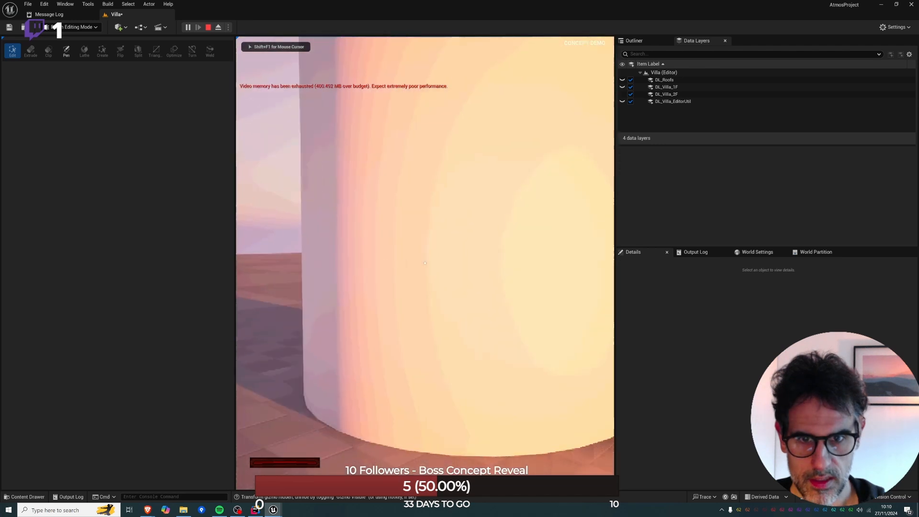
Run across the roof and over its edge to check the audio transition outside, and end the playtest.
{"action": "key", "text": "w"}
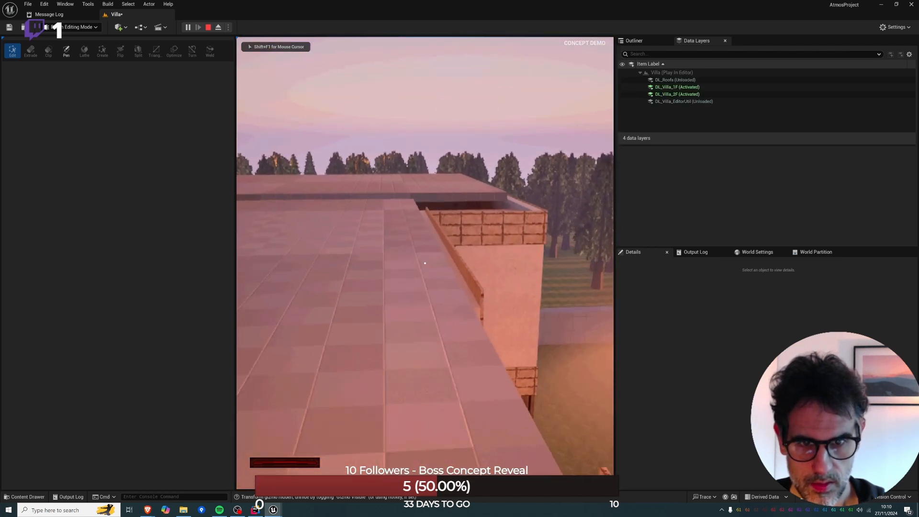
{"action": "key", "text": "w"}
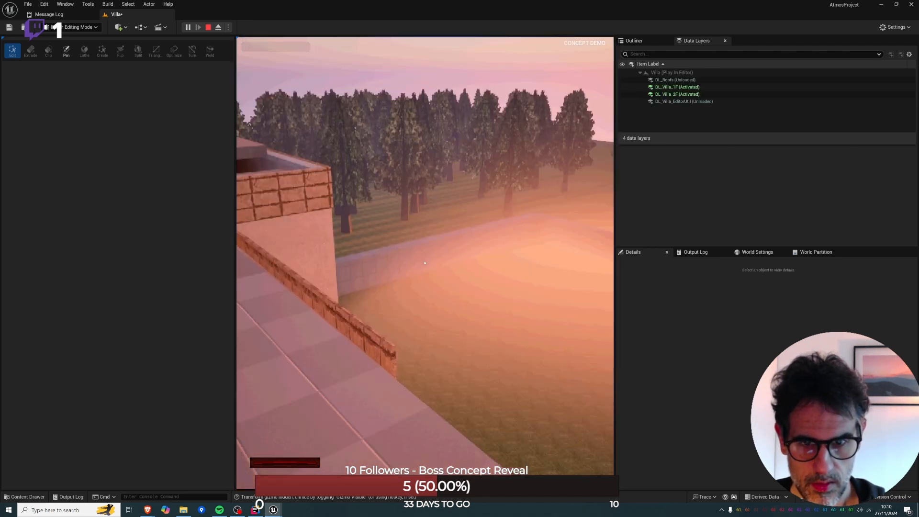
{"action": "key", "text": "w"}
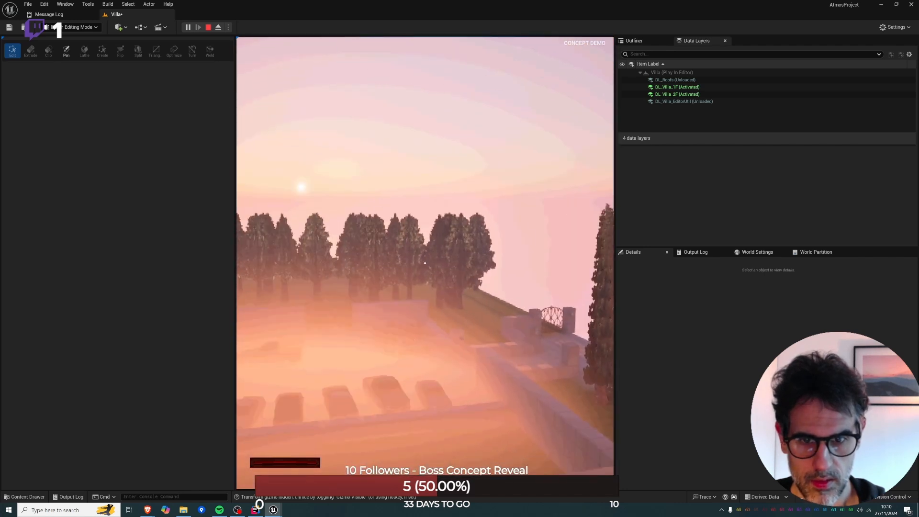
{"action": "key", "text": "Escape"}
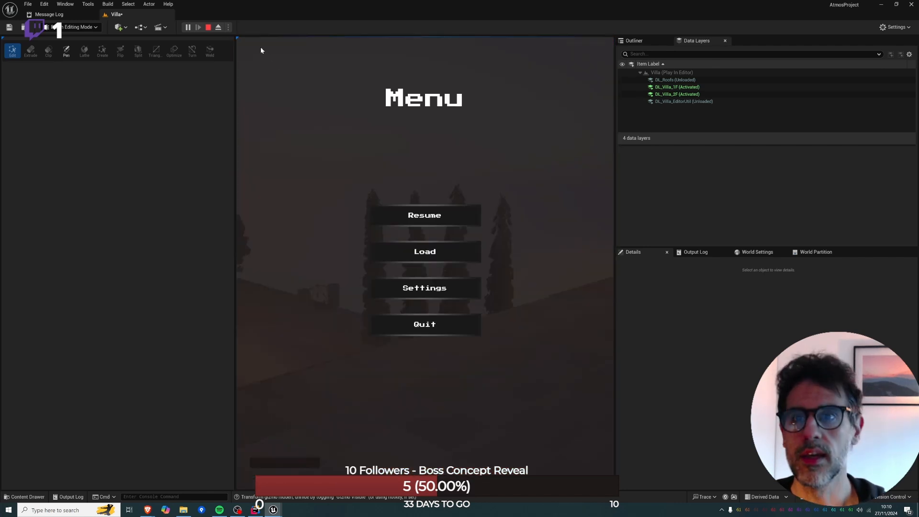
{"action": "left_click", "coordinate": [208, 27]}
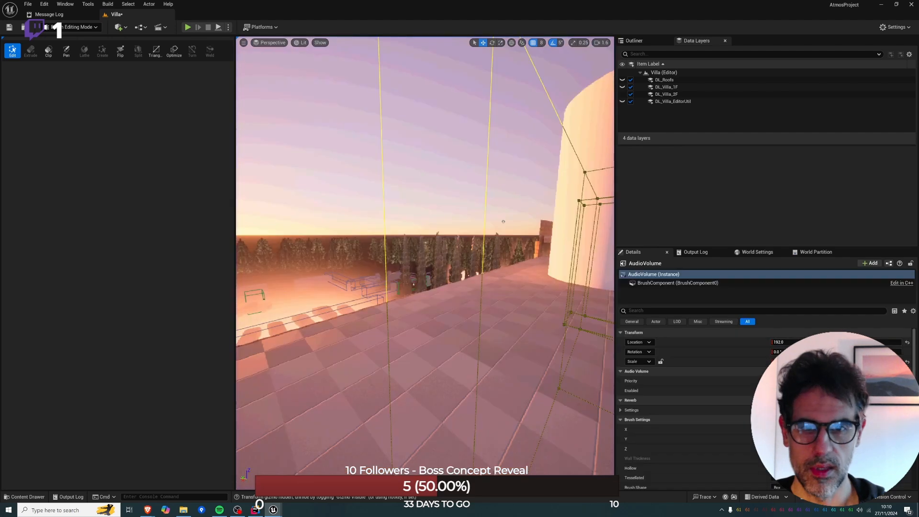
Fly above the roof to view the AudioVolume brush around the balcony notch and switch from Brush Editing to Selection mode.
{"action": "key", "text": "s"}
{"action": "right_click_drag", "start_coordinate": [475, 243], "coordinate": [555, 278]}
{"action": "key", "text": "w"}
{"action": "right_click_drag", "start_coordinate": [432, 196], "coordinate": [432, 272]}
{"action": "key", "text": "s"}
{"action": "key", "text": "a"}
{"action": "key", "text": "w"}
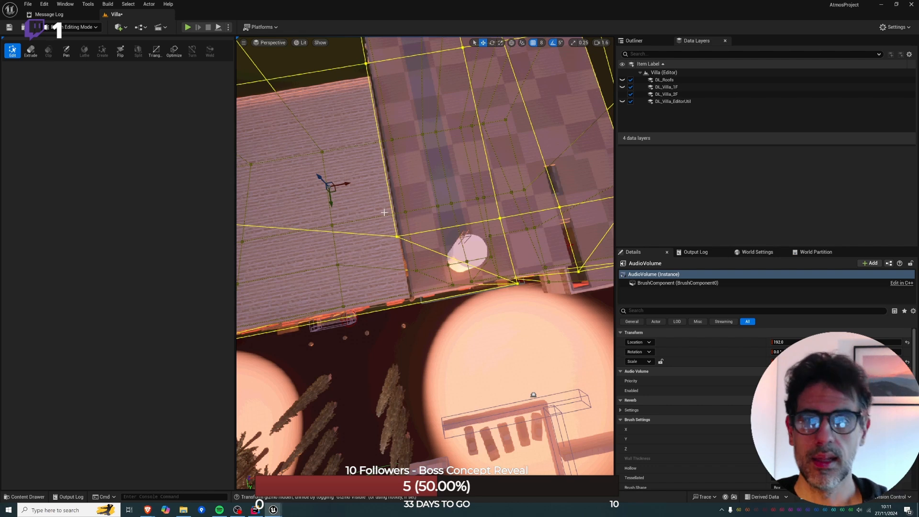
{"action": "left_click", "coordinate": [91, 27]}
{"action": "left_click", "coordinate": [92, 41]}
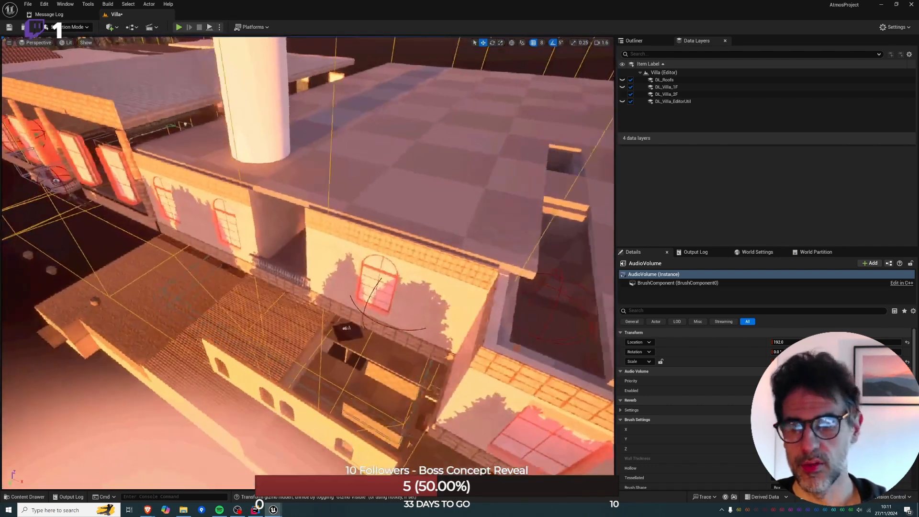
Look over the AudioVolume across the east wing's roof, and consult the F2 floor plan on the Miro board Atmos Map&Plan.
{"action": "key", "text": "w"}
{"action": "right_click_drag", "start_coordinate": [308, 263], "coordinate": [416, 221]}
{"action": "key", "text": "w"}
{"action": "key", "text": "w"}
{"action": "key", "text": "s"}
{"action": "right_click_drag", "start_coordinate": [359, 253], "coordinate": [352, 302]}
{"action": "key", "text": "e"}
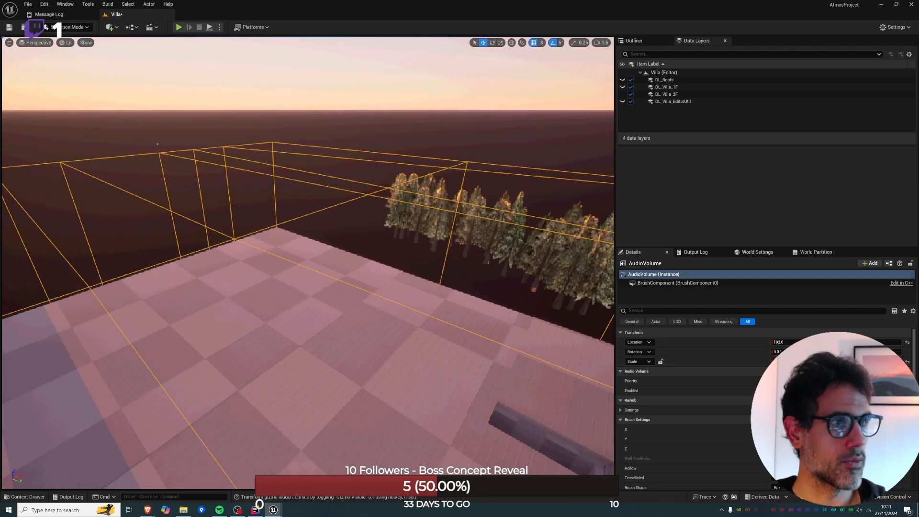
{"action": "mouse_move", "coordinate": [147, 509]}
{"action": "left_click", "coordinate": [212, 476]}
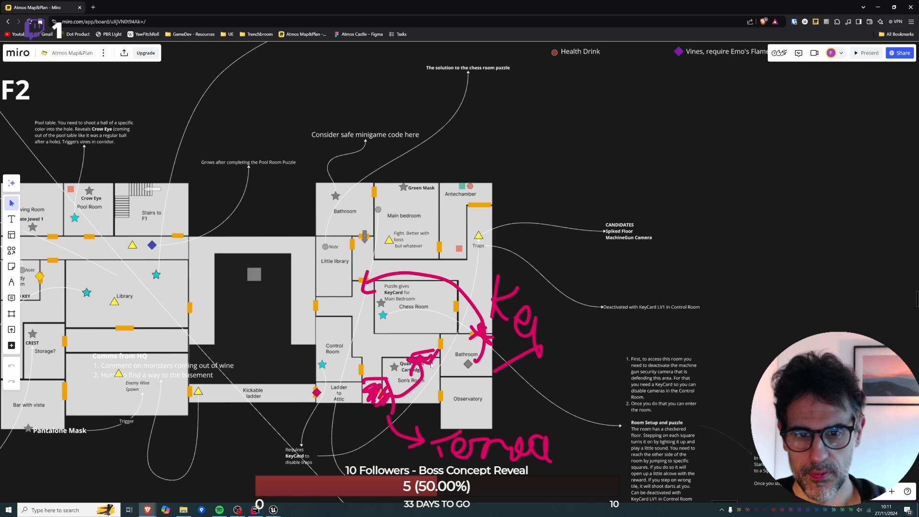
{"action": "key", "text": "alt+Tab"}
Select the recessed balcony's inner arched wall and the exterior wall around it in turn to compare their outlines.
{"action": "right_click_drag", "start_coordinate": [259, 223], "coordinate": [264, 259]}
{"action": "left_click", "coordinate": [283, 180]}
{"action": "right_click_drag", "start_coordinate": [281, 168], "coordinate": [335, 267]}
{"action": "left_click", "coordinate": [214, 116]}
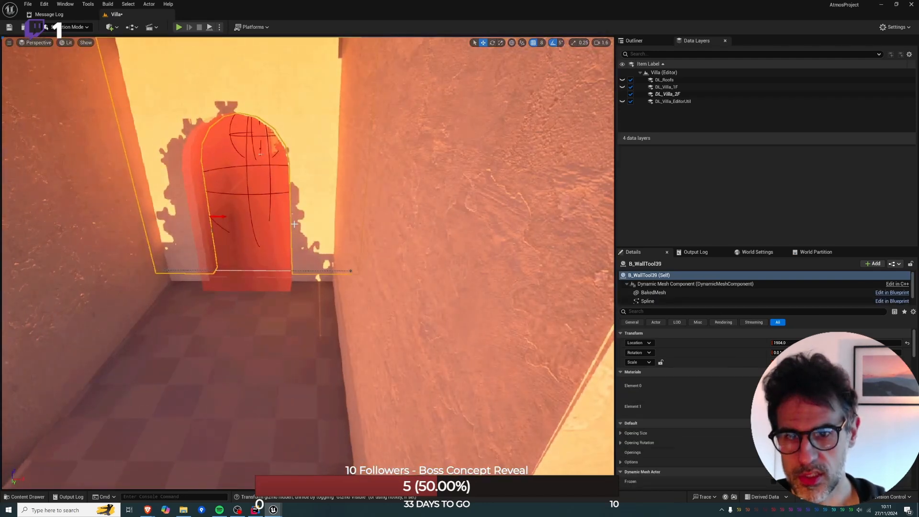
{"action": "left_click", "coordinate": [352, 272]}
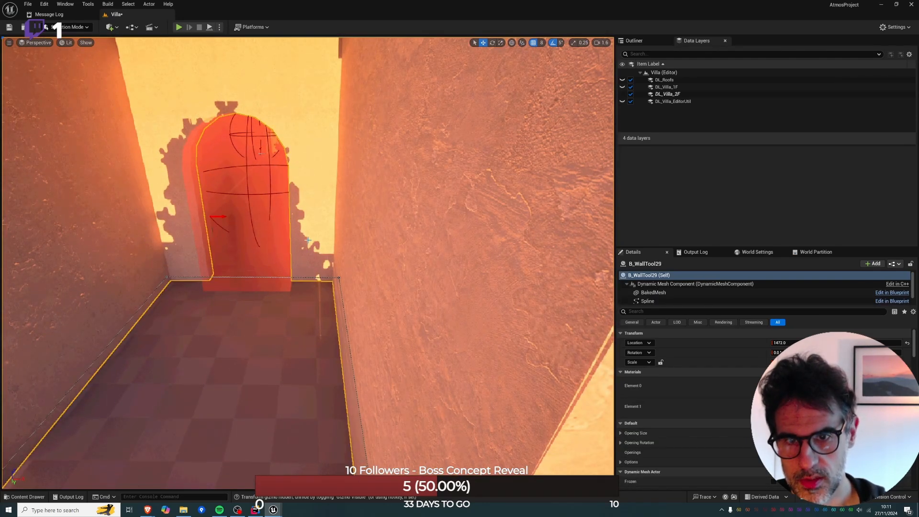
{"action": "scroll", "coordinate": [302, 130], "scroll_direction": "down", "scroll_amount": 6}
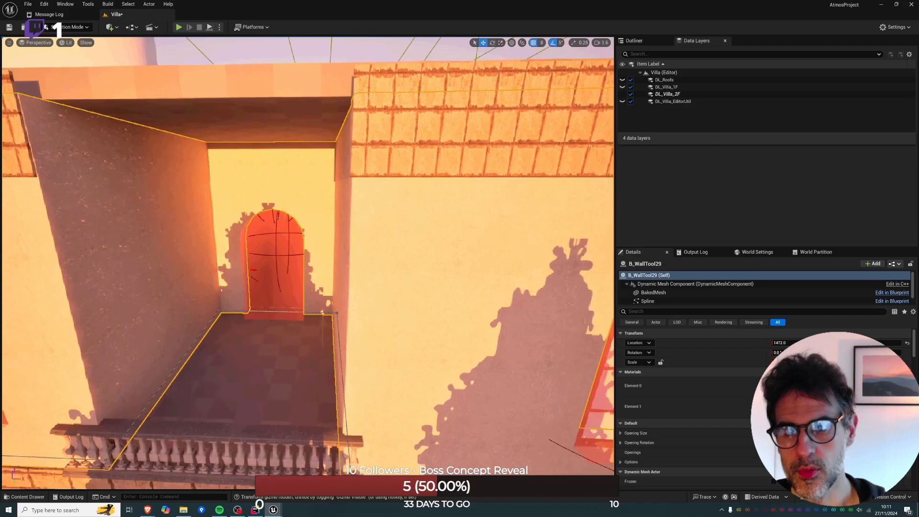
Shorten the inner arched wall behind the balcony from inside the room by moving its spline ends slightly inward.
{"action": "key", "text": "Escape"}
{"action": "left_click", "coordinate": [303, 156]}
{"action": "right_click_drag", "start_coordinate": [303, 156], "coordinate": [144, 125]}
{"action": "mouse_move", "coordinate": [310, 232]}
{"action": "right_mouse_down"}
{"action": "mouse_move", "coordinate": [335, 244]}
{"action": "mouse_move", "coordinate": [309, 232]}
{"action": "right_mouse_up"}
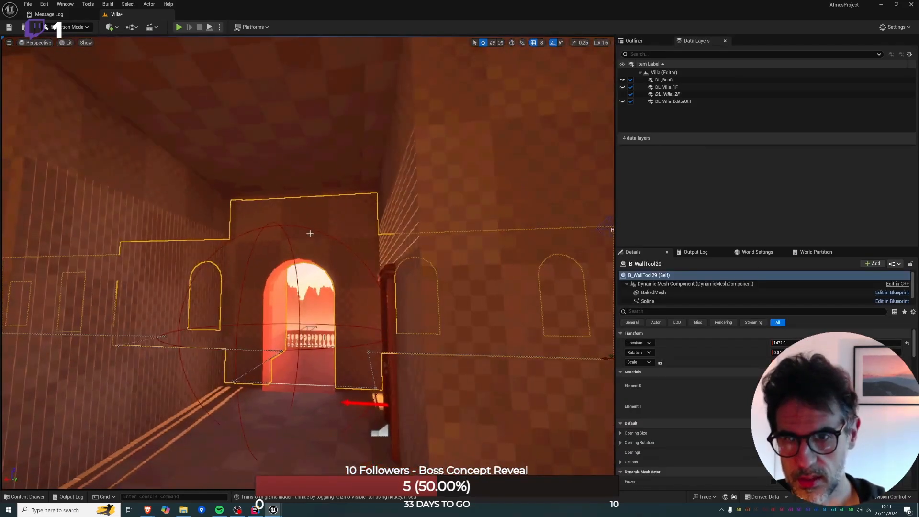
{"action": "left_click", "coordinate": [310, 231]}
{"action": "left_click", "coordinate": [227, 385]}
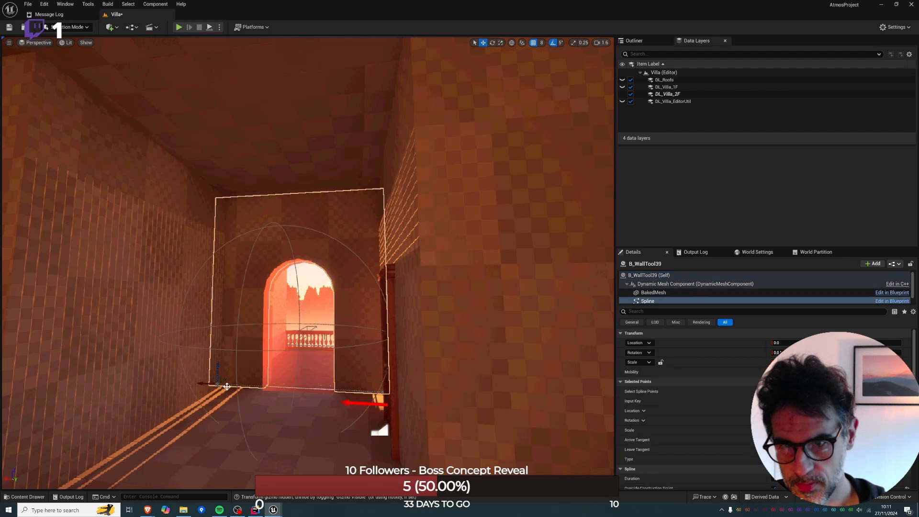
{"action": "left_click_drag", "start_coordinate": [206, 384], "coordinate": [217, 385]}
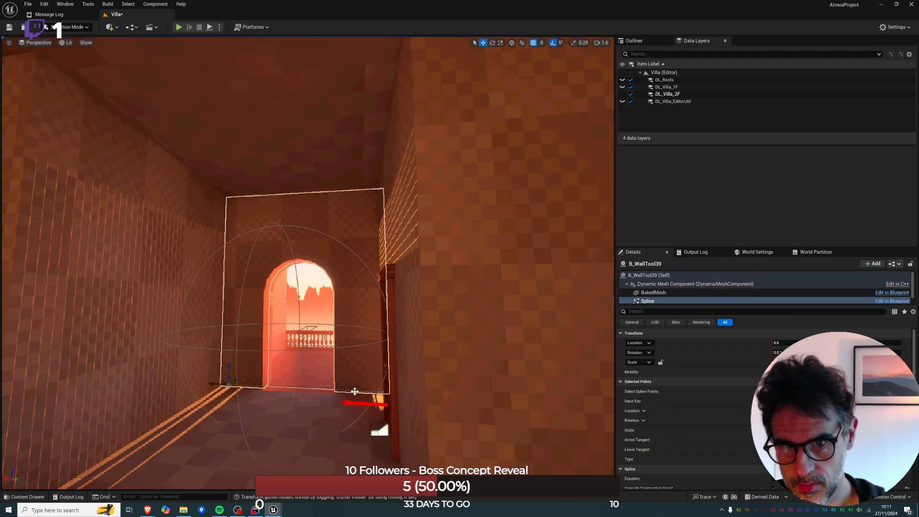
{"action": "left_click_drag", "start_coordinate": [365, 391], "coordinate": [360, 391]}
Select the Quak Hunt cartridge on the lamp table and look through the adjoining rooms as far as the telescope by the window.
{"action": "right_click_drag", "start_coordinate": [359, 391], "coordinate": [484, 383]}
{"action": "right_click_drag", "start_coordinate": [342, 359], "coordinate": [386, 341]}
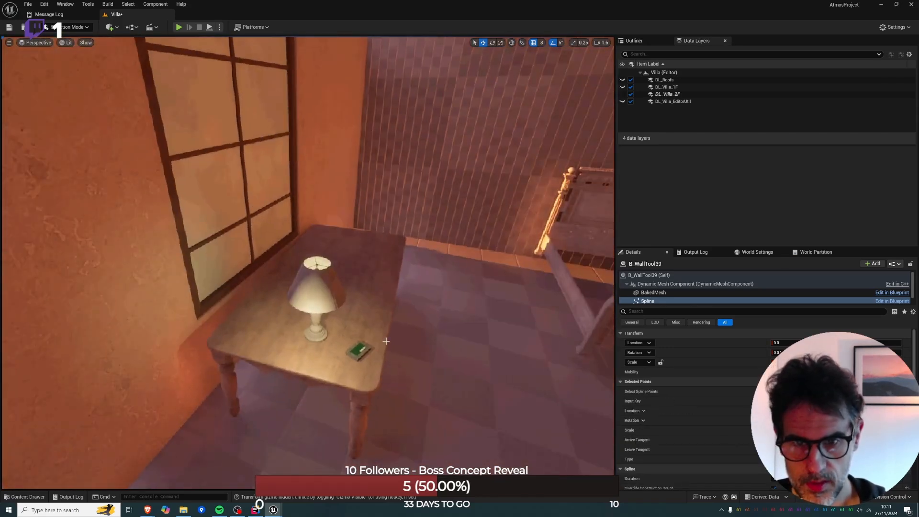
{"action": "key", "text": "ctrl+z"}
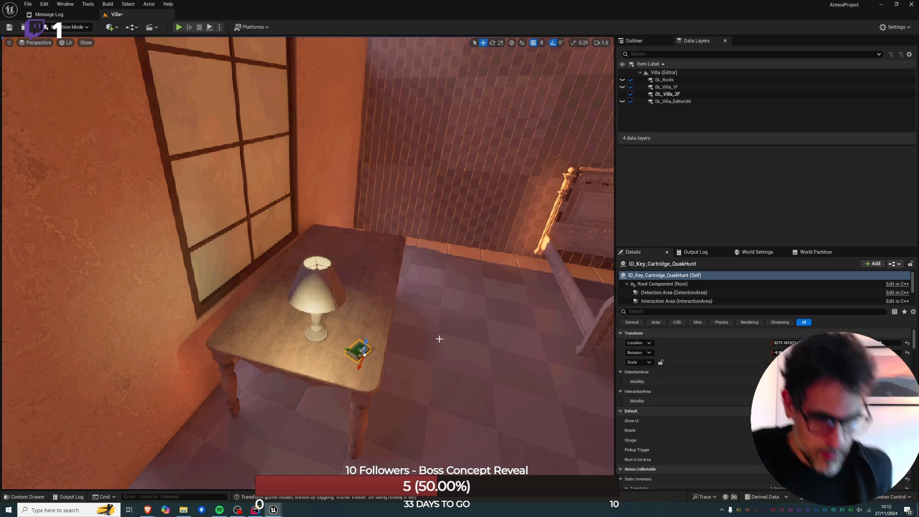
{"action": "right_click_drag", "start_coordinate": [463, 318], "coordinate": [677, 274]}
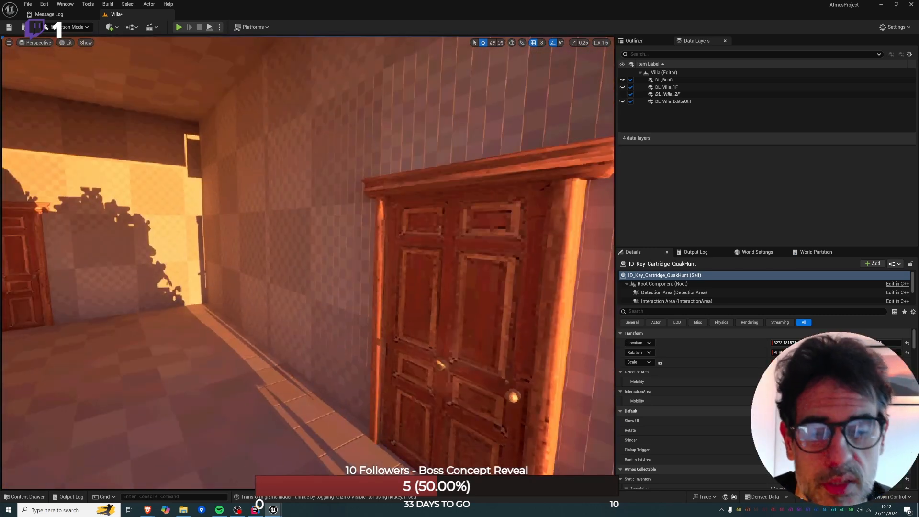
{"action": "right_click_drag", "start_coordinate": [463, 317], "coordinate": [488, 316]}
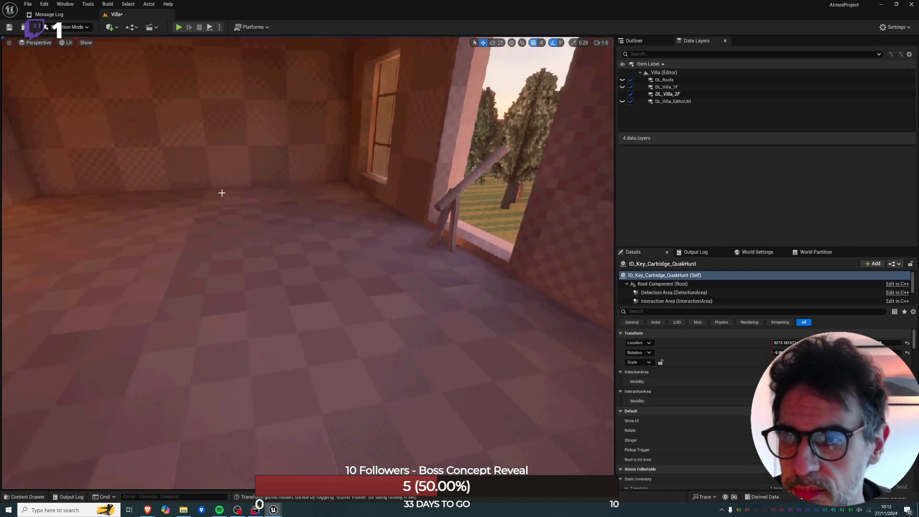
{"action": "right_click_drag", "start_coordinate": [221, 193], "coordinate": [219, 193]}
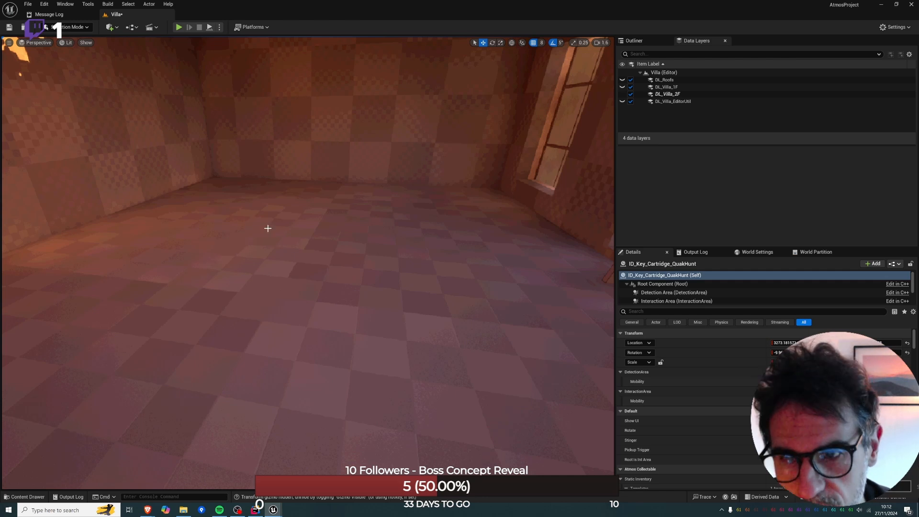
{"action": "key", "text": "f"}
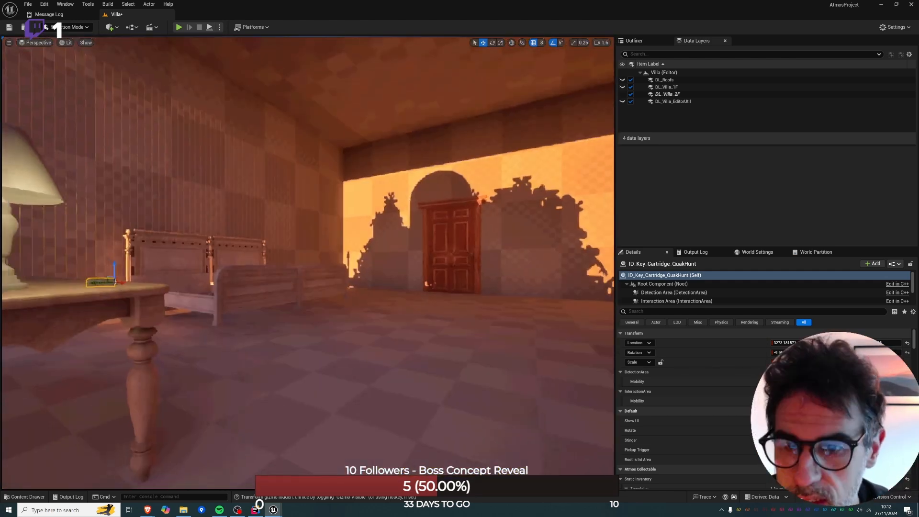
Fly down below the second floor's rooms and show the DL_Villa_1F data layer.
{"action": "right_click_drag", "start_coordinate": [306, 263], "coordinate": [354, 287]}
{"action": "key", "text": "w"}
{"action": "right_click_drag", "start_coordinate": [306, 264], "coordinate": [565, 277]}
{"action": "mouse_move", "coordinate": [251, 261]}
{"action": "right_mouse_down"}
{"action": "mouse_move", "coordinate": [311, 239]}
{"action": "mouse_move", "coordinate": [251, 262]}
{"action": "right_mouse_up"}
{"action": "right_click_drag", "start_coordinate": [319, 288], "coordinate": [148, 308]}
{"action": "key", "text": "w"}
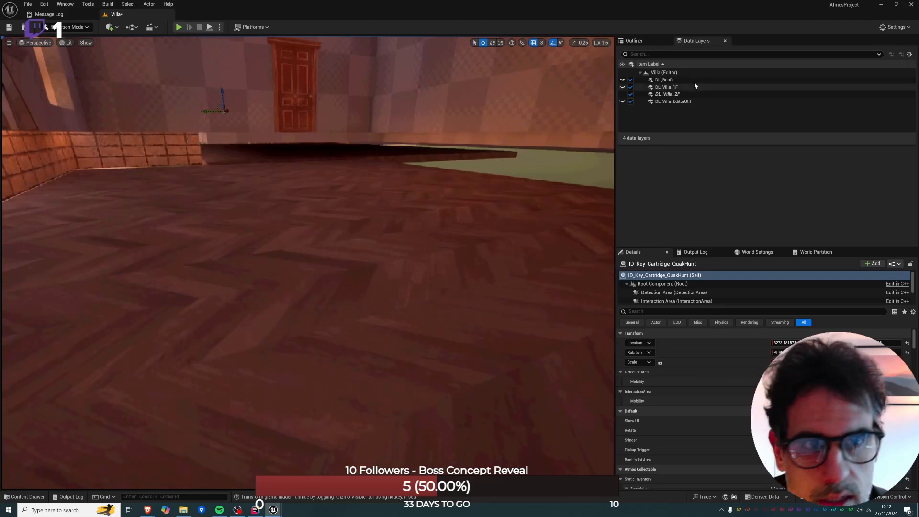
{"action": "left_click", "coordinate": [622, 88]}
Examine the first-floor room with the priced display cases, including its ceiling and large windows.
{"action": "key", "text": "q"}
{"action": "right_click_drag", "start_coordinate": [363, 239], "coordinate": [488, 225]}
{"action": "key", "text": "e"}
{"action": "key", "text": "q"}
{"action": "key", "text": "e"}
{"action": "key", "text": "q"}
{"action": "key", "text": "s"}
{"action": "key", "text": "a"}
{"action": "key", "text": "s"}
{"action": "right_click_drag", "start_coordinate": [383, 144], "coordinate": [462, 147]}
{"action": "key", "text": "w"}
{"action": "key", "text": "s"}
{"action": "right_click_drag", "start_coordinate": [331, 204], "coordinate": [422, 230]}
{"action": "key", "text": "w"}
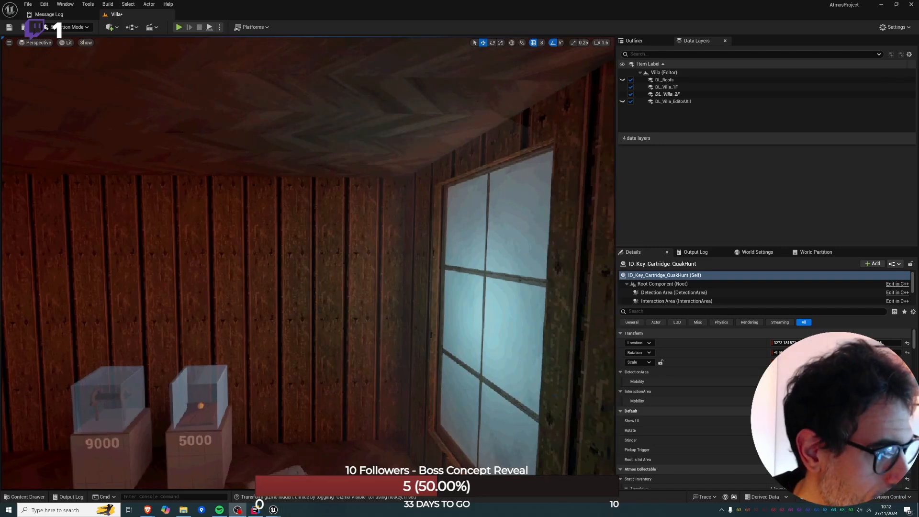
Select the floor slab above the display-case room and pull its outer size handle inward in the wireframe top view to make it narrower.
{"action": "key", "text": "s"}
{"action": "right_click_drag", "start_coordinate": [368, 139], "coordinate": [261, 184]}
{"action": "key", "text": "w"}
{"action": "right_click_drag", "start_coordinate": [367, 223], "coordinate": [312, 229]}
{"action": "left_click", "coordinate": [367, 223]}
{"action": "key", "text": "s"}
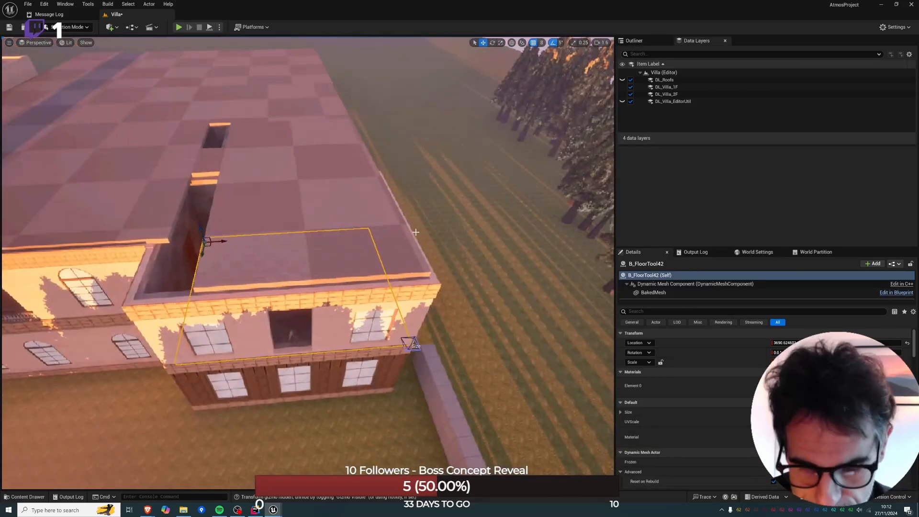
{"action": "key", "text": "alt+j"}
{"action": "right_click_drag", "start_coordinate": [381, 226], "coordinate": [240, 205]}
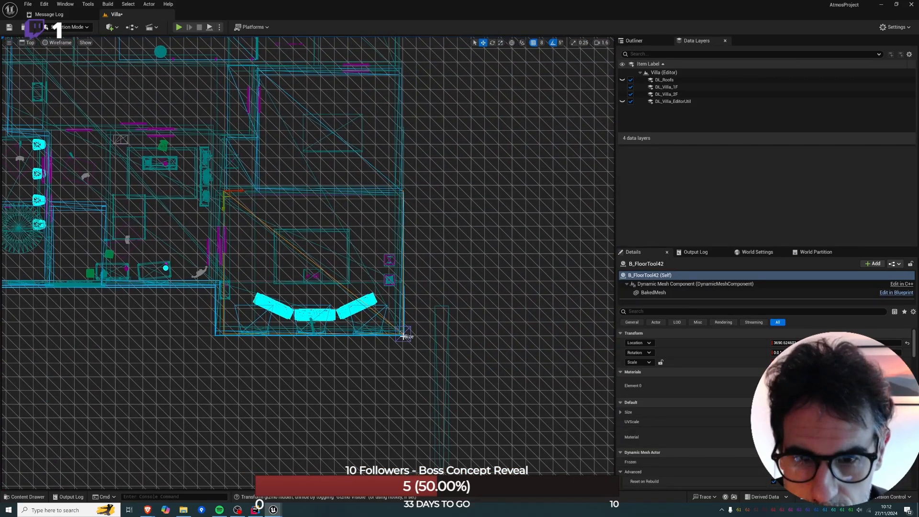
{"action": "left_click", "coordinate": [403, 336]}
{"action": "left_click_drag", "start_coordinate": [423, 335], "coordinate": [380, 336]}
Check the narrowed slab in perspective from inside the display-case room and switch to Modeling mode.
{"action": "key", "text": "alt+g"}
{"action": "key", "text": "w"}
{"action": "right_click_drag", "start_coordinate": [380, 337], "coordinate": [304, 345]}
{"action": "key", "text": "q"}
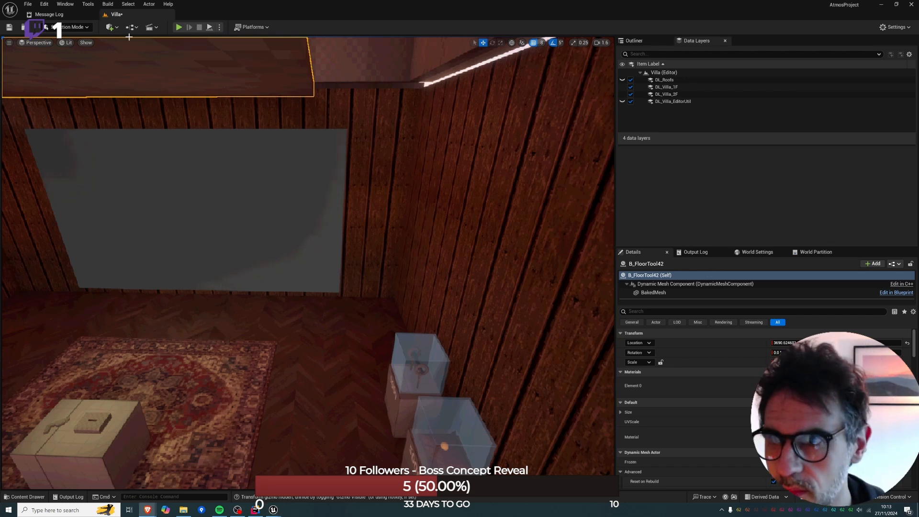
{"action": "left_click", "coordinate": [82, 27]}
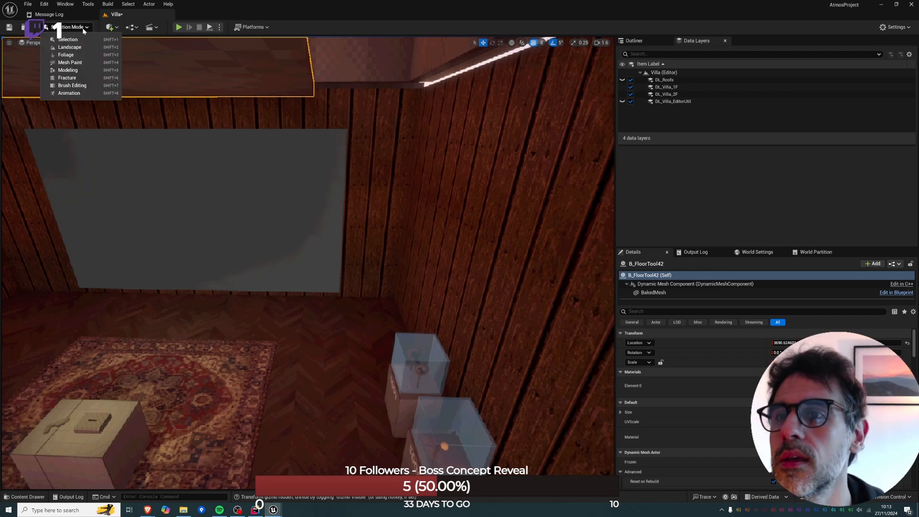
{"action": "left_click", "coordinate": [91, 71]}
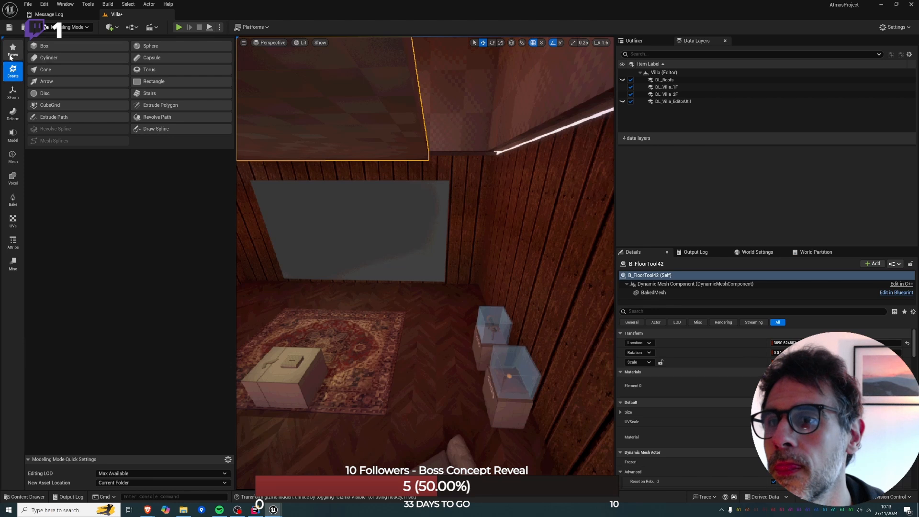
Create spiral stairs on the display-case room's floor, in the corner between the large window and the display cases, rotated about 175°.
{"action": "left_click", "coordinate": [150, 93]}
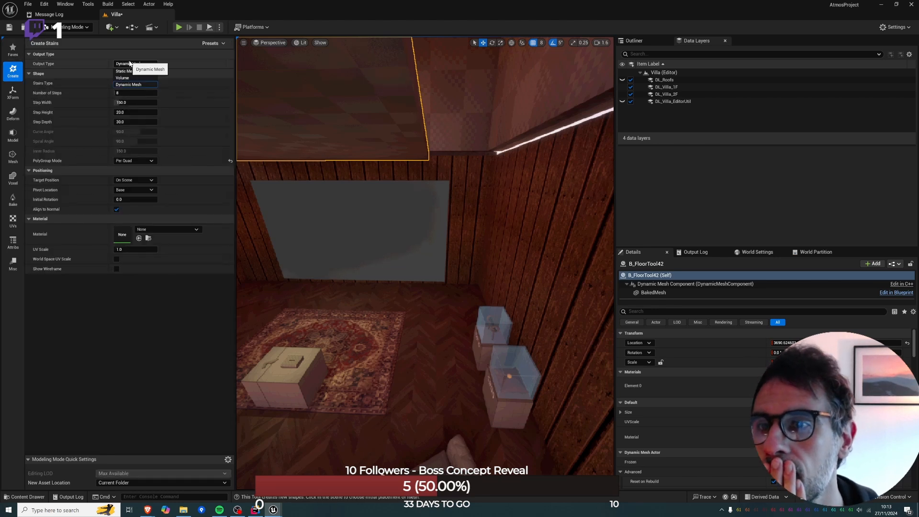
{"action": "left_click", "coordinate": [130, 83]}
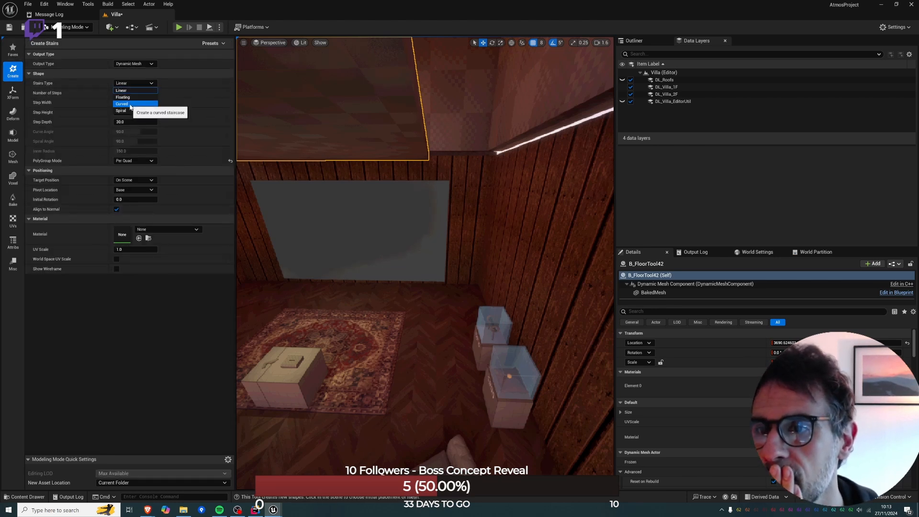
{"action": "left_click", "coordinate": [130, 111]}
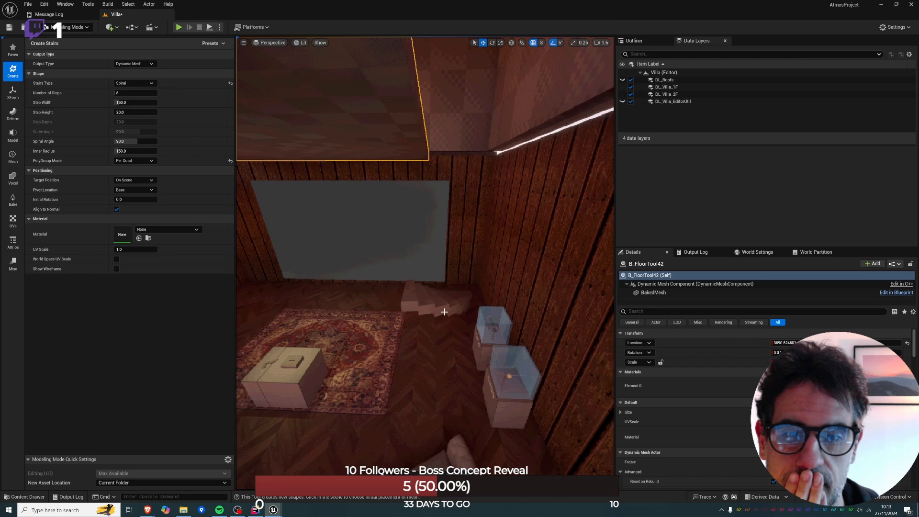
{"action": "key", "text": "s"}
{"action": "mouse_move", "coordinate": [443, 311]}
{"action": "right_mouse_down"}
{"action": "mouse_move", "coordinate": [390, 311]}
{"action": "mouse_move", "coordinate": [524, 309]}
{"action": "mouse_move", "coordinate": [443, 308]}
{"action": "right_mouse_up"}
{"action": "key", "text": "s"}
{"action": "key", "text": "s"}
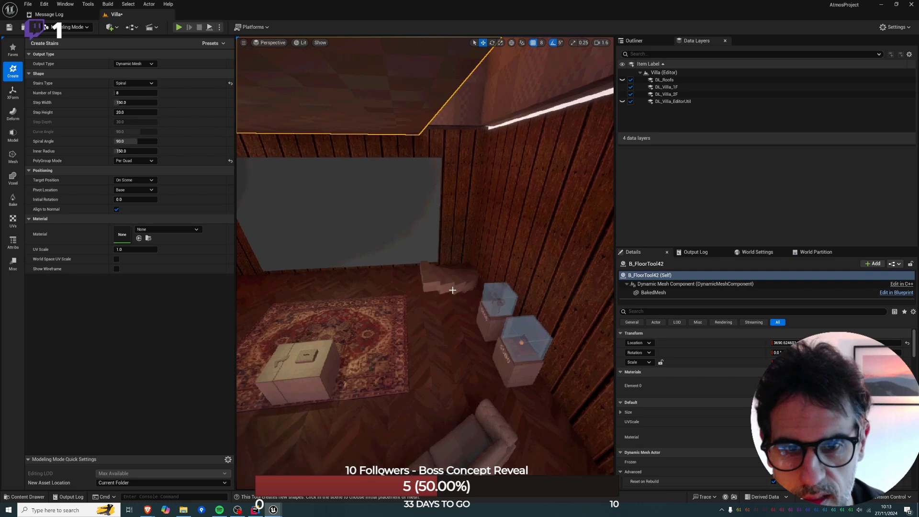
{"action": "left_click", "coordinate": [450, 291]}
{"action": "left_click_drag", "start_coordinate": [458, 313], "coordinate": [415, 222]}
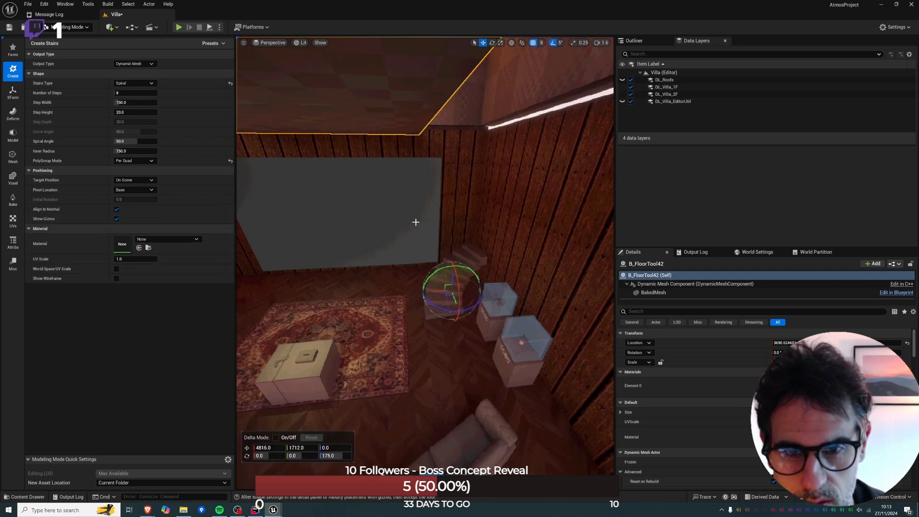
Move the staircase away from the side wall to X 4616 and show its placement in the wireframe top view.
{"action": "left_click_drag", "start_coordinate": [439, 291], "coordinate": [398, 299]}
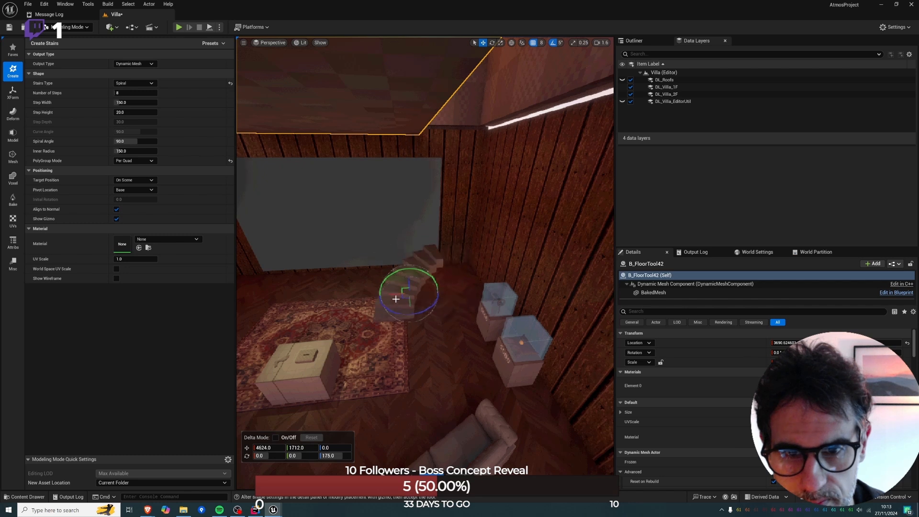
{"action": "right_click_drag", "start_coordinate": [397, 298], "coordinate": [492, 298]}
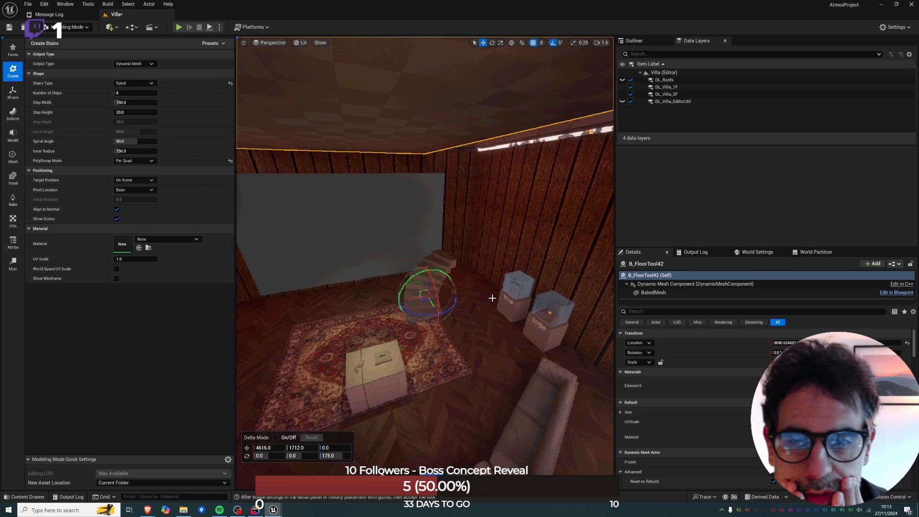
{"action": "key", "text": "alt+j"}
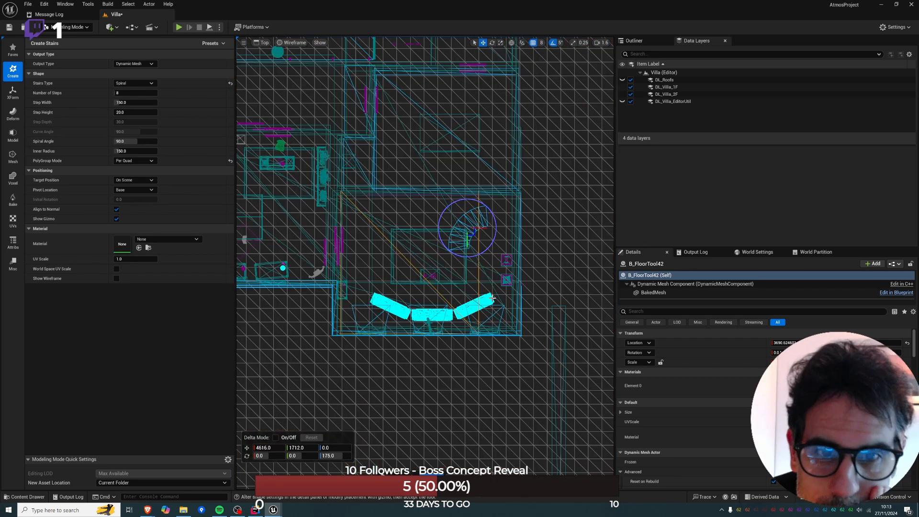
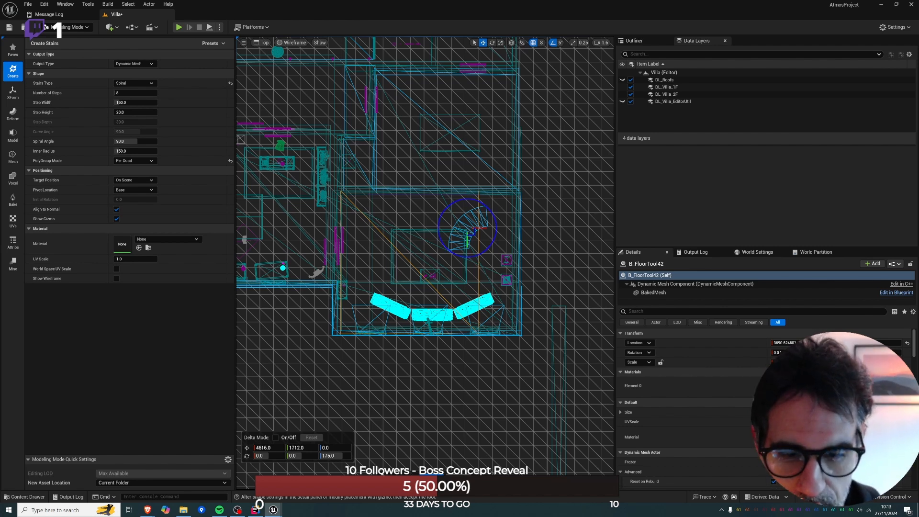
Discard the unfinished spiral staircase and select the B_FloorTool11 slab above the display-case room.
{"action": "key", "text": "Escape"}
{"action": "left_click", "coordinate": [437, 245]}
{"action": "key", "text": "alt+g"}
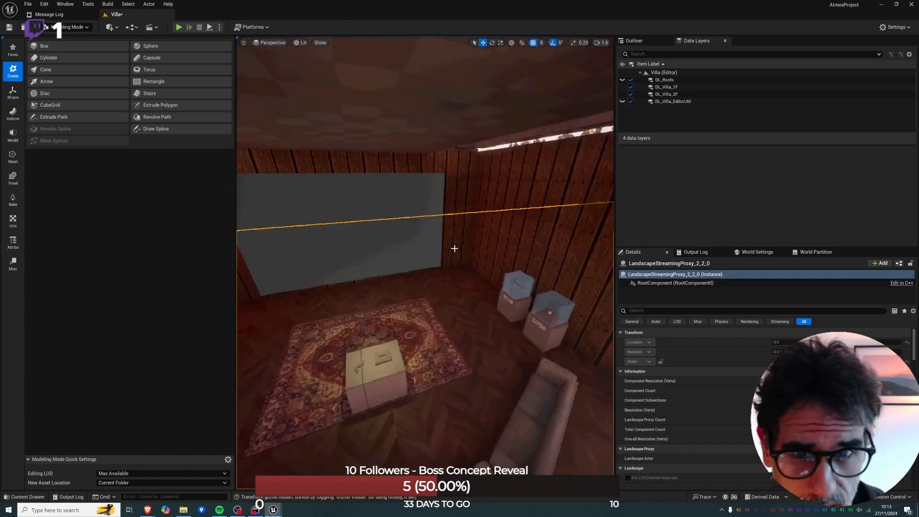
{"action": "key", "text": "w"}
{"action": "right_click_drag", "start_coordinate": [454, 249], "coordinate": [455, 228]}
{"action": "left_click", "coordinate": [439, 369]}
{"action": "key", "text": "s"}
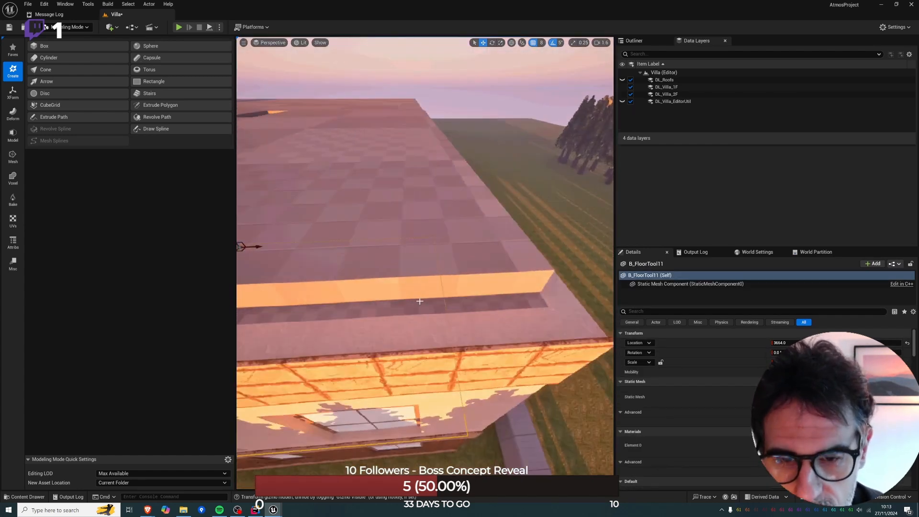
Turn the static B_FloorTool11 slab back into an editable dynamic-mesh floor with a scripted actor action.
{"action": "key", "text": "alt+j"}
{"action": "right_click", "coordinate": [409, 249]}
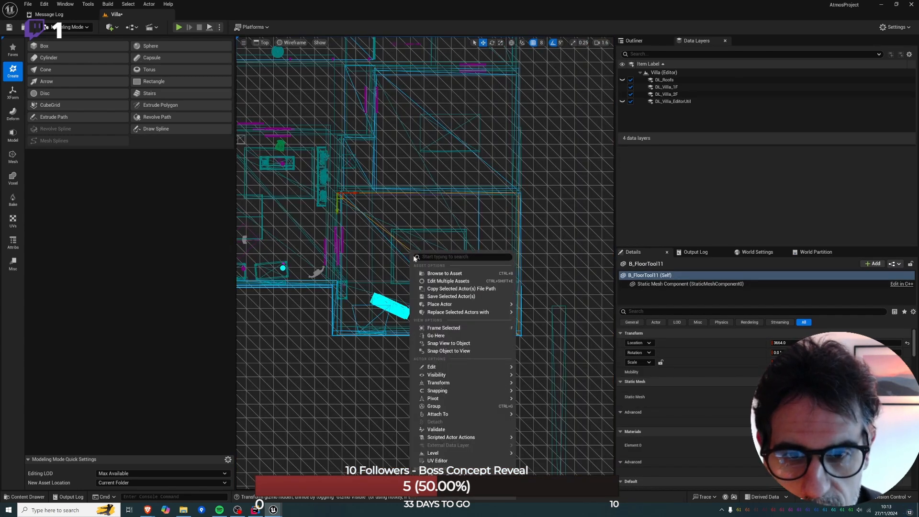
{"action": "mouse_move", "coordinate": [450, 437]}
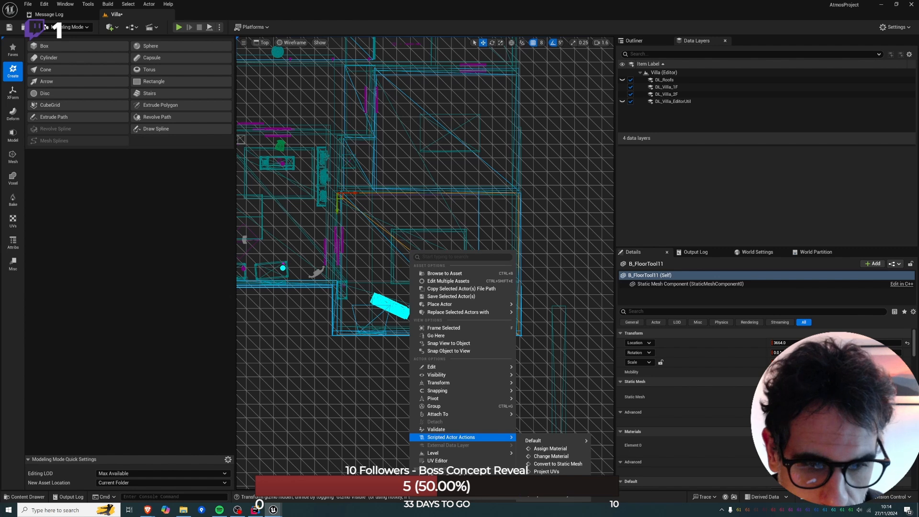
{"action": "left_click", "coordinate": [550, 487]}
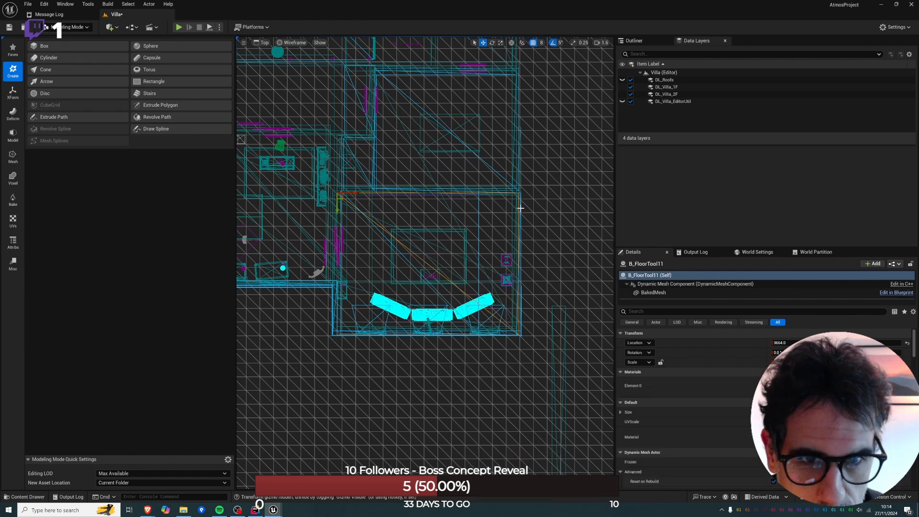
Run the Convert to Static Mesh scripted action on the B_FloorTool11 slab.
{"action": "right_click", "coordinate": [376, 225]}
{"action": "mouse_move", "coordinate": [430, 410]}
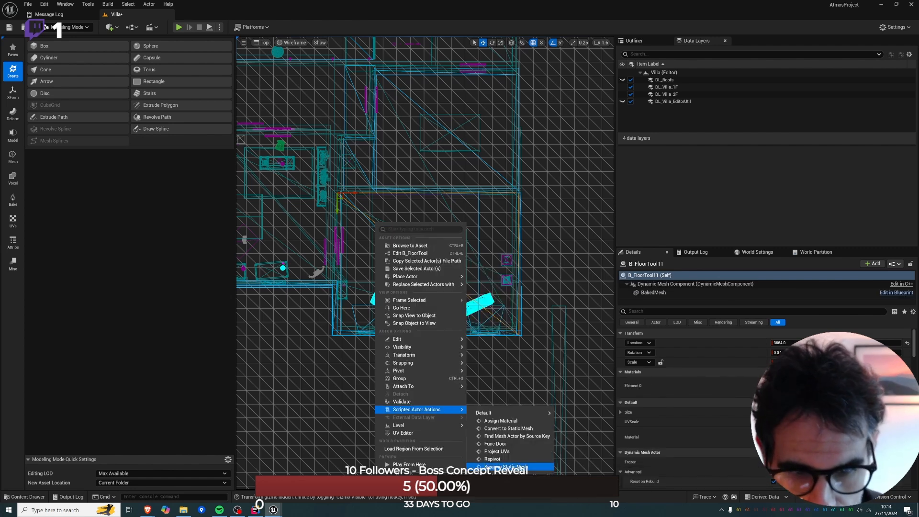
{"action": "left_click", "coordinate": [517, 430]}
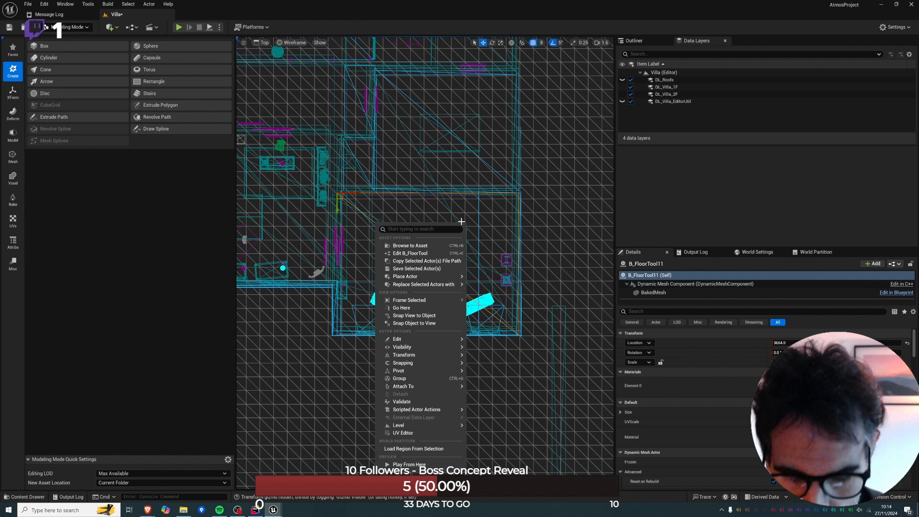
Examine the B_FloorTool11 slab from outside the villa and from inside the upper room, including its edge along the outer wall.
{"action": "left_click", "coordinate": [456, 173]}
{"action": "key", "text": "alt+g"}
{"action": "mouse_move", "coordinate": [468, 306]}
{"action": "right_mouse_down"}
{"action": "mouse_move", "coordinate": [508, 295]}
{"action": "mouse_move", "coordinate": [459, 292]}
{"action": "mouse_move", "coordinate": [467, 305]}
{"action": "mouse_move", "coordinate": [532, 309]}
{"action": "mouse_move", "coordinate": [468, 318]}
{"action": "right_mouse_up"}
{"action": "key", "text": "w"}
{"action": "left_click", "coordinate": [468, 305]}
{"action": "key", "text": "s"}
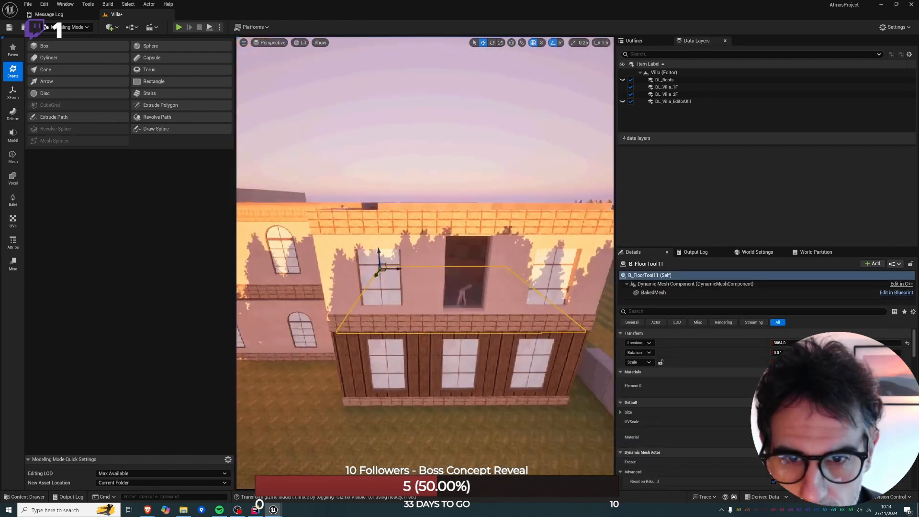
{"action": "key", "text": "alt+j"}
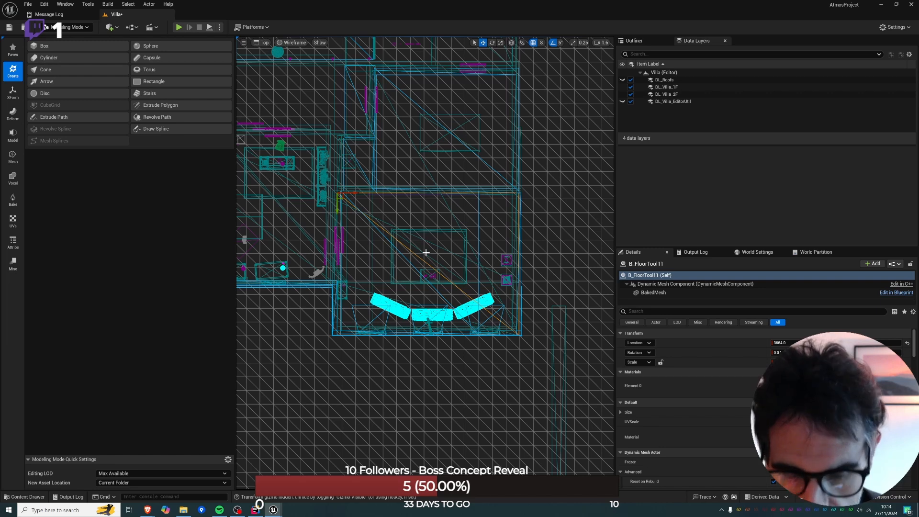
{"action": "key", "text": "alt+g"}
{"action": "key", "text": "w"}
{"action": "mouse_move", "coordinate": [495, 341]}
{"action": "right_mouse_down"}
{"action": "mouse_move", "coordinate": [503, 326]}
{"action": "mouse_move", "coordinate": [531, 335]}
{"action": "mouse_move", "coordinate": [495, 340]}
{"action": "right_mouse_up"}
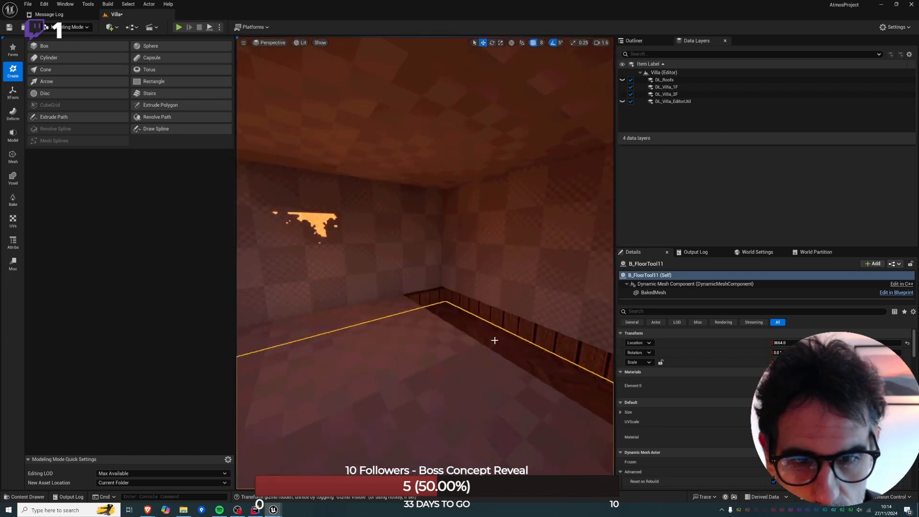
{"action": "right_click", "coordinate": [495, 341]}
{"action": "mouse_move", "coordinate": [573, 280]}
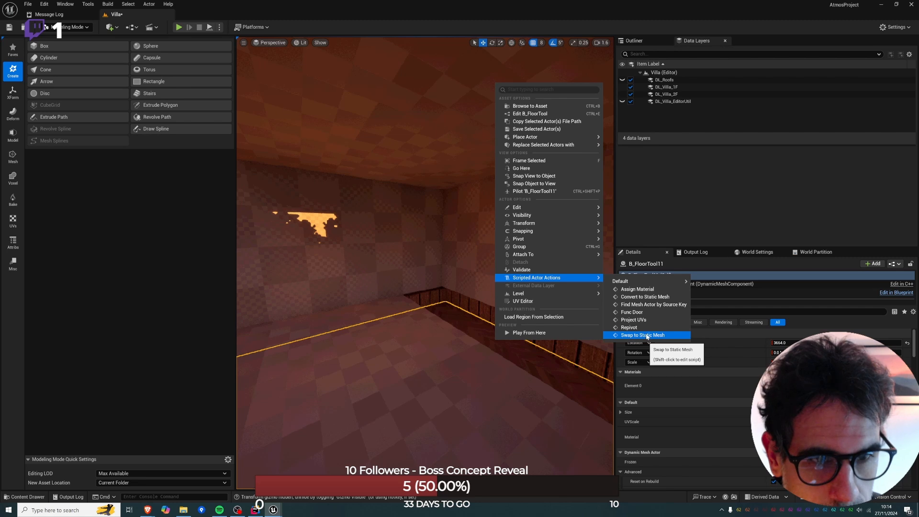
{"action": "mouse_move", "coordinate": [554, 365]}
{"action": "right_mouse_down"}
{"action": "mouse_move", "coordinate": [460, 335]}
{"action": "mouse_move", "coordinate": [459, 383]}
{"action": "mouse_move", "coordinate": [526, 365]}
{"action": "mouse_move", "coordinate": [553, 371]}
{"action": "right_mouse_up"}
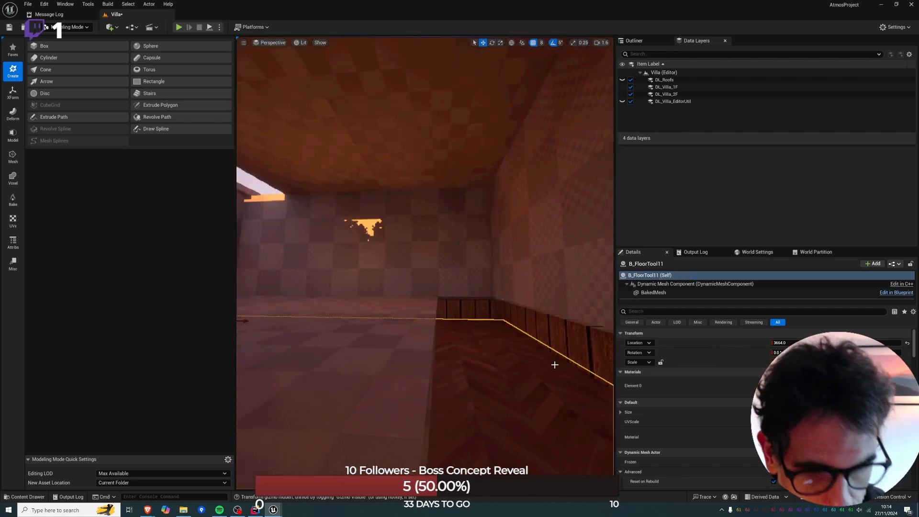
Try repositioning the B_FloorTool11 slab at the display-case room's inner corner, at X 3656, in the wireframe top view.
{"action": "key", "text": "Delete"}
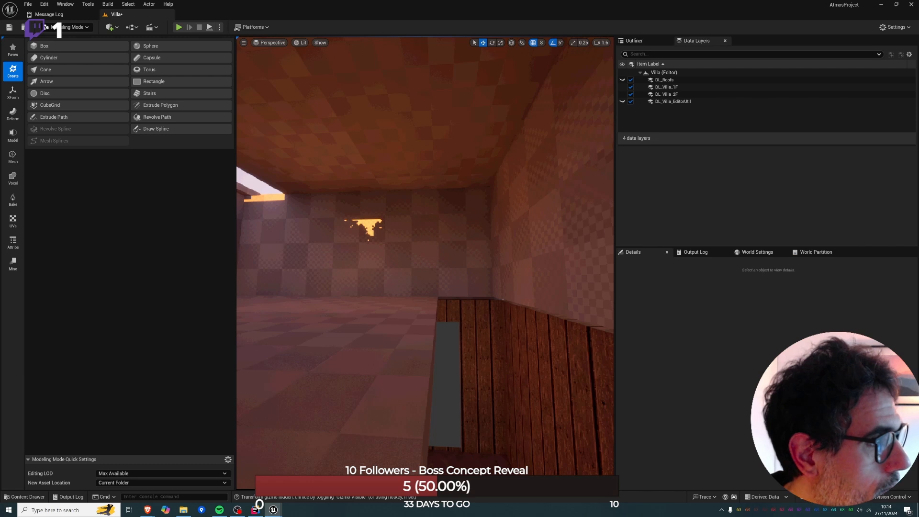
{"action": "key", "text": "ctrl+z"}
{"action": "left_click", "coordinate": [419, 308]}
{"action": "right_click_drag", "start_coordinate": [419, 308], "coordinate": [426, 297]}
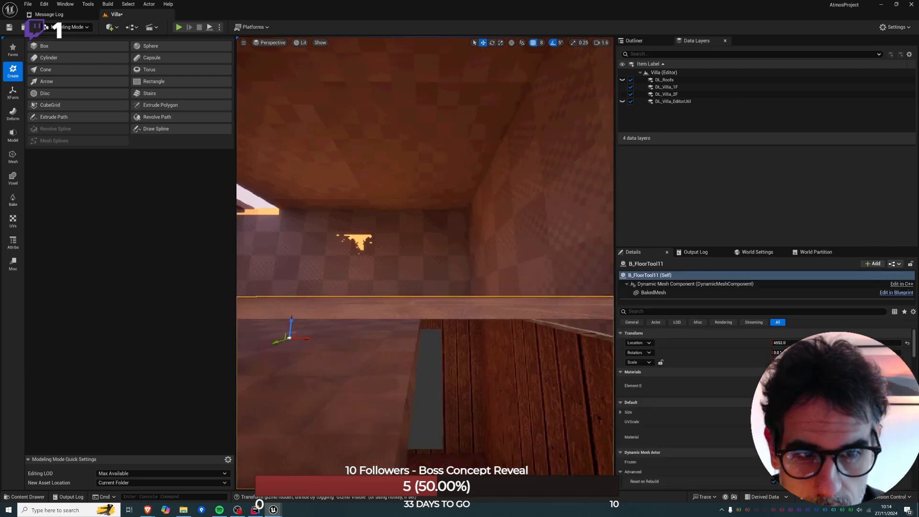
{"action": "key", "text": "f"}
{"action": "left_click_drag", "start_coordinate": [389, 260], "coordinate": [391, 289]}
{"action": "key", "text": "alt+j"}
{"action": "left_click_drag", "start_coordinate": [468, 301], "coordinate": [341, 200]}
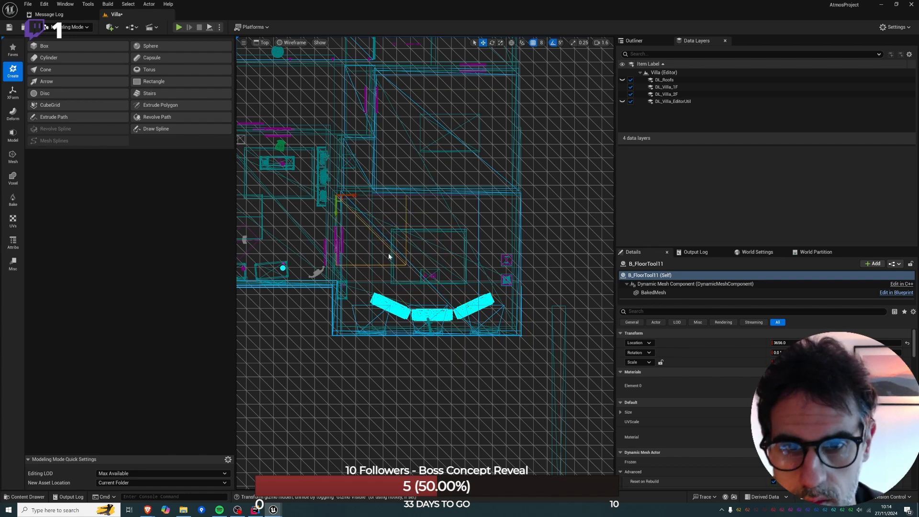
{"action": "key", "text": "alt+g"}
{"action": "key", "text": "f"}
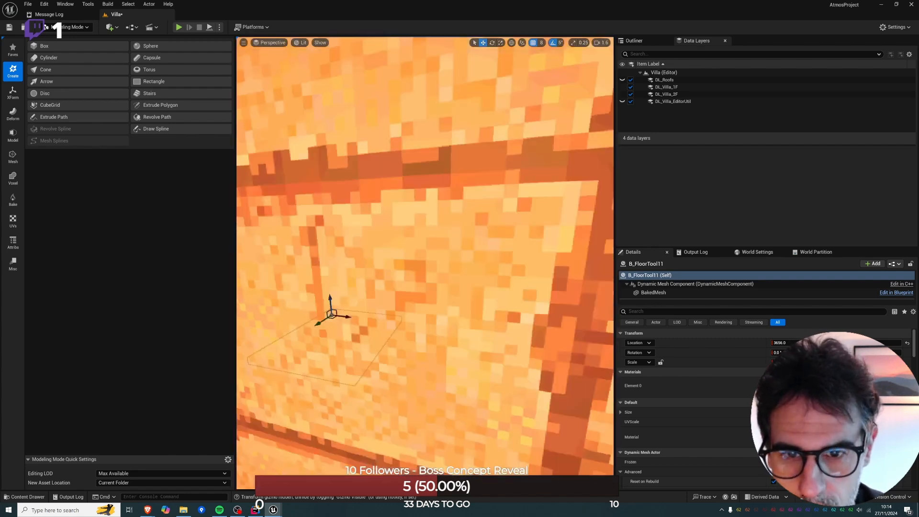
{"action": "key", "text": "alt+j"}
Switch to Selection mode and undo the last changes to the B_FloorTool11 slab's position and size.
{"action": "left_click", "coordinate": [81, 28]}
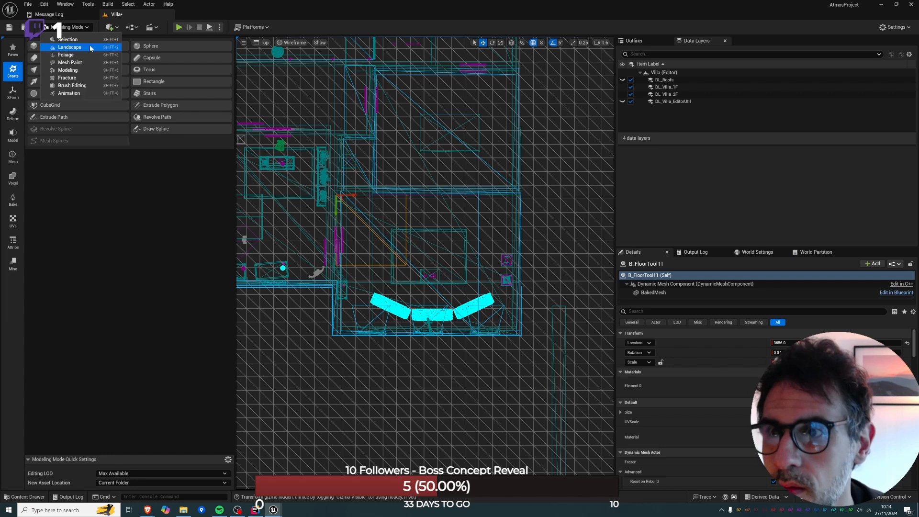
{"action": "left_click", "coordinate": [89, 39]}
{"action": "key", "text": "ctrl+z"}
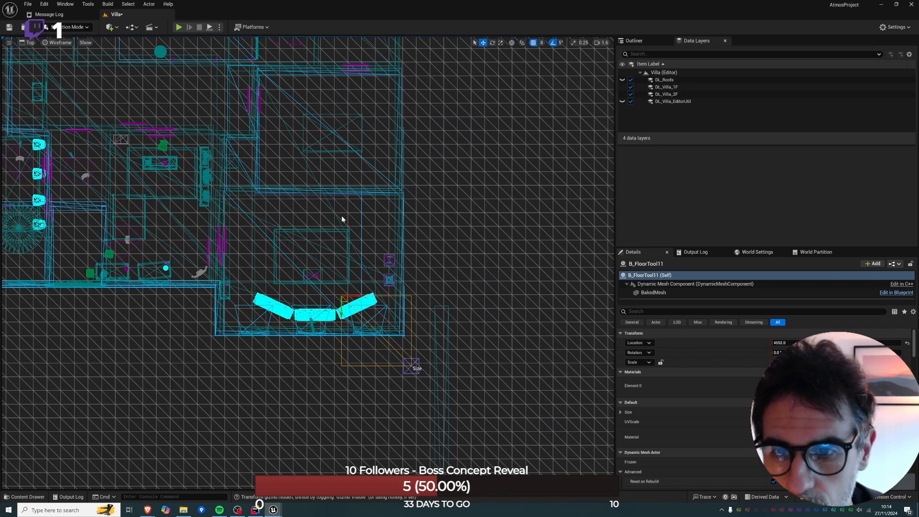
{"action": "key", "text": "ctrl+z"}
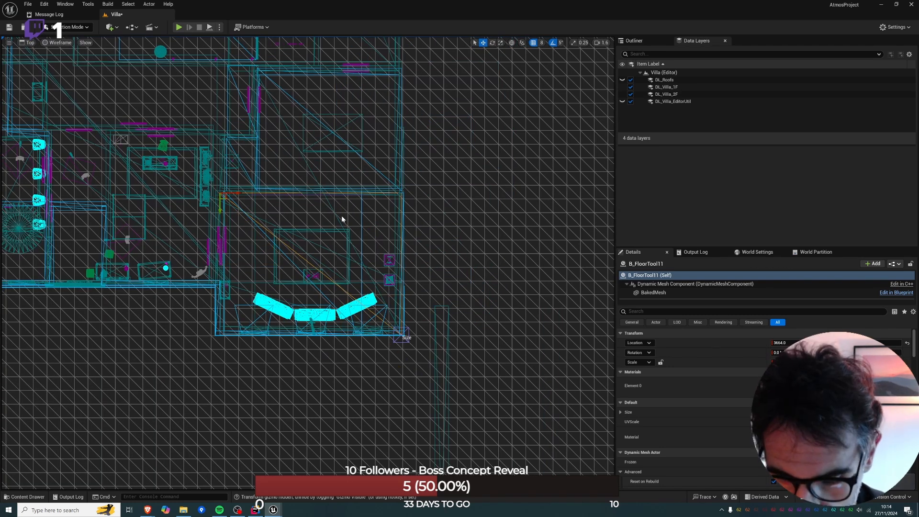
Pull the B_FloorTool11 slab's outer size handle inward in the wireframe top view to narrow it like the slab above.
{"action": "key", "text": "alt+g"}
{"action": "right_click_drag", "start_coordinate": [341, 216], "coordinate": [453, 234]}
{"action": "key", "text": "w"}
{"action": "left_click", "coordinate": [356, 306]}
{"action": "left_click_drag", "start_coordinate": [373, 292], "coordinate": [234, 277], "text": "alt"}
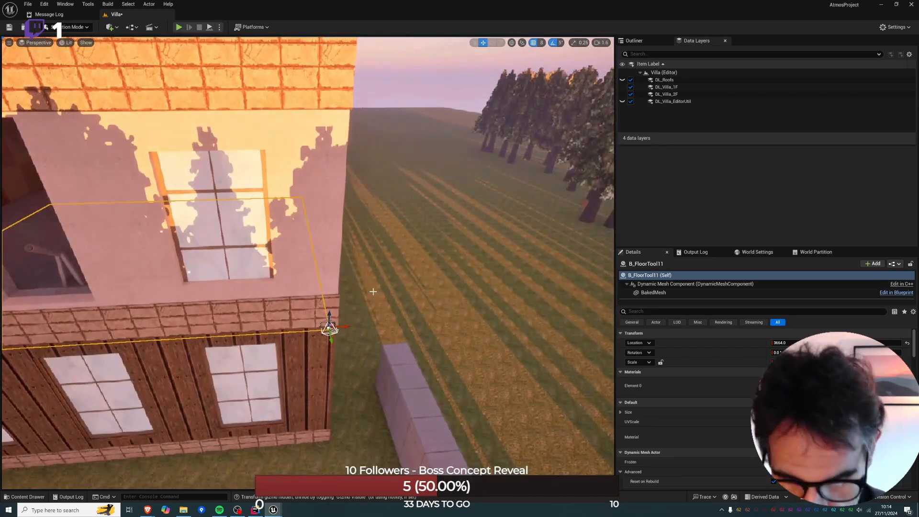
{"action": "key", "text": "alt+j"}
{"action": "left_click_drag", "start_coordinate": [418, 339], "coordinate": [378, 340]}
{"action": "key", "text": "alt+g"}
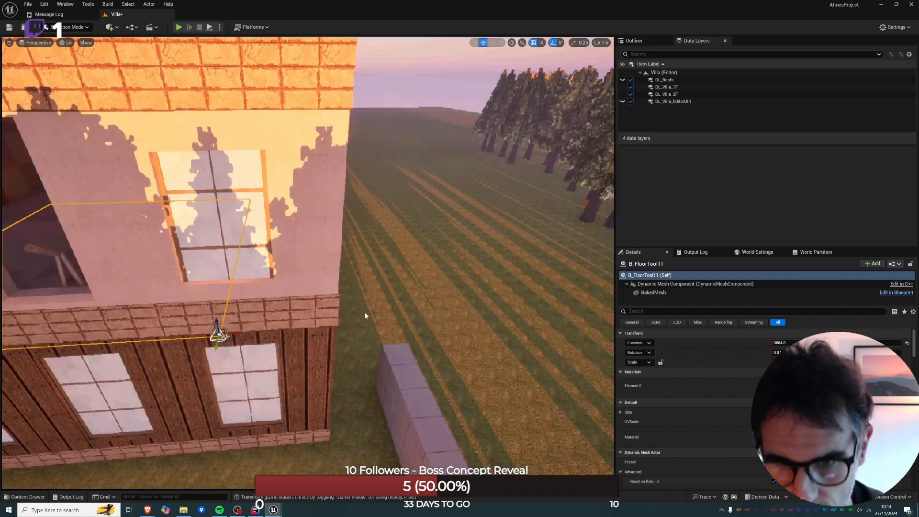
Check the narrowed slab's edge from inside the room, then playtest briefly from the upper floor and stop the session.
{"action": "key", "text": "w"}
{"action": "right_click_drag", "start_coordinate": [378, 341], "coordinate": [342, 311]}
{"action": "mouse_move", "coordinate": [148, 371]}
{"action": "right_mouse_down"}
{"action": "mouse_move", "coordinate": [136, 381]}
{"action": "mouse_move", "coordinate": [155, 386]}
{"action": "mouse_move", "coordinate": [148, 370]}
{"action": "right_mouse_up"}
{"action": "key", "text": "e"}
{"action": "right_click", "coordinate": [149, 370]}
{"action": "left_click", "coordinate": [192, 360]}
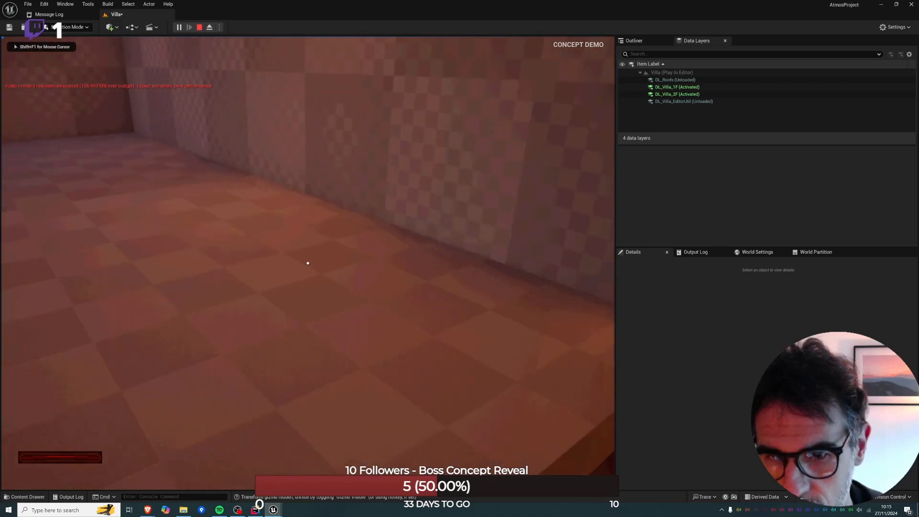
{"action": "key", "text": "s"}
{"action": "key", "text": "Escape"}
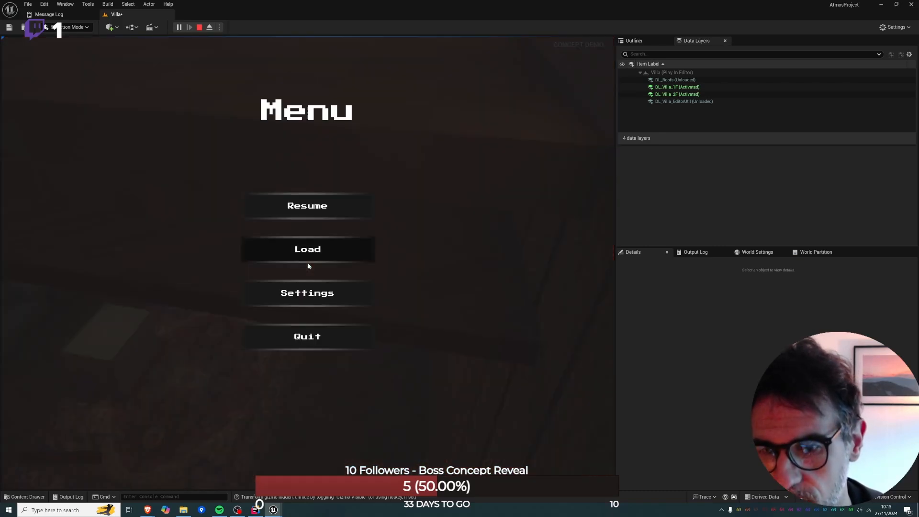
{"action": "left_click", "coordinate": [199, 27]}
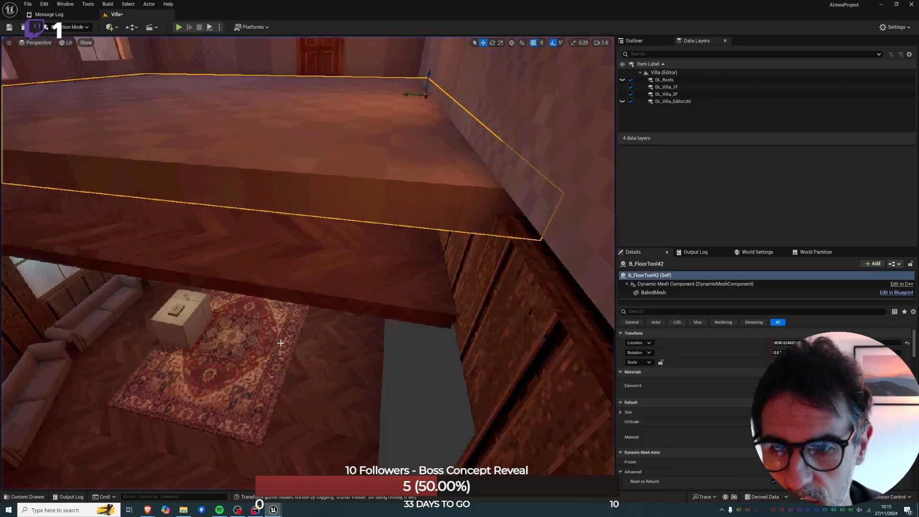
Convert the narrowed B_FloorTool11 slab to a static mesh and swap the actor to that static mesh.
{"action": "right_click", "coordinate": [318, 291]}
{"action": "mouse_move", "coordinate": [389, 231]}
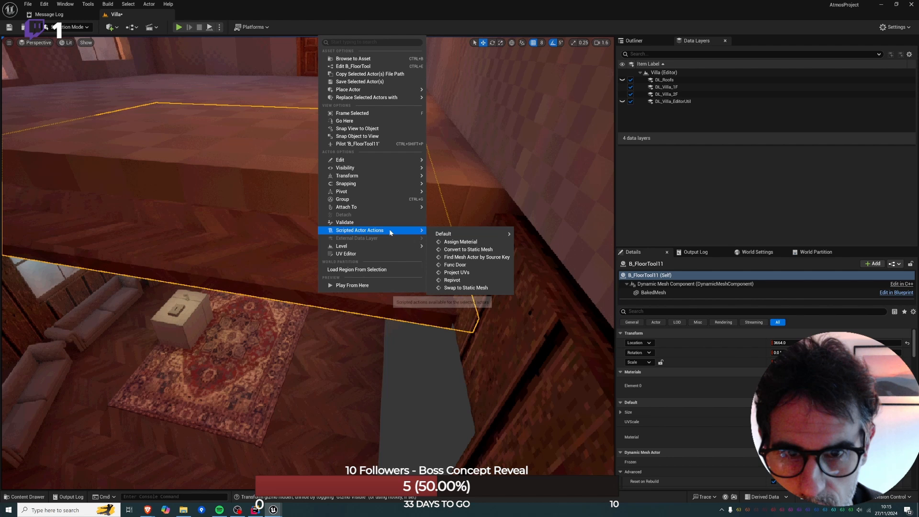
{"action": "left_click", "coordinate": [471, 248]}
{"action": "right_click", "coordinate": [369, 272]}
{"action": "mouse_move", "coordinate": [450, 210]}
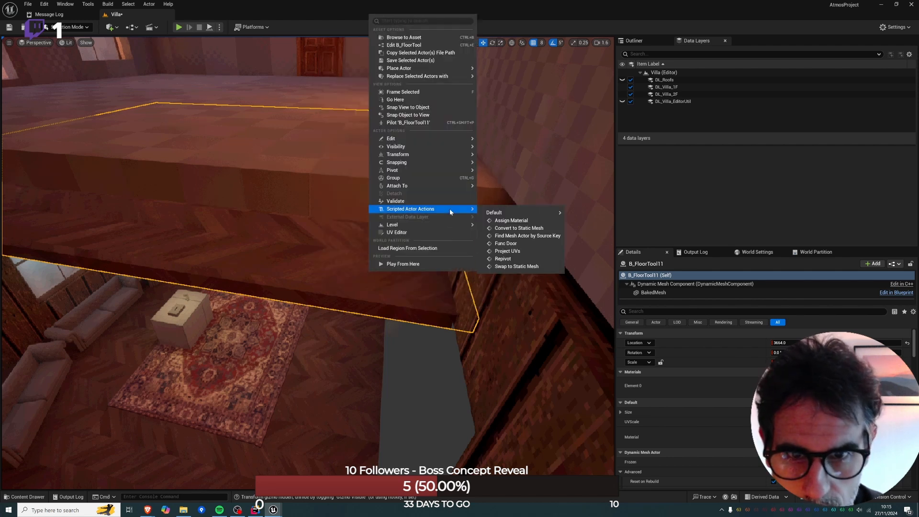
{"action": "left_click", "coordinate": [517, 268]}
Playtest the display-case room, walking around the display cases and looking up at the opening beside the narrowed floor.
{"action": "right_click", "coordinate": [335, 157]}
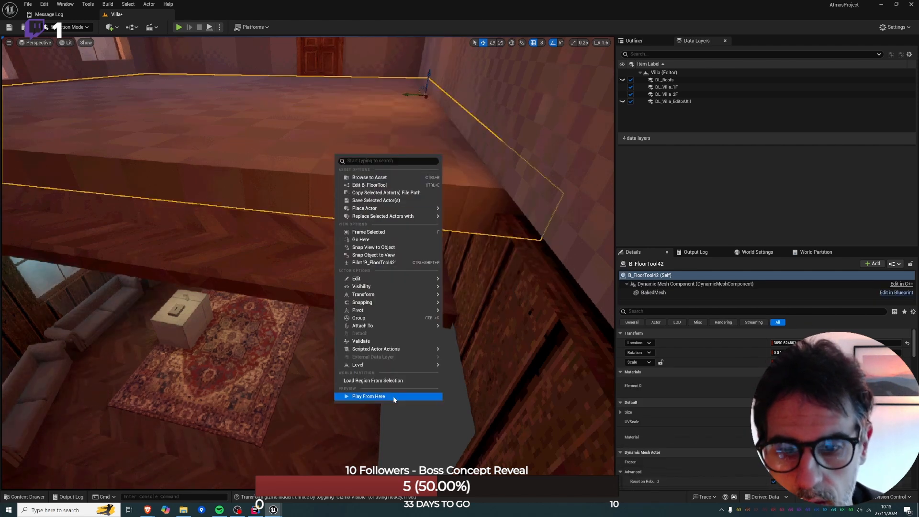
{"action": "left_click", "coordinate": [372, 141]}
{"action": "key", "text": "alt+p"}
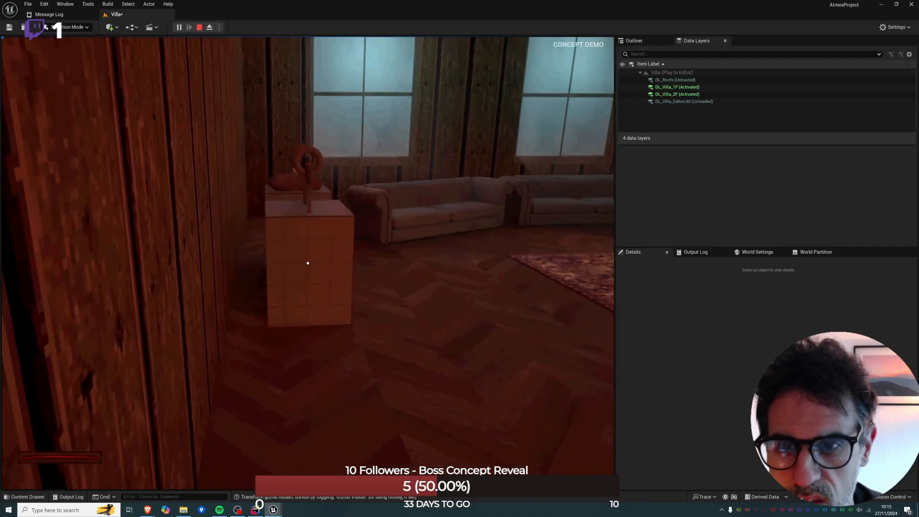
{"action": "key", "text": "w"}
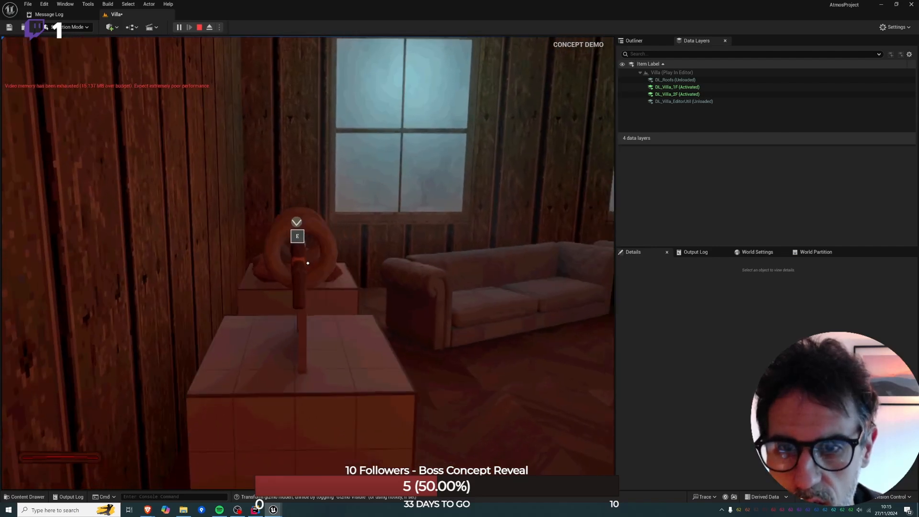
{"action": "key", "text": "w"}
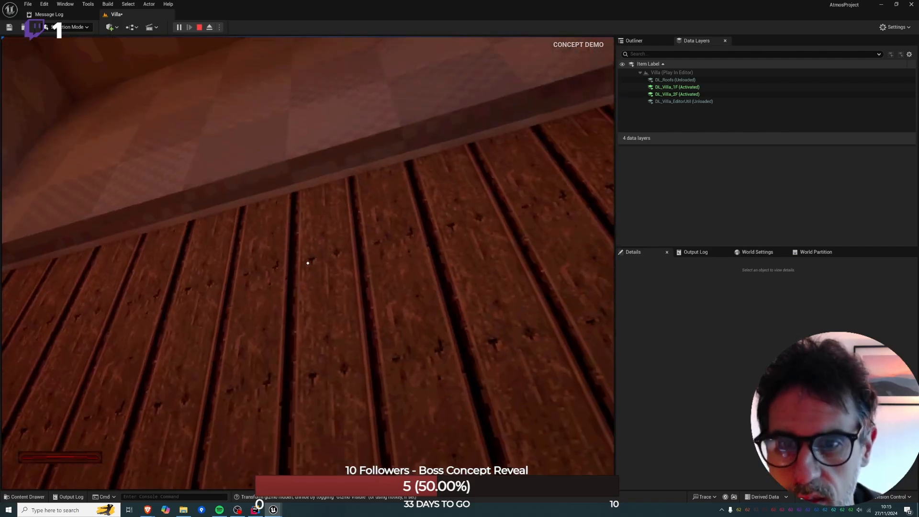
{"action": "key", "text": "w"}
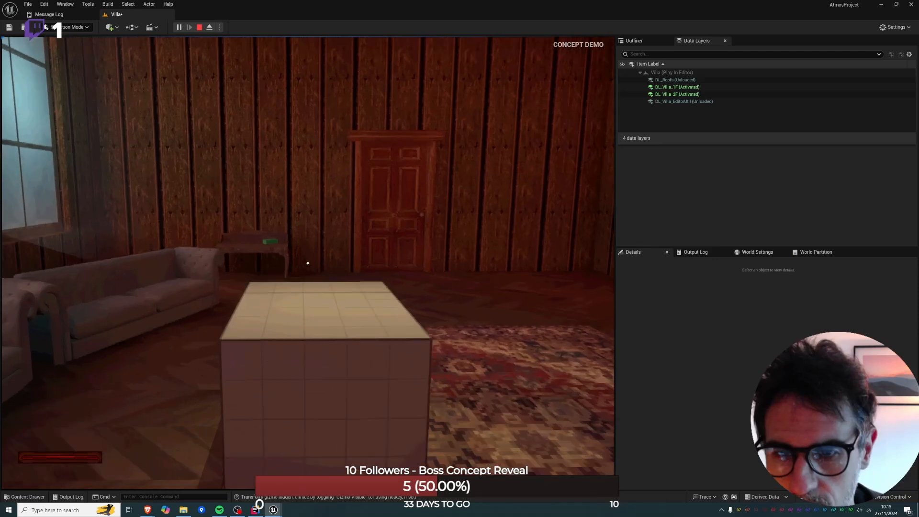
{"action": "key", "text": "s"}
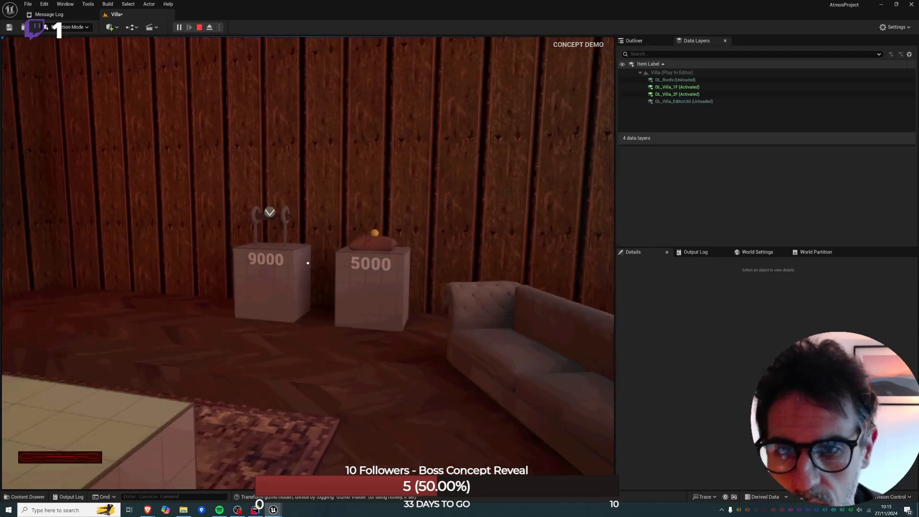
{"action": "key", "text": "Escape"}
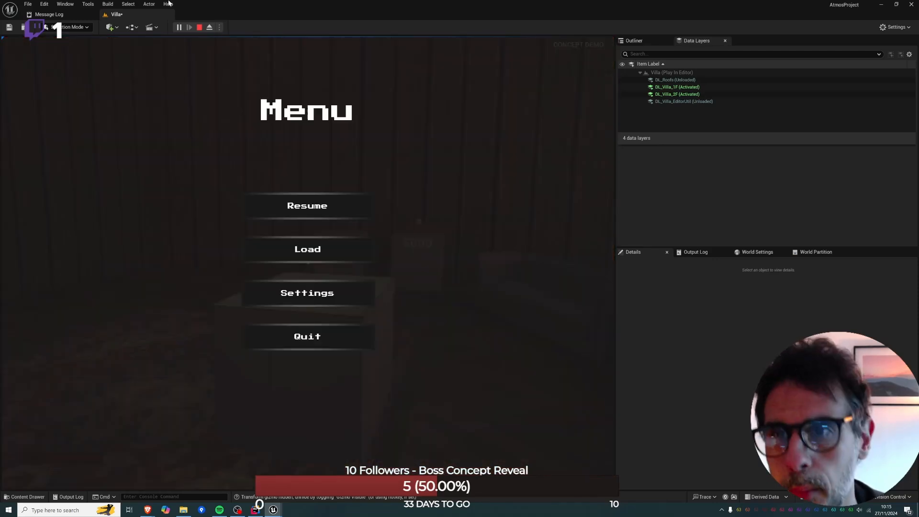
{"action": "left_click", "coordinate": [198, 28]}
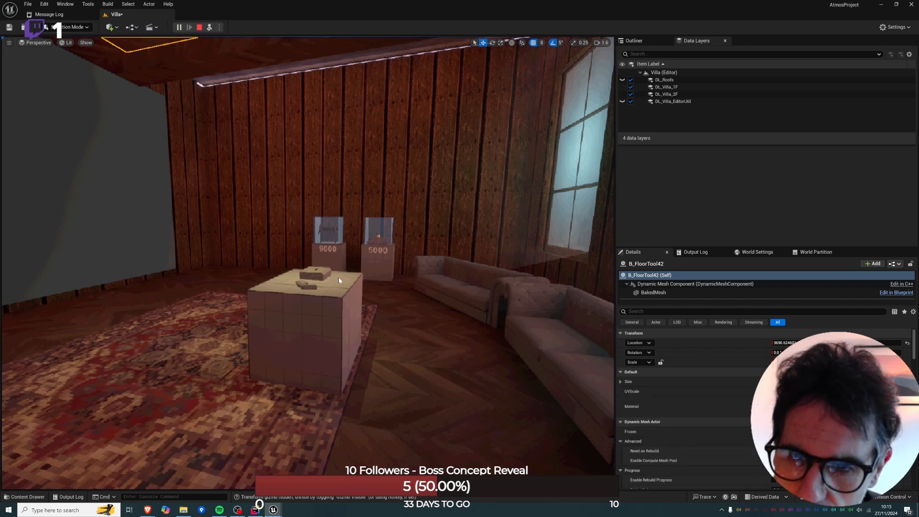
{"action": "key", "text": "alt+p"}
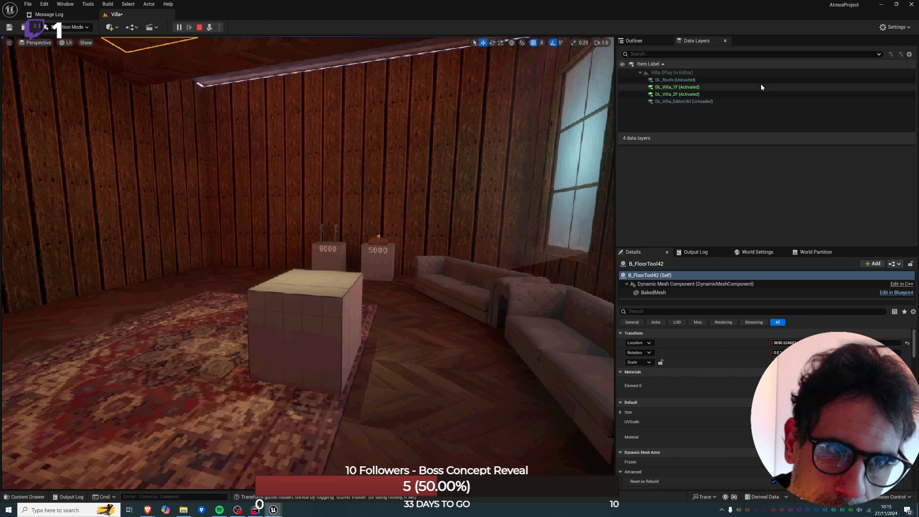
Stop the playtest and select the B_FloorTool42 slab on the upper floor, viewing the opening beside it.
{"action": "left_click", "coordinate": [199, 28]}
{"action": "left_click", "coordinate": [318, 275]}
{"action": "right_click", "coordinate": [320, 275]}
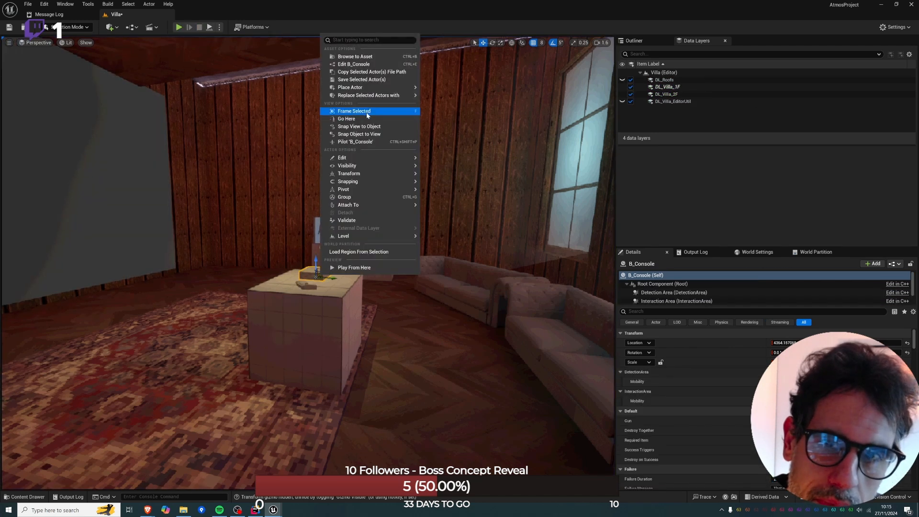
{"action": "left_click", "coordinate": [257, 201]}
{"action": "right_click_drag", "start_coordinate": [256, 201], "coordinate": [297, 249]}
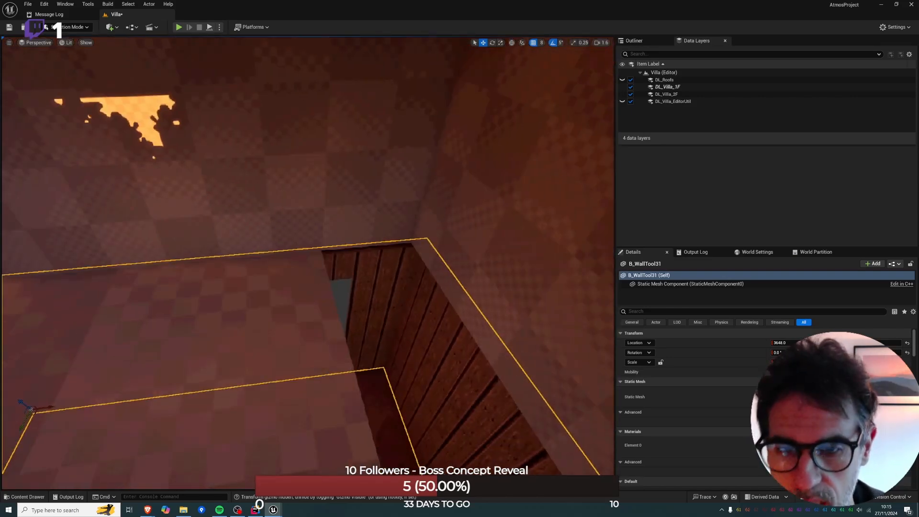
{"action": "left_click", "coordinate": [276, 299]}
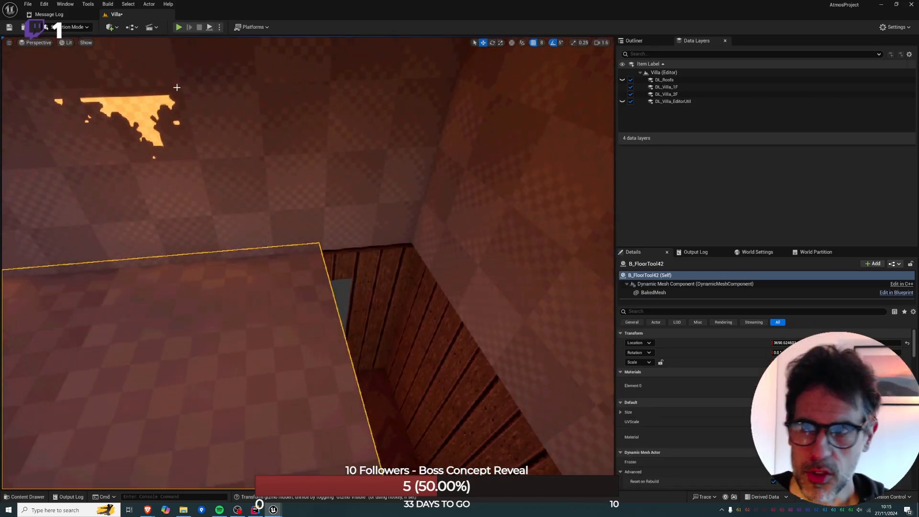
{"action": "right_click_drag", "start_coordinate": [324, 248], "coordinate": [352, 232]}
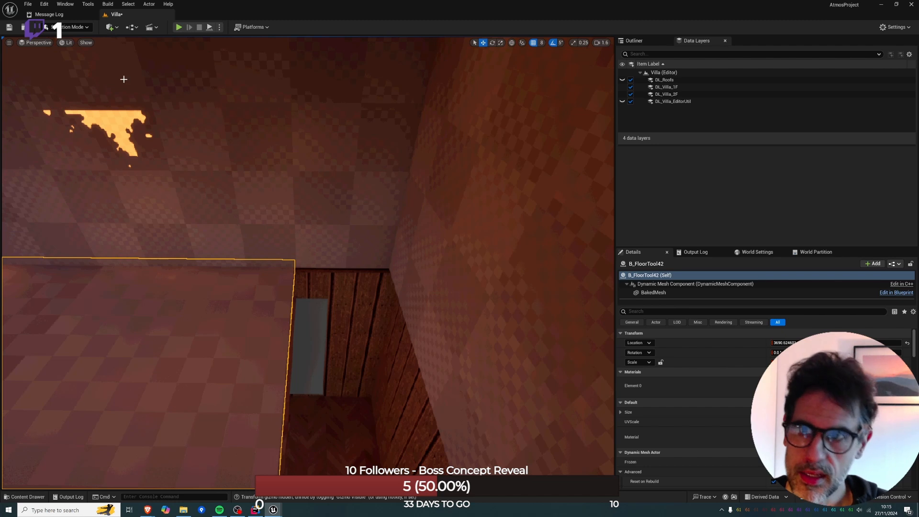
Switch to Modeling mode and place a new dynamic mesh box on the wall above the floor opening.
{"action": "left_click", "coordinate": [71, 27]}
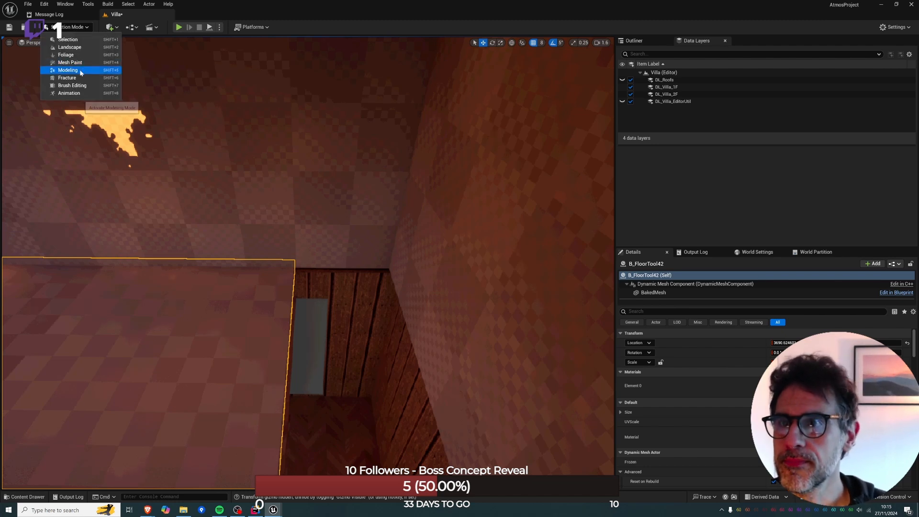
{"action": "left_click", "coordinate": [44, 65]}
{"action": "left_click", "coordinate": [41, 47]}
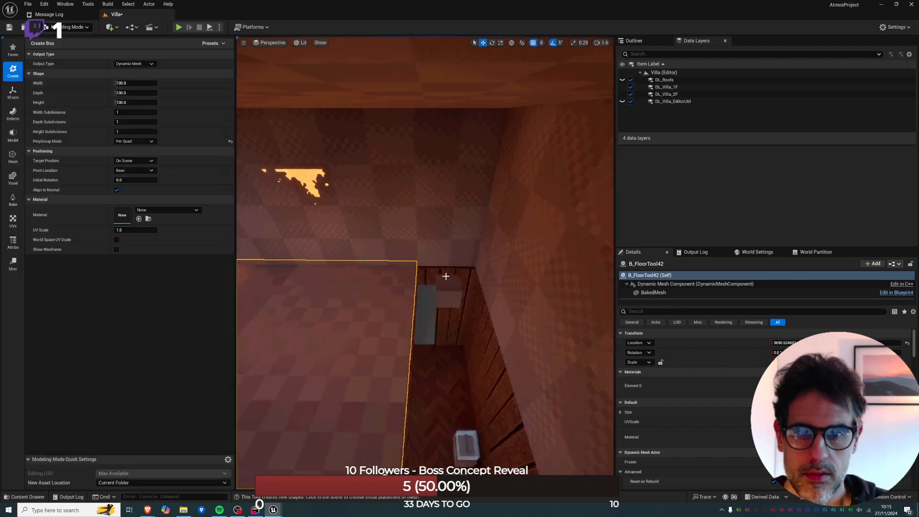
{"action": "left_click", "coordinate": [423, 251]}
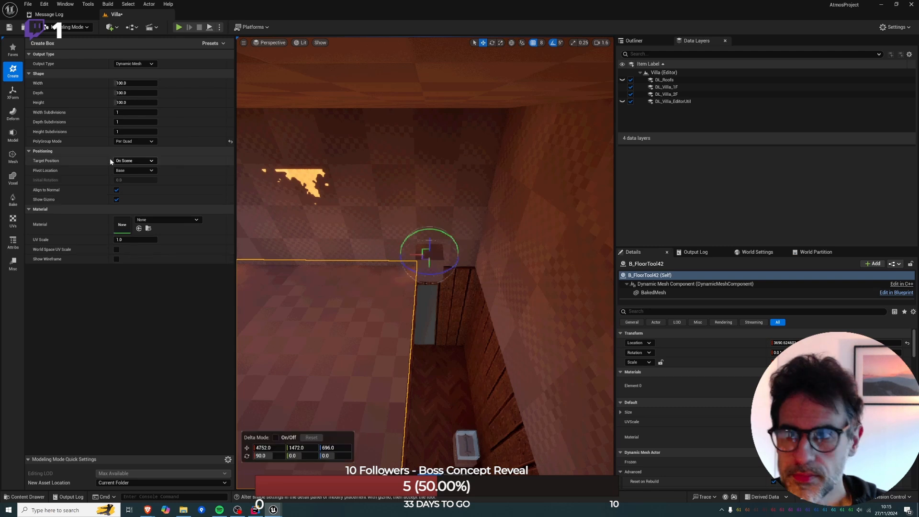
Set the box's width to 200 and shift it along X to 4816 in the top view.
{"action": "key", "text": "alt+j"}
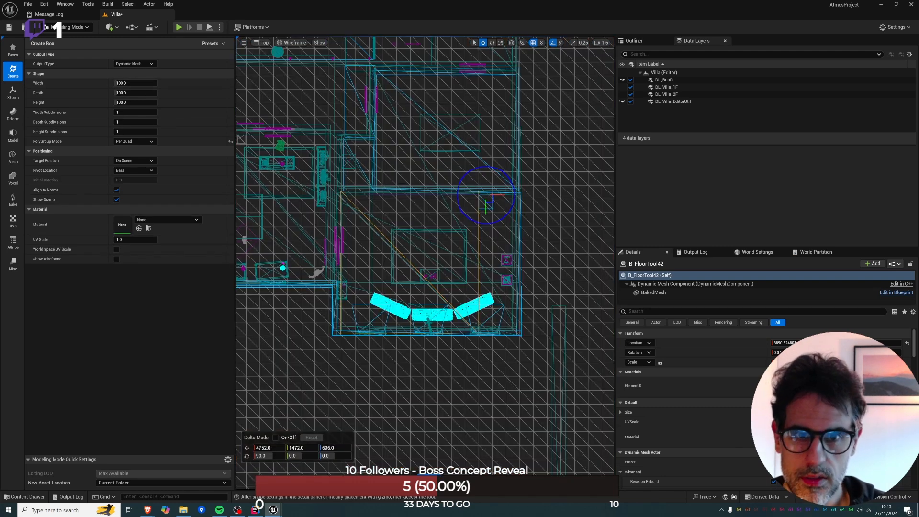
{"action": "key", "text": "f"}
{"action": "left_click", "coordinate": [136, 85]}
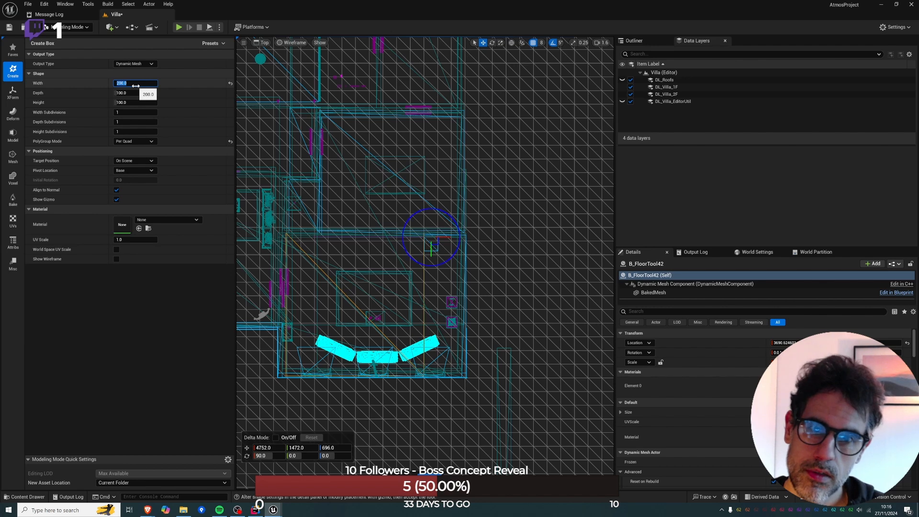
{"action": "left_click_drag", "start_coordinate": [449, 237], "coordinate": [458, 238]}
{"action": "key", "text": "alt+g"}
{"action": "scroll", "coordinate": [457, 238], "scroll_direction": "up", "scroll_amount": 3}
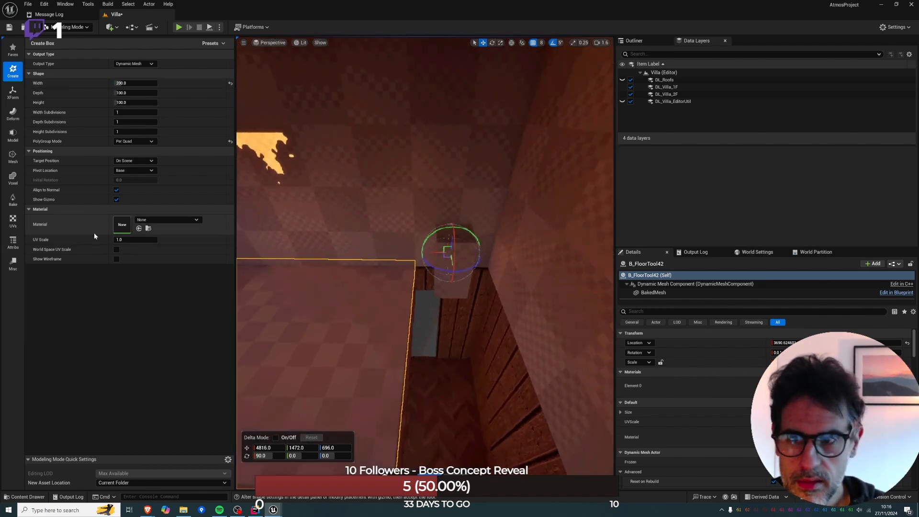
Rotate the box to 0, 0, -90 and reposition it in the opening at Y 1520 and Z 552.
{"action": "type", "text": "0"}
{"action": "key", "text": "Return"}
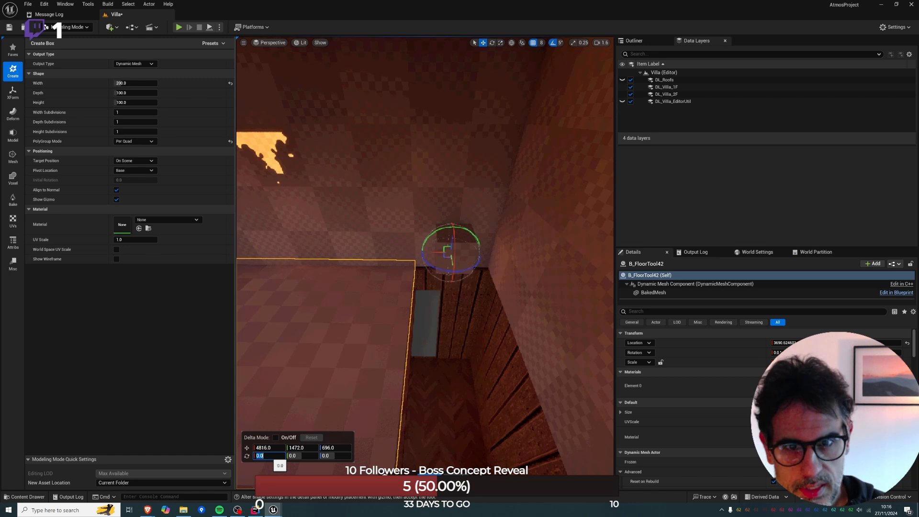
{"action": "key", "text": "alt+j"}
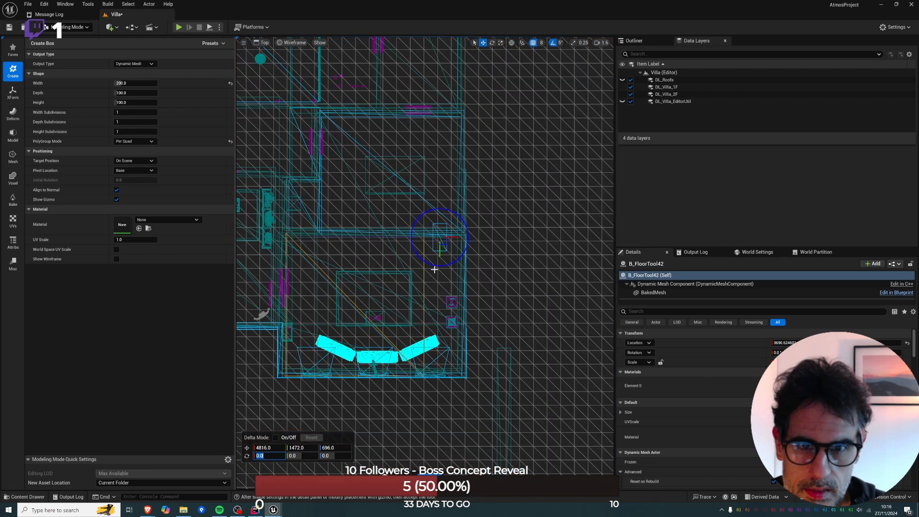
{"action": "left_click_drag", "start_coordinate": [432, 263], "coordinate": [586, 272]}
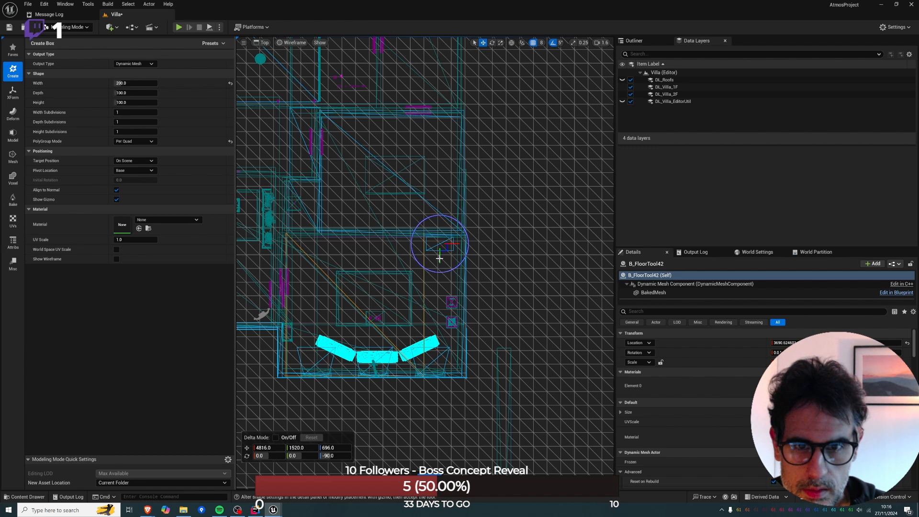
{"action": "key", "text": "alt+g"}
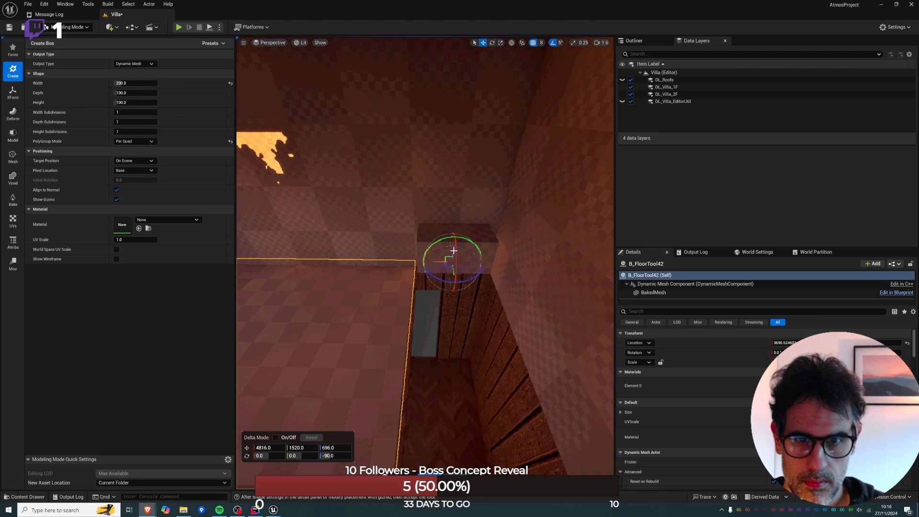
{"action": "left_click_drag", "start_coordinate": [453, 250], "coordinate": [454, 292]}
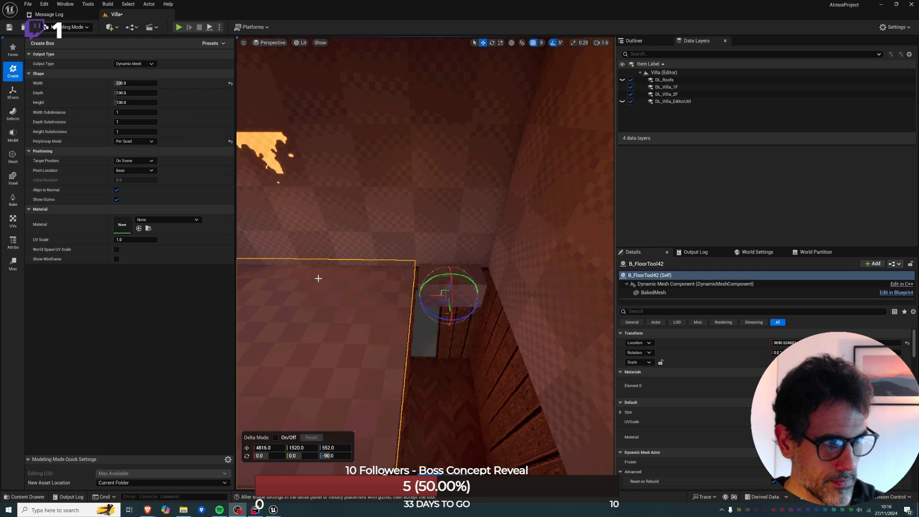
Widen the box to about 253 and increase its height to 300 and further to 500.
{"action": "right_click_drag", "start_coordinate": [319, 278], "coordinate": [375, 256]}
{"action": "left_click_drag", "start_coordinate": [131, 83], "coordinate": [140, 83]}
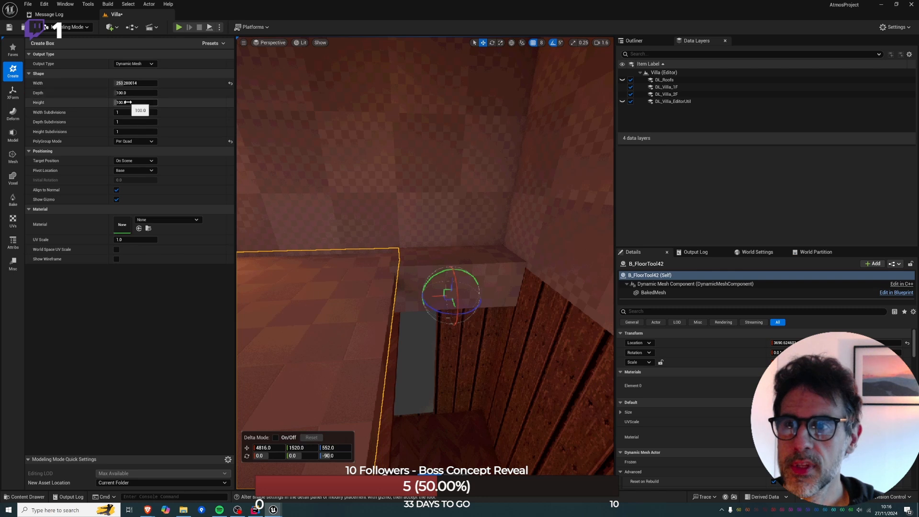
{"action": "type", "text": "300"}
{"action": "key", "text": "Return"}
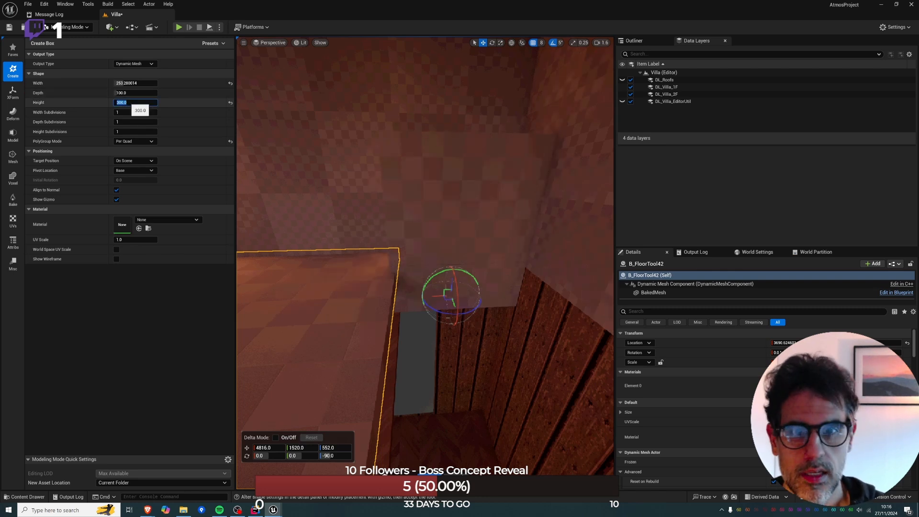
{"action": "key", "text": "Return"}
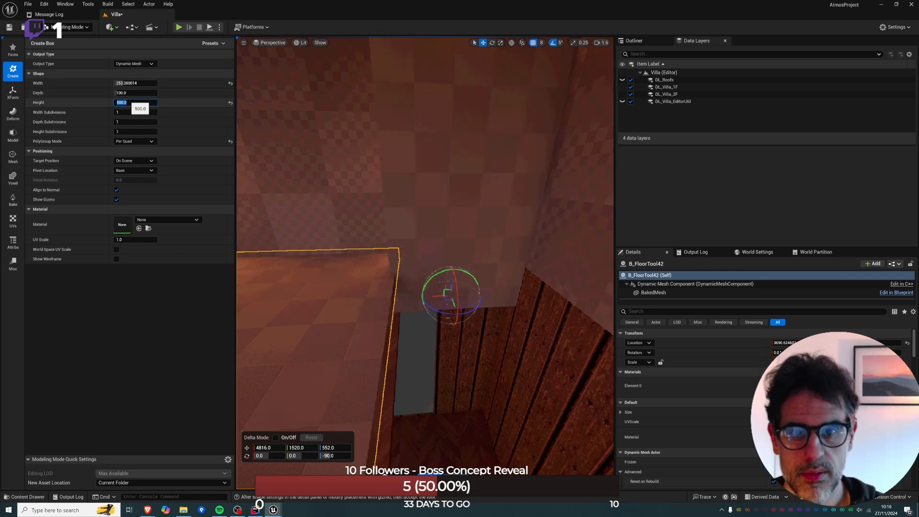
Raise the box to Z 608 and set its height to 420.
{"action": "mouse_move", "coordinate": [467, 295]}
{"action": "right_mouse_down"}
{"action": "mouse_move", "coordinate": [474, 273]}
{"action": "mouse_move", "coordinate": [447, 254]}
{"action": "mouse_move", "coordinate": [472, 296]}
{"action": "right_mouse_up"}
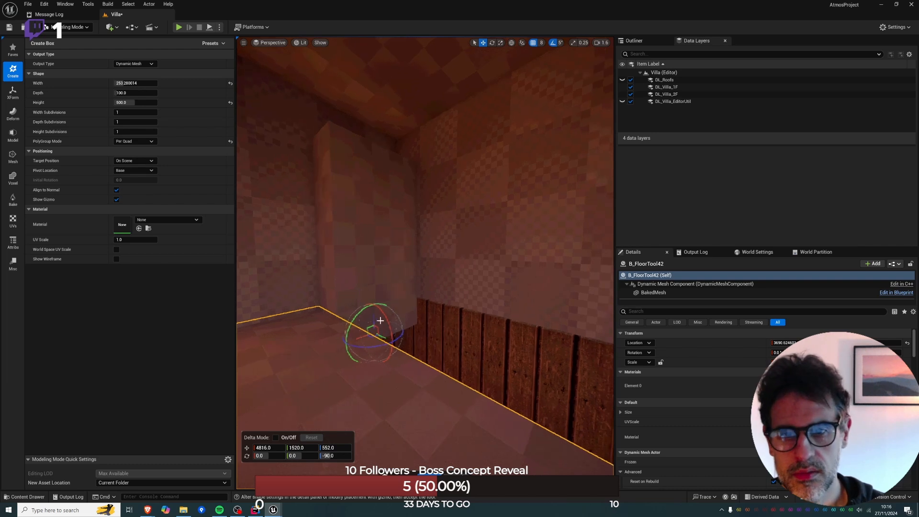
{"action": "left_click_drag", "start_coordinate": [372, 311], "coordinate": [372, 293]}
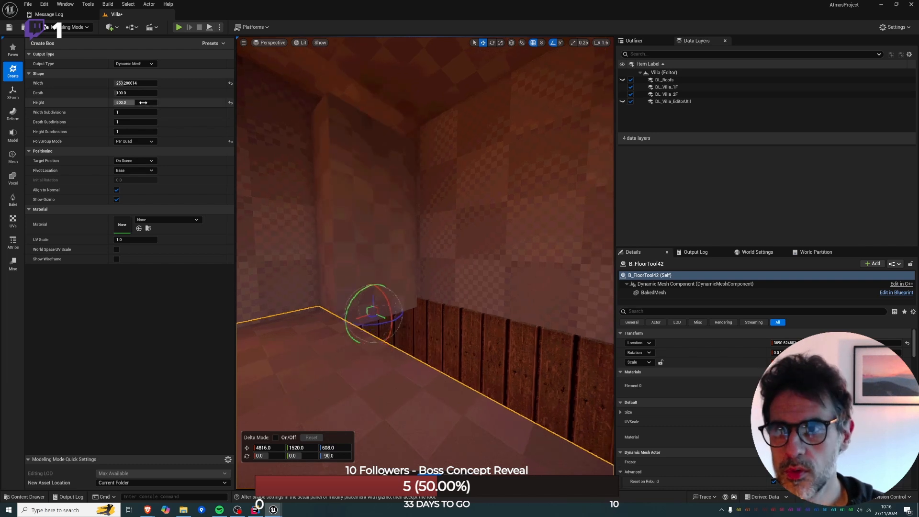
{"action": "type", "text": "42"}
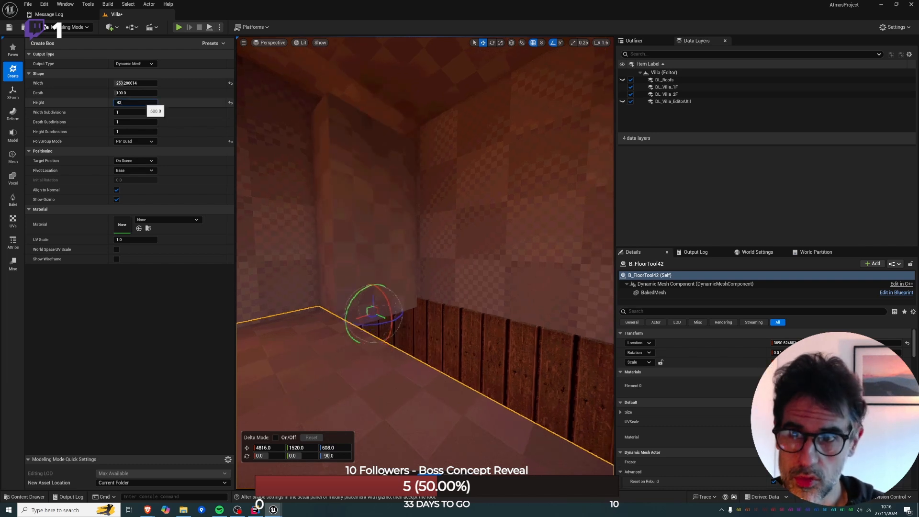
{"action": "type", "text": "0"}
{"action": "key", "text": "Return"}
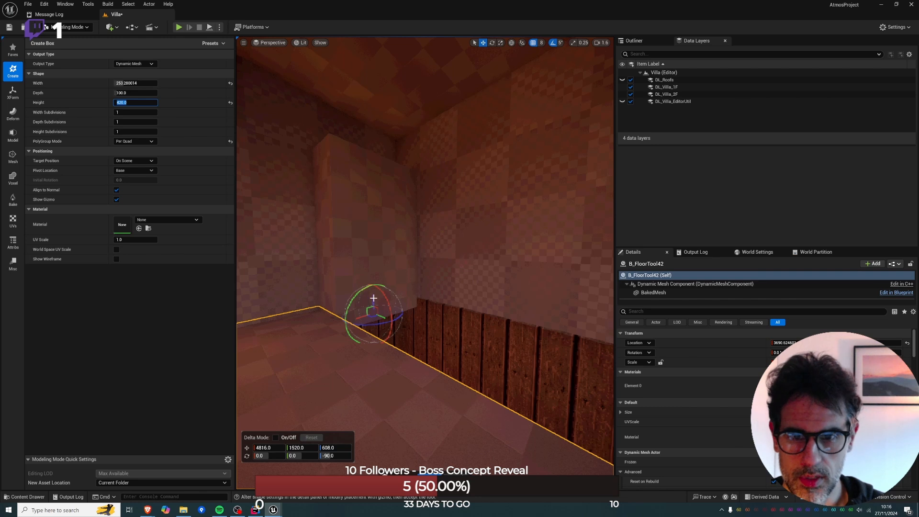
Move the box to Y 1624 and Z 640, and extend its depth through 180 and 220 to 310.
{"action": "left_click_drag", "start_coordinate": [373, 298], "coordinate": [409, 313]}
{"action": "right_click_drag", "start_coordinate": [409, 314], "coordinate": [483, 334]}
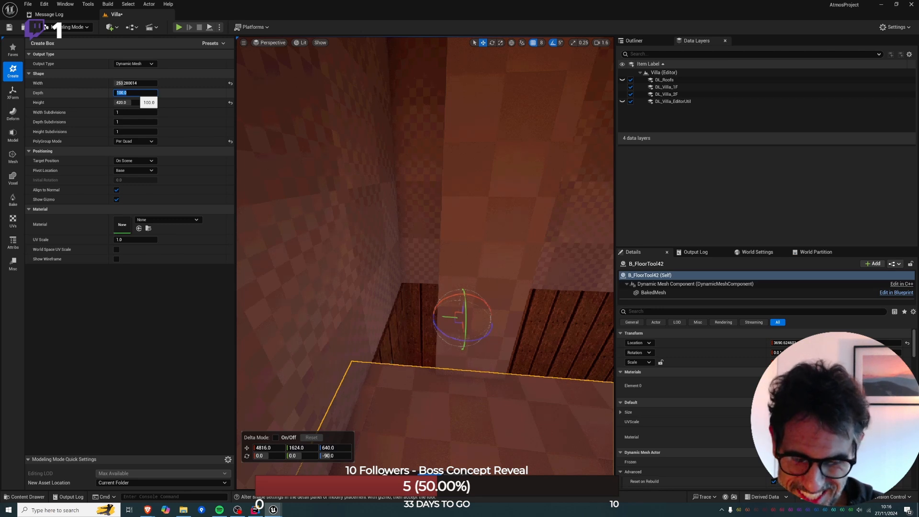
{"action": "key", "text": "Return"}
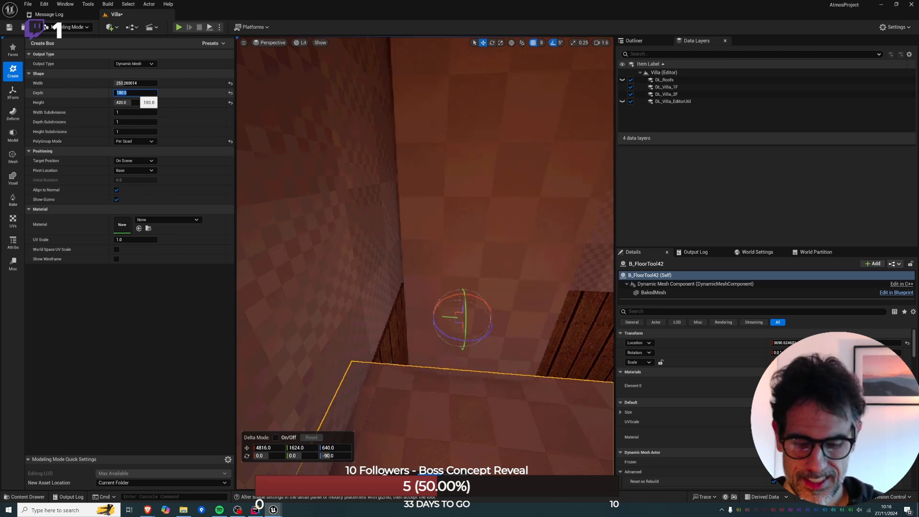
{"action": "type", "text": "220"}
{"action": "key", "text": "Return"}
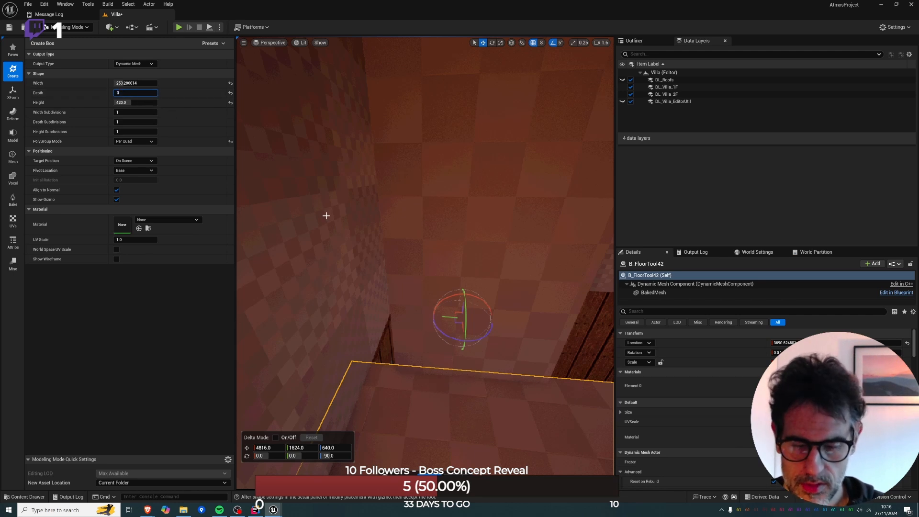
{"action": "type", "text": "310"}
{"action": "key", "text": "Return"}
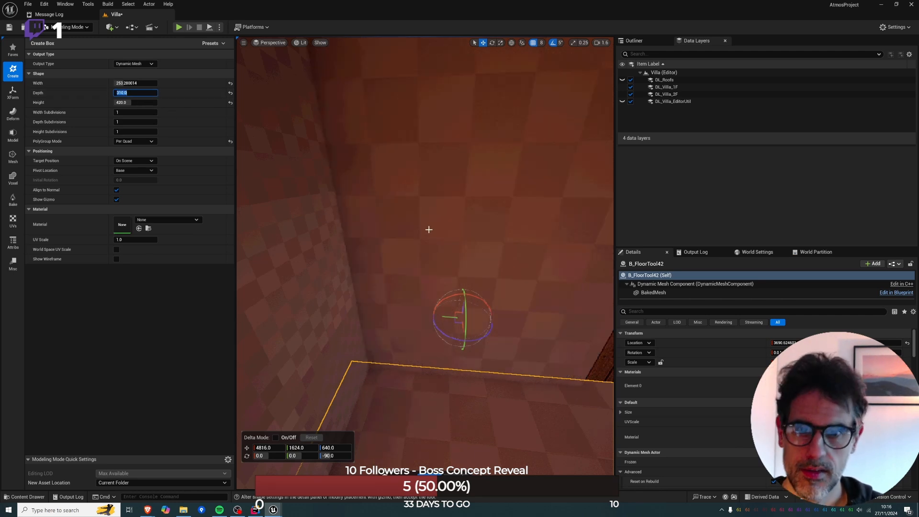
Finish creating the box at Z 648 and move it away from the opening to X 4456.
{"action": "right_click_drag", "start_coordinate": [428, 230], "coordinate": [359, 224]}
{"action": "mouse_move", "coordinate": [394, 256]}
{"action": "left_mouse_down"}
{"action": "mouse_move", "coordinate": [394, 239]}
{"action": "mouse_move", "coordinate": [395, 253]}
{"action": "left_mouse_up"}
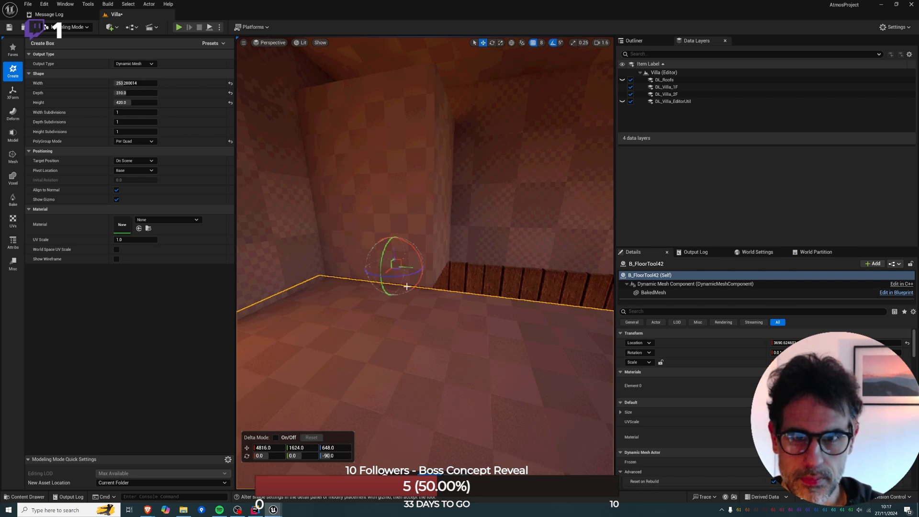
{"action": "key", "text": "Return"}
{"action": "left_click_drag", "start_coordinate": [401, 259], "coordinate": [369, 295]}
{"action": "key", "text": "s"}
{"action": "right_click_drag", "start_coordinate": [392, 258], "coordinate": [393, 239]}
Isolate the new box by showing only the selected actor.
{"action": "right_click", "coordinate": [392, 257]}
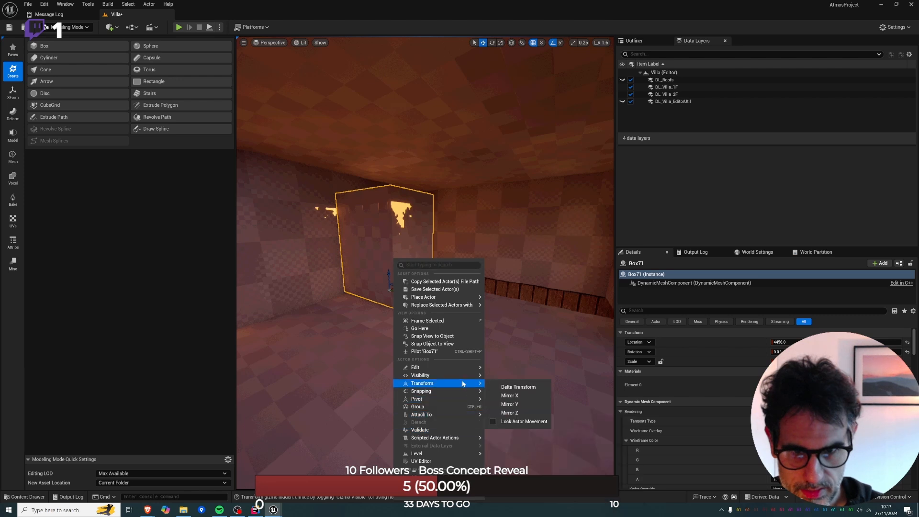
{"action": "mouse_move", "coordinate": [467, 367]}
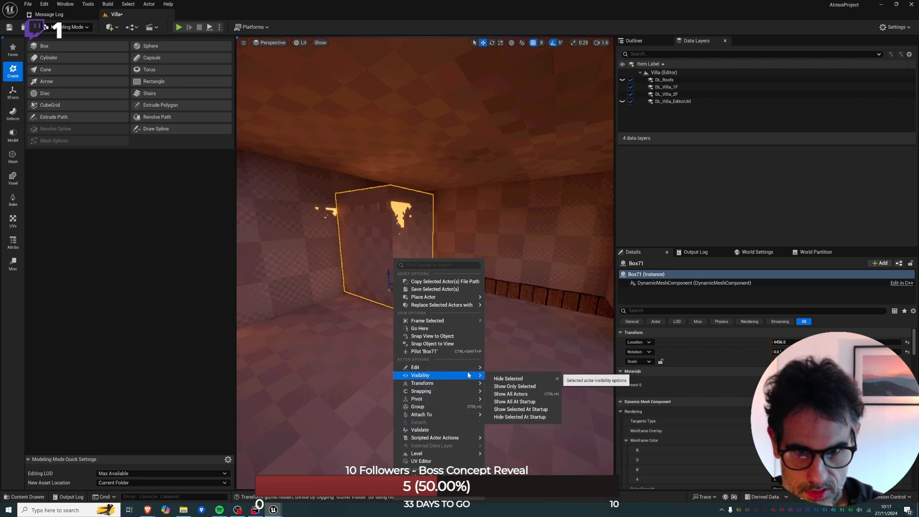
{"action": "left_click", "coordinate": [530, 386]}
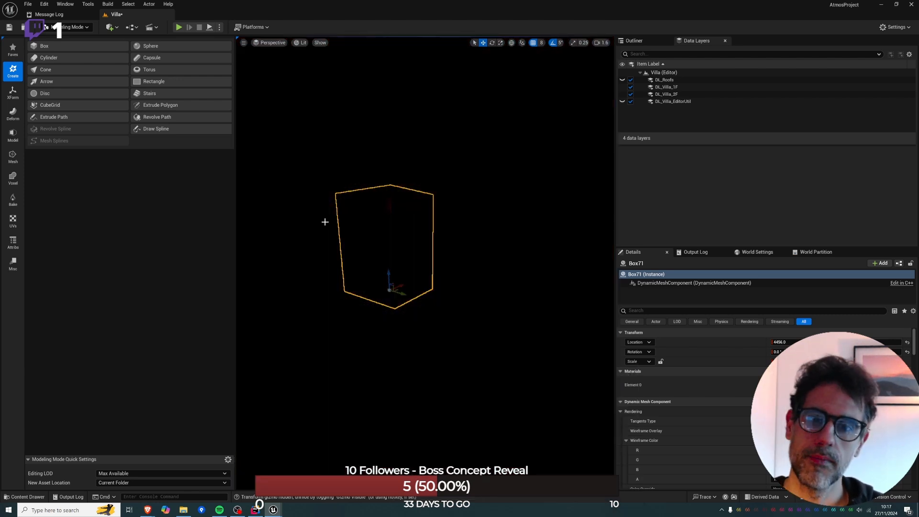
Enlarge the viewport by narrowing both side areas and show the isolated box in unlit shading.
{"action": "right_click_drag", "start_coordinate": [256, 172], "coordinate": [611, 171]}
{"action": "key", "text": "w"}
{"action": "left_click_drag", "start_coordinate": [615, 170], "coordinate": [811, 170]}
{"action": "left_click_drag", "start_coordinate": [310, 167], "coordinate": [142, 190]}
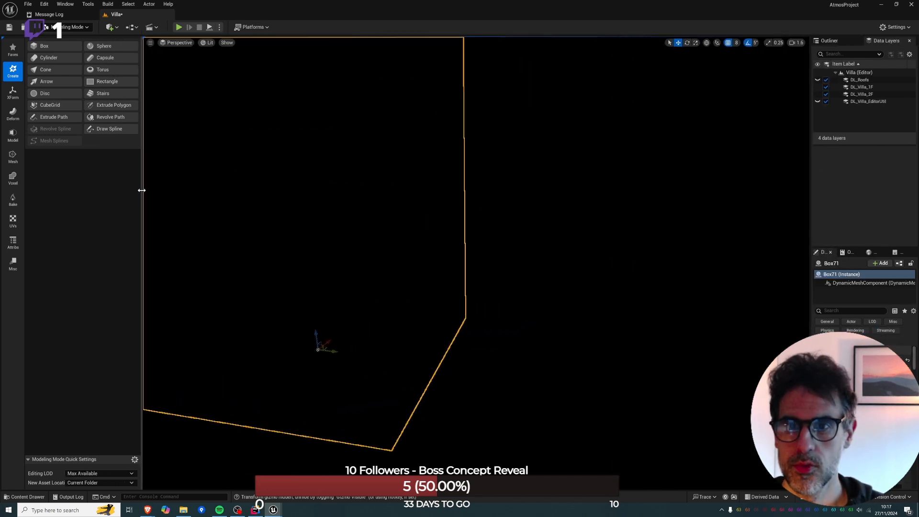
{"action": "key", "text": "s"}
{"action": "right_click_drag", "start_coordinate": [320, 211], "coordinate": [355, 210]}
{"action": "key", "text": "alt+3"}
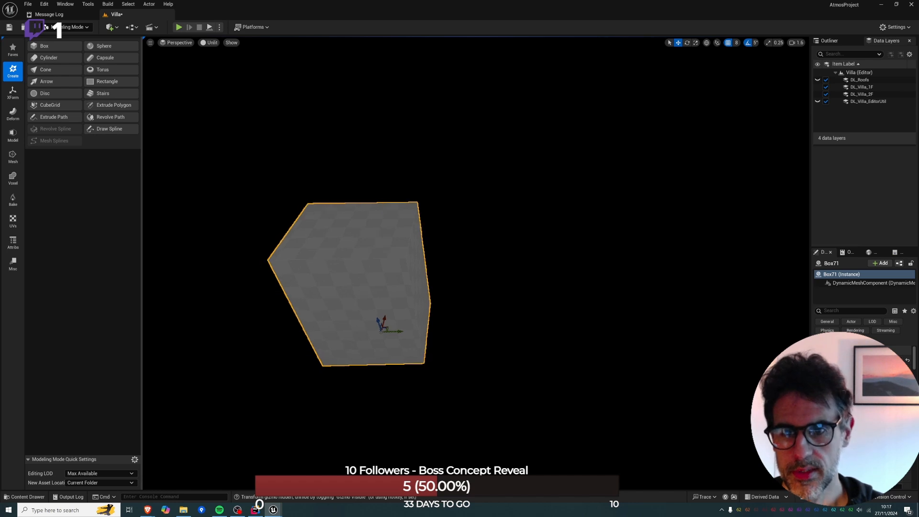
{"action": "scroll", "coordinate": [374, 223], "scroll_direction": "up", "scroll_amount": 5}
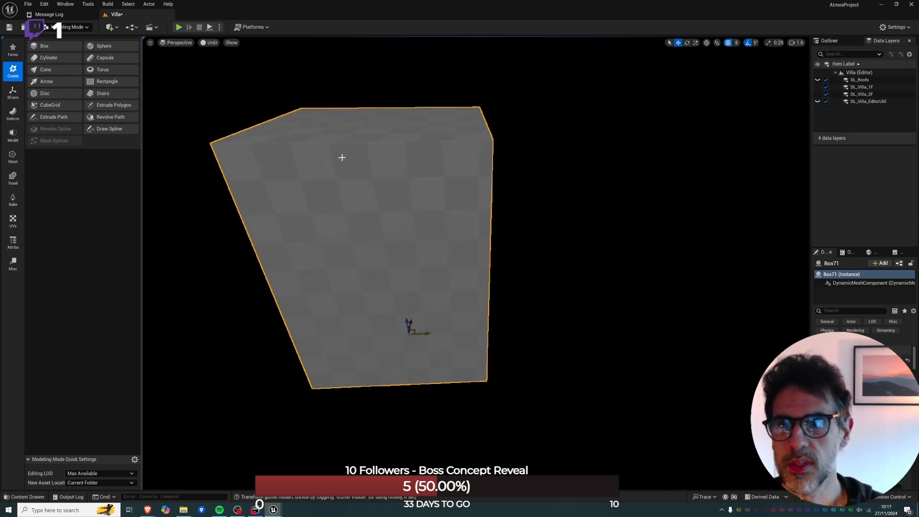
{"action": "left_click_drag", "start_coordinate": [407, 323], "coordinate": [356, 138], "text": "alt"}
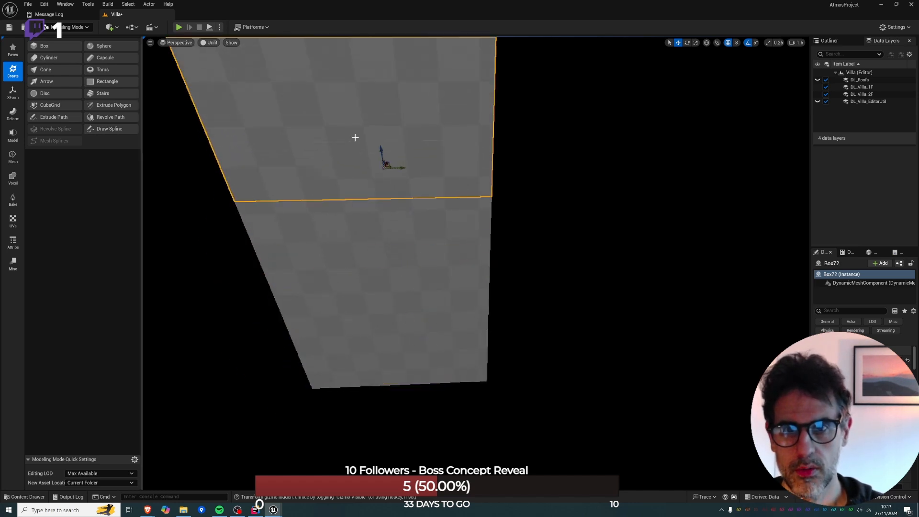
{"action": "key", "text": "alt+j"}
{"action": "key", "text": "Delete"}
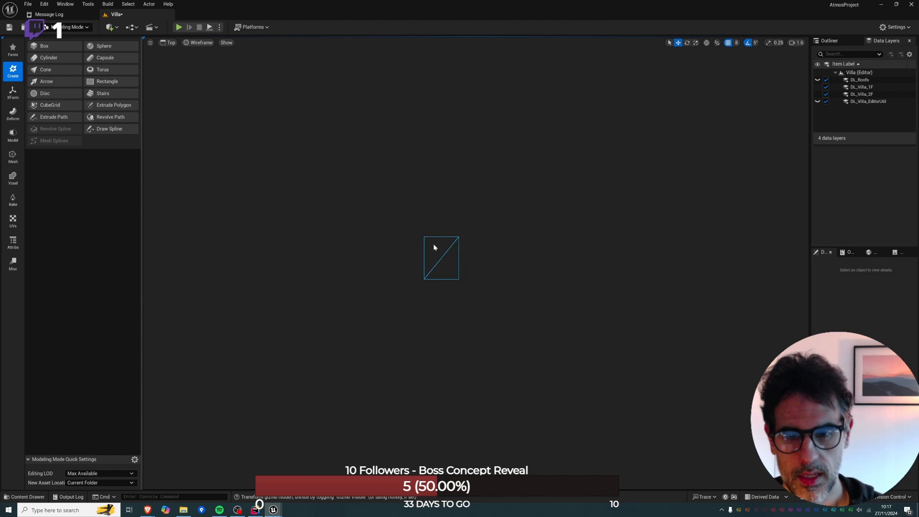
Inset the top face of the isolated box with PolyGroup Edit, leaving a narrow rim around all four sides.
{"action": "key", "text": "alt+g"}
{"action": "left_click", "coordinate": [415, 284]}
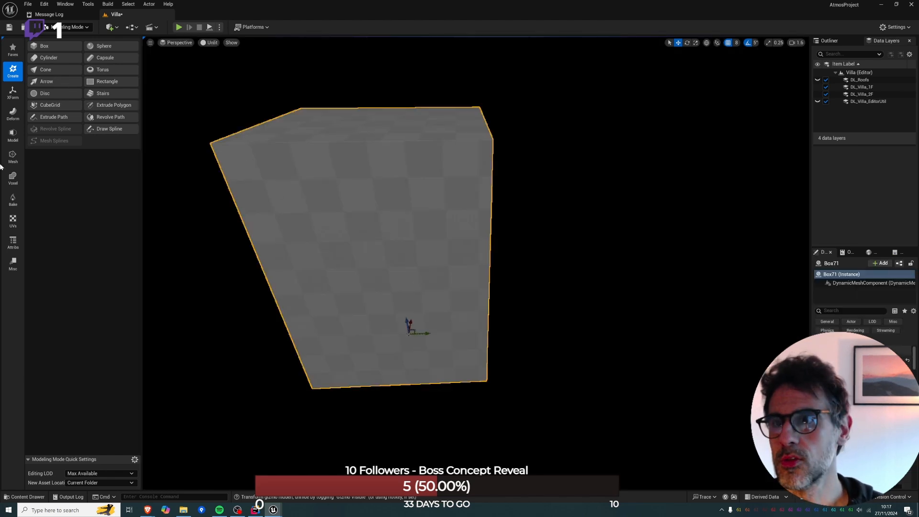
{"action": "left_click", "coordinate": [12, 135]}
{"action": "left_click", "coordinate": [44, 46]}
{"action": "left_click", "coordinate": [319, 127]}
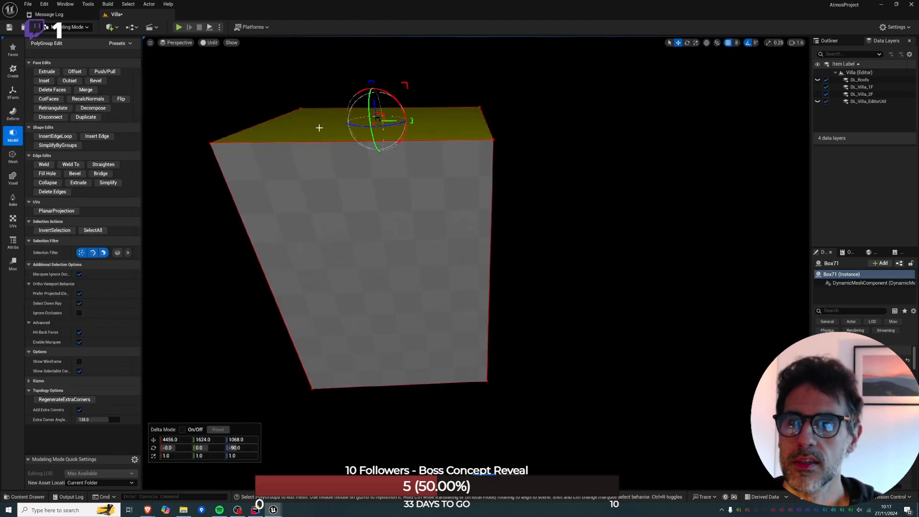
{"action": "left_click", "coordinate": [48, 81]}
{"action": "mouse_move", "coordinate": [427, 241]}
{"action": "right_mouse_down"}
{"action": "mouse_move", "coordinate": [427, 249]}
{"action": "mouse_move", "coordinate": [426, 241]}
{"action": "right_mouse_up"}
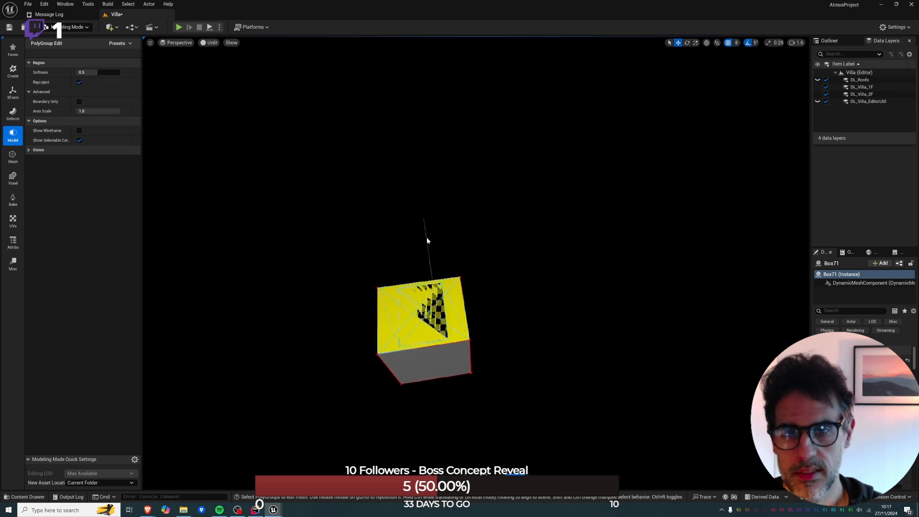
{"action": "left_click", "coordinate": [427, 241]}
{"action": "key", "text": "alt+j"}
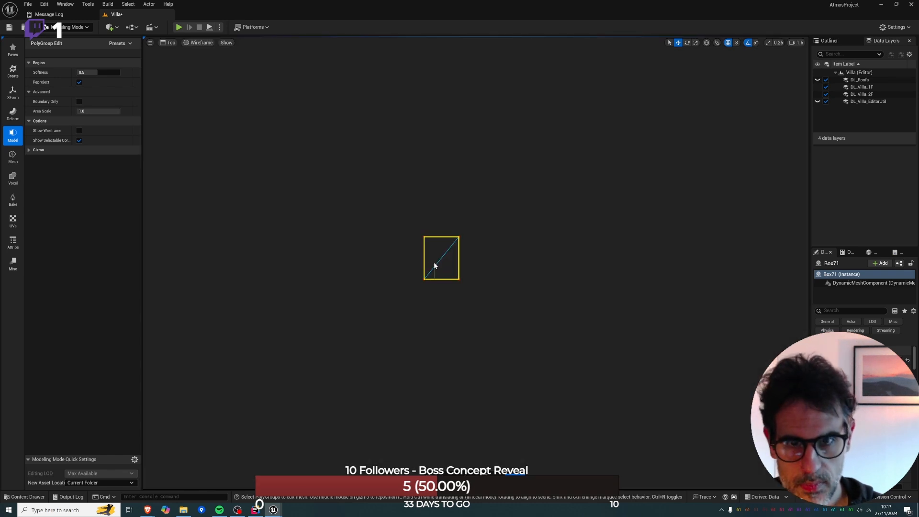
{"action": "key", "text": "alt+g"}
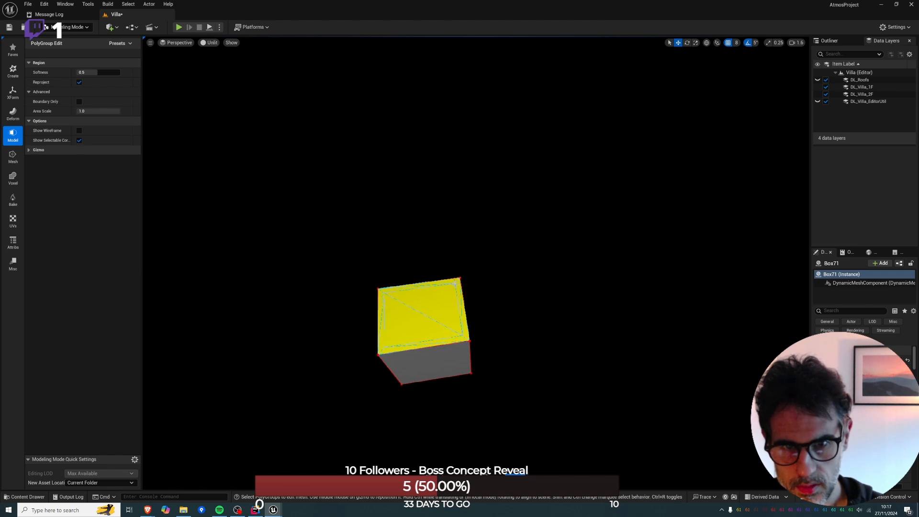
{"action": "left_click", "coordinate": [452, 281]}
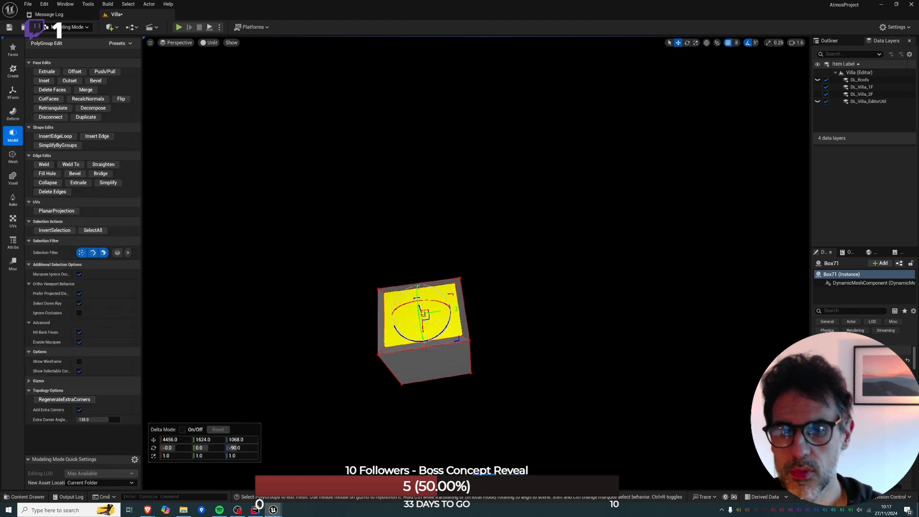
Extrude the inset face down to just above the base to hollow out the box, and accept the PolyGroup edit.
{"action": "right_click_drag", "start_coordinate": [522, 178], "coordinate": [522, 179]}
{"action": "key", "text": "alt+h"}
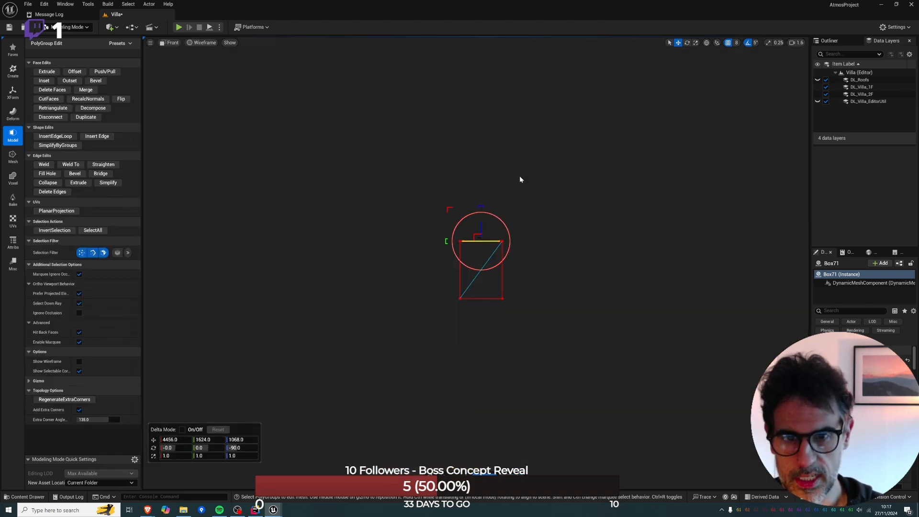
{"action": "left_click", "coordinate": [46, 72]}
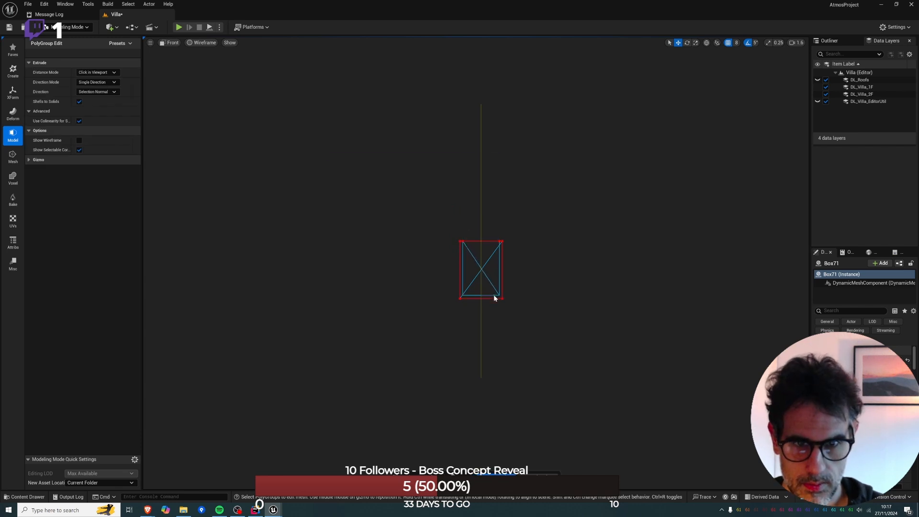
{"action": "left_click", "coordinate": [493, 295]}
{"action": "key", "text": "alt+g"}
{"action": "right_click_drag", "start_coordinate": [493, 294], "coordinate": [493, 294]}
{"action": "left_click", "coordinate": [486, 478]}
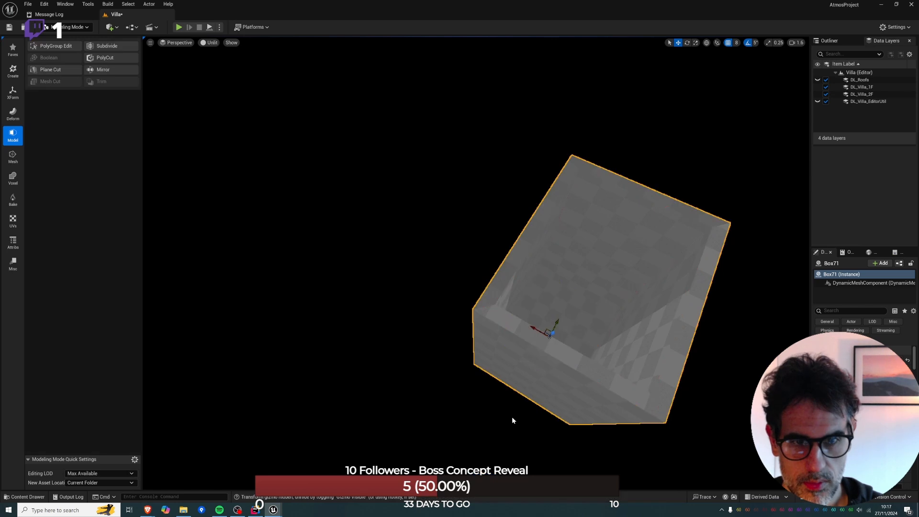
{"action": "right_click_drag", "start_coordinate": [550, 347], "coordinate": [551, 346]}
{"action": "key", "text": "alt+h"}
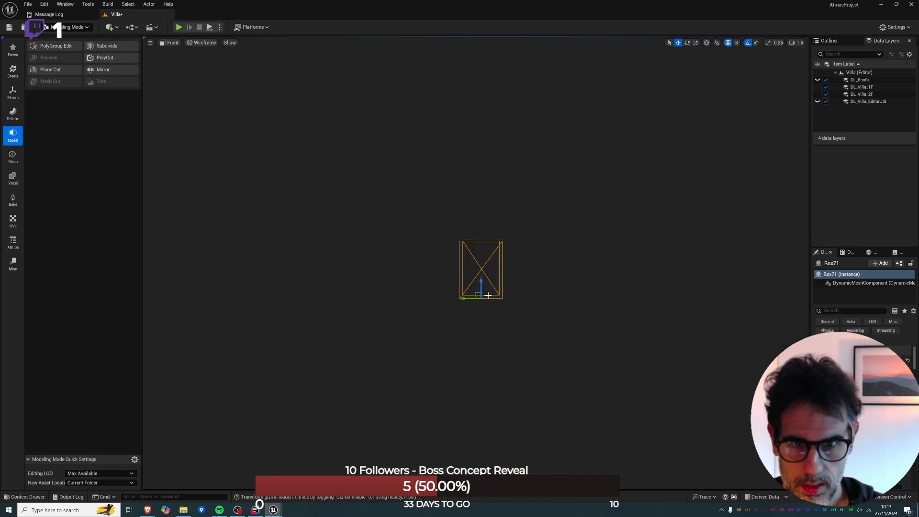
{"action": "scroll", "coordinate": [487, 295], "scroll_direction": "up", "scroll_amount": 5}
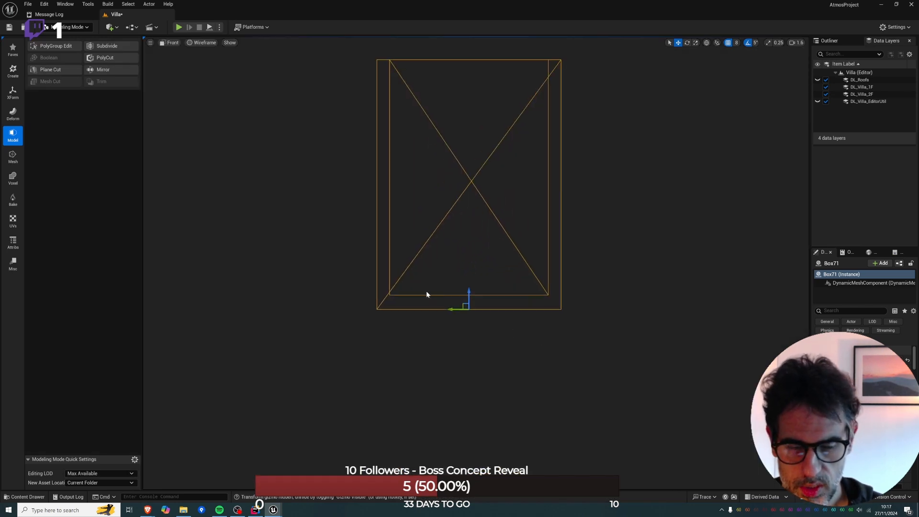
{"action": "key", "text": "alt+g"}
{"action": "right_click_drag", "start_coordinate": [396, 287], "coordinate": [396, 288]}
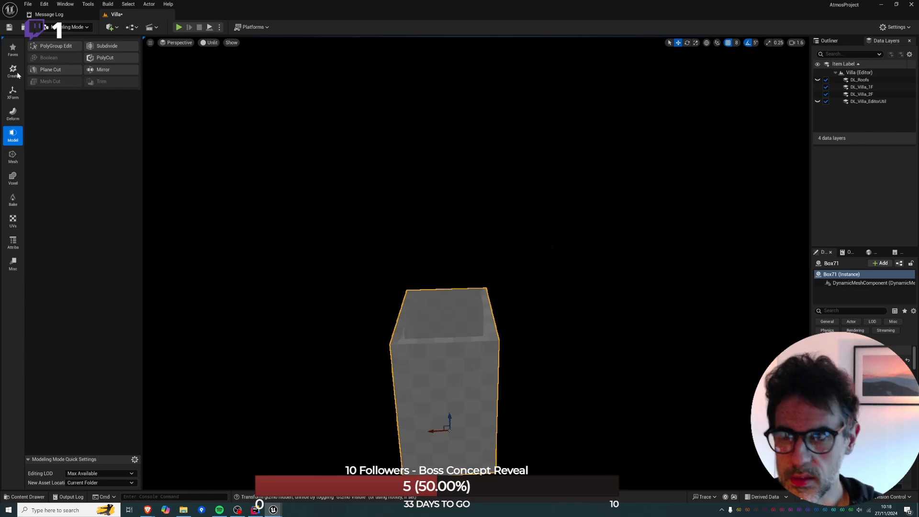
Place a second box against the hollow box's side wall and move it into the body at Y 1608.
{"action": "left_click", "coordinate": [13, 48]}
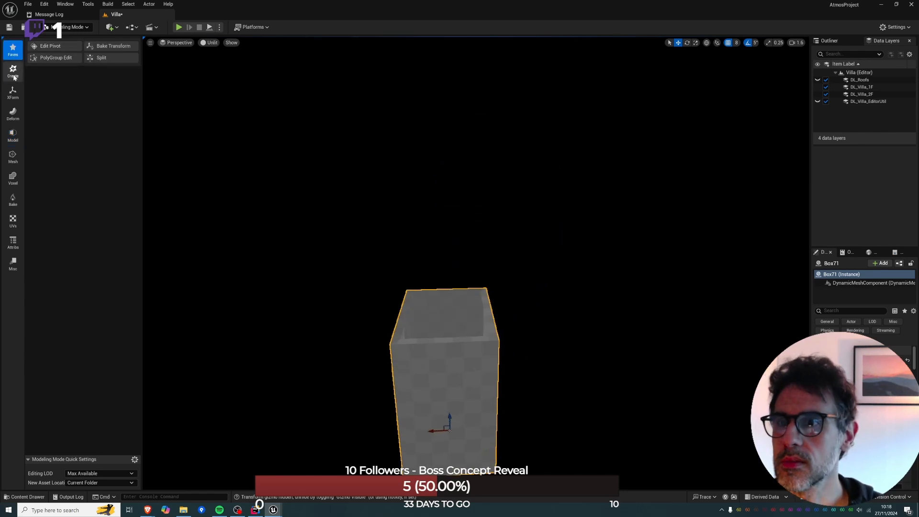
{"action": "left_click", "coordinate": [13, 75]}
{"action": "left_click", "coordinate": [57, 46]}
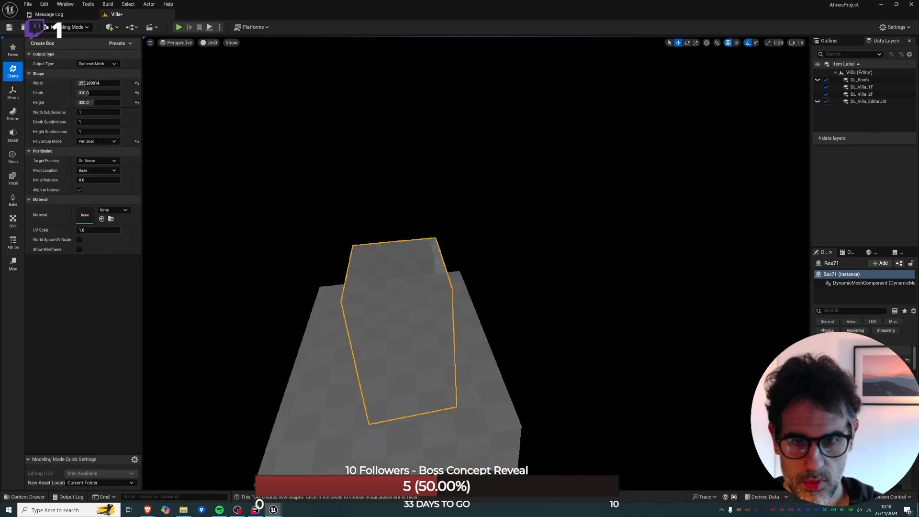
{"action": "right_click_drag", "start_coordinate": [402, 335], "coordinate": [402, 335]}
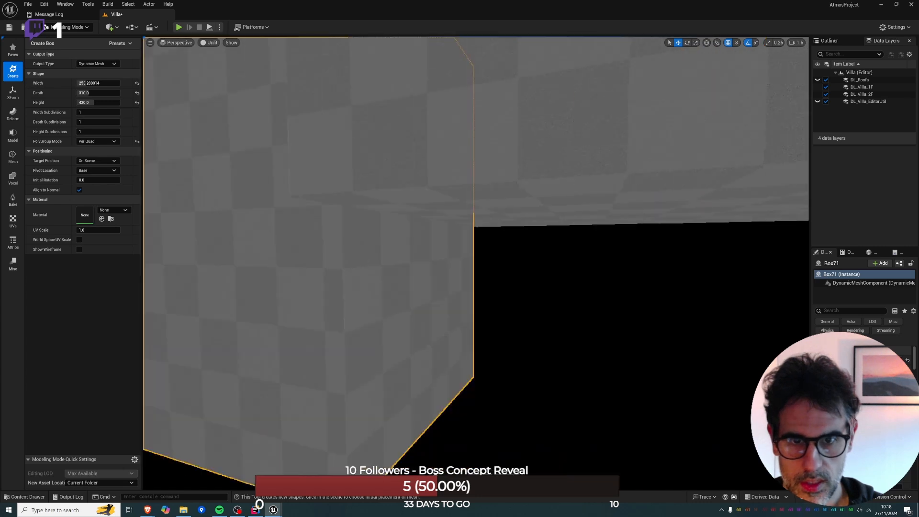
{"action": "right_click_drag", "start_coordinate": [279, 303], "coordinate": [251, 281]}
{"action": "left_click", "coordinate": [234, 281]}
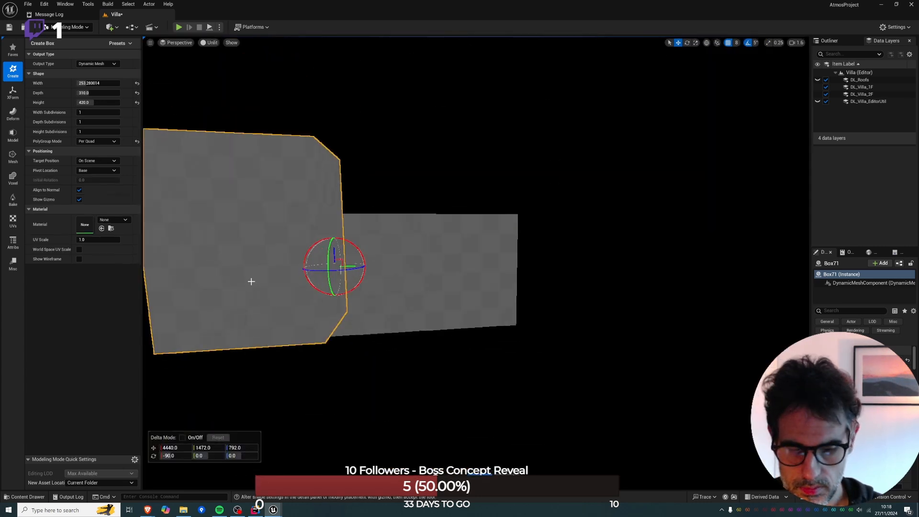
{"action": "key", "text": "alt+j"}
{"action": "right_click_drag", "start_coordinate": [318, 190], "coordinate": [317, 257]}
{"action": "scroll", "coordinate": [317, 257], "scroll_direction": "down", "scroll_amount": 3}
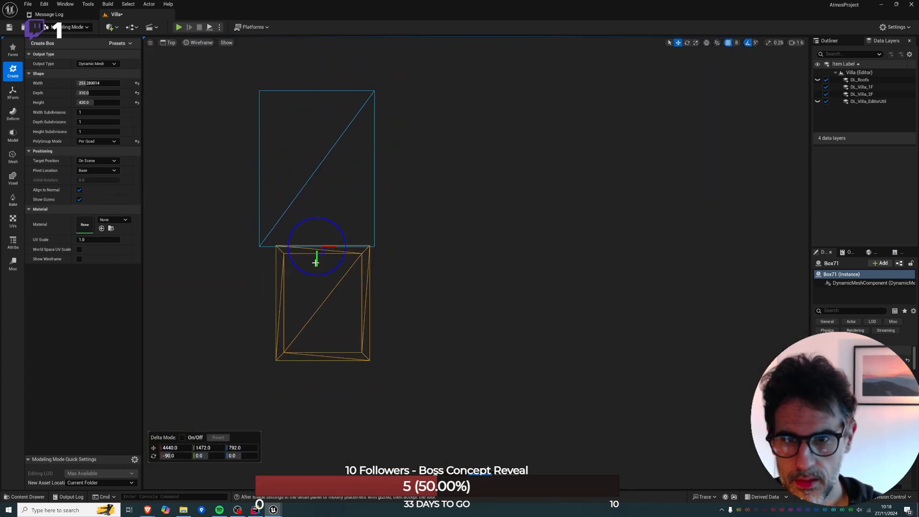
{"action": "left_click_drag", "start_coordinate": [315, 262], "coordinate": [318, 314]}
Set the second box's width to 110 and depth to 220, and shift it to X 4456.
{"action": "left_click", "coordinate": [96, 83]}
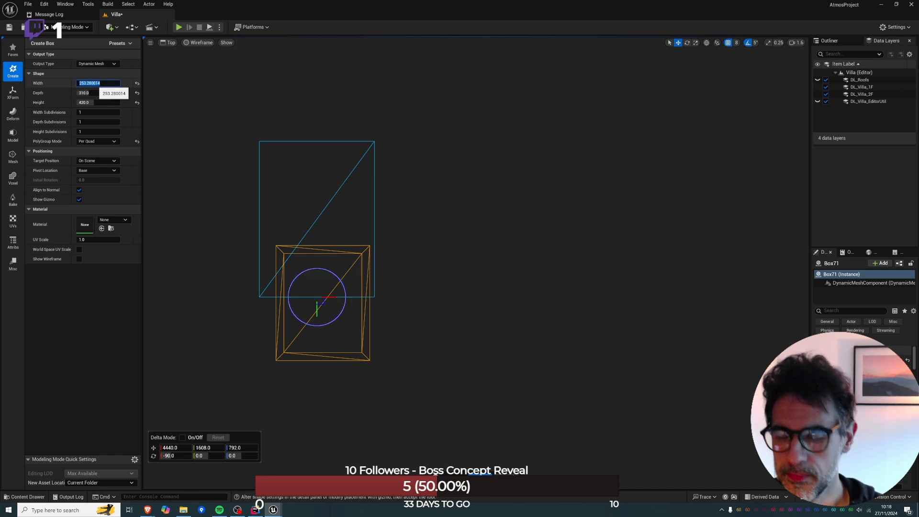
{"action": "type", "text": "110"}
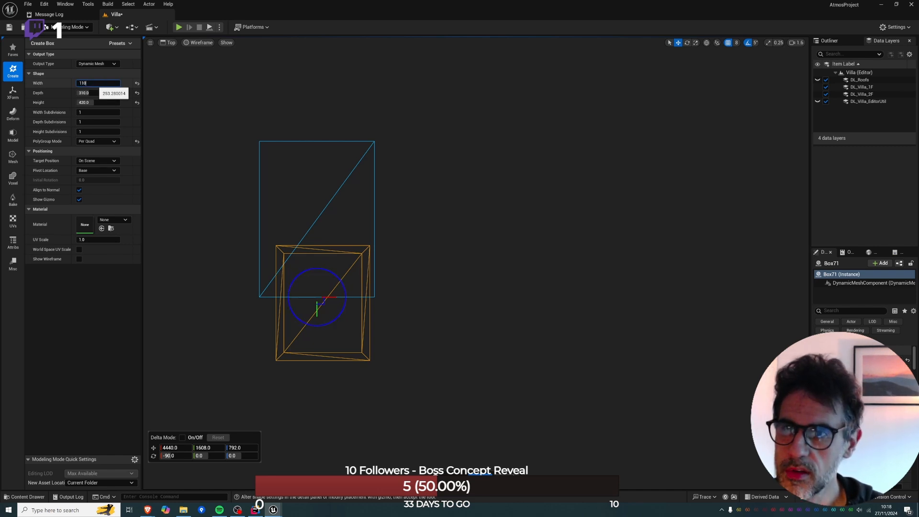
{"action": "key", "text": "Tab"}
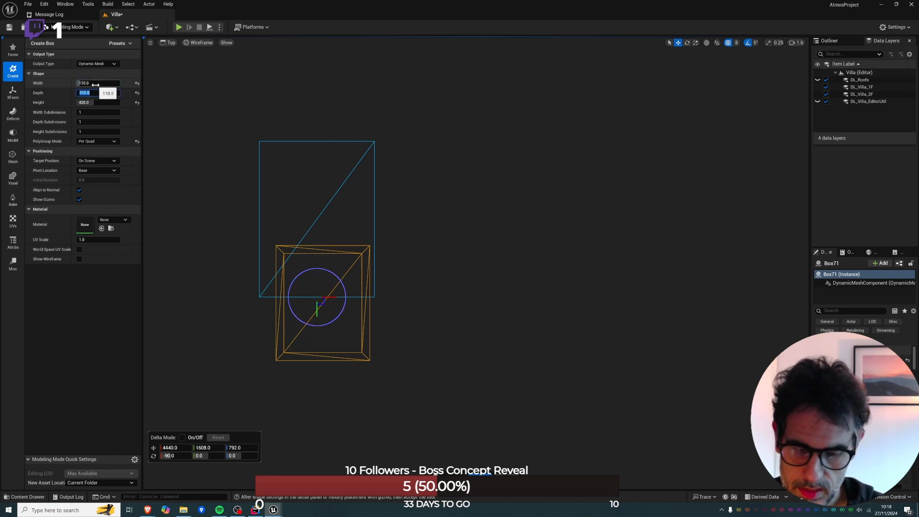
{"action": "type", "text": "220"}
{"action": "key", "text": "Return"}
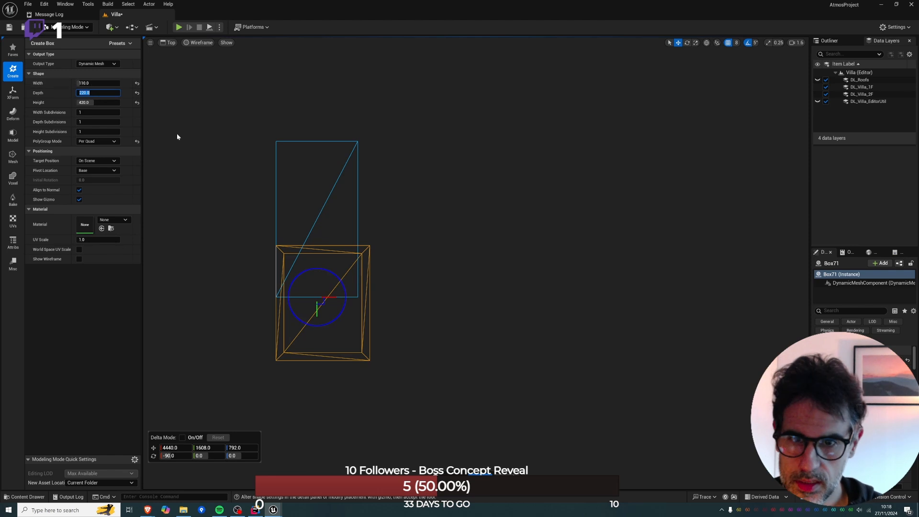
{"action": "left_click_drag", "start_coordinate": [329, 296], "coordinate": [336, 297]}
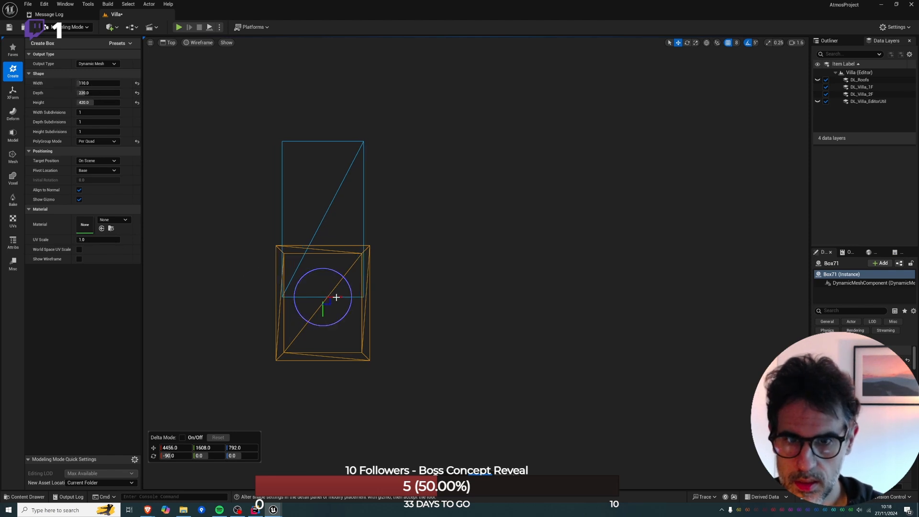
Add point lights beside the boxes and show them in lit shading with the light icons displayed.
{"action": "key", "text": "alt+g"}
{"action": "right_click_drag", "start_coordinate": [333, 297], "coordinate": [334, 254]}
{"action": "key", "text": "d"}
{"action": "right_click_drag", "start_coordinate": [350, 225], "coordinate": [352, 225]}
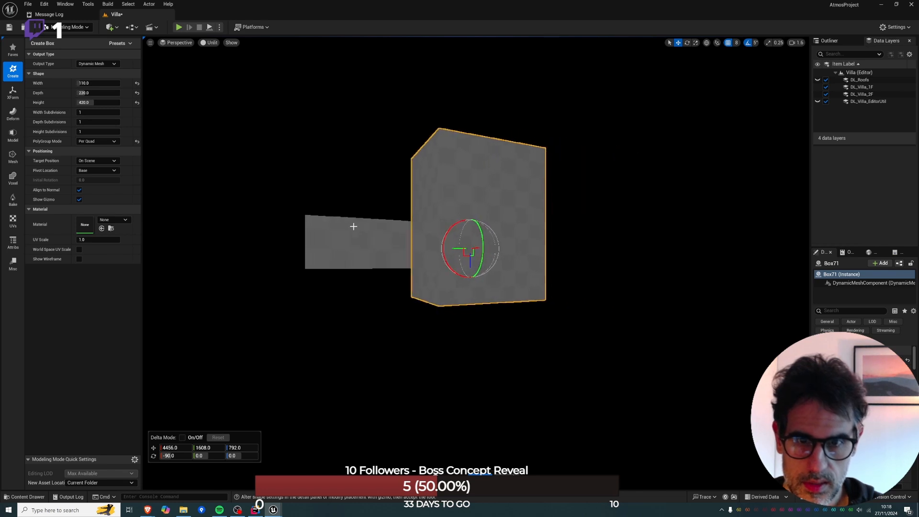
{"action": "key", "text": "e"}
{"action": "right_click_drag", "start_coordinate": [421, 245], "coordinate": [422, 269]}
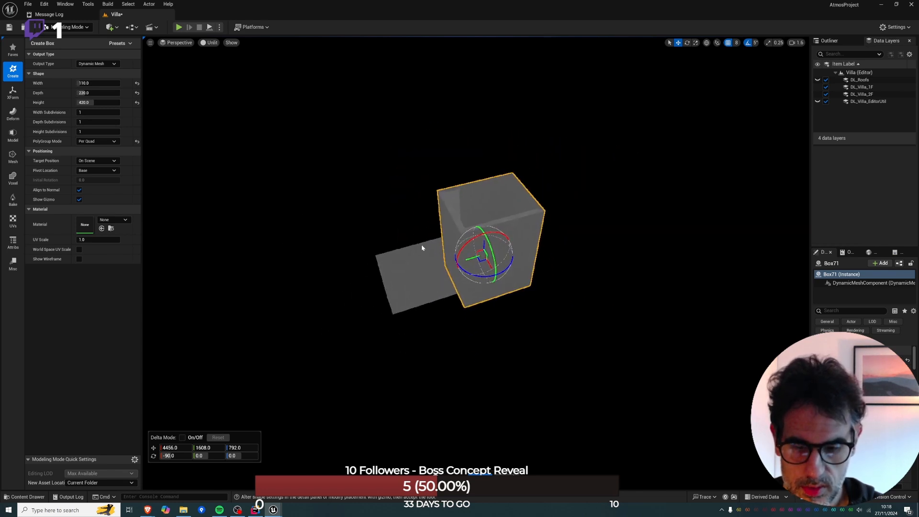
{"action": "key", "text": "alt+4"}
{"action": "key", "text": "alt+3"}
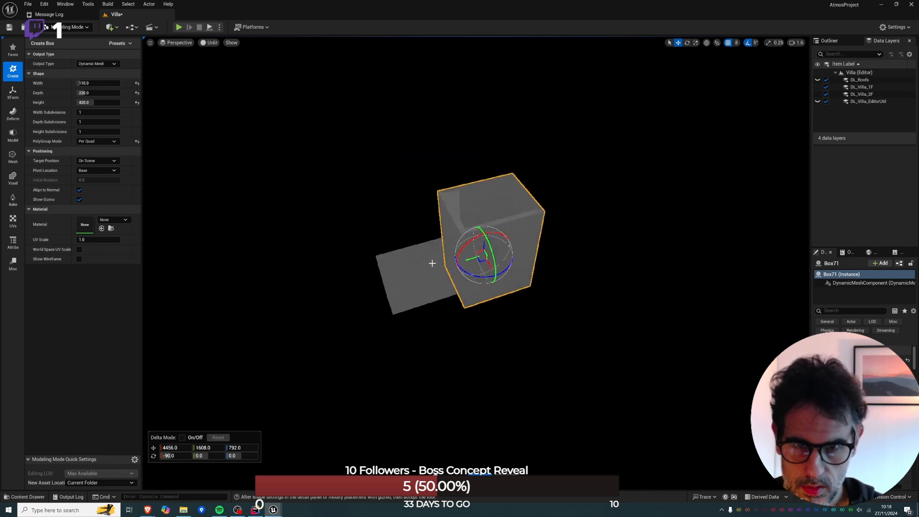
{"action": "key", "text": "ctrl+z"}
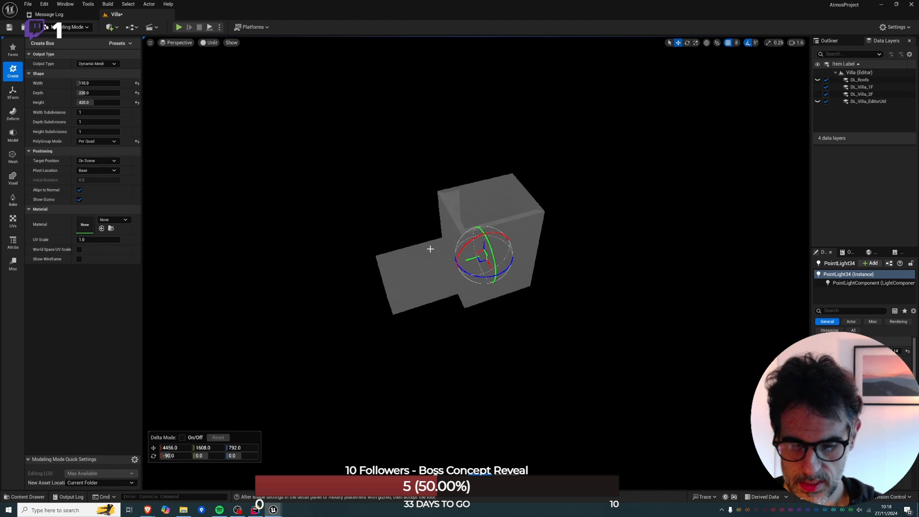
{"action": "key", "text": "alt+4"}
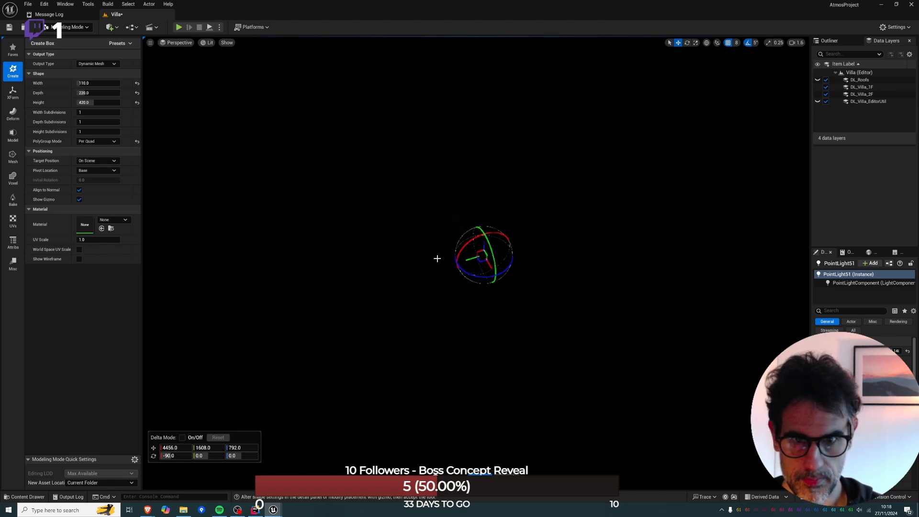
{"action": "key", "text": "ctrl+z"}
{"action": "key", "text": "g"}
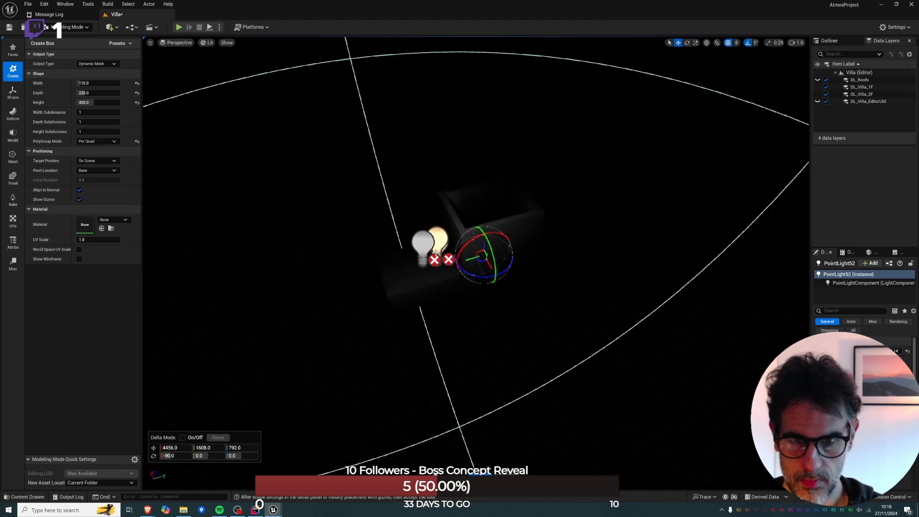
Cancel the unfinished second box and delete the surplus point light.
{"action": "key", "text": "Delete"}
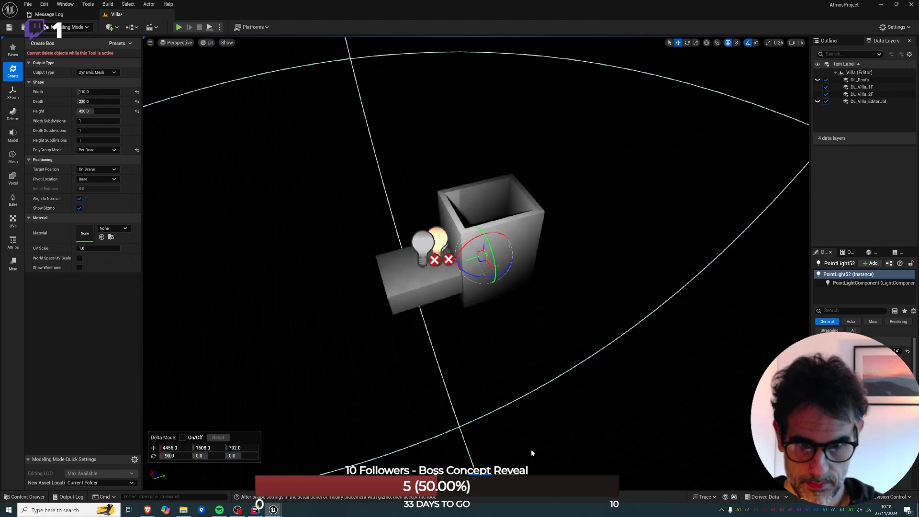
{"action": "key", "text": "Escape"}
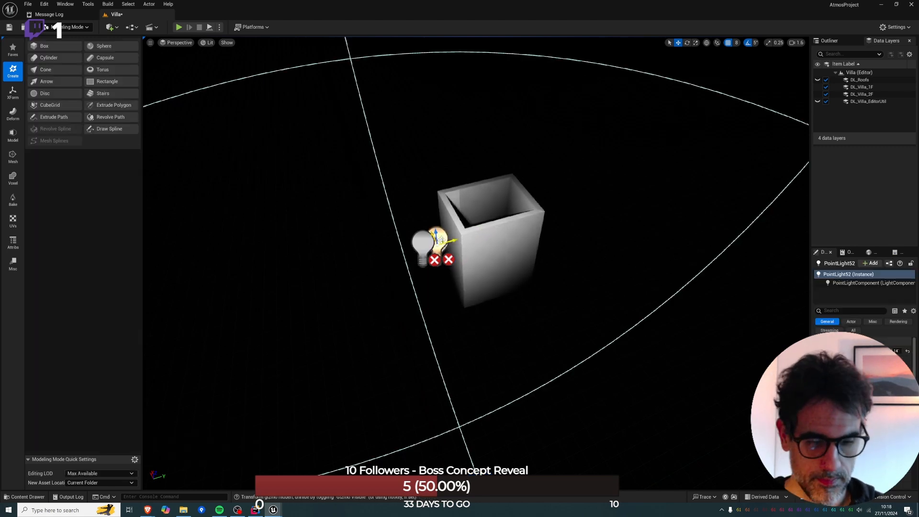
{"action": "key", "text": "Delete"}
Lower the remaining point light beside the hollow box with a larger attenuation radius, and reselect the box.
{"action": "left_click", "coordinate": [425, 245]}
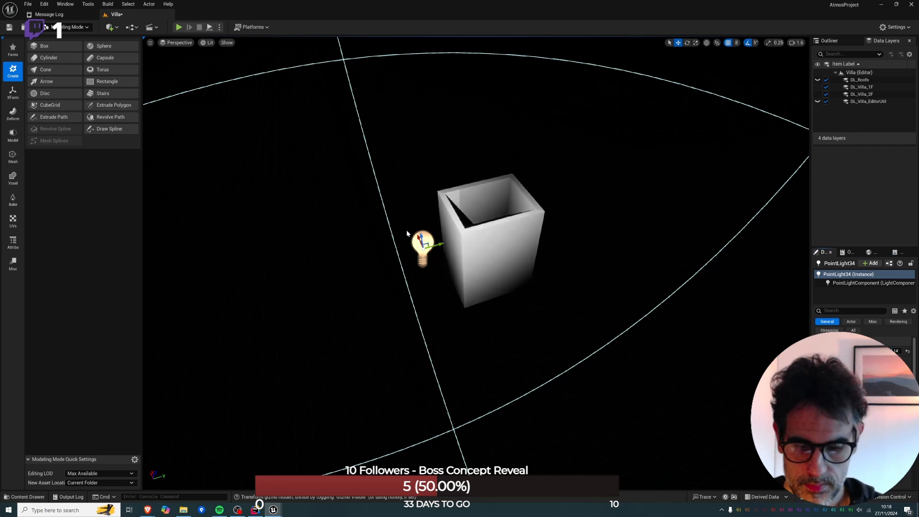
{"action": "left_click_drag", "start_coordinate": [421, 238], "coordinate": [427, 272]}
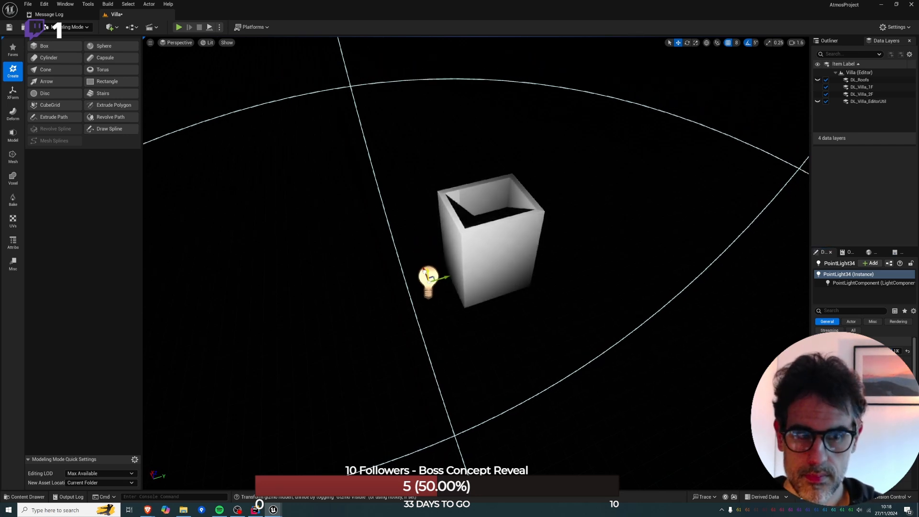
{"action": "left_click_drag", "start_coordinate": [881, 417], "coordinate": [902, 417]}
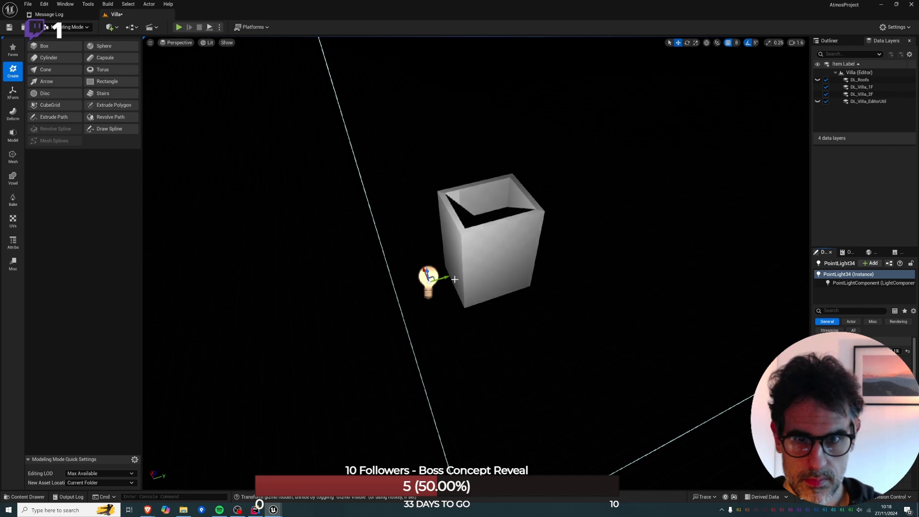
{"action": "left_click_drag", "start_coordinate": [454, 279], "coordinate": [357, 230]}
{"action": "right_click_drag", "start_coordinate": [368, 231], "coordinate": [420, 267]}
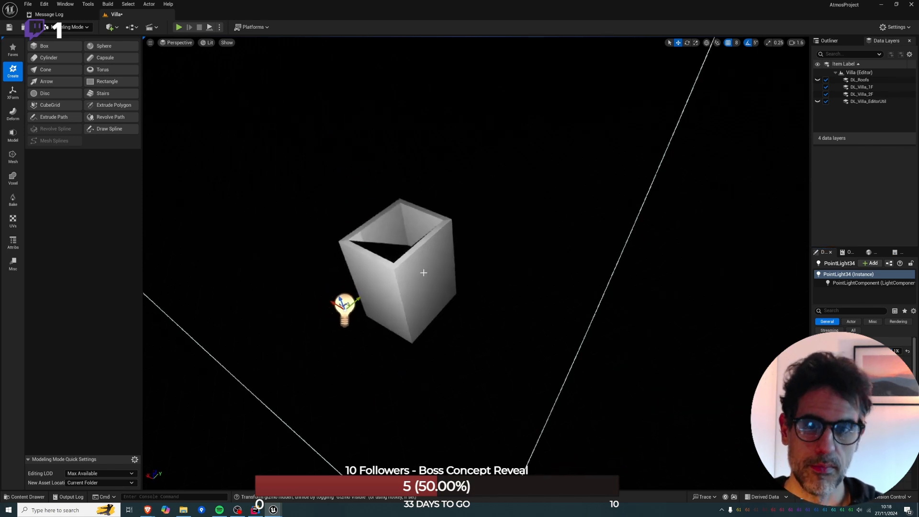
{"action": "left_click", "coordinate": [424, 273]}
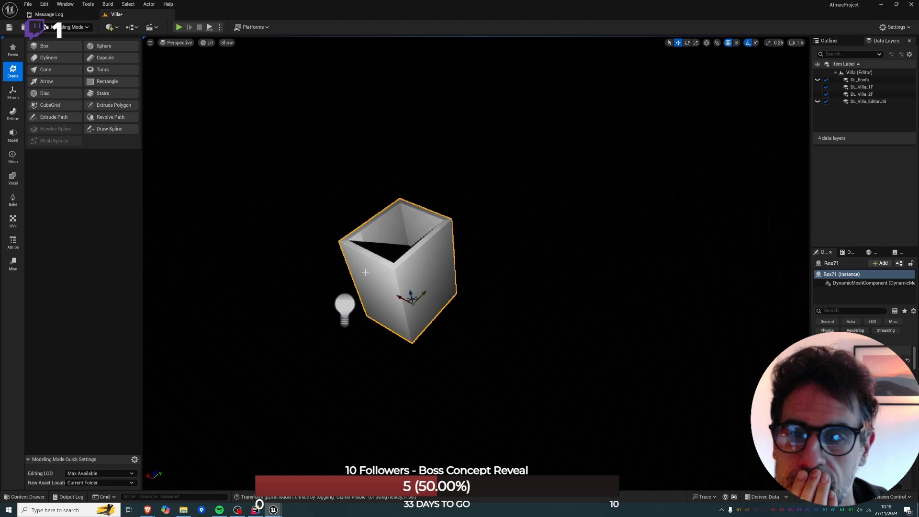
Place a new 110 by 220 by 420 box and move it to X 4456, Y 1816, below the hollow box in plan.
{"action": "left_click", "coordinate": [53, 49]}
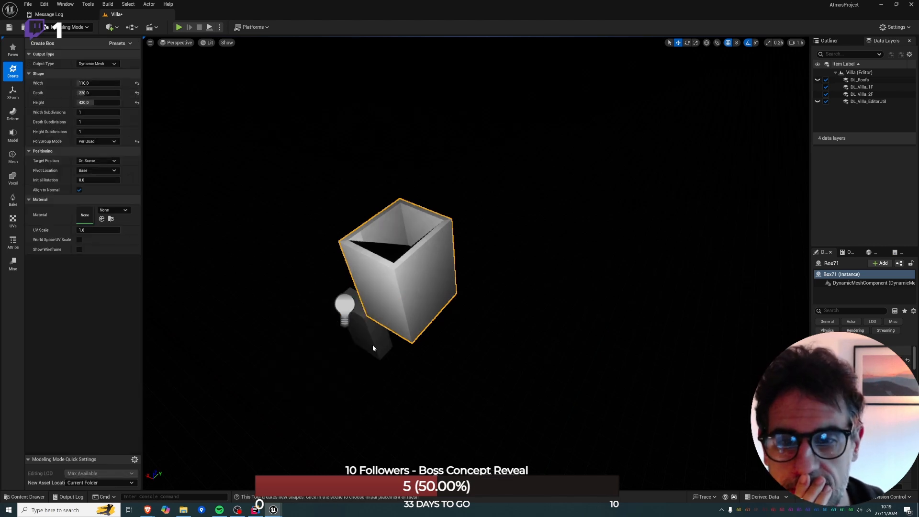
{"action": "left_click", "coordinate": [375, 343]}
{"action": "key", "text": "alt+j"}
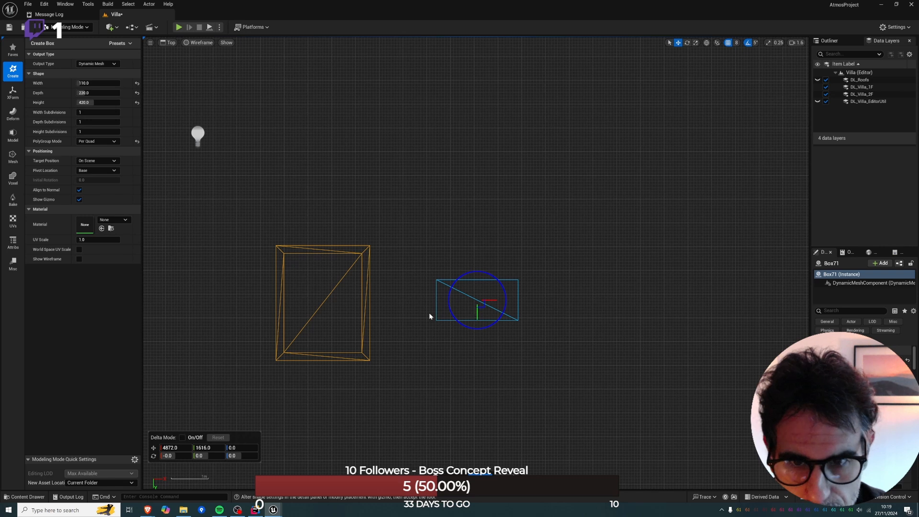
{"action": "left_click_drag", "start_coordinate": [480, 307], "coordinate": [318, 383]}
{"action": "key", "text": "alt+g"}
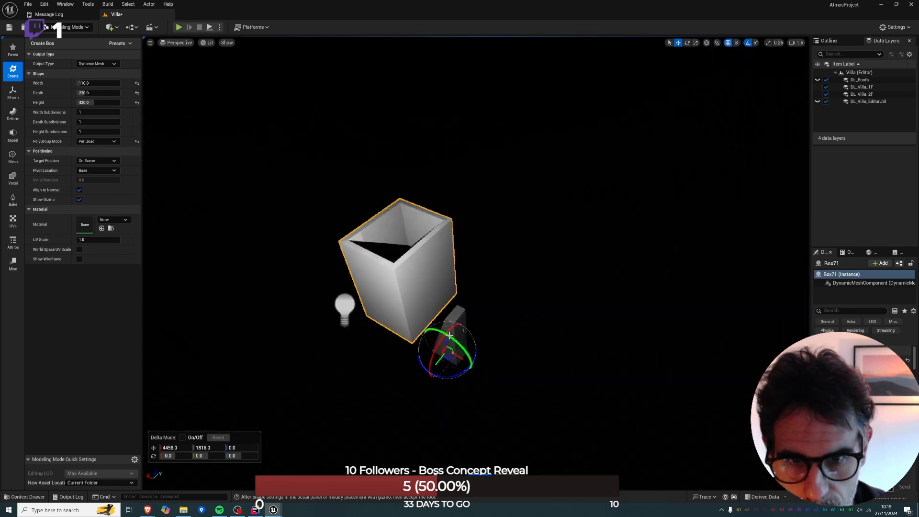
Raise the new box to Z 632 and move it to Y 1424 at the hollow box's far wall.
{"action": "left_click_drag", "start_coordinate": [447, 338], "coordinate": [440, 266]}
{"action": "right_click_drag", "start_coordinate": [440, 266], "coordinate": [323, 215]}
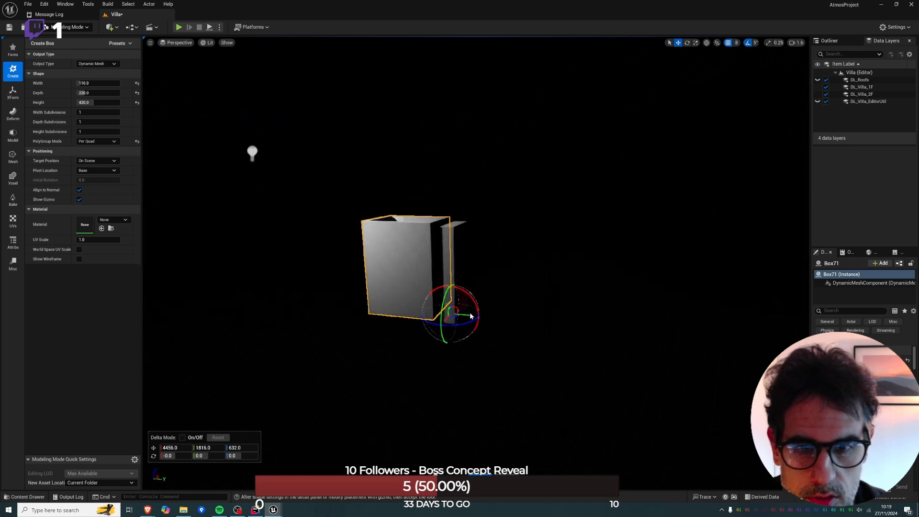
{"action": "left_click_drag", "start_coordinate": [466, 316], "coordinate": [388, 313]}
{"action": "right_click_drag", "start_coordinate": [389, 314], "coordinate": [467, 393]}
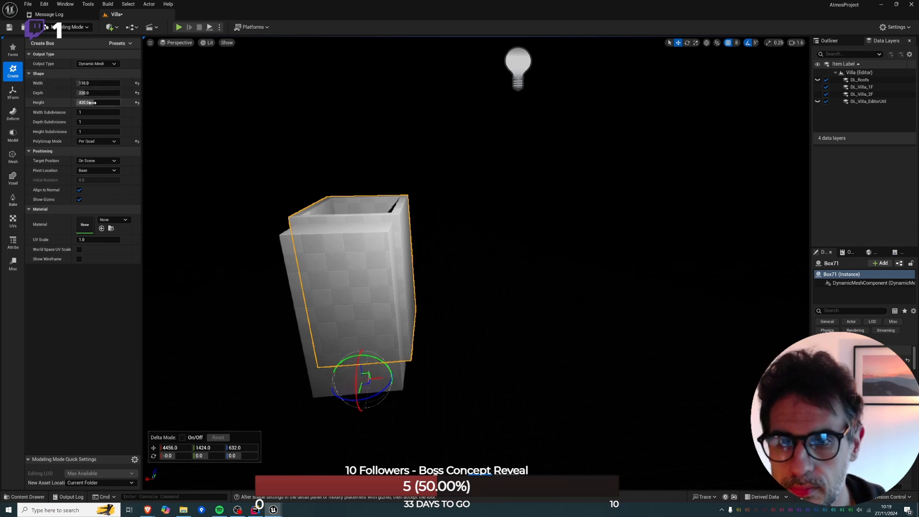
Reduce the new box's depth to about 145 and height to about 313, and move it to Y 1496.
{"action": "left_click_drag", "start_coordinate": [92, 103], "coordinate": [73, 93]}
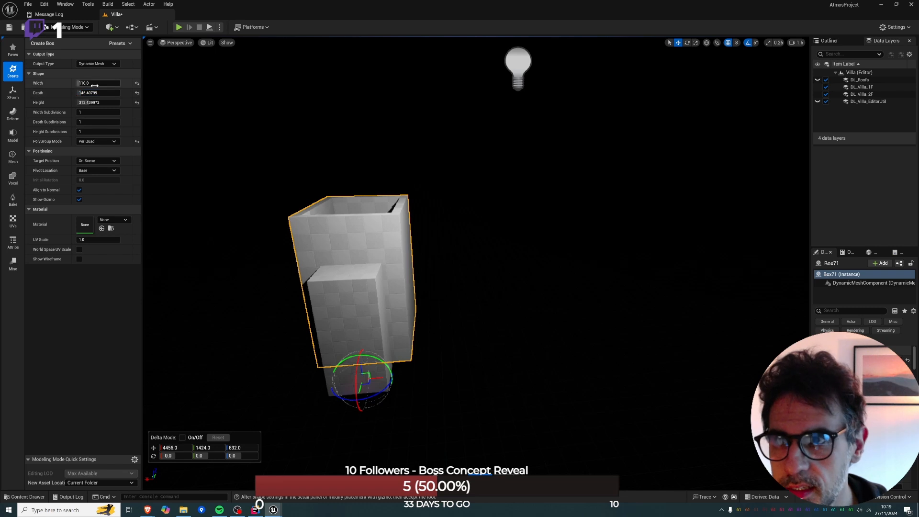
{"action": "right_click_drag", "start_coordinate": [330, 218], "coordinate": [354, 220]}
{"action": "left_click_drag", "start_coordinate": [379, 333], "coordinate": [347, 320]}
{"action": "right_click_drag", "start_coordinate": [353, 326], "coordinate": [309, 324]}
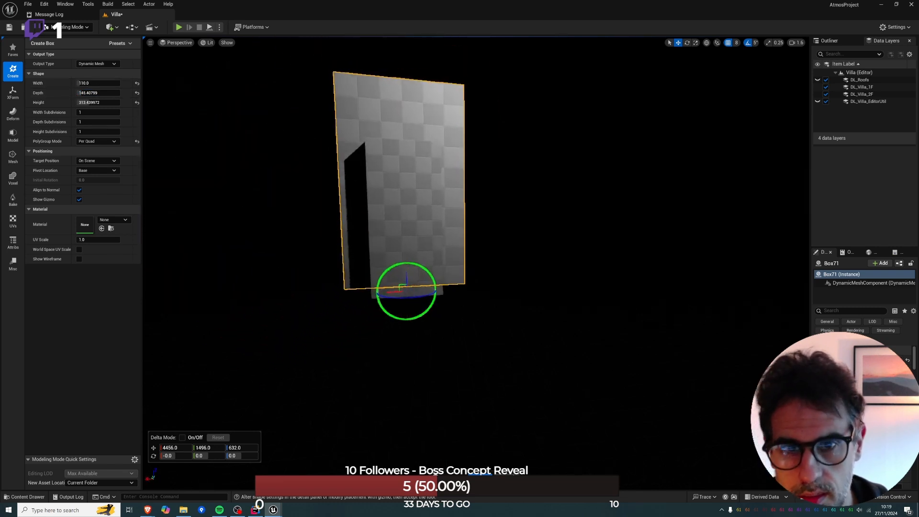
Compare the two boxes in wireframe and lit shading, raise the new box to Z 656, and check its placement in plan.
{"action": "key", "text": "alt+3"}
{"action": "key", "text": "alt+2"}
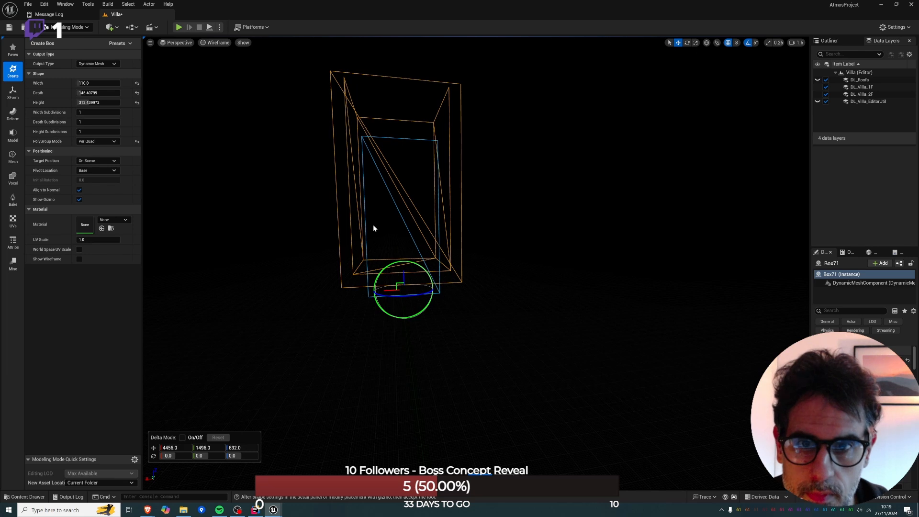
{"action": "key", "text": "alt+4"}
{"action": "right_click_drag", "start_coordinate": [375, 217], "coordinate": [417, 288]}
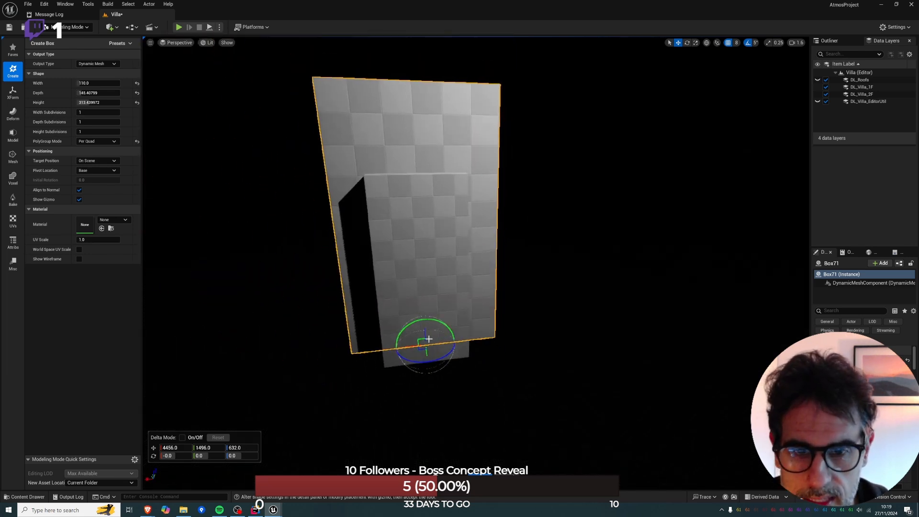
{"action": "left_click_drag", "start_coordinate": [424, 332], "coordinate": [423, 324]}
{"action": "right_click_drag", "start_coordinate": [423, 324], "coordinate": [495, 358]}
{"action": "key", "text": "alt+j"}
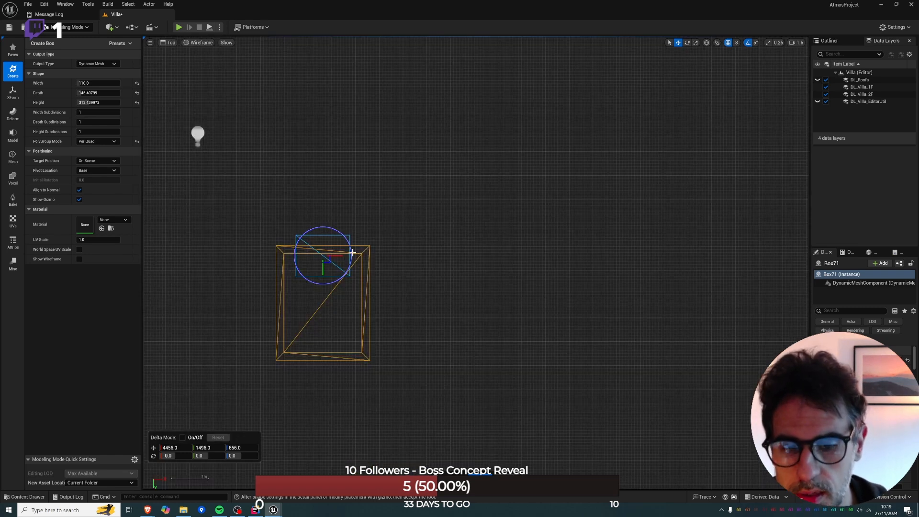
Accept the new box and start a Boolean on both boxes with the operation Difference B - A.
{"action": "left_click", "coordinate": [323, 256]}
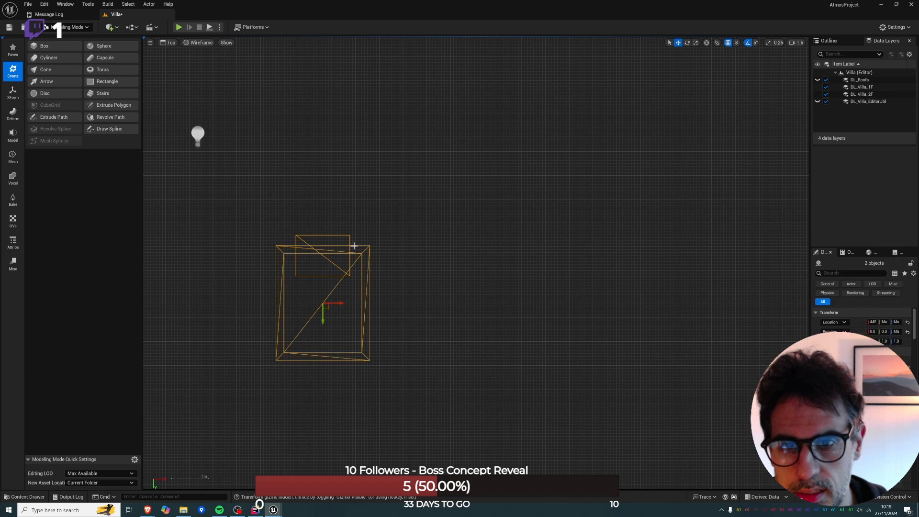
{"action": "left_click", "coordinate": [13, 135]}
{"action": "left_click", "coordinate": [48, 58]}
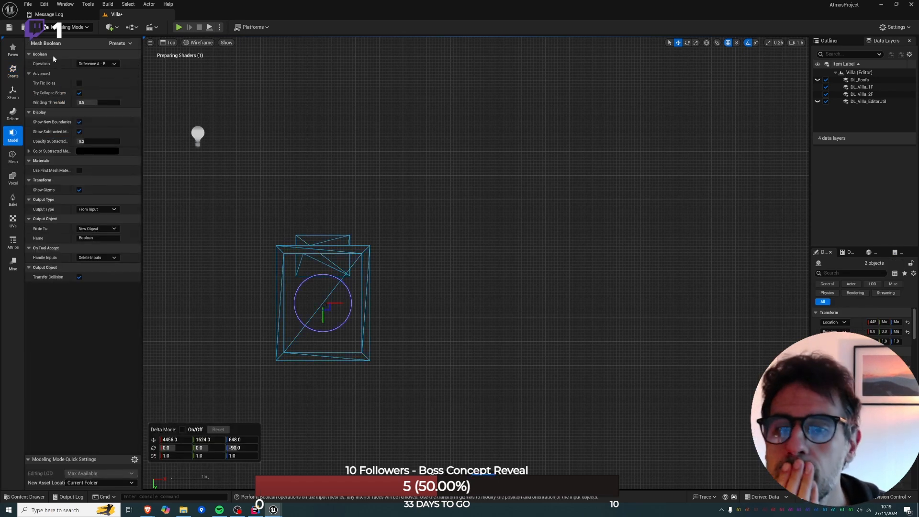
{"action": "key", "text": "alt+g"}
{"action": "right_click_drag", "start_coordinate": [329, 212], "coordinate": [260, 216]}
{"action": "left_click", "coordinate": [98, 64]}
{"action": "left_click", "coordinate": [93, 75]}
Raise the cutting box to Z 672 within the Boolean and accept the doorway cut.
{"action": "key", "text": "d"}
{"action": "key", "text": "w"}
{"action": "key", "text": "s"}
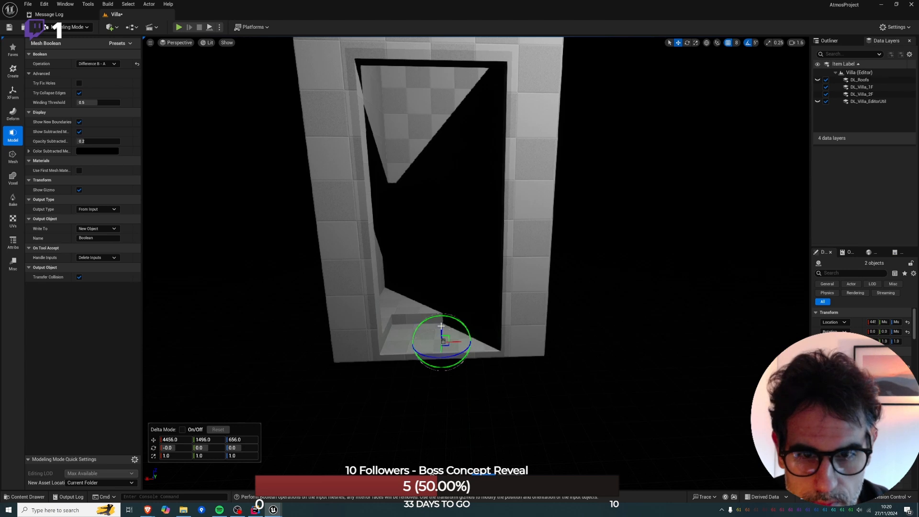
{"action": "left_click_drag", "start_coordinate": [439, 321], "coordinate": [437, 316]}
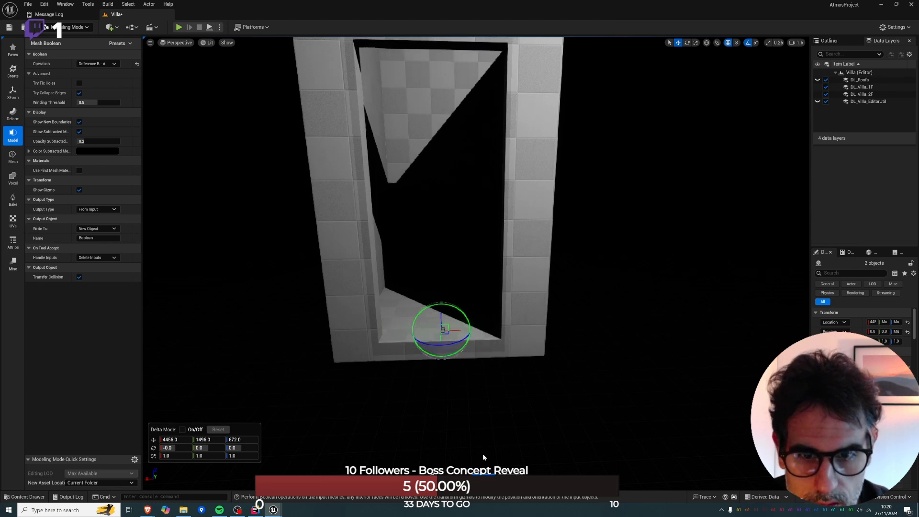
{"action": "key", "text": "Return"}
Inspect the cut box and unhide the rest of the villa level.
{"action": "right_click_drag", "start_coordinate": [433, 329], "coordinate": [441, 366]}
{"action": "key", "text": "e"}
{"action": "right_click", "coordinate": [434, 344]}
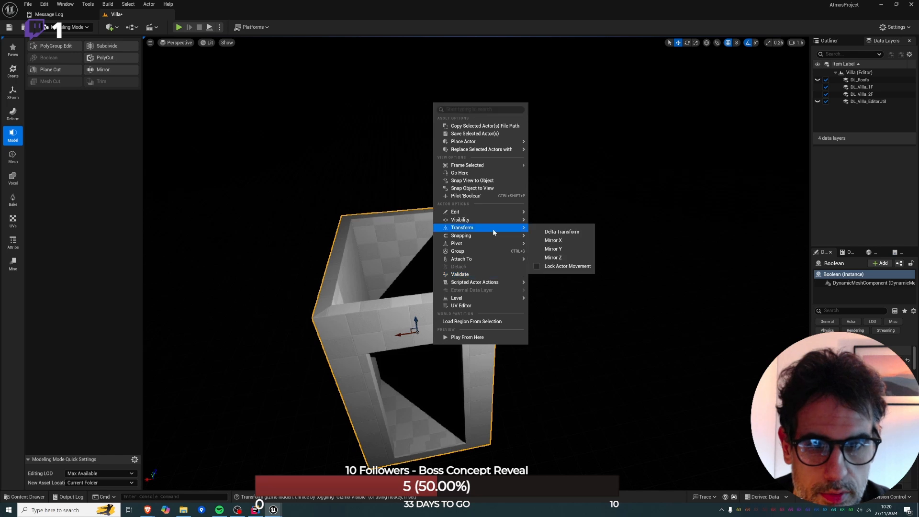
{"action": "mouse_move", "coordinate": [495, 212]}
{"action": "left_click", "coordinate": [562, 192]}
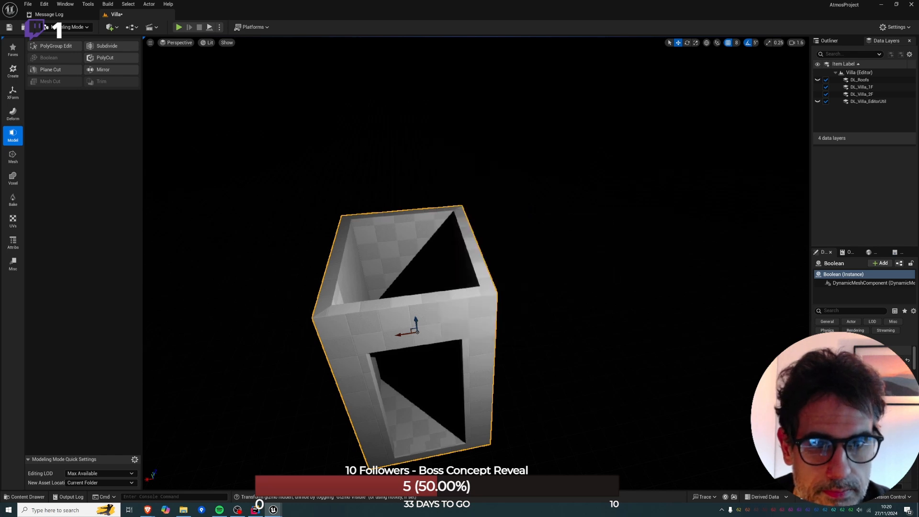
{"action": "key", "text": "ctrl+h"}
Select the doorway box inside the second-floor room and rotate it about its vertical axis.
{"action": "left_click", "coordinate": [462, 306]}
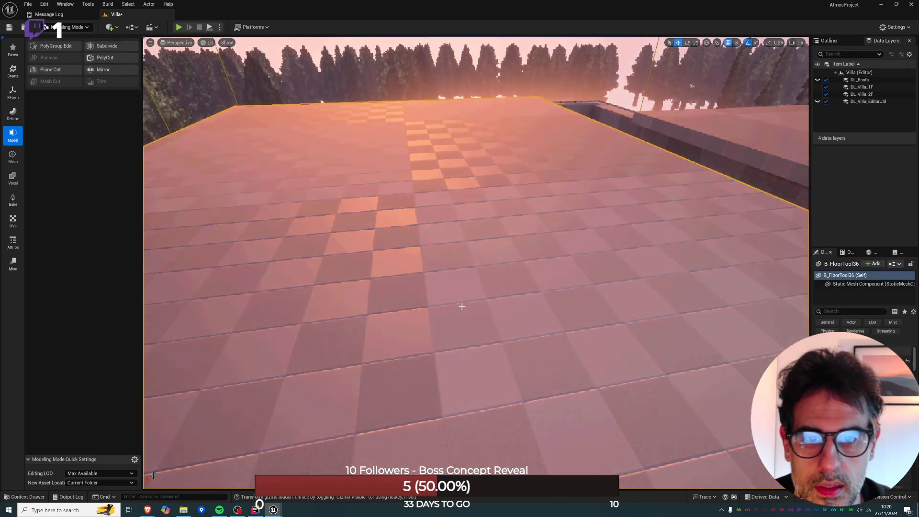
{"action": "right_click_drag", "start_coordinate": [462, 306], "coordinate": [360, 307]}
{"action": "left_click", "coordinate": [447, 320]}
{"action": "scroll", "coordinate": [362, 287], "scroll_direction": "down", "scroll_amount": 5}
{"action": "key", "text": "e"}
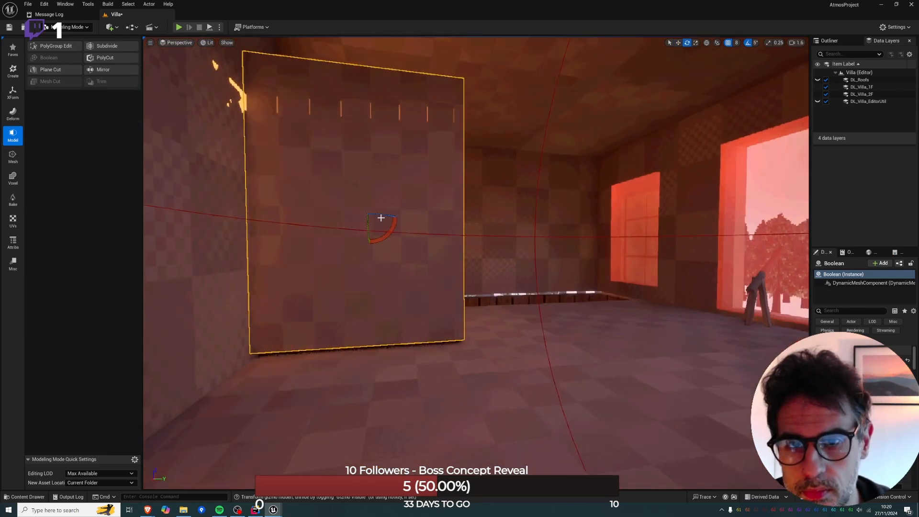
{"action": "left_click_drag", "start_coordinate": [381, 217], "coordinate": [333, 218]}
{"action": "right_click_drag", "start_coordinate": [334, 218], "coordinate": [356, 193]}
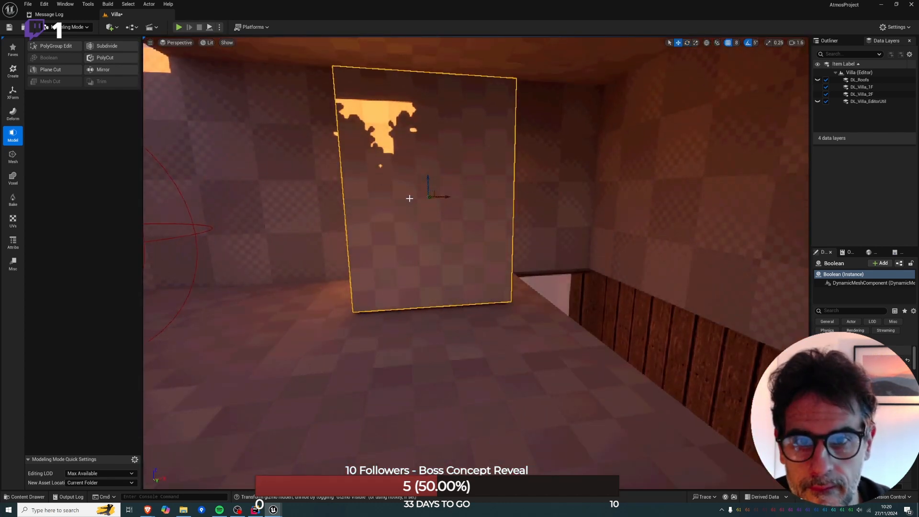
Move the doorway box over the narrow floor opening beside the wall and rotate it again.
{"action": "left_click_drag", "start_coordinate": [442, 197], "coordinate": [547, 196]}
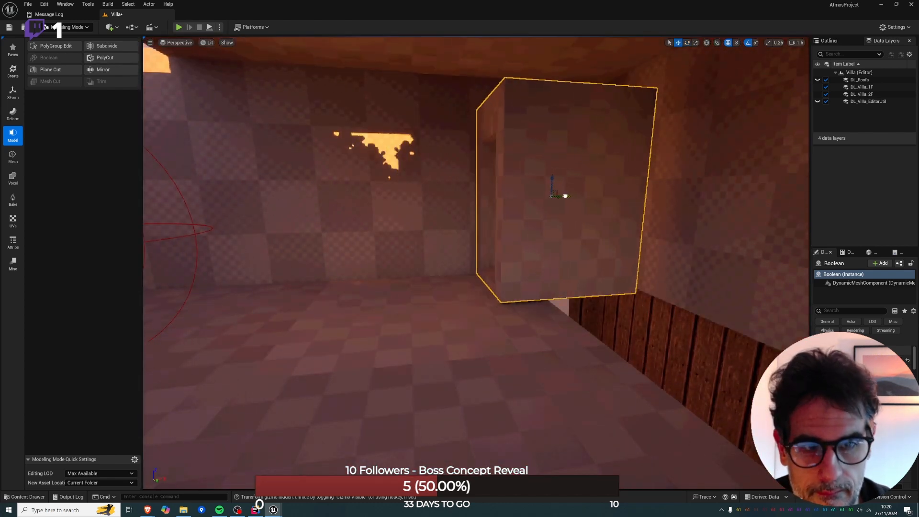
{"action": "right_click_drag", "start_coordinate": [573, 192], "coordinate": [546, 166]}
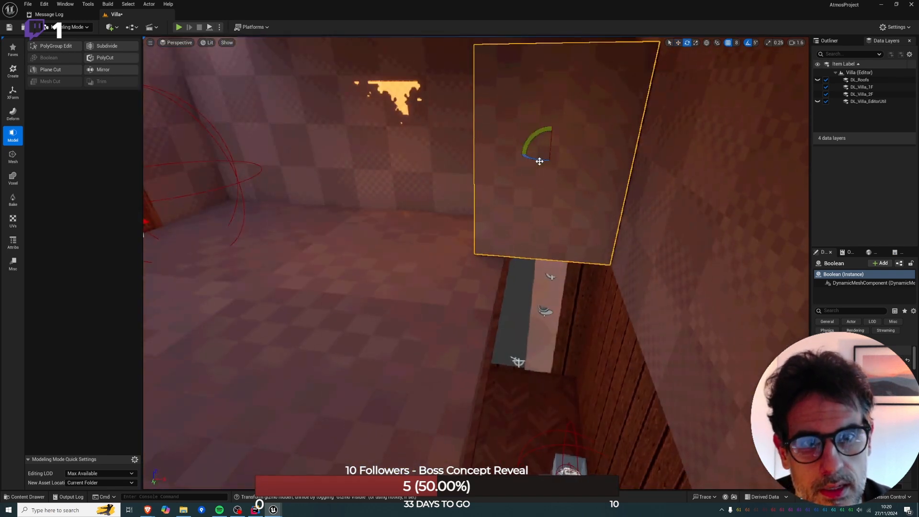
{"action": "left_click_drag", "start_coordinate": [539, 162], "coordinate": [583, 157]}
{"action": "right_click_drag", "start_coordinate": [598, 158], "coordinate": [778, 112]}
{"action": "key", "text": "s"}
Shift the doorway box into the room corner at the end of the floor opening and adjust its height to the floor.
{"action": "right_click_drag", "start_coordinate": [440, 199], "coordinate": [404, 199]}
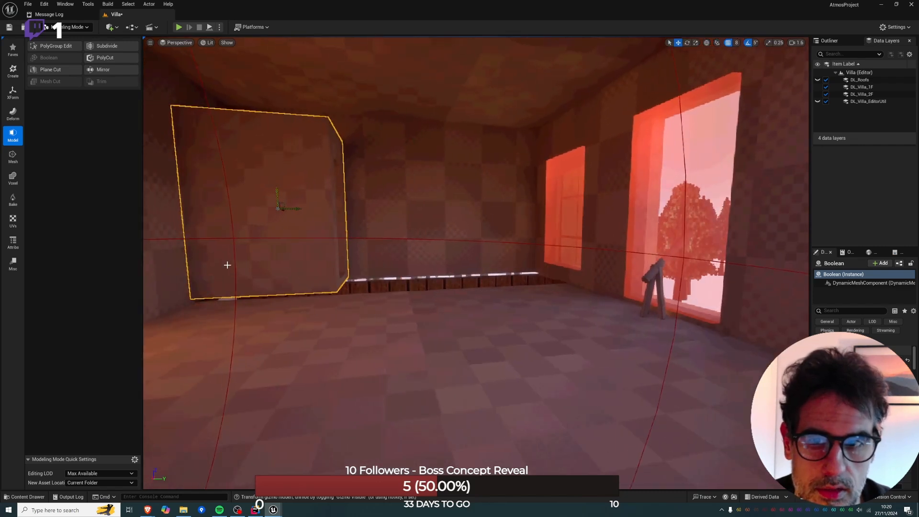
{"action": "key", "text": "w"}
{"action": "right_click_drag", "start_coordinate": [386, 225], "coordinate": [258, 232]}
{"action": "right_click_drag", "start_coordinate": [500, 192], "coordinate": [500, 192]}
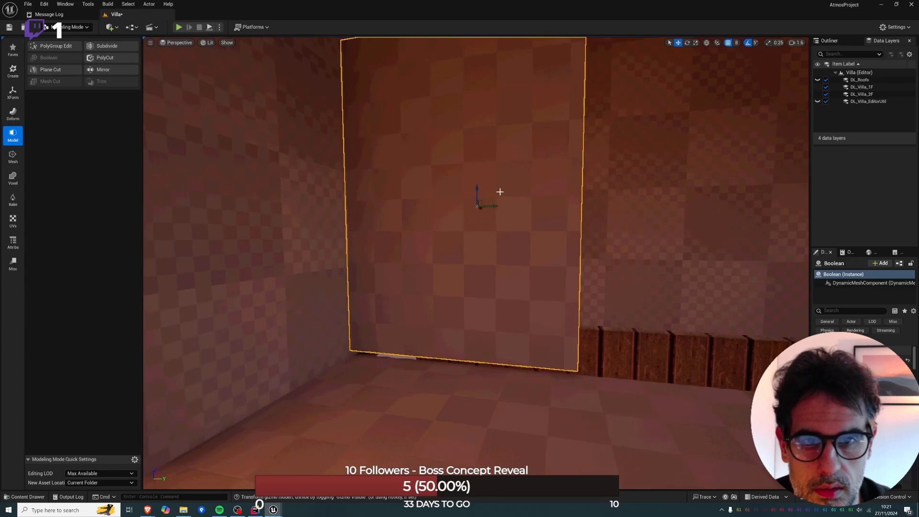
{"action": "left_click_drag", "start_coordinate": [477, 187], "coordinate": [477, 190]}
{"action": "right_click_drag", "start_coordinate": [539, 345], "coordinate": [538, 344]}
{"action": "left_click", "coordinate": [538, 344]}
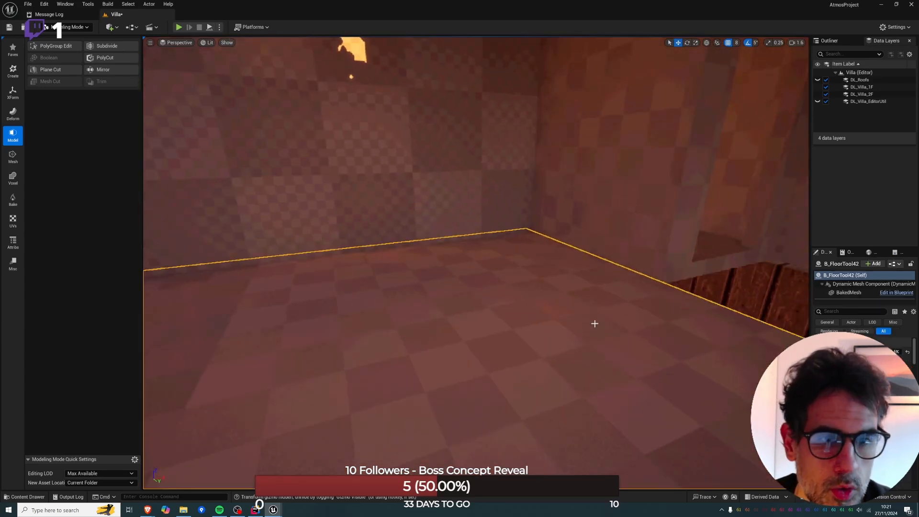
Delete the ceiling slab above the room and hide the audio volume surrounding the building.
{"action": "right_click_drag", "start_coordinate": [595, 322], "coordinate": [470, 246]}
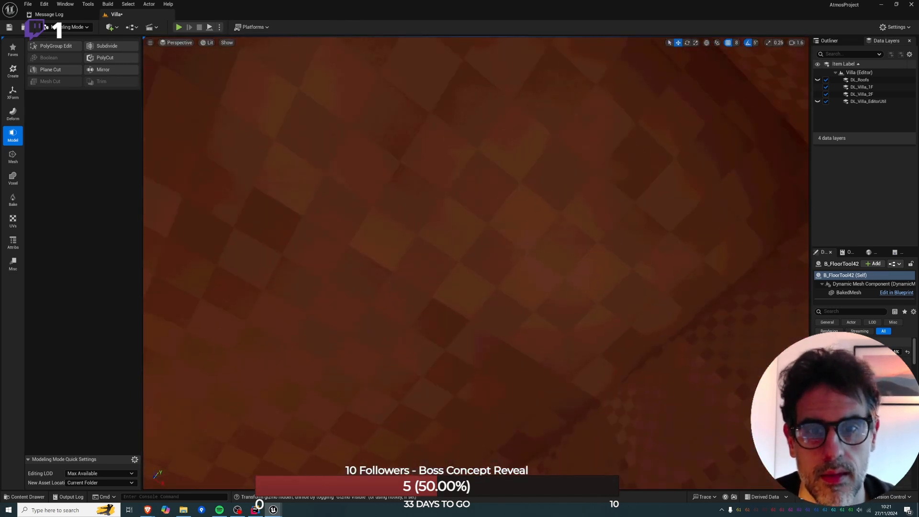
{"action": "left_click", "coordinate": [470, 246]}
{"action": "key", "text": "Delete"}
{"action": "right_click_drag", "start_coordinate": [466, 320], "coordinate": [458, 402]}
{"action": "left_click", "coordinate": [528, 83]}
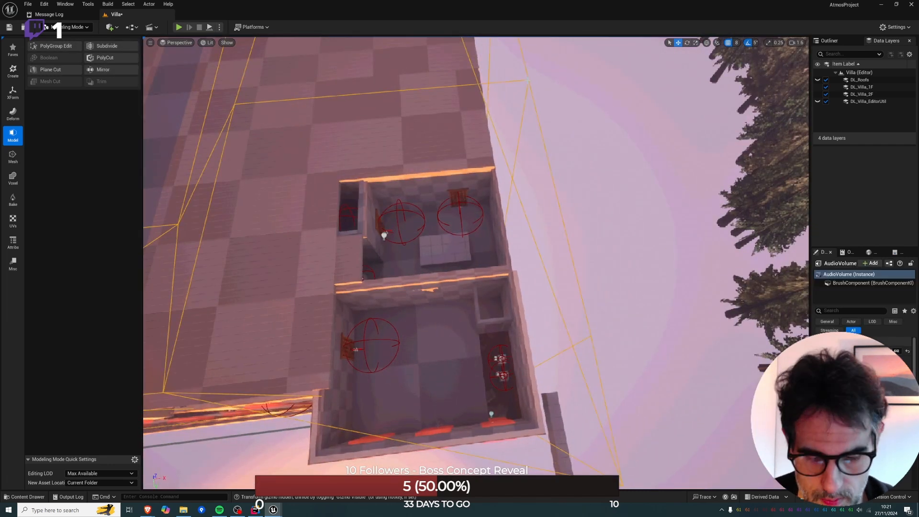
{"action": "key", "text": "h"}
Switch to Selection mode, add another floor slab in the room, and select it.
{"action": "left_click", "coordinate": [426, 325]}
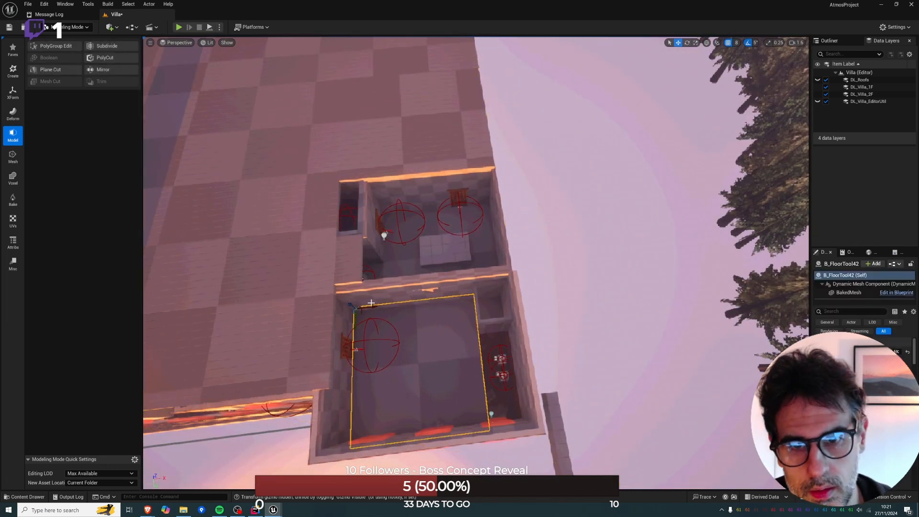
{"action": "left_click", "coordinate": [87, 28]}
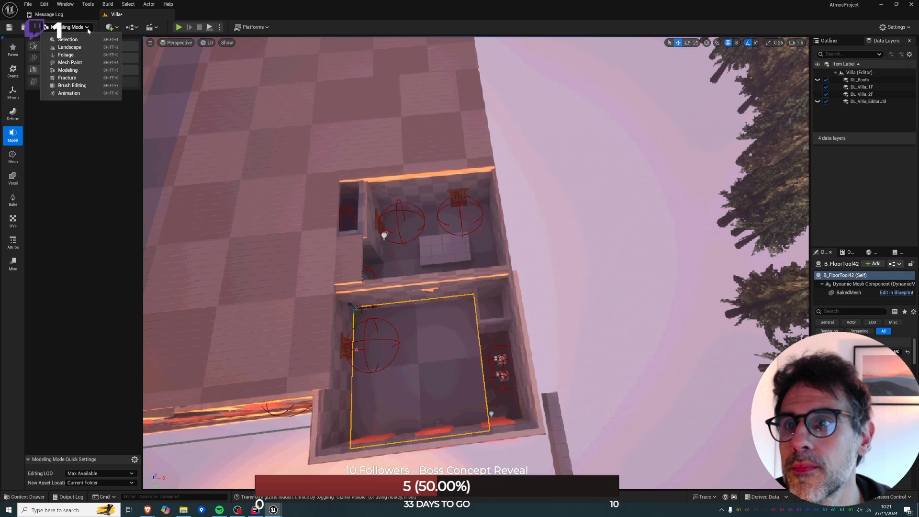
{"action": "left_click", "coordinate": [90, 35]}
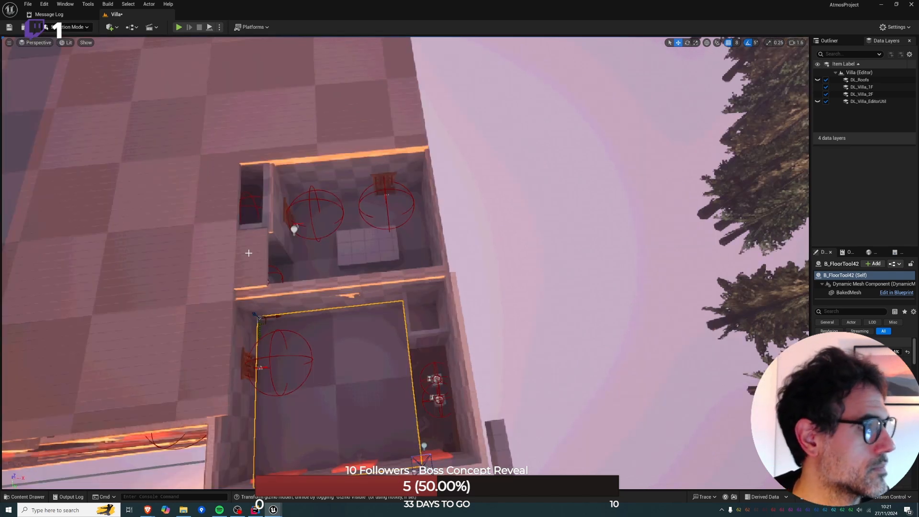
{"action": "left_click", "coordinate": [312, 352]}
Lower the new floor slab in the front view towards the second-floor level.
{"action": "key", "text": "alt+h"}
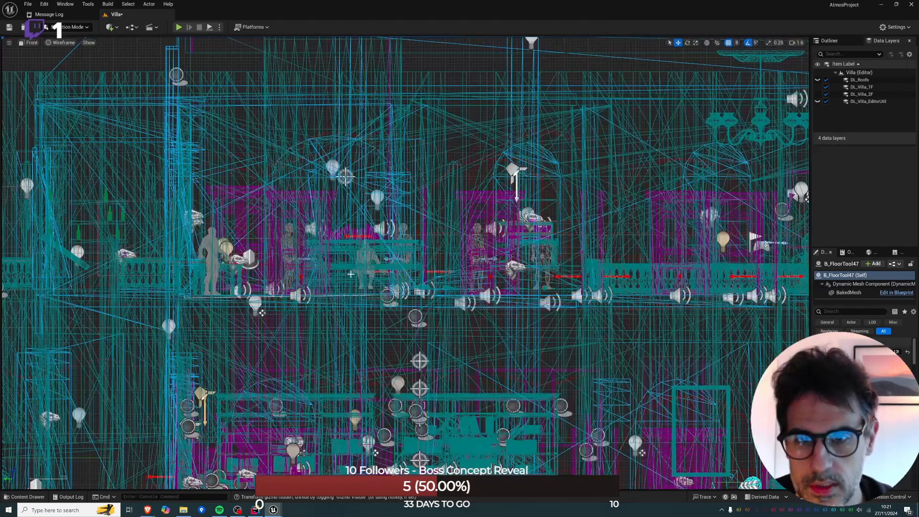
{"action": "scroll", "coordinate": [351, 274], "scroll_direction": "down", "scroll_amount": 5}
{"action": "left_click_drag", "start_coordinate": [429, 248], "coordinate": [428, 298]}
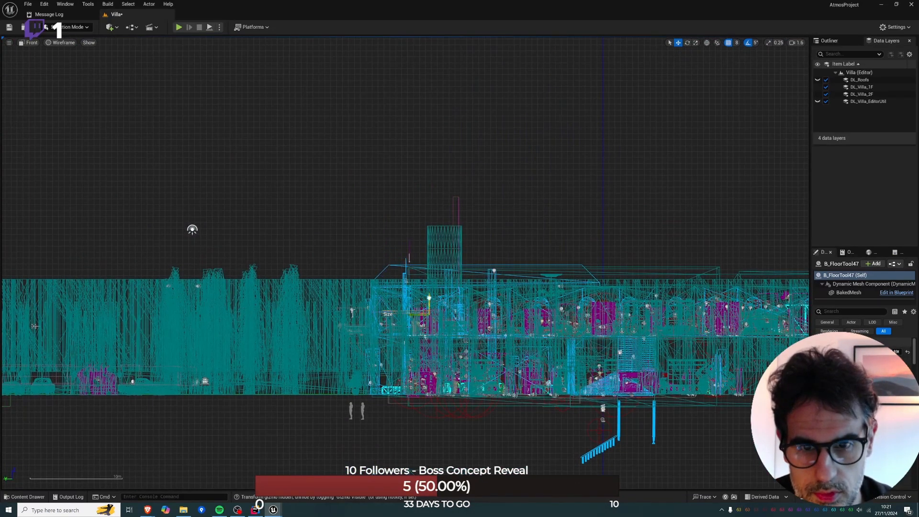
{"action": "key", "text": "alt+g"}
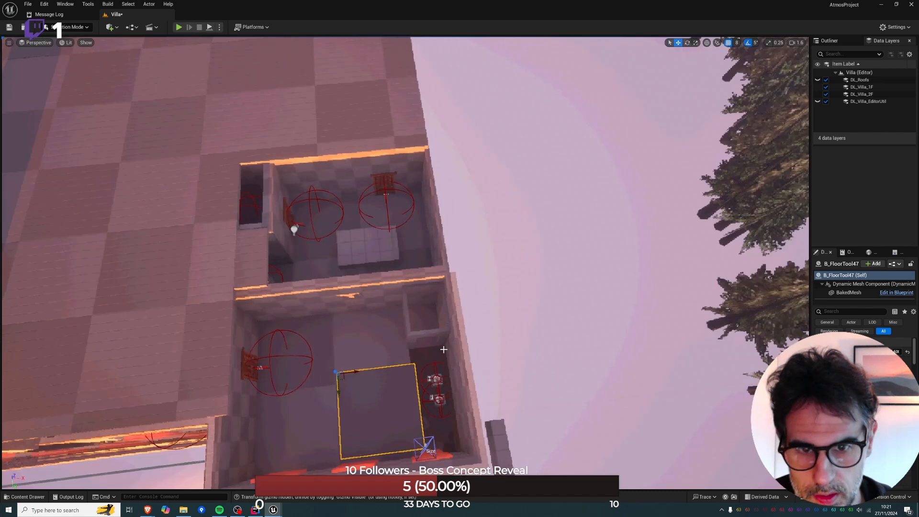
Move the new slab over the remaining floor opening beside the doorway box and resize it to fill the gap.
{"action": "left_click_drag", "start_coordinate": [356, 372], "coordinate": [412, 366]}
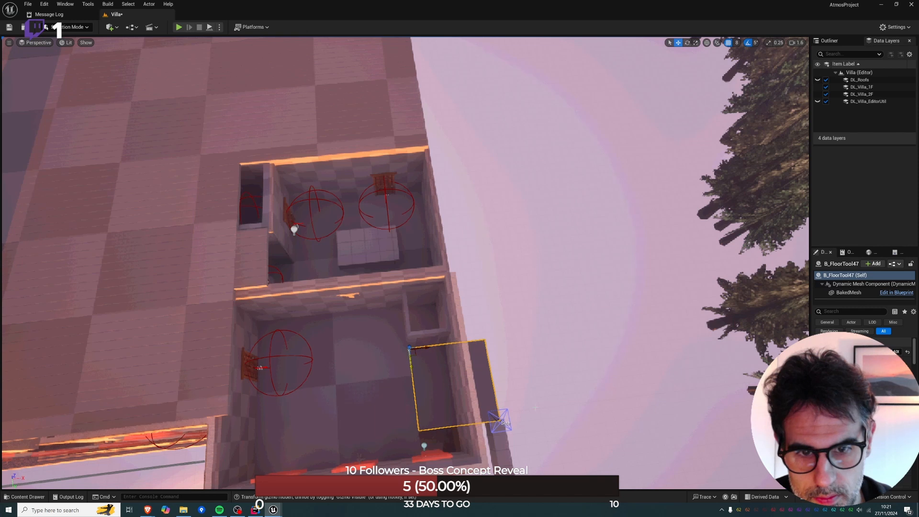
{"action": "left_click_drag", "start_coordinate": [497, 423], "coordinate": [486, 465]}
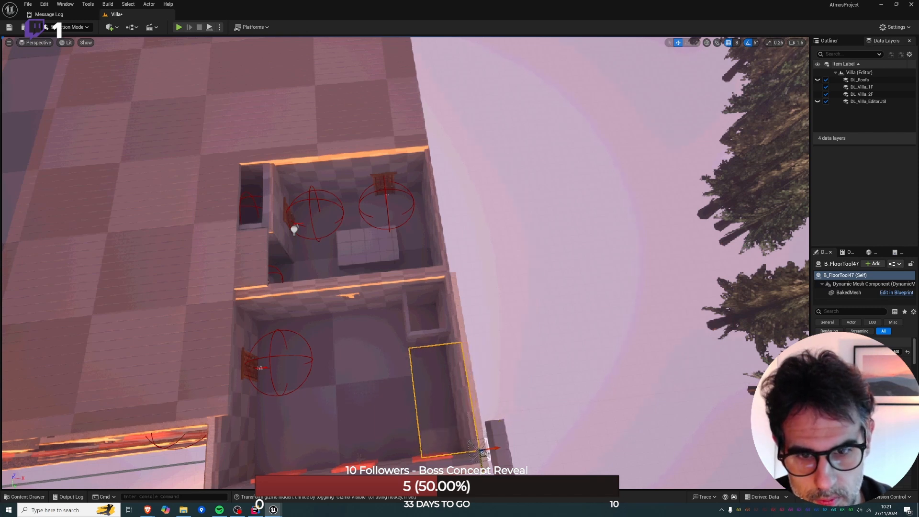
{"action": "mouse_move", "coordinate": [373, 359]}
{"action": "right_mouse_down"}
{"action": "mouse_move", "coordinate": [402, 354]}
{"action": "mouse_move", "coordinate": [426, 287]}
{"action": "mouse_move", "coordinate": [411, 330]}
{"action": "mouse_move", "coordinate": [372, 359]}
{"action": "right_mouse_up"}
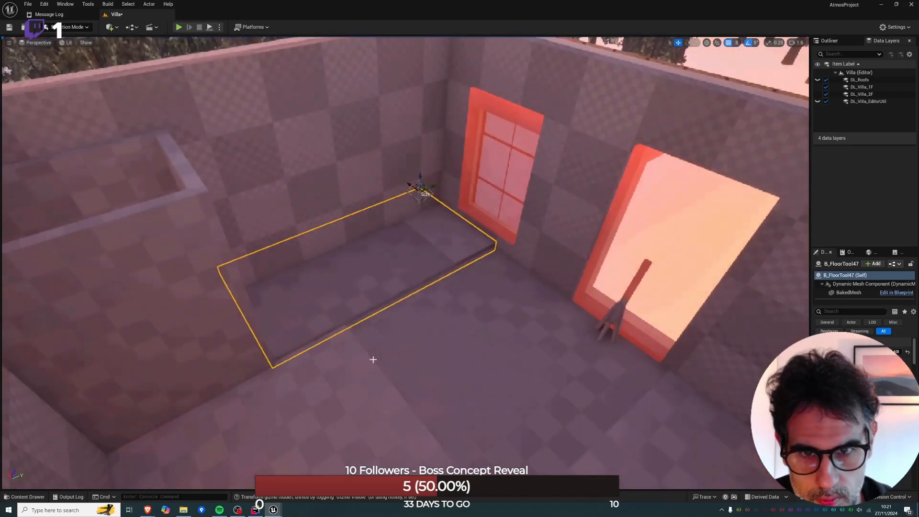
Adjust the floor slab's corner to cover the opening beside the doorway box, and briefly hide the slab to check the opening beneath.
{"action": "left_click", "coordinate": [363, 290]}
{"action": "mouse_move", "coordinate": [307, 292]}
{"action": "right_mouse_down"}
{"action": "mouse_move", "coordinate": [287, 230]}
{"action": "mouse_move", "coordinate": [306, 292]}
{"action": "right_mouse_up"}
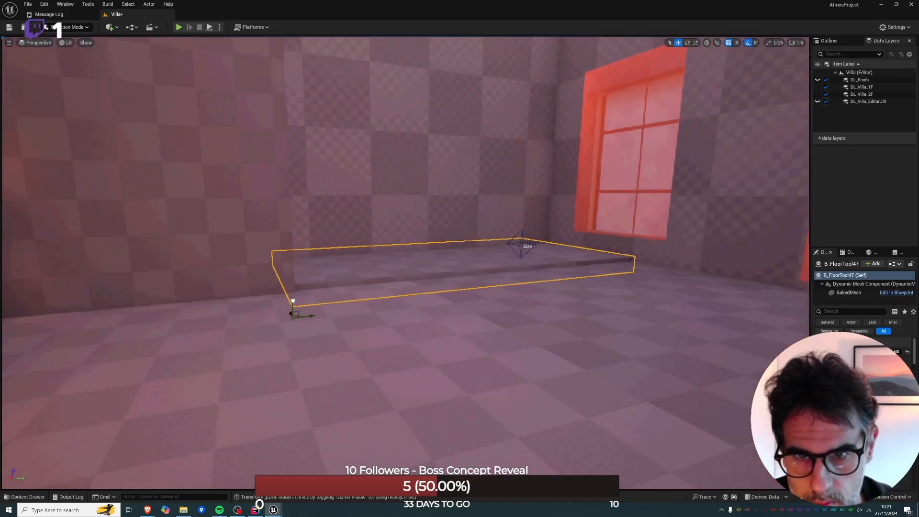
{"action": "left_click_drag", "start_coordinate": [293, 301], "coordinate": [291, 304]}
{"action": "right_click_drag", "start_coordinate": [544, 297], "coordinate": [742, 330]}
{"action": "scroll", "coordinate": [756, 335], "scroll_direction": "down", "scroll_amount": 2}
{"action": "left_click_drag", "start_coordinate": [417, 320], "coordinate": [410, 322]}
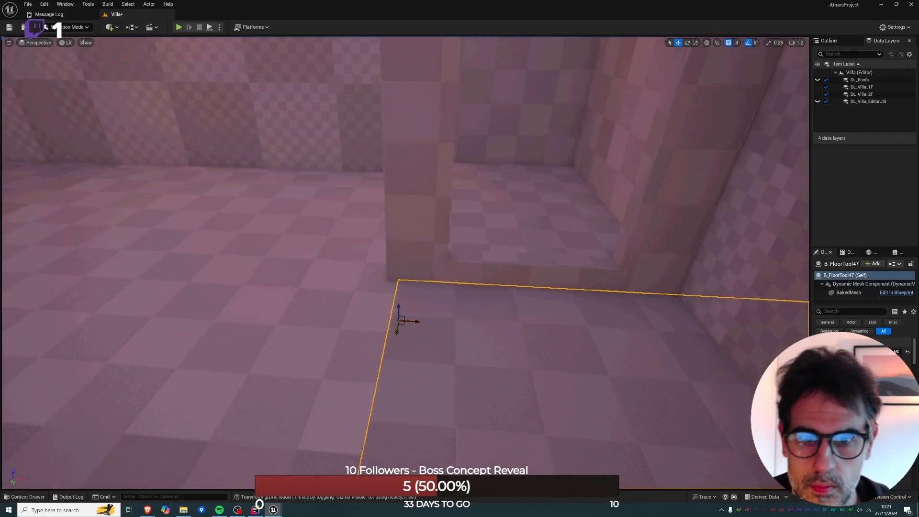
{"action": "right_click_drag", "start_coordinate": [387, 334], "coordinate": [526, 335]}
{"action": "key", "text": "Delete"}
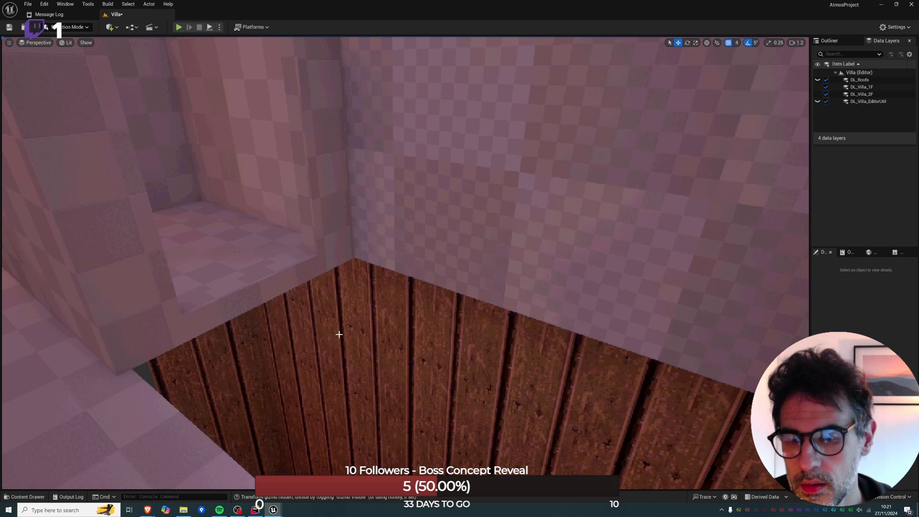
{"action": "key", "text": "ctrl+h"}
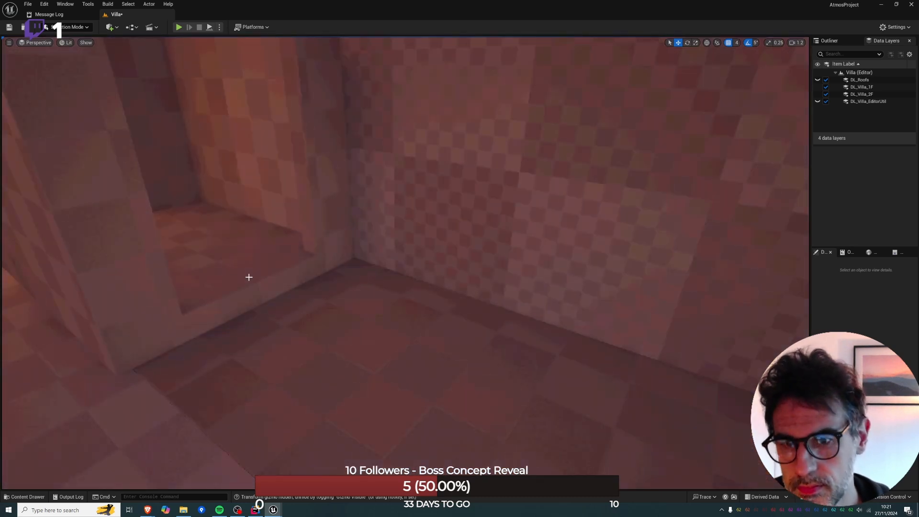
Lower the doorway box slightly so the sill of its opening sits flush with the second-floor surface.
{"action": "left_click", "coordinate": [249, 277]}
{"action": "right_click_drag", "start_coordinate": [249, 277], "coordinate": [141, 200]}
{"action": "right_click_drag", "start_coordinate": [310, 155], "coordinate": [282, 146]}
{"action": "key", "text": "d"}
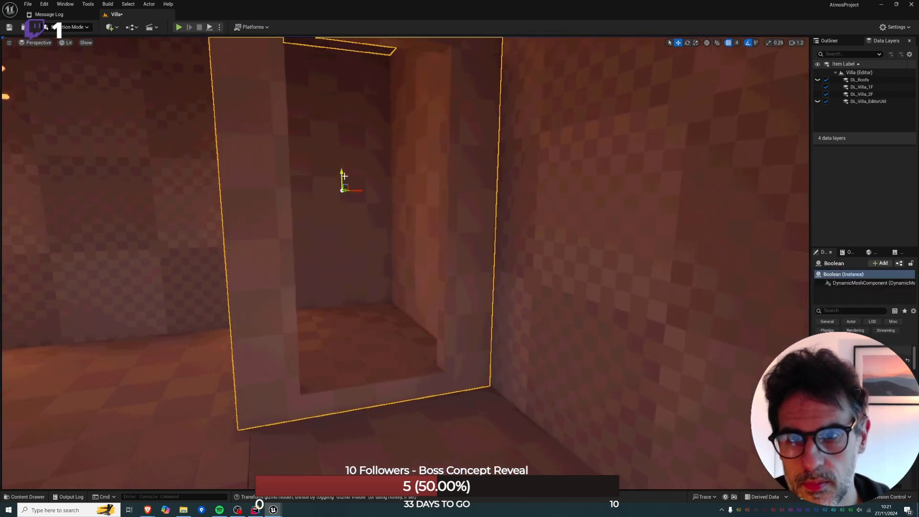
{"action": "left_click_drag", "start_coordinate": [344, 176], "coordinate": [344, 196]}
{"action": "key", "text": "a"}
{"action": "right_click_drag", "start_coordinate": [344, 196], "coordinate": [299, 218]}
{"action": "key", "text": "d"}
{"action": "key", "text": "d"}
{"action": "key", "text": "a"}
Try lowering the doorway box into the ground-floor room beneath it, and undo the move.
{"action": "right_click_drag", "start_coordinate": [364, 315], "coordinate": [392, 193]}
{"action": "key", "text": "q"}
{"action": "key", "text": "s"}
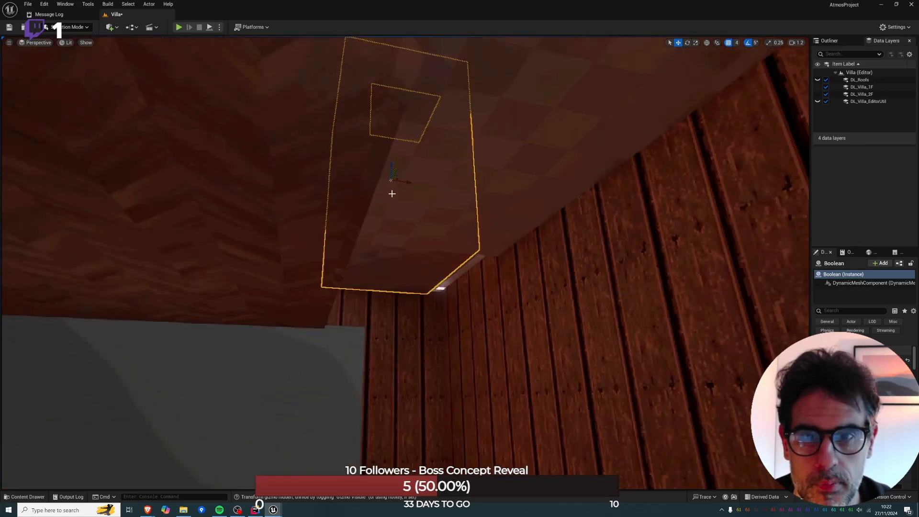
{"action": "left_click_drag", "start_coordinate": [393, 164], "coordinate": [390, 403]}
{"action": "right_click_drag", "start_coordinate": [390, 404], "coordinate": [393, 457]}
{"action": "left_click_drag", "start_coordinate": [392, 253], "coordinate": [393, 320]}
{"action": "key", "text": "s"}
{"action": "right_click_drag", "start_coordinate": [393, 320], "coordinate": [536, 330]}
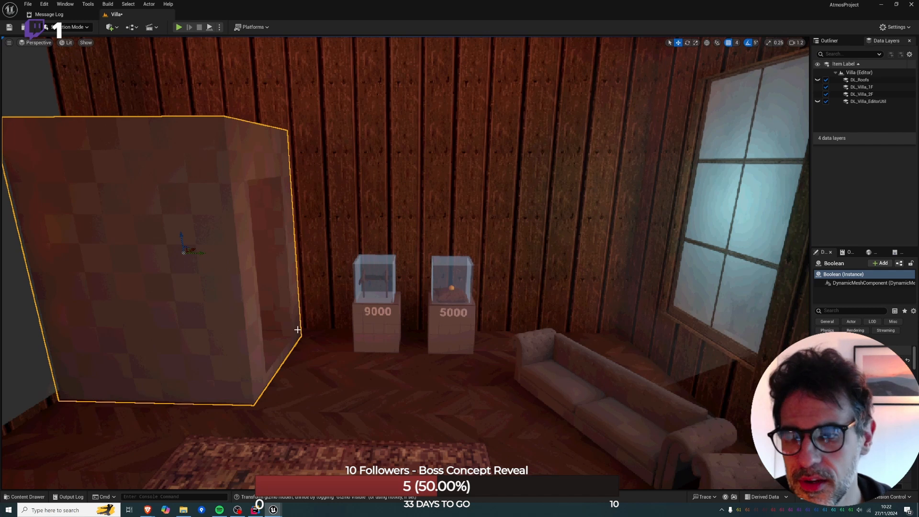
{"action": "key", "text": "w"}
{"action": "right_click_drag", "start_coordinate": [536, 330], "coordinate": [368, 347]}
{"action": "key", "text": "d"}
{"action": "key", "text": "ctrl+z"}
{"action": "key", "text": "ctrl+z"}
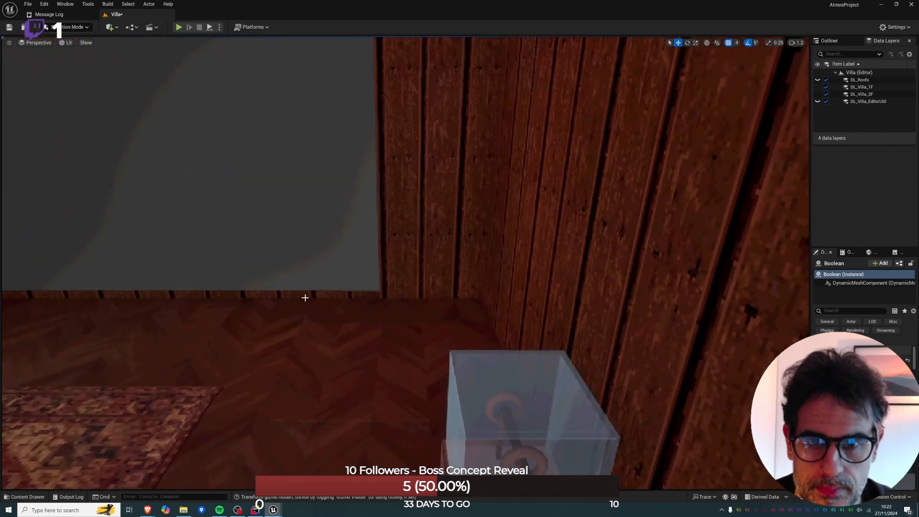
Playtest from the new floor slab, walking through the doorway box and across the room, and stop the session.
{"action": "key", "text": "w"}
{"action": "mouse_move", "coordinate": [303, 299]}
{"action": "right_mouse_down"}
{"action": "mouse_move", "coordinate": [306, 288]}
{"action": "mouse_move", "coordinate": [313, 293]}
{"action": "right_mouse_up"}
{"action": "right_click", "coordinate": [323, 449]}
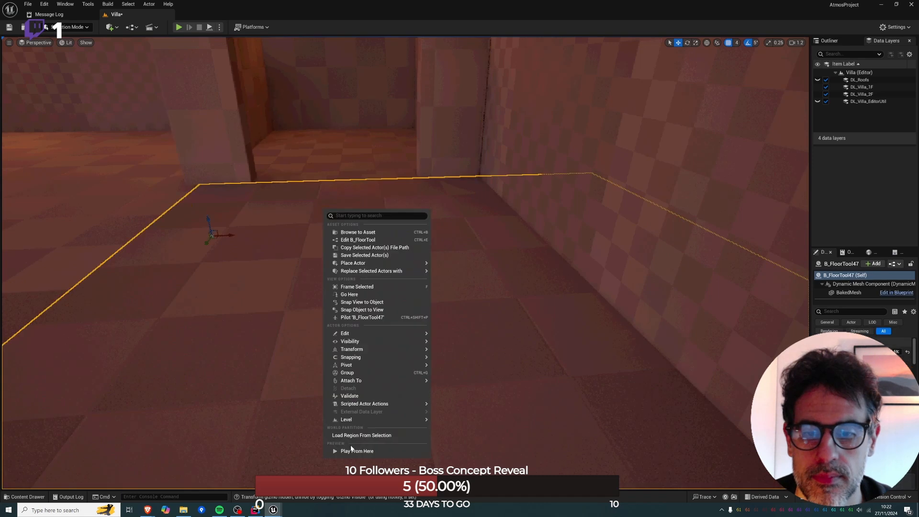
{"action": "left_click", "coordinate": [352, 448]}
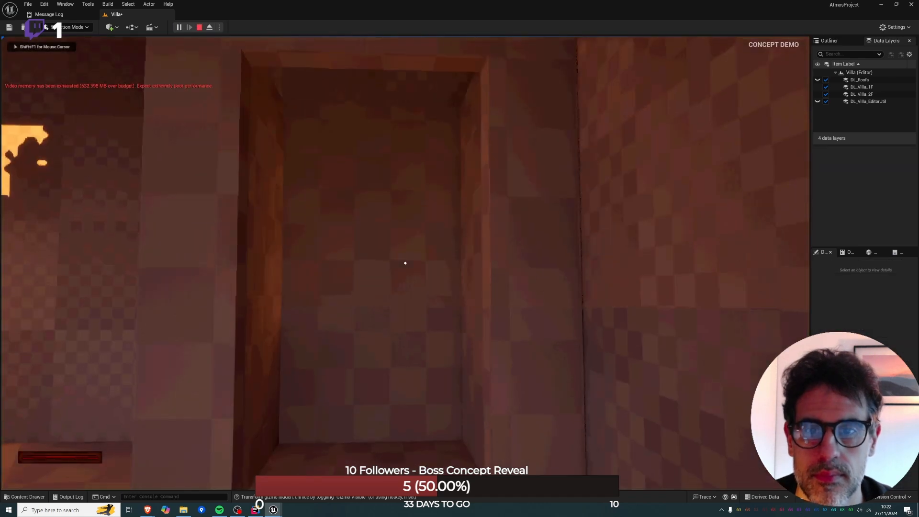
{"action": "key", "text": "f"}
{"action": "key", "text": "w"}
{"action": "key", "text": "f"}
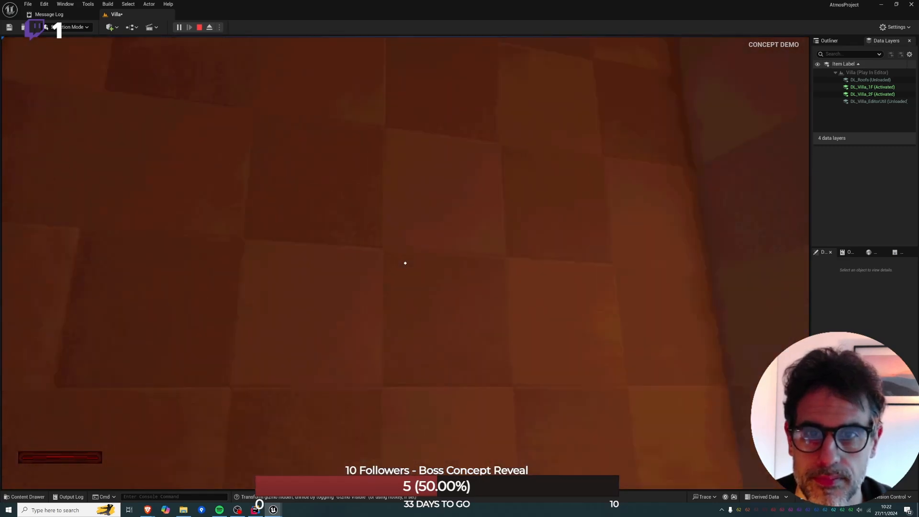
{"action": "key", "text": "w"}
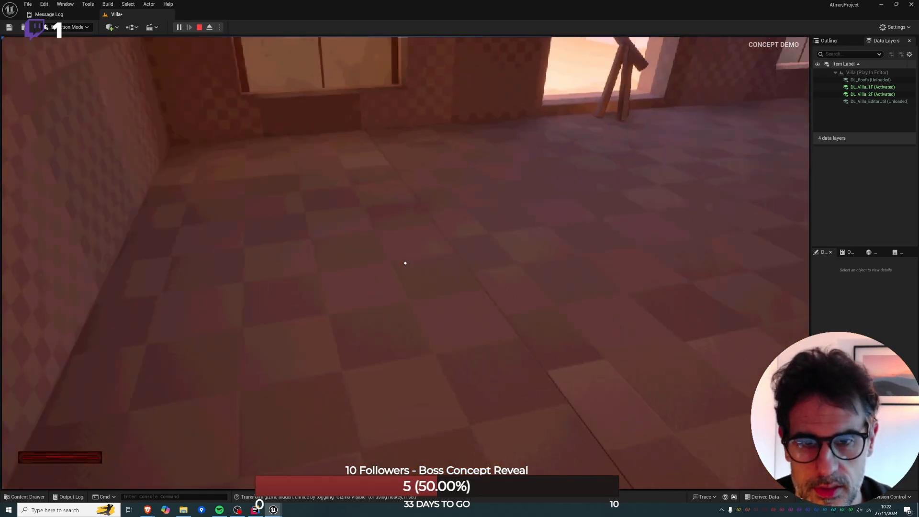
{"action": "key", "text": "Escape"}
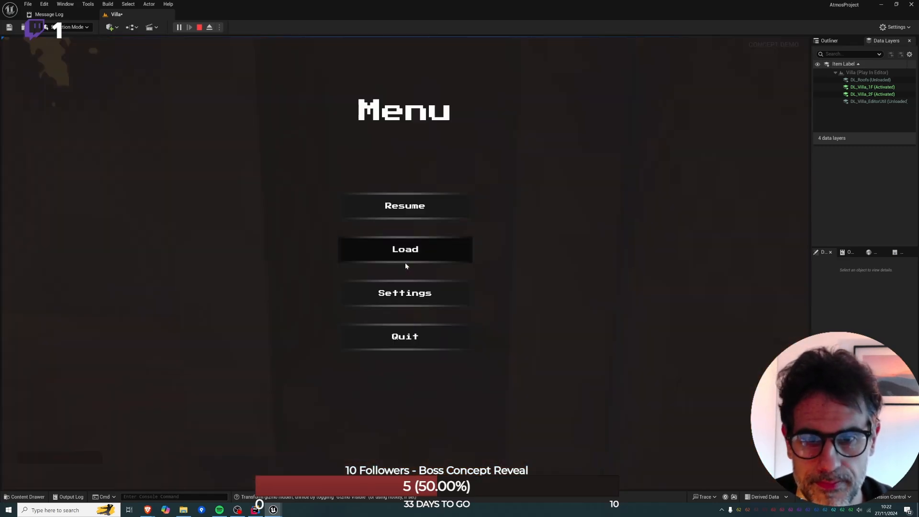
{"action": "left_click", "coordinate": [199, 27]}
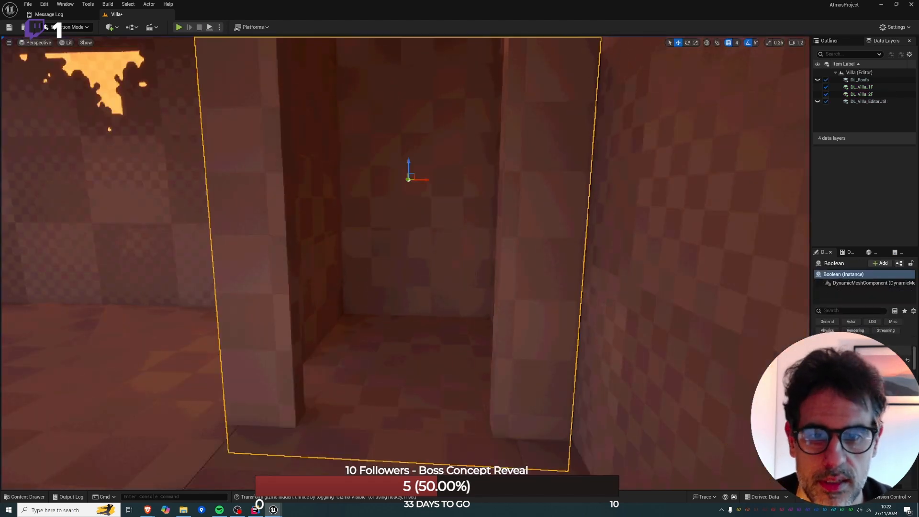
Select both display pedestals in the ground-floor room together with their 9000 and 5000 labels and glass cases.
{"action": "key", "text": "q"}
{"action": "right_click_drag", "start_coordinate": [405, 263], "coordinate": [670, 296]}
{"action": "key", "text": "s"}
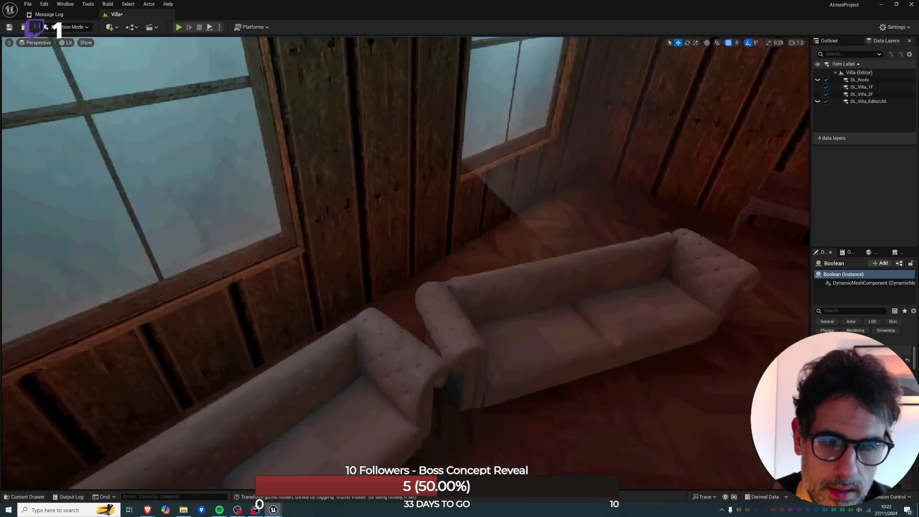
{"action": "key", "text": "s"}
{"action": "right_click_drag", "start_coordinate": [369, 321], "coordinate": [167, 291]}
{"action": "key", "text": "w"}
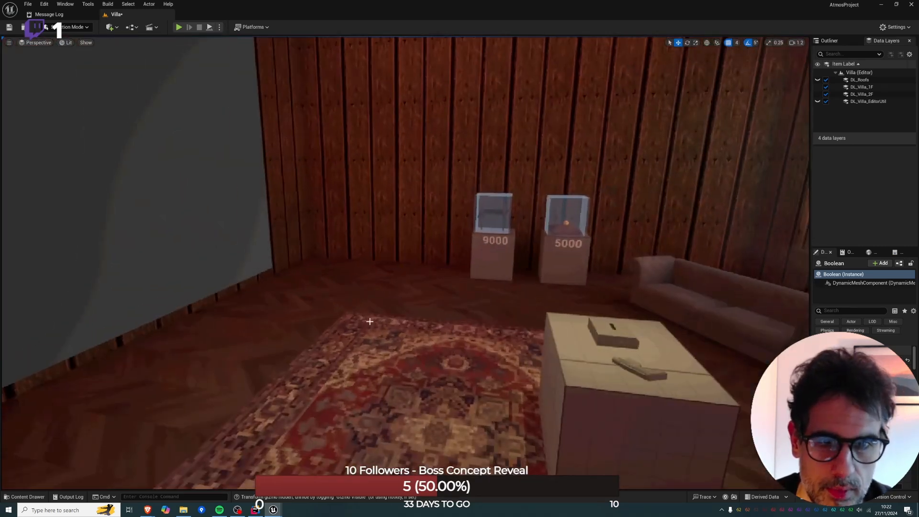
{"action": "left_click", "coordinate": [490, 242]}
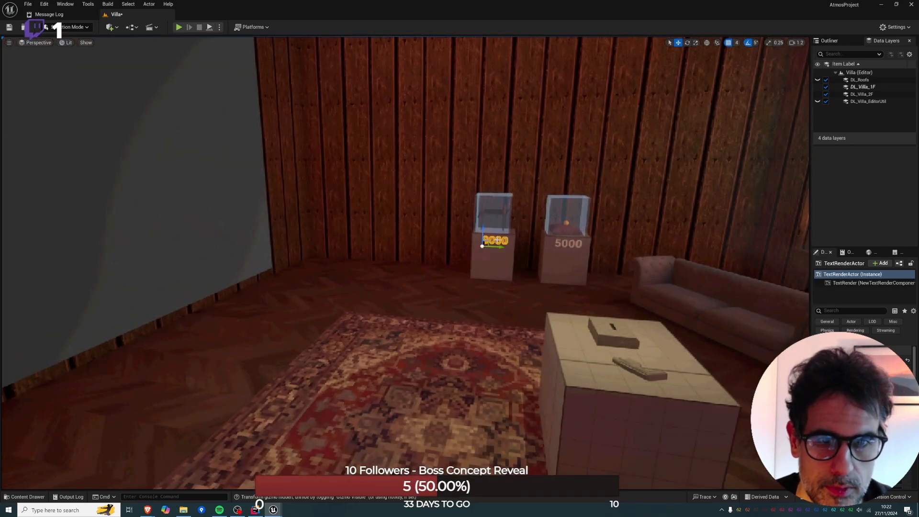
{"action": "left_click", "coordinate": [585, 247]}
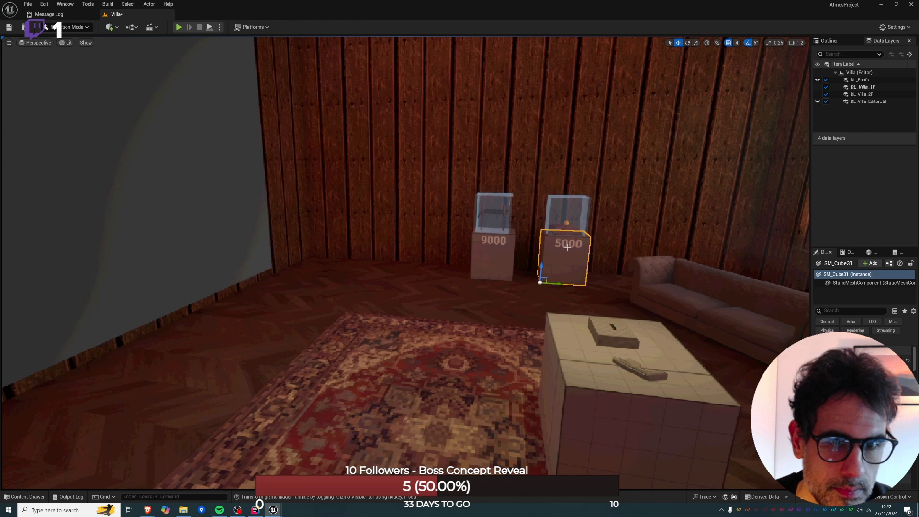
{"action": "left_click", "coordinate": [567, 247]}
{"action": "key", "text": "a"}
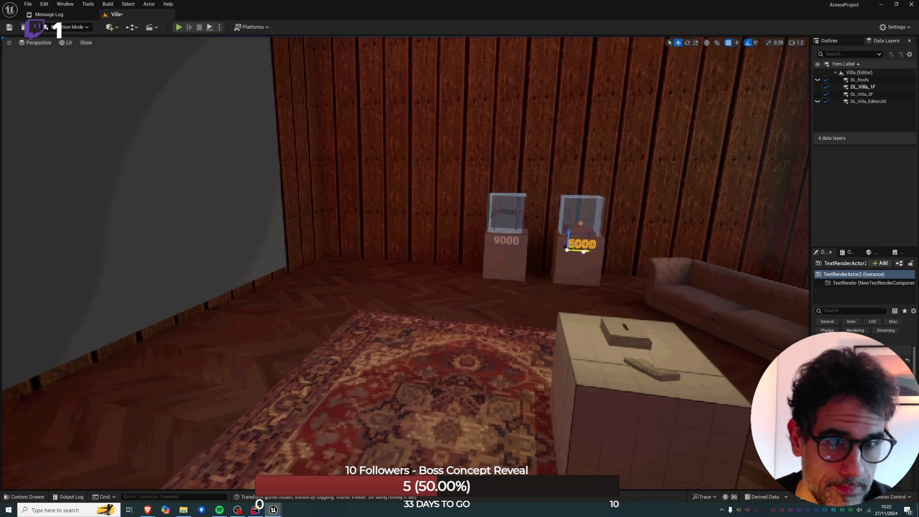
{"action": "left_click", "coordinate": [515, 242], "text": "ctrl"}
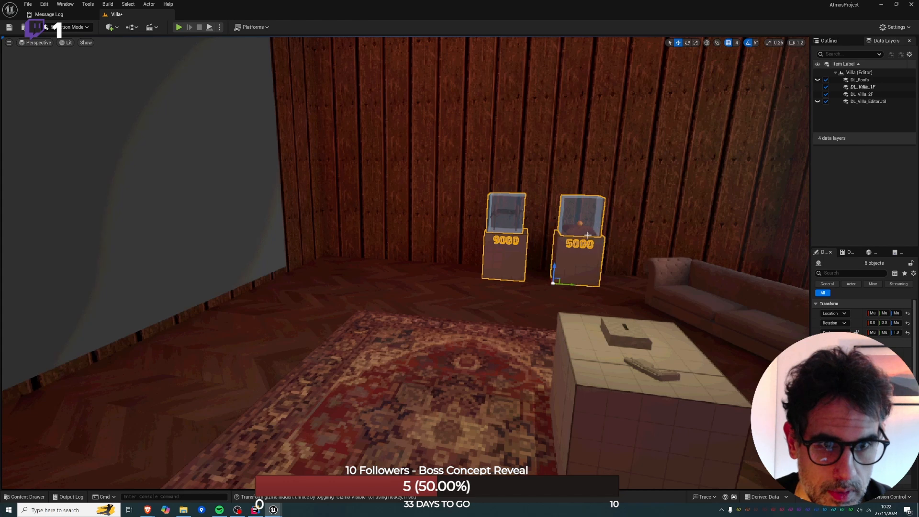
{"action": "key", "text": "w"}
{"action": "right_click_drag", "start_coordinate": [588, 235], "coordinate": [627, 220]}
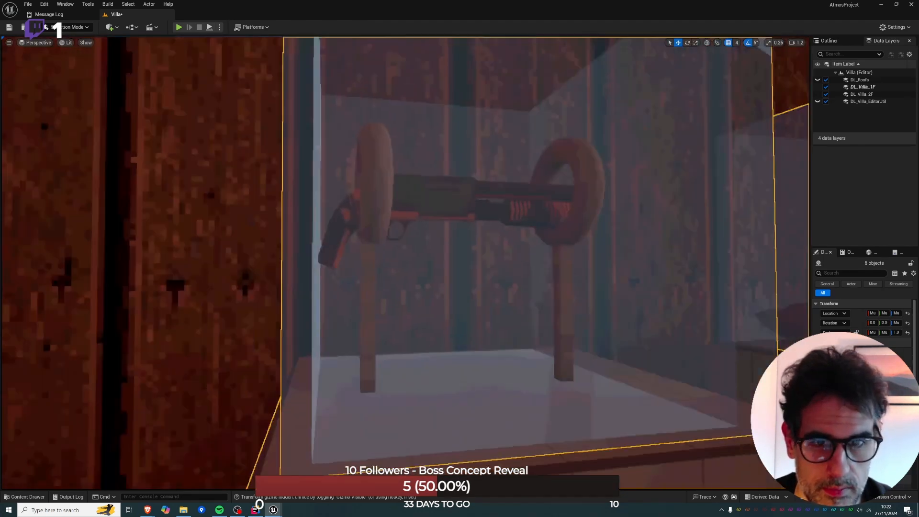
Hide the selected pedestals, labels and glass cases, select the displayed items with their supports, and unhide everything.
{"action": "right_click_drag", "start_coordinate": [413, 197], "coordinate": [428, 197]}
{"action": "key", "text": "Delete"}
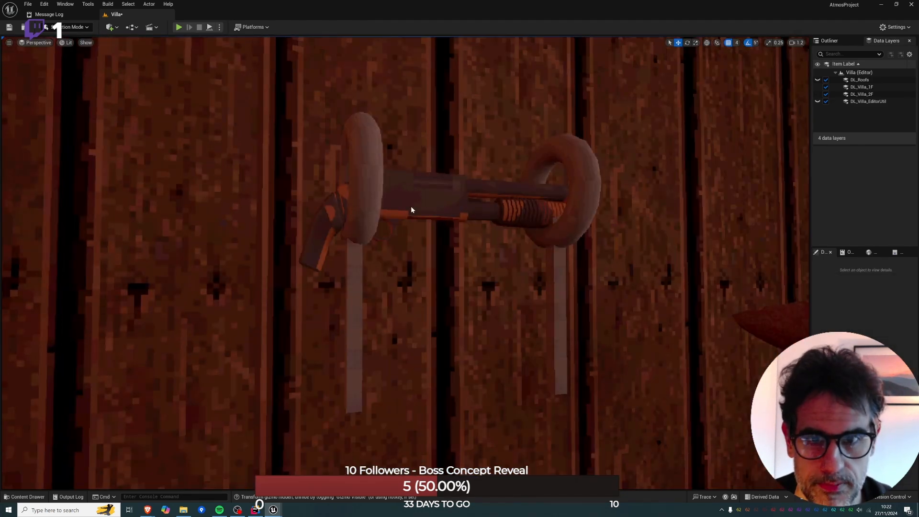
{"action": "left_click", "coordinate": [411, 206]}
{"action": "left_click", "coordinate": [376, 176], "text": "ctrl"}
{"action": "right_click_drag", "start_coordinate": [376, 176], "coordinate": [450, 178]}
{"action": "right_click_drag", "start_coordinate": [467, 232], "coordinate": [501, 259]}
{"action": "left_click", "coordinate": [487, 273], "text": "ctrl"}
{"action": "left_click", "coordinate": [489, 224], "text": "ctrl"}
{"action": "key", "text": "ctrl+h"}
{"action": "key", "text": "s"}
{"action": "key", "text": "f"}
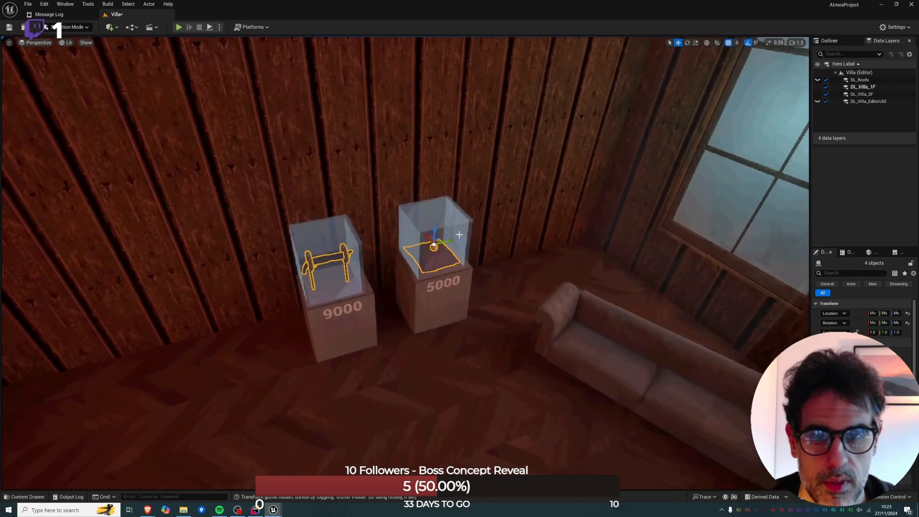
Add the pedestals, labels and glass cases to the selection and move both complete displays into the corner beside the window.
{"action": "left_click", "coordinate": [440, 287], "text": "ctrl"}
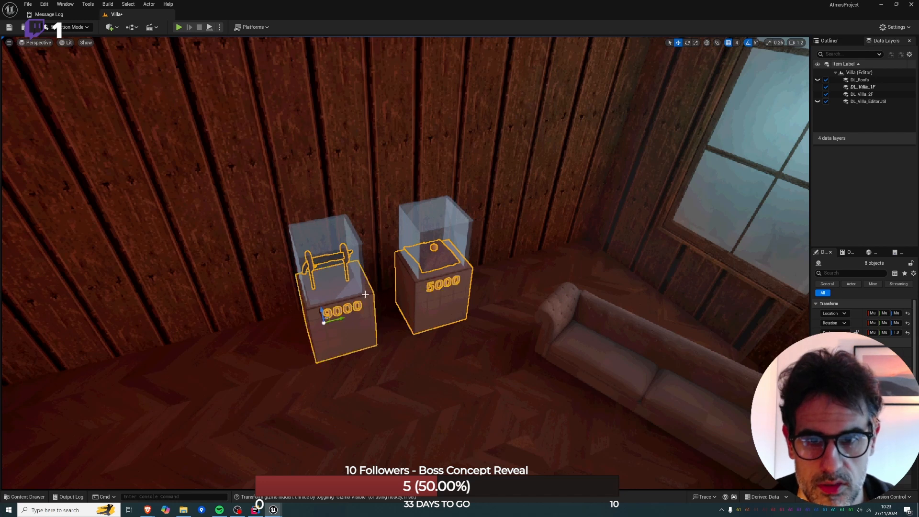
{"action": "left_click_drag", "start_coordinate": [338, 319], "coordinate": [427, 292]}
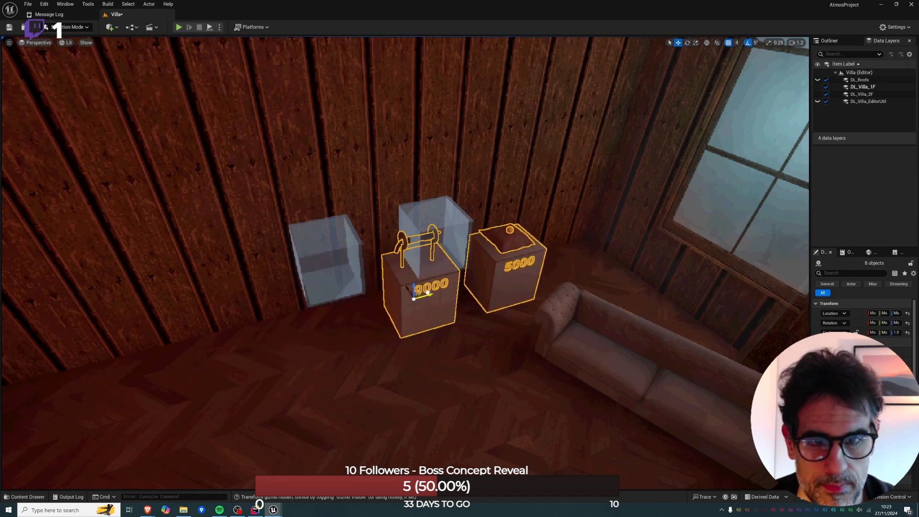
{"action": "key", "text": "ctrl+z"}
{"action": "left_click", "coordinate": [350, 244], "text": "ctrl"}
{"action": "left_click", "coordinate": [449, 257], "text": "ctrl"}
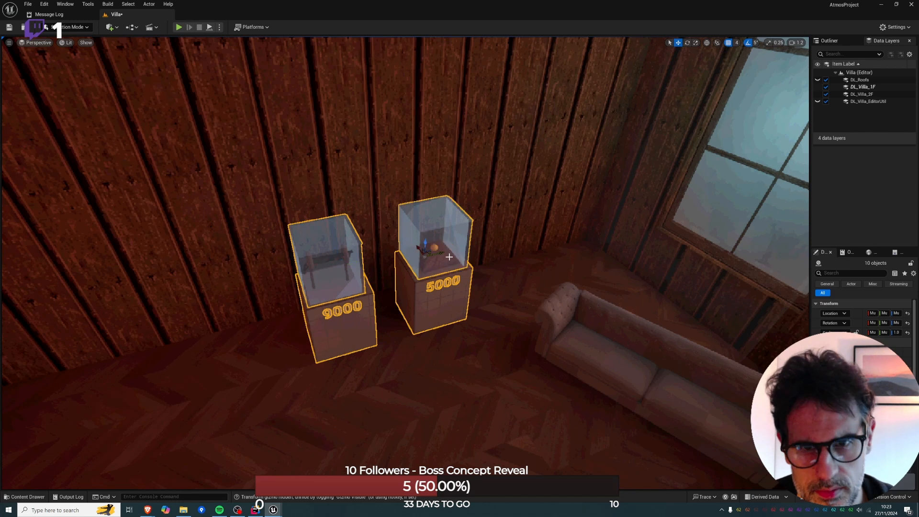
{"action": "left_click_drag", "start_coordinate": [440, 253], "coordinate": [583, 239]}
{"action": "key", "text": "w"}
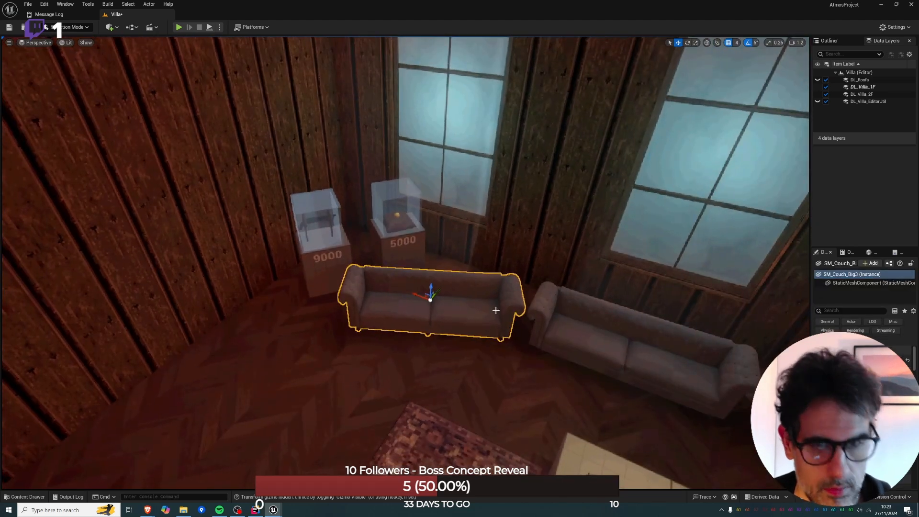
{"action": "key", "text": "Escape"}
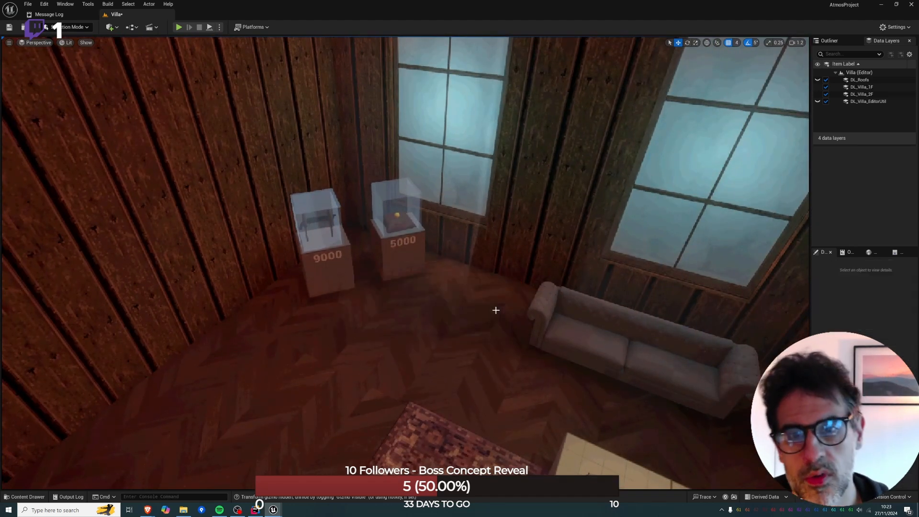
Examine the relocated displays and the freed wall area from across the ground-floor room.
{"action": "right_click_drag", "start_coordinate": [431, 234], "coordinate": [471, 286]}
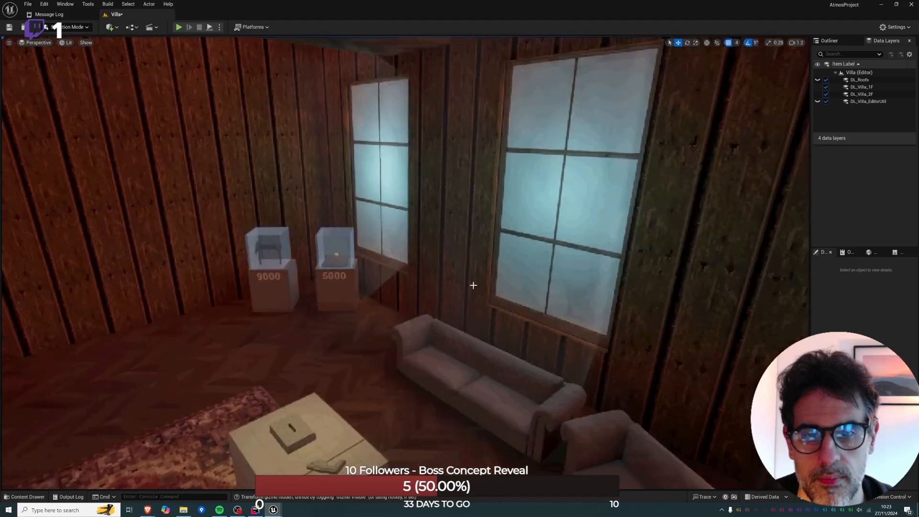
{"action": "right_click_drag", "start_coordinate": [534, 331], "coordinate": [575, 335]}
{"action": "key", "text": "s"}
{"action": "right_click_drag", "start_coordinate": [479, 287], "coordinate": [622, 239]}
{"action": "key", "text": "w"}
{"action": "right_click_drag", "start_coordinate": [478, 268], "coordinate": [421, 335]}
{"action": "key", "text": "w"}
{"action": "scroll", "coordinate": [426, 230], "scroll_direction": "down", "scroll_amount": 4}
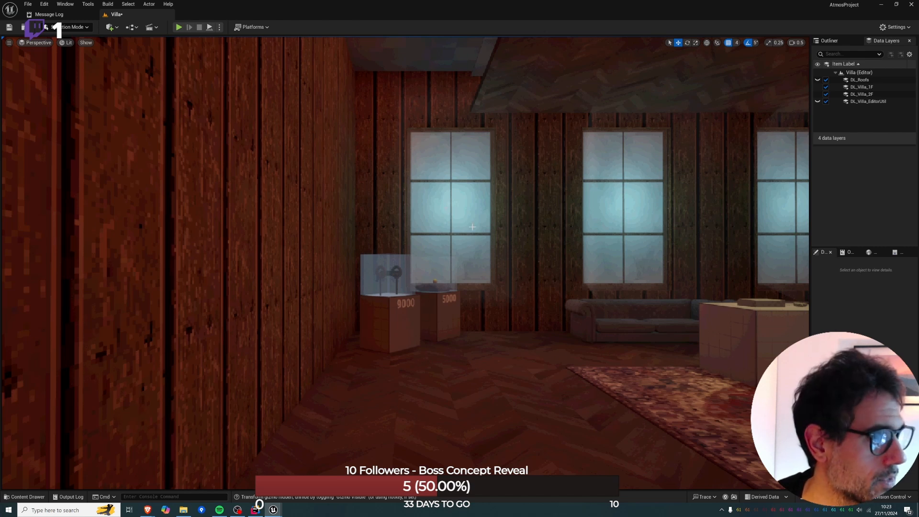
Reselect both displays and compare the ground-floor corner with the doorway box space directly above it.
{"action": "left_click", "coordinate": [439, 269]}
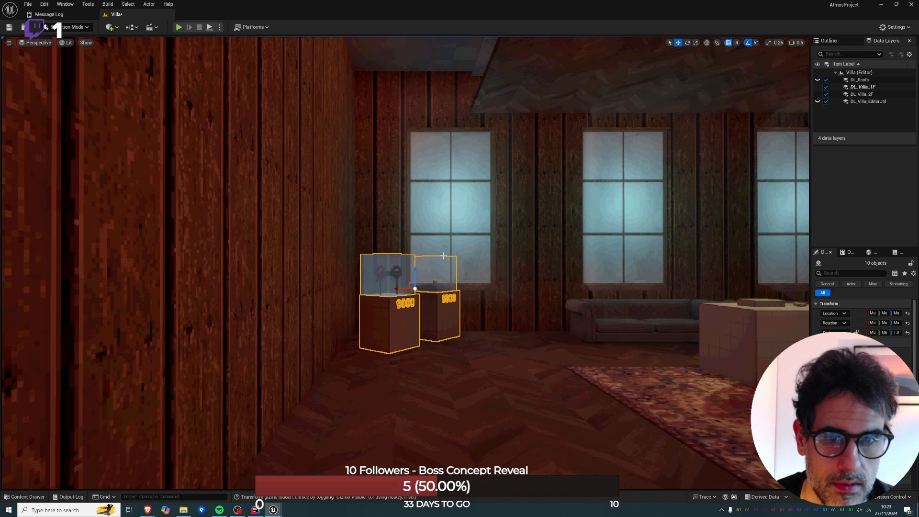
{"action": "key", "text": "e"}
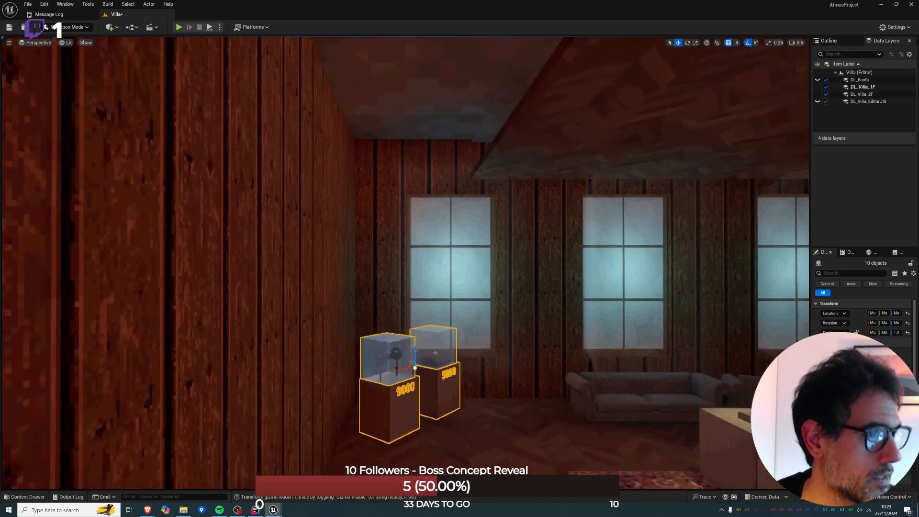
{"action": "key", "text": "q"}
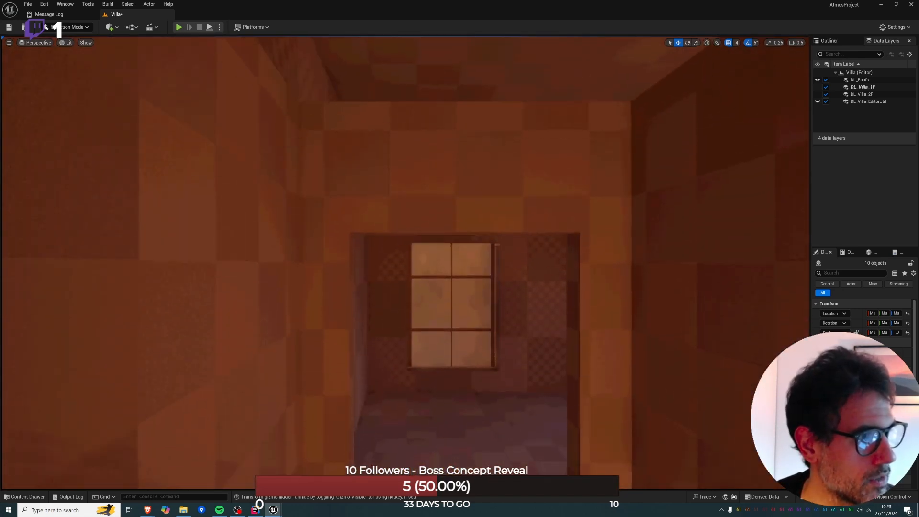
{"action": "key", "text": "q"}
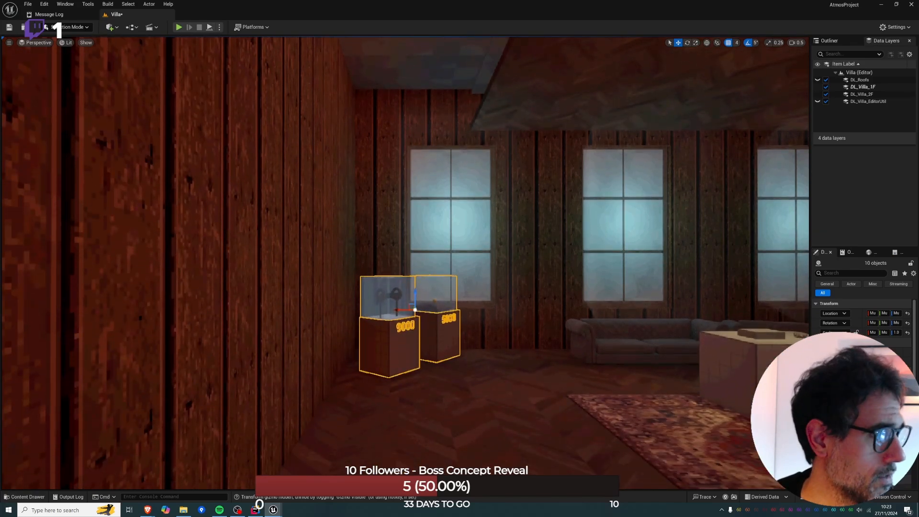
{"action": "key", "text": "e"}
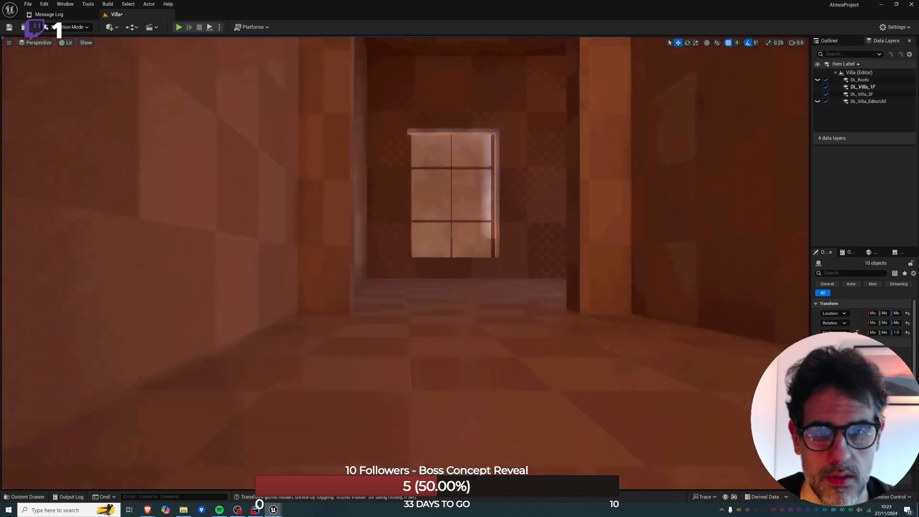
Return to the second-floor room and select the Boolean doorway box in the corner, viewing it from the front.
{"action": "right_click_drag", "start_coordinate": [406, 263], "coordinate": [673, 286]}
{"action": "key", "text": "d"}
{"action": "left_click", "coordinate": [441, 230]}
{"action": "key", "text": "d"}
{"action": "mouse_move", "coordinate": [440, 230]}
{"action": "right_mouse_down"}
{"action": "mouse_move", "coordinate": [354, 229]}
{"action": "mouse_move", "coordinate": [426, 230]}
{"action": "right_mouse_up"}
{"action": "key", "text": "s"}
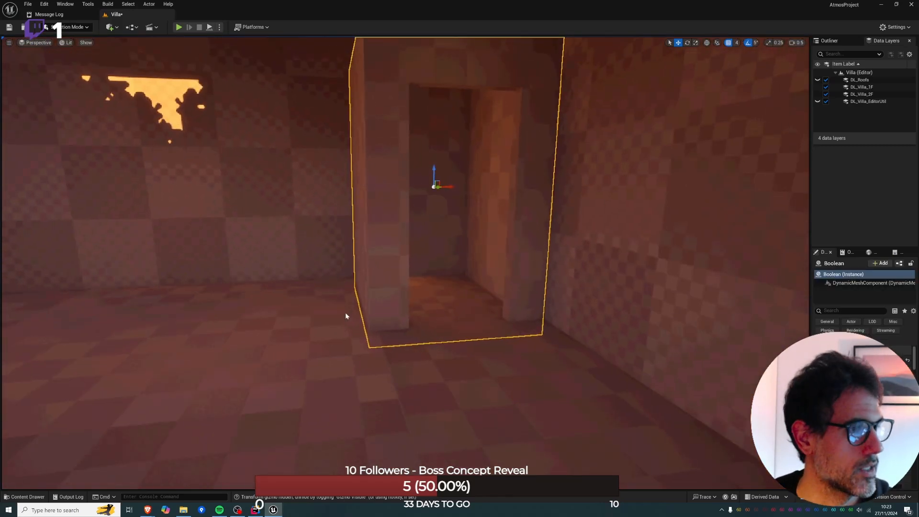
Search the project's assets for "sliding" and then "trigger_", and close the asset search.
{"action": "key", "text": "ctrl+p"}
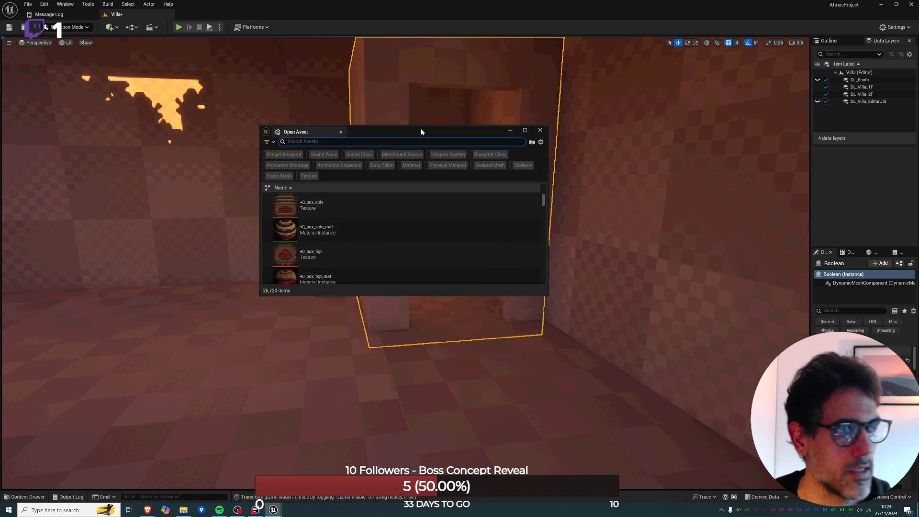
{"action": "type", "text": "sliding"}
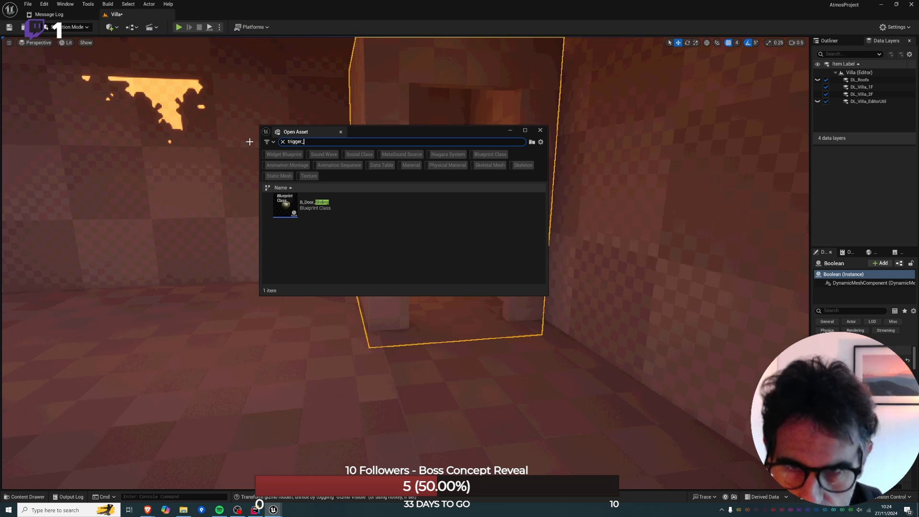
{"action": "key", "text": "Escape"}
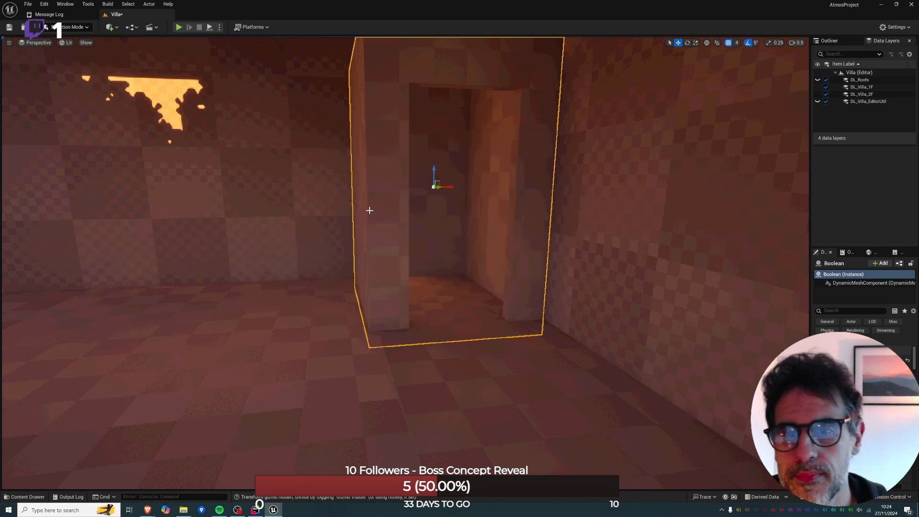
Find the barred gate in the arched doorway elsewhere in the villa, select it and reveal it in the Outliner.
{"action": "key", "text": "w"}
{"action": "scroll", "coordinate": [369, 209], "scroll_direction": "up", "scroll_amount": 5}
{"action": "right_click_drag", "start_coordinate": [369, 209], "coordinate": [393, 191]}
{"action": "key", "text": "w"}
{"action": "left_click", "coordinate": [450, 215]}
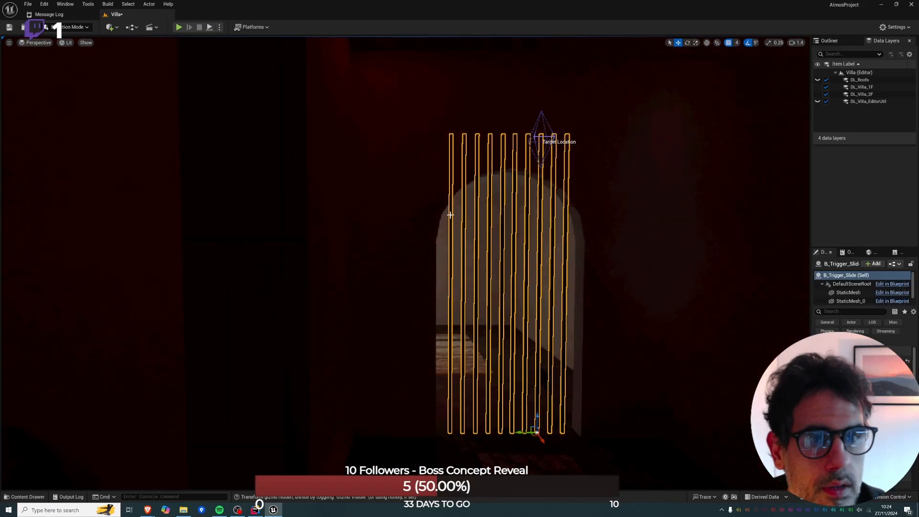
{"action": "left_click", "coordinate": [830, 42]}
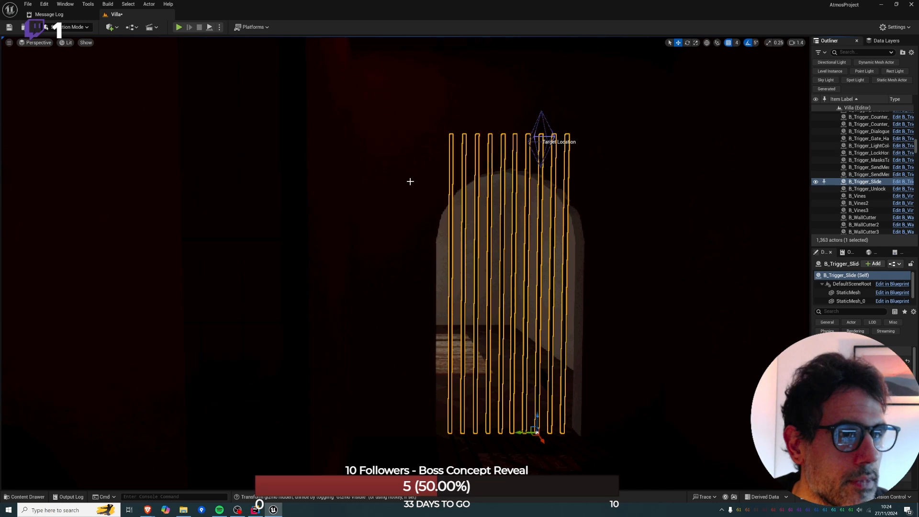
Return to the doorway box's room, search the assets for "eleva" and open the B_Elevator Blueprint.
{"action": "right_click_drag", "start_coordinate": [410, 181], "coordinate": [316, 175]}
{"action": "key", "text": "w"}
{"action": "right_click_drag", "start_coordinate": [404, 263], "coordinate": [644, 262]}
{"action": "mouse_move", "coordinate": [239, 180]}
{"action": "right_mouse_down"}
{"action": "mouse_move", "coordinate": [249, 182]}
{"action": "mouse_move", "coordinate": [225, 181]}
{"action": "mouse_move", "coordinate": [239, 180]}
{"action": "right_mouse_up"}
{"action": "key", "text": "ctrl+p"}
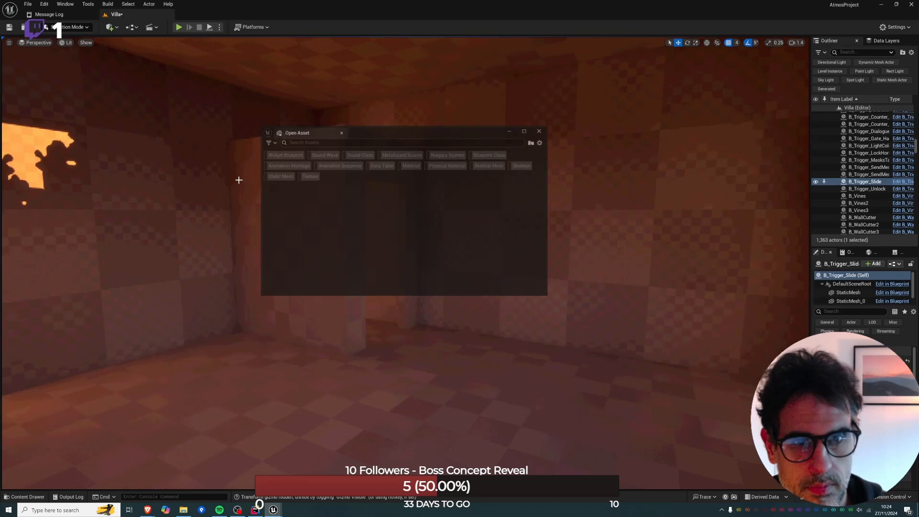
{"action": "type", "text": "eleva"}
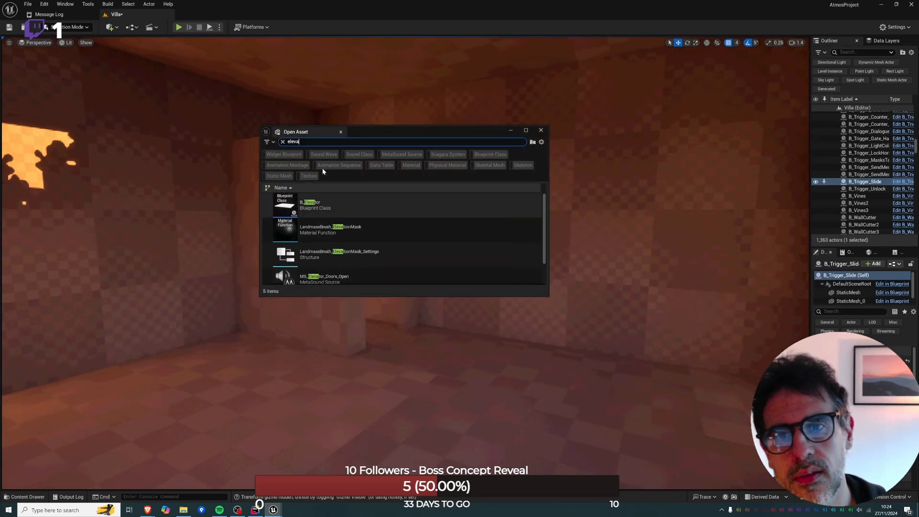
{"action": "right_click", "coordinate": [321, 209]}
{"action": "left_click", "coordinate": [364, 223]}
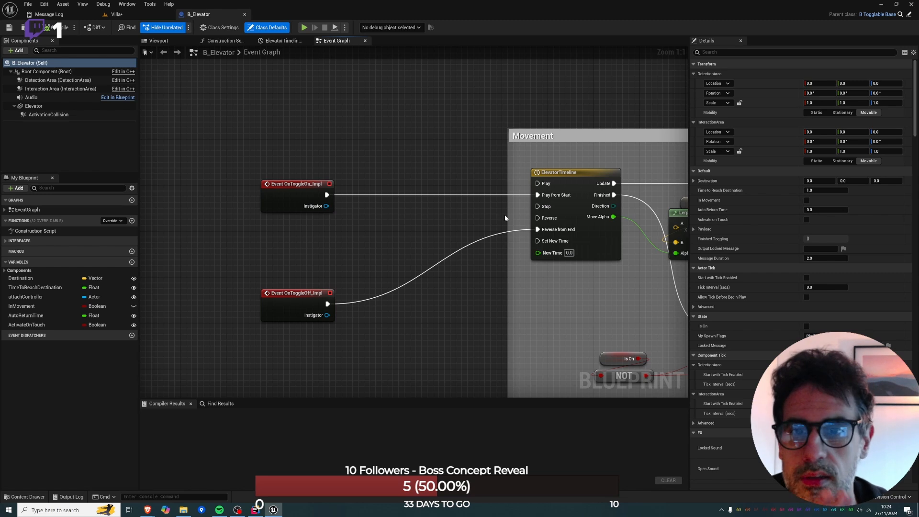
Examine B_Elevator's event graph, including the movement timeline, location interpolation and activate-on-touch overlap logic.
{"action": "right_click_drag", "start_coordinate": [505, 217], "coordinate": [312, 224]}
{"action": "right_click_drag", "start_coordinate": [531, 249], "coordinate": [402, 245]}
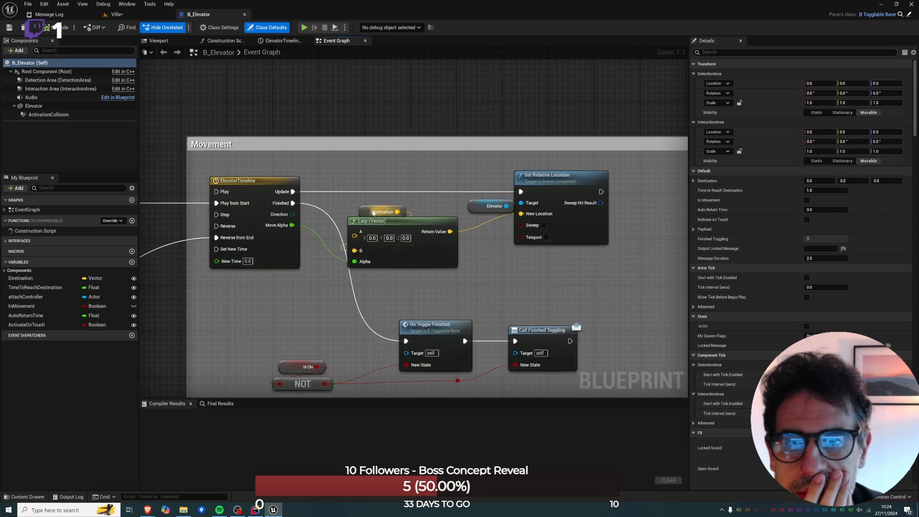
{"action": "right_click_drag", "start_coordinate": [474, 261], "coordinate": [514, 162]}
{"action": "right_click_drag", "start_coordinate": [562, 261], "coordinate": [533, 245]}
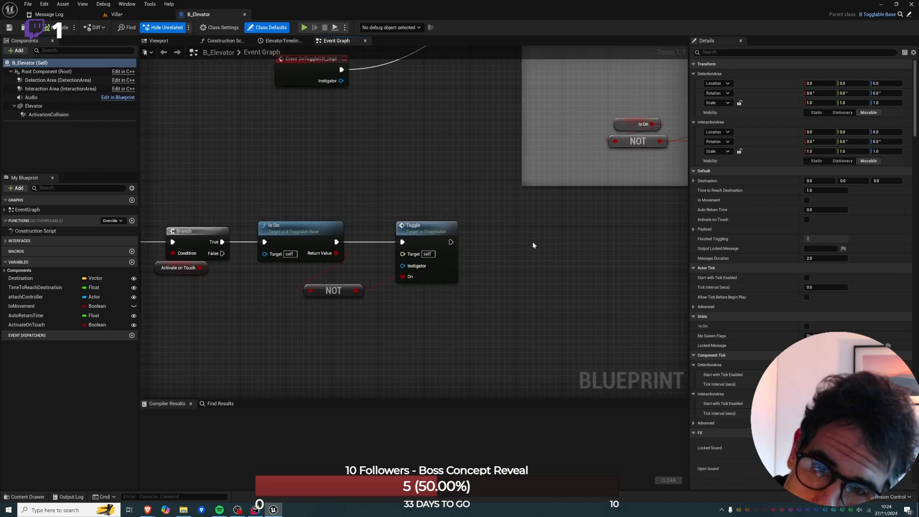
{"action": "right_click_drag", "start_coordinate": [451, 266], "coordinate": [576, 241]}
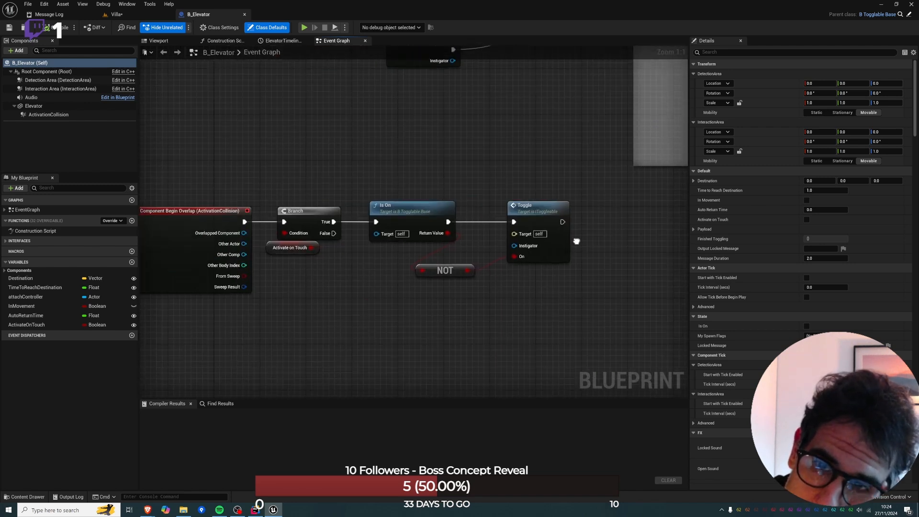
{"action": "left_click", "coordinate": [142, 14]}
{"action": "left_click", "coordinate": [205, 16]}
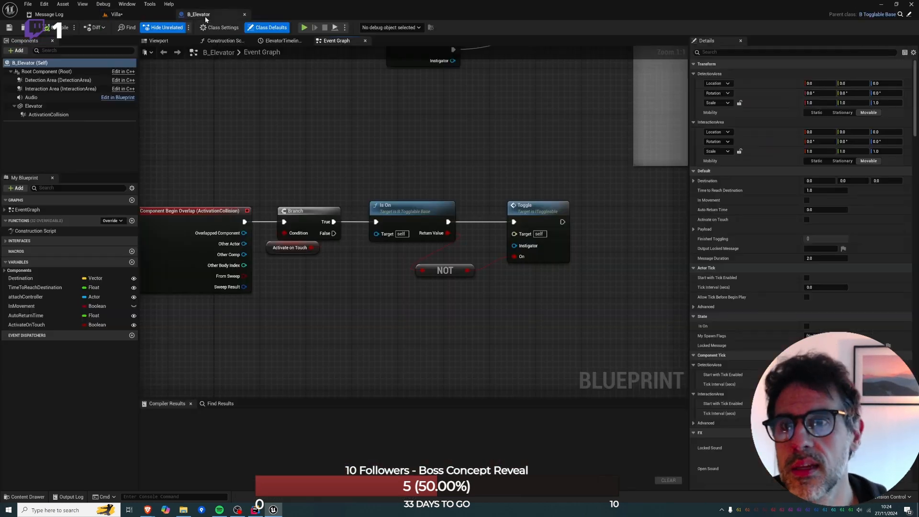
Locate B_Elevator in the project content and create a child Blueprint class from it named B_Elevator_Observatory.
{"action": "left_click", "coordinate": [22, 30]}
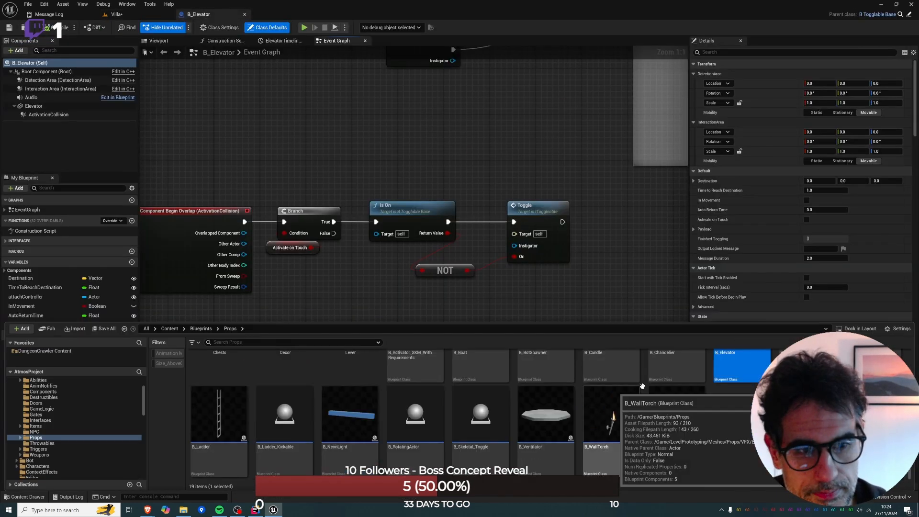
{"action": "right_click", "coordinate": [752, 363]}
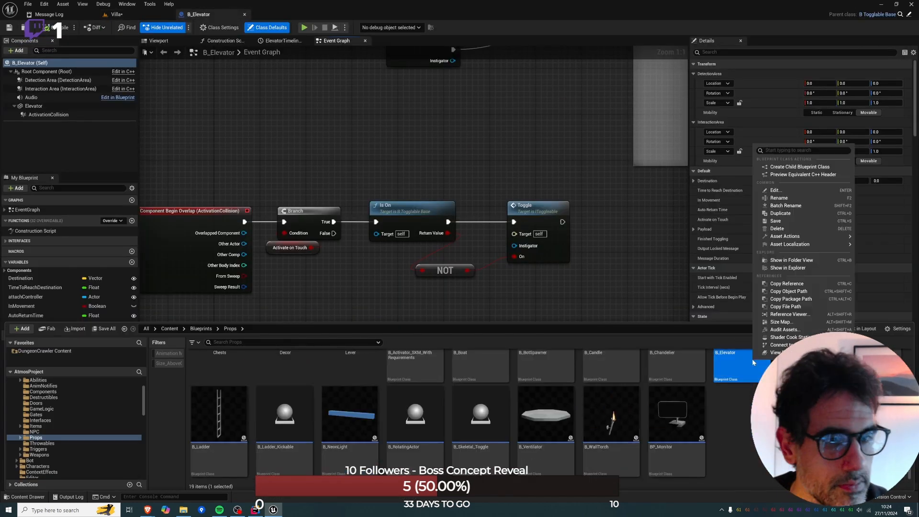
{"action": "left_click", "coordinate": [788, 166]}
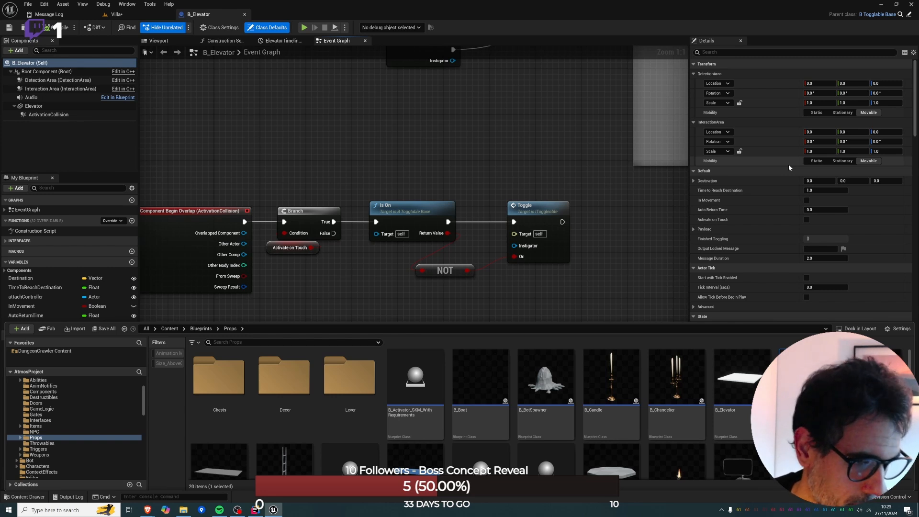
Move B_Elevator_Observatory to the DungeonCrawler Content folder and locate it there.
{"action": "left_click_drag", "start_coordinate": [794, 383], "coordinate": [68, 352]}
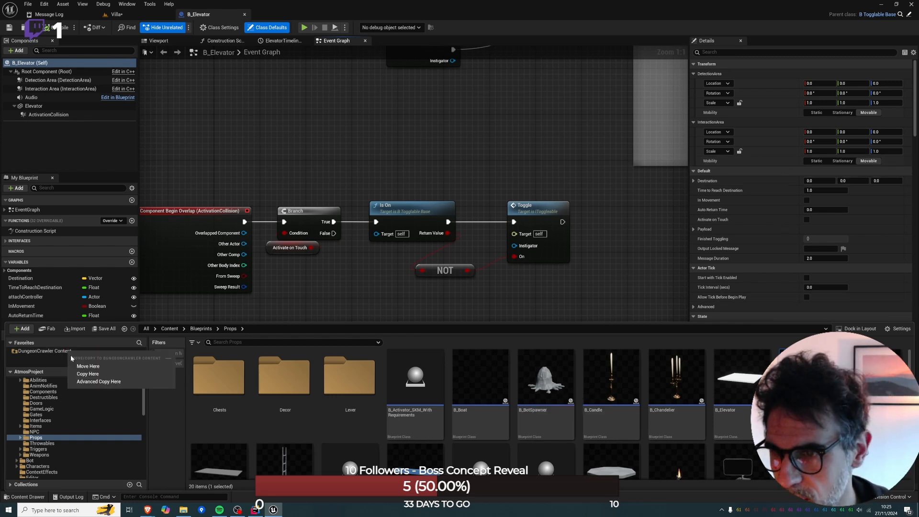
{"action": "left_click", "coordinate": [88, 366]}
{"action": "left_click", "coordinate": [69, 351]}
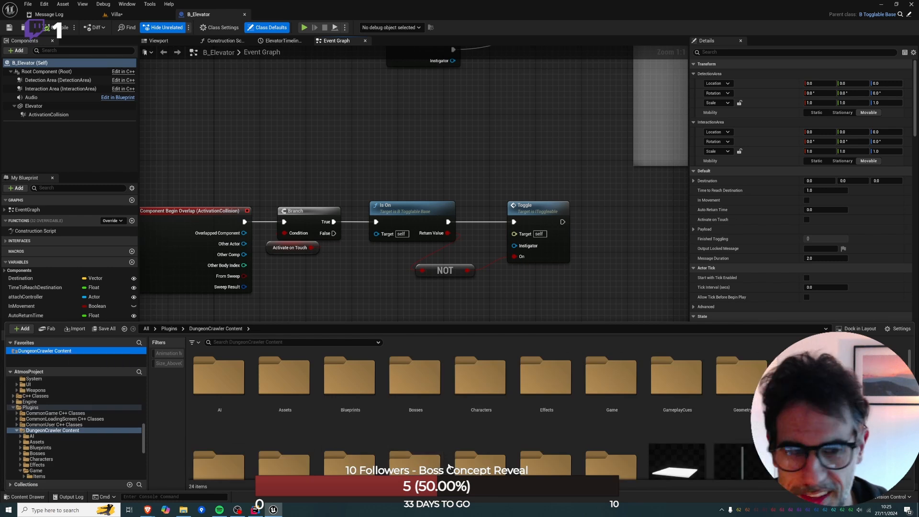
{"action": "scroll", "coordinate": [537, 448], "scroll_direction": "down", "scroll_amount": 2}
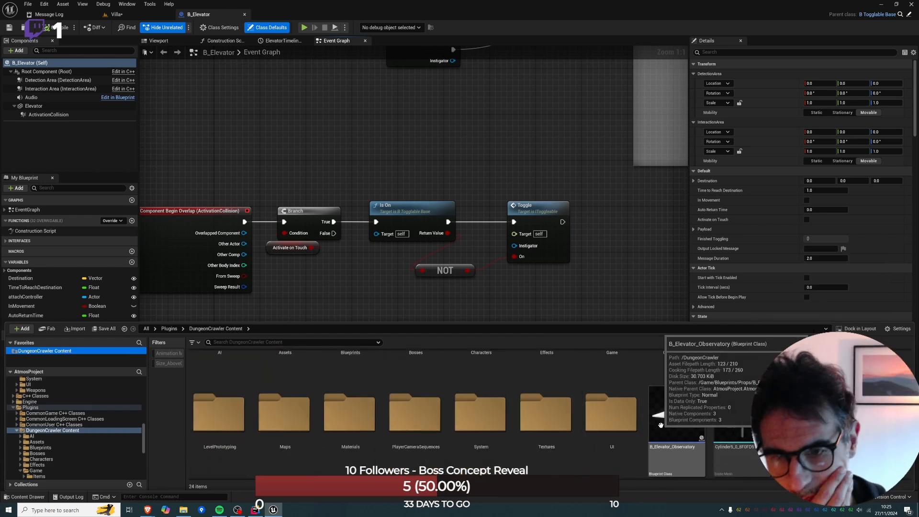
{"action": "scroll", "coordinate": [614, 395], "scroll_direction": "up", "scroll_amount": 1}
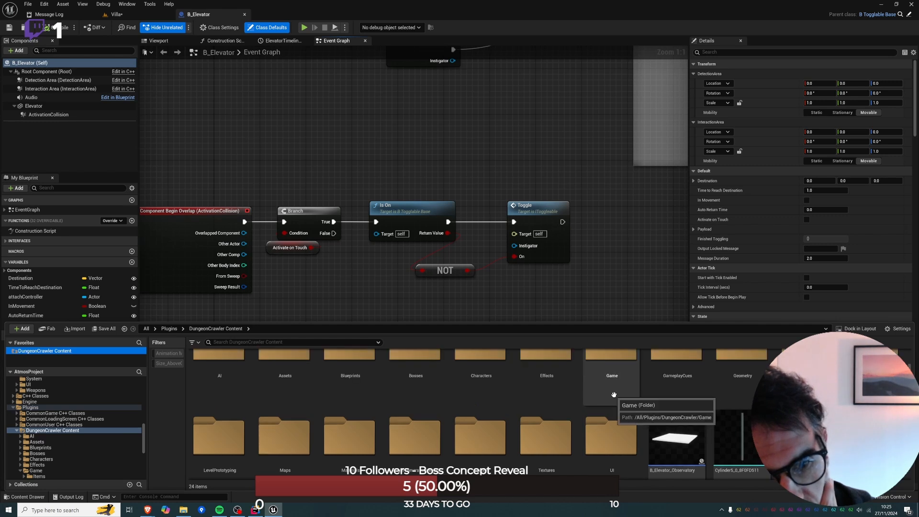
{"action": "scroll", "coordinate": [614, 395], "scroll_direction": "up", "scroll_amount": 1}
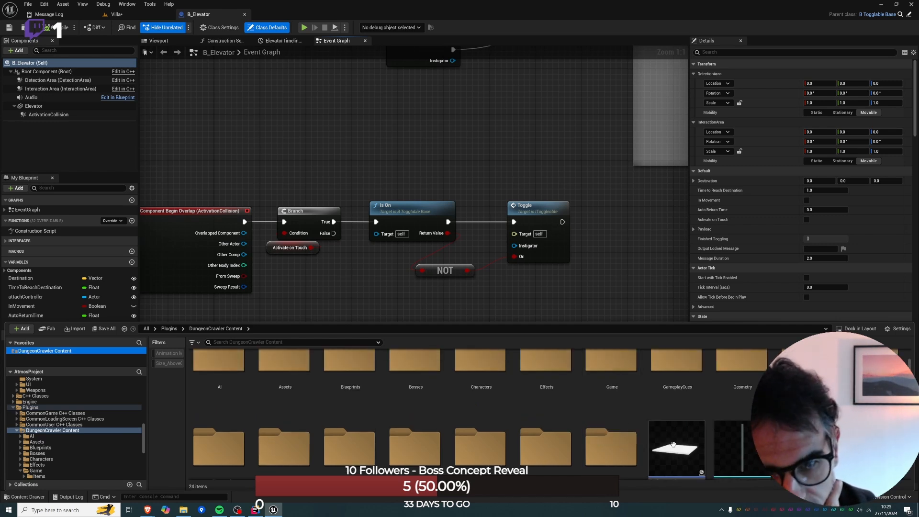
Move B_Elevator_Observatory into DungeonCrawler's Blueprints folder and look through that folder's contents.
{"action": "left_click_drag", "start_coordinate": [673, 445], "coordinate": [331, 368]}
{"action": "left_click", "coordinate": [353, 378]}
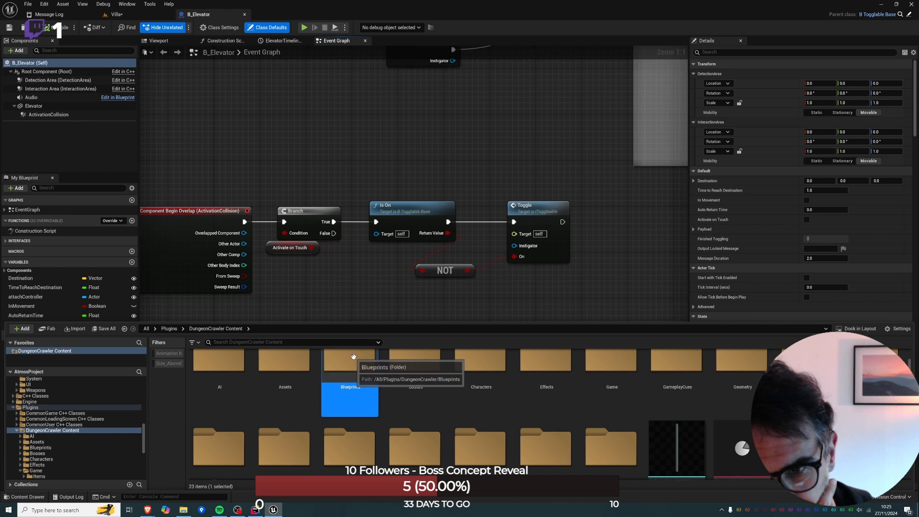
{"action": "double_click", "coordinate": [354, 356]}
{"action": "scroll", "coordinate": [342, 410], "scroll_direction": "down", "scroll_amount": 1}
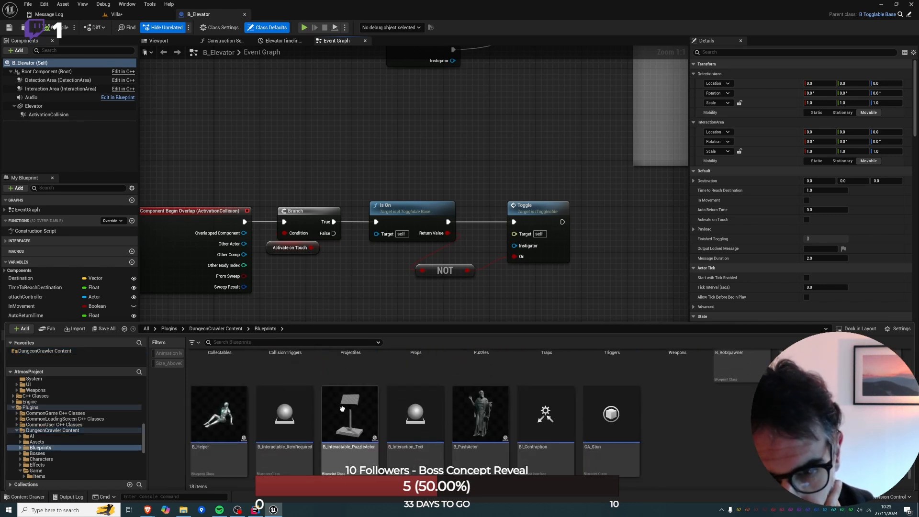
{"action": "scroll", "coordinate": [342, 409], "scroll_direction": "up", "scroll_amount": 1}
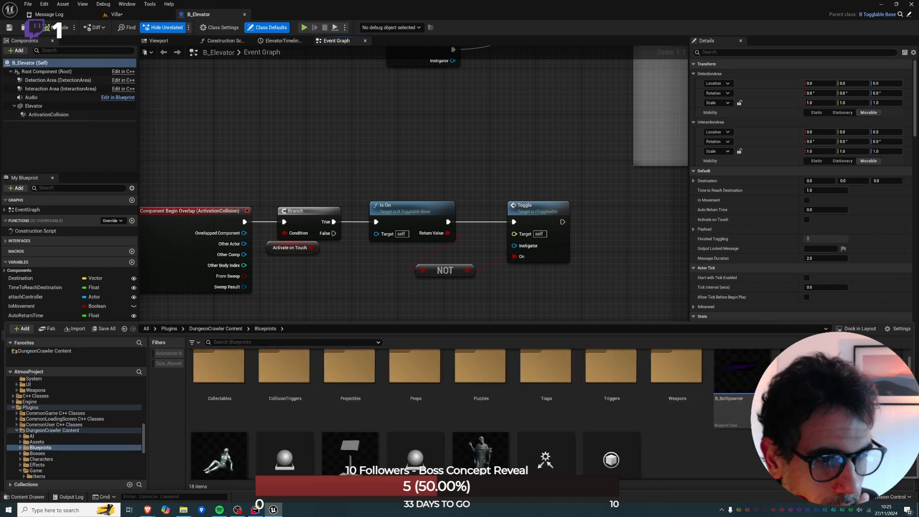
Move B_Elevator_Observatory into the Props subfolder and open it for editing.
{"action": "left_click_drag", "start_coordinate": [807, 378], "coordinate": [441, 390]}
{"action": "left_click", "coordinate": [429, 399]}
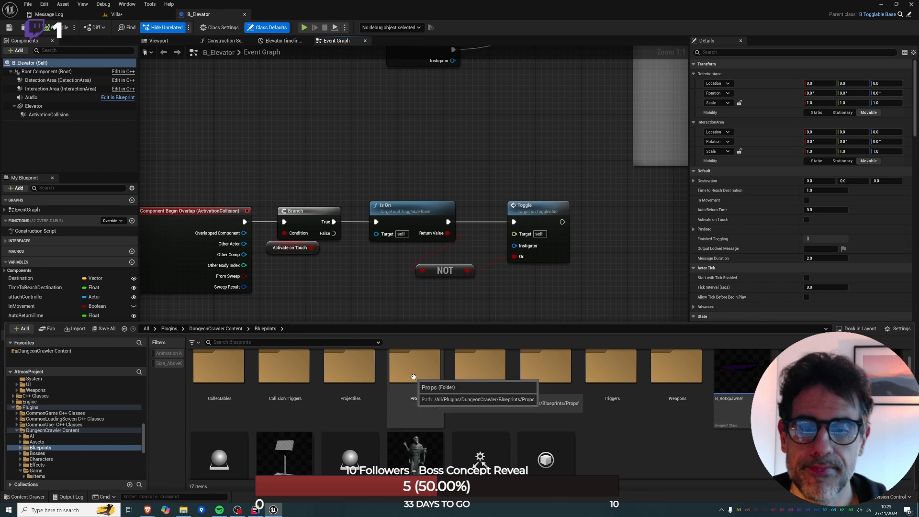
{"action": "double_click", "coordinate": [413, 376]}
{"action": "double_click", "coordinate": [469, 383]}
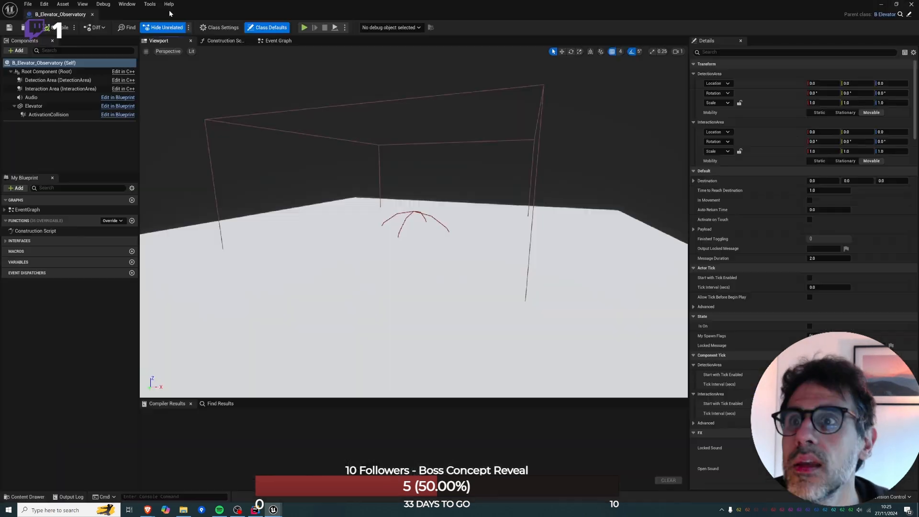
Select the Elevator component inside B_Elevator_Observatory and inspect its transform, mesh and material properties.
{"action": "left_click_drag", "start_coordinate": [72, 15], "coordinate": [209, 17]}
{"action": "left_click", "coordinate": [191, 14]}
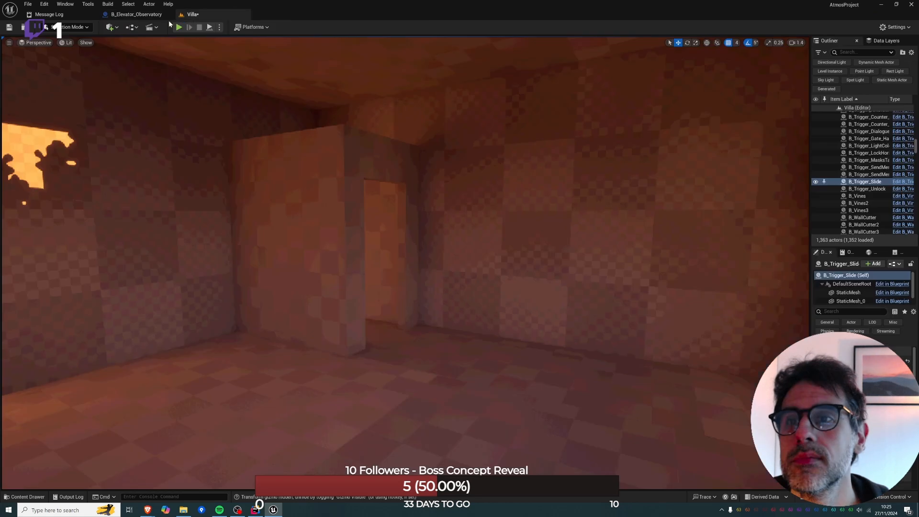
{"action": "left_click", "coordinate": [186, 14]}
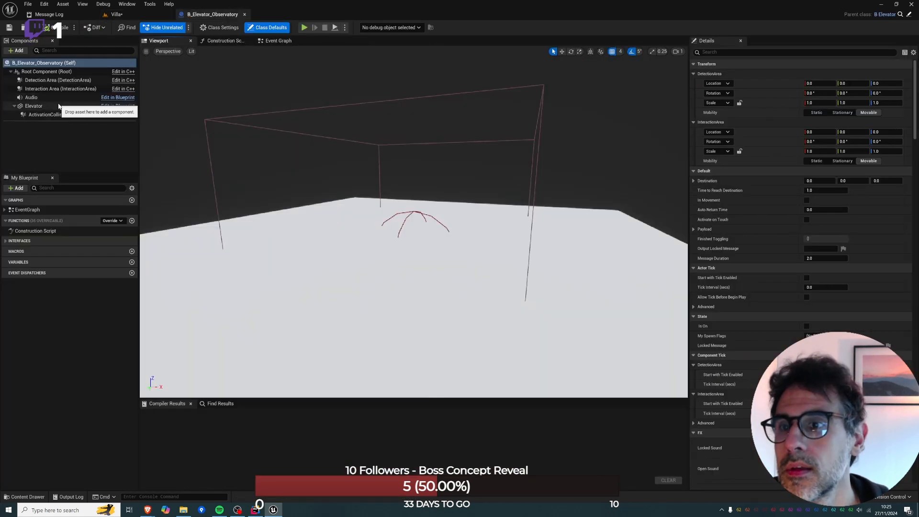
{"action": "left_click", "coordinate": [77, 106]}
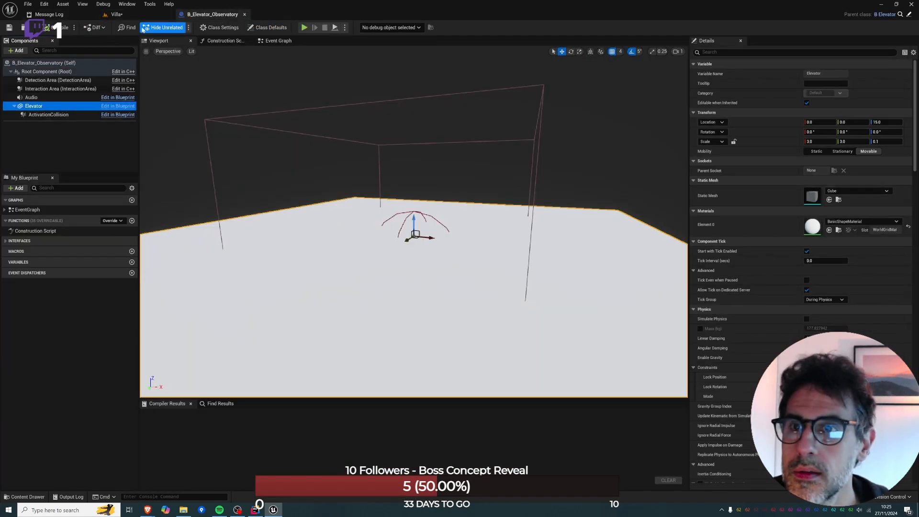
Back in the Villa level, hide the ceiling above the doorway box, select the box and switch to Modeling mode.
{"action": "left_click", "coordinate": [115, 14]}
{"action": "left_click", "coordinate": [322, 216]}
{"action": "right_click_drag", "start_coordinate": [390, 201], "coordinate": [350, 224]}
{"action": "key", "text": "w"}
{"action": "key", "text": "e"}
{"action": "right_click_drag", "start_coordinate": [358, 338], "coordinate": [382, 276]}
{"action": "key", "text": "e"}
{"action": "left_click", "coordinate": [383, 276]}
{"action": "key", "text": "h"}
{"action": "left_click", "coordinate": [380, 283]}
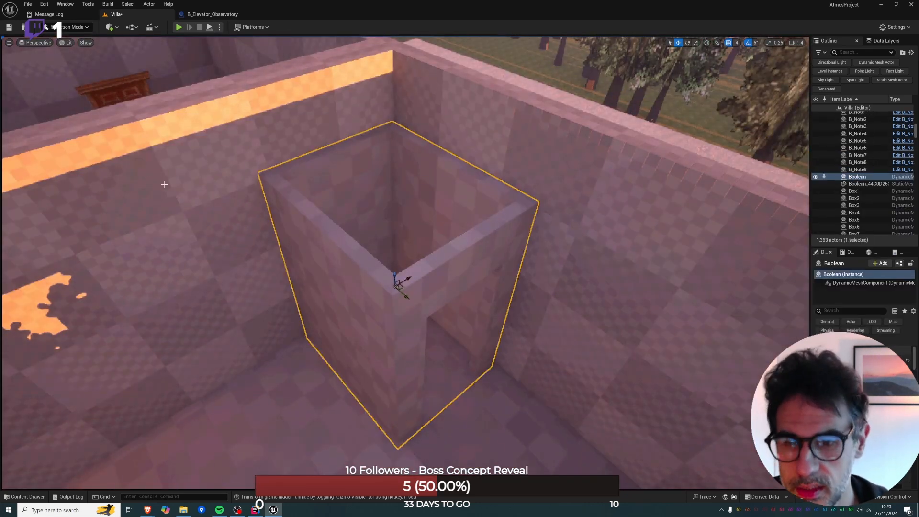
{"action": "key", "text": "shift+5"}
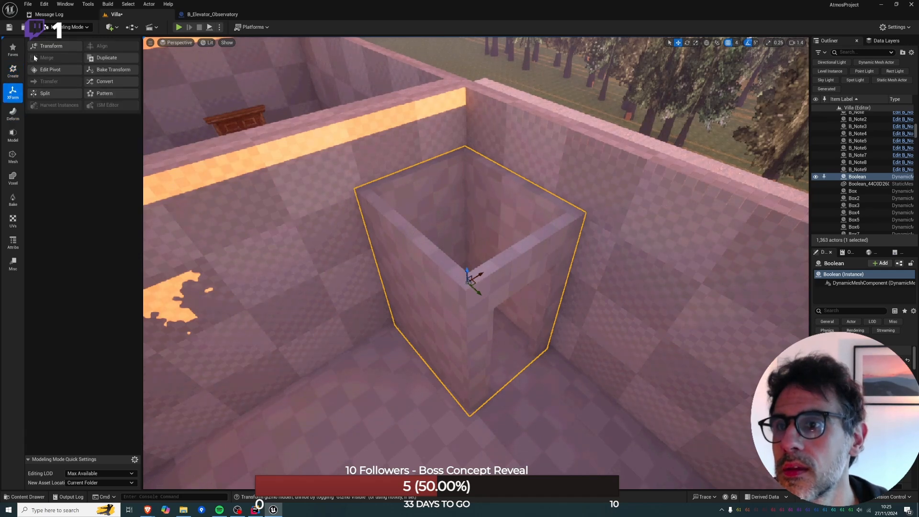
{"action": "left_click", "coordinate": [16, 141]}
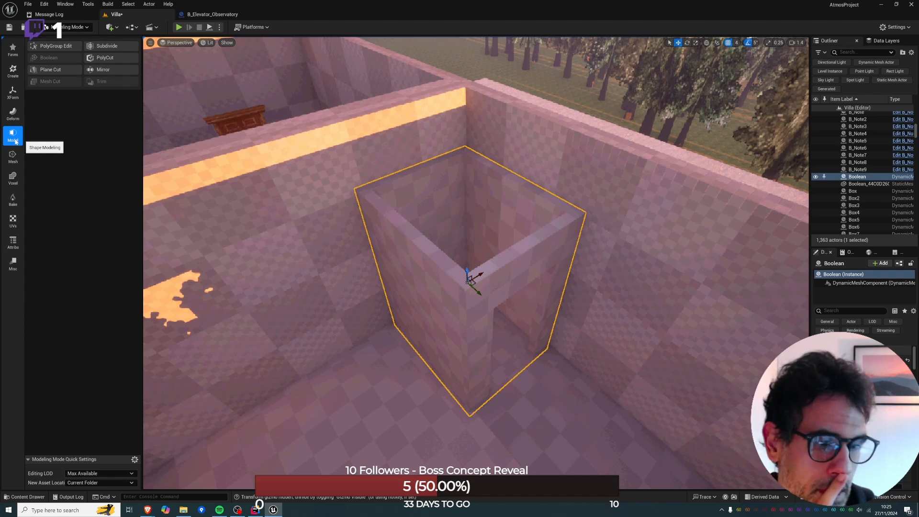
{"action": "left_click", "coordinate": [40, 46]}
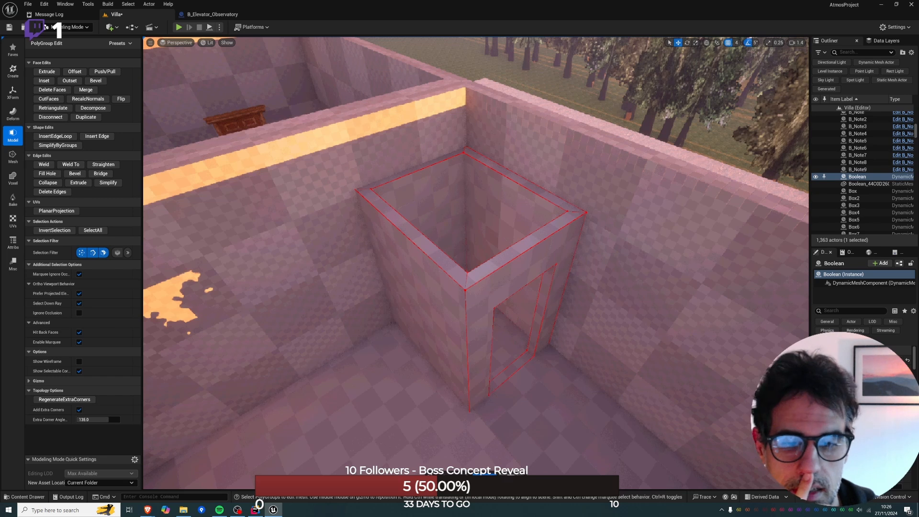
{"action": "left_click", "coordinate": [510, 479]}
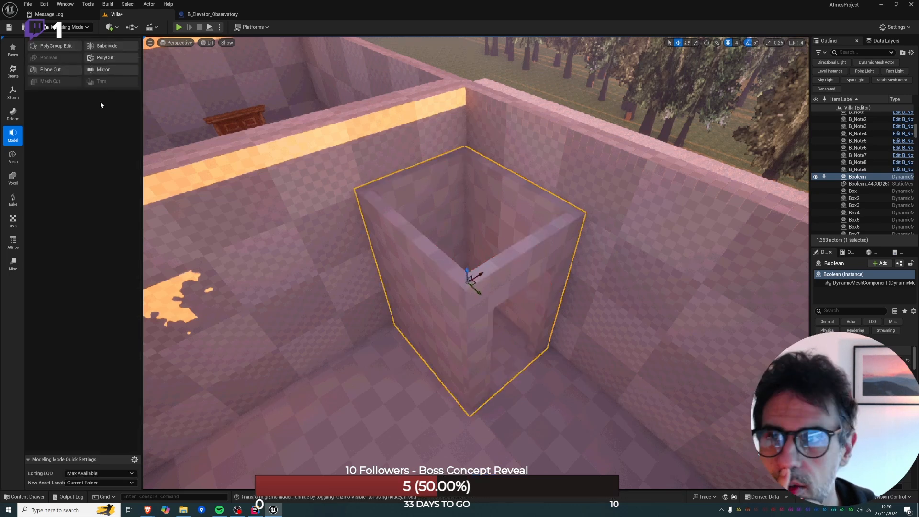
Place a new box on the doorway box's upper rim, 200 wide, 200 deep and 10 high.
{"action": "left_click", "coordinate": [13, 71]}
{"action": "left_click", "coordinate": [48, 46]}
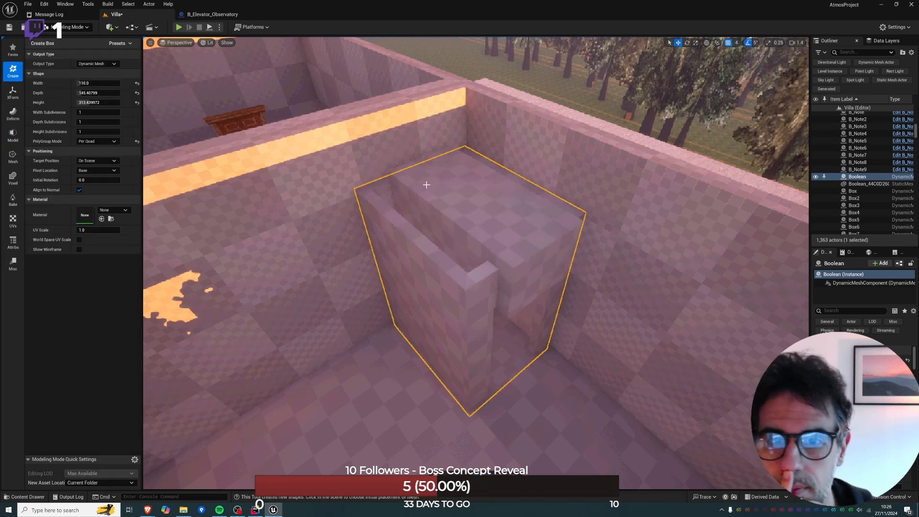
{"action": "left_click", "coordinate": [395, 181]}
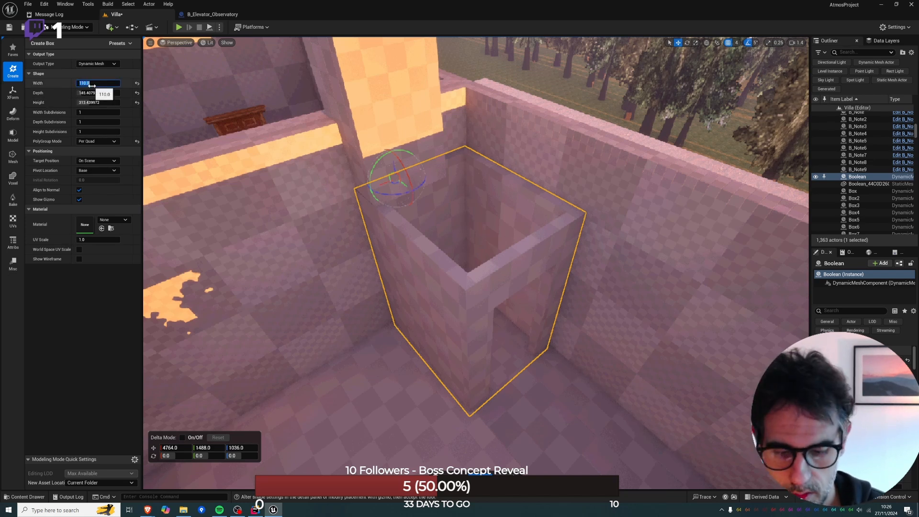
{"action": "type", "text": "200"}
{"action": "key", "text": "Tab"}
{"action": "type", "text": "200"}
{"action": "key", "text": "Tab"}
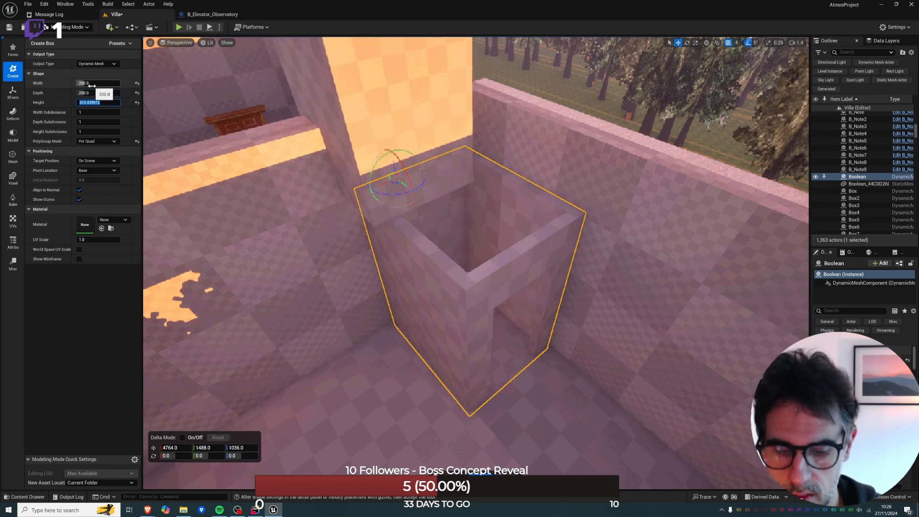
{"action": "type", "text": "10"}
{"action": "key", "text": "Return"}
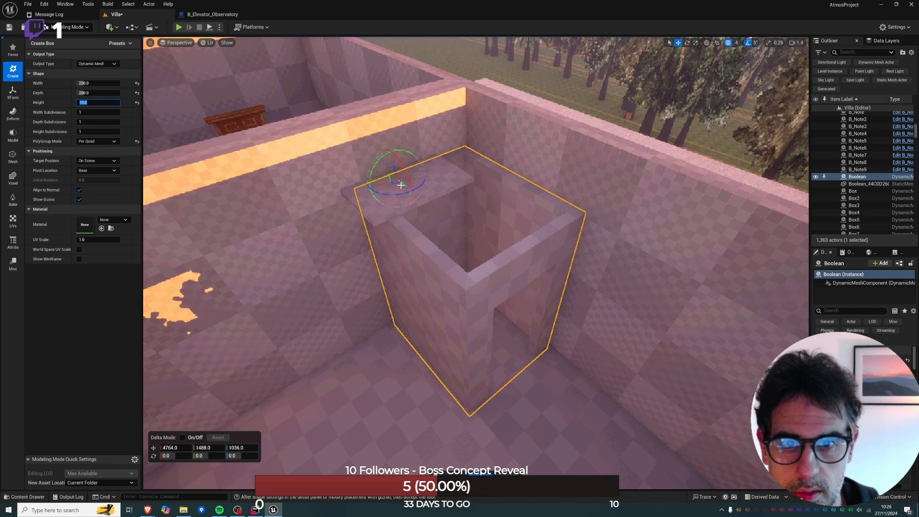
Move the new slab over the doorway box's opening, enlarge it to about 322 by 221, and accept it.
{"action": "left_click_drag", "start_coordinate": [401, 185], "coordinate": [470, 203]}
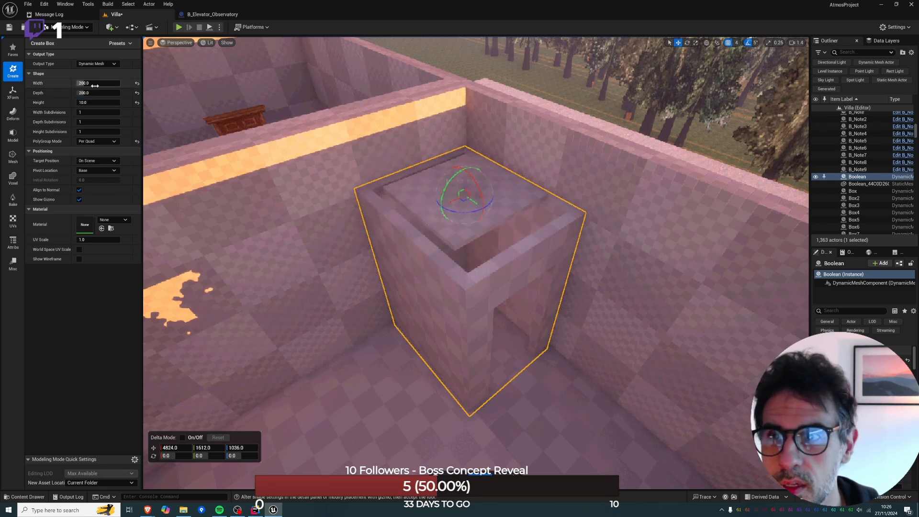
{"action": "mouse_move", "coordinate": [98, 83]}
{"action": "left_mouse_down"}
{"action": "mouse_move", "coordinate": [130, 83]}
{"action": "mouse_move", "coordinate": [91, 93]}
{"action": "left_mouse_up"}
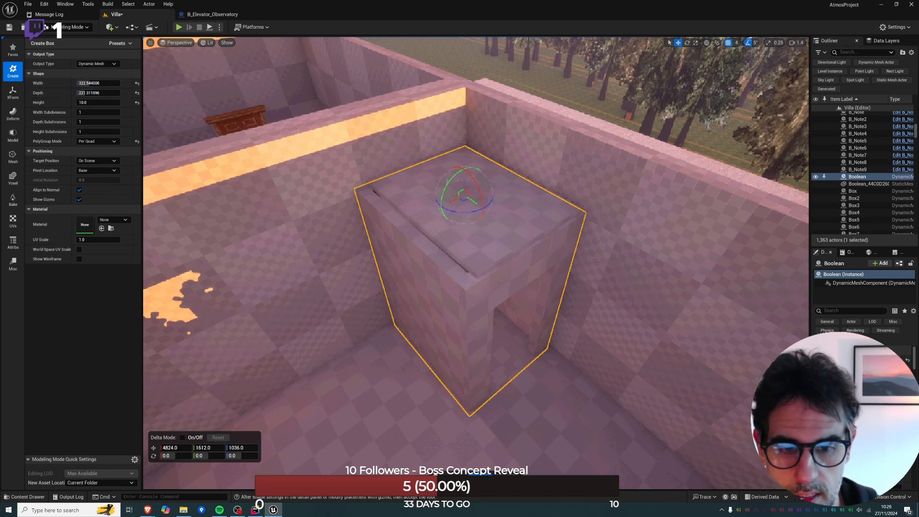
{"action": "key", "text": "Return"}
Start PolyGroup Edit on the slab and, in the top view, pull its back edge in to the doorway box's outline.
{"action": "right_click_drag", "start_coordinate": [480, 190], "coordinate": [468, 190]}
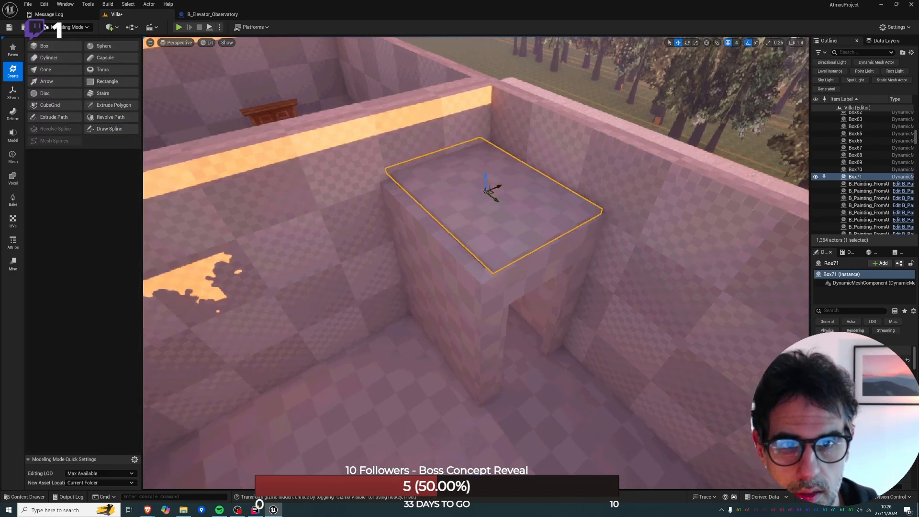
{"action": "left_click_drag", "start_coordinate": [491, 190], "coordinate": [486, 187]}
{"action": "mouse_move", "coordinate": [486, 187]}
{"action": "right_mouse_down"}
{"action": "mouse_move", "coordinate": [514, 199]}
{"action": "mouse_move", "coordinate": [502, 189]}
{"action": "right_mouse_up"}
{"action": "key", "text": "w"}
{"action": "key", "text": "s"}
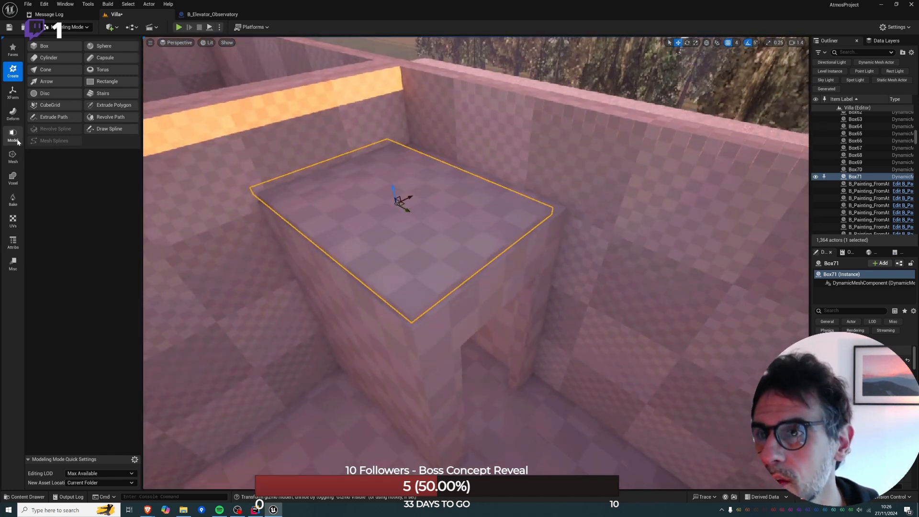
{"action": "left_click", "coordinate": [12, 135]}
{"action": "left_click", "coordinate": [53, 48]}
{"action": "left_click", "coordinate": [340, 189]}
{"action": "key", "text": "alt+j"}
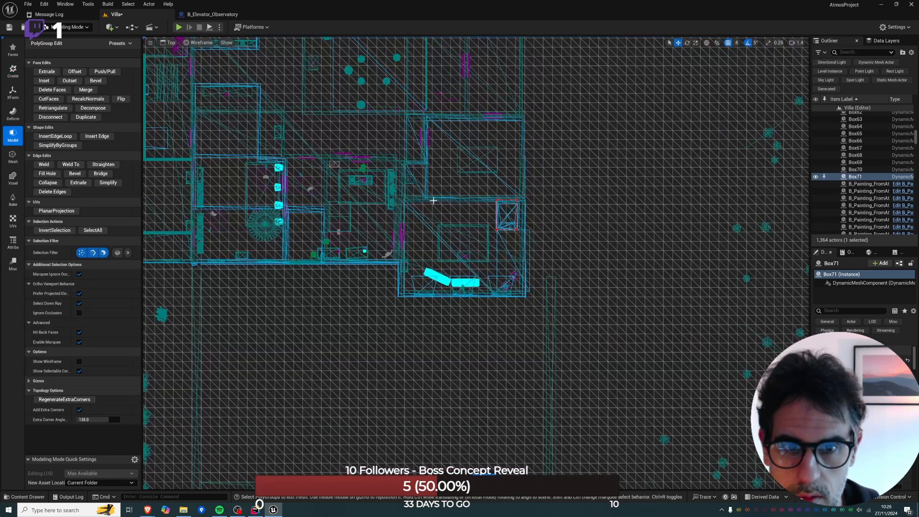
{"action": "right_click_drag", "start_coordinate": [500, 198], "coordinate": [417, 223]}
{"action": "scroll", "coordinate": [417, 224], "scroll_direction": "up", "scroll_amount": 7}
{"action": "left_click_drag", "start_coordinate": [396, 215], "coordinate": [505, 239]}
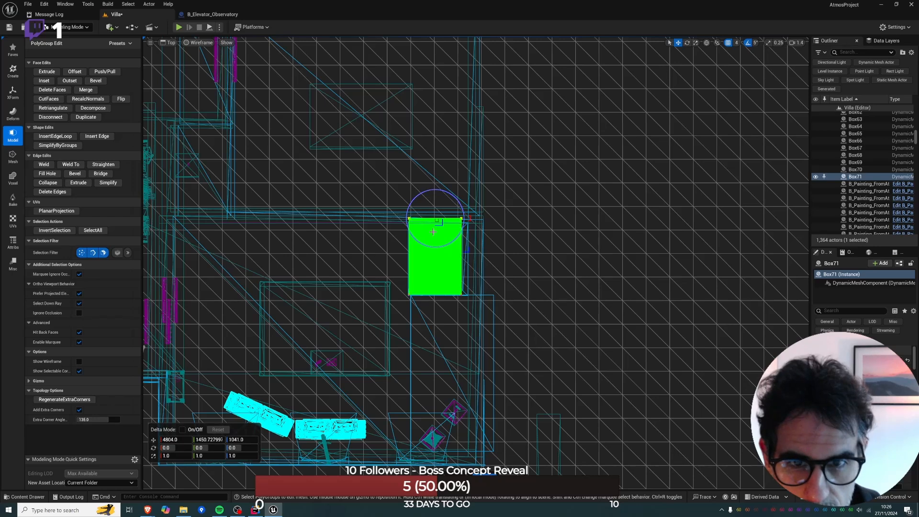
{"action": "left_click_drag", "start_coordinate": [435, 233], "coordinate": [435, 237]}
Align the slab's remaining edges with the doorway box's outline in the top view and accept the PolyGroup edit in perspective.
{"action": "left_click", "coordinate": [467, 276]}
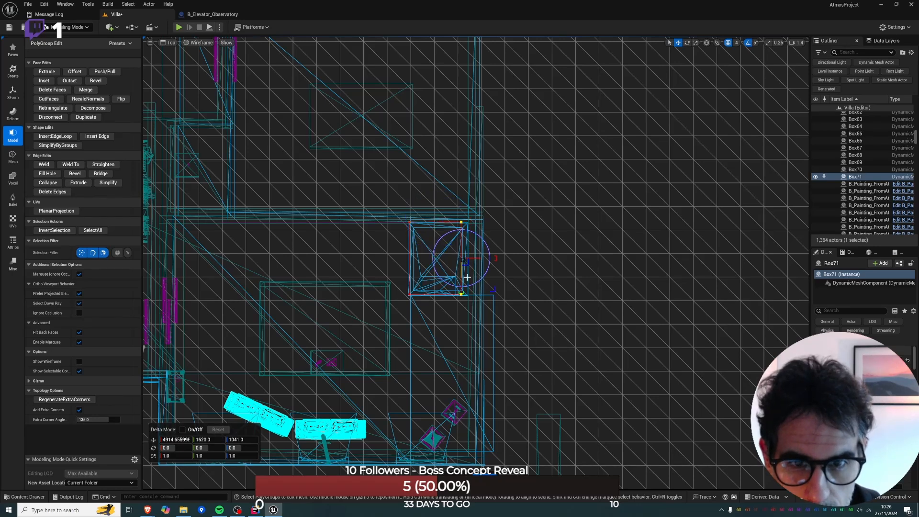
{"action": "left_click_drag", "start_coordinate": [475, 260], "coordinate": [481, 260]}
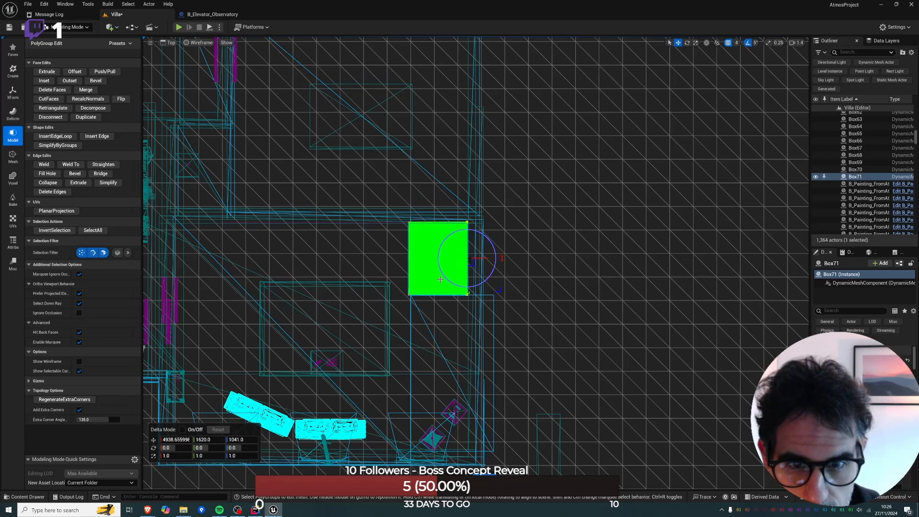
{"action": "left_click_drag", "start_coordinate": [401, 285], "coordinate": [470, 295]}
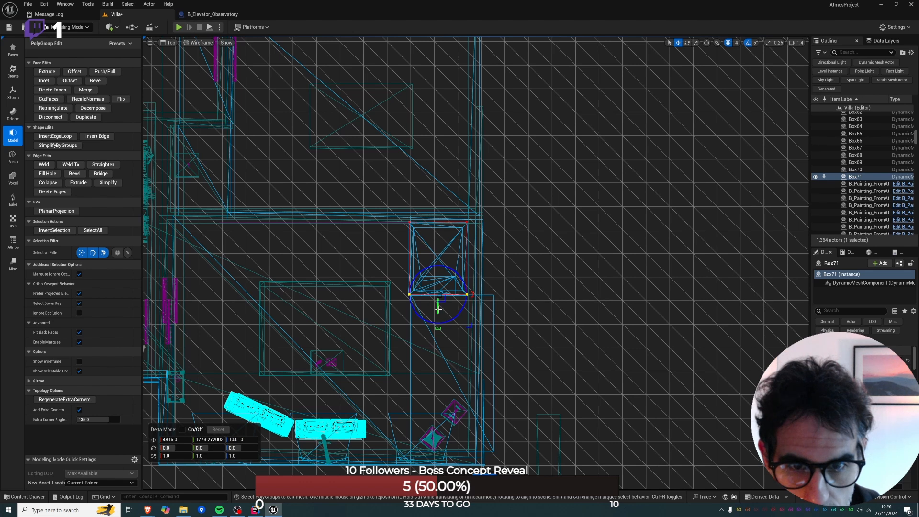
{"action": "left_click", "coordinate": [467, 241]}
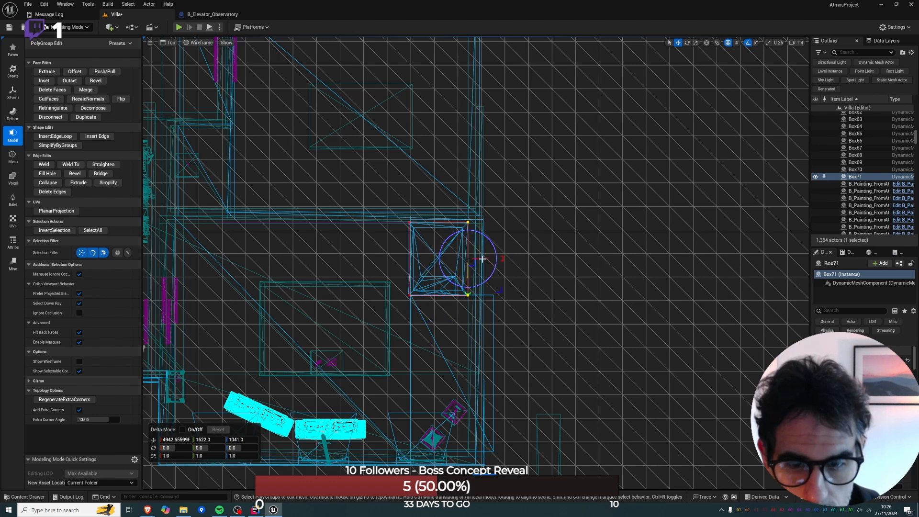
{"action": "key", "text": "alt+g"}
{"action": "right_click_drag", "start_coordinate": [451, 335], "coordinate": [431, 292]}
{"action": "left_click", "coordinate": [484, 465]}
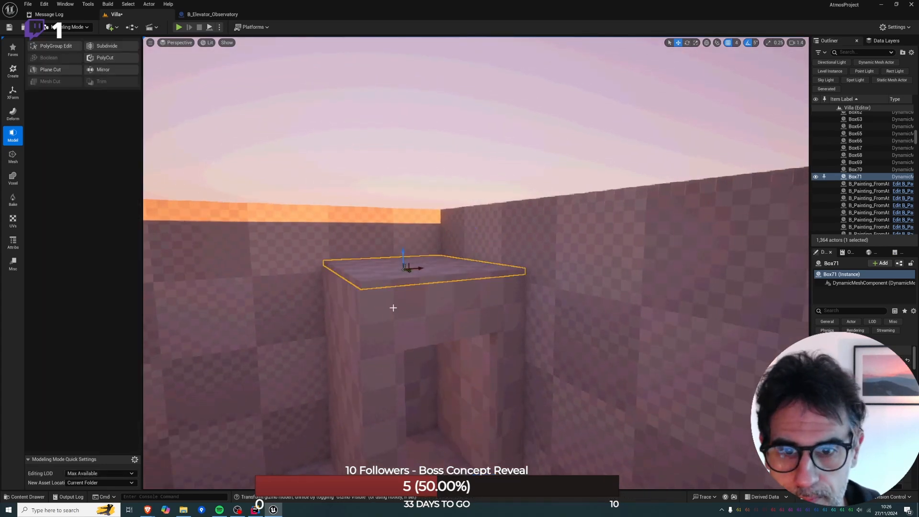
Merge the slab and the doorway box into one mesh with a Boolean Union.
{"action": "left_click", "coordinate": [409, 295], "text": "ctrl"}
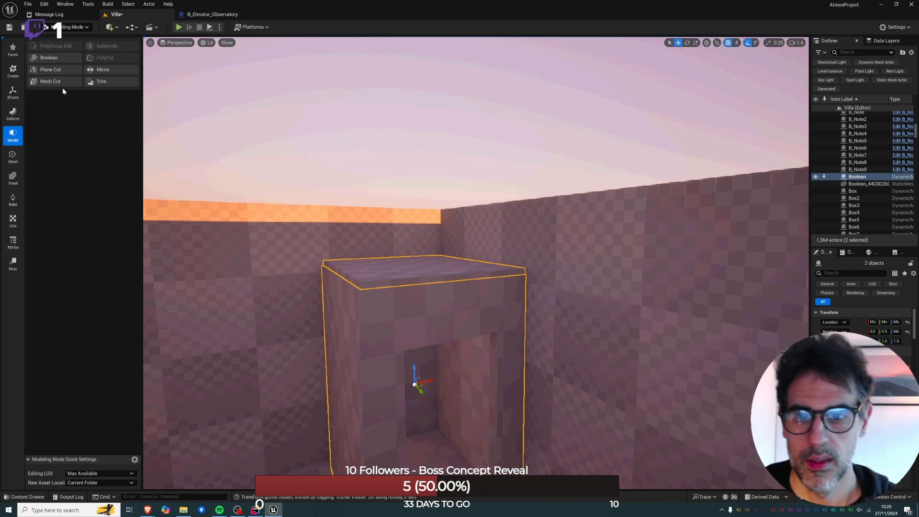
{"action": "left_click", "coordinate": [65, 58]}
{"action": "left_click", "coordinate": [100, 63]}
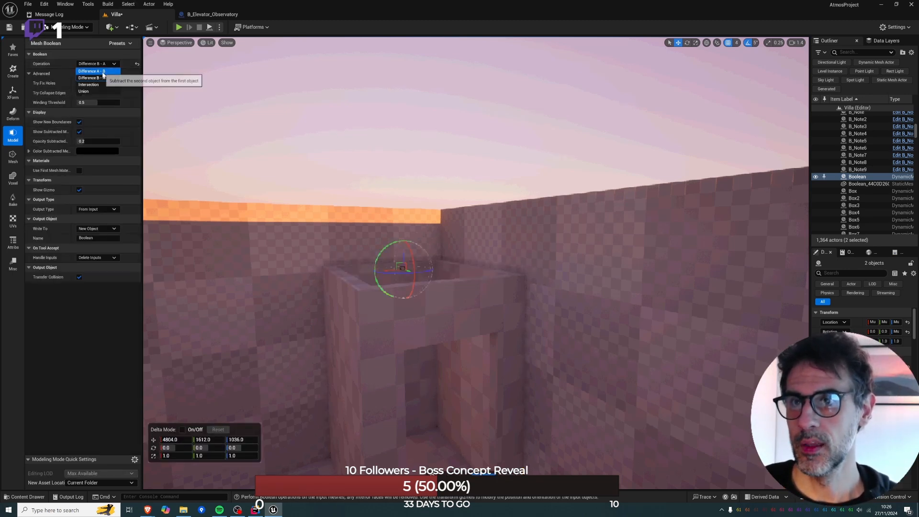
{"action": "left_click", "coordinate": [85, 91]}
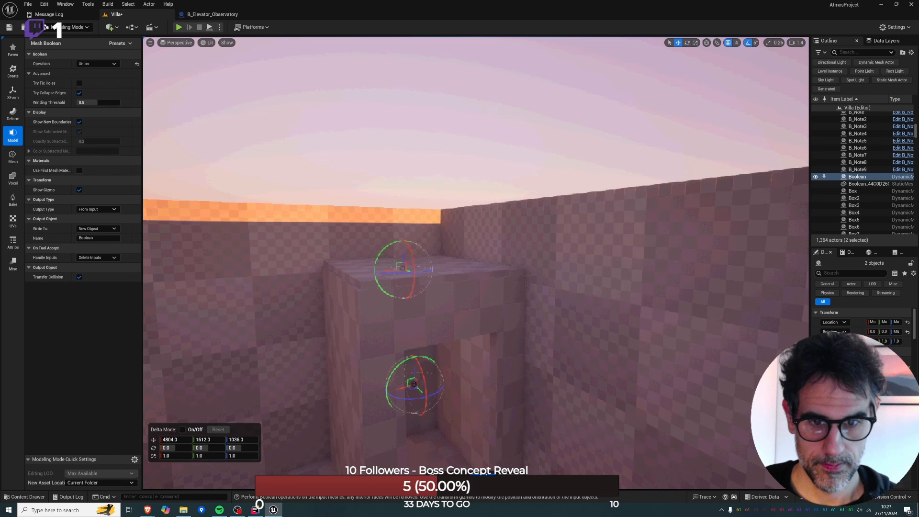
{"action": "key", "text": "Return"}
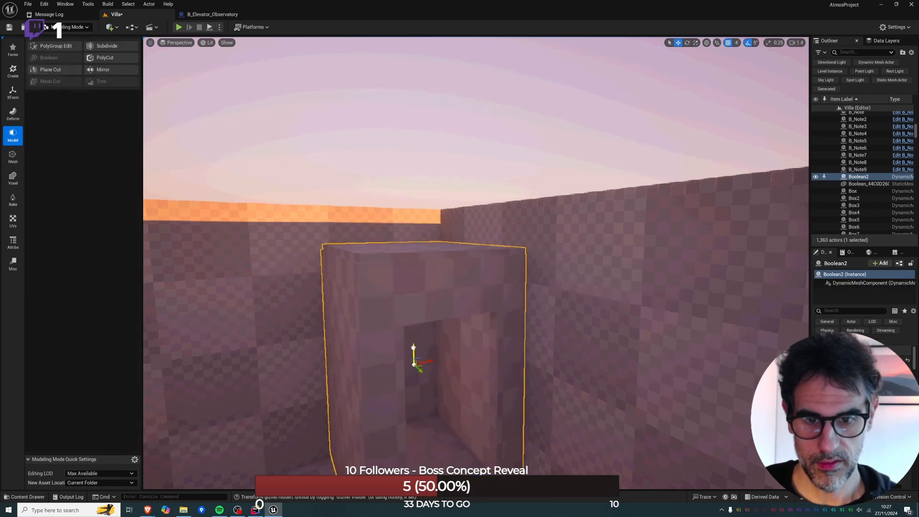
{"action": "left_click", "coordinate": [74, 28]}
{"action": "left_click", "coordinate": [82, 40]}
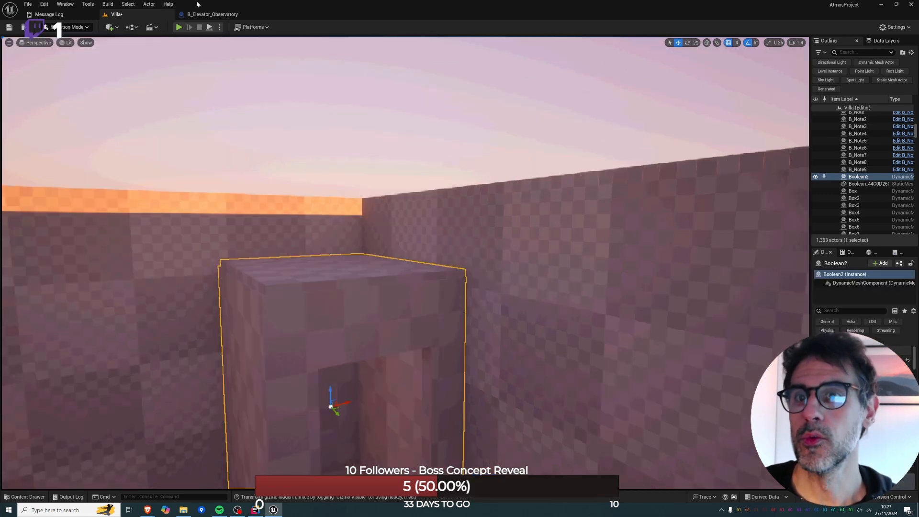
{"action": "left_click", "coordinate": [205, 14]}
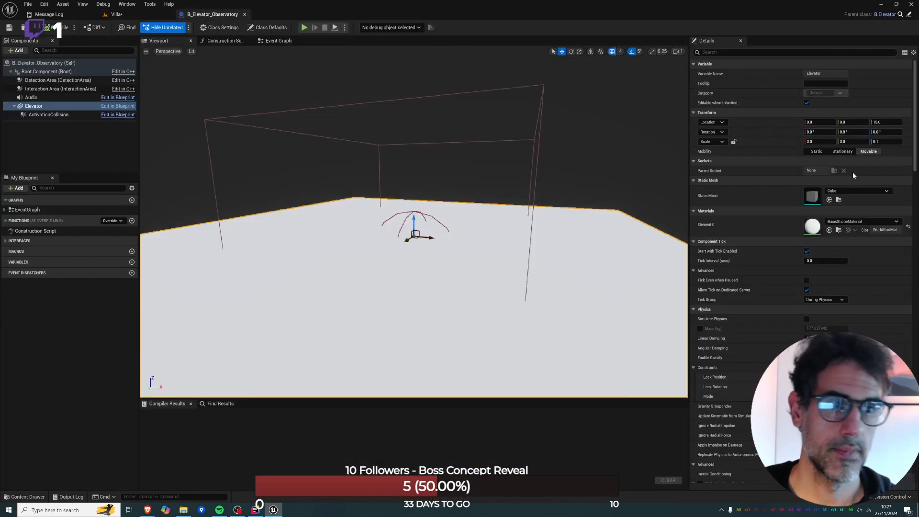
{"action": "left_click", "coordinate": [129, 15]}
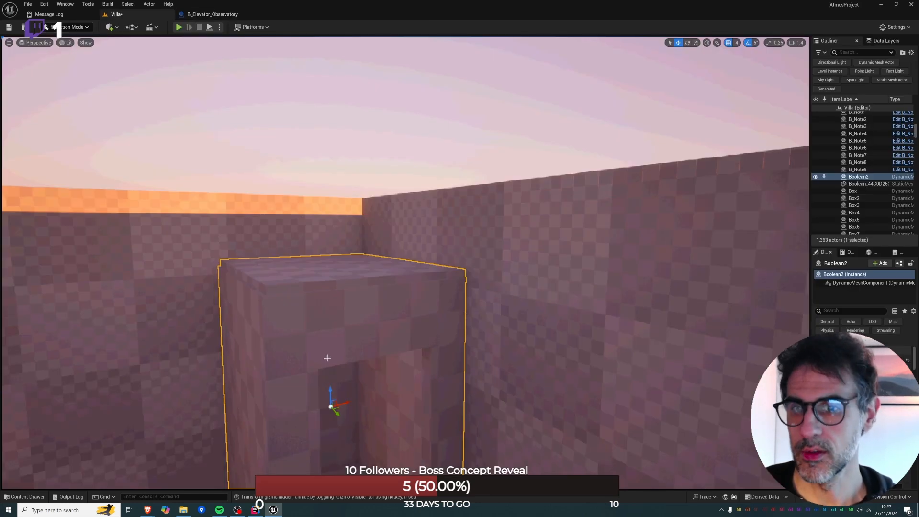
Start the Convert tool on the merged doorway box in Modeling mode with Static Mesh as the output type.
{"action": "key", "text": "shift+5"}
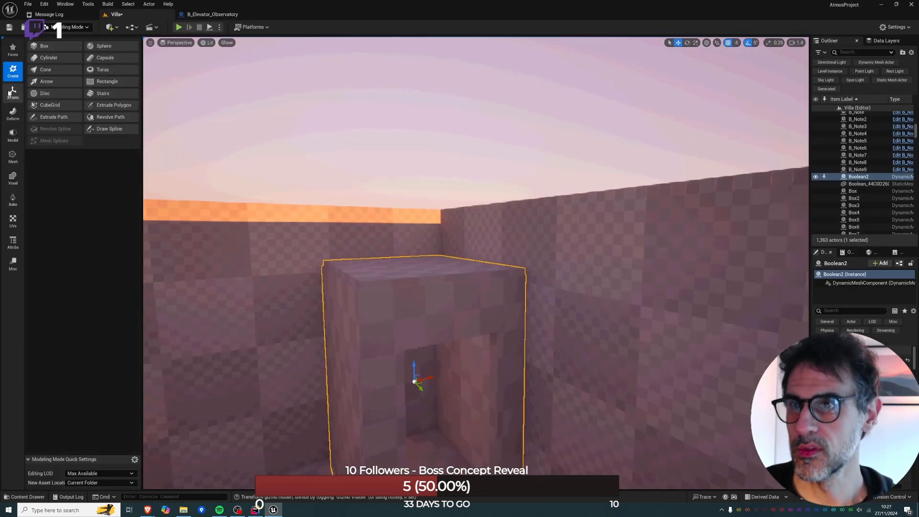
{"action": "left_click", "coordinate": [11, 92]}
{"action": "left_click", "coordinate": [113, 84]}
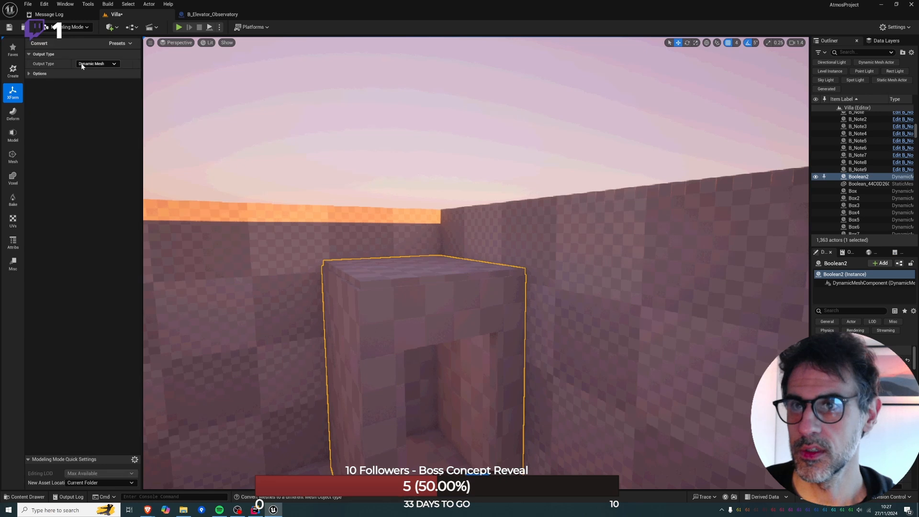
{"action": "left_click", "coordinate": [83, 64]}
{"action": "left_click", "coordinate": [95, 72]}
Make DungeonCrawler's Geometry/Props folder the current save location and accept the static mesh conversion.
{"action": "key", "text": "ctrl+space"}
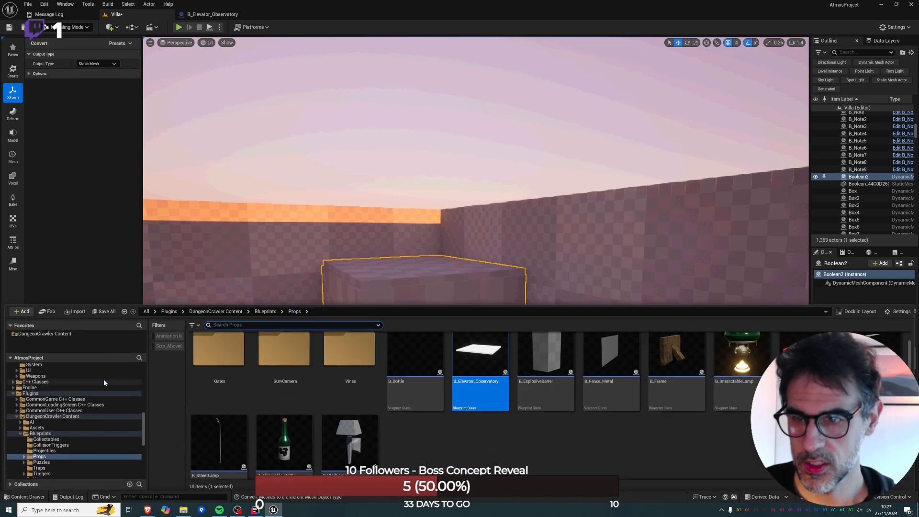
{"action": "left_click", "coordinate": [56, 334]}
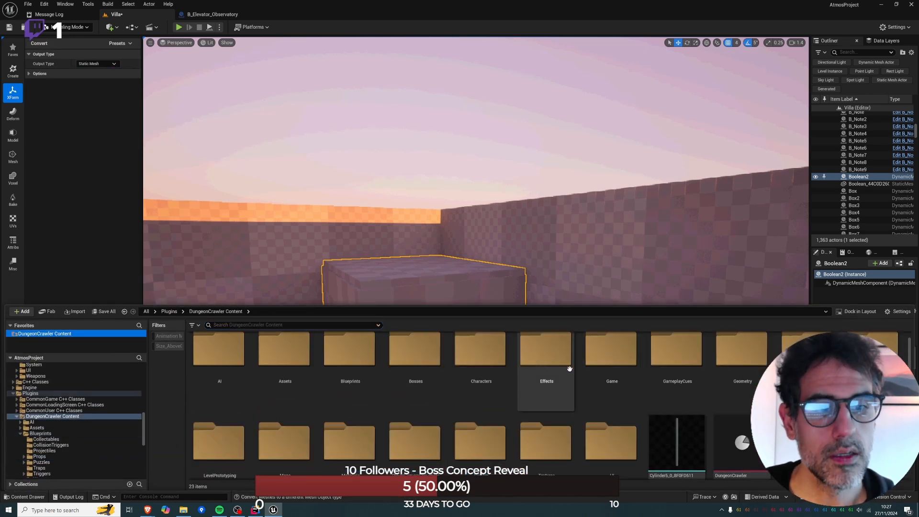
{"action": "double_click", "coordinate": [742, 354]}
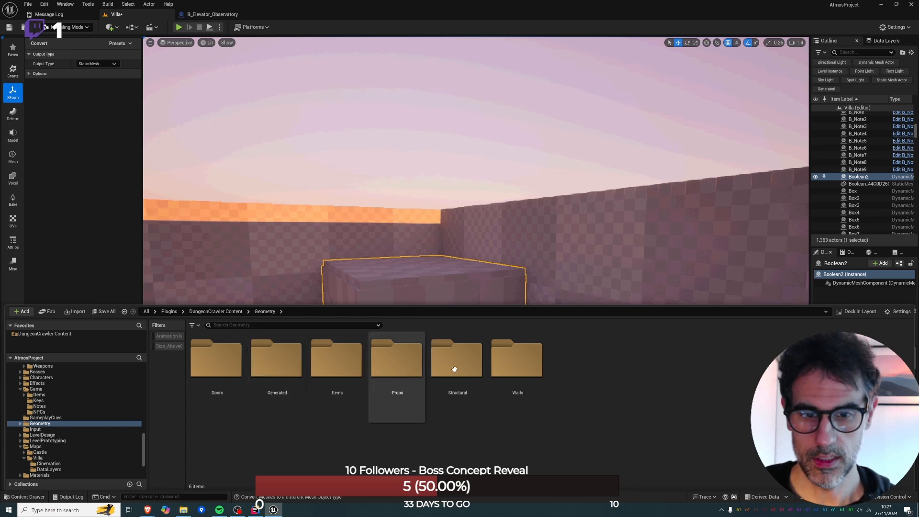
{"action": "double_click", "coordinate": [401, 365]}
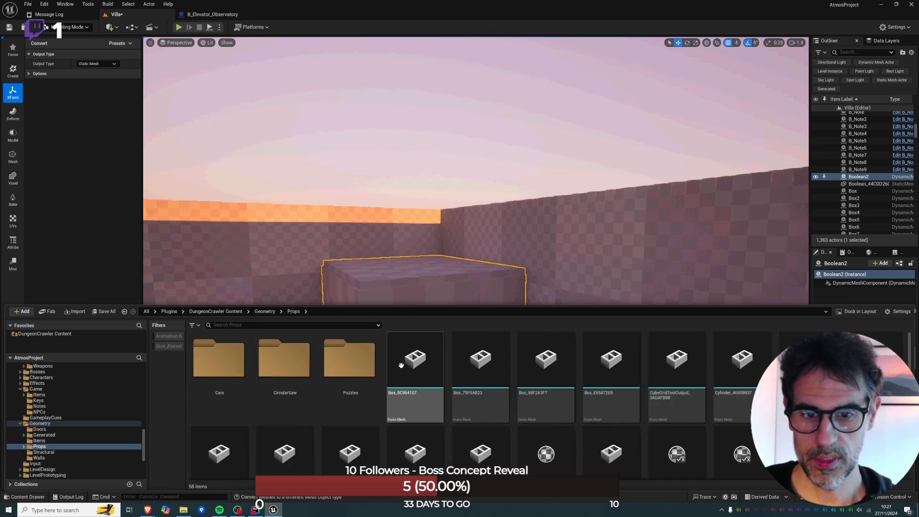
{"action": "left_click", "coordinate": [98, 276]}
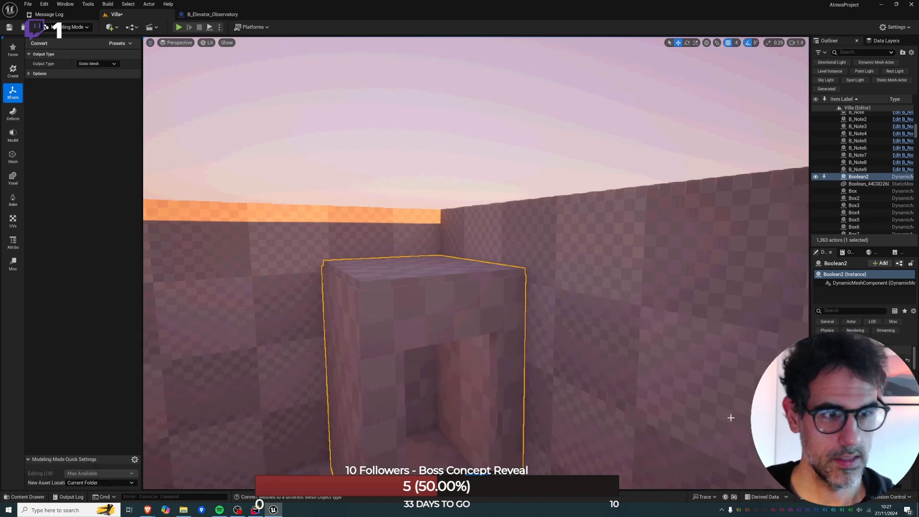
{"action": "key", "text": "Return"}
Locate the converted mesh in the Props folder and rename it SM_Elevator_Small.
{"action": "key", "text": "ctrl+b"}
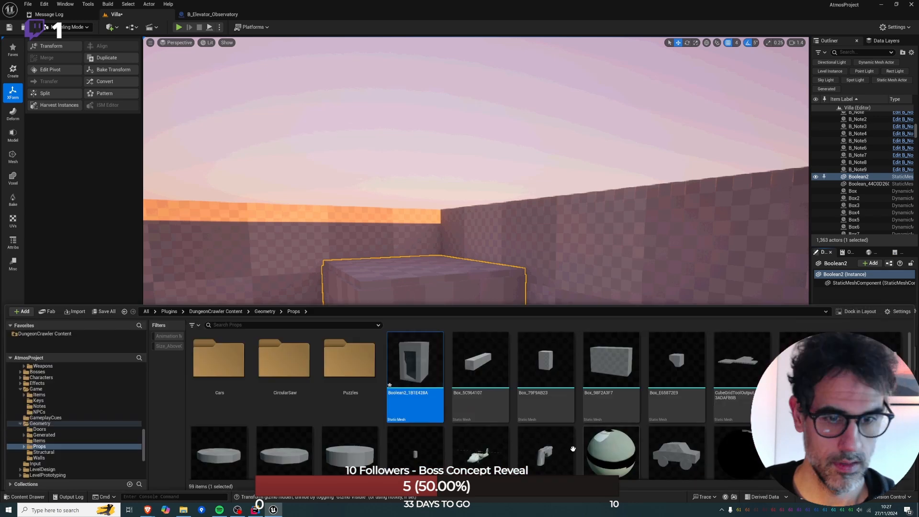
{"action": "left_click", "coordinate": [407, 395]}
{"action": "left_click", "coordinate": [406, 394]}
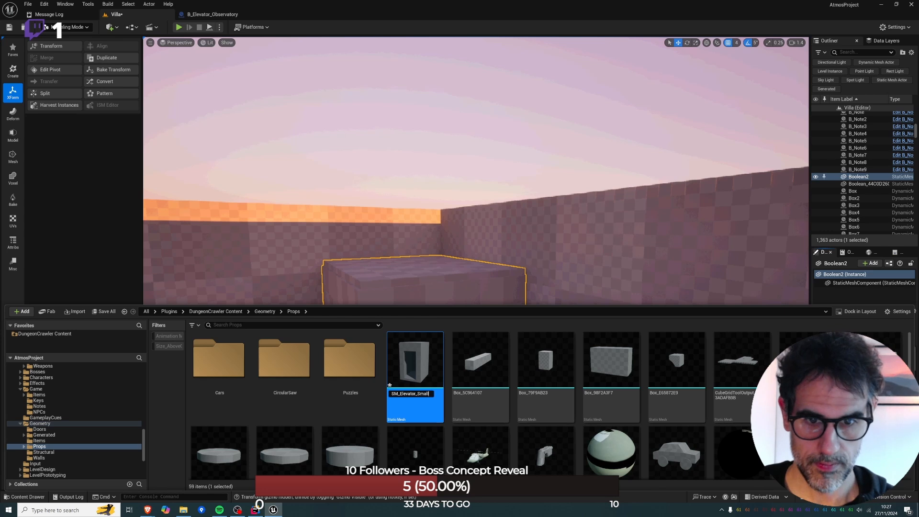
{"action": "key", "text": "Return"}
Assign SM_Elevator_Small as the Elevator component's static mesh in B_Elevator_Observatory and frame it in the viewport.
{"action": "left_click", "coordinate": [212, 14]}
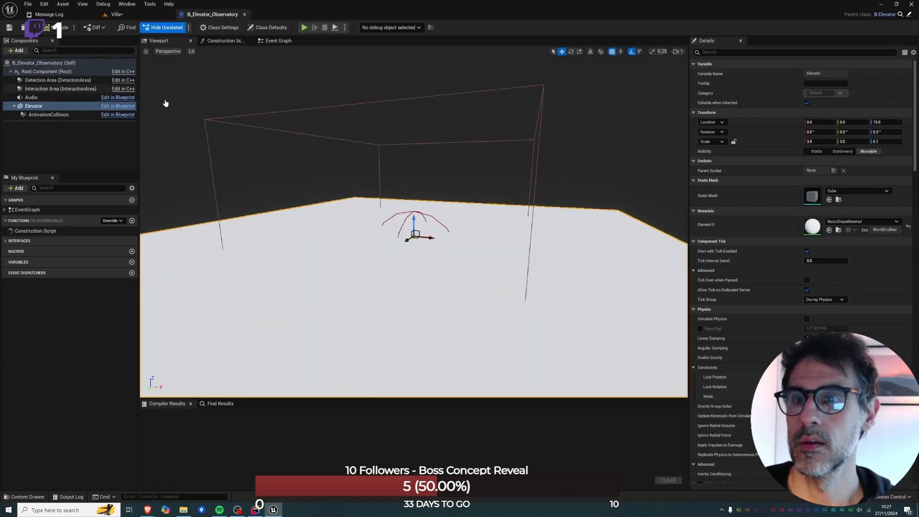
{"action": "left_click", "coordinate": [829, 200]}
{"action": "key", "text": "s"}
{"action": "right_click_drag", "start_coordinate": [597, 236], "coordinate": [604, 239]}
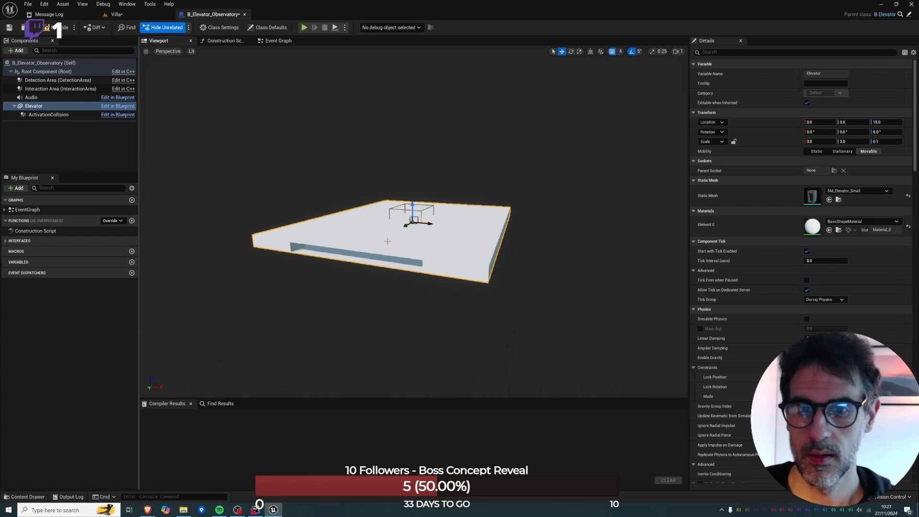
{"action": "key", "text": "f"}
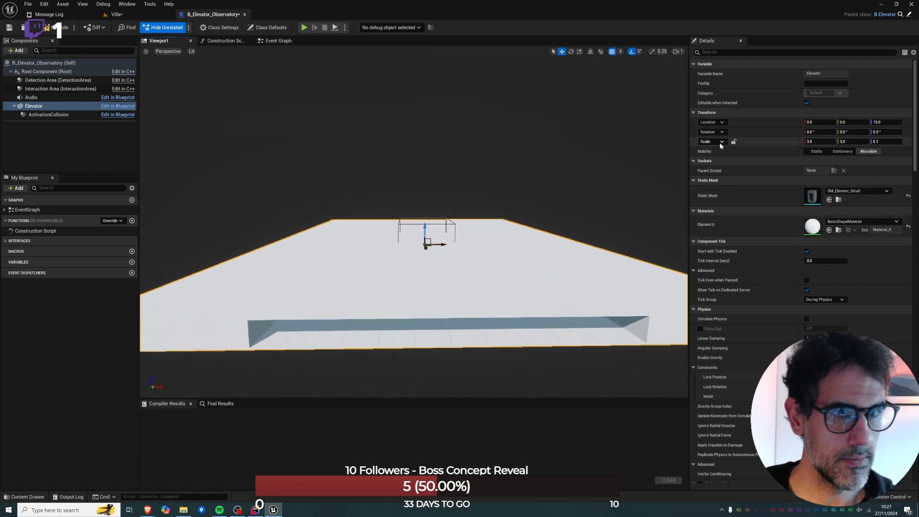
Set the Elevator component's scale to 1.0 on all three axes.
{"action": "left_click", "coordinate": [815, 142]}
{"action": "type", "text": "1"}
{"action": "left_click", "coordinate": [849, 142]}
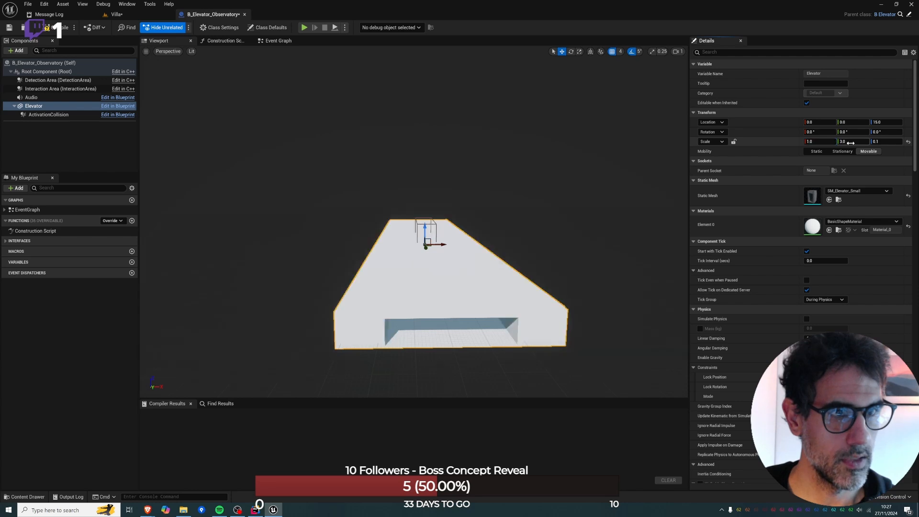
{"action": "type", "text": "1"}
{"action": "left_click", "coordinate": [893, 142]}
{"action": "type", "text": "1"}
{"action": "right_click", "coordinate": [624, 207]}
{"action": "right_click_drag", "start_coordinate": [624, 207], "coordinate": [687, 208]}
{"action": "key", "text": "a"}
{"action": "key", "text": "s"}
Assign the MI_WoodLight material to the Elevator component's Element 0 slot and look at the cabin's doorway.
{"action": "left_click", "coordinate": [853, 220]}
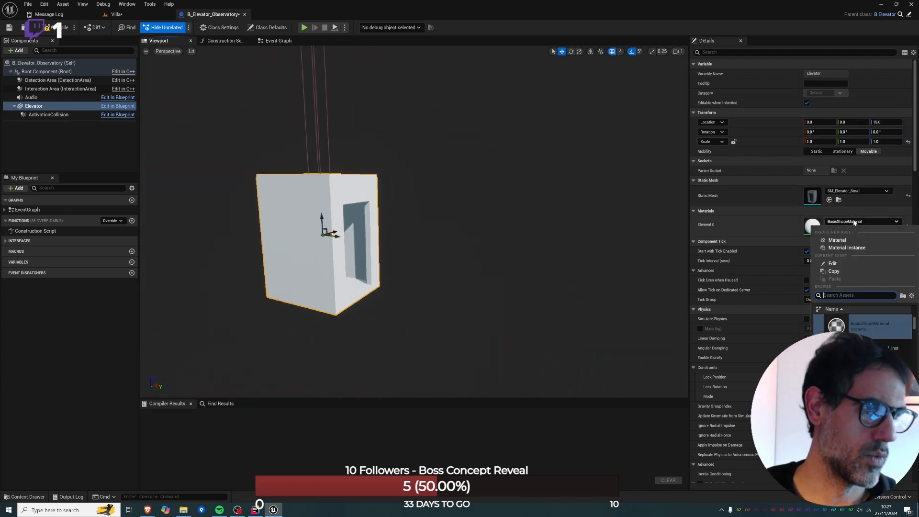
{"action": "type", "text": "world"}
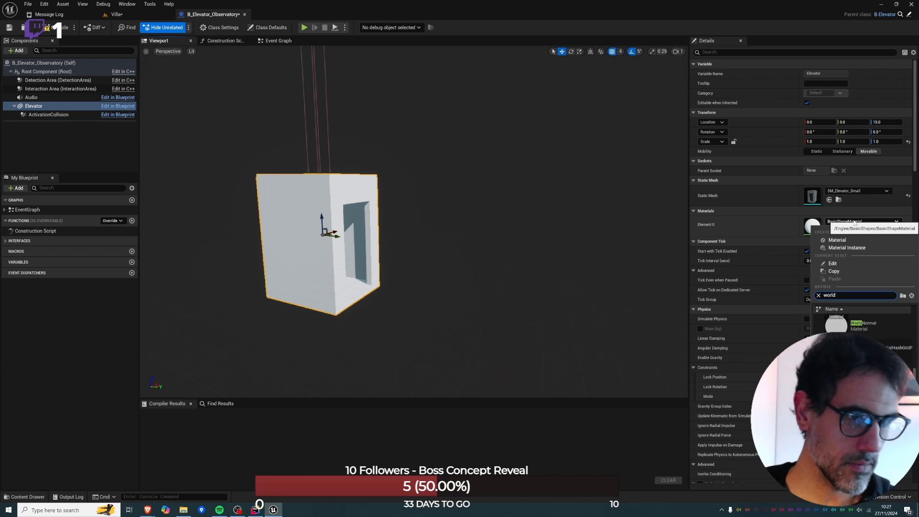
{"action": "key", "text": "BackSpace"}
{"action": "key", "text": "BackSpace"}
{"action": "key", "text": "BackSpace"}
{"action": "type", "text": "od"}
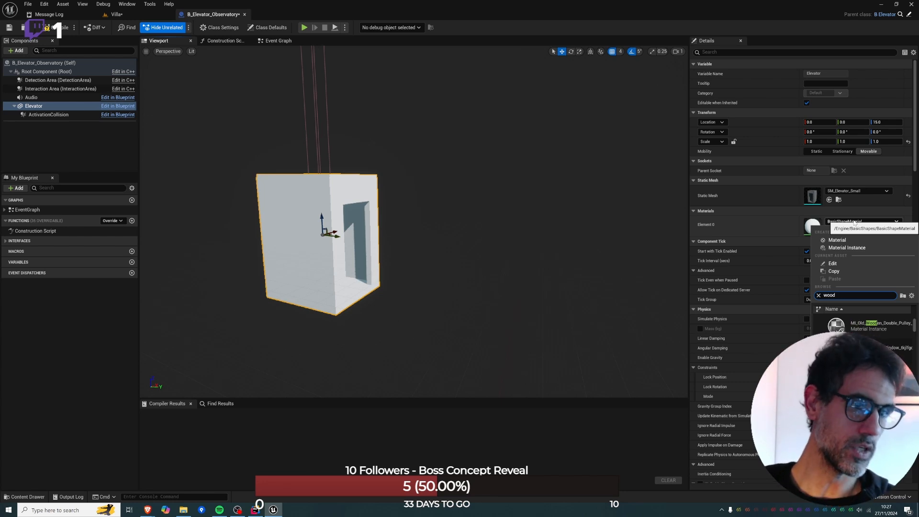
{"action": "key", "text": "BackSpace"}
{"action": "key", "text": "BackSpace"}
{"action": "key", "text": "BackSpace"}
{"action": "key", "text": "BackSpace"}
{"action": "type", "text": "mi_wood"}
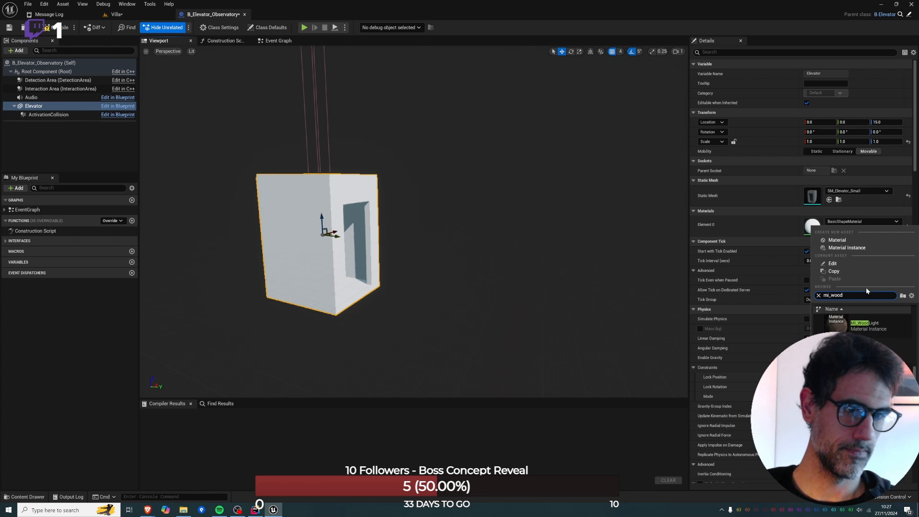
{"action": "left_click", "coordinate": [865, 324]}
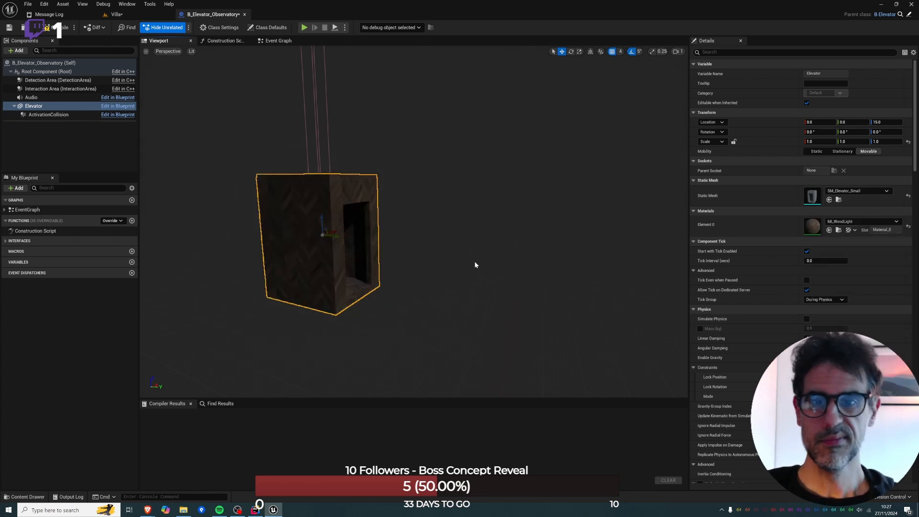
{"action": "key", "text": "d"}
{"action": "right_click_drag", "start_coordinate": [475, 262], "coordinate": [371, 213]}
{"action": "key", "text": "w"}
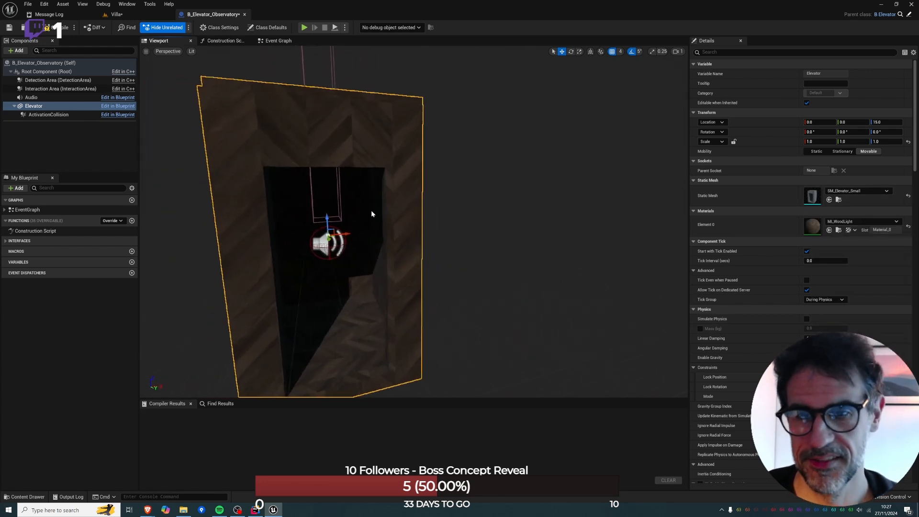
Set the ActivationCollision component's scale to 1.0 on all three axes.
{"action": "left_click", "coordinate": [41, 114]}
{"action": "key", "text": "f"}
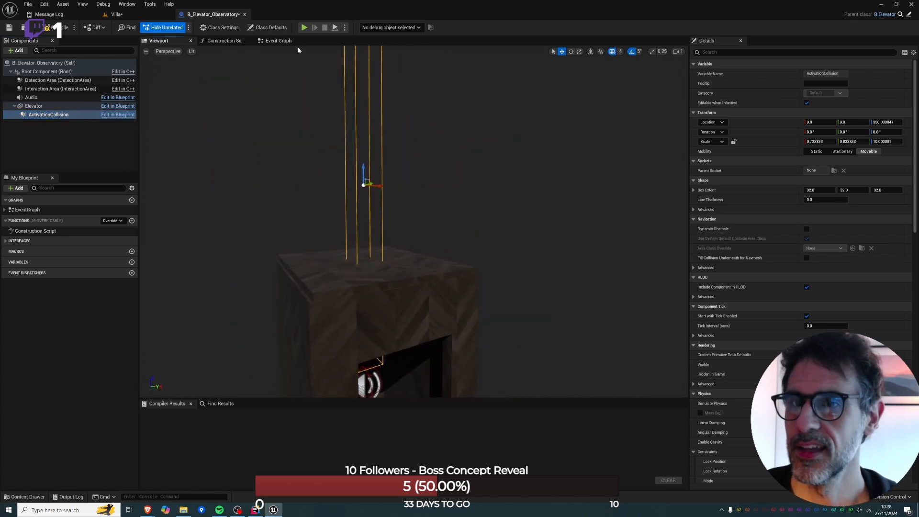
{"action": "right_click_drag", "start_coordinate": [365, 144], "coordinate": [416, 129]}
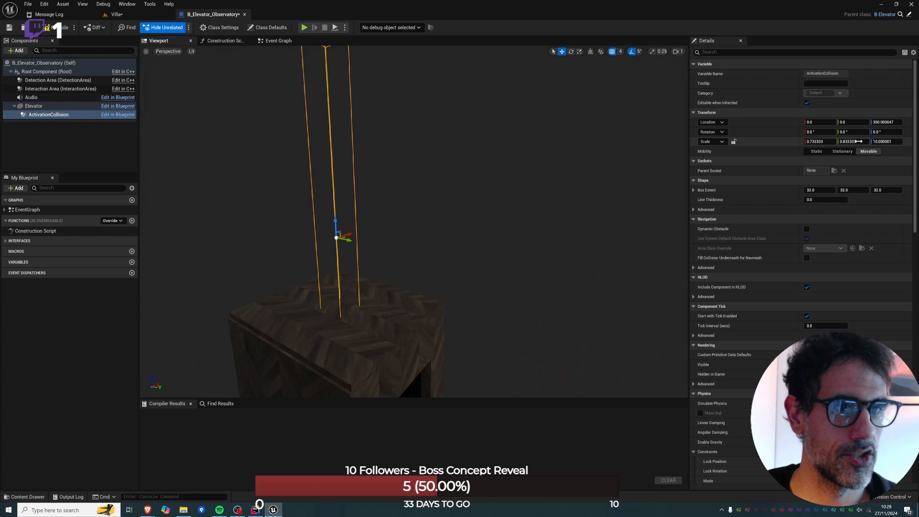
{"action": "left_click", "coordinate": [824, 144]}
{"action": "type", "text": "1"}
{"action": "left_click", "coordinate": [859, 143]}
{"action": "type", "text": "1"}
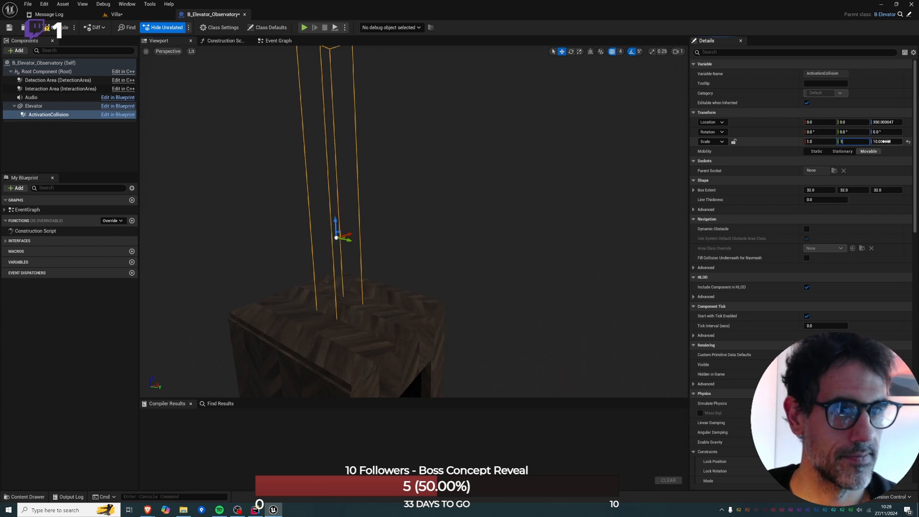
{"action": "left_click", "coordinate": [889, 143]}
{"action": "type", "text": "1"}
{"action": "key", "text": "Return"}
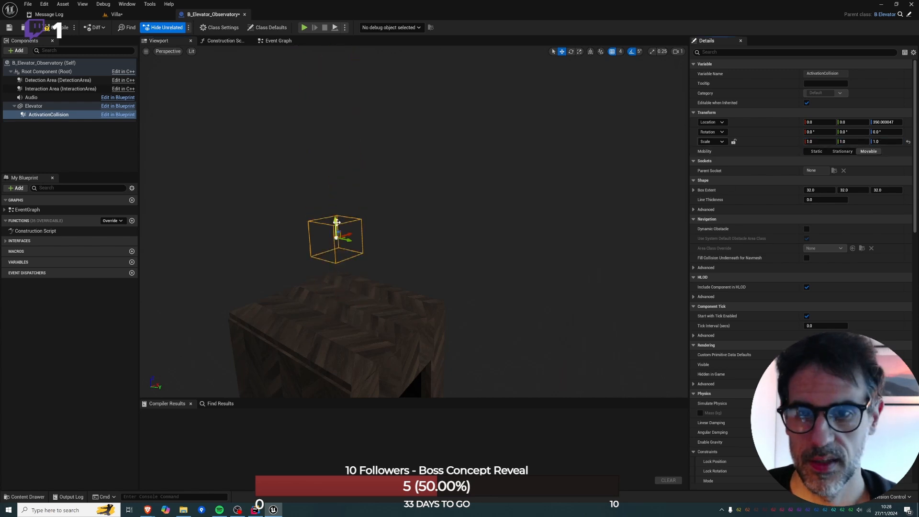
Examine the ActivationCollision box's placement relative to the wooden cabin and check the Blueprint's event graph.
{"action": "right_click_drag", "start_coordinate": [336, 224], "coordinate": [254, 202]}
{"action": "key", "text": "a"}
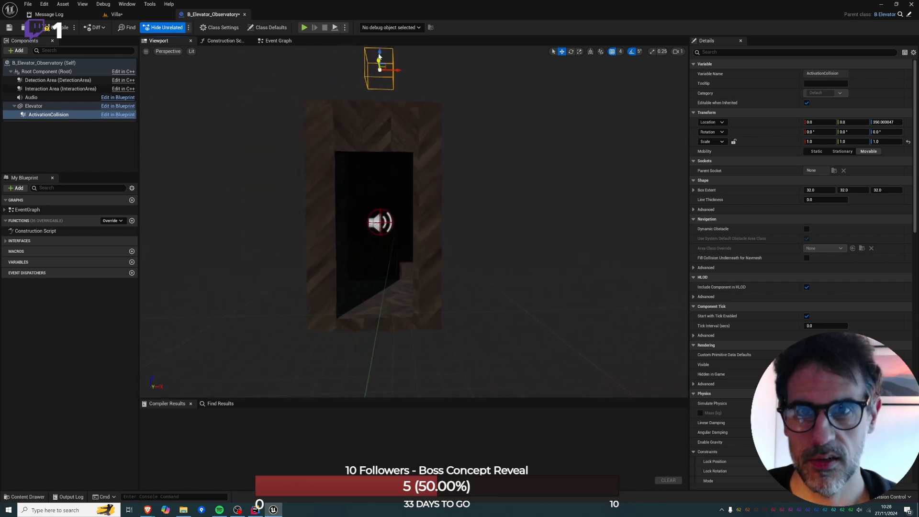
{"action": "key", "text": "w"}
{"action": "right_click_drag", "start_coordinate": [393, 211], "coordinate": [263, 212]}
{"action": "mouse_move", "coordinate": [394, 214]}
{"action": "right_mouse_down"}
{"action": "mouse_move", "coordinate": [580, 209]}
{"action": "mouse_move", "coordinate": [575, 201]}
{"action": "mouse_move", "coordinate": [400, 215]}
{"action": "right_mouse_up"}
{"action": "key", "text": "s"}
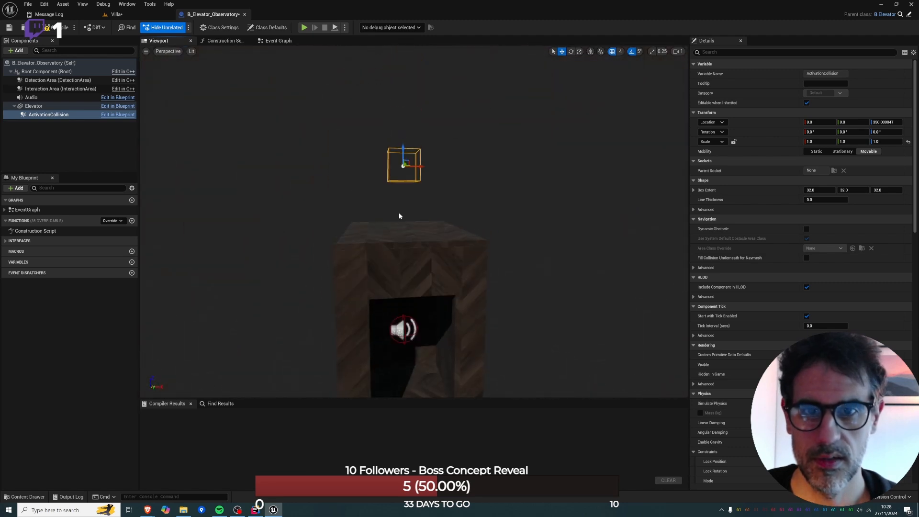
{"action": "left_click", "coordinate": [276, 40]}
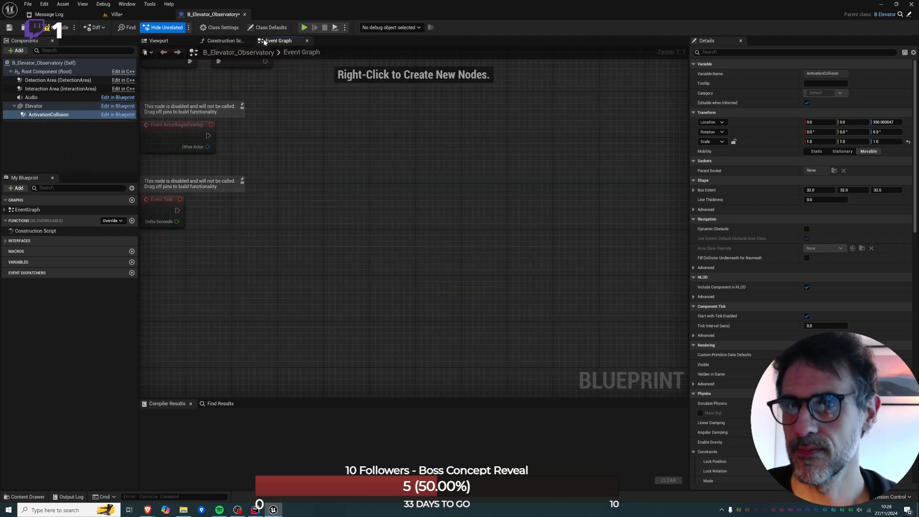
{"action": "left_click", "coordinate": [213, 42]}
{"action": "left_click", "coordinate": [159, 41]}
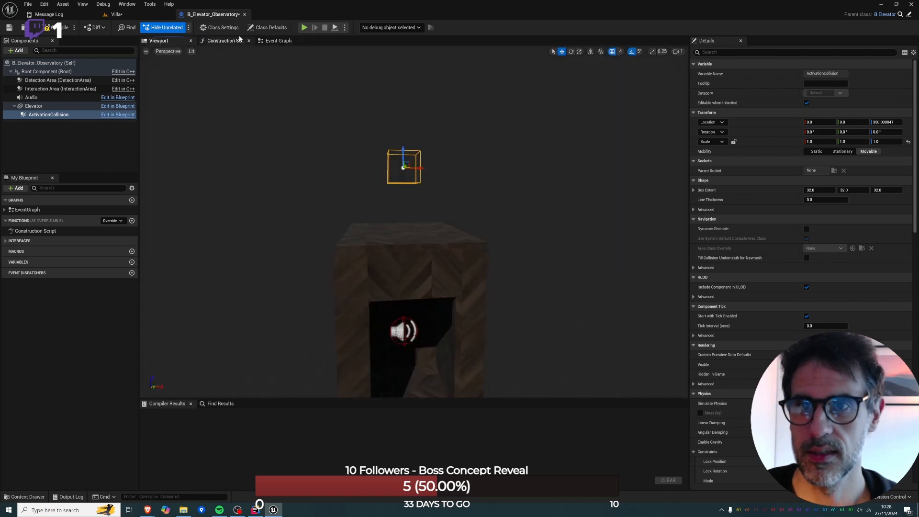
Find references to ActivationCollision by class member across all Blueprints and open its On Component Begin Overlap event in B_Elevator.
{"action": "left_click", "coordinate": [277, 41]}
{"action": "left_click", "coordinate": [22, 116]}
{"action": "right_click", "coordinate": [23, 115]}
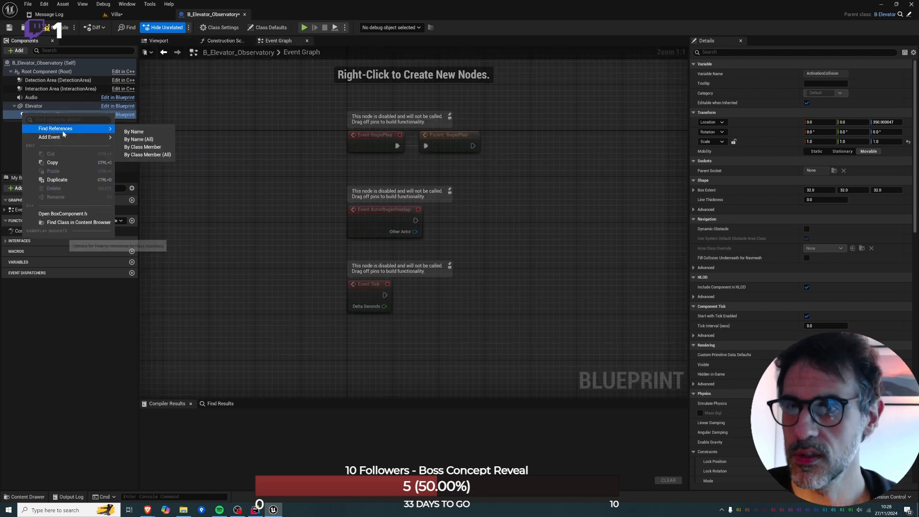
{"action": "mouse_move", "coordinate": [62, 128]}
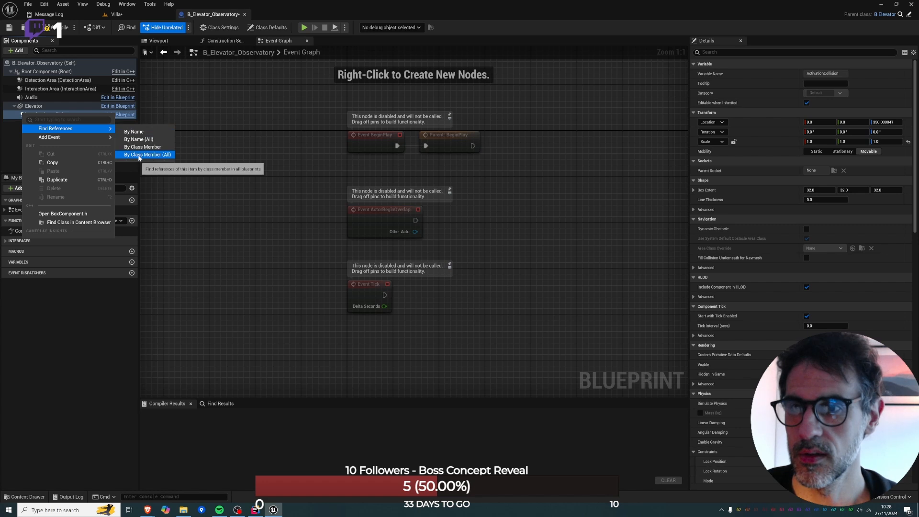
{"action": "left_click", "coordinate": [126, 139]}
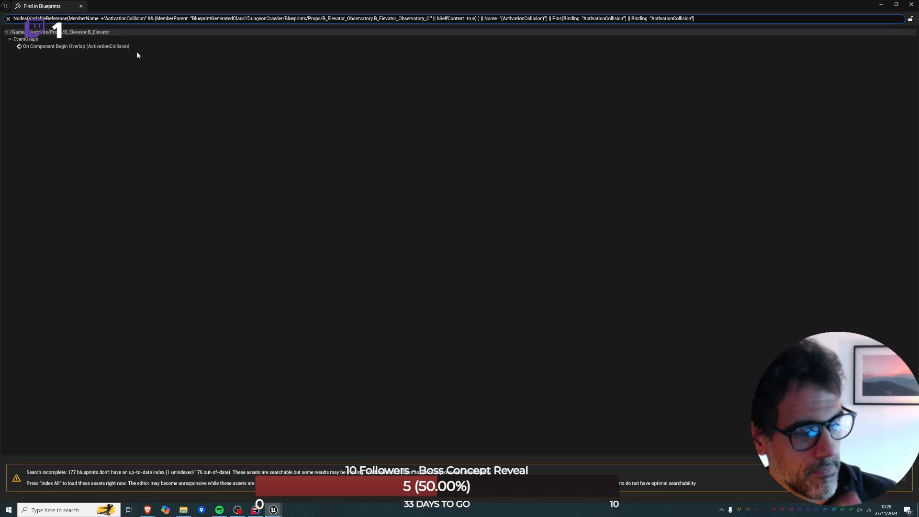
{"action": "left_click", "coordinate": [71, 48]}
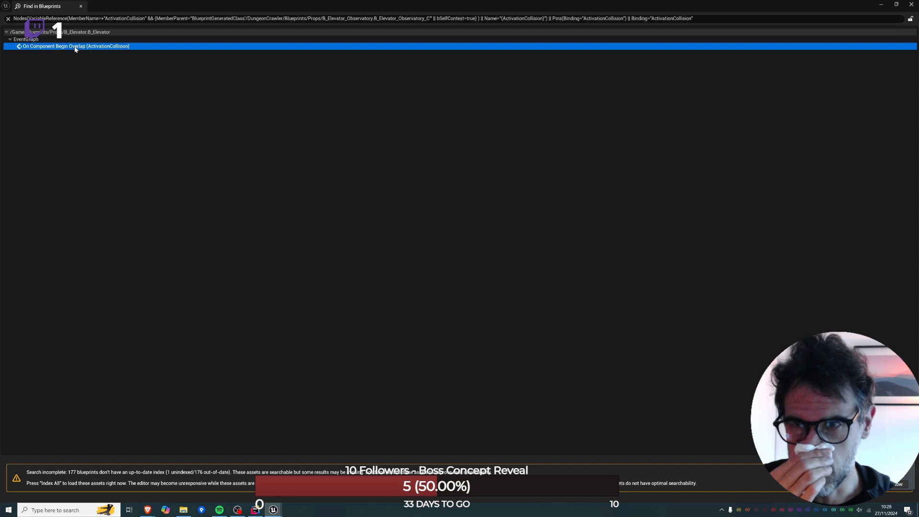
{"action": "left_click", "coordinate": [81, 6]}
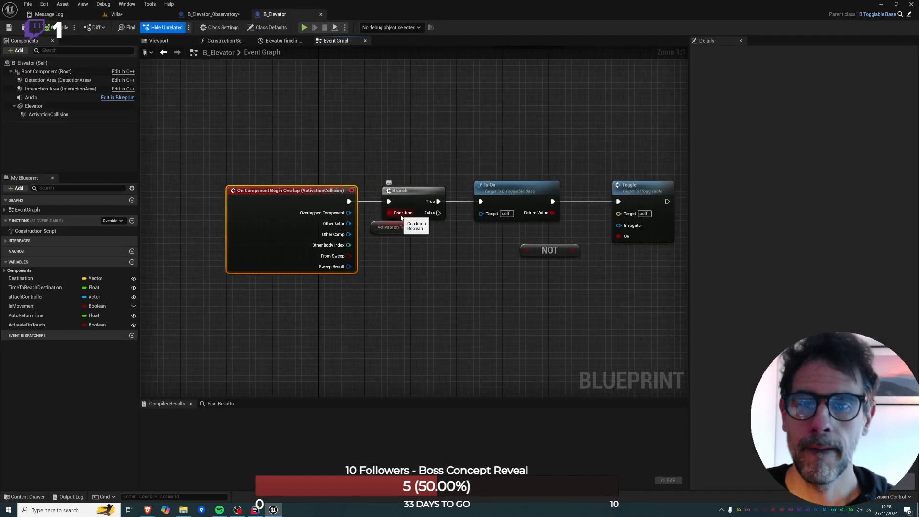
Examine the overlap event's logic in B_Elevator and inspect the Activate on Touch variable feeding the Branch.
{"action": "right_click_drag", "start_coordinate": [401, 216], "coordinate": [323, 225]}
{"action": "right_click_drag", "start_coordinate": [441, 200], "coordinate": [453, 295]}
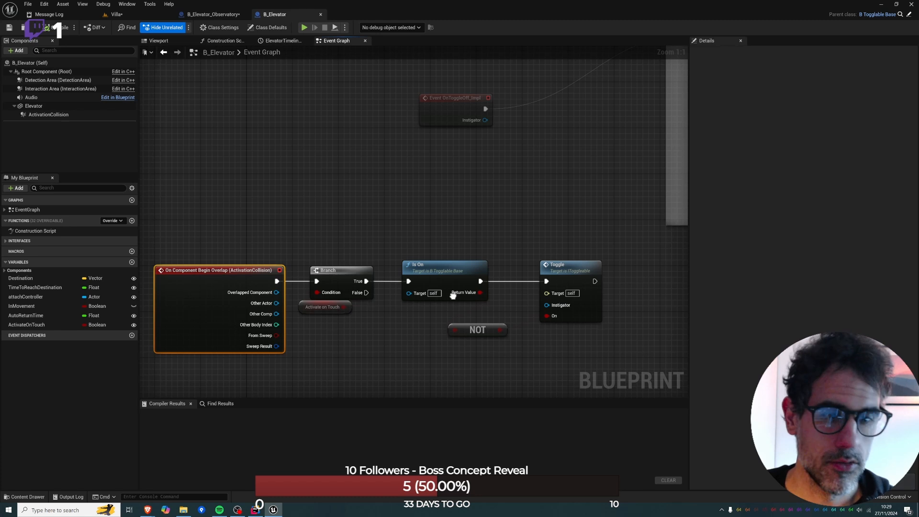
{"action": "right_click_drag", "start_coordinate": [532, 197], "coordinate": [550, 168]}
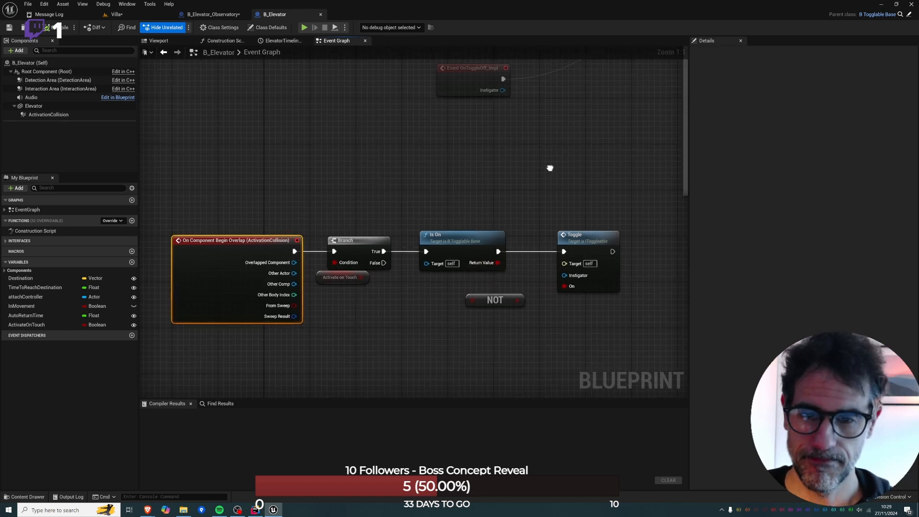
{"action": "left_click", "coordinate": [337, 281]}
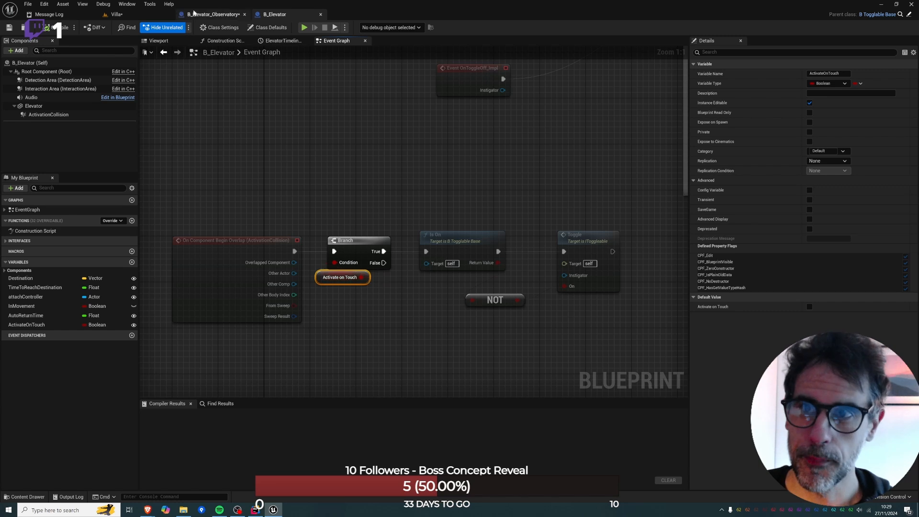
Delete all the disabled default event nodes from B_Elevator_Observatory's event graph and compile the Blueprint.
{"action": "left_click", "coordinate": [211, 15]}
{"action": "left_click", "coordinate": [135, 16]}
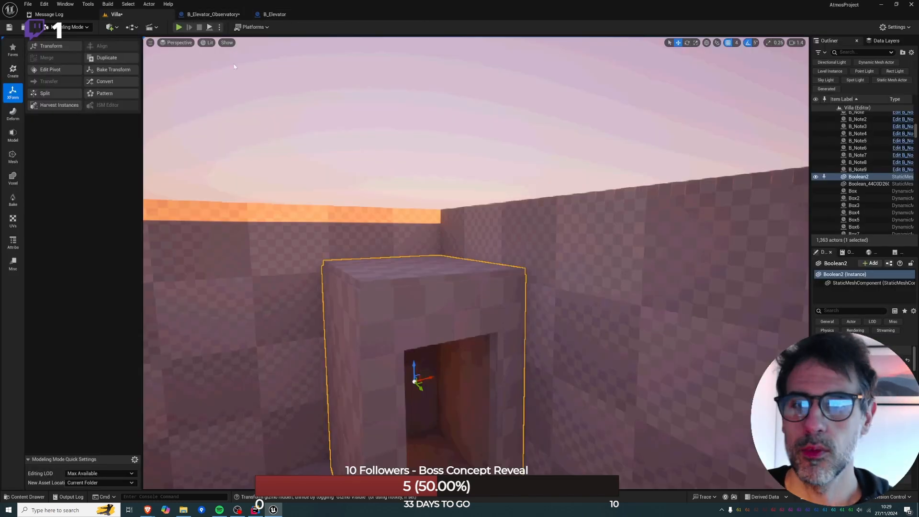
{"action": "left_click", "coordinate": [211, 14]}
{"action": "right_click_drag", "start_coordinate": [441, 162], "coordinate": [375, 182]}
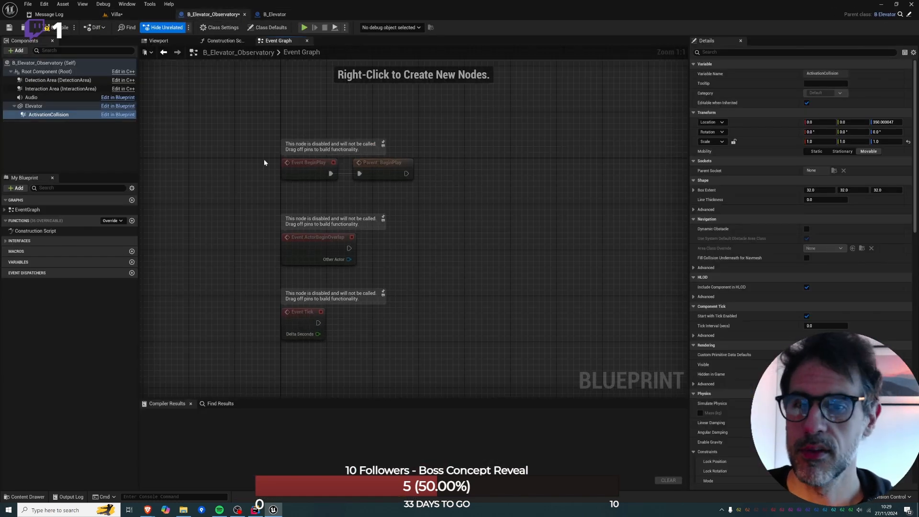
{"action": "key", "text": "ctrl+a"}
{"action": "key", "text": "Delete"}
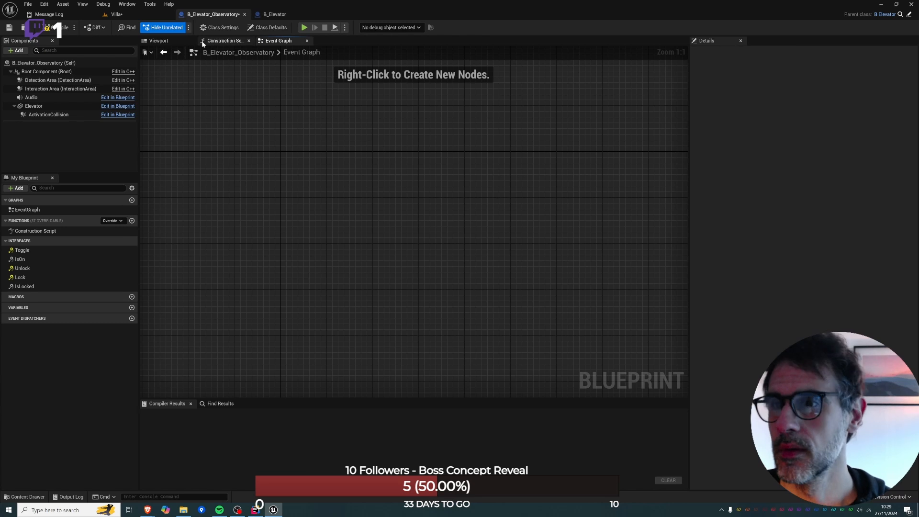
{"action": "left_click", "coordinate": [70, 27]}
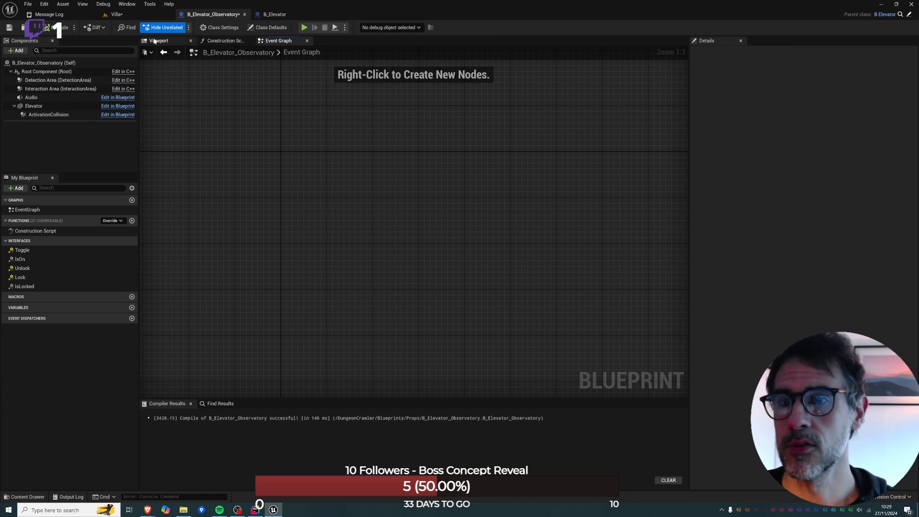
Check Activate on Touch in B_Elevator_Observatory's class defaults by filtering for "activate", and clear the filter.
{"action": "left_click", "coordinate": [267, 28]}
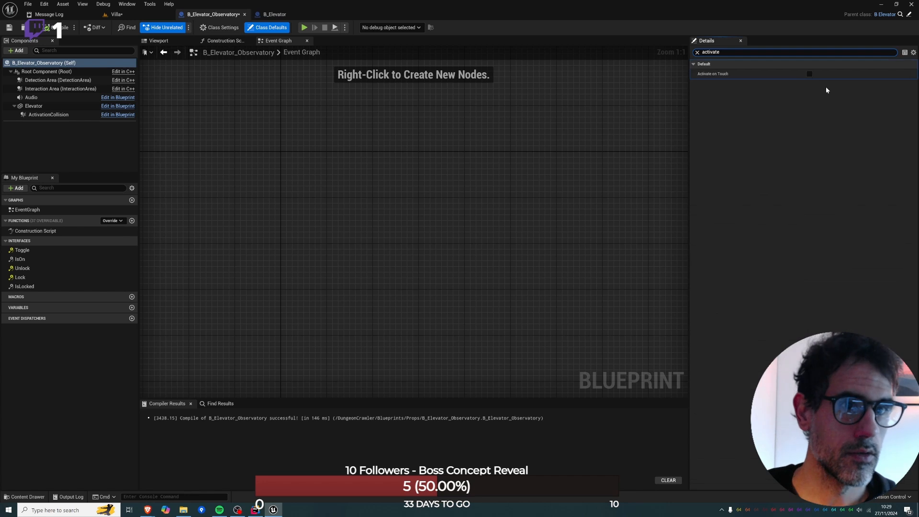
{"action": "left_click", "coordinate": [697, 52]}
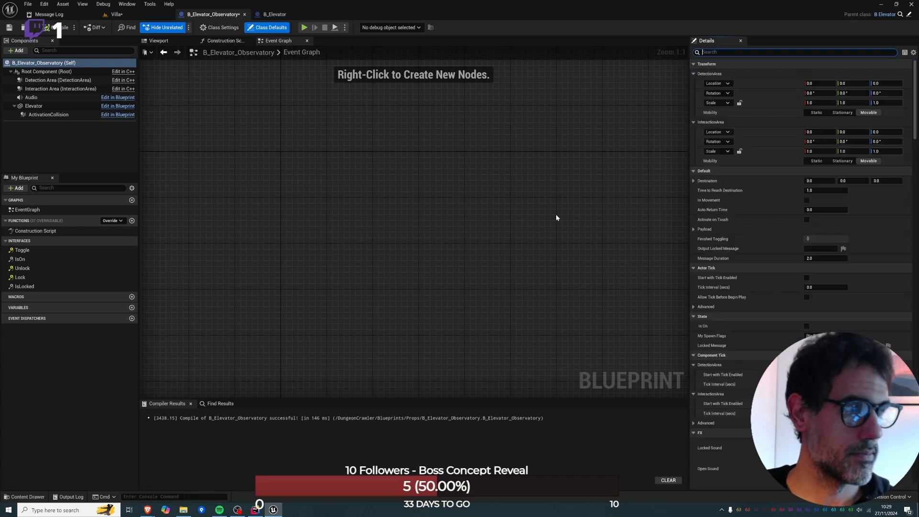
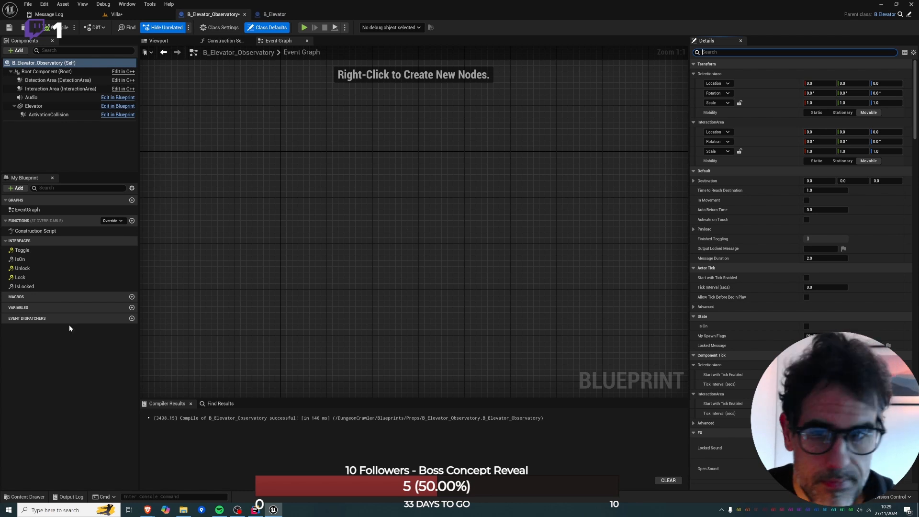
{"action": "left_click", "coordinate": [158, 40]}
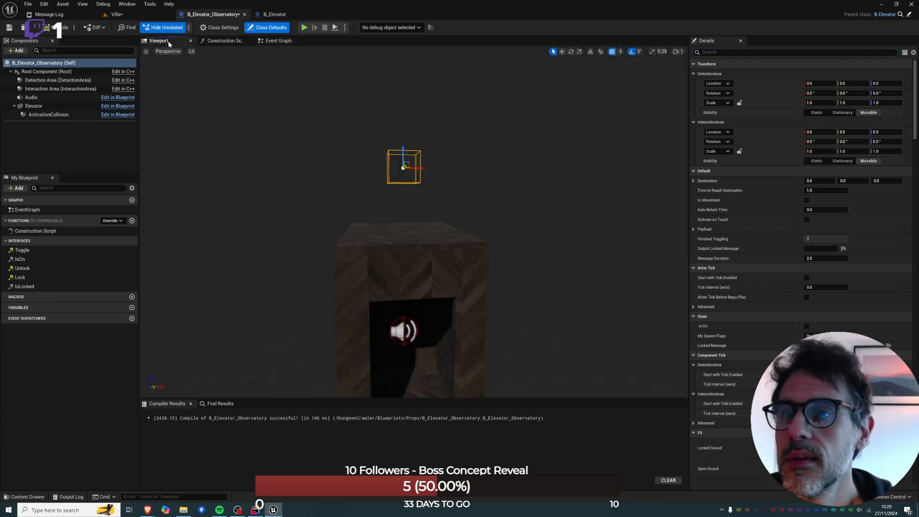
{"action": "left_click", "coordinate": [395, 251]}
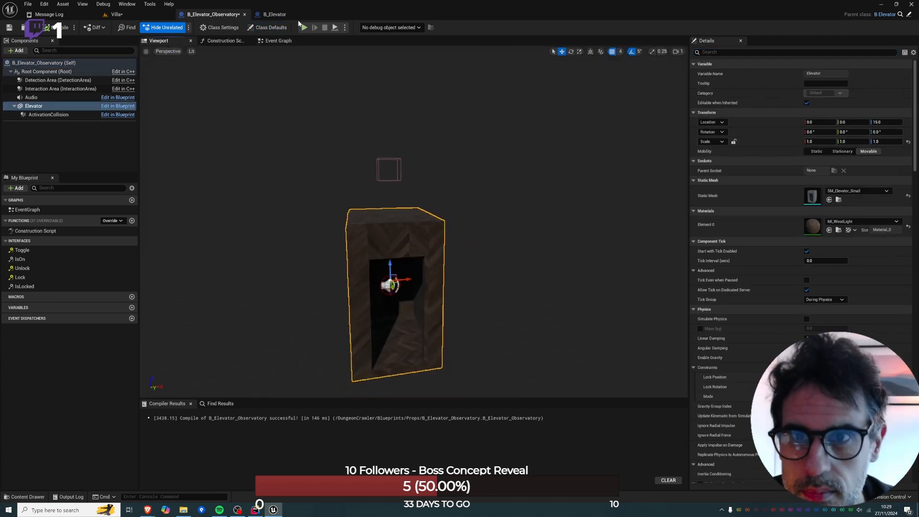
{"action": "left_click", "coordinate": [279, 41]}
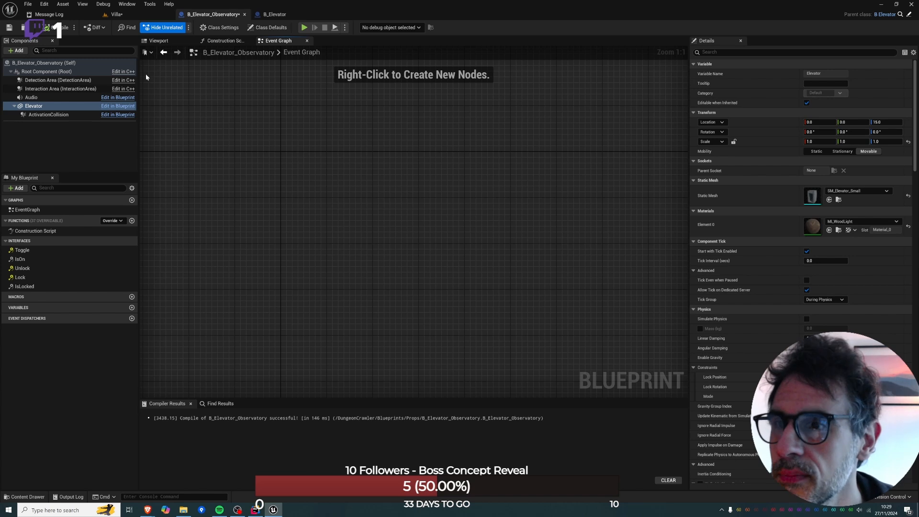
{"action": "left_click", "coordinate": [179, 44]}
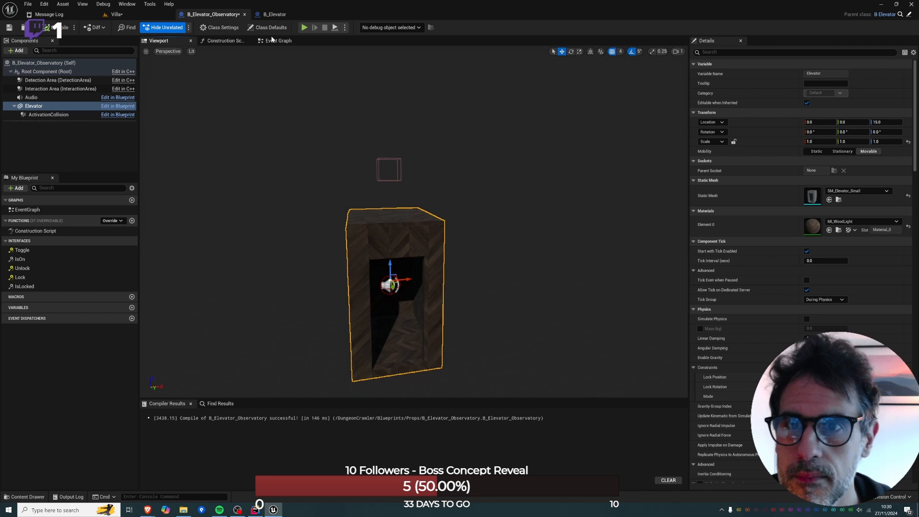
Return to the Villa level and switch the editor from Modeling mode to Selection mode.
{"action": "left_click", "coordinate": [117, 14]}
{"action": "right_click", "coordinate": [417, 38]}
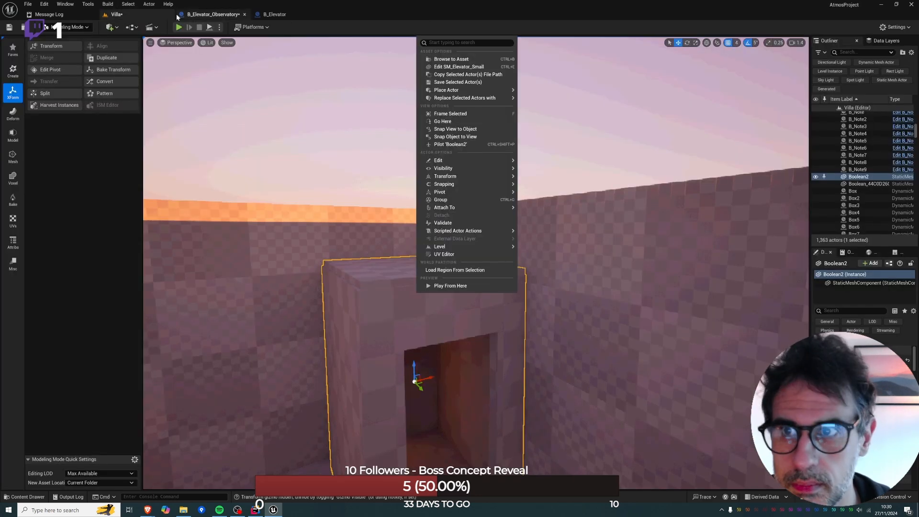
{"action": "left_click", "coordinate": [86, 29]}
{"action": "left_click", "coordinate": [91, 47]}
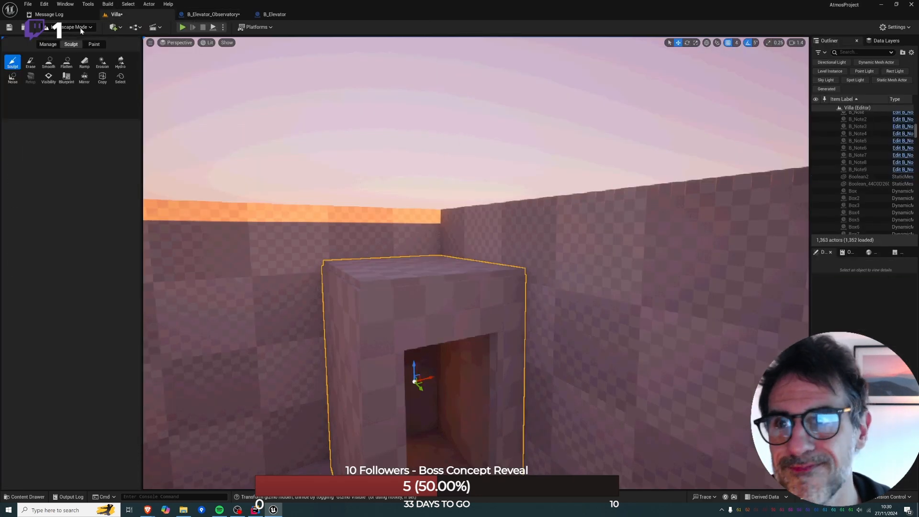
{"action": "left_click", "coordinate": [79, 28]}
{"action": "left_click", "coordinate": [77, 38]}
Select the Boolean2 cabin, search the assets for "elevator_ob" and place B_Elevator_Observatory in the level near it.
{"action": "right_click_drag", "start_coordinate": [306, 192], "coordinate": [411, 239]}
{"action": "right_click_drag", "start_coordinate": [242, 215], "coordinate": [242, 212]}
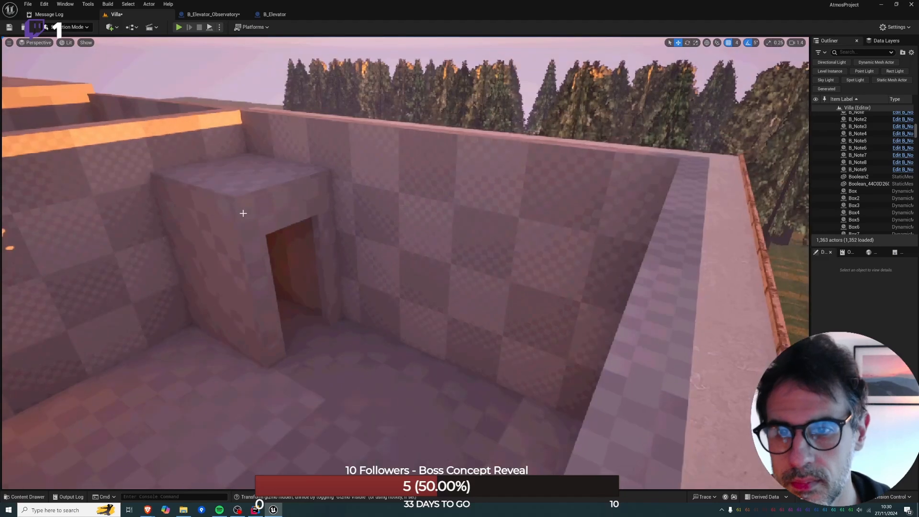
{"action": "left_click", "coordinate": [242, 212]}
{"action": "key", "text": "ctrl+p"}
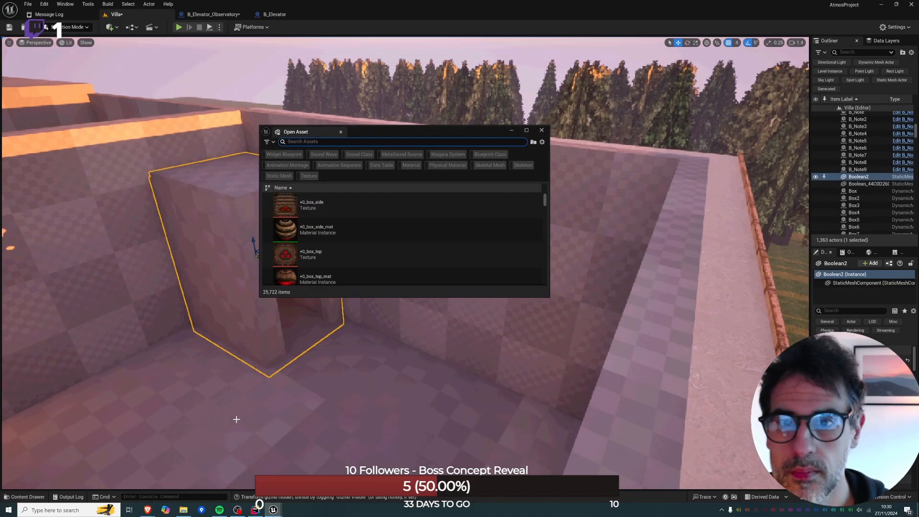
{"action": "type", "text": "elevator_ob"}
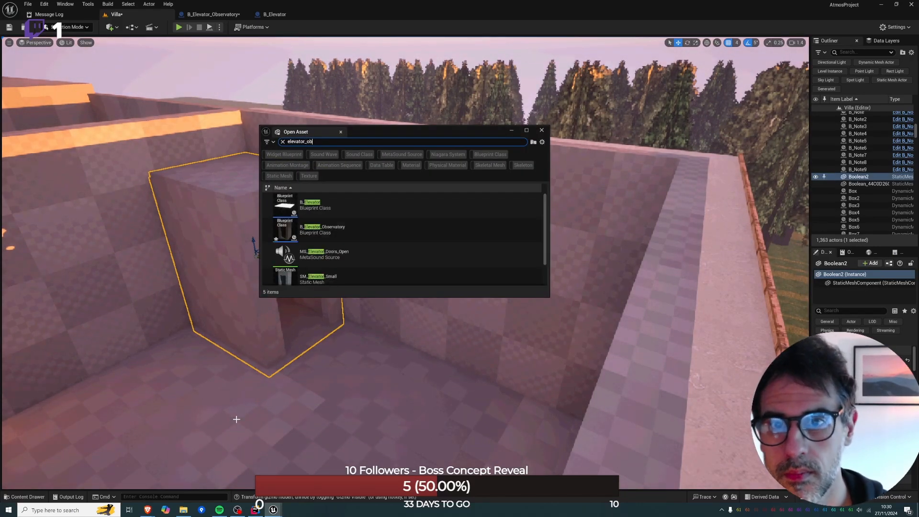
{"action": "left_click_drag", "start_coordinate": [320, 204], "coordinate": [166, 392]}
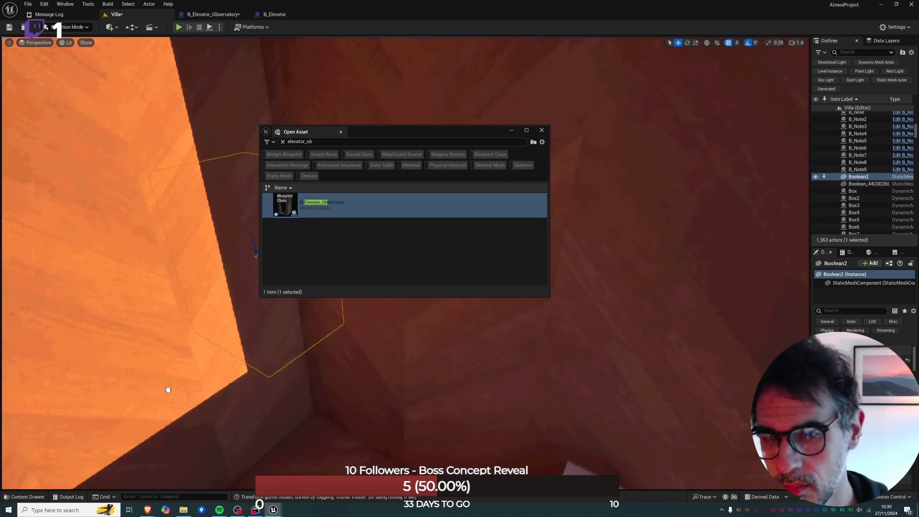
{"action": "left_click", "coordinate": [541, 131]}
Replace the Boolean2 cabin mesh with B_Elevator_Observatory and delete the surplus elevator copy.
{"action": "right_click_drag", "start_coordinate": [420, 240], "coordinate": [359, 258]}
{"action": "right_click", "coordinate": [429, 221]}
{"action": "mouse_move", "coordinate": [493, 283]}
{"action": "left_click", "coordinate": [592, 340]}
{"action": "left_click", "coordinate": [461, 240]}
{"action": "key", "text": "Delete"}
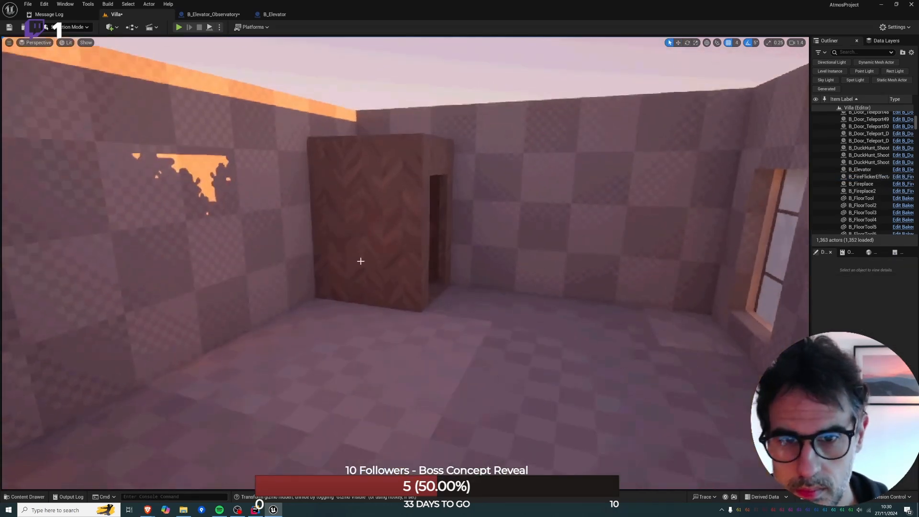
Select the new elevator and lower its Destination marker through the floor to near ground level in the room below.
{"action": "left_click", "coordinate": [362, 225]}
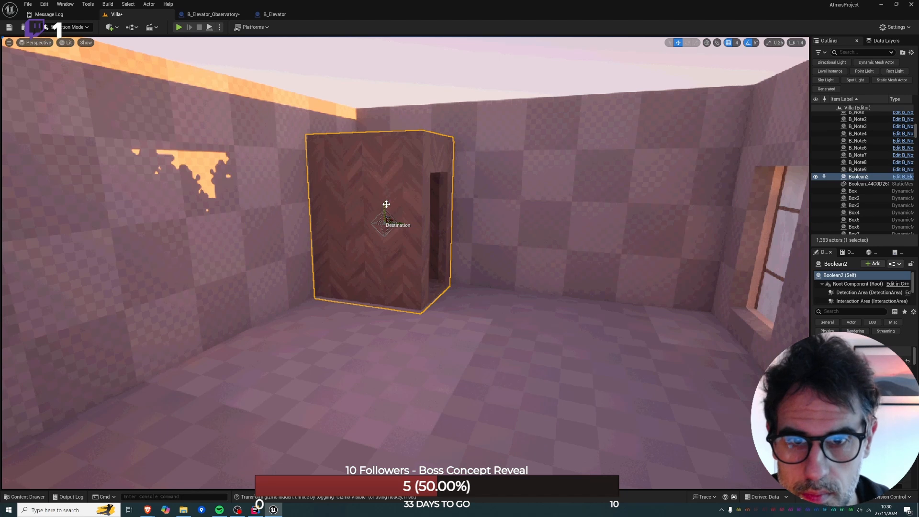
{"action": "left_click_drag", "start_coordinate": [387, 204], "coordinate": [392, 341]}
{"action": "right_click_drag", "start_coordinate": [390, 340], "coordinate": [367, 242]}
{"action": "key", "text": "q"}
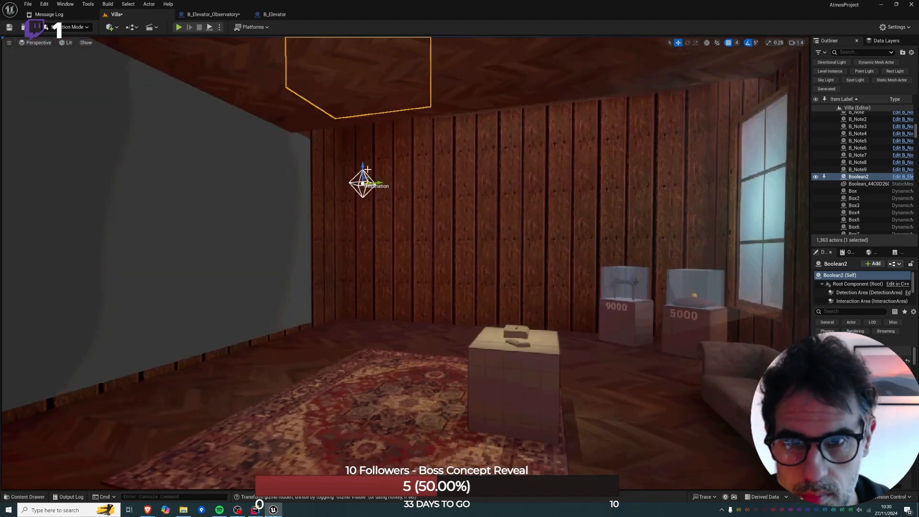
{"action": "left_click_drag", "start_coordinate": [368, 169], "coordinate": [377, 292]}
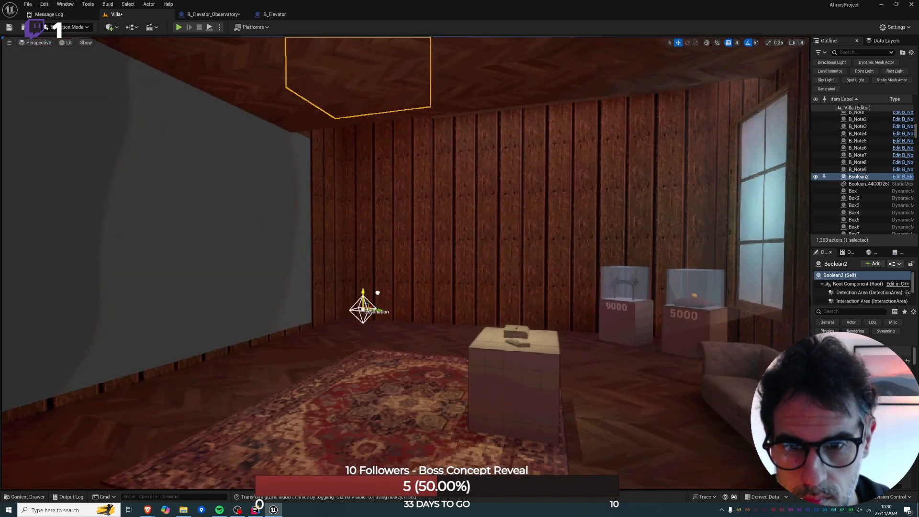
Open B_Elevator_Observatory's event graph and add an Event BeginPlay node linked to a call to its parent function.
{"action": "key", "text": "f"}
{"action": "right_click", "coordinate": [378, 252]}
{"action": "mouse_move", "coordinate": [446, 308]}
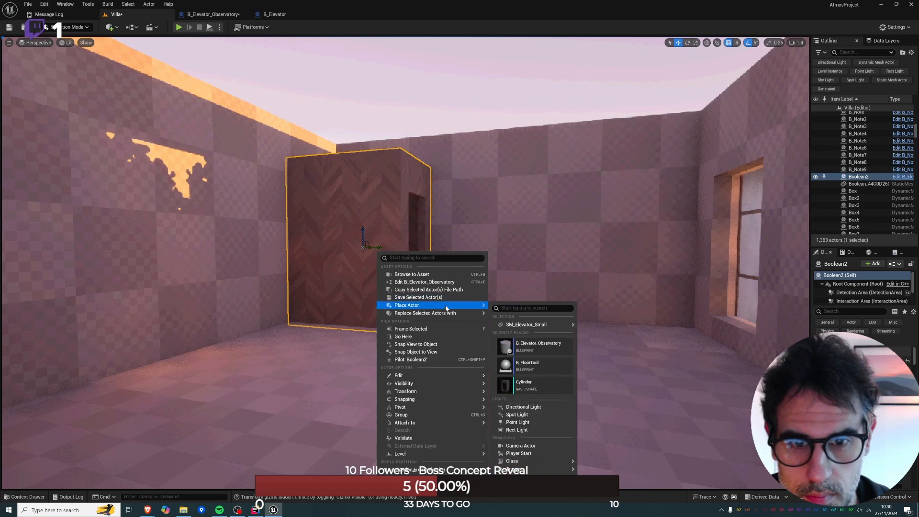
{"action": "left_click", "coordinate": [438, 282]}
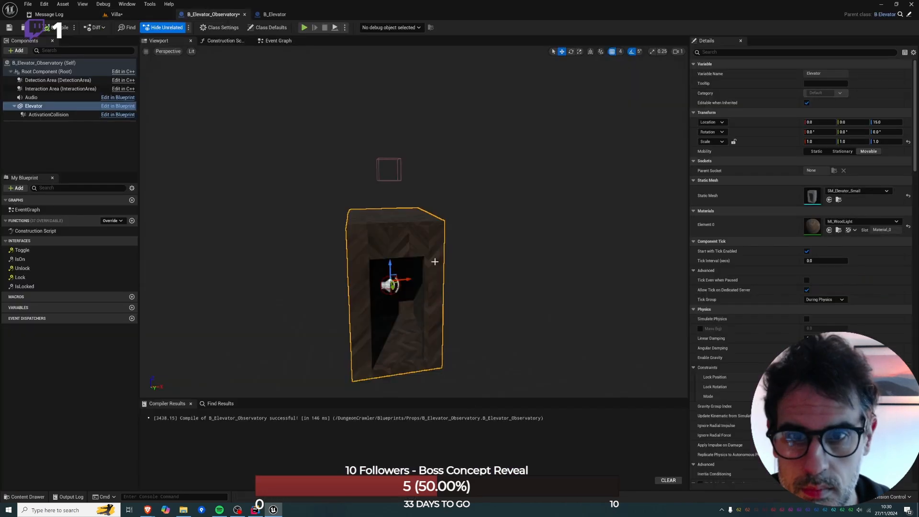
{"action": "left_click", "coordinate": [278, 41]}
{"action": "right_click", "coordinate": [366, 174]}
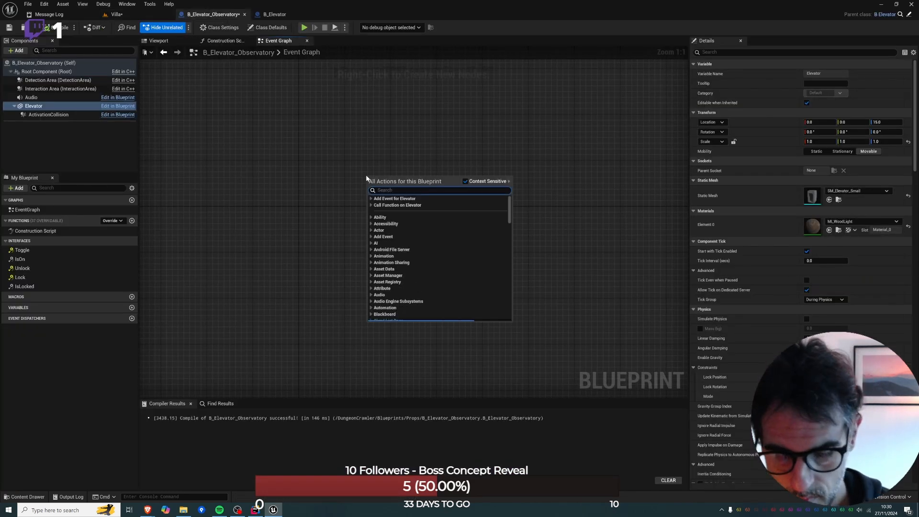
{"action": "type", "text": "begi"}
{"action": "key", "text": "Return"}
{"action": "right_click", "coordinate": [367, 178]}
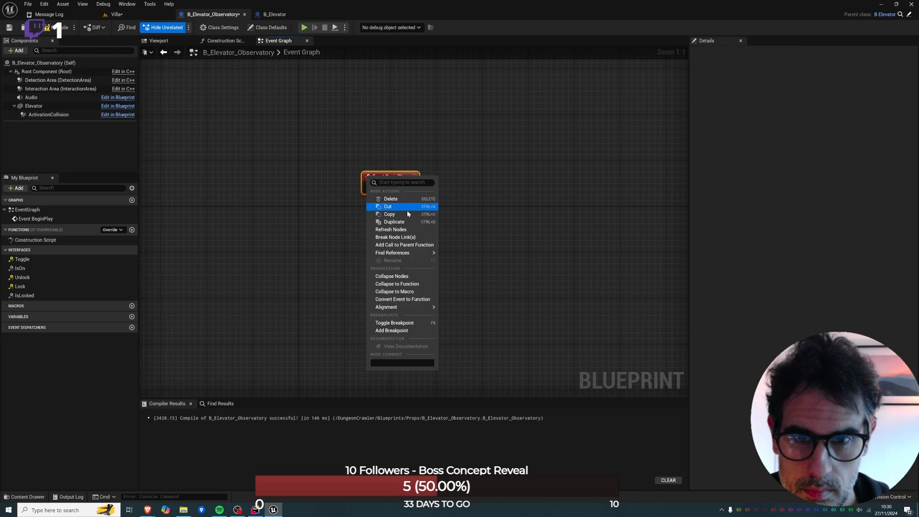
{"action": "left_click", "coordinate": [409, 245]}
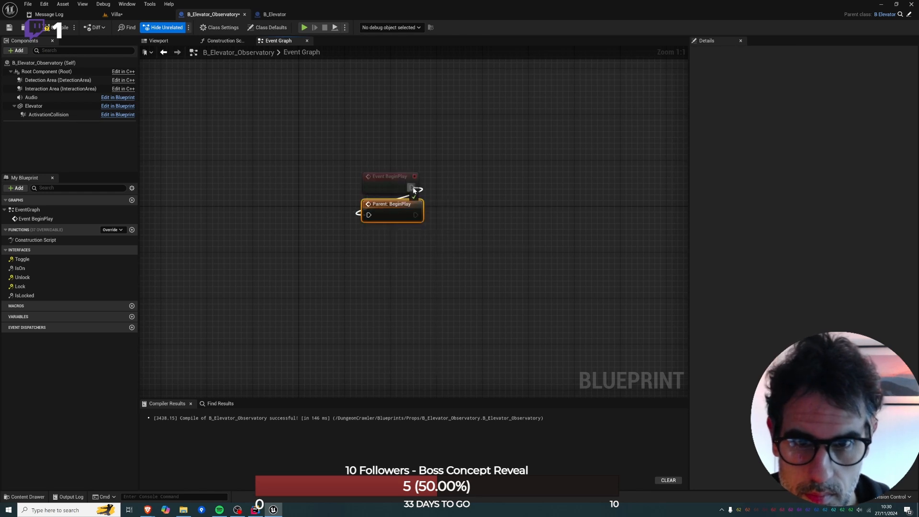
After Parent: BeginPlay, add a Delay of 1.0 leading to a Toggle call on self with On enabled.
{"action": "left_click_drag", "start_coordinate": [416, 214], "coordinate": [438, 215]}
{"action": "type", "text": "togg"}
{"action": "key", "text": "Return"}
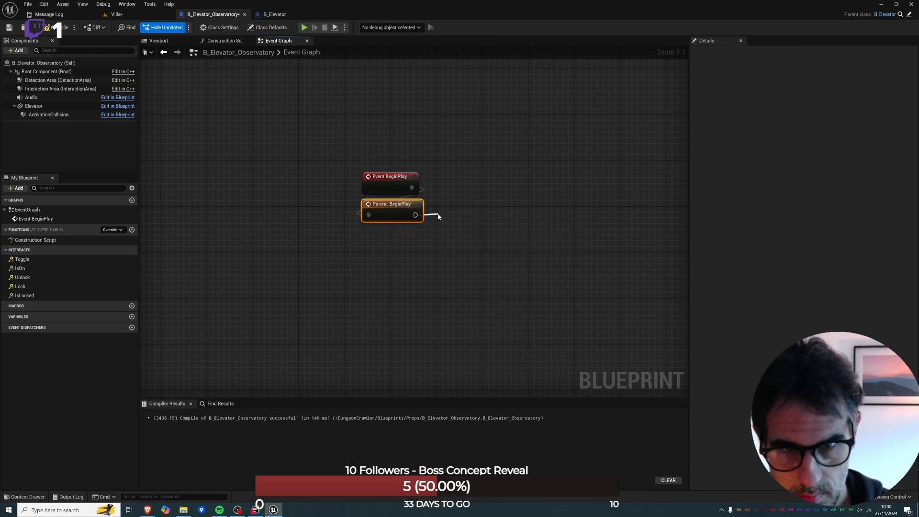
{"action": "left_click_drag", "start_coordinate": [460, 241], "coordinate": [535, 230]}
{"action": "left_click_drag", "start_coordinate": [417, 215], "coordinate": [423, 216]}
{"action": "type", "text": "ela"}
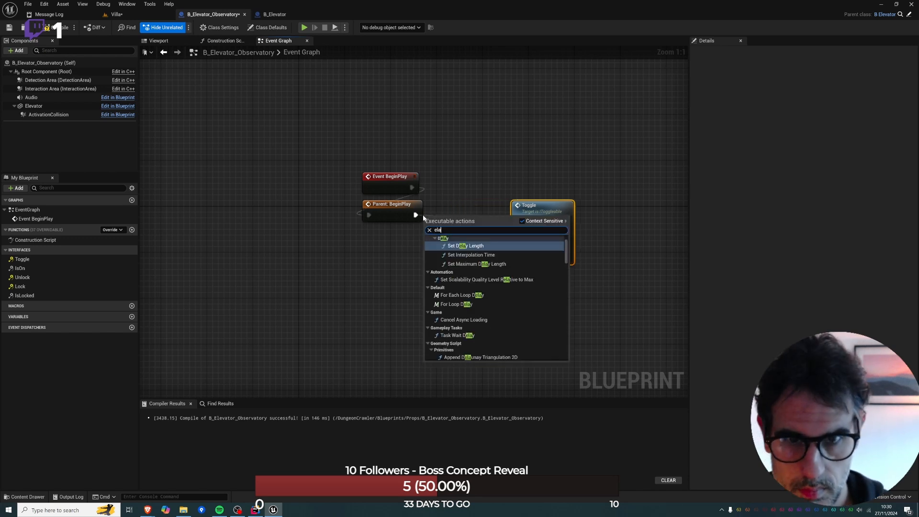
{"action": "key", "text": "BackSpace"}
{"action": "key", "text": "BackSpace"}
{"action": "key", "text": "BackSpace"}
{"action": "type", "text": "delay"}
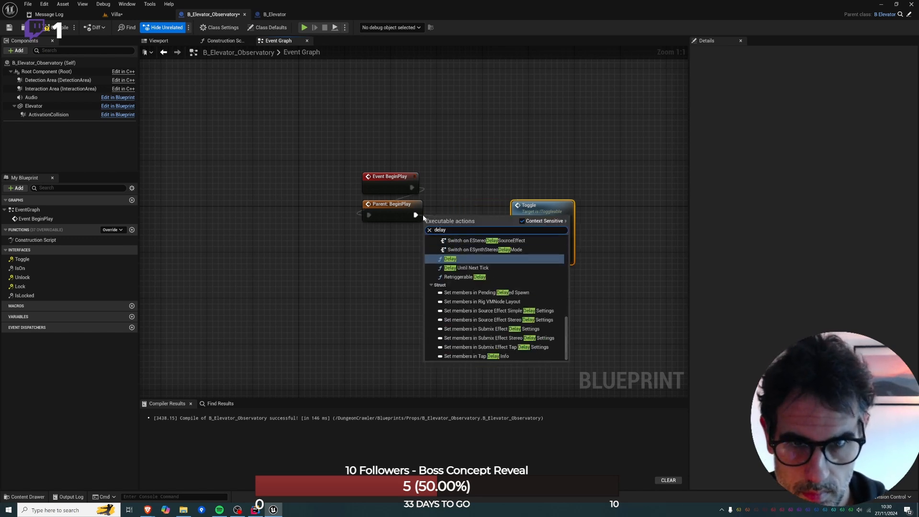
{"action": "key", "text": "Return"}
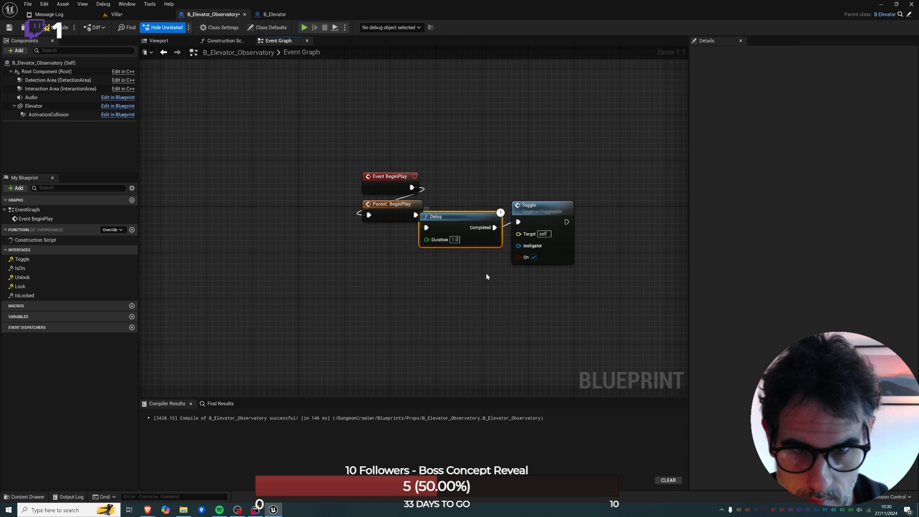
Run the Villa level to check how far the elevator descends into the lower room, and stop the play session.
{"action": "left_click", "coordinate": [114, 14]}
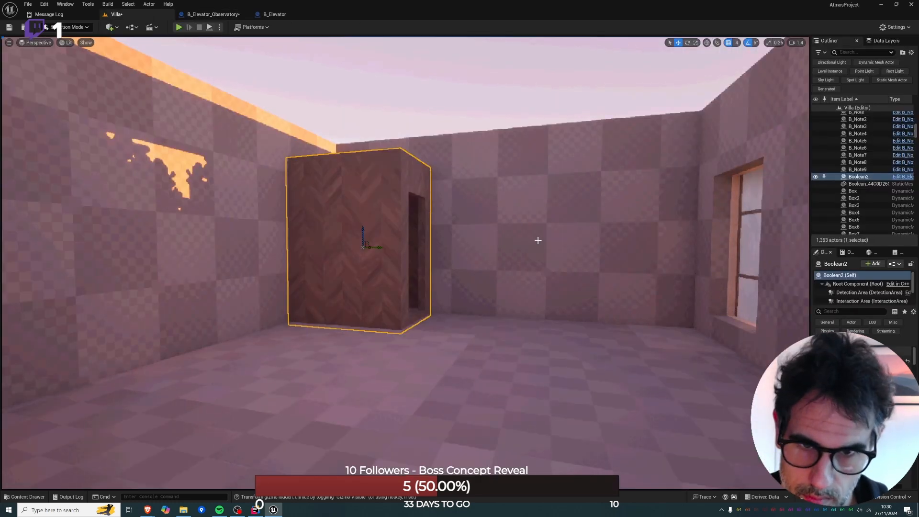
{"action": "key", "text": "alt+p"}
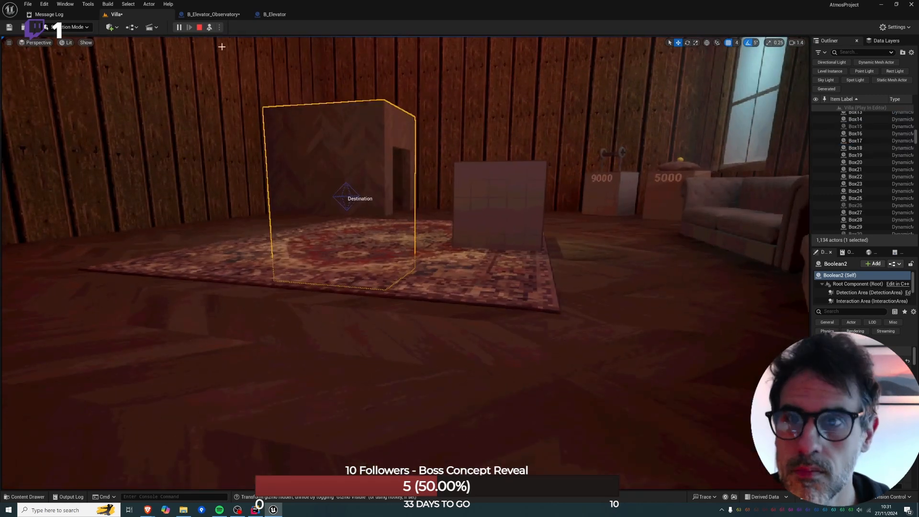
{"action": "left_click", "coordinate": [200, 28]}
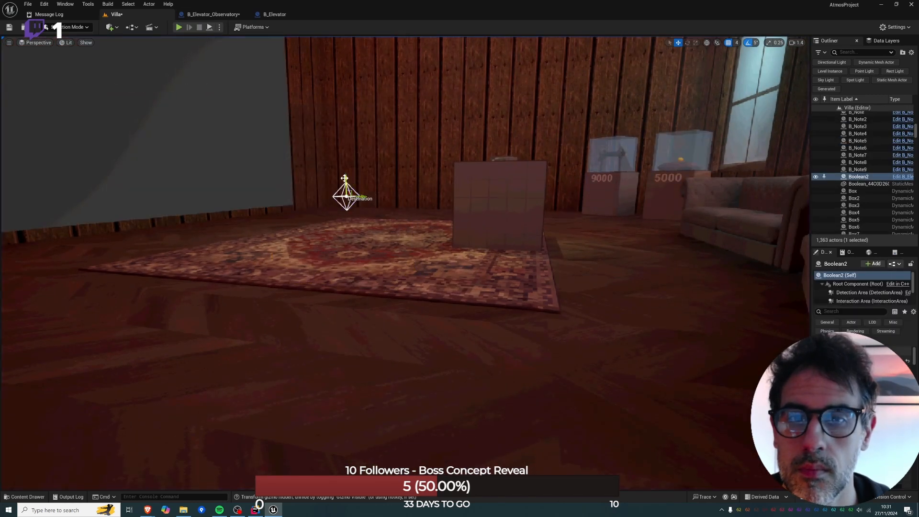
Raise the elevator's Destination marker well above the lower room's floor and test the arrival height in a play session.
{"action": "left_click_drag", "start_coordinate": [345, 178], "coordinate": [331, 97]}
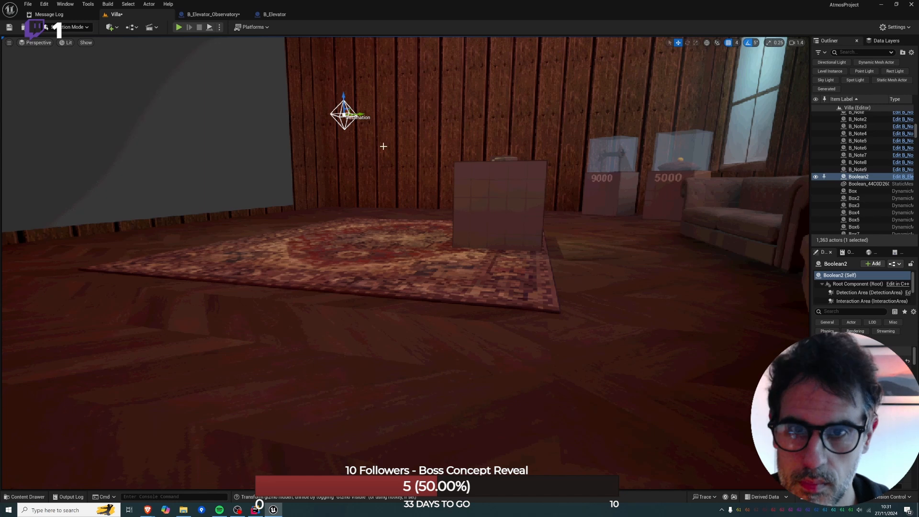
{"action": "key", "text": "alt+p"}
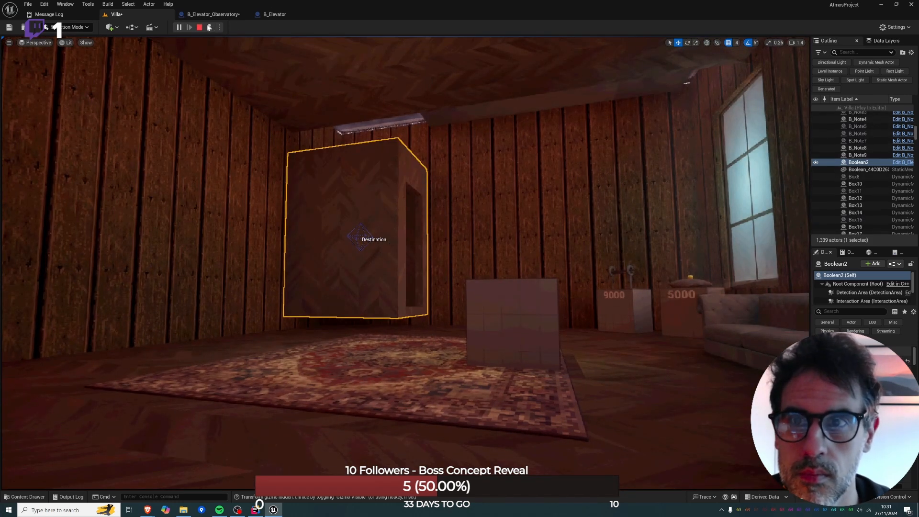
{"action": "key", "text": "Escape"}
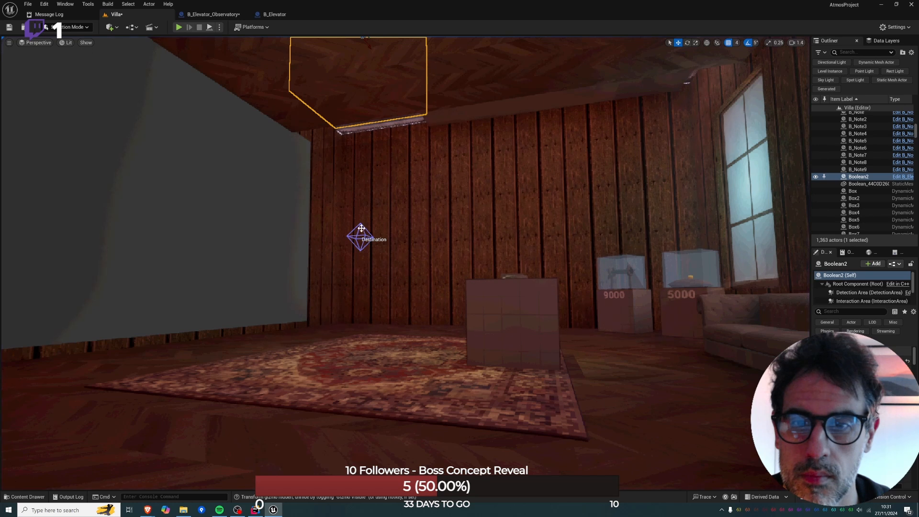
Lower the Destination marker slightly toward the floor and run the level again to check where the cabin stops.
{"action": "left_click", "coordinate": [362, 228]}
{"action": "left_click_drag", "start_coordinate": [361, 221], "coordinate": [361, 243]}
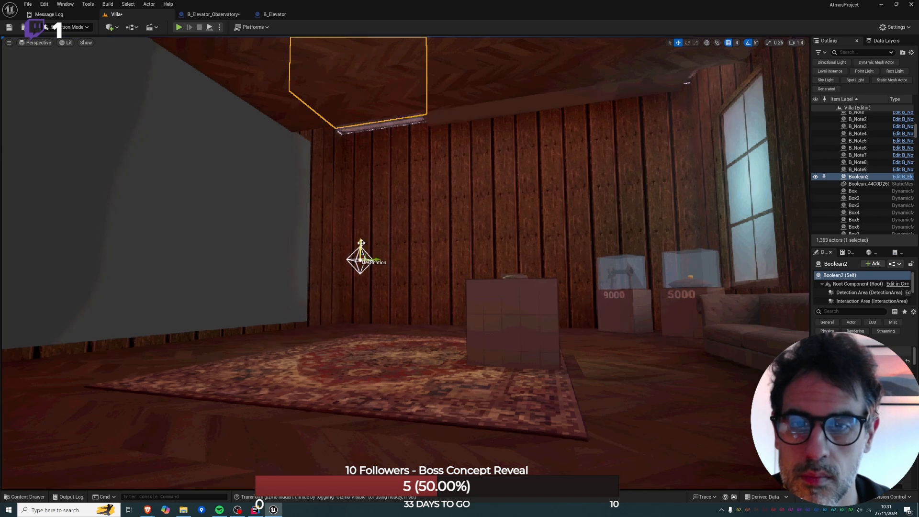
{"action": "key", "text": "alt+p"}
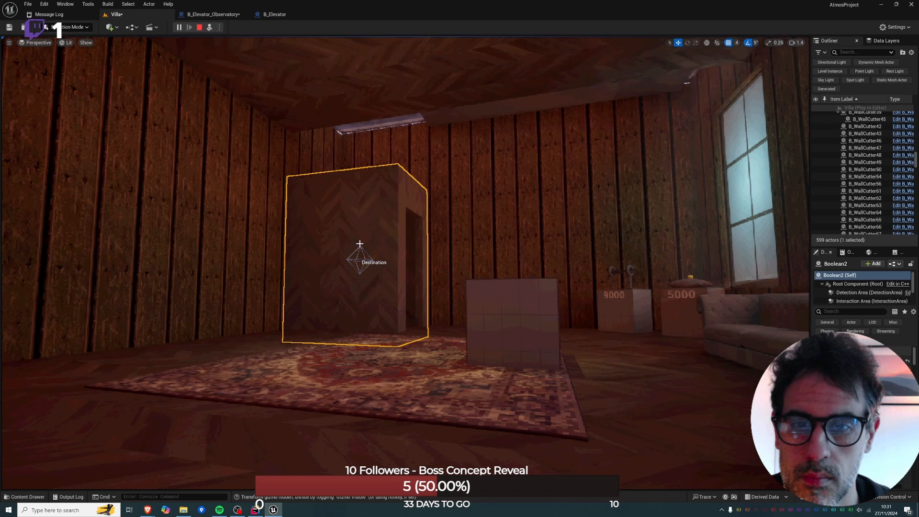
{"action": "left_click", "coordinate": [200, 27]}
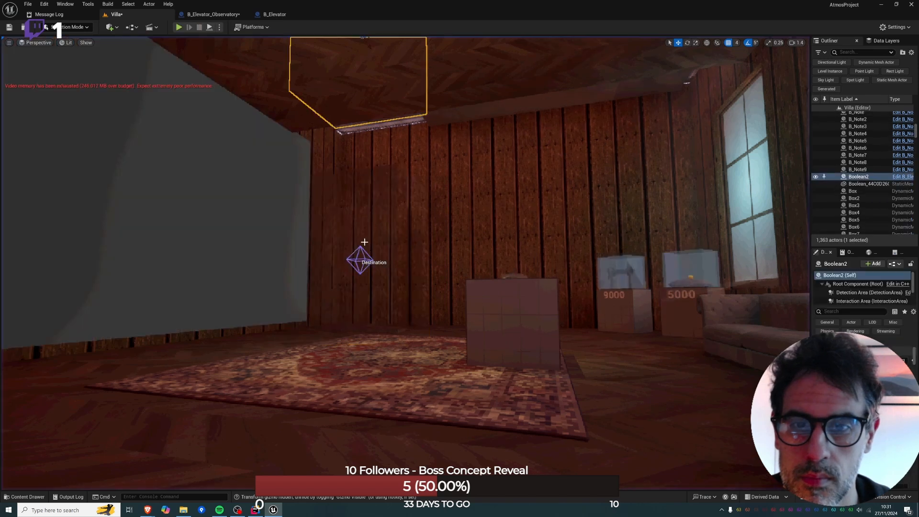
Nudge the Destination marker up a little to fit the cabin's base to the floor, and retest in play.
{"action": "left_click_drag", "start_coordinate": [359, 244], "coordinate": [358, 234]}
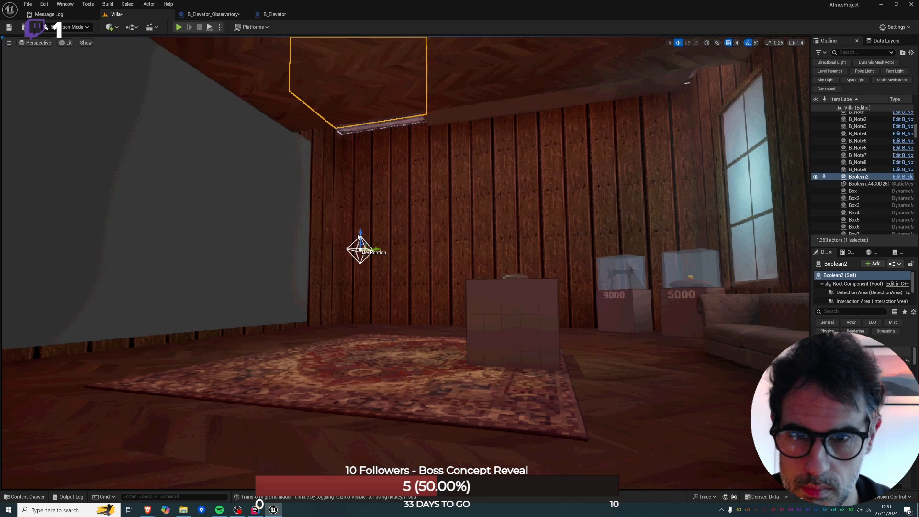
{"action": "key", "text": "alt+p"}
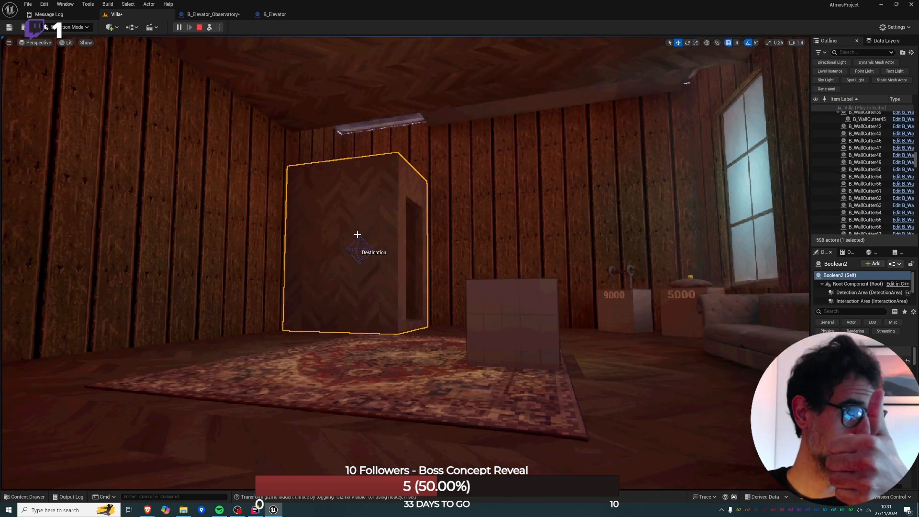
{"action": "left_click", "coordinate": [200, 27]}
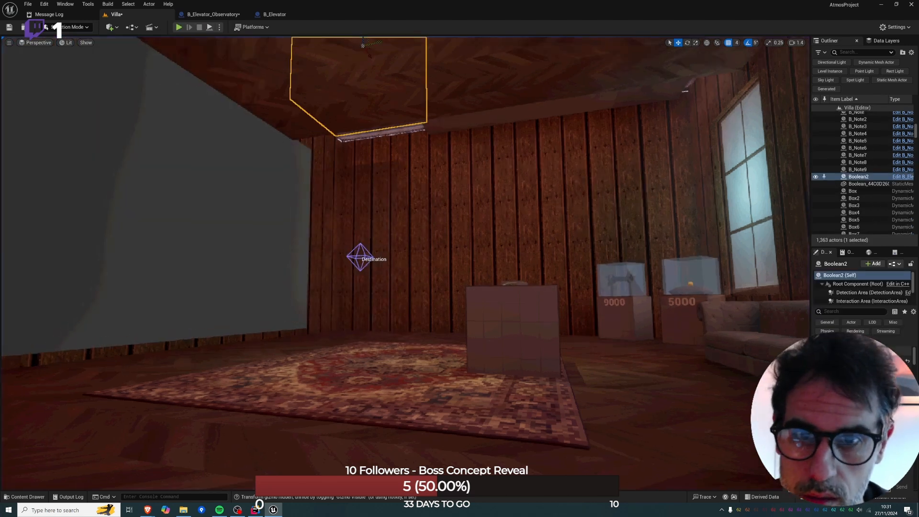
Lower the Destination marker slightly and run the level to check how the cabin's base meets the lower room's floor.
{"action": "right_click_drag", "start_coordinate": [366, 326], "coordinate": [367, 292]}
{"action": "key", "text": "w"}
{"action": "left_click", "coordinate": [346, 323]}
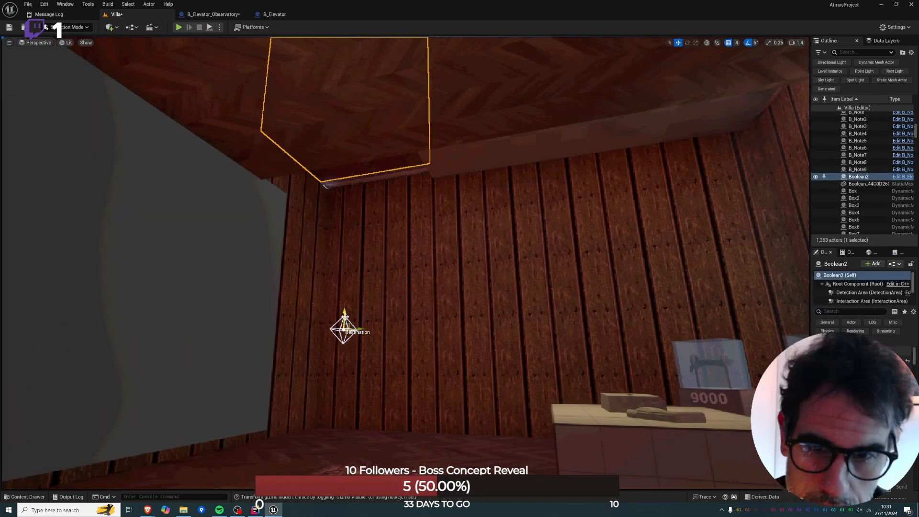
{"action": "left_click_drag", "start_coordinate": [344, 328], "coordinate": [343, 337]}
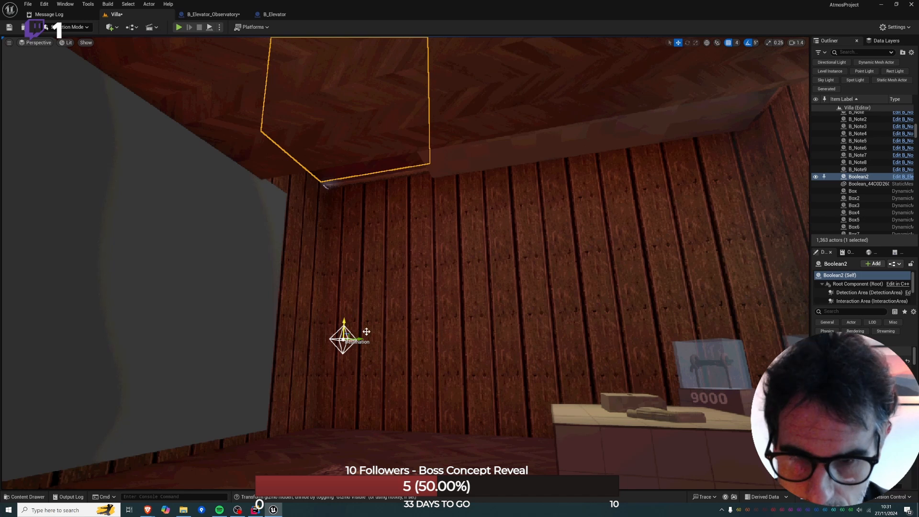
{"action": "key", "text": "alt+p"}
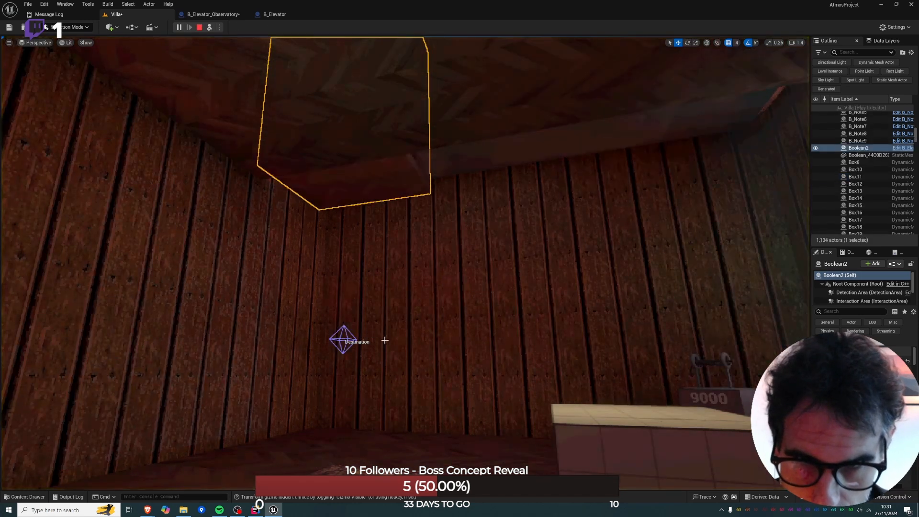
{"action": "key", "text": "d"}
{"action": "right_click_drag", "start_coordinate": [391, 344], "coordinate": [330, 378]}
{"action": "key", "text": "w"}
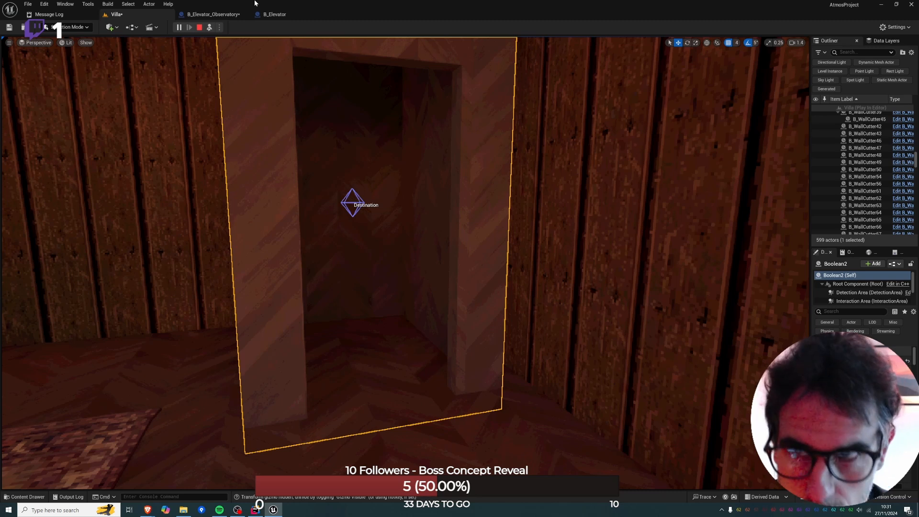
{"action": "key", "text": "Escape"}
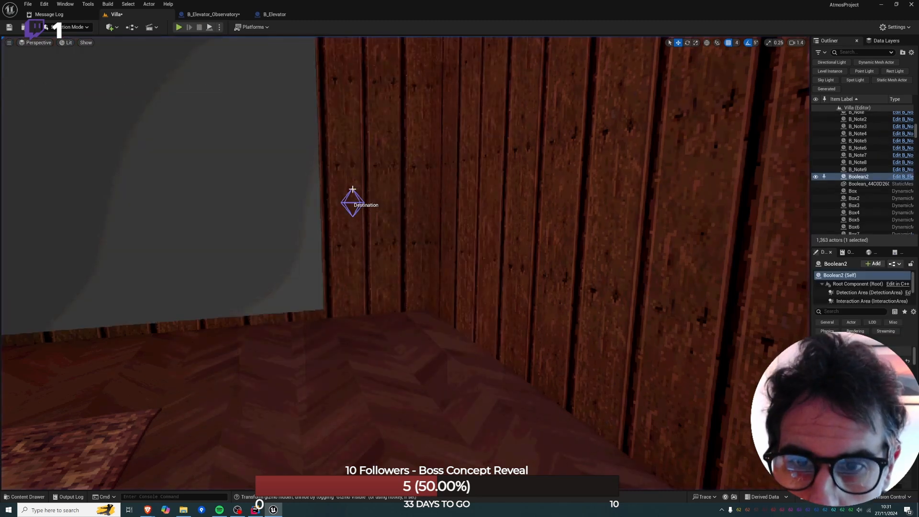
Raise the Destination marker by a small amount and play the level to recheck the cabin's arrival height.
{"action": "left_click_drag", "start_coordinate": [351, 187], "coordinate": [350, 181]}
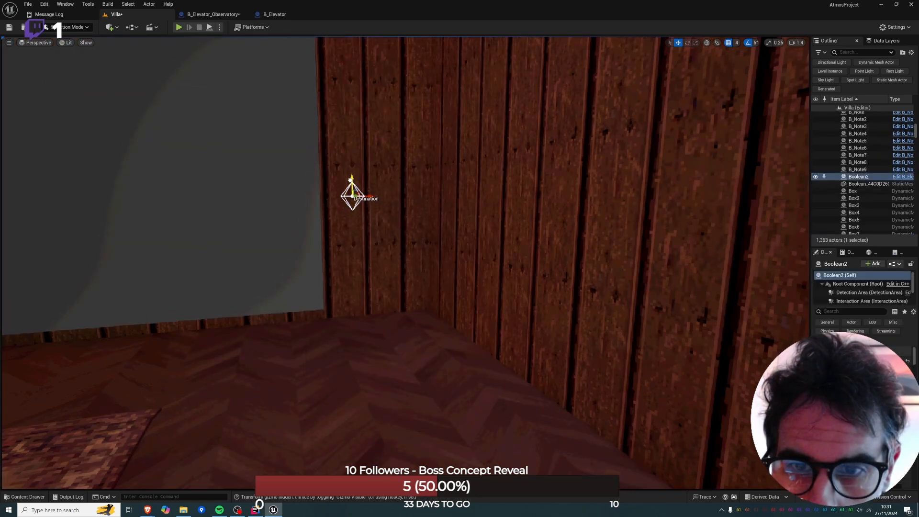
{"action": "key", "text": "alt+p"}
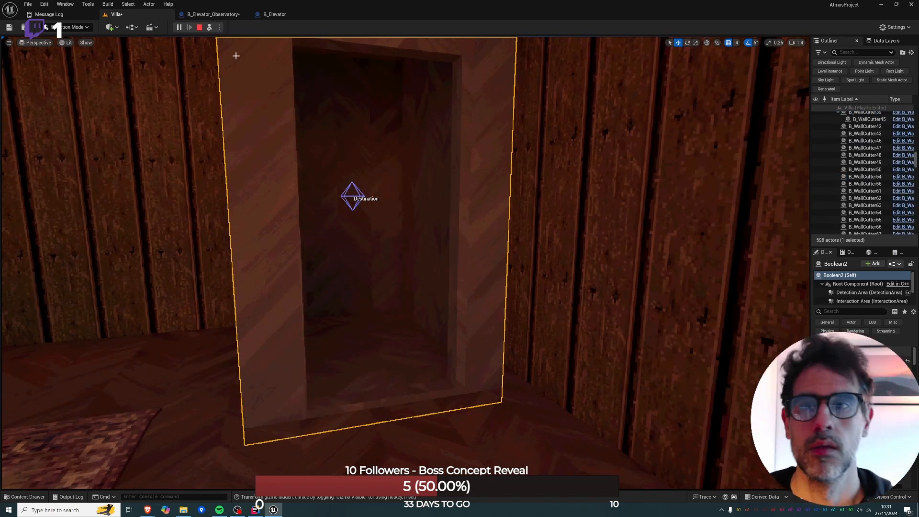
{"action": "key", "text": "Escape"}
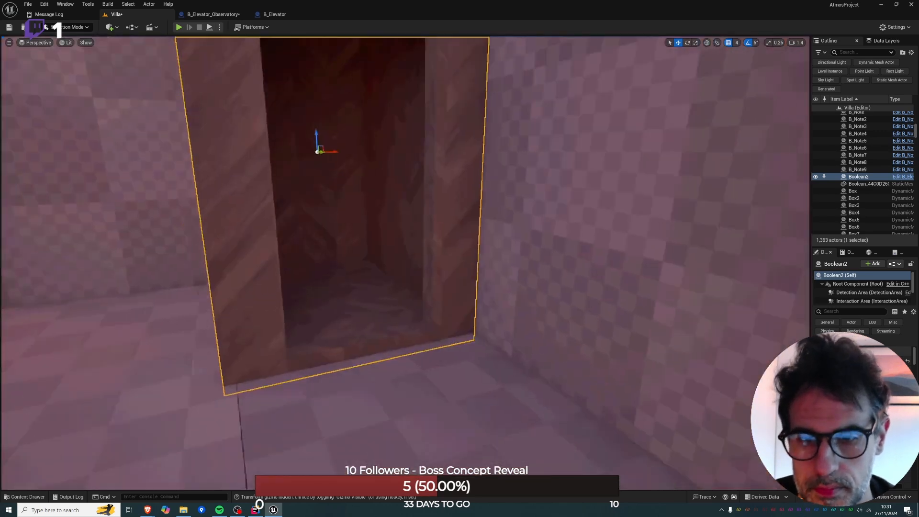
Examine the elevator cabin in the upper room from outside, including its base and doorway.
{"action": "mouse_move", "coordinate": [386, 229]}
{"action": "right_mouse_down"}
{"action": "mouse_move", "coordinate": [364, 235]}
{"action": "mouse_move", "coordinate": [407, 234]}
{"action": "mouse_move", "coordinate": [411, 225]}
{"action": "mouse_move", "coordinate": [386, 229]}
{"action": "right_mouse_up"}
{"action": "key", "text": "a"}
{"action": "key", "text": "s"}
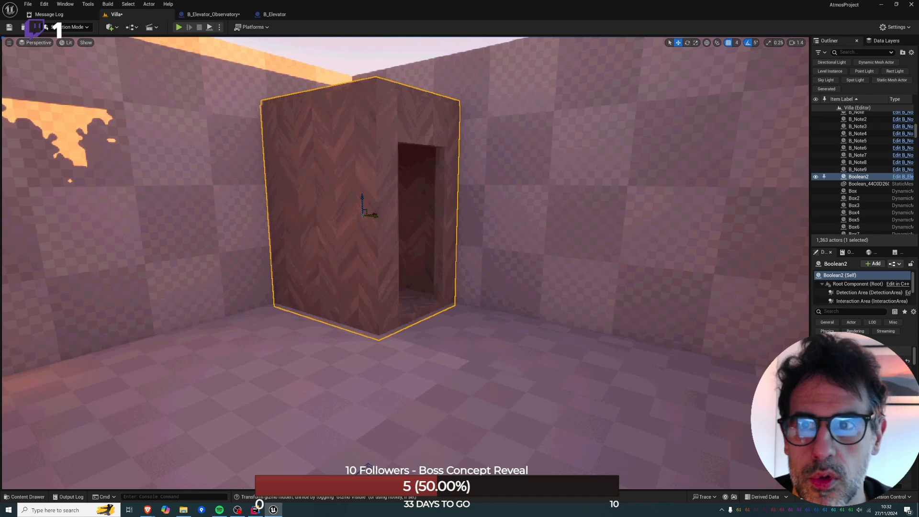
{"action": "key", "text": "e"}
{"action": "right_click_drag", "start_coordinate": [387, 229], "coordinate": [370, 216]}
{"action": "key", "text": "q"}
{"action": "key", "text": "d"}
{"action": "key", "text": "e"}
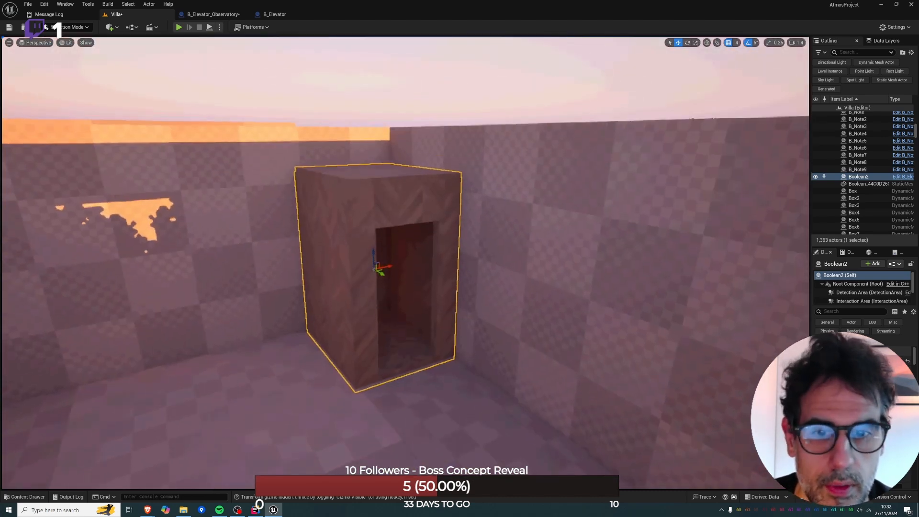
{"action": "right_click_drag", "start_coordinate": [421, 262], "coordinate": [421, 261]}
Delete all nodes from B_Elevator_Observatory's event graph, and return to the cabin's interior in the Villa level.
{"action": "left_click", "coordinate": [212, 15]}
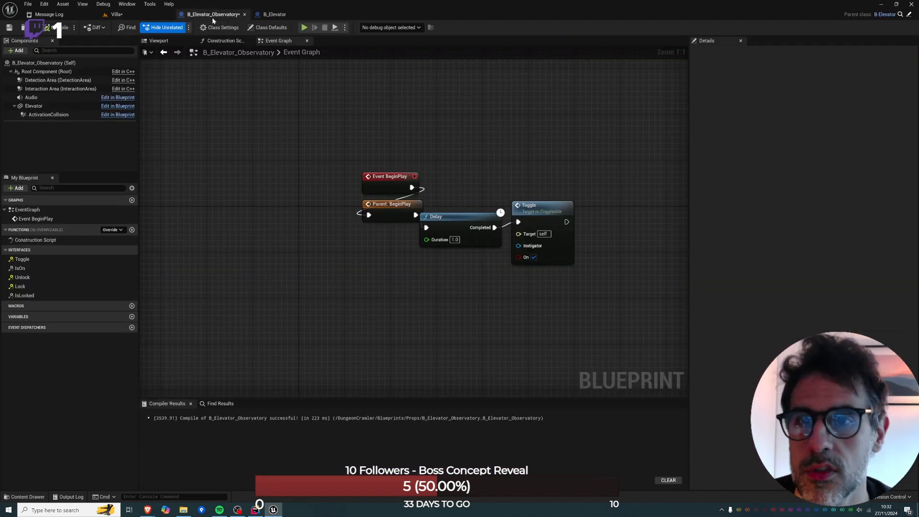
{"action": "left_click_drag", "start_coordinate": [452, 193], "coordinate": [402, 168]}
{"action": "key", "text": "Delete"}
{"action": "key", "text": "Delete"}
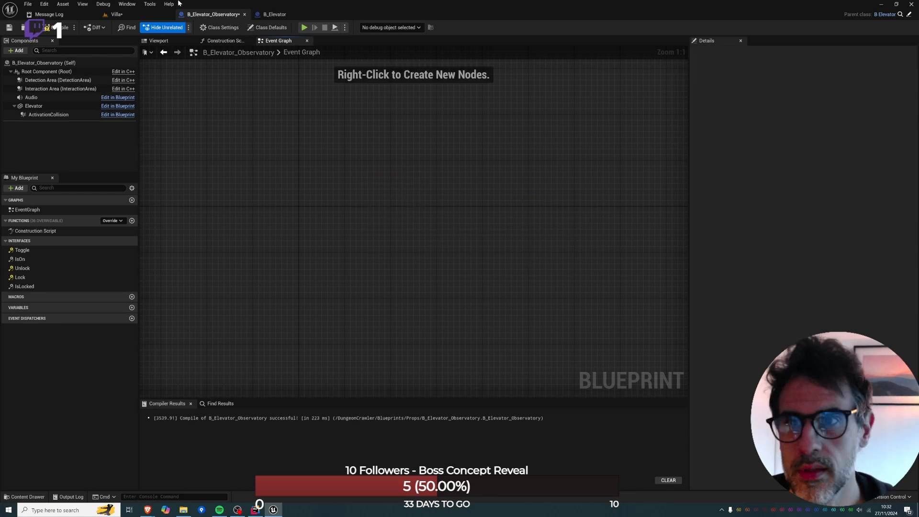
{"action": "left_click", "coordinate": [111, 14]}
{"action": "key", "text": "w"}
{"action": "right_click_drag", "start_coordinate": [406, 263], "coordinate": [493, 287]}
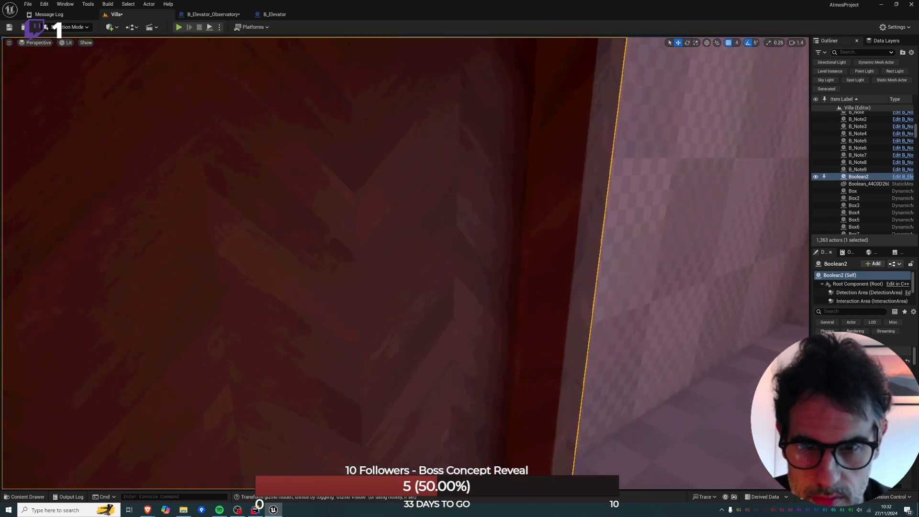
{"action": "left_click", "coordinate": [72, 26]}
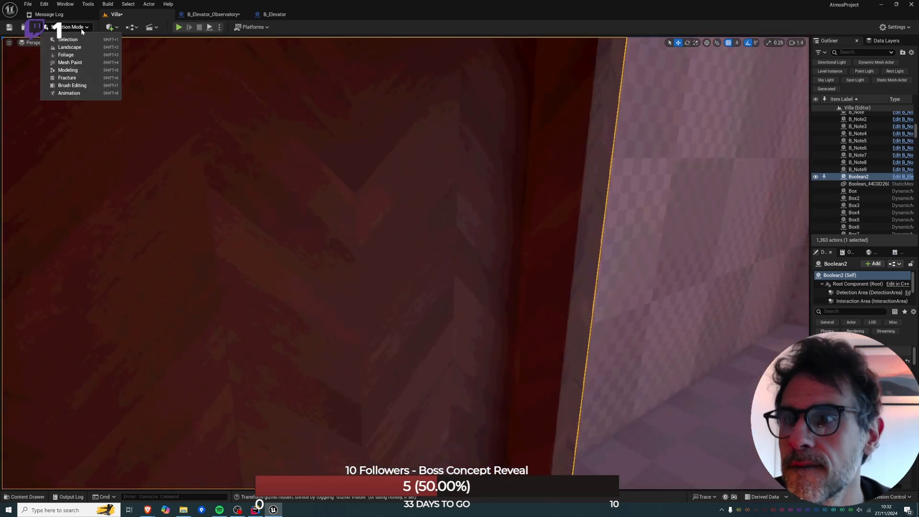
{"action": "left_click", "coordinate": [53, 72]}
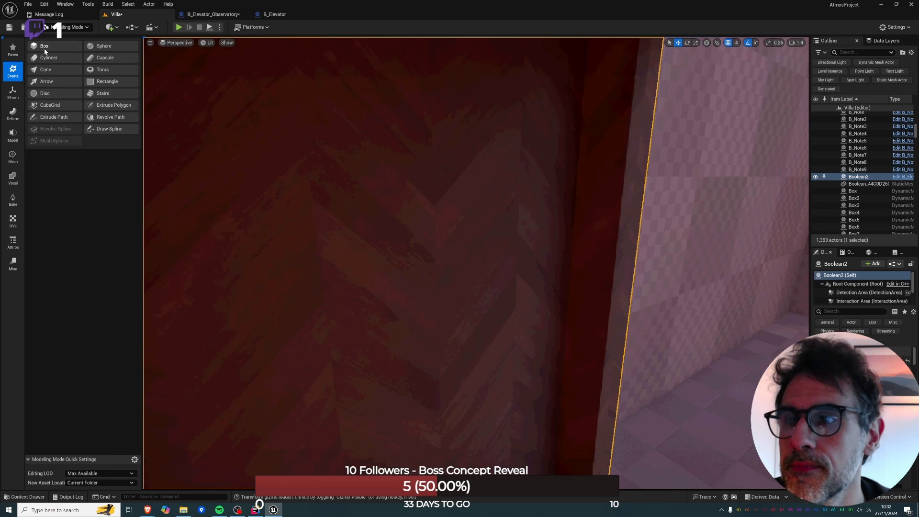
{"action": "left_click", "coordinate": [44, 46]}
{"action": "left_click", "coordinate": [350, 215]}
{"action": "left_click", "coordinate": [100, 84]}
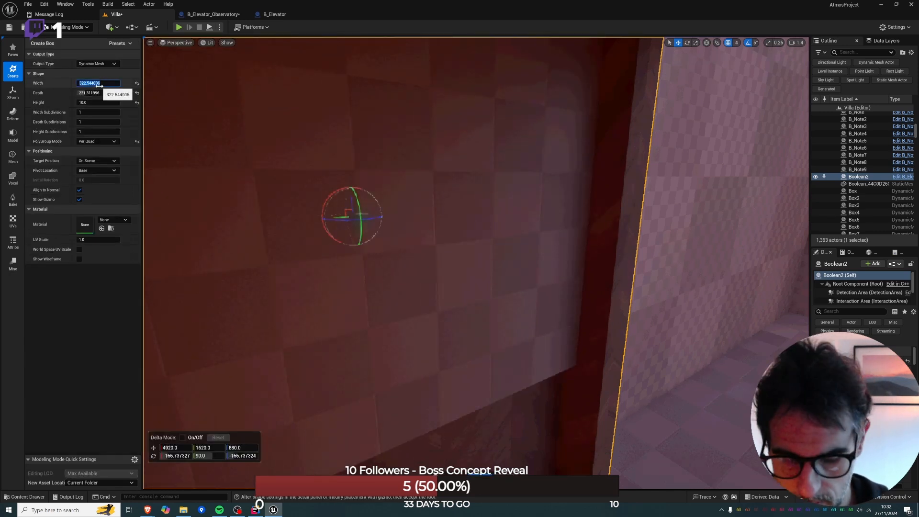
{"action": "key", "text": "Tab"}
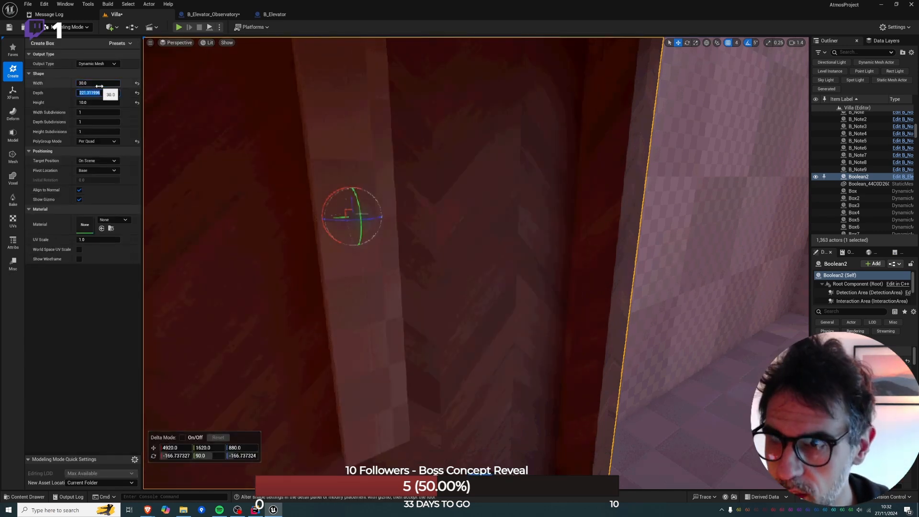
{"action": "type", "text": "8"}
{"action": "key", "text": "Tab"}
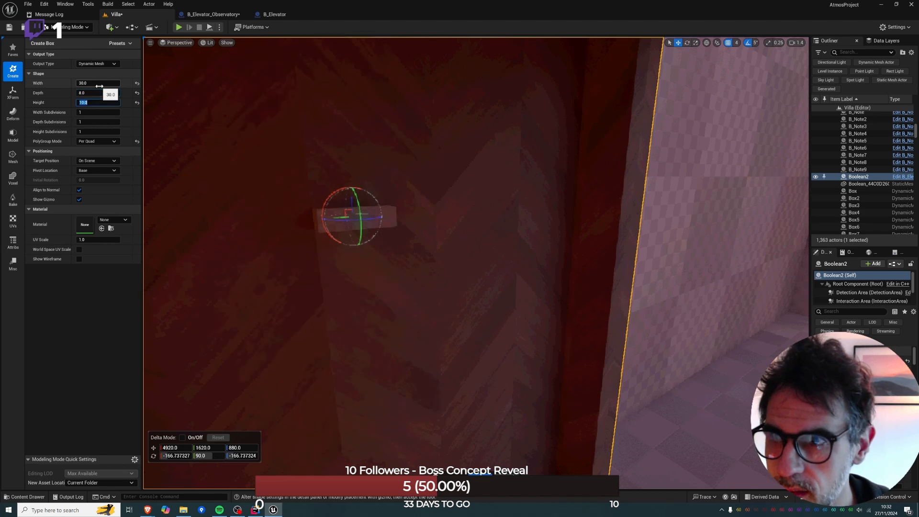
{"action": "type", "text": "35"}
{"action": "key", "text": "Return"}
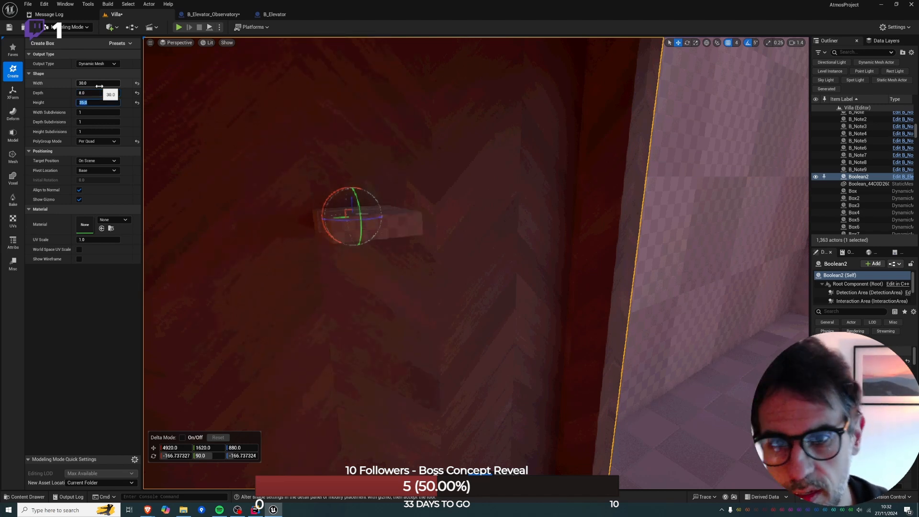
{"action": "left_click", "coordinate": [164, 455]}
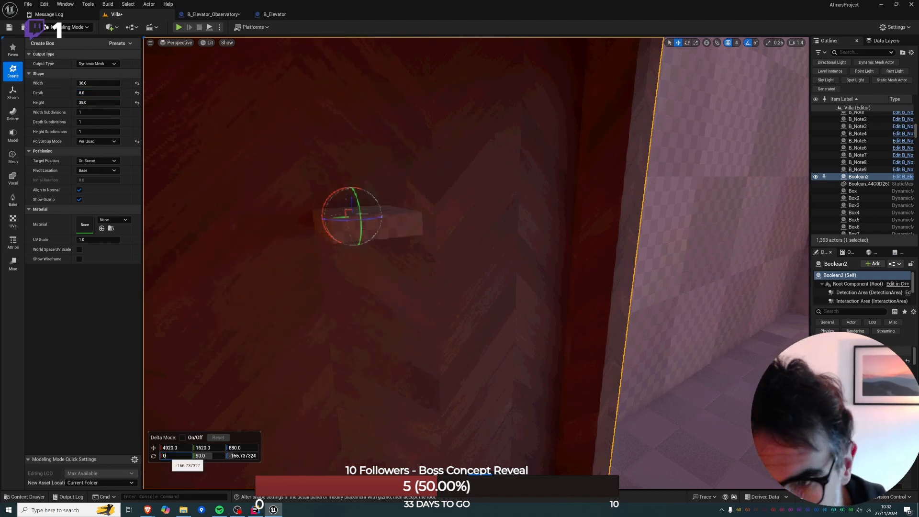
{"action": "key", "text": "Tab"}
{"action": "type", "text": "0"}
{"action": "key", "text": "Return"}
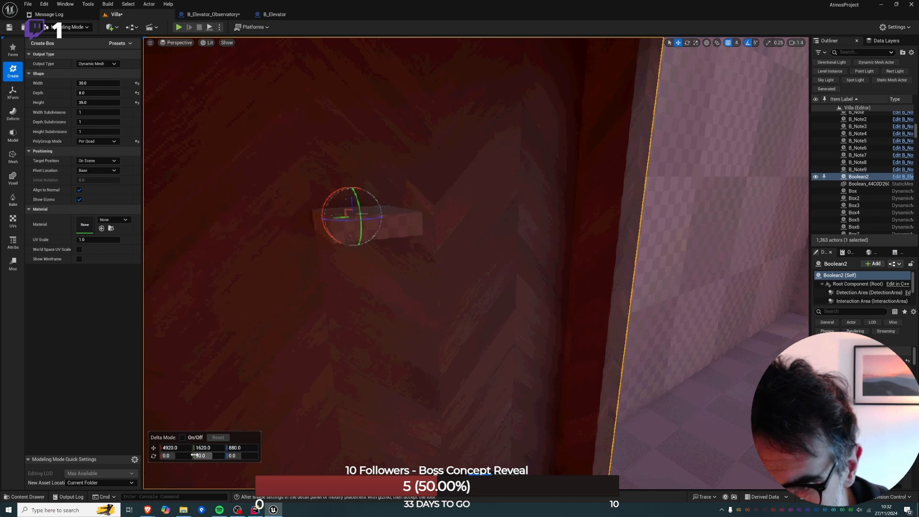
{"action": "type", "text": "0"}
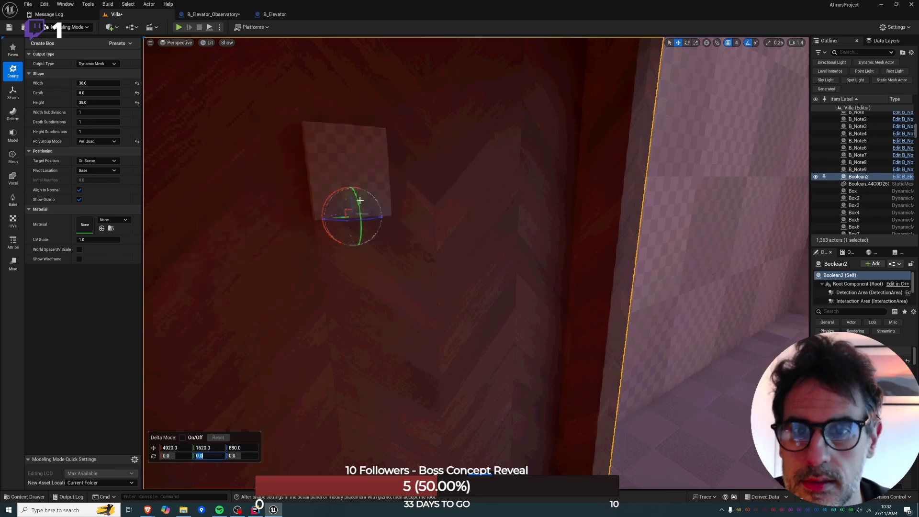
{"action": "left_click_drag", "start_coordinate": [352, 199], "coordinate": [352, 308]}
{"action": "right_click_drag", "start_coordinate": [353, 308], "coordinate": [357, 281]}
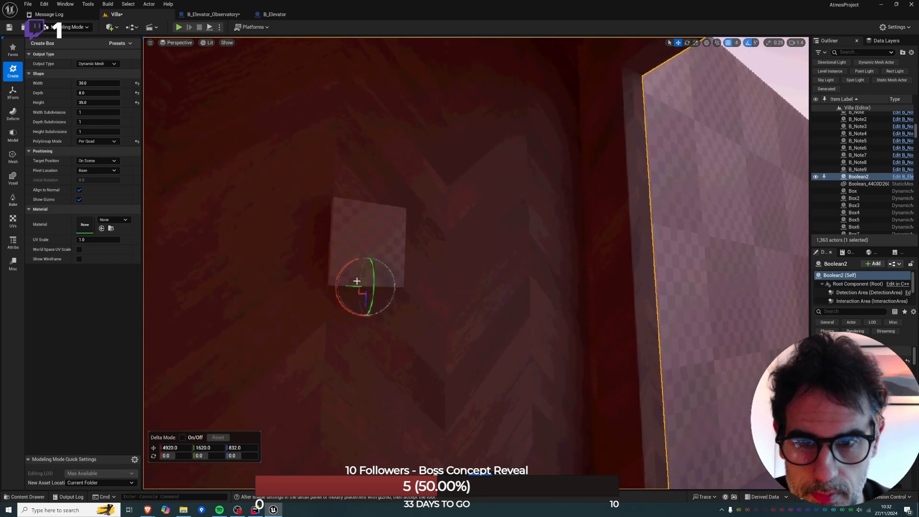
{"action": "left_click_drag", "start_coordinate": [364, 286], "coordinate": [388, 287]}
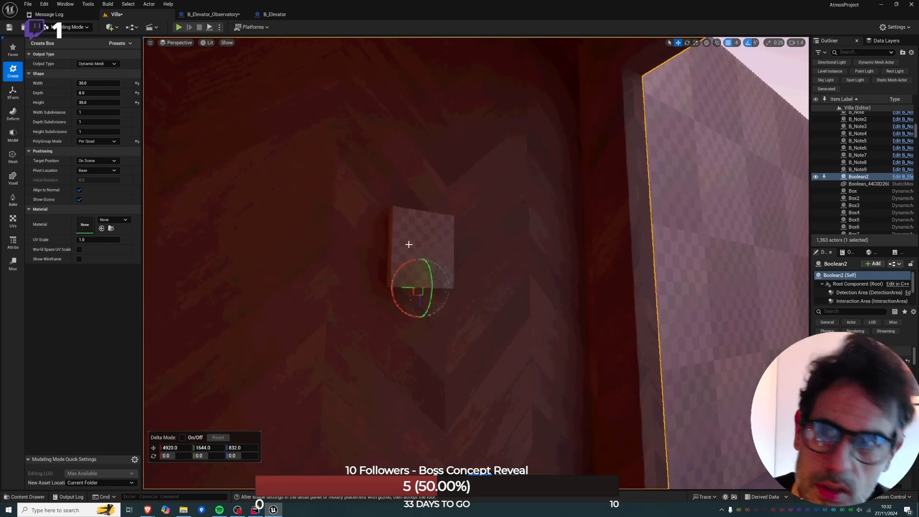
{"action": "left_click", "coordinate": [91, 27]}
{"action": "left_click", "coordinate": [88, 36]}
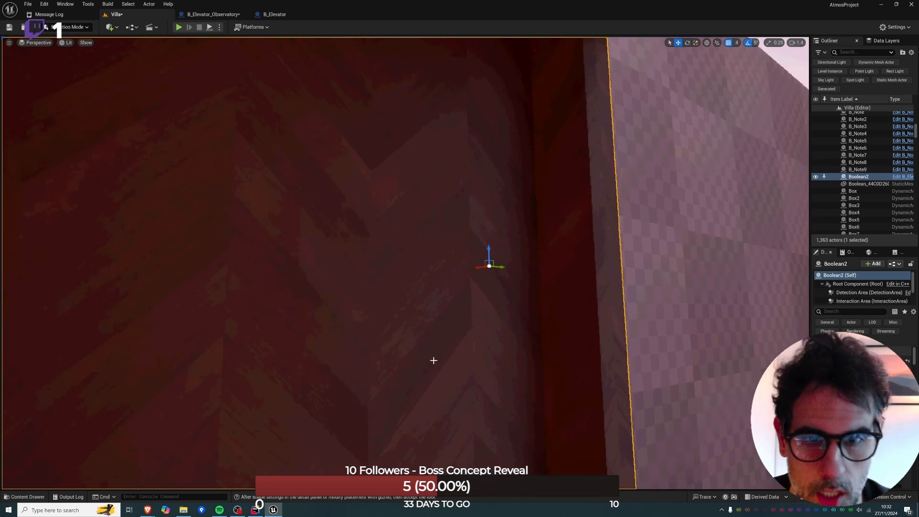
Search the project's Blueprint classes for "button" and place B_Switch_Activator_Button inside the cabin by the wall.
{"action": "key", "text": "ctrl+p"}
{"action": "type", "text": "but"}
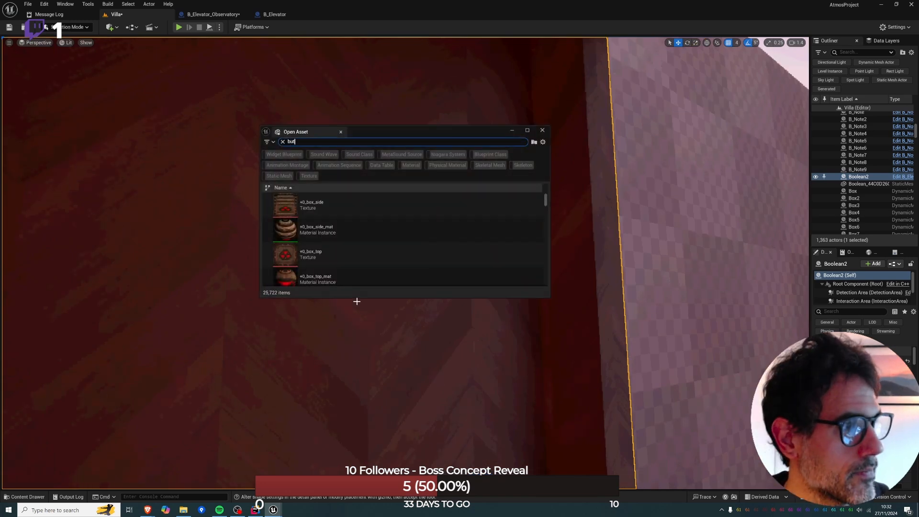
{"action": "type", "text": "ton"}
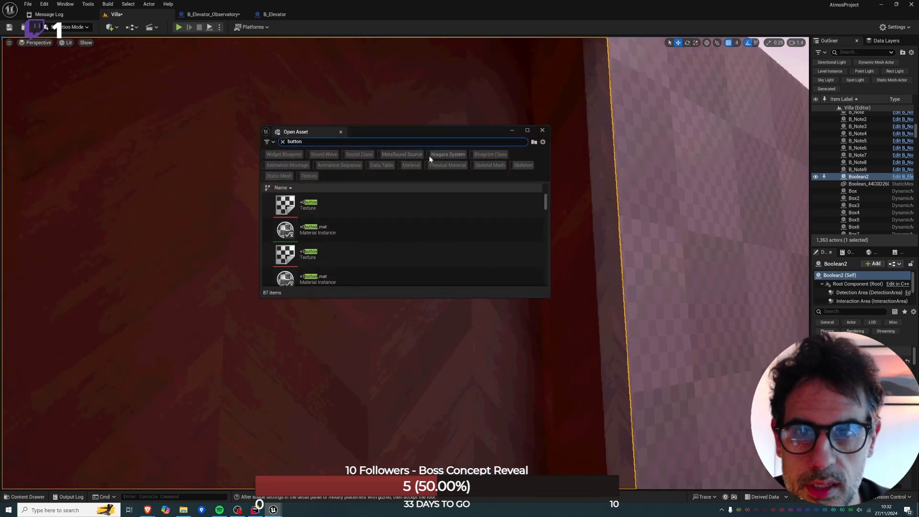
{"action": "left_click", "coordinate": [488, 154]}
{"action": "left_click", "coordinate": [426, 205]}
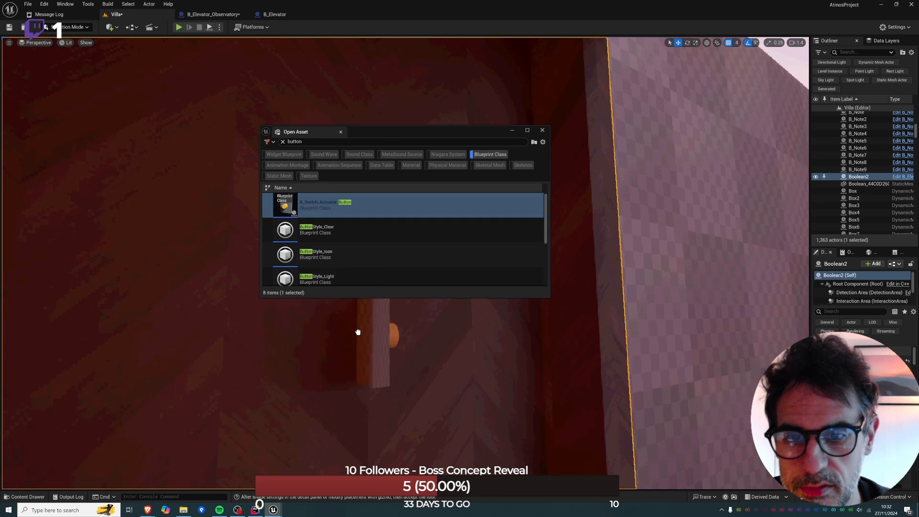
{"action": "mouse_move", "coordinate": [358, 332]}
{"action": "left_mouse_down"}
{"action": "mouse_move", "coordinate": [379, 319]}
{"action": "mouse_move", "coordinate": [370, 336]}
{"action": "left_mouse_up"}
{"action": "left_click", "coordinate": [543, 130]}
Rotate the button switch to face into the cabin and fit its backplate against the interior wall.
{"action": "key", "text": "e"}
{"action": "right_click_drag", "start_coordinate": [369, 336], "coordinate": [474, 335]}
{"action": "key", "text": "w"}
{"action": "left_click_drag", "start_coordinate": [312, 391], "coordinate": [309, 355]}
{"action": "right_click_drag", "start_coordinate": [309, 355], "coordinate": [287, 348]}
{"action": "scroll", "coordinate": [310, 355], "scroll_direction": "down", "scroll_amount": 4}
{"action": "key", "text": "w"}
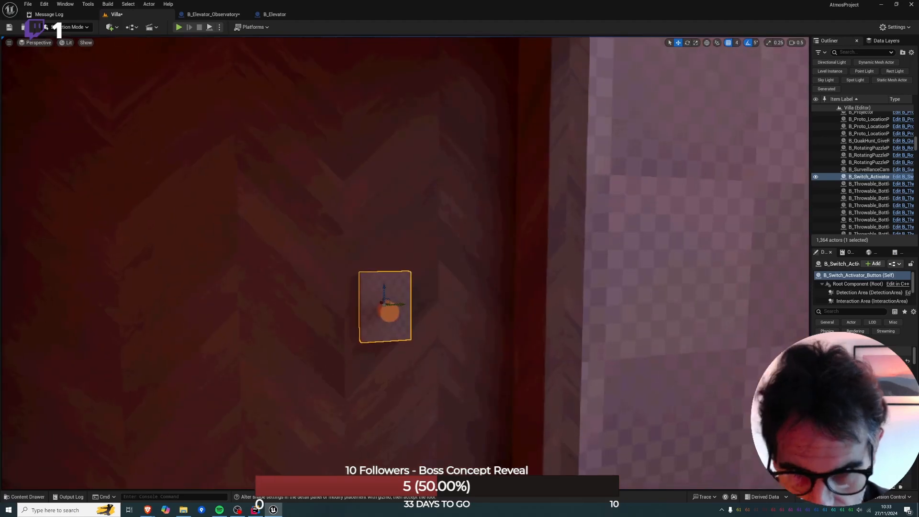
Adjust the button switch's position along the cabin wall beside the doorway, and check it from outside and inside.
{"action": "left_click_drag", "start_coordinate": [403, 306], "coordinate": [331, 306]}
{"action": "mouse_move", "coordinate": [435, 306]}
{"action": "right_mouse_down"}
{"action": "mouse_move", "coordinate": [378, 311]}
{"action": "mouse_move", "coordinate": [433, 304]}
{"action": "right_mouse_up"}
{"action": "key", "text": "s"}
{"action": "key", "text": "w"}
{"action": "left_click_drag", "start_coordinate": [337, 289], "coordinate": [422, 289]}
{"action": "key", "text": "s"}
{"action": "right_click_drag", "start_coordinate": [422, 290], "coordinate": [311, 302]}
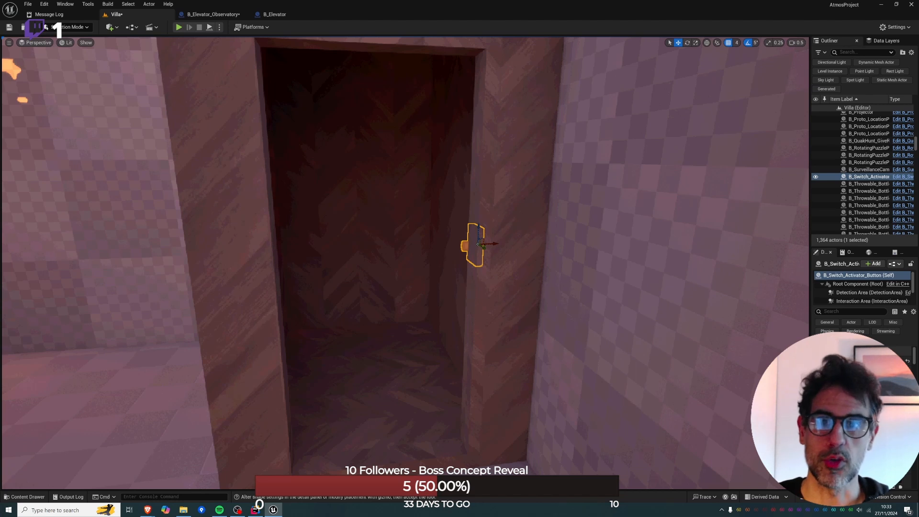
{"action": "key", "text": "w"}
{"action": "mouse_move", "coordinate": [311, 303]}
{"action": "right_mouse_down"}
{"action": "mouse_move", "coordinate": [431, 303]}
{"action": "mouse_move", "coordinate": [328, 303]}
{"action": "right_mouse_up"}
{"action": "key", "text": "a"}
{"action": "key", "text": "s"}
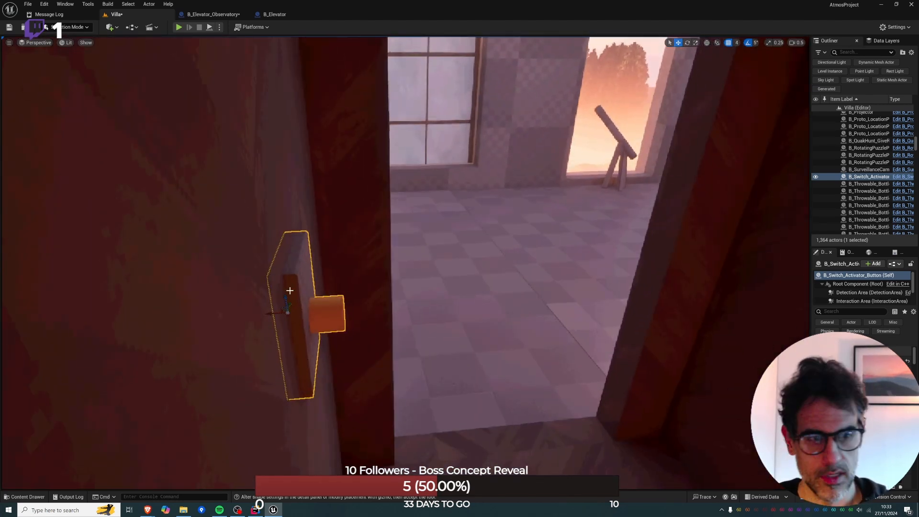
Filter the button switch's properties by "targ" and set its Toggle on Event target to the elevator cabin actor, Boolean2.
{"action": "left_click_drag", "start_coordinate": [810, 232], "coordinate": [694, 232]}
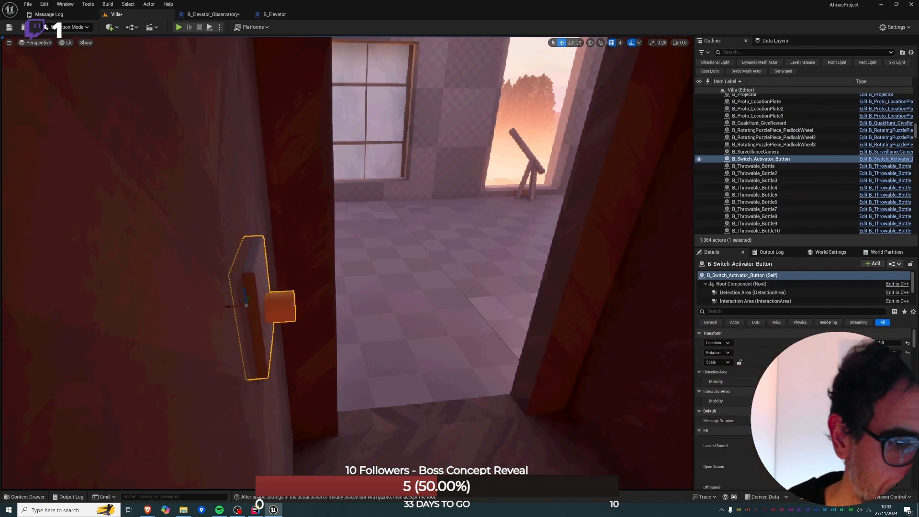
{"action": "scroll", "coordinate": [722, 407], "scroll_direction": "down", "scroll_amount": 3}
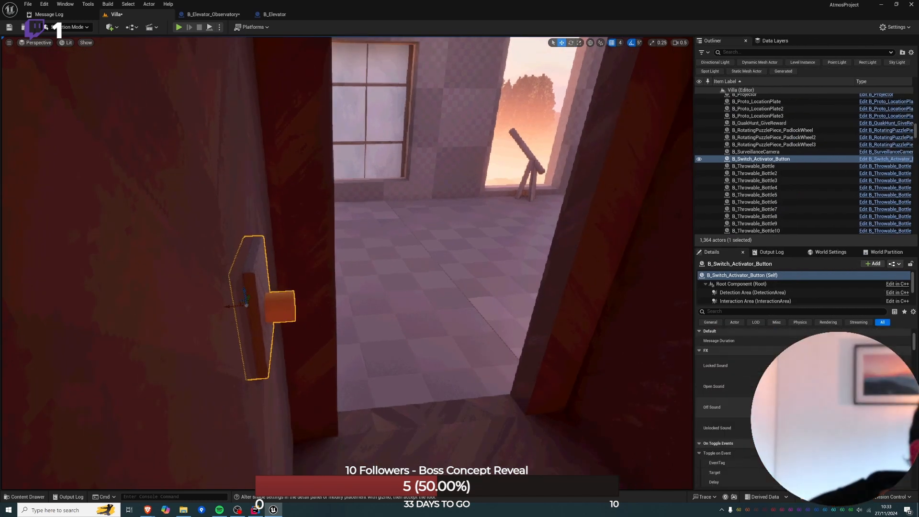
{"action": "scroll", "coordinate": [723, 407], "scroll_direction": "down", "scroll_amount": 4}
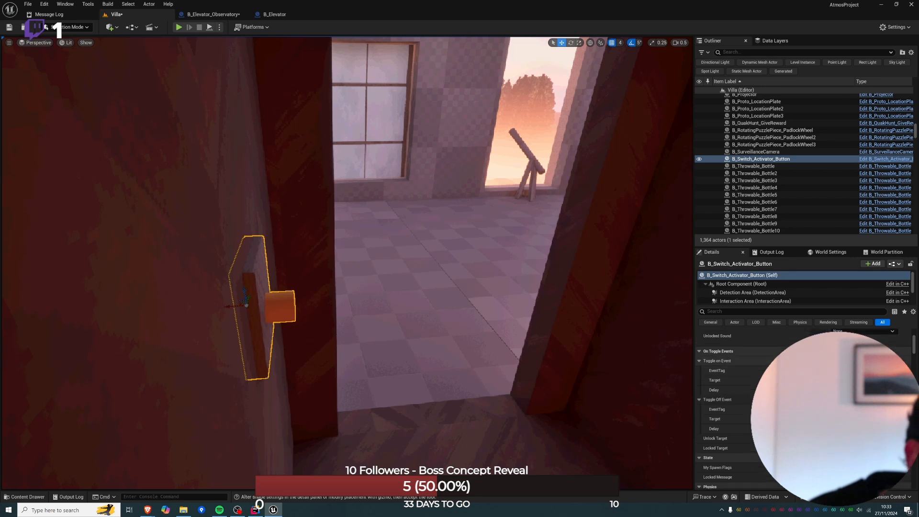
{"action": "scroll", "coordinate": [723, 374], "scroll_direction": "up", "scroll_amount": 4}
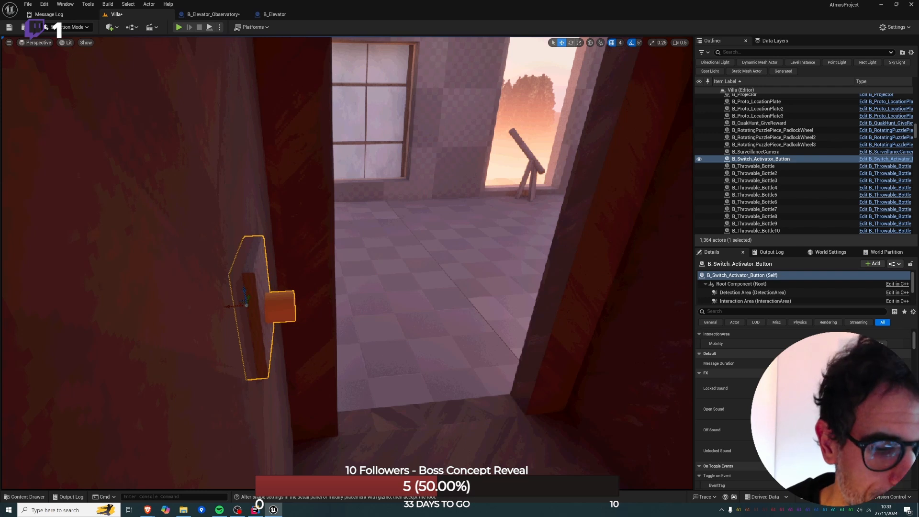
{"action": "scroll", "coordinate": [728, 407], "scroll_direction": "down", "scroll_amount": 5}
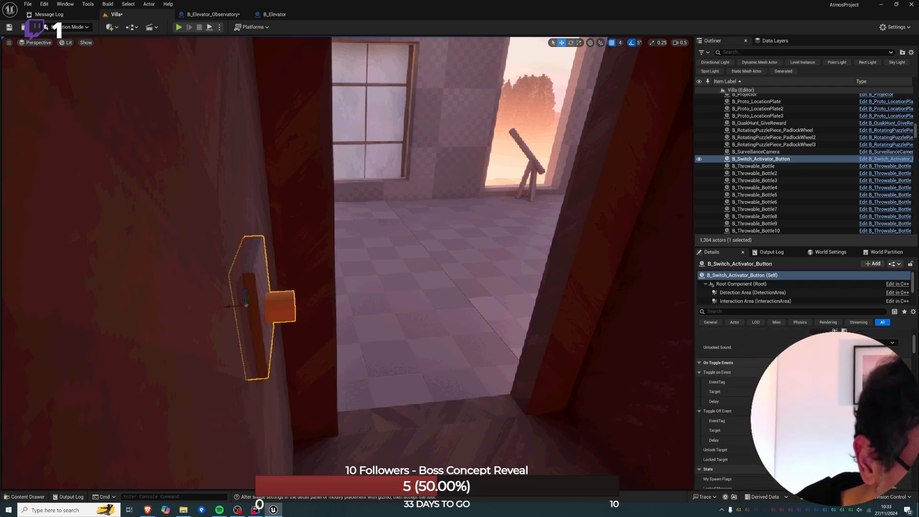
{"action": "scroll", "coordinate": [728, 407], "scroll_direction": "up", "scroll_amount": 5}
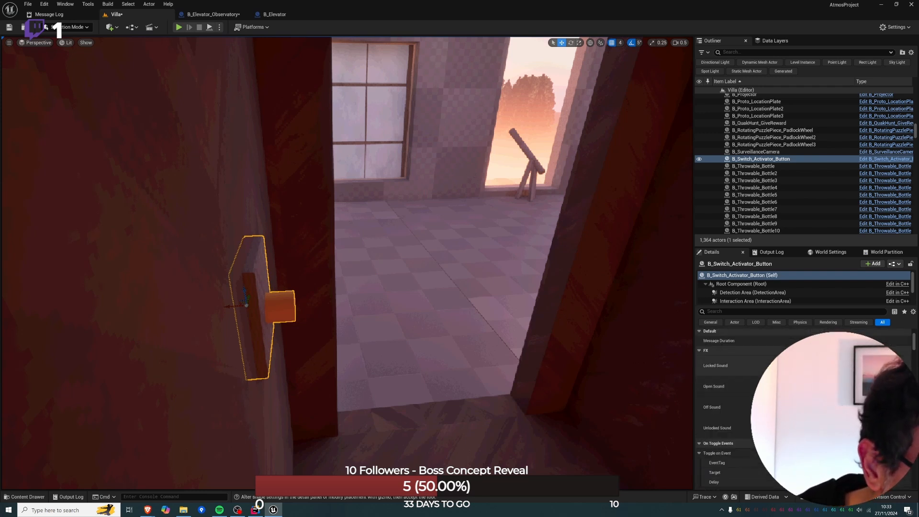
{"action": "scroll", "coordinate": [727, 406], "scroll_direction": "down", "scroll_amount": 5}
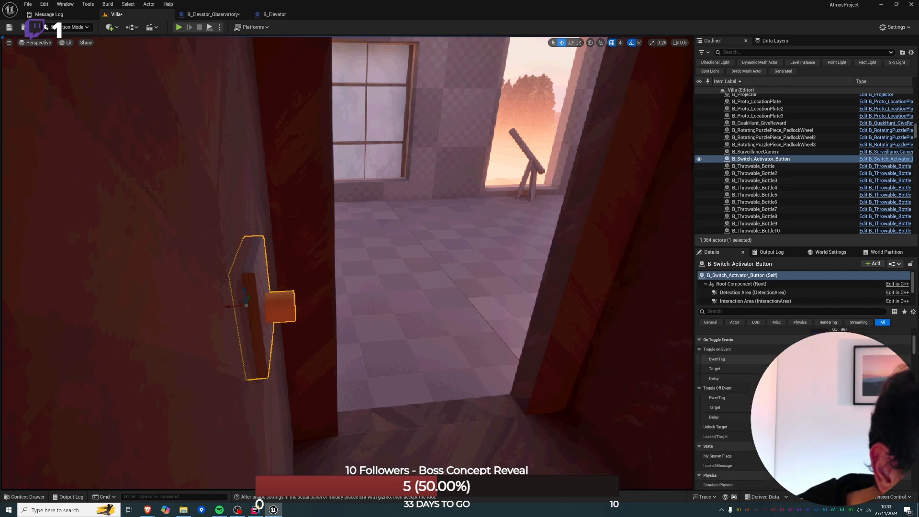
{"action": "scroll", "coordinate": [728, 407], "scroll_direction": "up", "scroll_amount": 4}
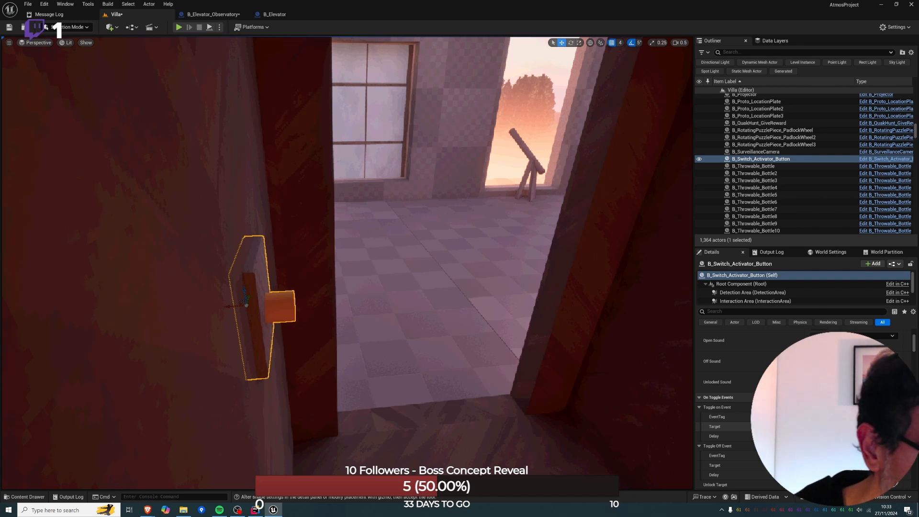
{"action": "scroll", "coordinate": [720, 416], "scroll_direction": "up", "scroll_amount": 4}
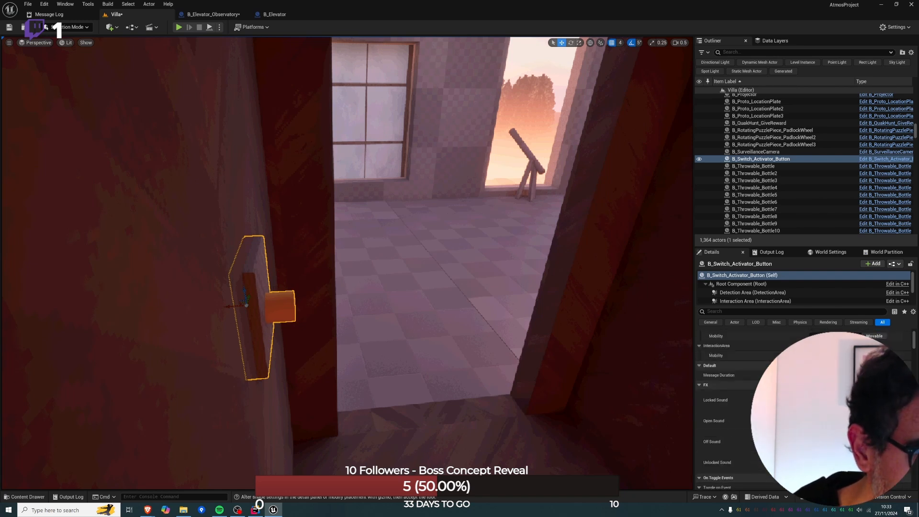
{"action": "left_click", "coordinate": [709, 312]}
{"action": "type", "text": "targ"}
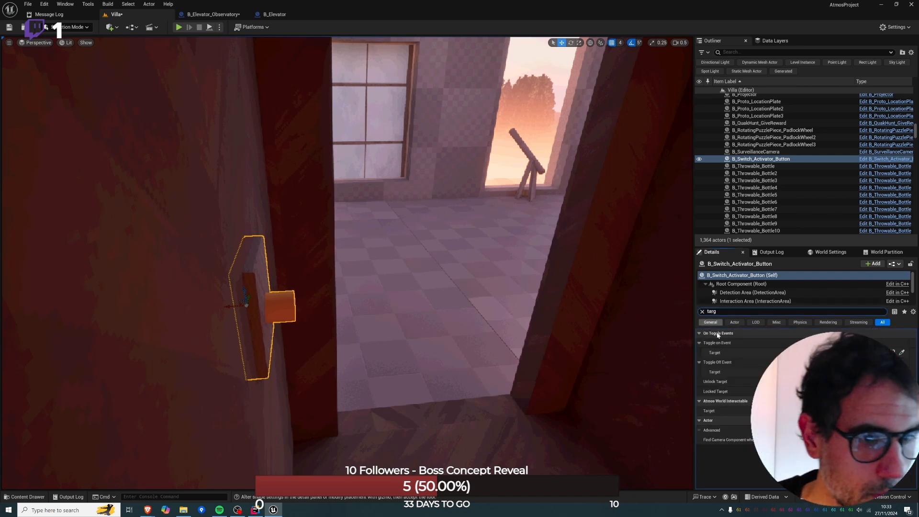
{"action": "left_click", "coordinate": [902, 353]}
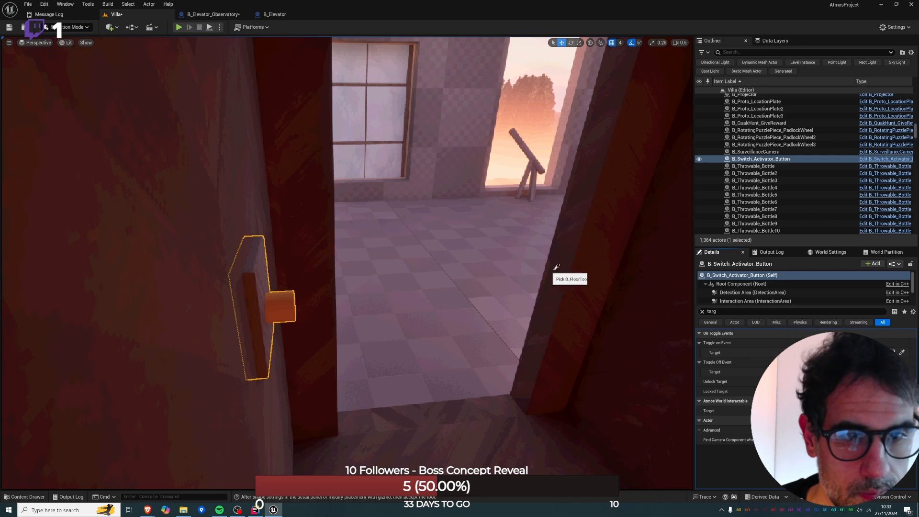
{"action": "left_click", "coordinate": [623, 323]}
Playtest the level starting from the floor by the cabin doorway, and stop the play session.
{"action": "right_click", "coordinate": [421, 327]}
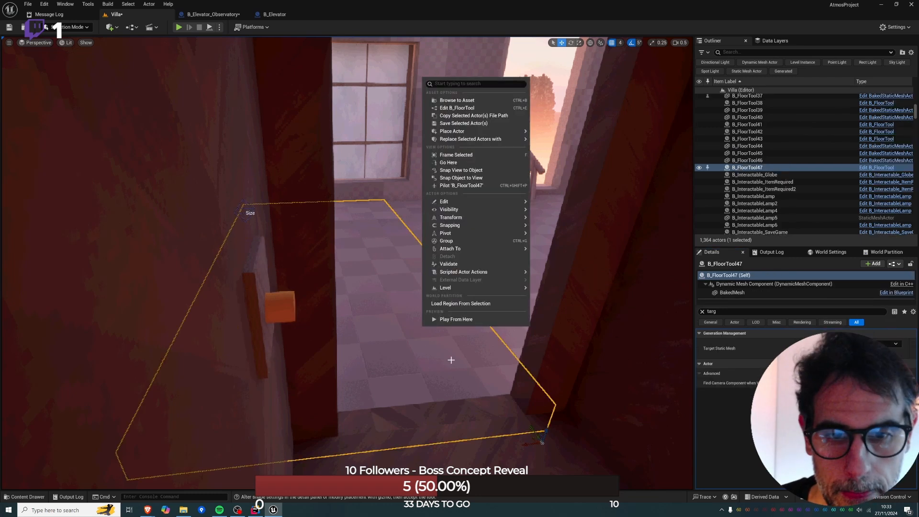
{"action": "left_click", "coordinate": [443, 375]}
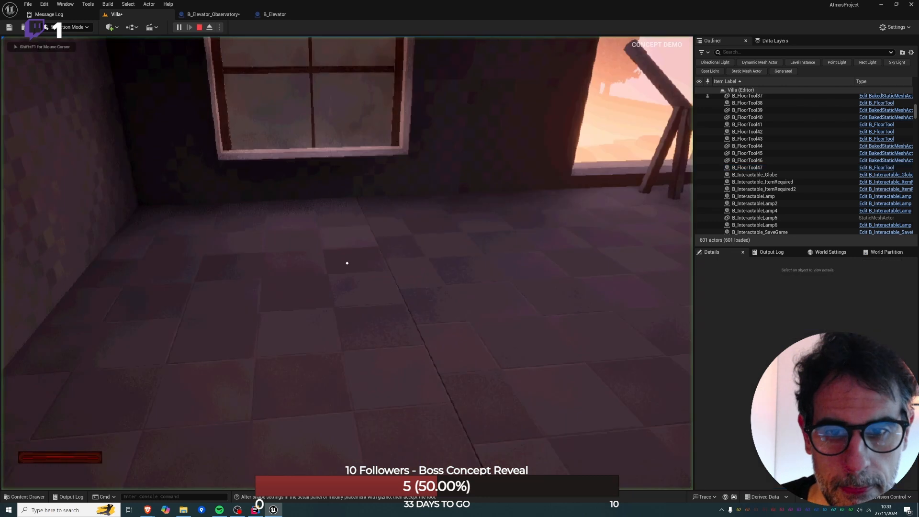
{"action": "key", "text": "Escape"}
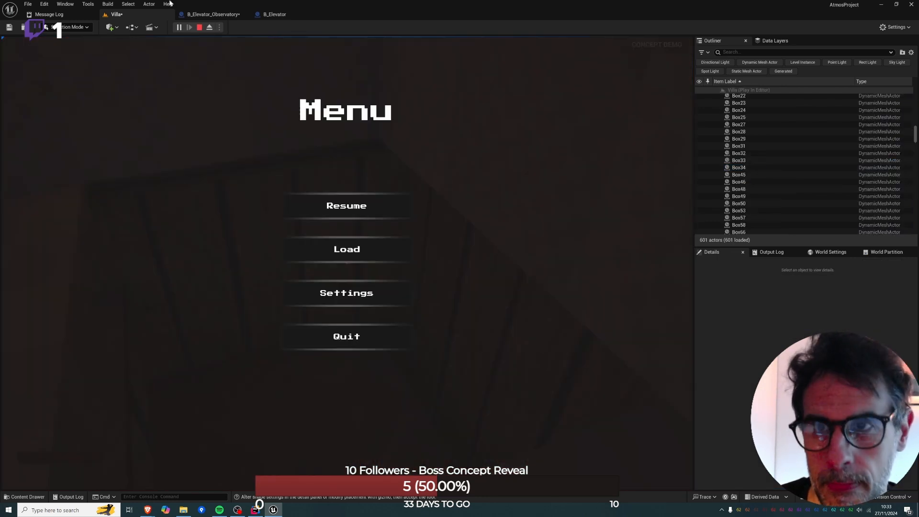
{"action": "left_click", "coordinate": [199, 27]}
Compare the event graphs of B_Elevator_Observatory and its parent B_Elevator, and return to the Villa level.
{"action": "left_click", "coordinate": [203, 16]}
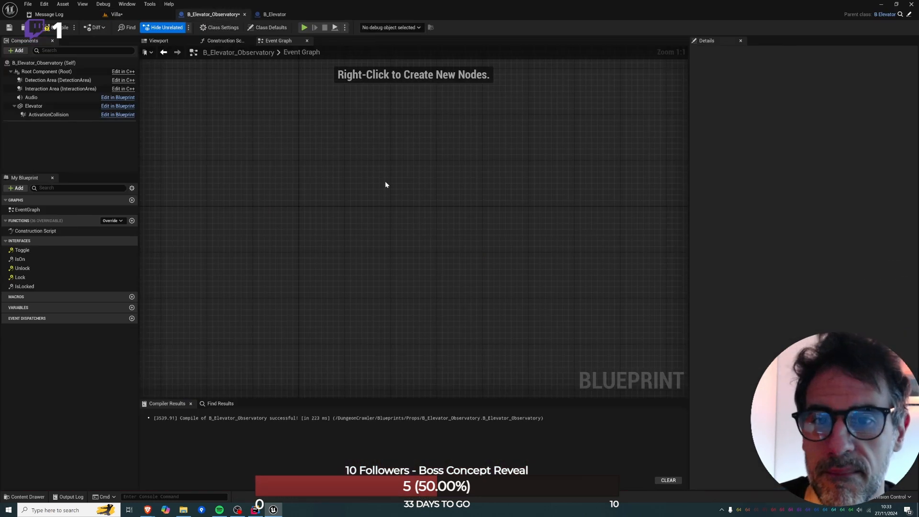
{"action": "left_click", "coordinate": [275, 14]}
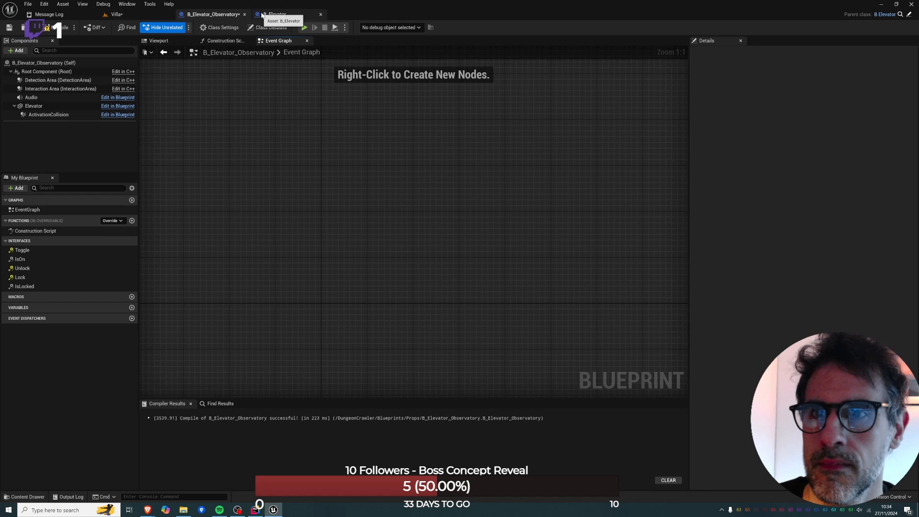
{"action": "scroll", "coordinate": [355, 127], "scroll_direction": "down", "scroll_amount": 4}
{"action": "right_click_drag", "start_coordinate": [339, 203], "coordinate": [331, 276]}
{"action": "scroll", "coordinate": [314, 84], "scroll_direction": "up", "scroll_amount": 2}
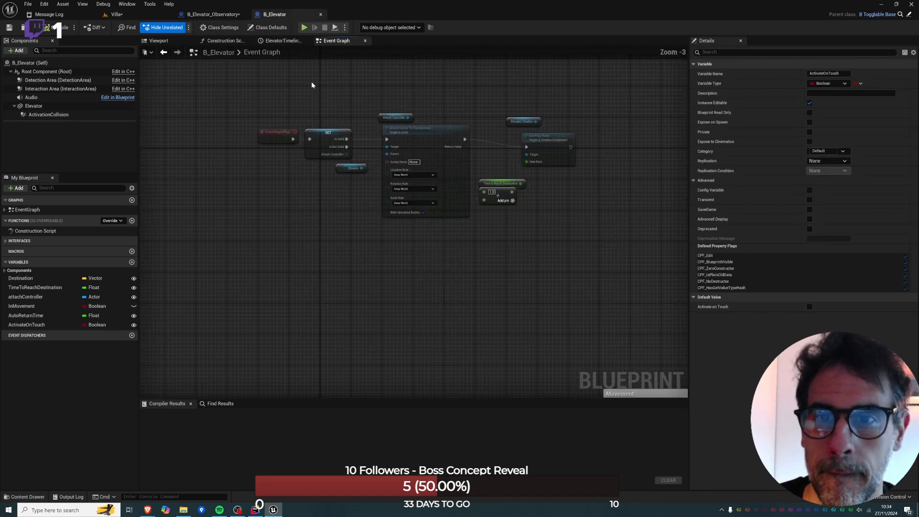
{"action": "left_click", "coordinate": [209, 16]}
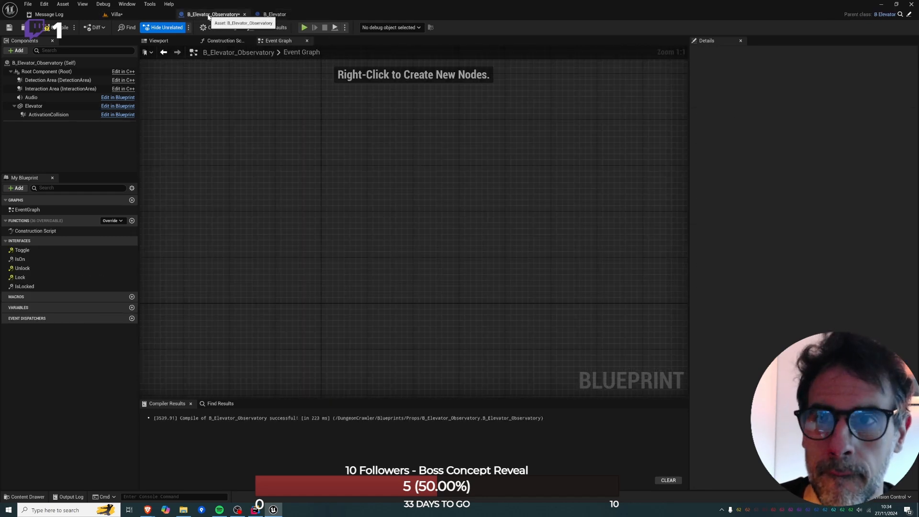
{"action": "left_click", "coordinate": [115, 15]}
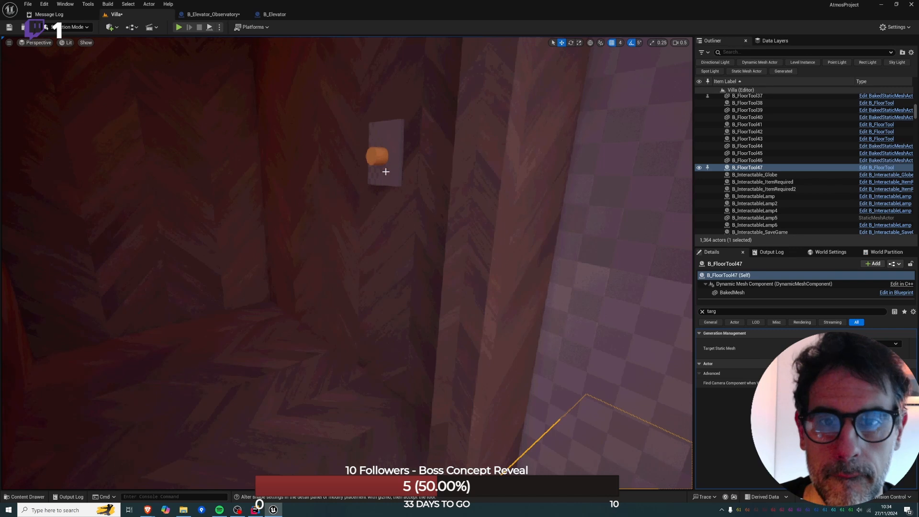
Check the button switch's toggle target in the cabin, save all modified assets and deselect the switch.
{"action": "left_click", "coordinate": [386, 171]}
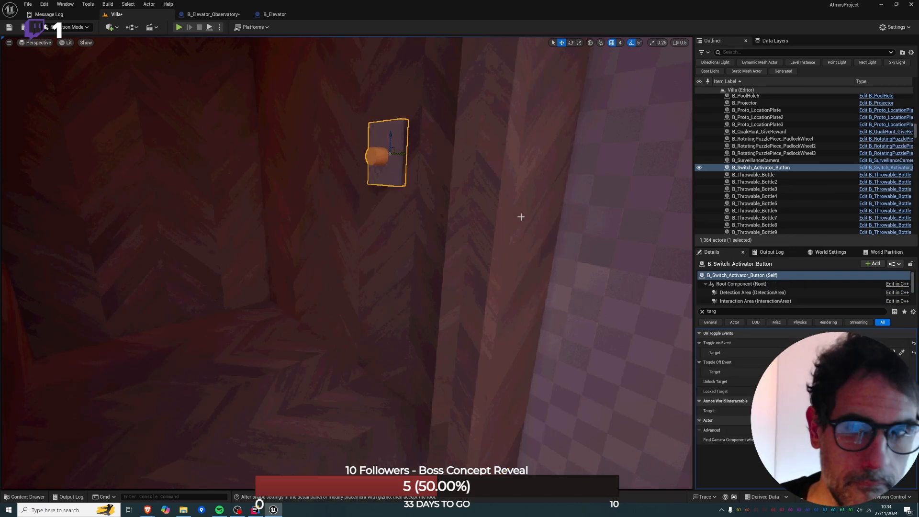
{"action": "key", "text": "ctrl+shift+s"}
{"action": "key", "text": "Escape"}
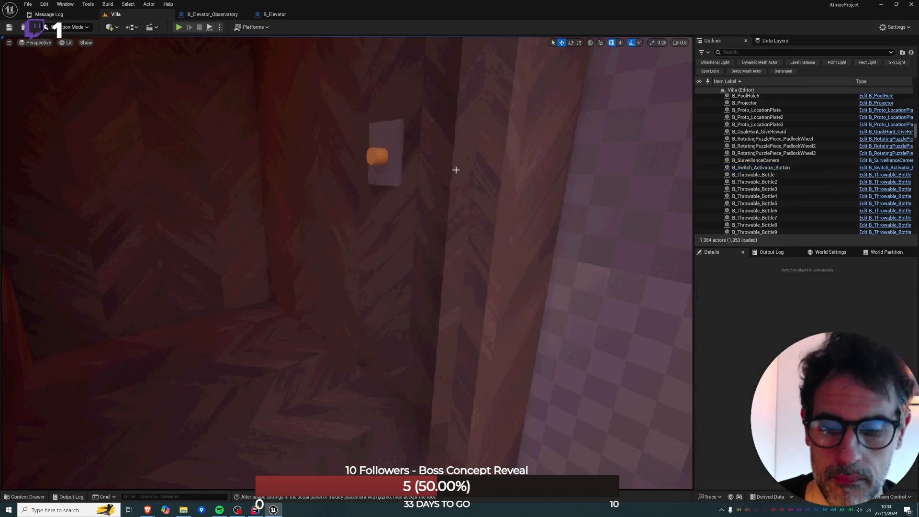
Playtest the cabin and its interior button switch from the cabin entrance, and end the session.
{"action": "right_click_drag", "start_coordinate": [456, 170], "coordinate": [456, 170]}
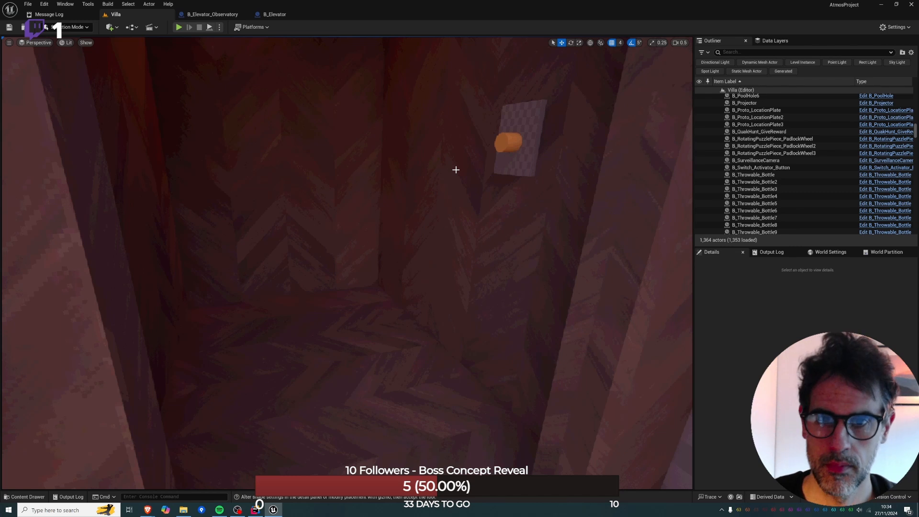
{"action": "key", "text": "alt+p"}
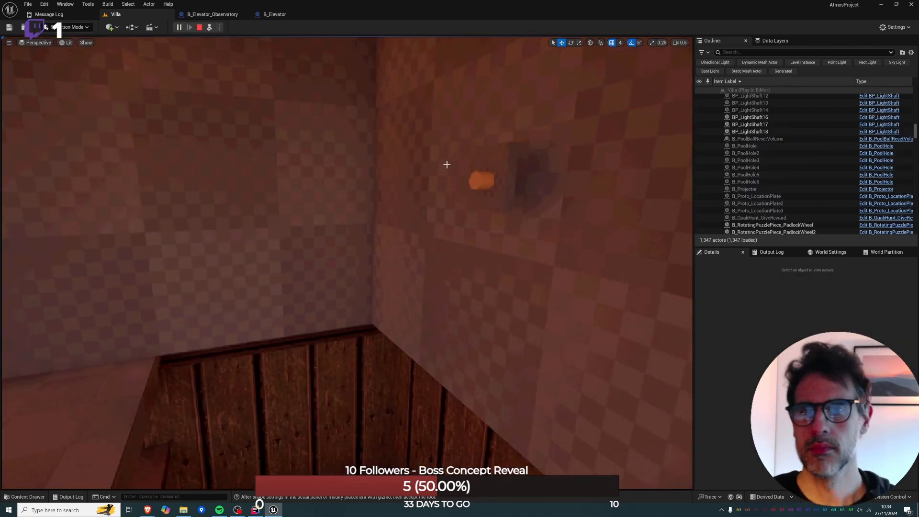
{"action": "left_click", "coordinate": [198, 27]}
Select the elevator cabin in the Villa level and clear the property filter to show all its settings.
{"action": "key", "text": "s"}
{"action": "right_click_drag", "start_coordinate": [378, 192], "coordinate": [430, 225]}
{"action": "left_click", "coordinate": [357, 223]}
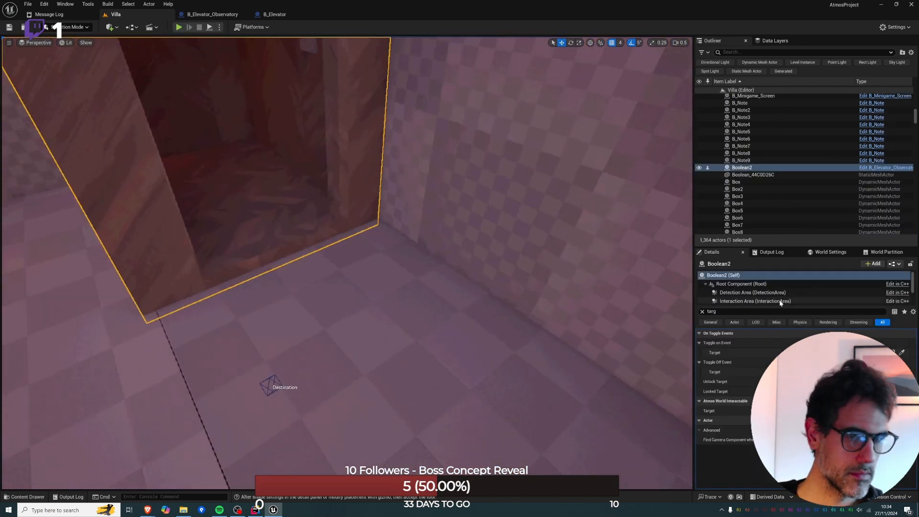
{"action": "left_click", "coordinate": [702, 313]}
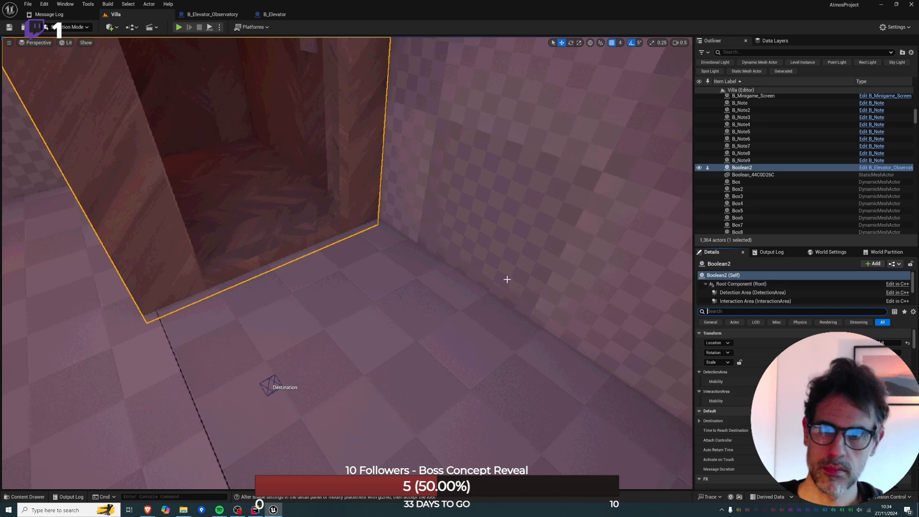
Open the cabin's B_Elevator_Observatory Blueprint and inspect its model and event graph, along with the parent B_Elevator's event graph.
{"action": "right_click_drag", "start_coordinate": [325, 250], "coordinate": [328, 237]}
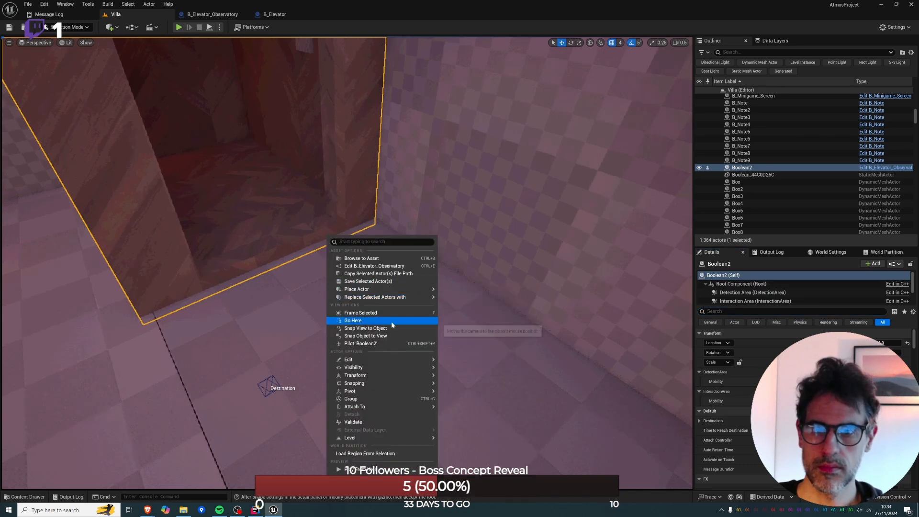
{"action": "left_click", "coordinate": [381, 266]}
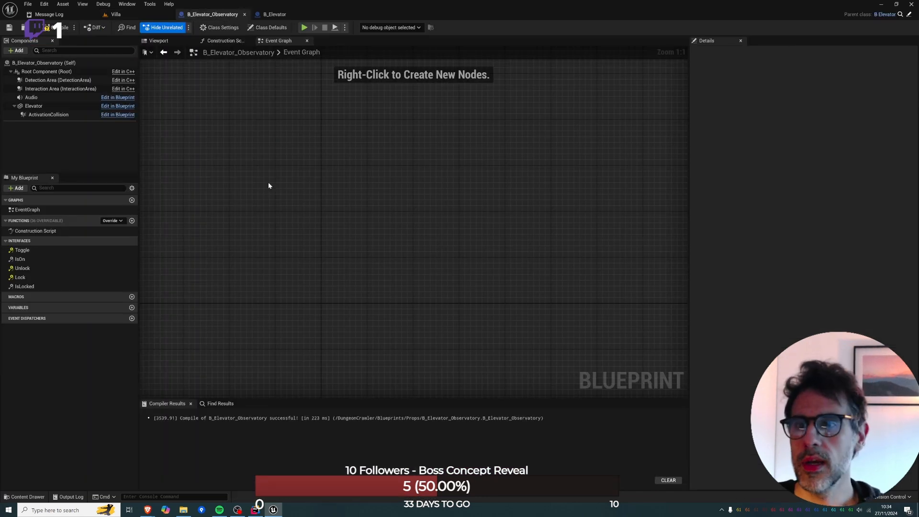
{"action": "left_click", "coordinate": [153, 41]}
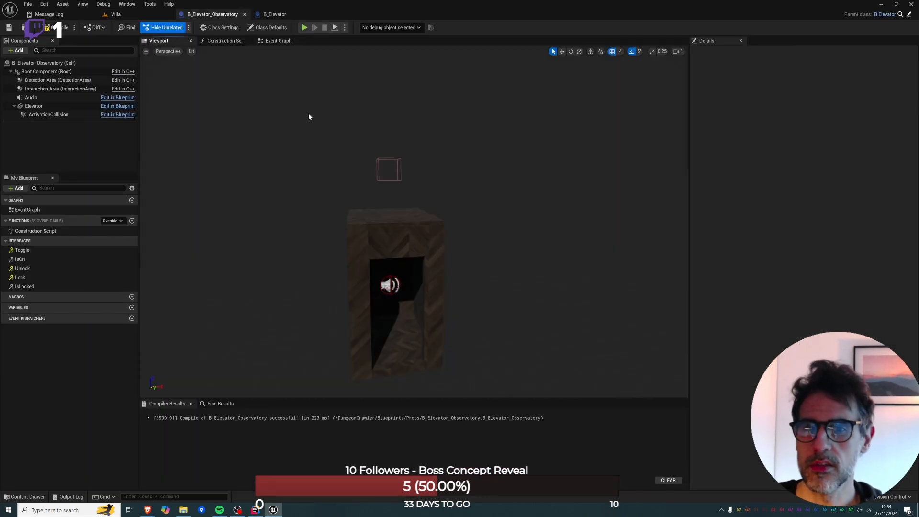
{"action": "left_click", "coordinate": [263, 42]}
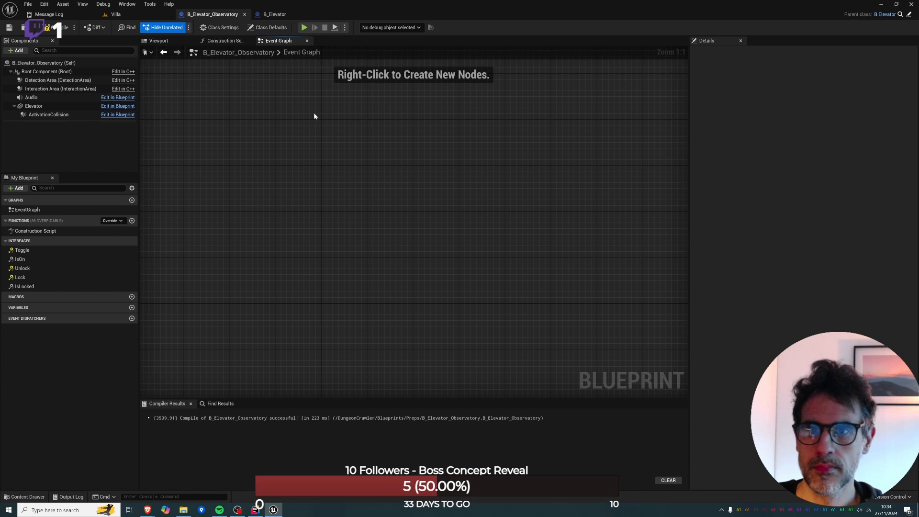
{"action": "left_click", "coordinate": [274, 15]}
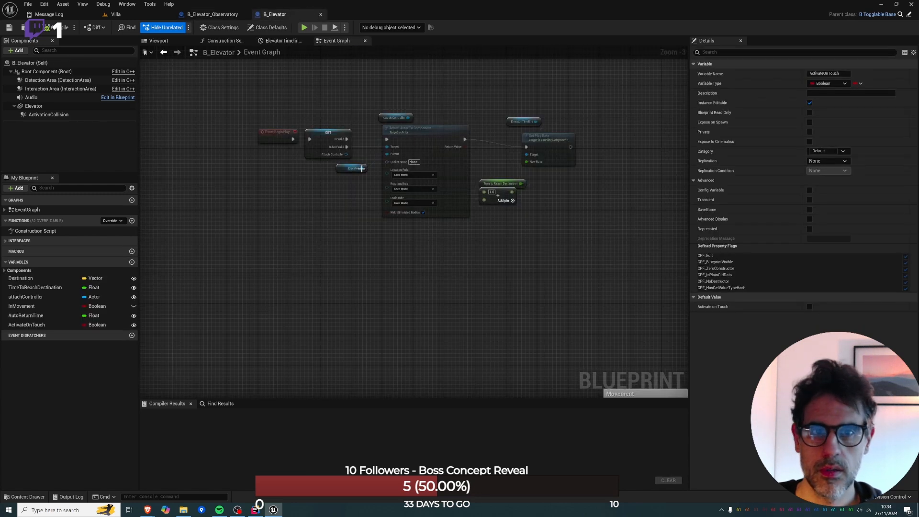
Open the Blueprint of the cabin's button switch from the Villa level and examine its toggle and PressCycle event logic.
{"action": "left_click", "coordinate": [115, 14]}
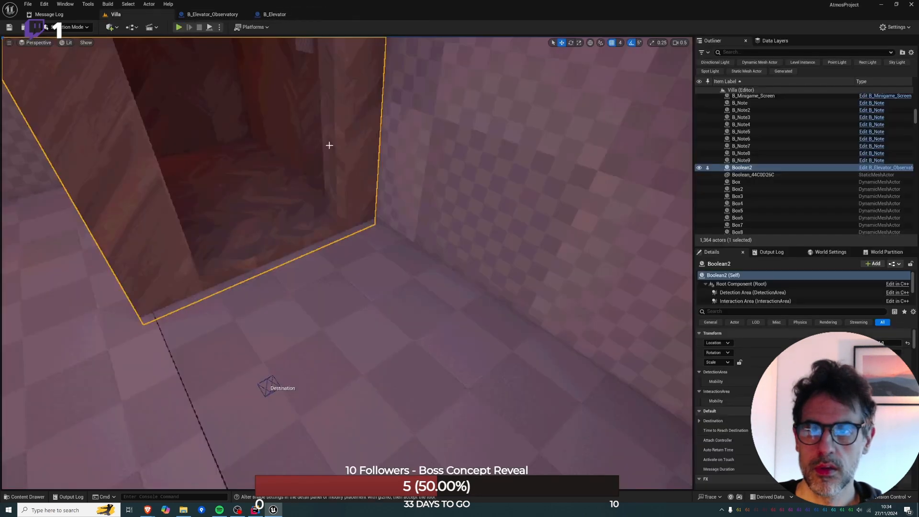
{"action": "right_click_drag", "start_coordinate": [349, 75], "coordinate": [350, 75]}
{"action": "right_click_drag", "start_coordinate": [303, 52], "coordinate": [305, 24]}
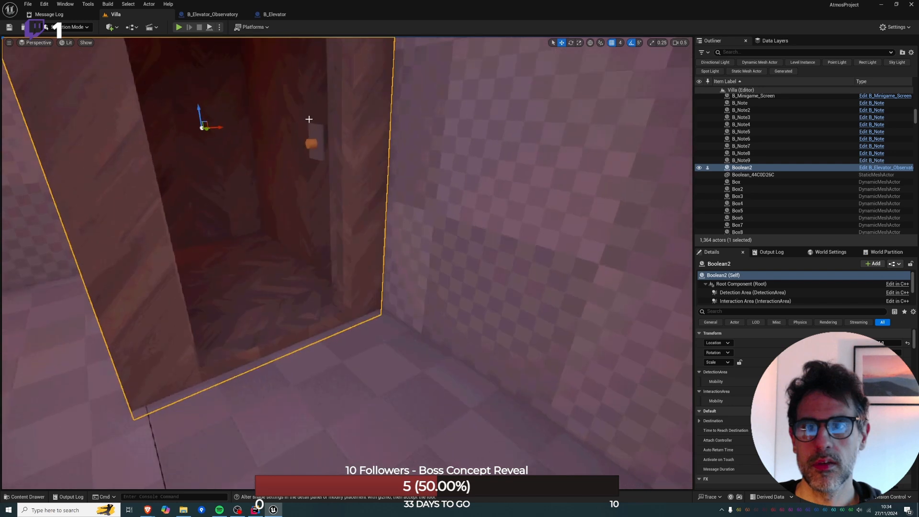
{"action": "right_click", "coordinate": [312, 132]}
{"action": "left_click", "coordinate": [343, 161]}
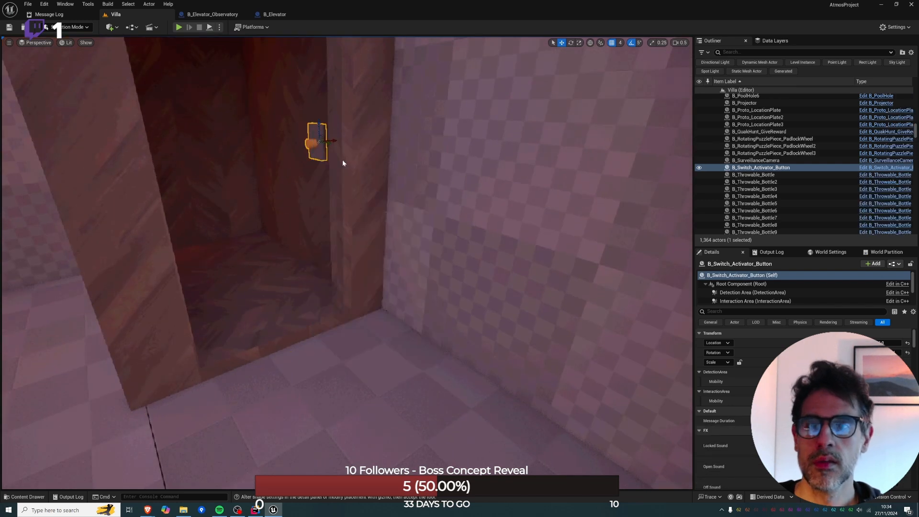
{"action": "right_click_drag", "start_coordinate": [295, 110], "coordinate": [338, 292]}
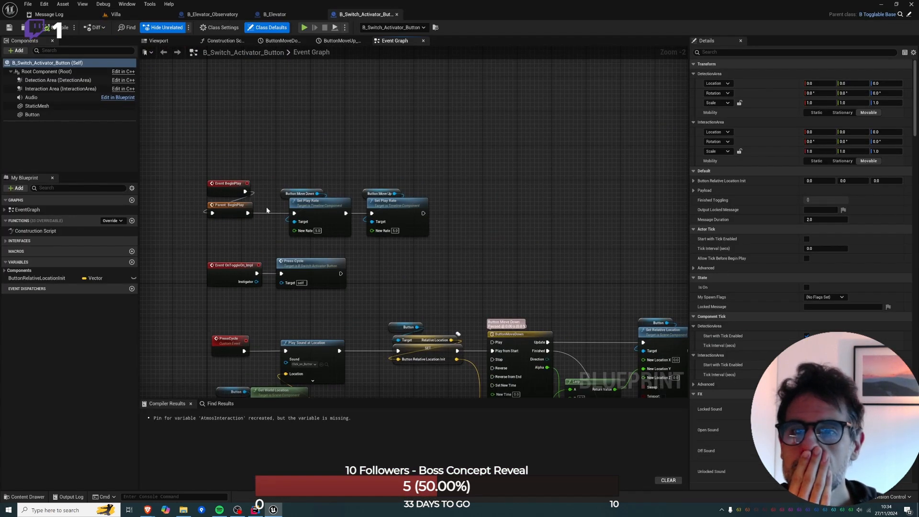
{"action": "right_click_drag", "start_coordinate": [382, 249], "coordinate": [381, 161]}
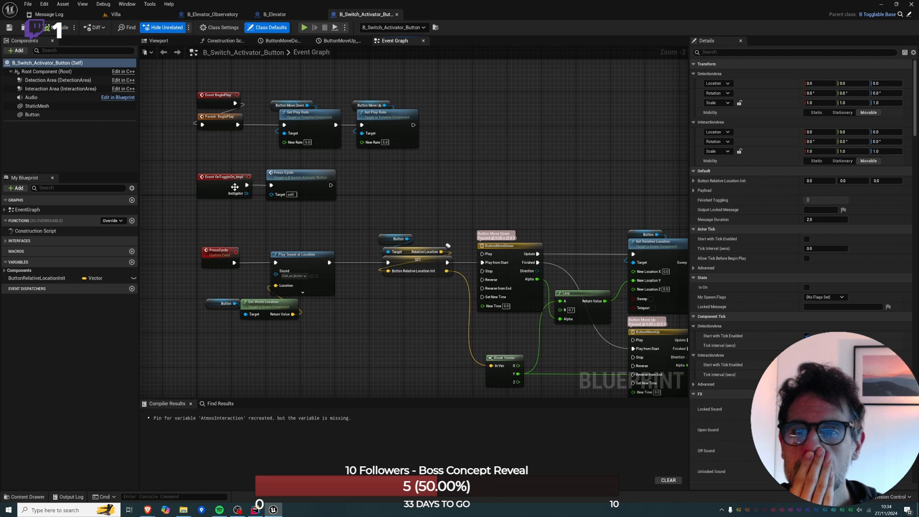
Select the elevator cabin in the Villa level, run a simulation to watch how it moves, and stop it.
{"action": "right_click_drag", "start_coordinate": [370, 201], "coordinate": [203, 167]}
{"action": "left_click", "coordinate": [124, 14]}
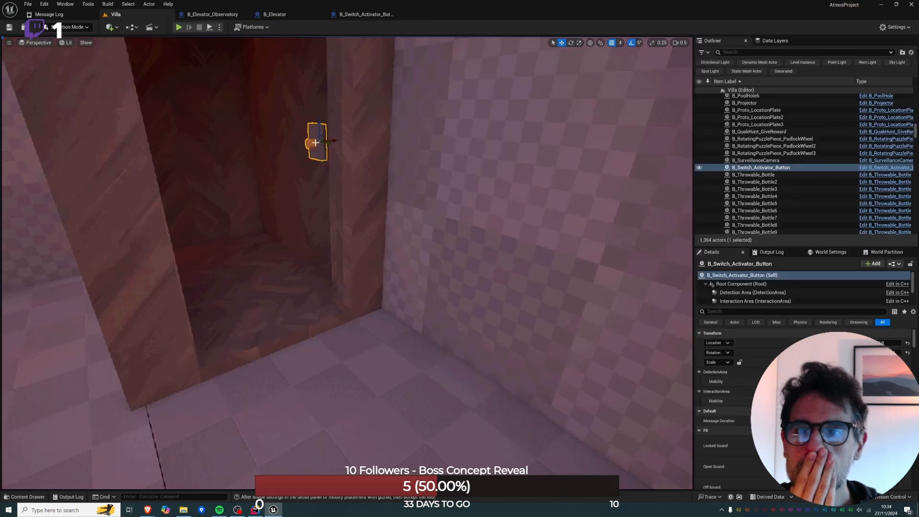
{"action": "left_click", "coordinate": [238, 361]}
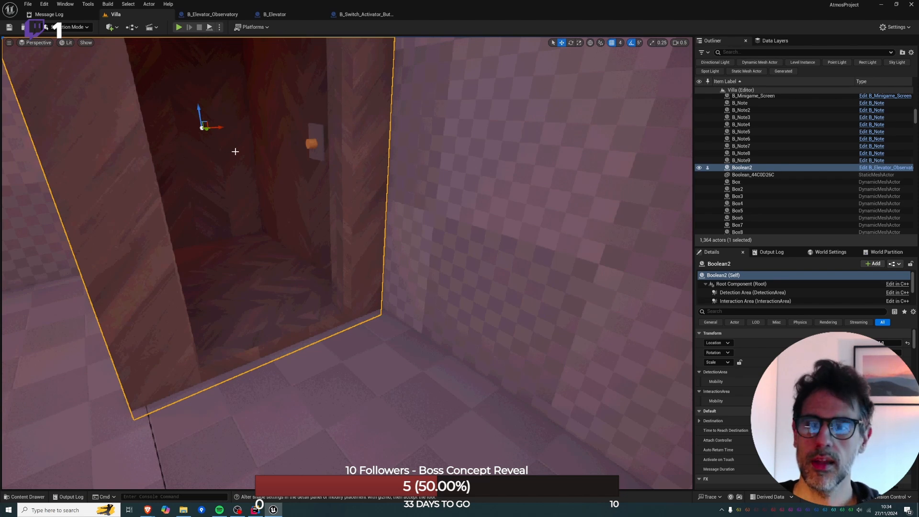
{"action": "key", "text": "alt+p"}
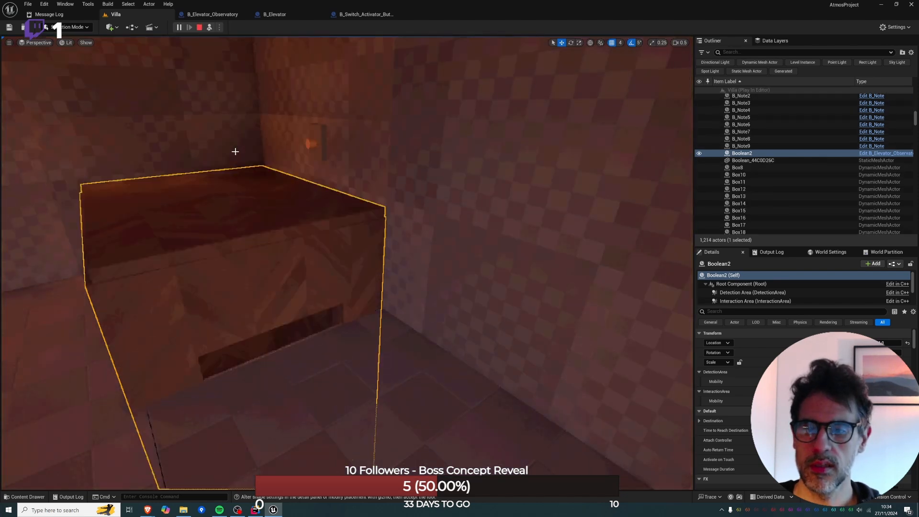
{"action": "left_click", "coordinate": [199, 28]}
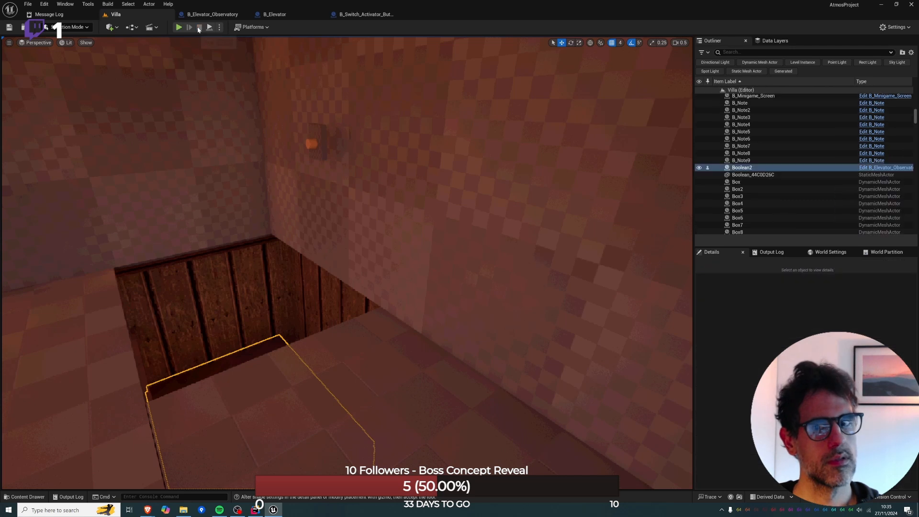
Check the cabin's Elevator component settings and return to the cabin actor's own settings.
{"action": "scroll", "coordinate": [756, 291], "scroll_direction": "down", "scroll_amount": 3}
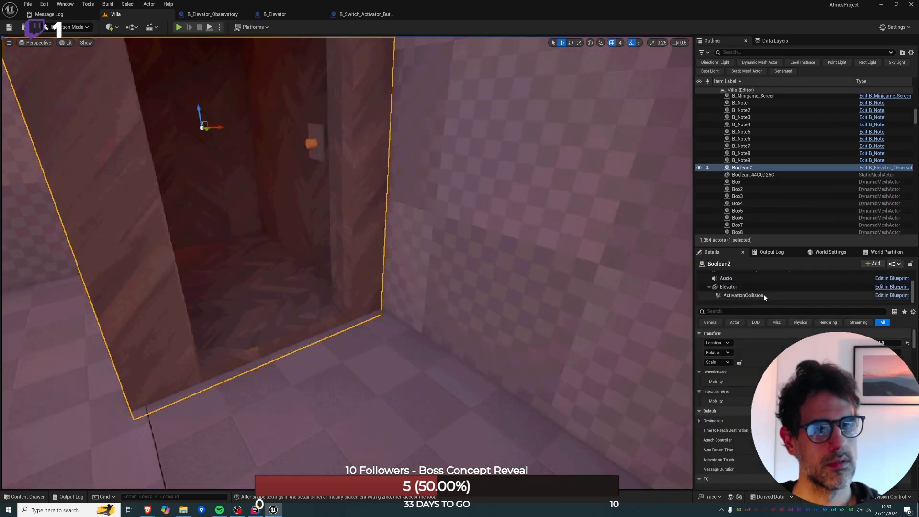
{"action": "left_click", "coordinate": [739, 287]}
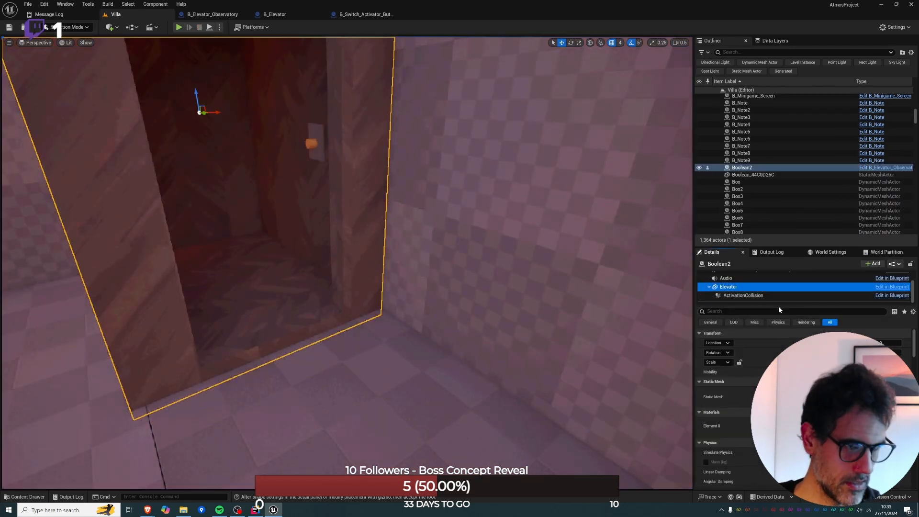
{"action": "scroll", "coordinate": [754, 282], "scroll_direction": "up", "scroll_amount": 3}
{"action": "left_click", "coordinate": [754, 275]}
Select the button switch inside the cabin, inspect its placement from inside and outside, and review its On Toggle Events settings.
{"action": "right_click_drag", "start_coordinate": [357, 203], "coordinate": [519, 208]}
{"action": "left_click", "coordinate": [326, 209]}
{"action": "right_click_drag", "start_coordinate": [326, 209], "coordinate": [268, 210]}
{"action": "left_click_drag", "start_coordinate": [312, 247], "coordinate": [311, 247]}
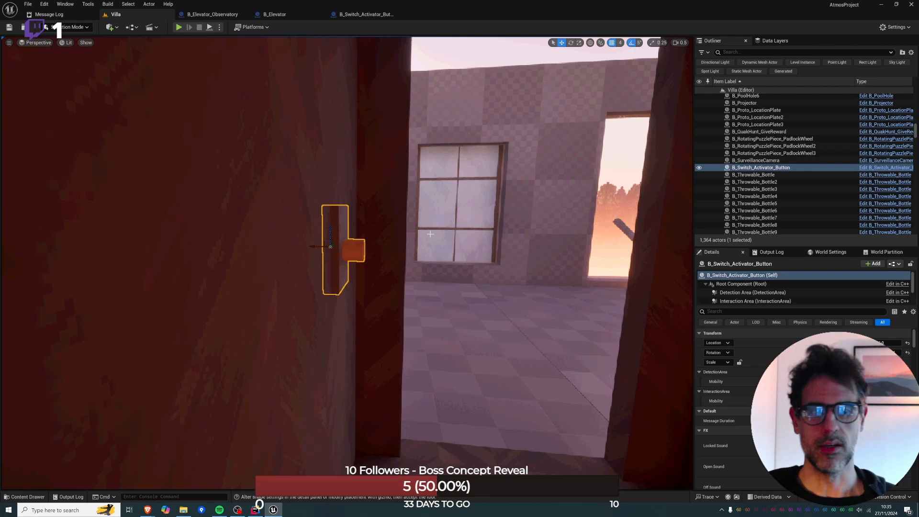
{"action": "key", "text": "d"}
{"action": "right_click_drag", "start_coordinate": [431, 234], "coordinate": [188, 249]}
{"action": "key", "text": "a"}
{"action": "key", "text": "d"}
{"action": "key", "text": "s"}
{"action": "key", "text": "w"}
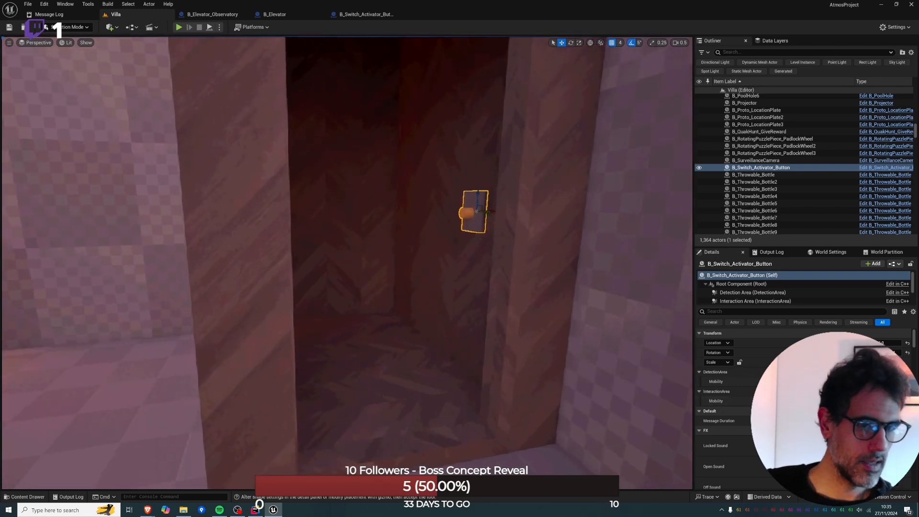
{"action": "scroll", "coordinate": [732, 407], "scroll_direction": "down", "scroll_amount": 5}
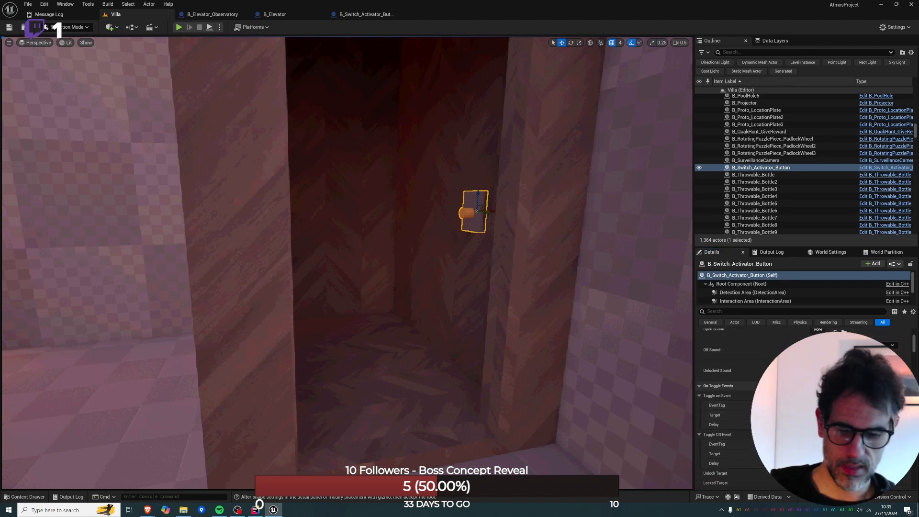
Simulate the Villa level again with the cabin selected to observe its descent, and end the simulation.
{"action": "left_click", "coordinate": [407, 325]}
{"action": "key", "text": "alt+p"}
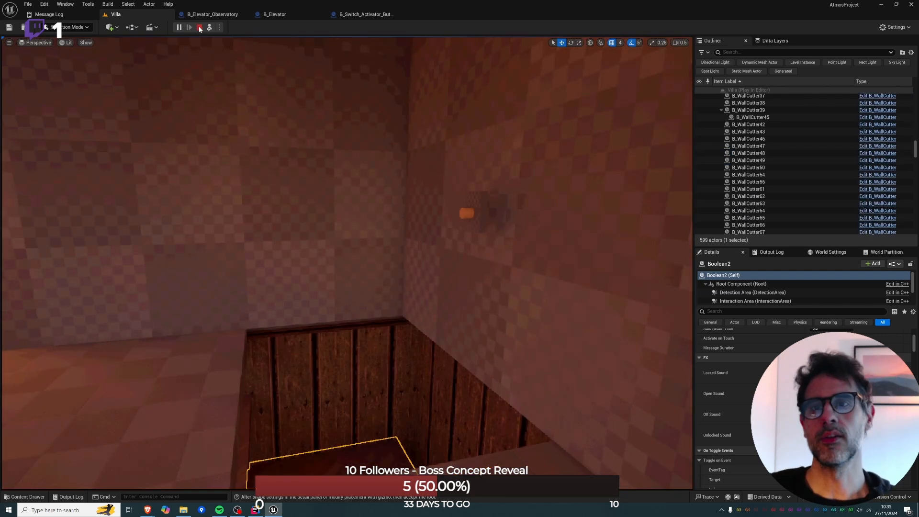
{"action": "left_click", "coordinate": [198, 27]}
Delete the button switch from the cabin and run a short simulation to test the cabin without it.
{"action": "key", "text": "ctrl+h"}
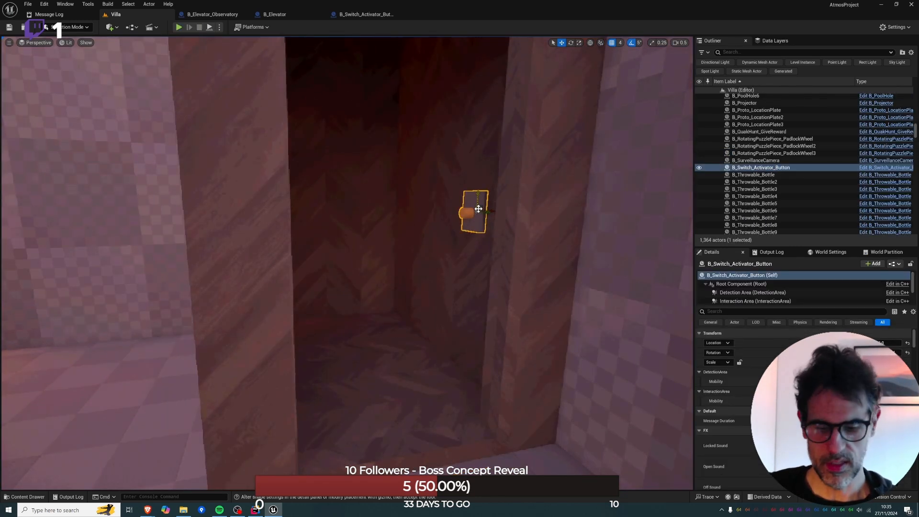
{"action": "key", "text": "Delete"}
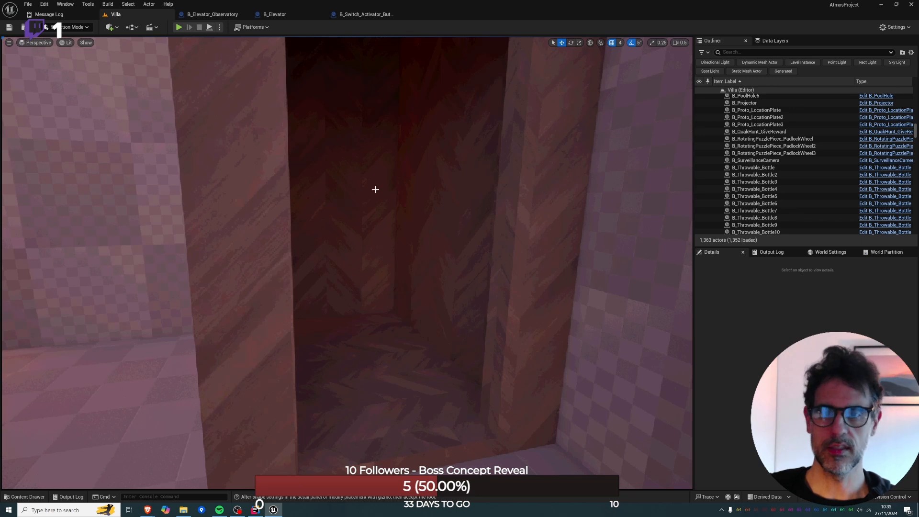
{"action": "key", "text": "alt+p"}
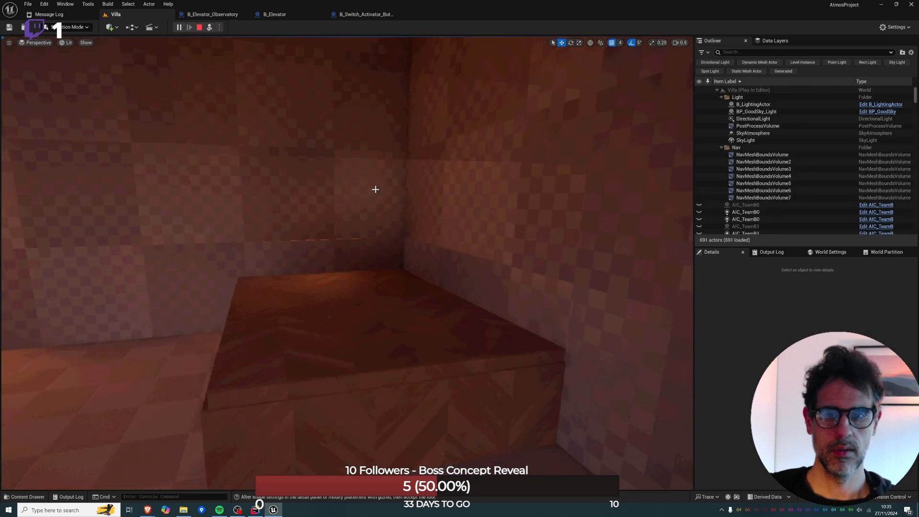
{"action": "left_click", "coordinate": [196, 28]}
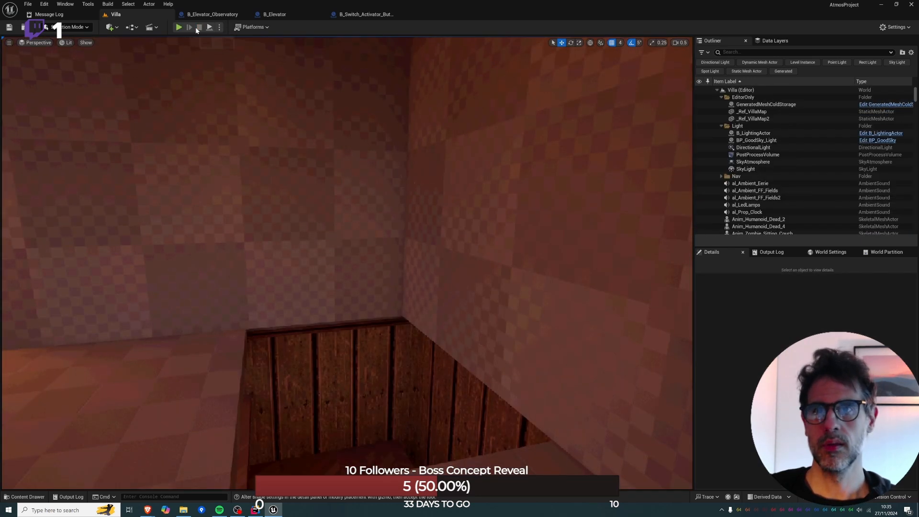
Disconnect the ActivationCollision begin-overlap event from its Branch in B_Elevator's event graph, and simulate the Villa level to test the cabin.
{"action": "left_click", "coordinate": [232, 16]}
{"action": "left_click", "coordinate": [314, 17]}
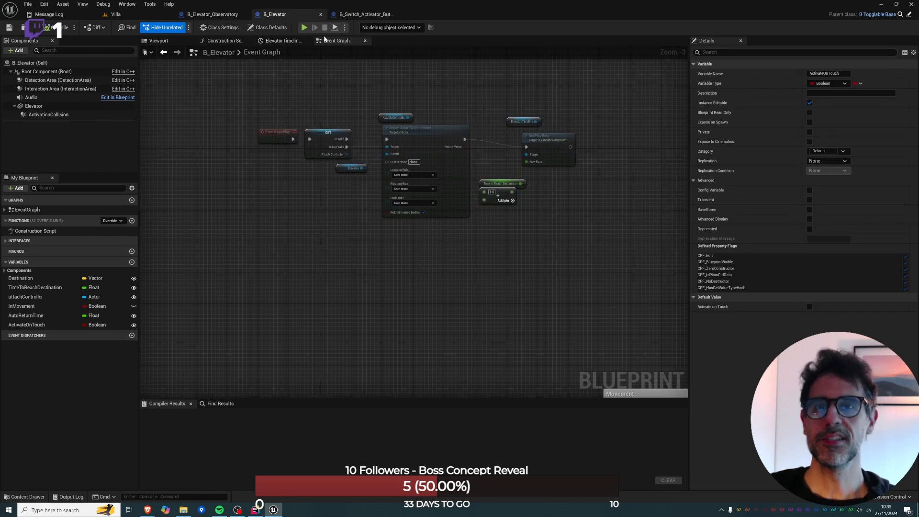
{"action": "scroll", "coordinate": [335, 224], "scroll_direction": "down", "scroll_amount": 6}
{"action": "scroll", "coordinate": [376, 316], "scroll_direction": "up", "scroll_amount": 8}
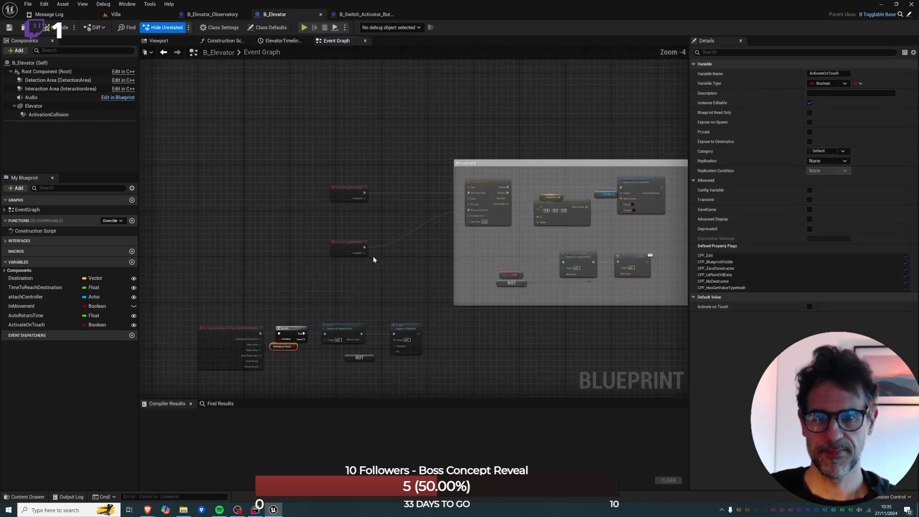
{"action": "left_click", "coordinate": [326, 167]}
{"action": "right_click_drag", "start_coordinate": [435, 188], "coordinate": [519, 47]}
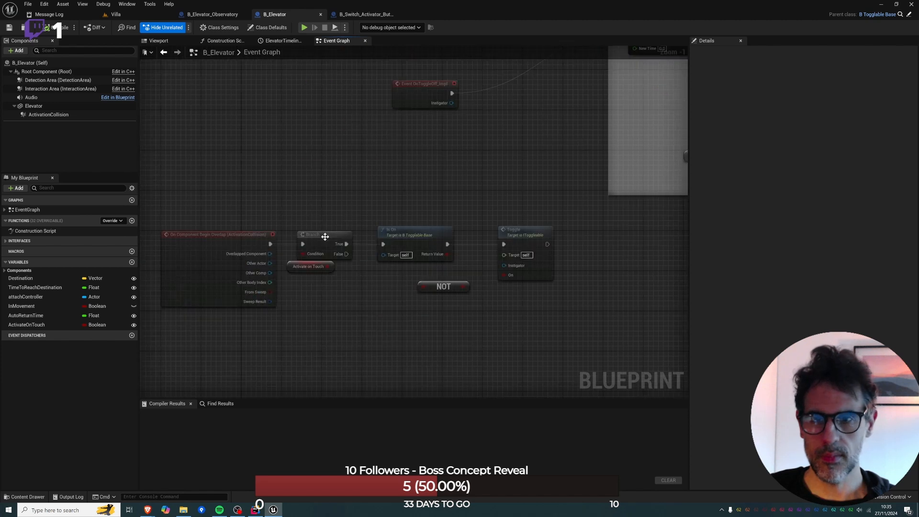
{"action": "left_click", "coordinate": [115, 14]}
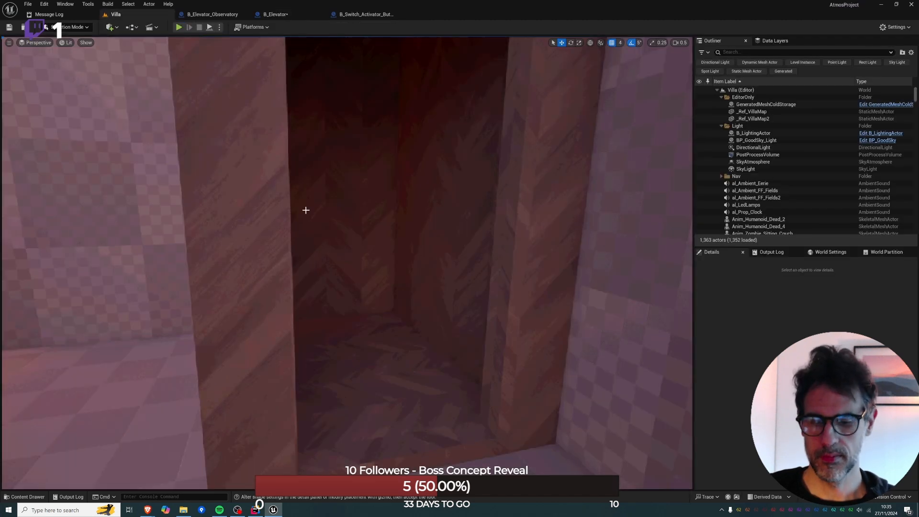
{"action": "key", "text": "alt+p"}
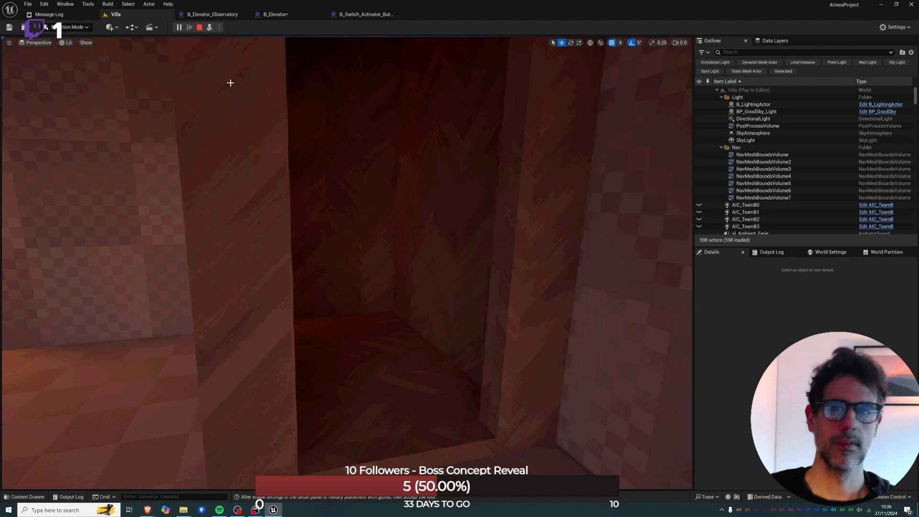
Inspect the ActivationCollision box of B_Elevator in its 3D view and return to the event graph.
{"action": "left_click", "coordinate": [269, 14]}
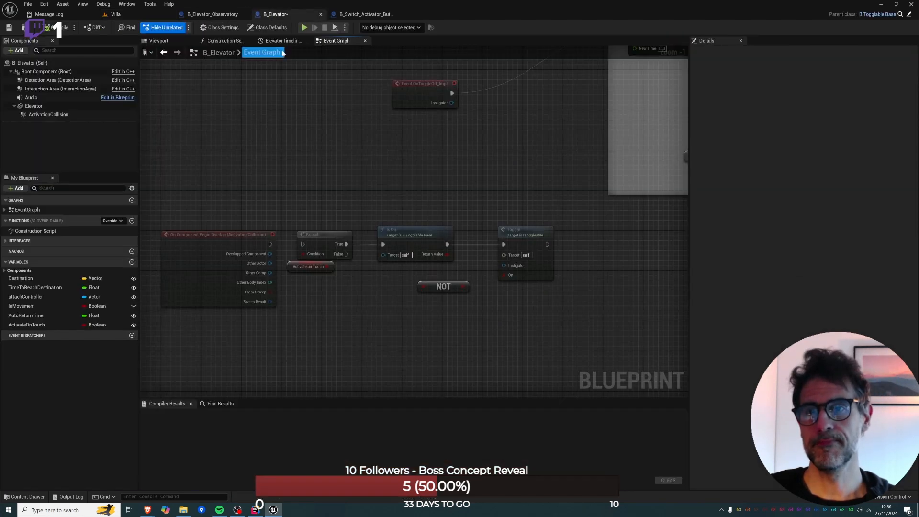
{"action": "left_click", "coordinate": [49, 114]}
{"action": "left_click", "coordinate": [159, 41]}
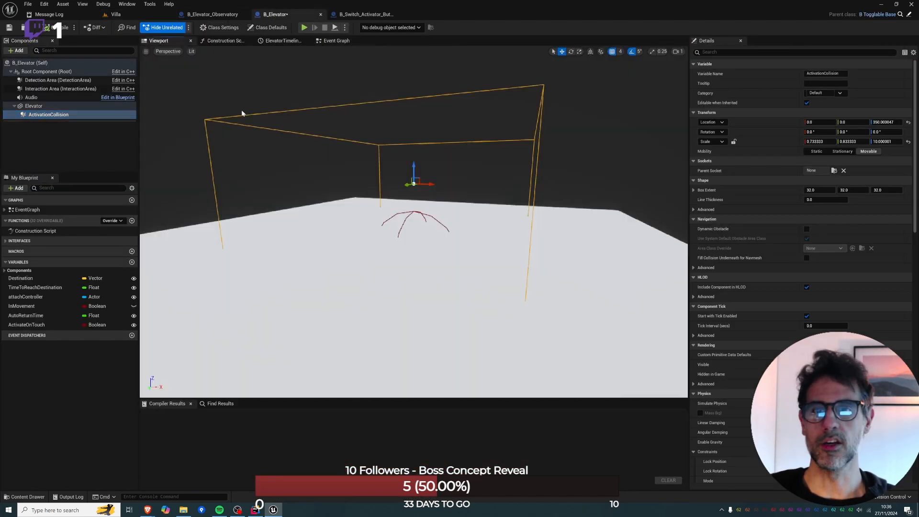
{"action": "left_click", "coordinate": [327, 40]}
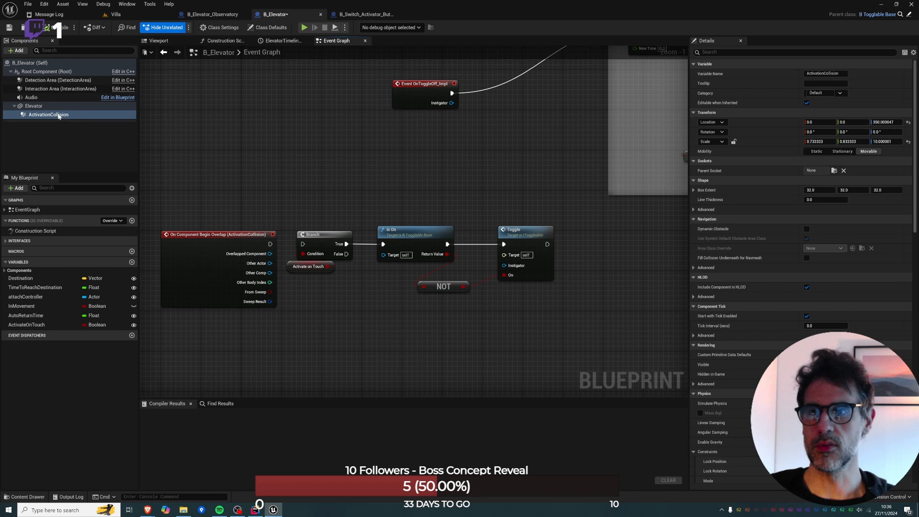
Delete the ActivationCollision begin-overlap event and the ActivationCollision component from B_Elevator, and compile the Blueprint.
{"action": "left_click", "coordinate": [234, 235]}
{"action": "key", "text": "Delete"}
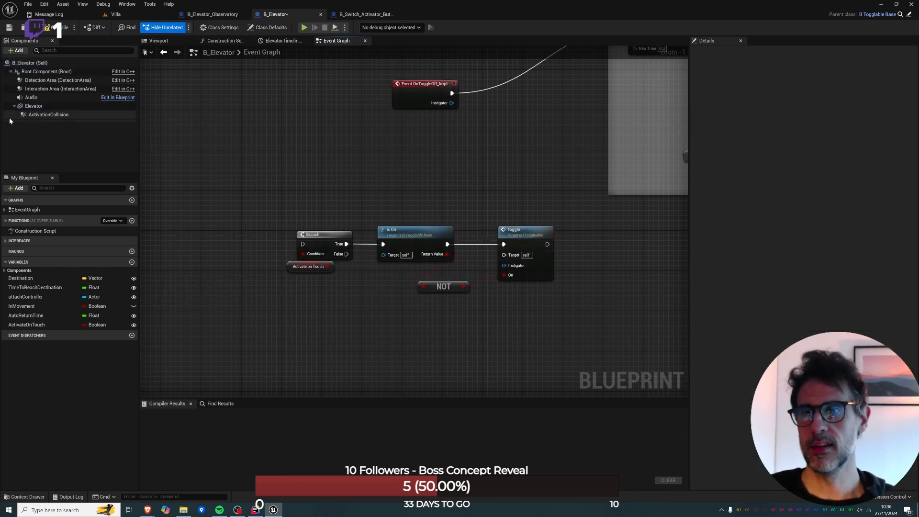
{"action": "left_click", "coordinate": [46, 114]}
{"action": "key", "text": "Delete"}
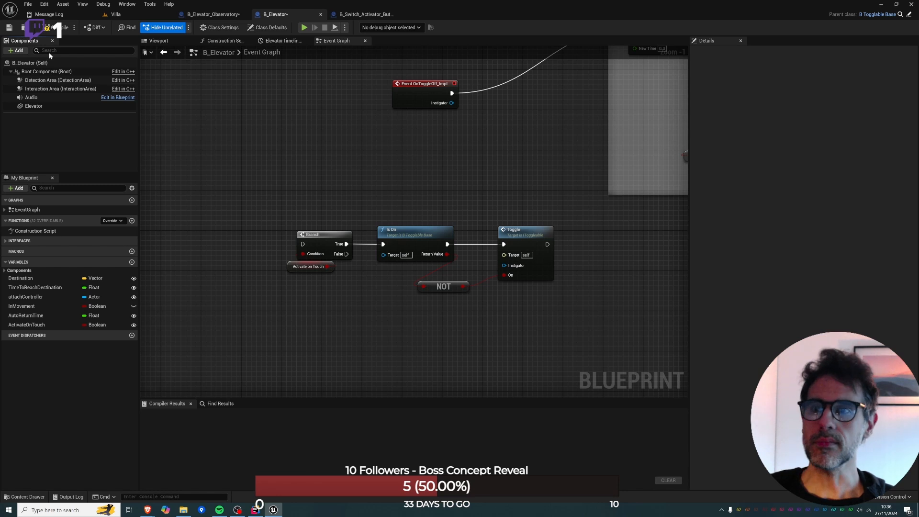
{"action": "left_click", "coordinate": [61, 28]}
{"action": "right_click_drag", "start_coordinate": [280, 168], "coordinate": [266, 296]}
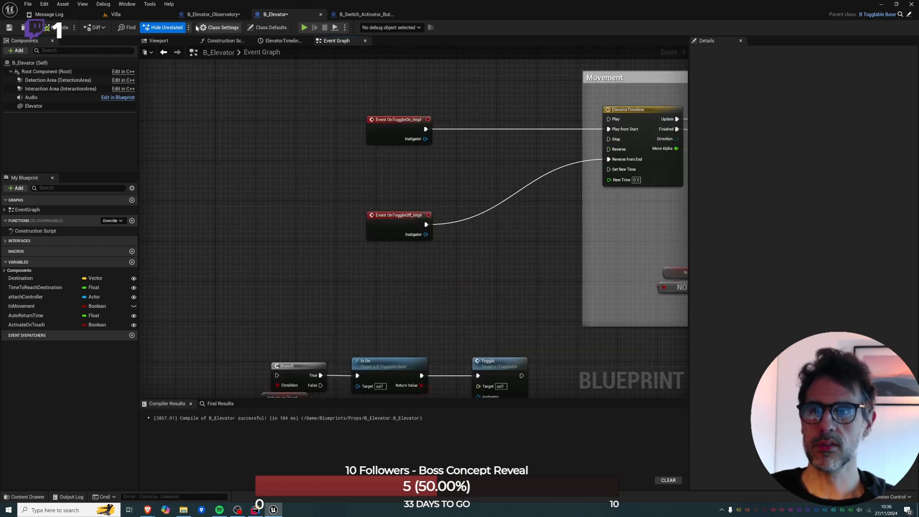
Find B_Switch_Activator_Button by searching the assets for "button" and place it on the cabin's interior wall in the Villa level.
{"action": "left_click", "coordinate": [120, 15]}
{"action": "key", "text": "ctrl+p"}
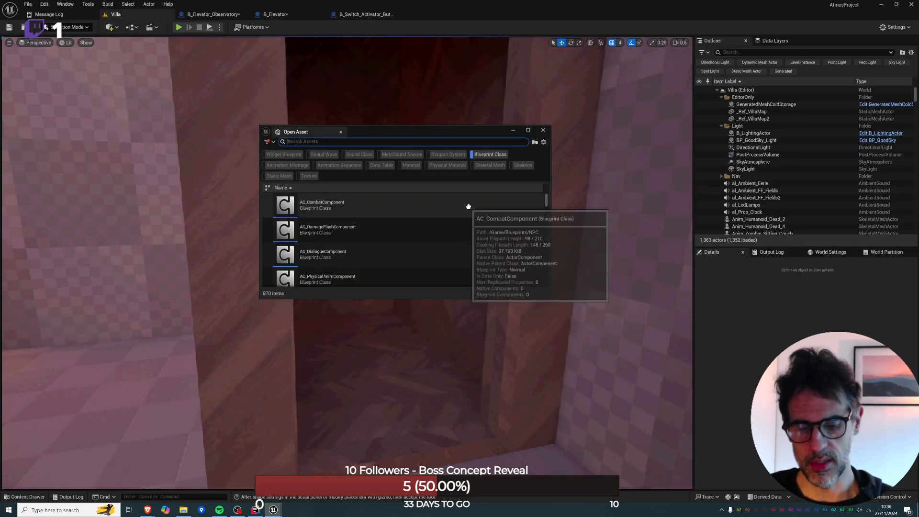
{"action": "type", "text": "button"}
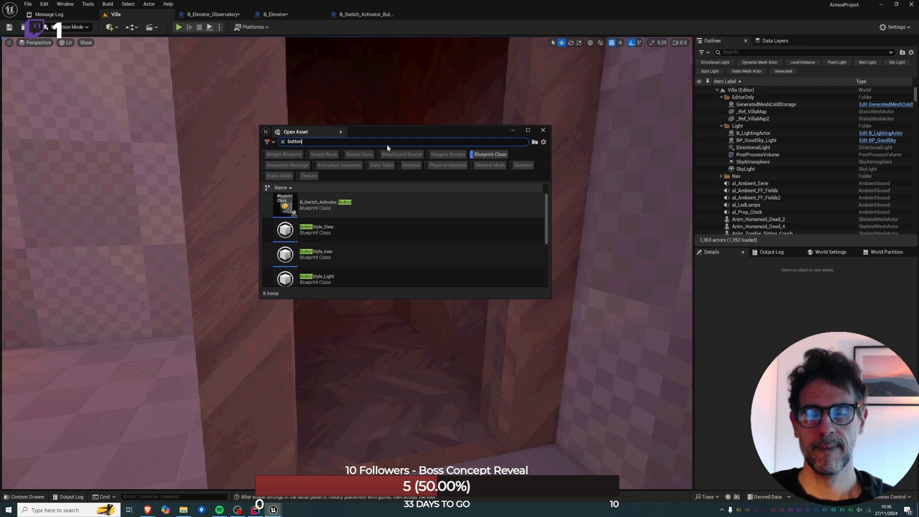
{"action": "left_click_drag", "start_coordinate": [402, 134], "coordinate": [758, 133]}
{"action": "left_click_drag", "start_coordinate": [693, 202], "coordinate": [476, 216]}
{"action": "key", "text": "w"}
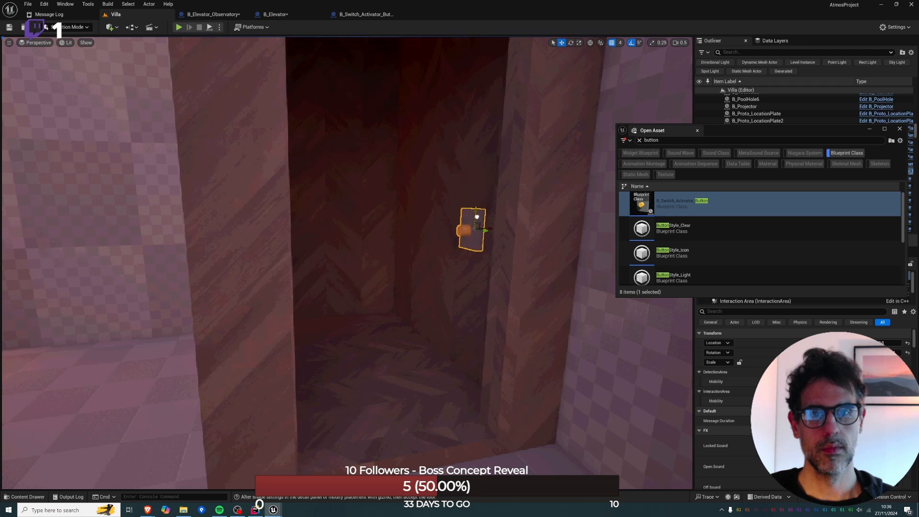
{"action": "left_click", "coordinate": [696, 130]}
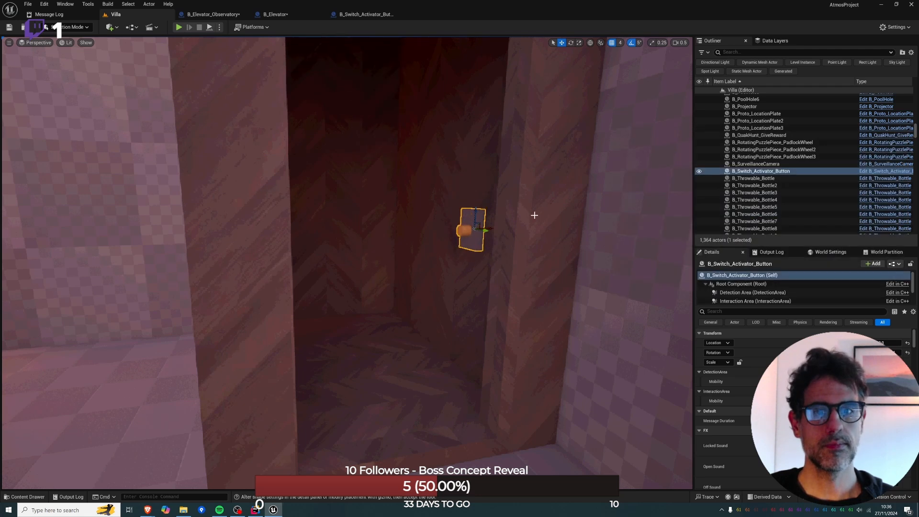
Open the placed button's Blueprint and delete the Atmos Interaction and Set Interaction Enabled nodes beside On Toggle Finished.
{"action": "right_click", "coordinate": [487, 220]}
{"action": "right_click", "coordinate": [475, 221]}
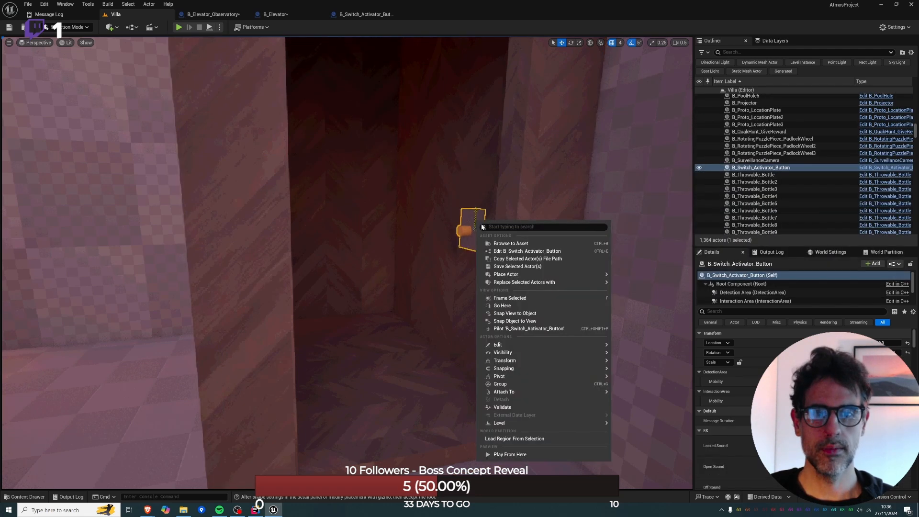
{"action": "left_click", "coordinate": [511, 251]}
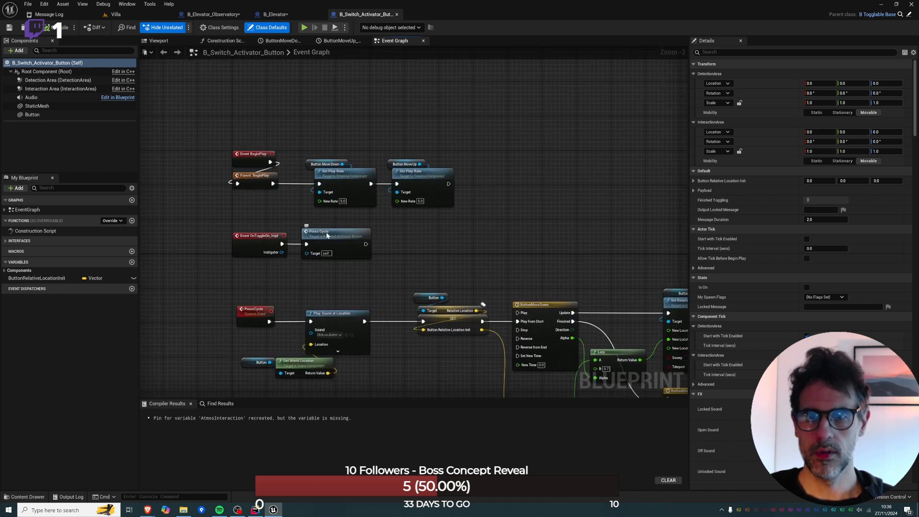
{"action": "left_click", "coordinate": [328, 235]}
{"action": "right_click_drag", "start_coordinate": [338, 299], "coordinate": [317, 242]}
{"action": "right_click_drag", "start_coordinate": [517, 268], "coordinate": [336, 231]}
{"action": "right_click_drag", "start_coordinate": [430, 241], "coordinate": [252, 108]}
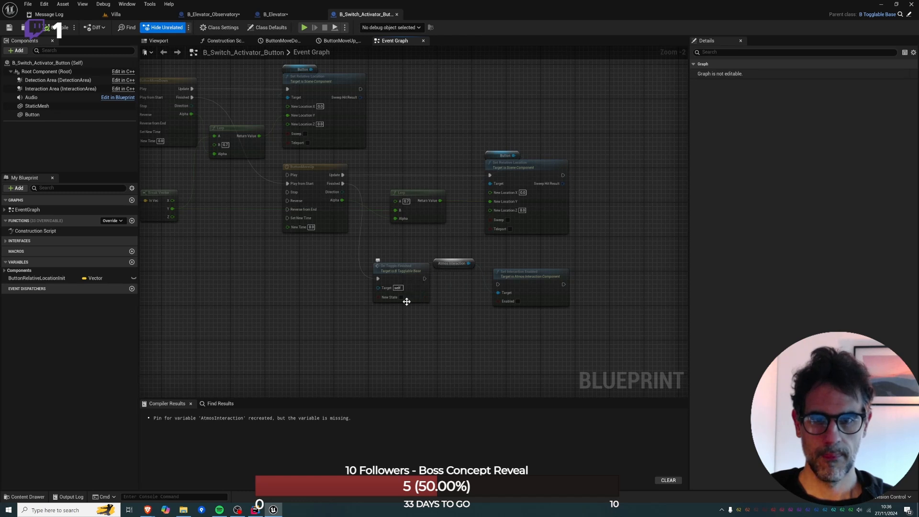
{"action": "left_click", "coordinate": [406, 277]}
{"action": "left_click", "coordinate": [446, 259]}
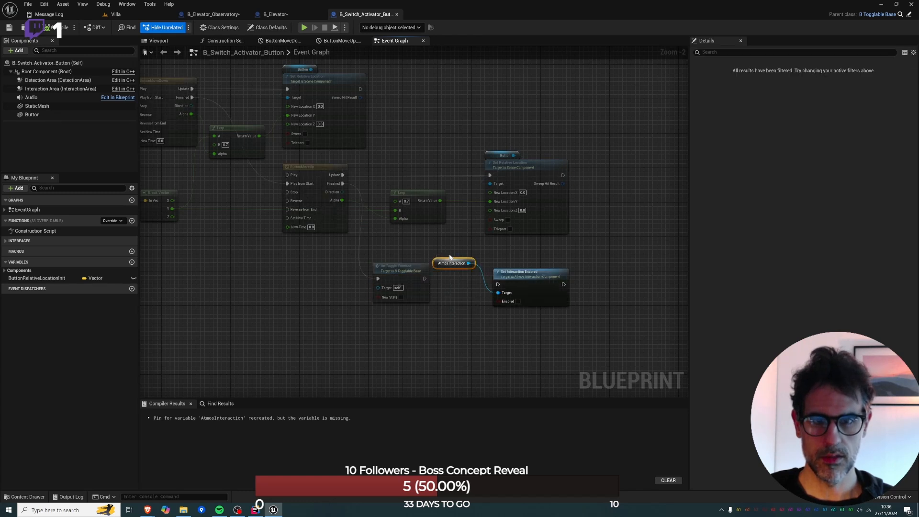
{"action": "left_click", "coordinate": [553, 277], "text": "ctrl"}
{"action": "key", "text": "Delete"}
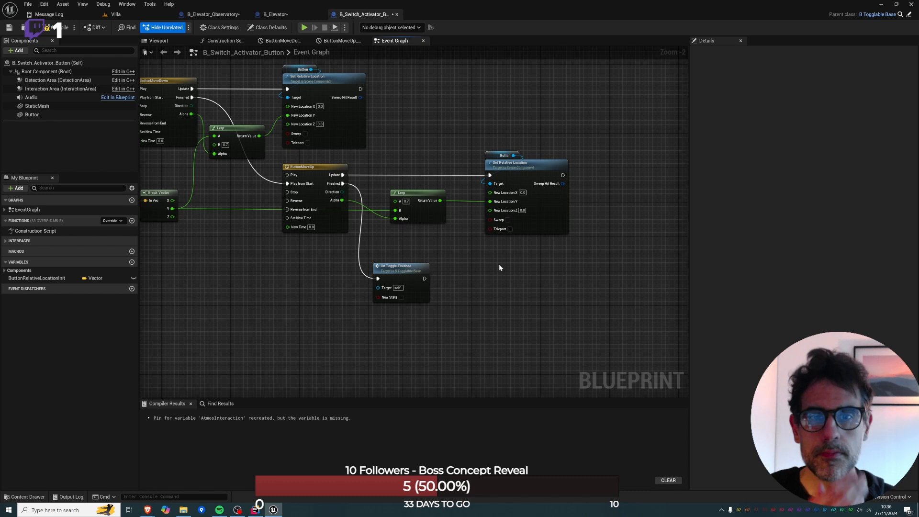
Go back to the start of the button's PressCycle logic and list the Blueprint's component variables.
{"action": "right_click_drag", "start_coordinate": [418, 257], "coordinate": [687, 298]}
{"action": "right_click_drag", "start_coordinate": [449, 215], "coordinate": [512, 365]}
{"action": "left_click", "coordinate": [4, 270]}
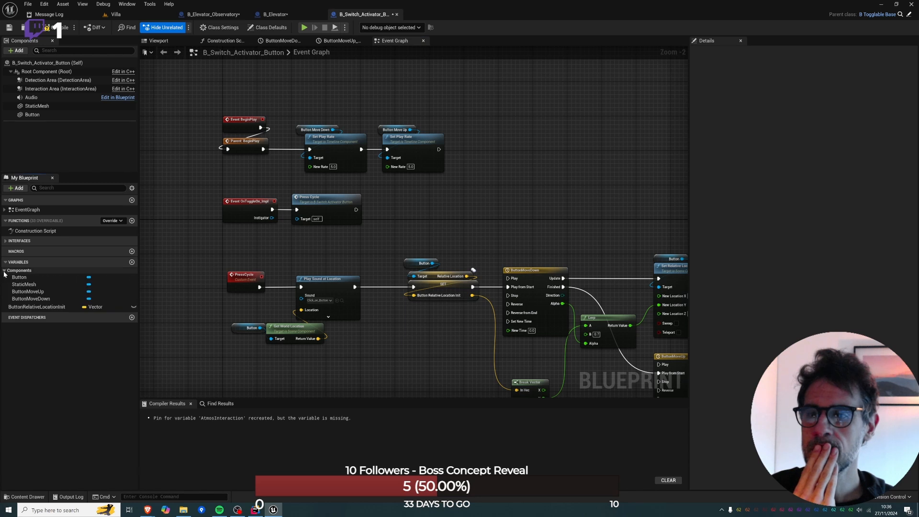
Add a variable of type B Trigger Base object reference to B_Switch_Activator_Button and make it instance editable.
{"action": "left_click", "coordinate": [4, 270]}
{"action": "left_click", "coordinate": [132, 262]}
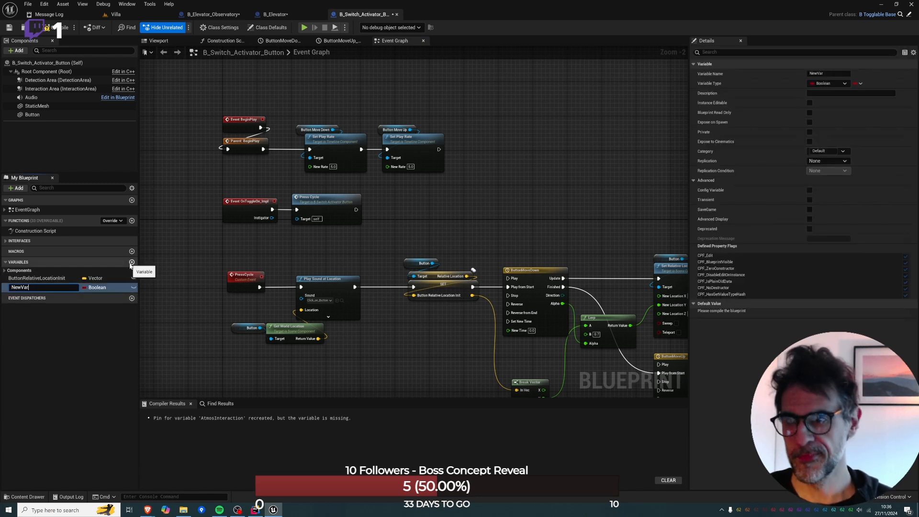
{"action": "left_click", "coordinate": [108, 289]}
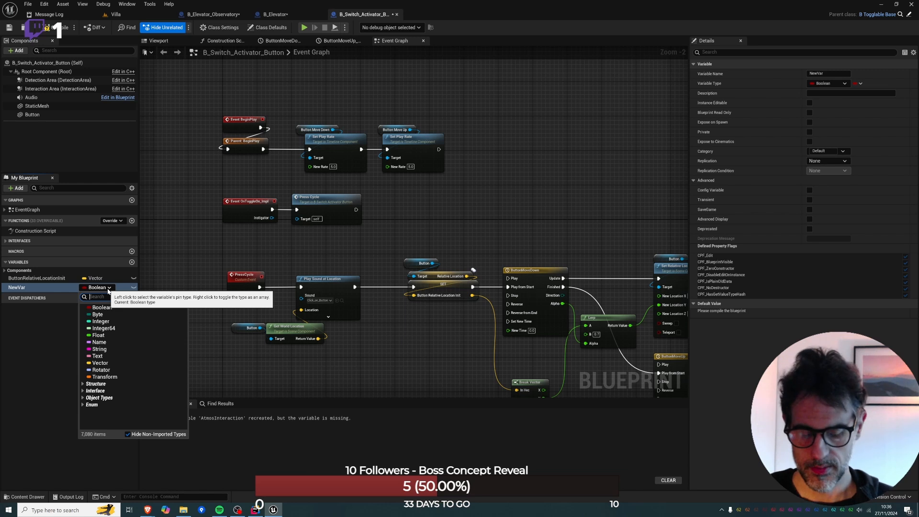
{"action": "type", "text": "trigger"}
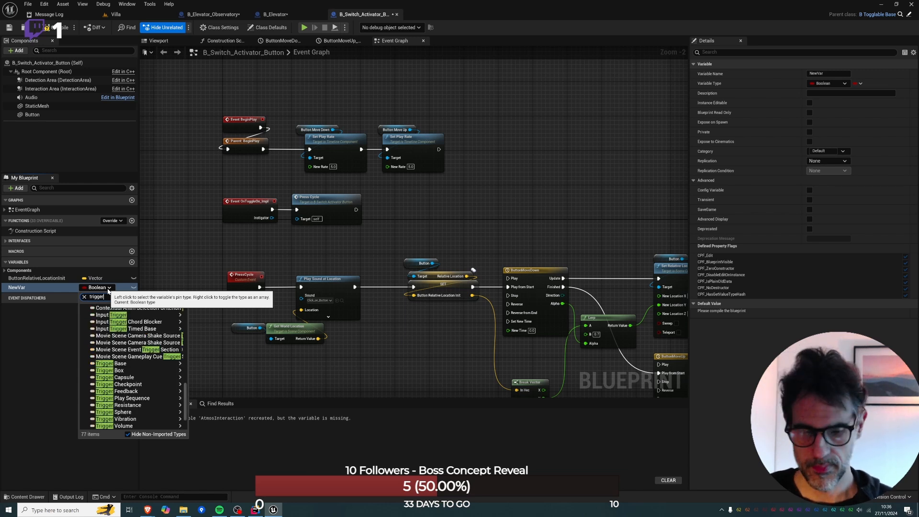
{"action": "type", "text": "_base"}
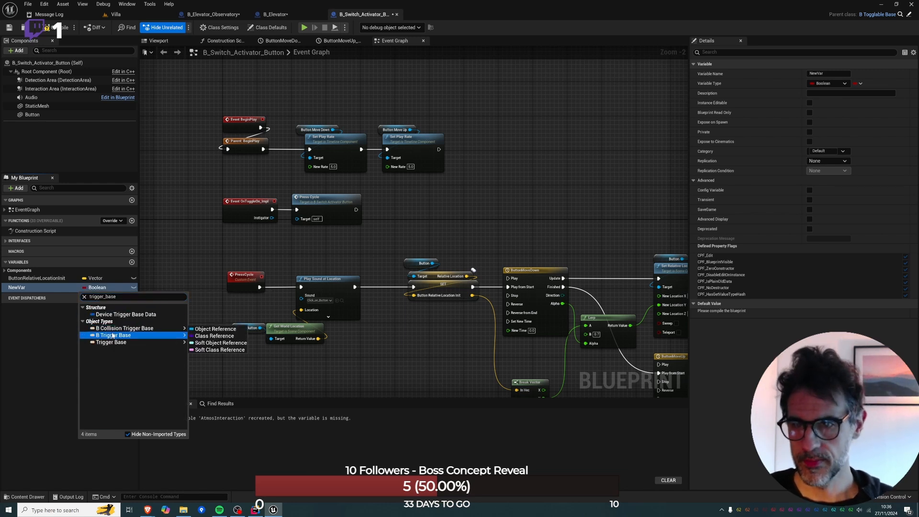
{"action": "left_click", "coordinate": [111, 333]}
{"action": "left_click", "coordinate": [133, 288]}
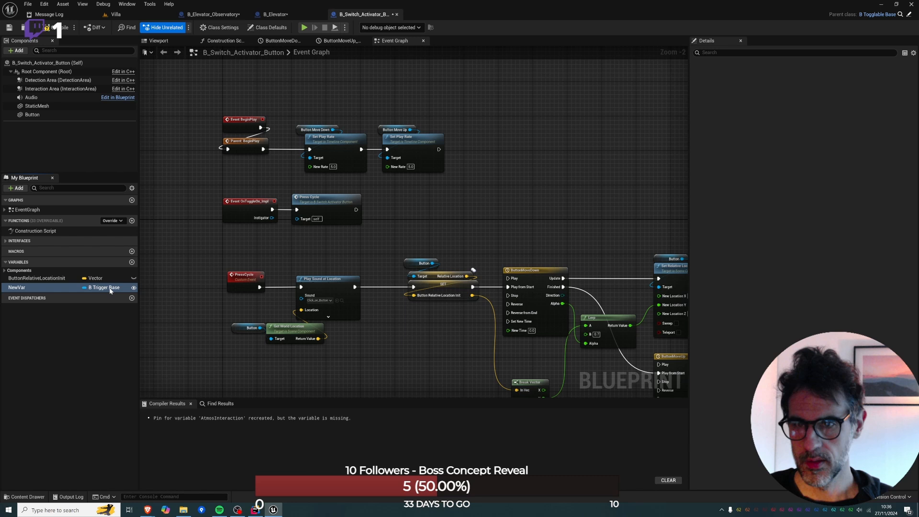
Rename the new B Trigger Base variable to ActivationTarget.
{"action": "double_click", "coordinate": [20, 288]}
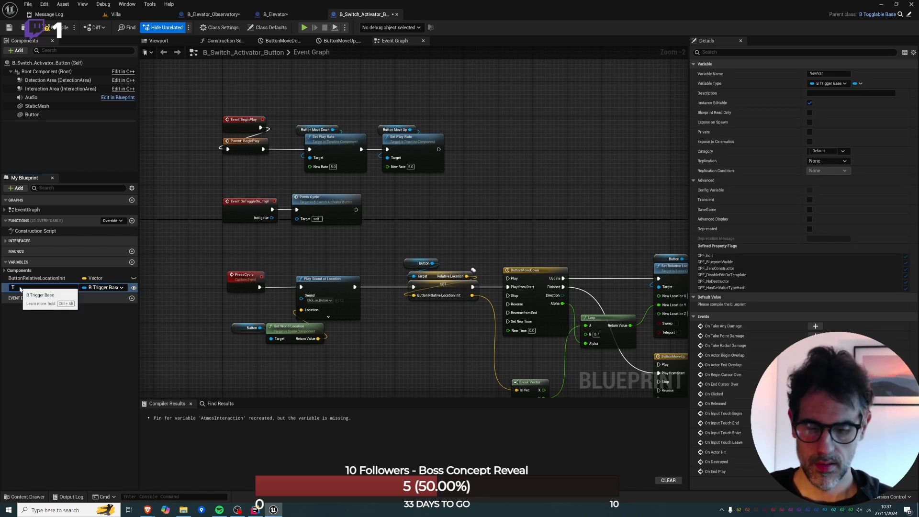
{"action": "type", "text": "ActivationTarg"}
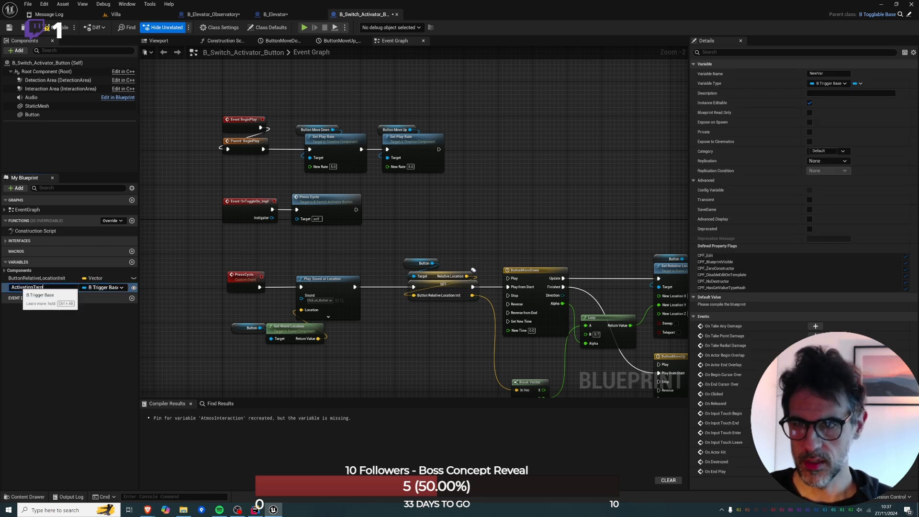
{"action": "type", "text": "er"}
{"action": "key", "text": "Return"}
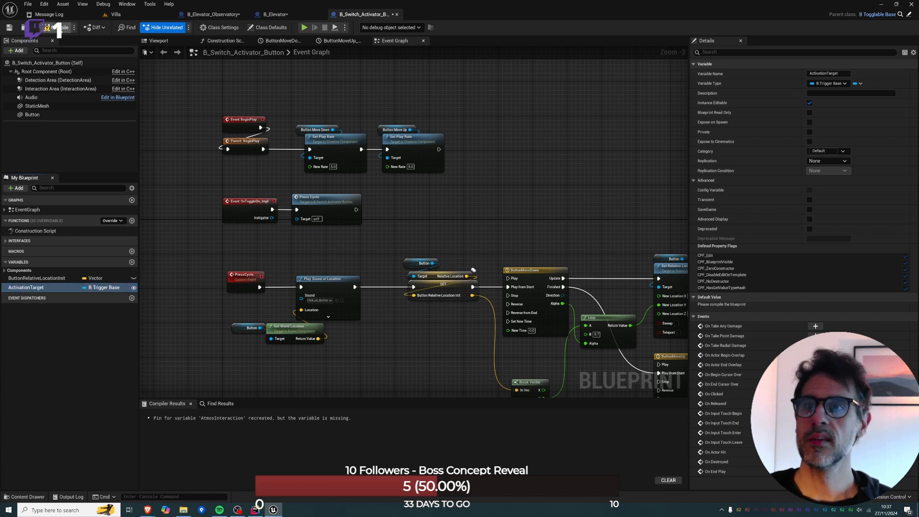
Try to pick the wooden cabin in the Villa level as the placed button's Activation Target.
{"action": "left_click", "coordinate": [116, 14]}
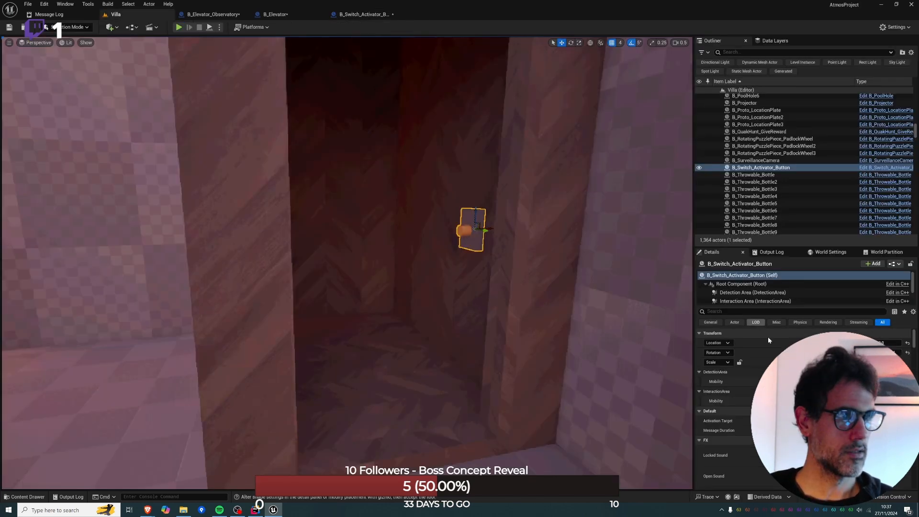
{"action": "left_click", "coordinate": [869, 421]}
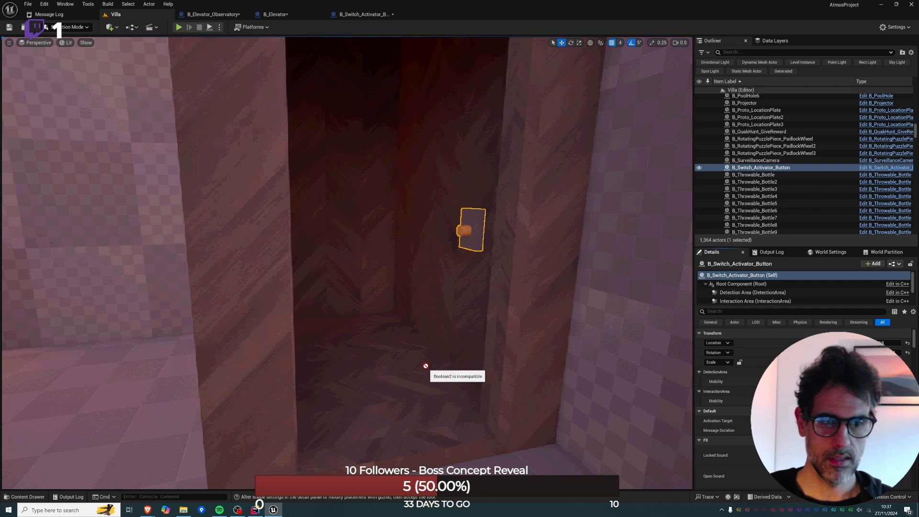
{"action": "key", "text": "Escape"}
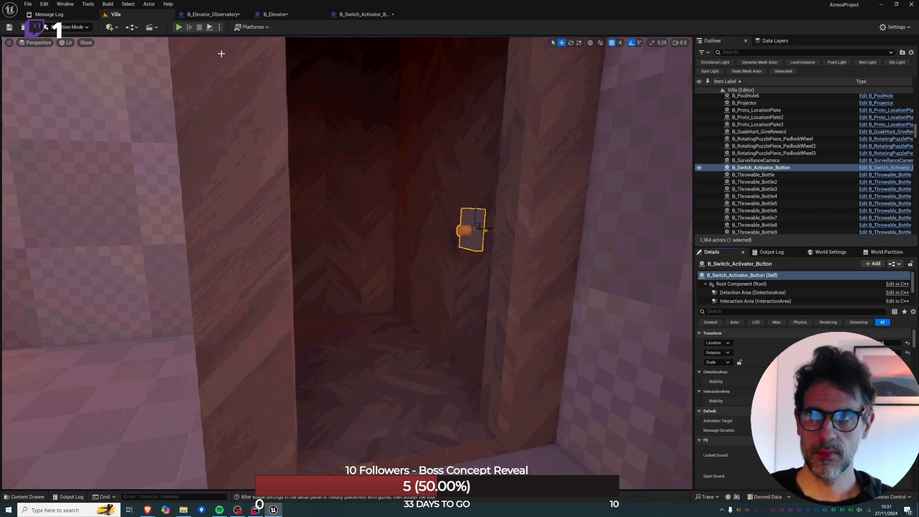
Reparent the B_Elevator Blueprint to B_Trigger_Base in its class settings and accept the reparenting.
{"action": "left_click", "coordinate": [271, 15]}
{"action": "right_click_drag", "start_coordinate": [439, 102], "coordinate": [313, 145]}
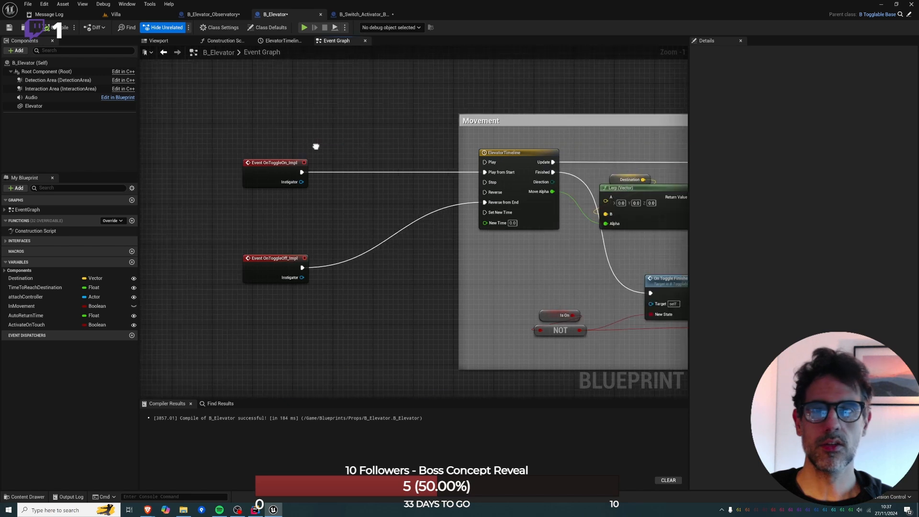
{"action": "left_click", "coordinate": [231, 29]}
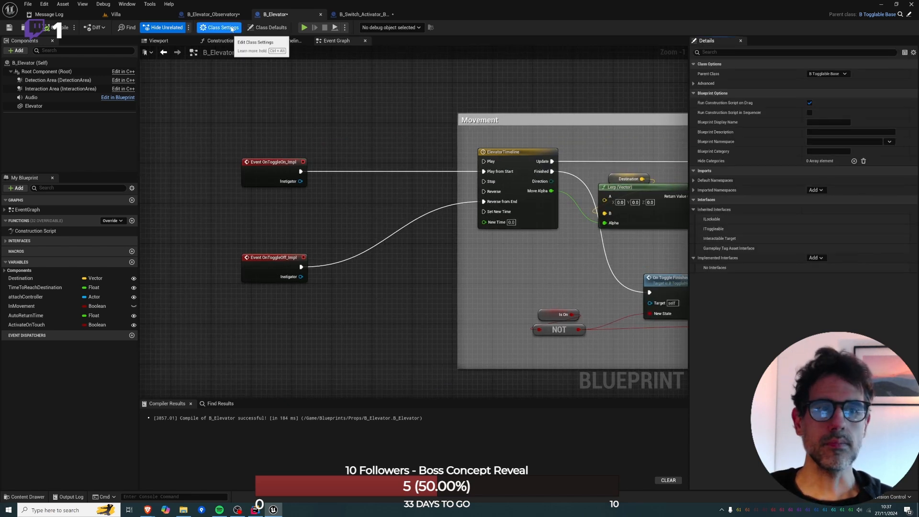
{"action": "left_click", "coordinate": [834, 74]}
{"action": "type", "text": "trigger"}
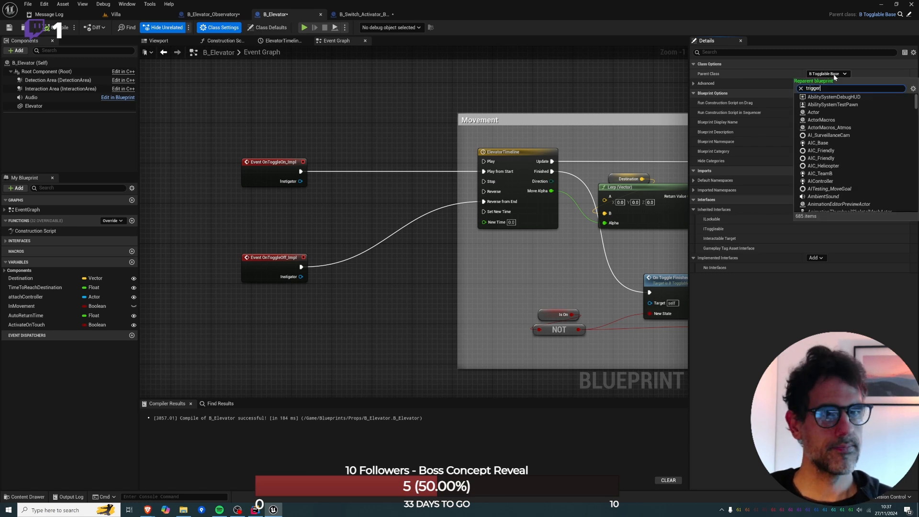
{"action": "type", "text": "_base"}
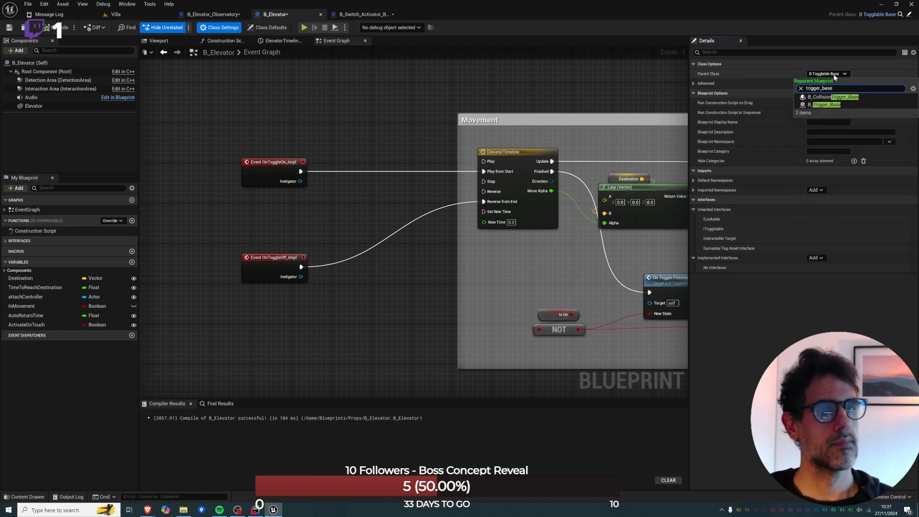
{"action": "left_click", "coordinate": [839, 104]}
{"action": "left_click", "coordinate": [498, 268]}
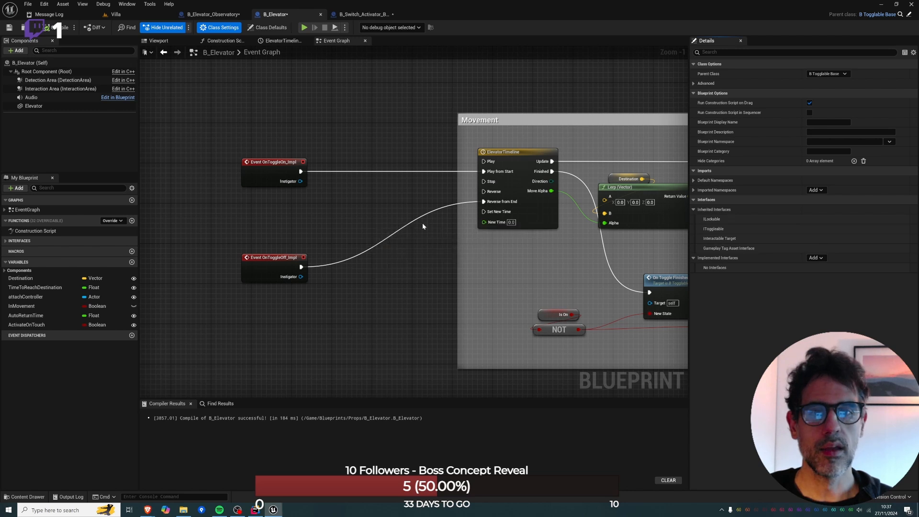
Replace B_Elevator's OnToggleOn_Impl and OnToggleOff_Impl events with the Toggle interface event.
{"action": "scroll", "coordinate": [366, 126], "scroll_direction": "down", "scroll_amount": 4}
{"action": "left_click_drag", "start_coordinate": [312, 126], "coordinate": [328, 215]}
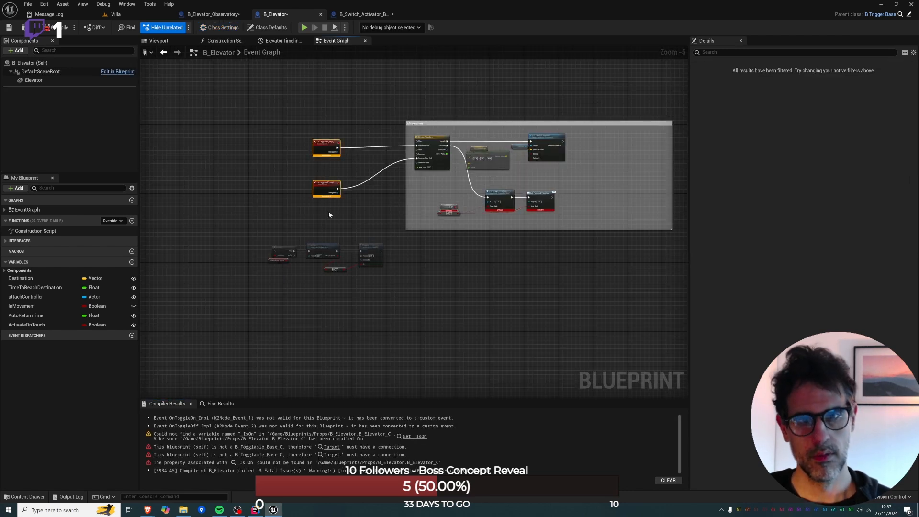
{"action": "key", "text": "Delete"}
{"action": "left_click", "coordinate": [6, 241]}
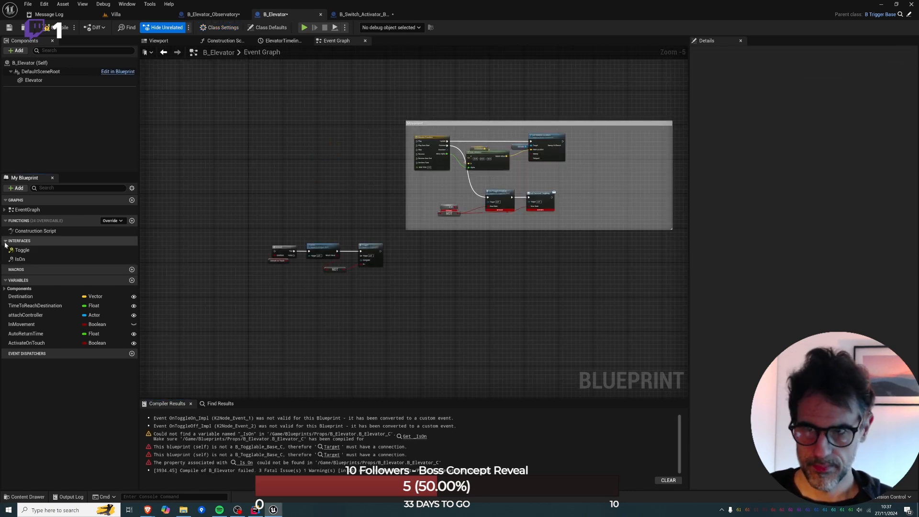
{"action": "double_click", "coordinate": [22, 250]}
{"action": "left_click_drag", "start_coordinate": [335, 302], "coordinate": [420, 148]}
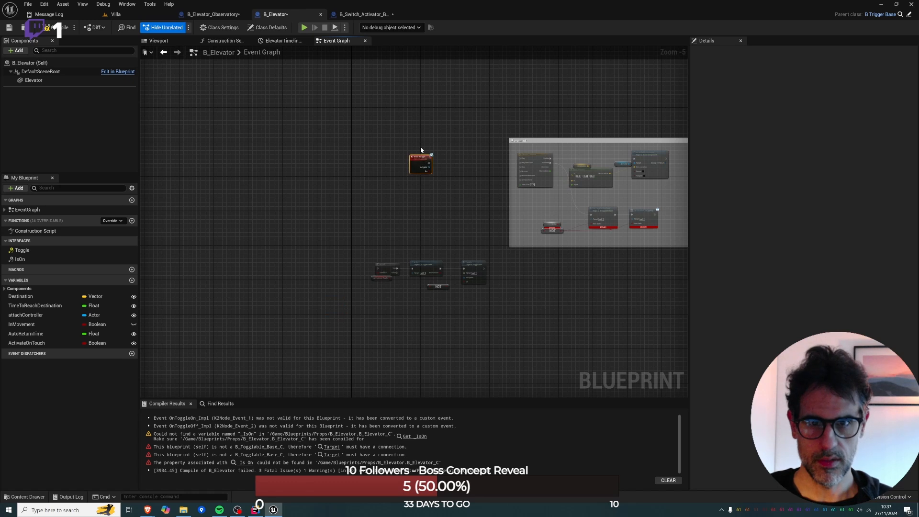
Branch on Event Toggle's On value, wiring True to ElevatorTimeline's Play from Start and False to Reverse from End.
{"action": "scroll", "coordinate": [430, 149], "scroll_direction": "up", "scroll_amount": 4}
{"action": "left_click", "coordinate": [360, 184]}
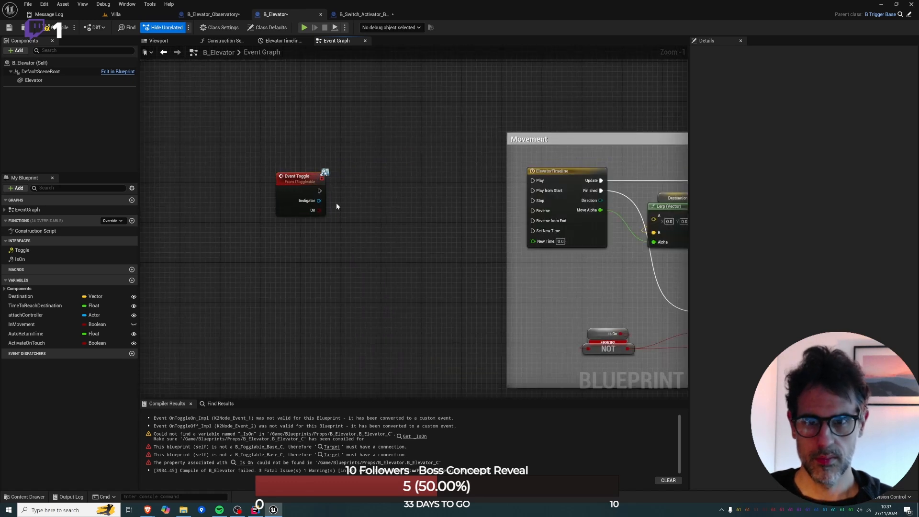
{"action": "key", "text": "b"}
{"action": "left_click", "coordinate": [346, 184]}
{"action": "left_click_drag", "start_coordinate": [354, 209], "coordinate": [354, 209]}
{"action": "left_click_drag", "start_coordinate": [319, 191], "coordinate": [532, 191]}
{"action": "left_click_drag", "start_coordinate": [395, 195], "coordinate": [533, 221]}
Delete the Is On, NOT, On Toggle Finished and Call Finished Toggling nodes and the leftover reroute point from the Movement section.
{"action": "right_click_drag", "start_coordinate": [543, 333], "coordinate": [352, 252]}
{"action": "left_click", "coordinate": [416, 266]}
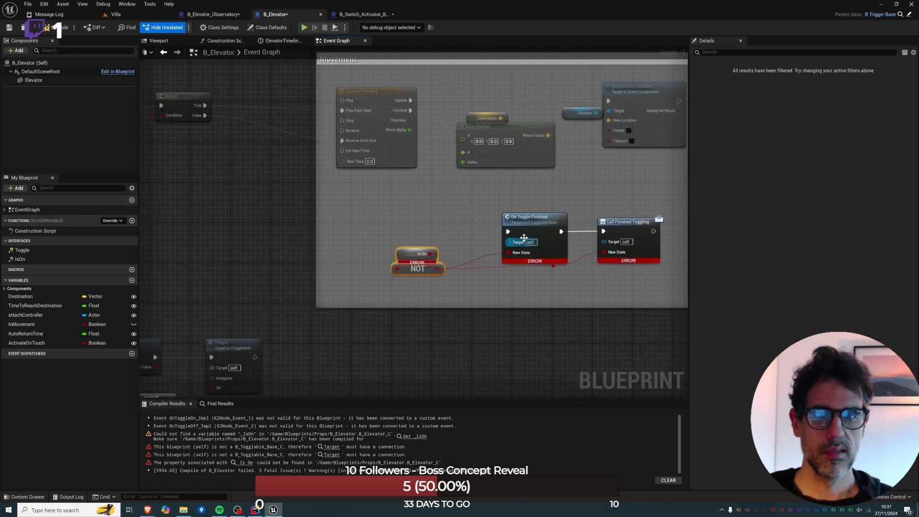
{"action": "key", "text": "Delete"}
{"action": "left_click", "coordinate": [534, 223]}
{"action": "key", "text": "Delete"}
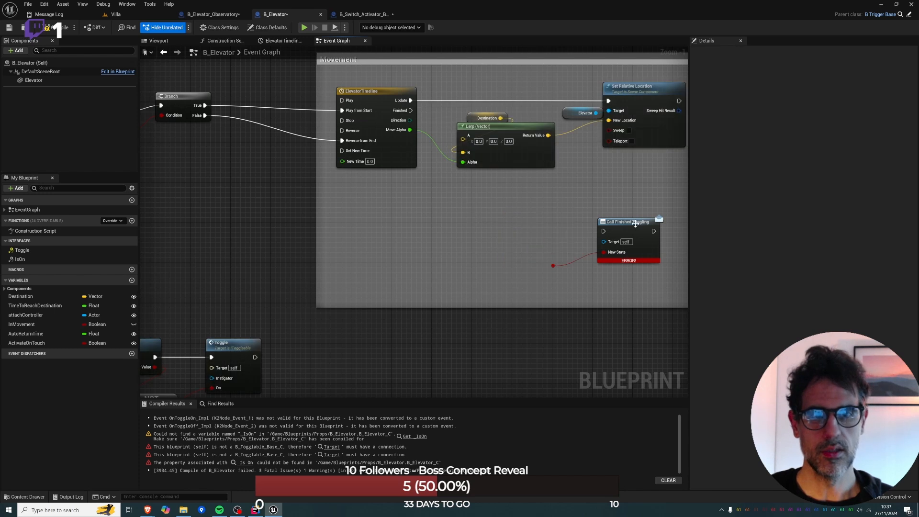
{"action": "left_click", "coordinate": [636, 224]}
{"action": "key", "text": "Delete"}
{"action": "left_click_drag", "start_coordinate": [549, 229], "coordinate": [584, 265]}
{"action": "key", "text": "Delete"}
Compile B_Elevator and save the Villa level together with the changed Blueprints.
{"action": "right_click_drag", "start_coordinate": [584, 266], "coordinate": [612, 189]}
{"action": "right_click_drag", "start_coordinate": [228, 233], "coordinate": [354, 231]}
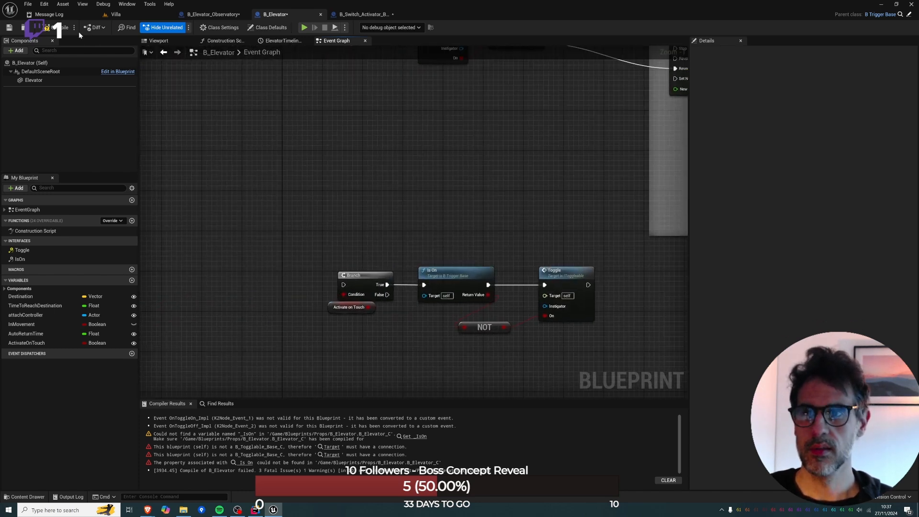
{"action": "left_click", "coordinate": [116, 15]}
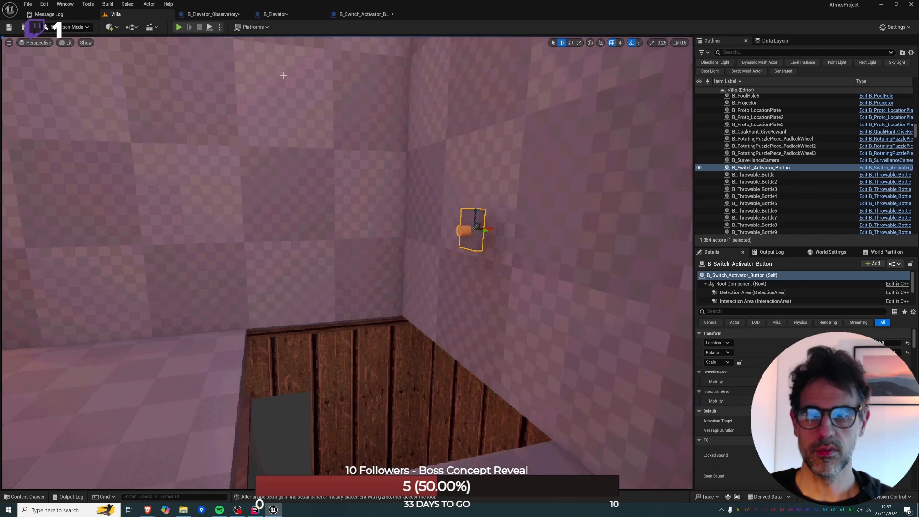
{"action": "key", "text": "ctrl+s"}
Check B_Elevator's event graph and 3D preview and compare them with the B_Elevator_Observatory Blueprint.
{"action": "left_click", "coordinate": [275, 15]}
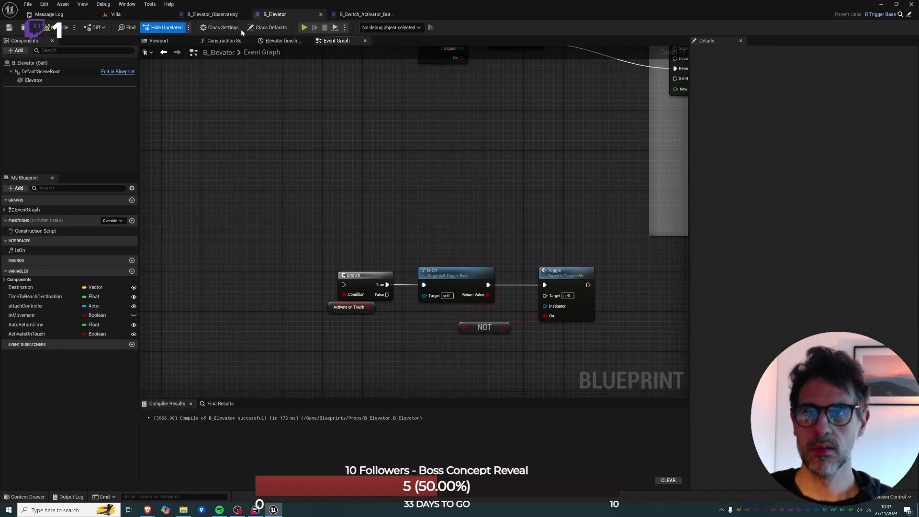
{"action": "left_click", "coordinate": [223, 15]}
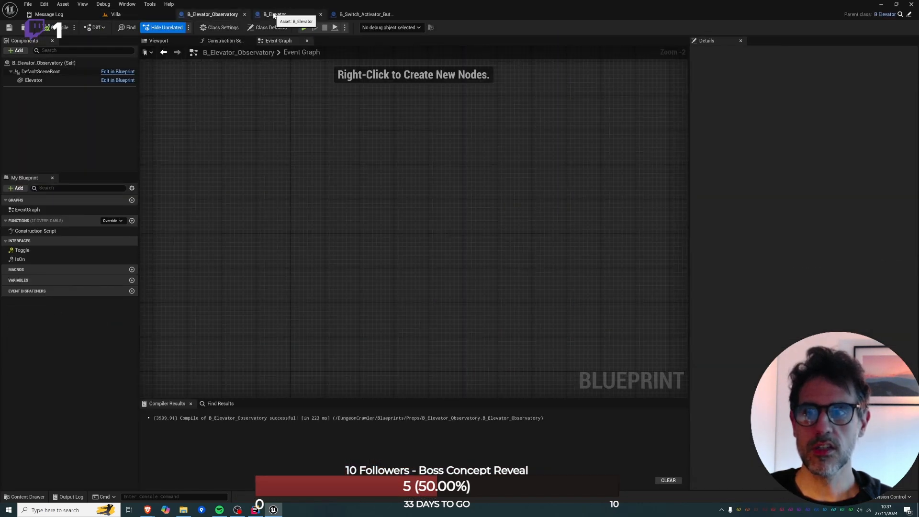
{"action": "left_click", "coordinate": [275, 15]}
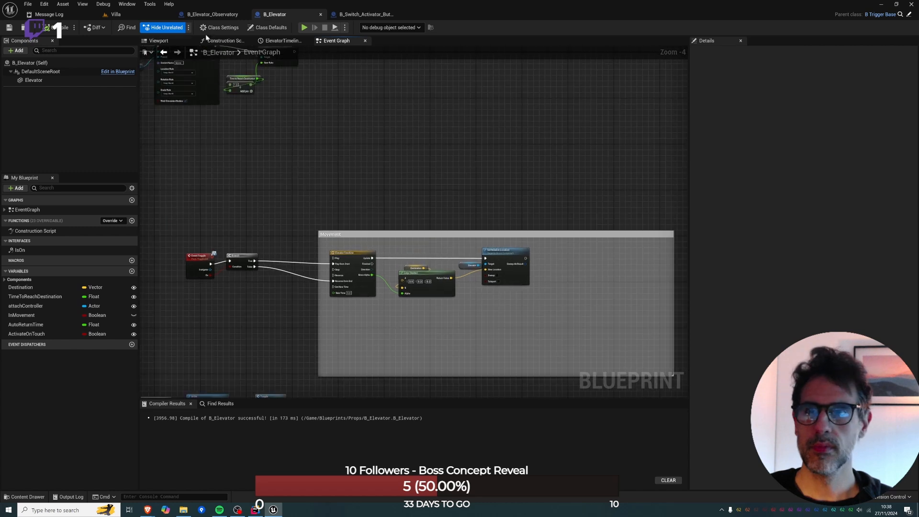
{"action": "left_click", "coordinate": [158, 41]}
{"action": "scroll", "coordinate": [395, 183], "scroll_direction": "down", "scroll_amount": 5}
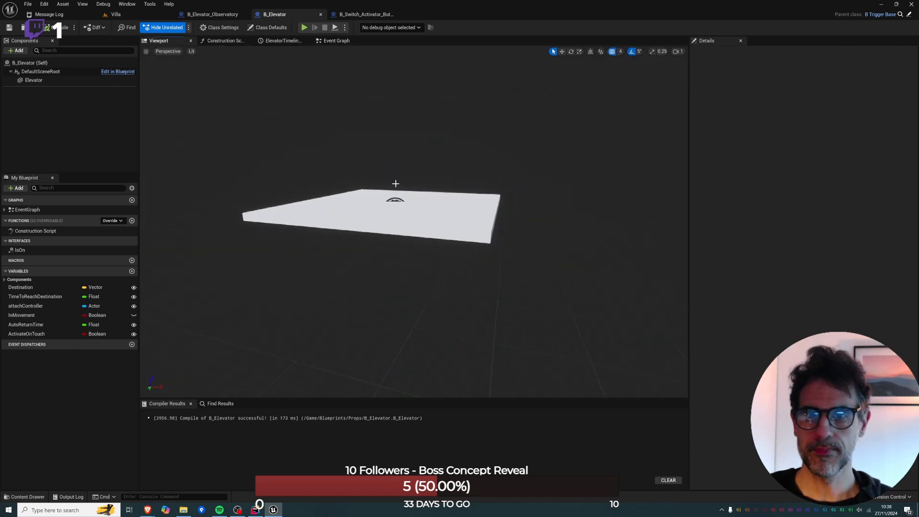
{"action": "left_click", "coordinate": [213, 14]}
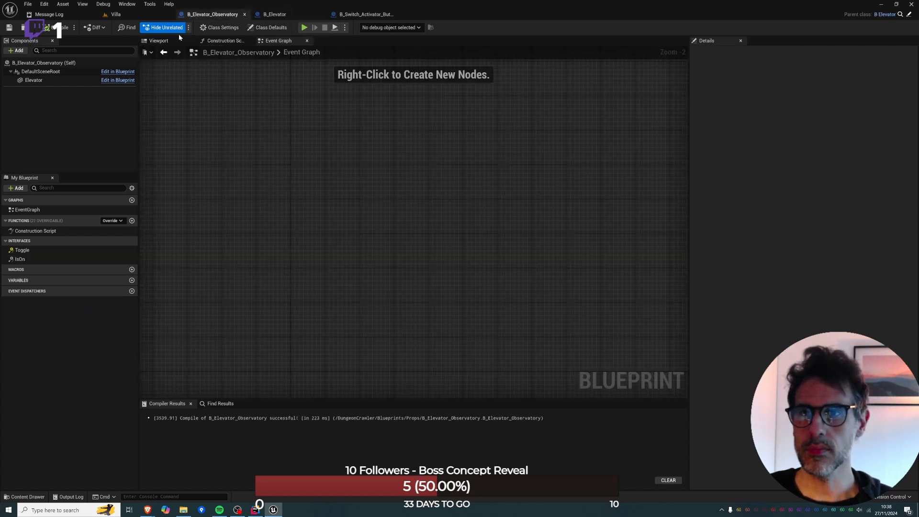
Search the Villa level's actors for "elev" and focus on B_Elevator and the observatory elevator Boolean2.
{"action": "left_click", "coordinate": [134, 17]}
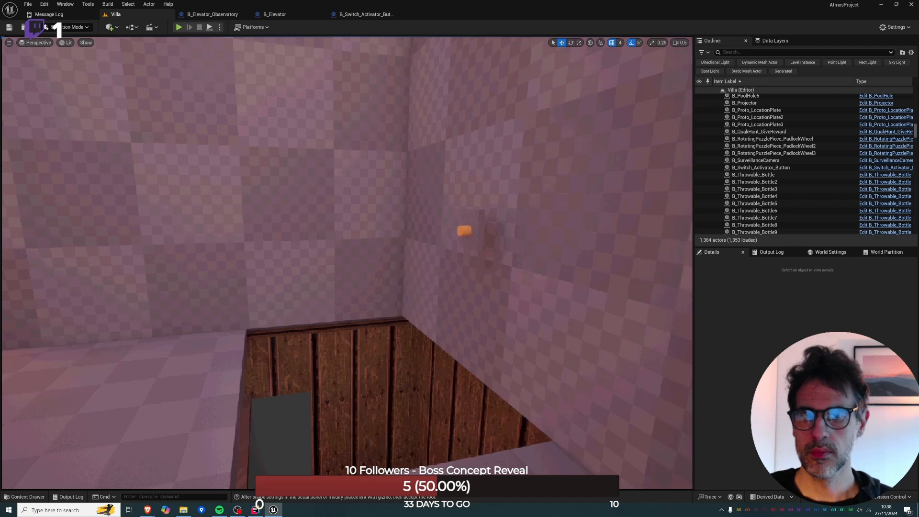
{"action": "key", "text": "s"}
{"action": "right_click_drag", "start_coordinate": [259, 216], "coordinate": [288, 249]}
{"action": "key", "text": "w"}
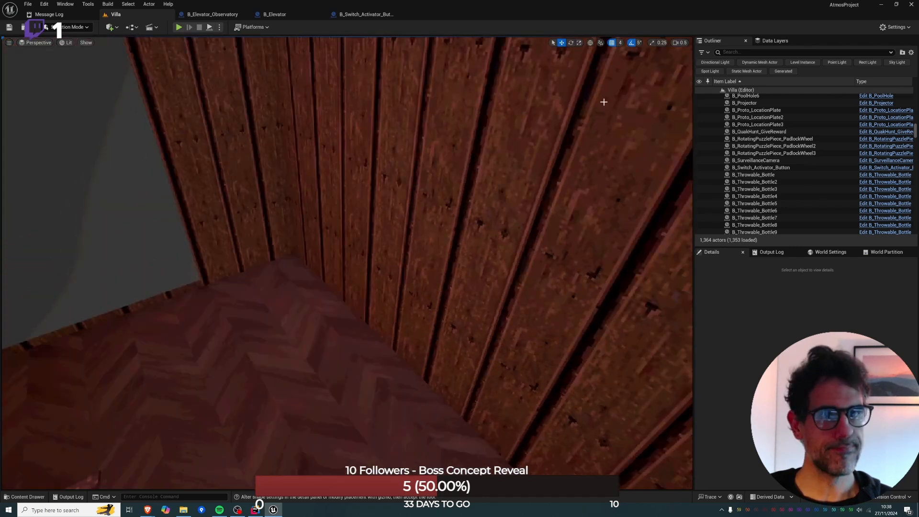
{"action": "left_click", "coordinate": [724, 51]}
{"action": "type", "text": "elev"}
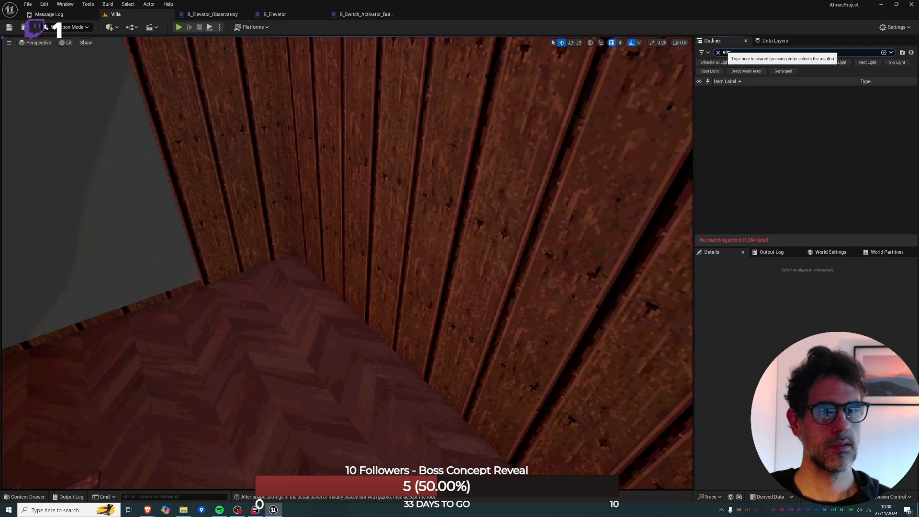
{"action": "double_click", "coordinate": [744, 98]}
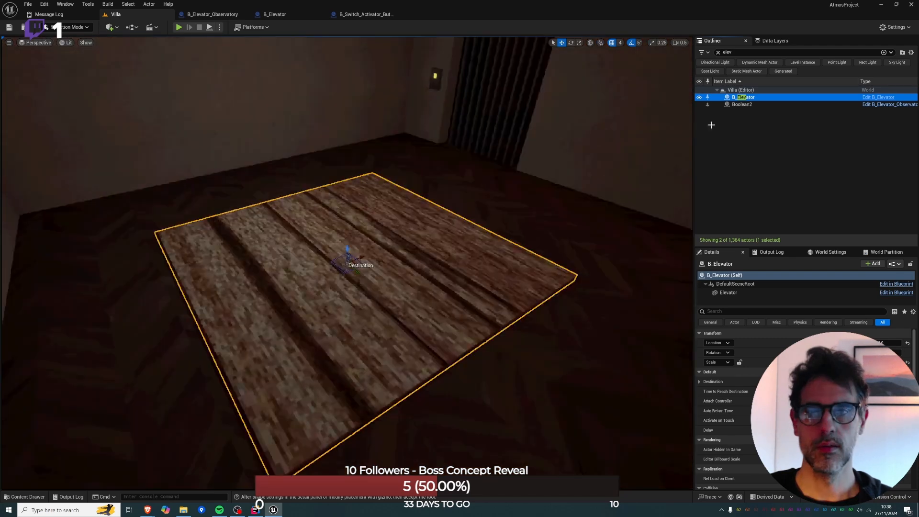
{"action": "double_click", "coordinate": [750, 105]}
Examine where the observatory elevator Boolean2 stands by the staircase and study the villa's floor plan in top wireframe view.
{"action": "key", "text": "w"}
{"action": "right_click_drag", "start_coordinate": [342, 146], "coordinate": [431, 139]}
{"action": "key", "text": "d"}
{"action": "key", "text": "s"}
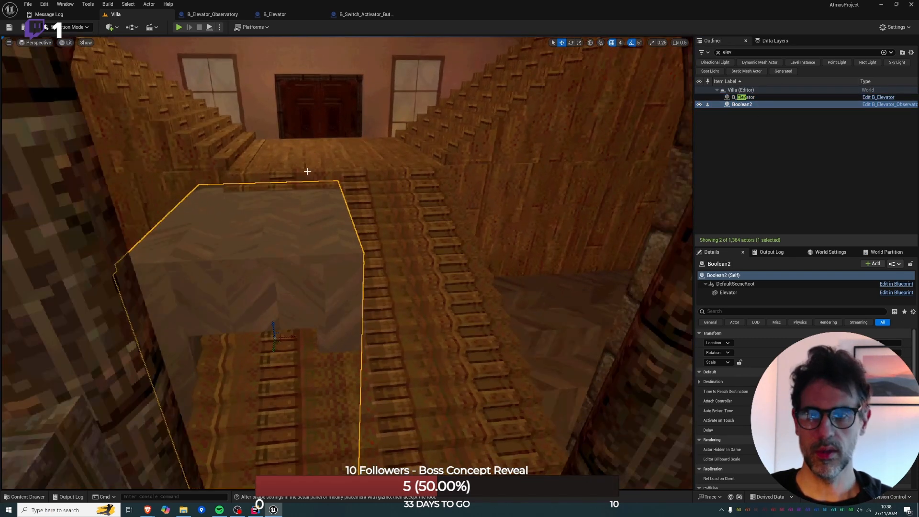
{"action": "key", "text": "alt+j"}
{"action": "scroll", "coordinate": [303, 175], "scroll_direction": "down", "scroll_amount": 1}
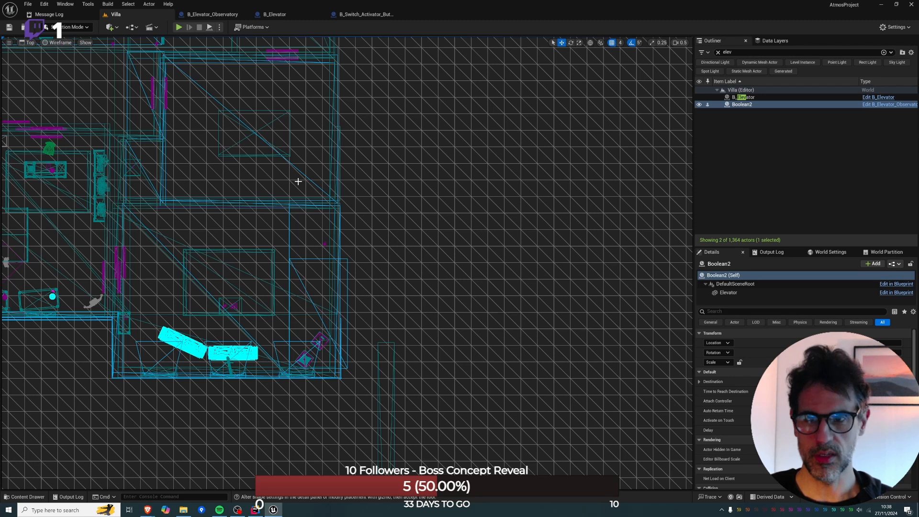
{"action": "scroll", "coordinate": [298, 181], "scroll_direction": "down", "scroll_amount": 3}
{"action": "right_click_drag", "start_coordinate": [253, 188], "coordinate": [293, 224]}
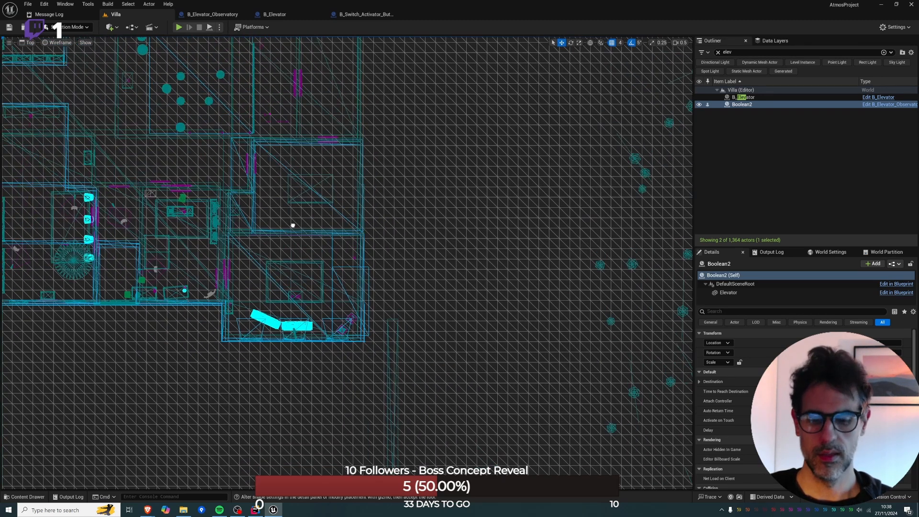
{"action": "right_click_drag", "start_coordinate": [80, 191], "coordinate": [110, 205]}
{"action": "right_click_drag", "start_coordinate": [144, 99], "coordinate": [205, 126]}
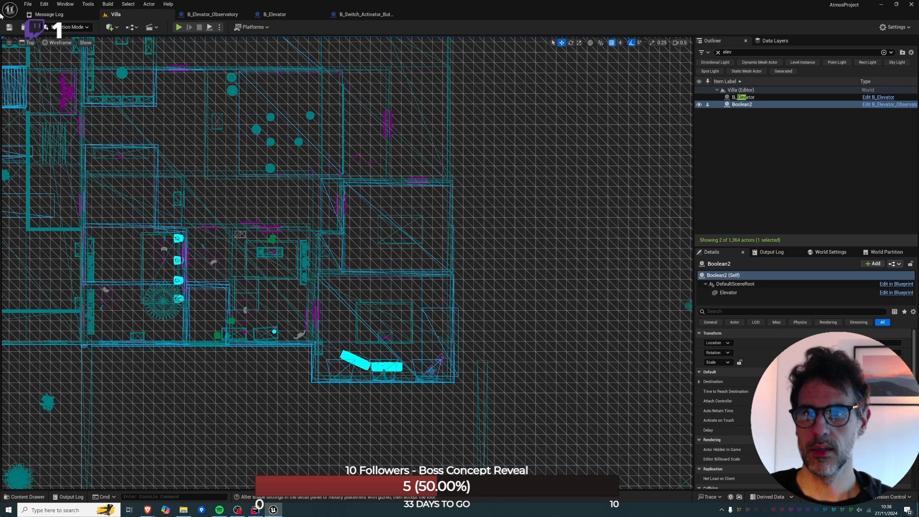
Select the observatory elevator Boolean2 in the perspective view and move it sideways along the facade to the villa's corner wing.
{"action": "key", "text": "alt+g"}
{"action": "left_click", "coordinate": [288, 202]}
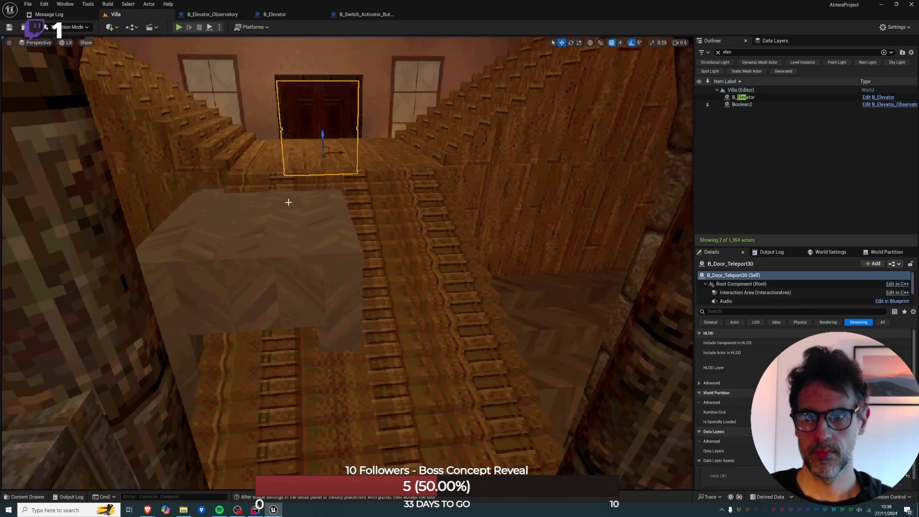
{"action": "left_click", "coordinate": [286, 219]}
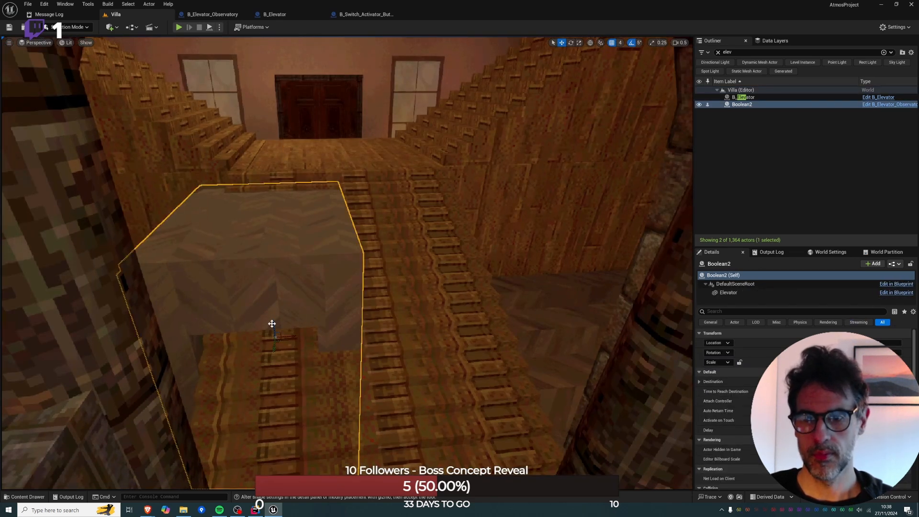
{"action": "key", "text": "f"}
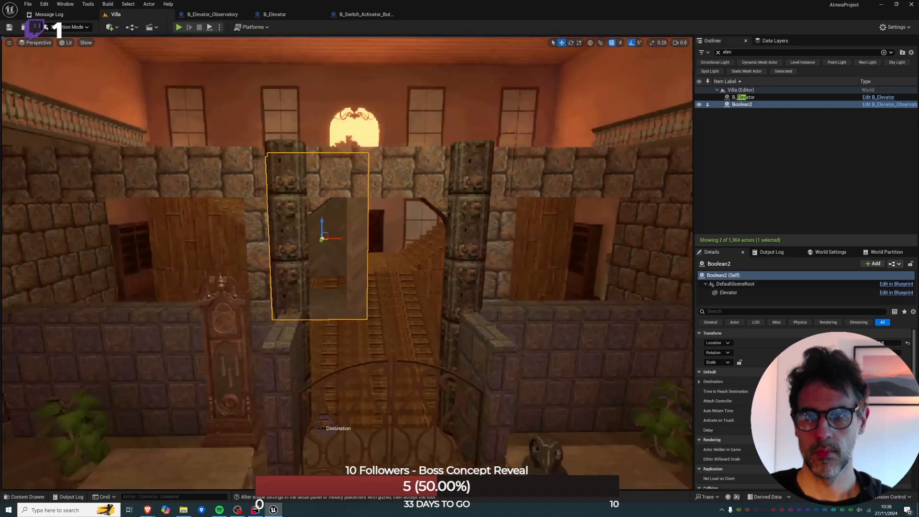
{"action": "key", "text": "s"}
{"action": "scroll", "coordinate": [230, 42], "scroll_direction": "up", "scroll_amount": 4}
{"action": "right_click_drag", "start_coordinate": [230, 43], "coordinate": [268, 53]}
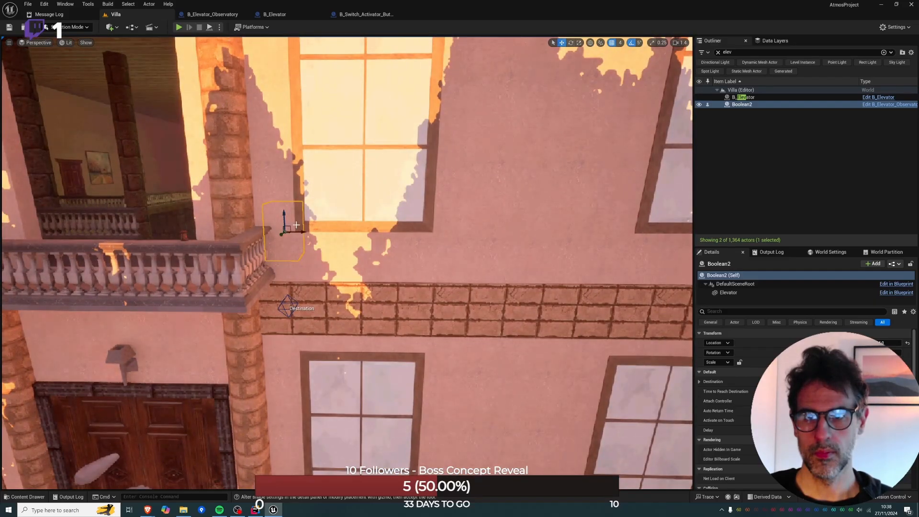
{"action": "left_click_drag", "start_coordinate": [299, 232], "coordinate": [643, 232]}
{"action": "right_click_drag", "start_coordinate": [643, 232], "coordinate": [325, 219]}
{"action": "left_click_drag", "start_coordinate": [316, 235], "coordinate": [547, 235]}
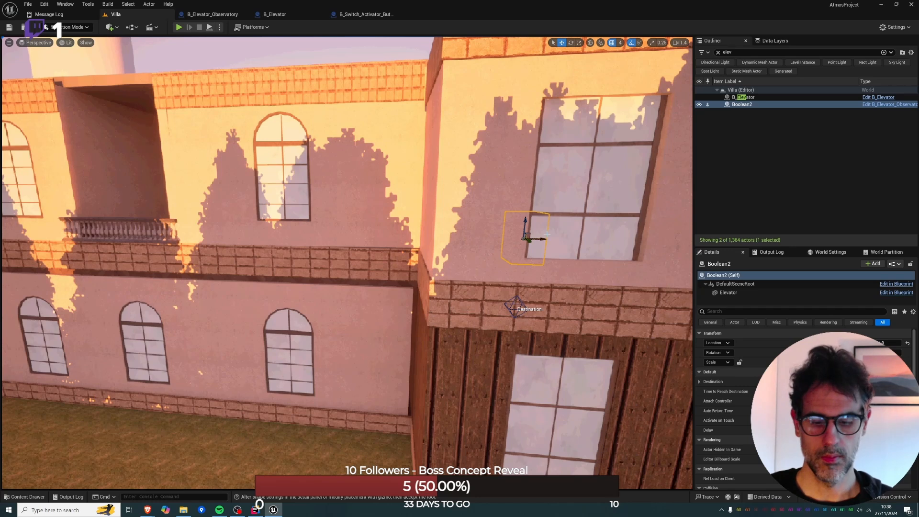
Position Boolean2 in top view inside the corner wing's room, against the outer wall and the dividing wall.
{"action": "key", "text": "alt+j"}
{"action": "left_click_drag", "start_coordinate": [442, 156], "coordinate": [443, 300]}
{"action": "right_click_drag", "start_coordinate": [445, 283], "coordinate": [341, 240]}
{"action": "scroll", "coordinate": [331, 242], "scroll_direction": "up", "scroll_amount": 2}
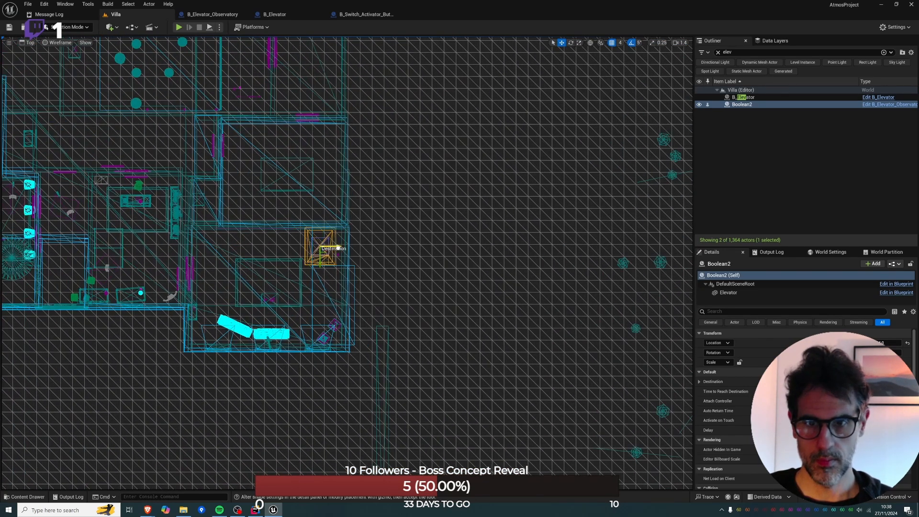
{"action": "key", "text": "alt+g"}
{"action": "key", "text": "f"}
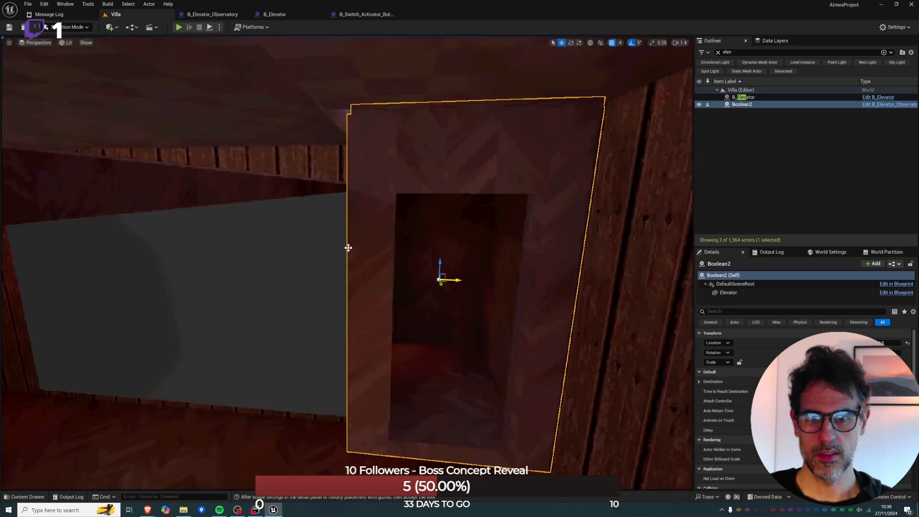
Raise Boolean2 until it stands on the upper floor of the corner wing, and nudge it slightly away from the side wall.
{"action": "right_click_drag", "start_coordinate": [348, 248], "coordinate": [412, 153]}
{"action": "key", "text": "s"}
{"action": "key", "text": "e"}
{"action": "right_click_drag", "start_coordinate": [377, 268], "coordinate": [348, 320]}
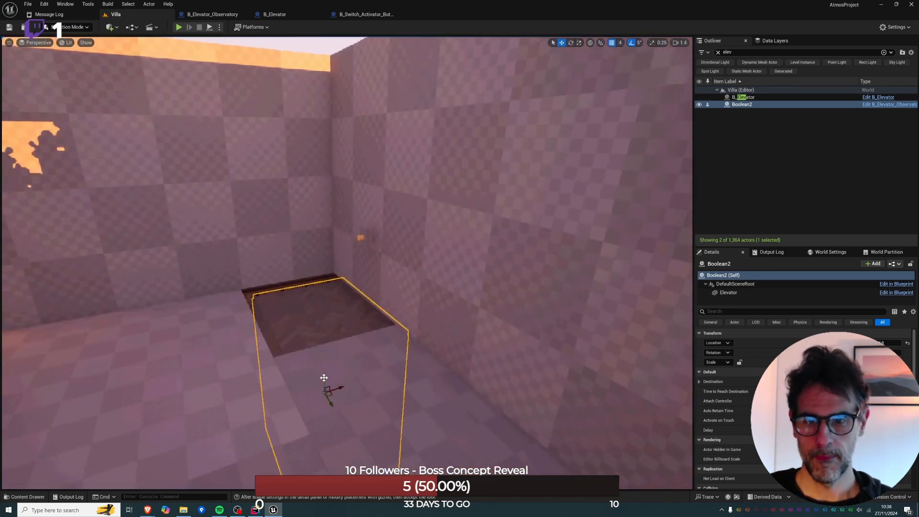
{"action": "left_click_drag", "start_coordinate": [324, 377], "coordinate": [300, 187]}
{"action": "right_click_drag", "start_coordinate": [299, 187], "coordinate": [247, 167]}
{"action": "key", "text": "w"}
{"action": "key", "text": "s"}
{"action": "left_click_drag", "start_coordinate": [422, 205], "coordinate": [426, 230]}
{"action": "left_click", "coordinate": [434, 432]}
{"action": "right_click_drag", "start_coordinate": [435, 433], "coordinate": [433, 442]}
{"action": "key", "text": "s"}
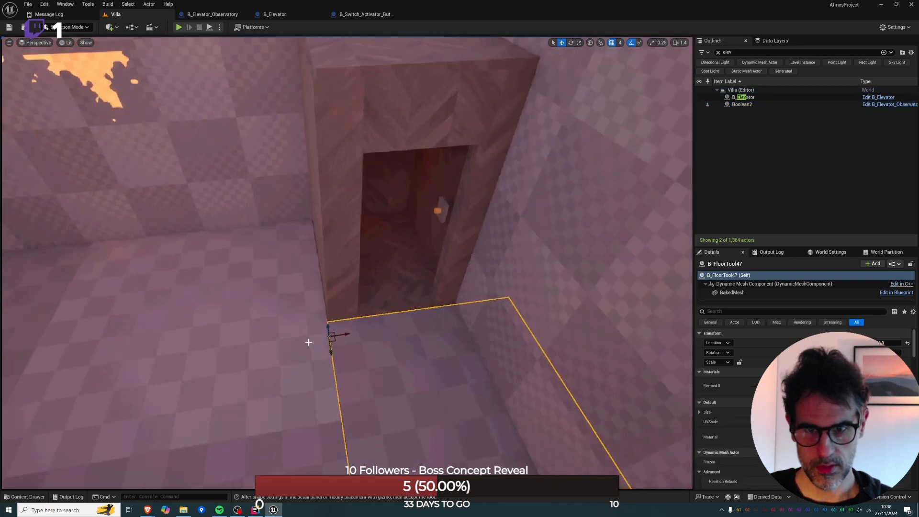
{"action": "left_click", "coordinate": [372, 318]}
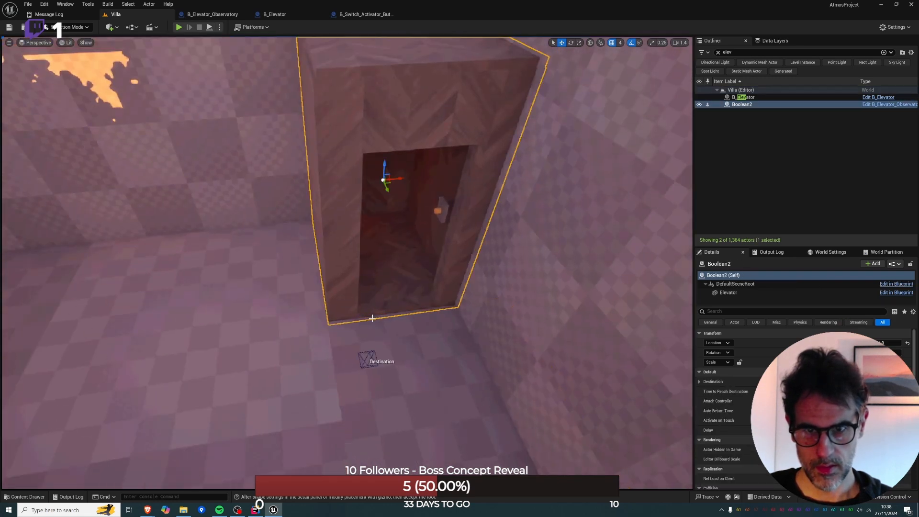
{"action": "left_click_drag", "start_coordinate": [403, 179], "coordinate": [399, 180]}
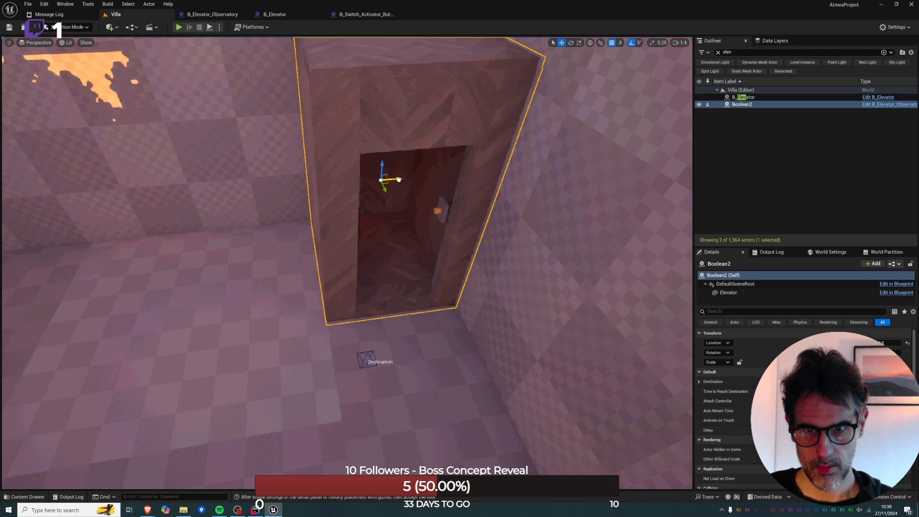
Examine the elevator cabin's doorway, its interior button and the floor piece B_FloorTool47 in front of it.
{"action": "left_click", "coordinate": [399, 370]}
{"action": "key", "text": "a"}
{"action": "right_click_drag", "start_coordinate": [398, 370], "coordinate": [450, 368]}
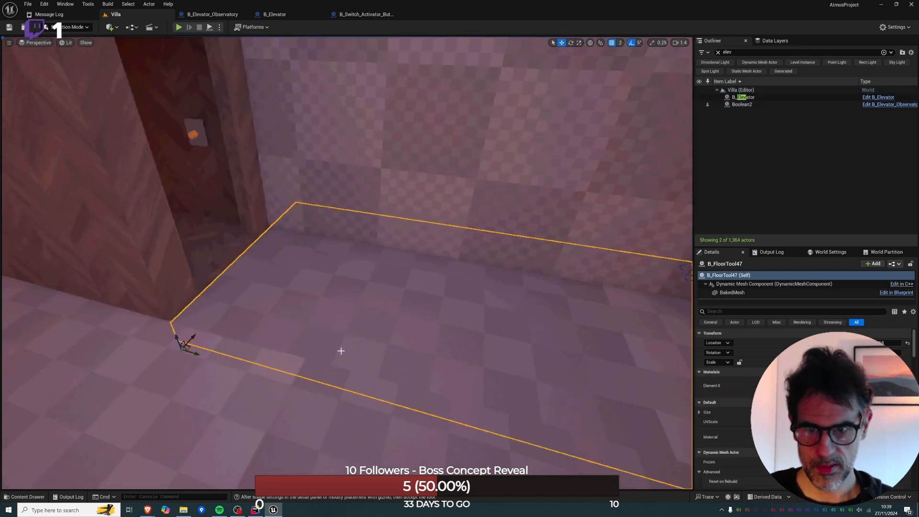
{"action": "key", "text": "d"}
{"action": "right_click_drag", "start_coordinate": [341, 351], "coordinate": [367, 330]}
{"action": "key", "text": "w"}
{"action": "key", "text": "a"}
{"action": "key", "text": "a"}
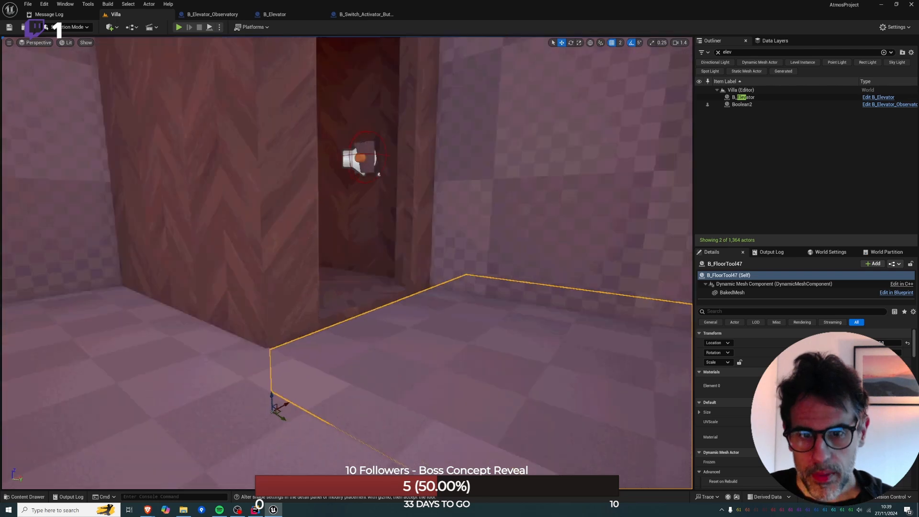
{"action": "key", "text": "d"}
{"action": "right_click_drag", "start_coordinate": [459, 329], "coordinate": [424, 303]}
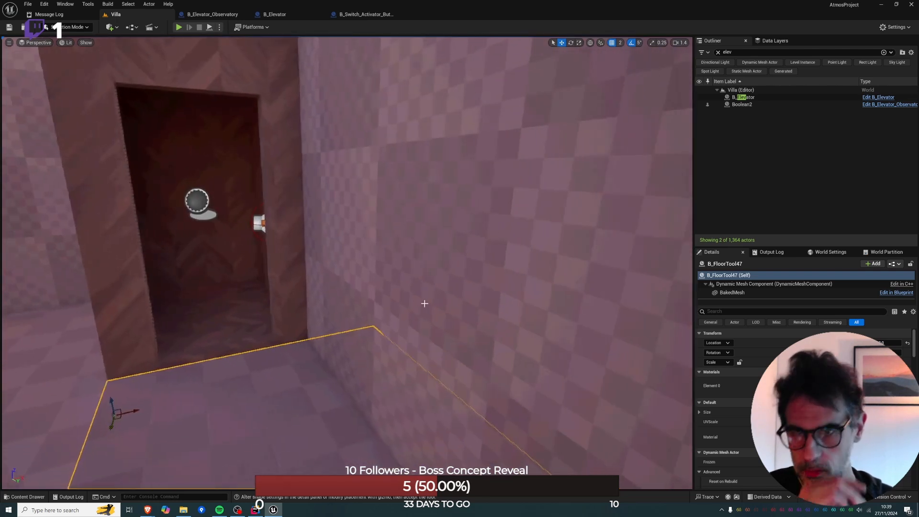
{"action": "left_click", "coordinate": [219, 285]}
{"action": "key", "text": "a"}
{"action": "right_click_drag", "start_coordinate": [218, 284], "coordinate": [264, 274]}
{"action": "key", "text": "w"}
Check the event graphs of B_Elevator_Observatory and B_Elevator, including B_Elevator's Movement section.
{"action": "left_click", "coordinate": [229, 15]}
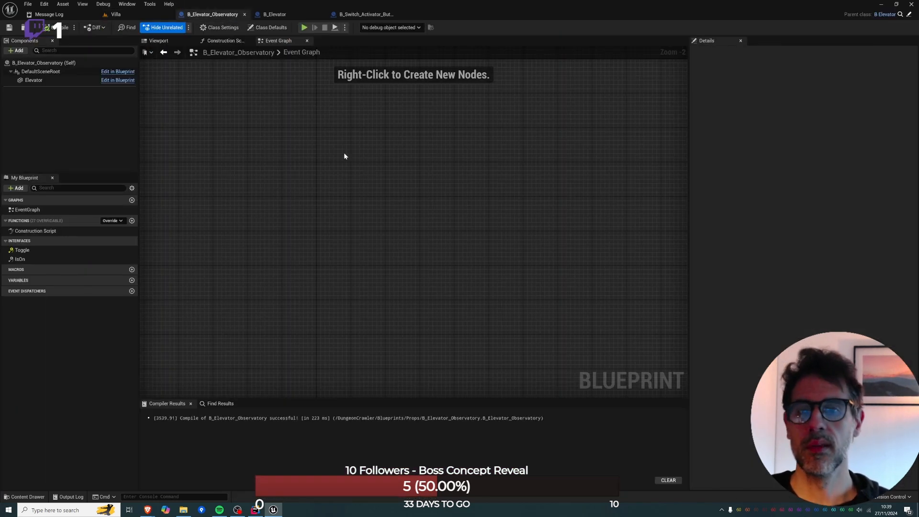
{"action": "right_click_drag", "start_coordinate": [303, 224], "coordinate": [314, 224]}
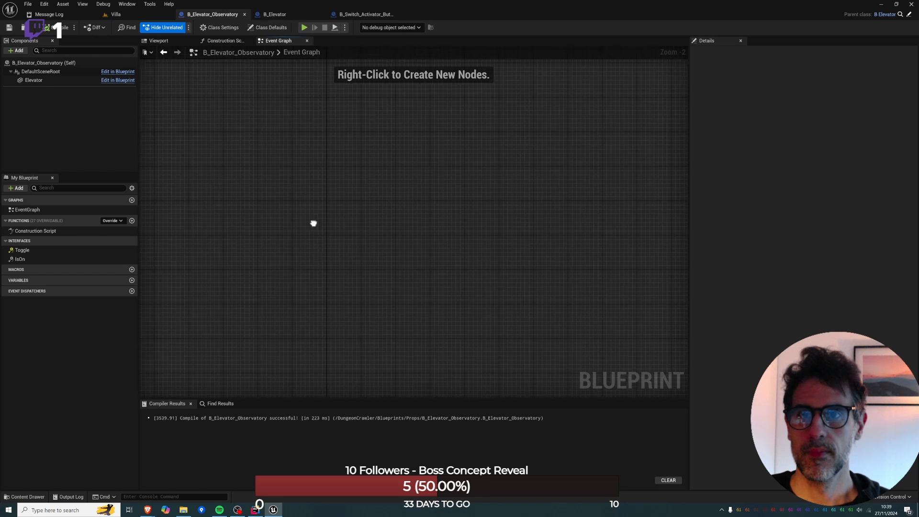
{"action": "left_click", "coordinate": [277, 14]}
{"action": "left_click", "coordinate": [334, 43]}
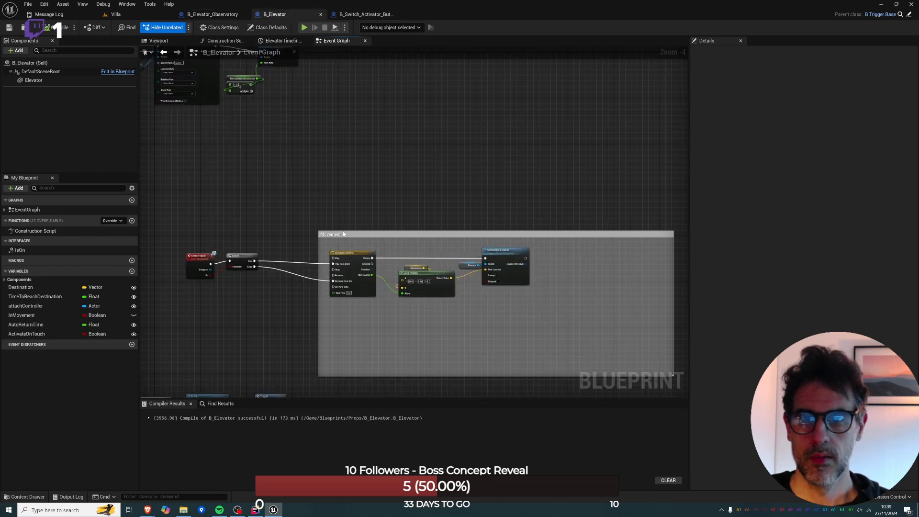
{"action": "right_click_drag", "start_coordinate": [307, 265], "coordinate": [361, 236]}
{"action": "scroll", "coordinate": [327, 239], "scroll_direction": "up", "scroll_amount": 2}
{"action": "right_click_drag", "start_coordinate": [492, 202], "coordinate": [323, 181]}
{"action": "scroll", "coordinate": [352, 219], "scroll_direction": "down", "scroll_amount": 1}
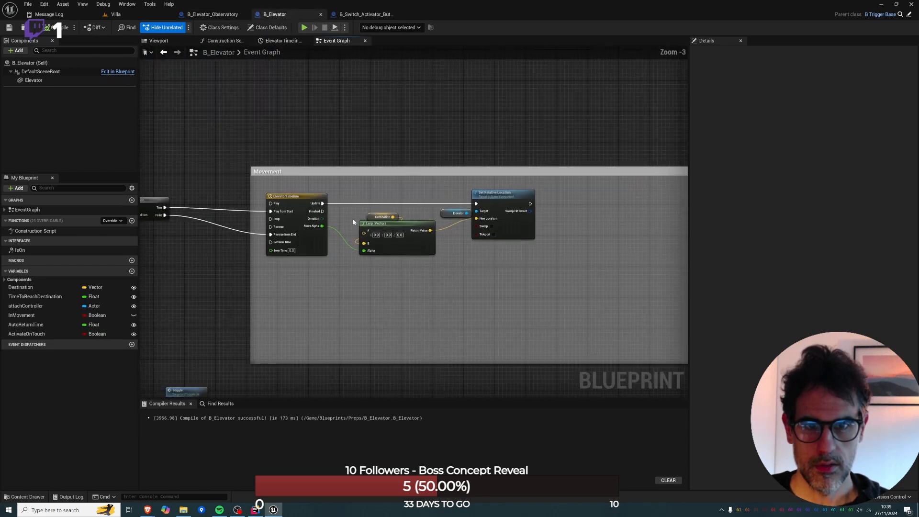
Delete the Activate on Touch, Branch, Is On, NOT and Toggle nodes below B_Elevator's Movement section and compile the Blueprint.
{"action": "right_click_drag", "start_coordinate": [367, 254], "coordinate": [554, 116]}
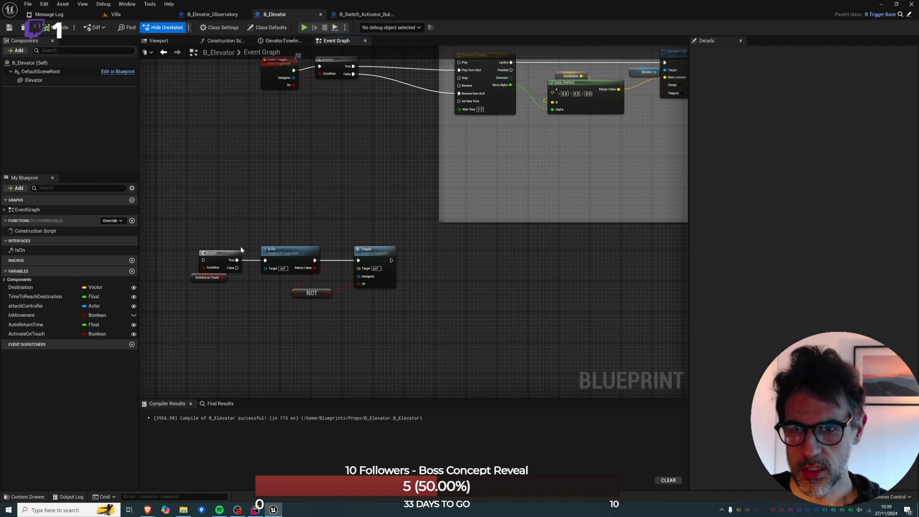
{"action": "right_click_drag", "start_coordinate": [240, 249], "coordinate": [331, 231]}
{"action": "left_click_drag", "start_coordinate": [279, 223], "coordinate": [464, 302]}
{"action": "key", "text": "Delete"}
{"action": "right_click_drag", "start_coordinate": [450, 187], "coordinate": [326, 282]}
{"action": "left_click", "coordinate": [46, 29]}
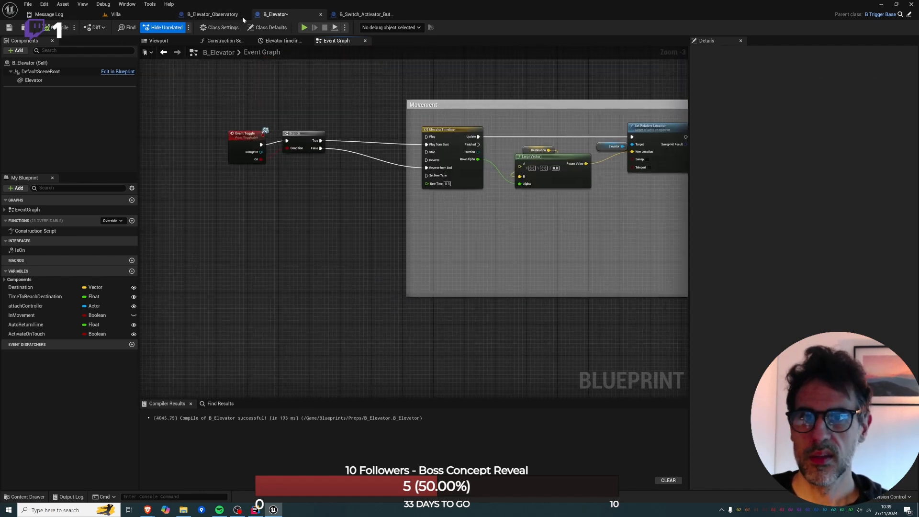
In B_Switch_Activator_Button, add a Toggle call after Press Cycle with On enabled and ActivationTarget wired to its Instigator input.
{"action": "left_click", "coordinate": [369, 12]}
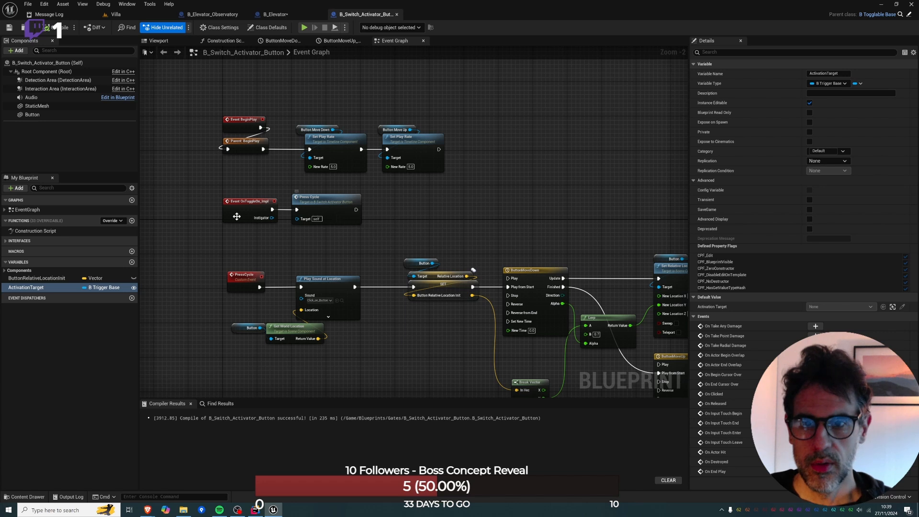
{"action": "right_click_drag", "start_coordinate": [399, 224], "coordinate": [385, 189]}
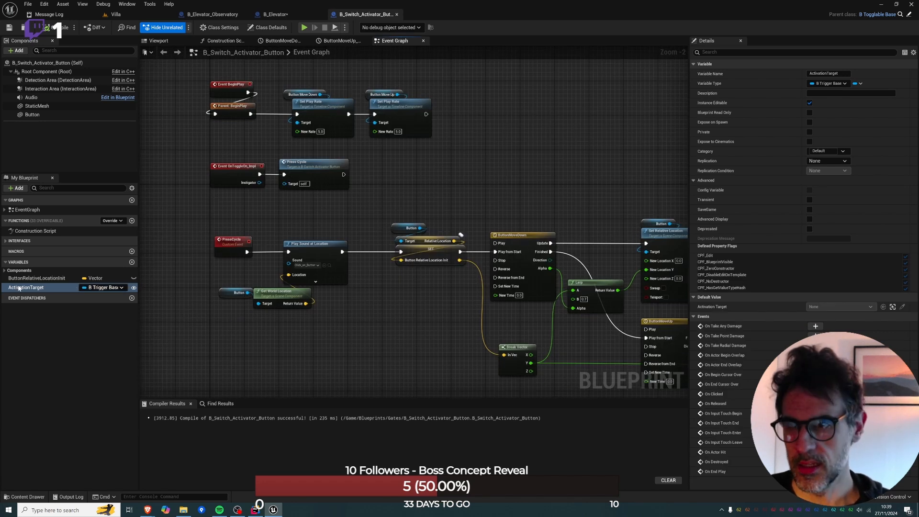
{"action": "left_click_drag", "start_coordinate": [26, 287], "coordinate": [389, 167]}
{"action": "left_click", "coordinate": [346, 156]}
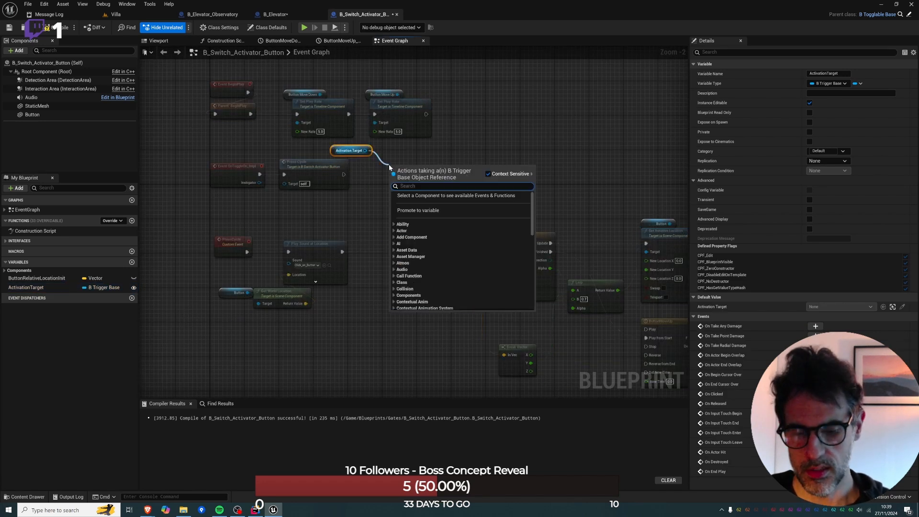
{"action": "type", "text": "toggle"}
{"action": "left_click", "coordinate": [417, 205]}
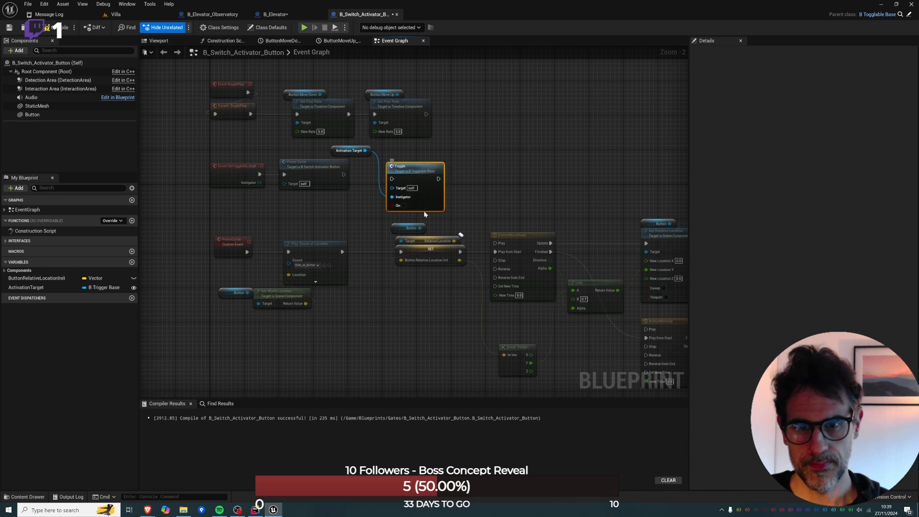
{"action": "left_click_drag", "start_coordinate": [382, 181], "coordinate": [419, 170]}
Playtest the Villa level in front of the elevator cabin, walk inside and use its interior button.
{"action": "left_click", "coordinate": [120, 15]}
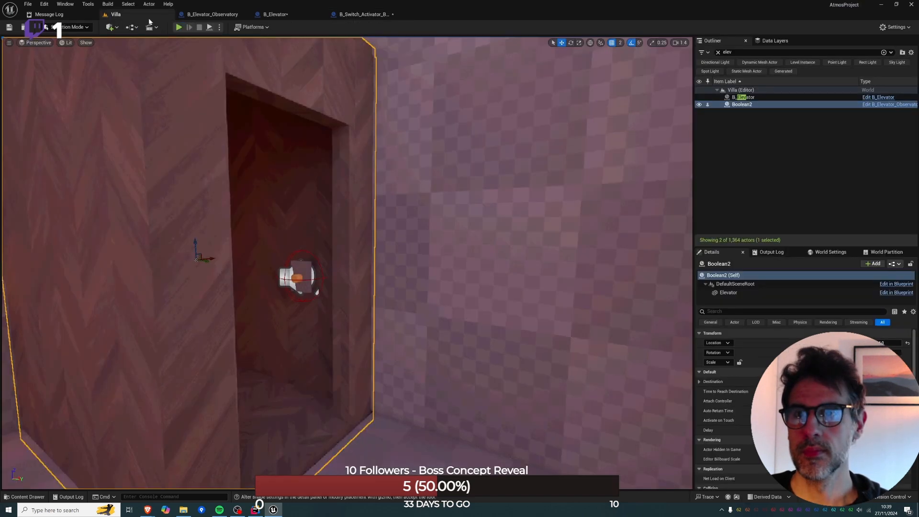
{"action": "key", "text": "s"}
{"action": "right_click_drag", "start_coordinate": [399, 438], "coordinate": [400, 438]}
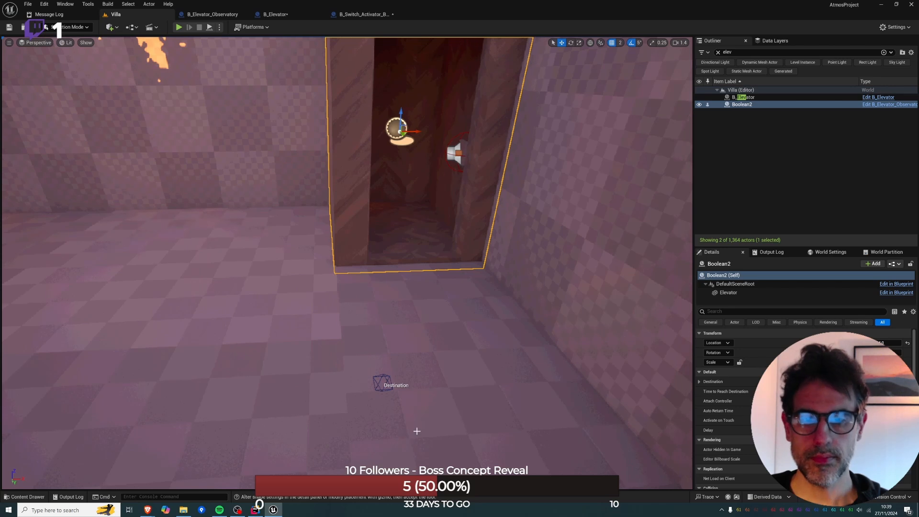
{"action": "left_click", "coordinate": [419, 432]}
{"action": "key", "text": "alt+p"}
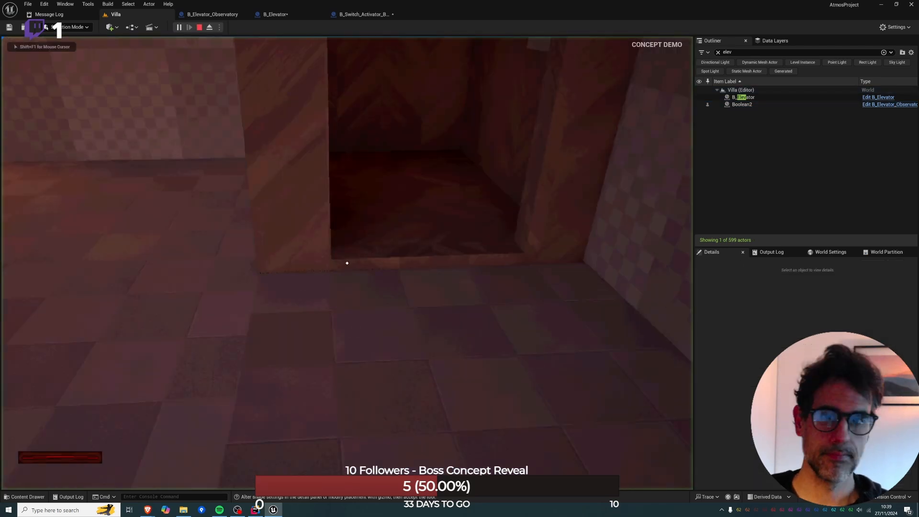
{"action": "key", "text": "w"}
{"action": "key", "text": "e"}
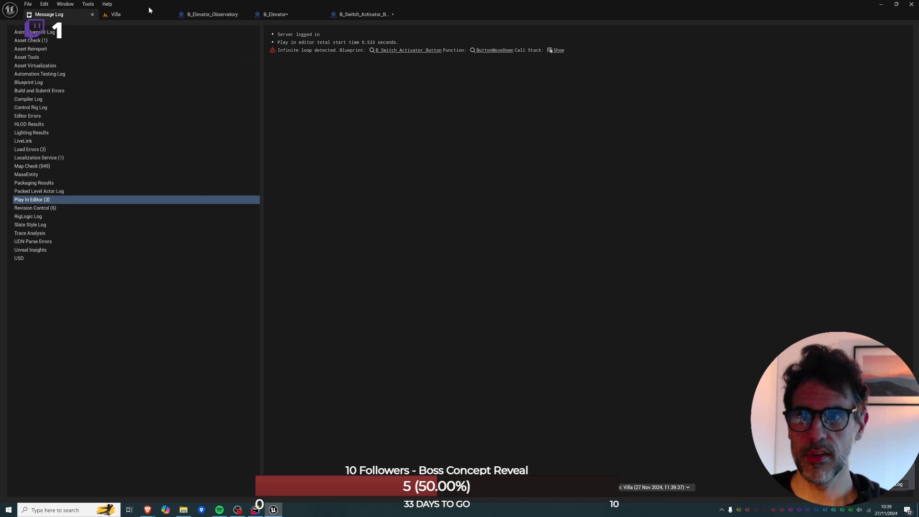
Trace the Play In Editor error to B_Switch_Activator_Button's graph, check B_Elevator's graph and return to the message log.
{"action": "left_click", "coordinate": [395, 51]}
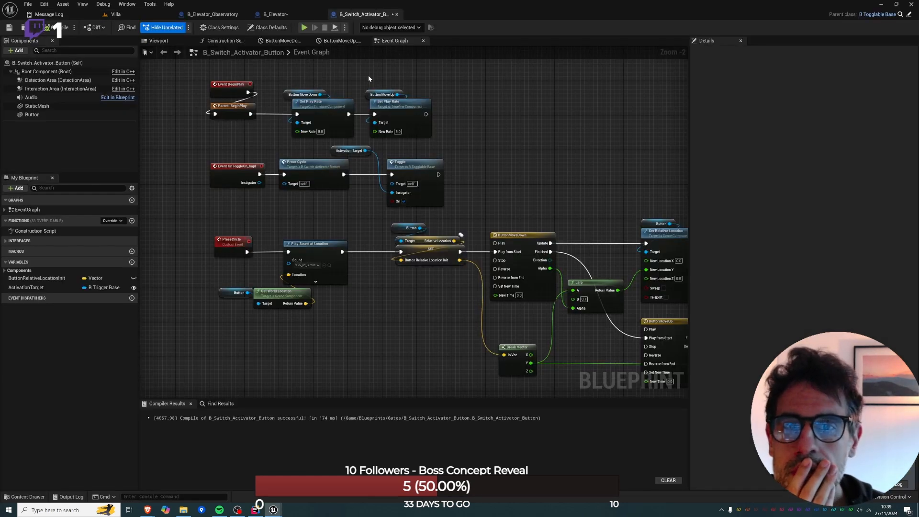
{"action": "left_click", "coordinate": [310, 16]}
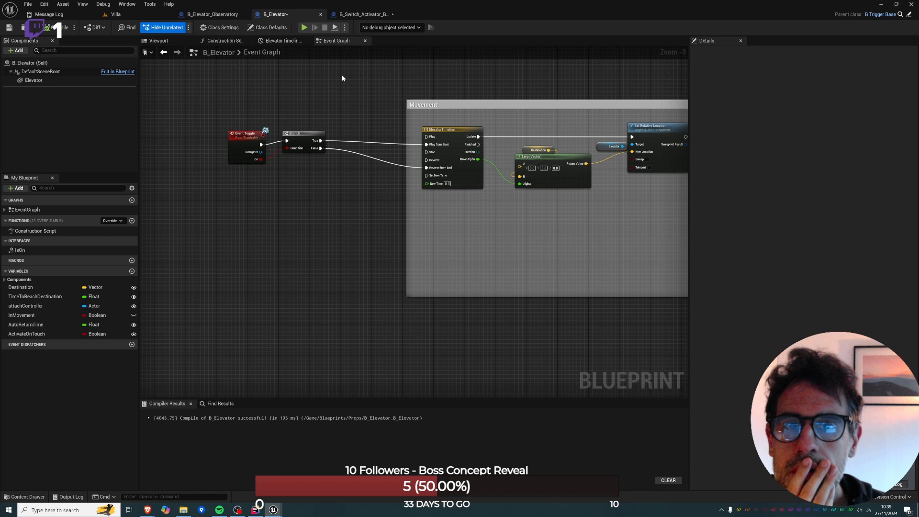
{"action": "left_click", "coordinate": [95, 15]}
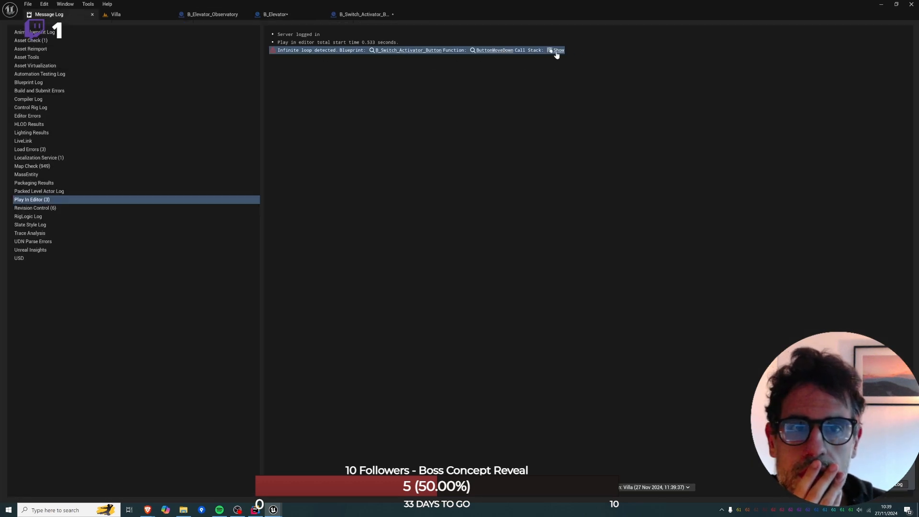
Follow the infinite-loop error to B_Switch_Activator_Button's event graph and delete the self-targeted Toggle call after Press Cycle.
{"action": "mouse_move", "coordinate": [557, 55]}
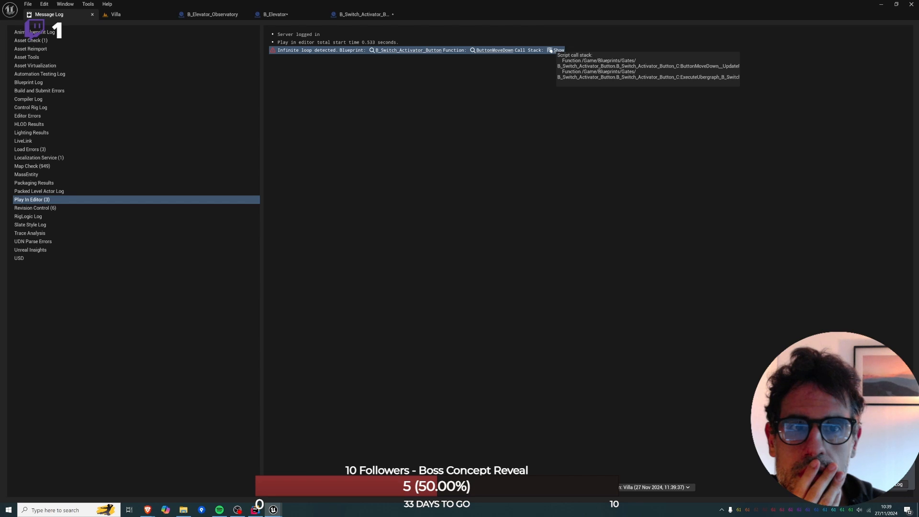
{"action": "left_click", "coordinate": [430, 50]}
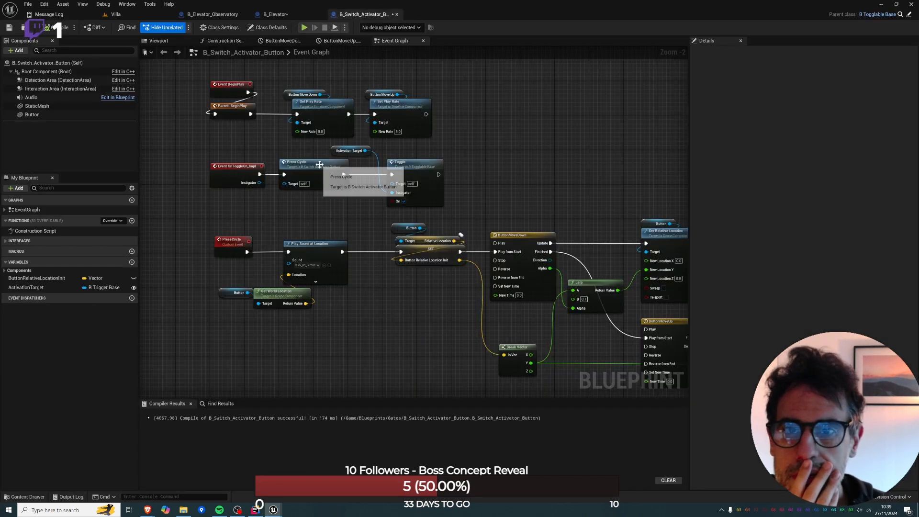
{"action": "right_click_drag", "start_coordinate": [471, 240], "coordinate": [336, 197]}
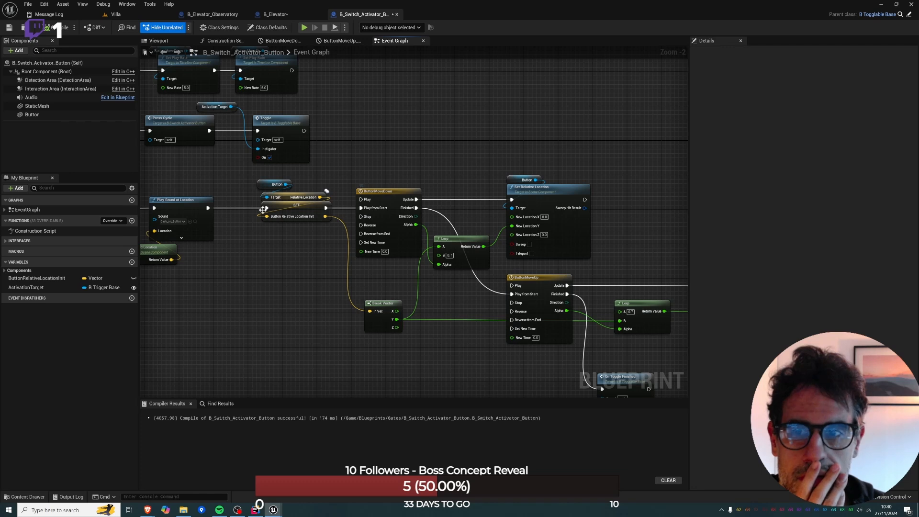
{"action": "right_click_drag", "start_coordinate": [263, 209], "coordinate": [334, 234]}
{"action": "right_click_drag", "start_coordinate": [196, 163], "coordinate": [277, 212]}
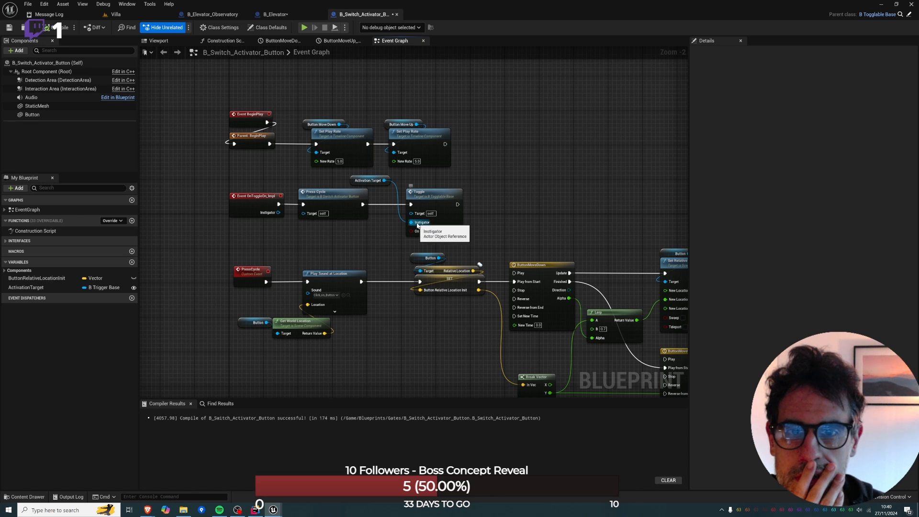
{"action": "left_click", "coordinate": [418, 223], "text": "alt"}
{"action": "left_click_drag", "start_coordinate": [384, 181], "coordinate": [420, 216]}
{"action": "left_click", "coordinate": [425, 195]}
{"action": "key", "text": "Delete"}
Add a B Trigger Base Toggle call targeting ActivationTarget and wire it after Press Cycle with On enabled.
{"action": "left_click_drag", "start_coordinate": [384, 180], "coordinate": [404, 195]}
{"action": "type", "text": "toggle"}
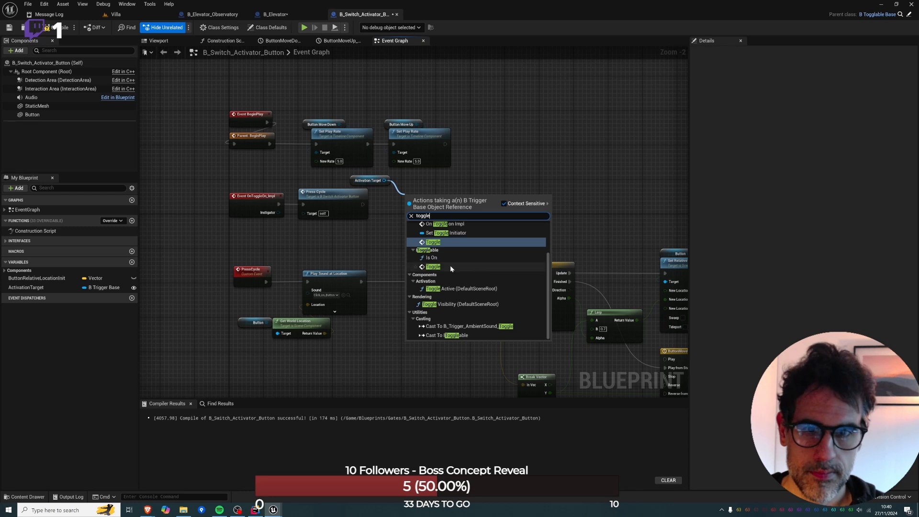
{"action": "left_click", "coordinate": [437, 242]}
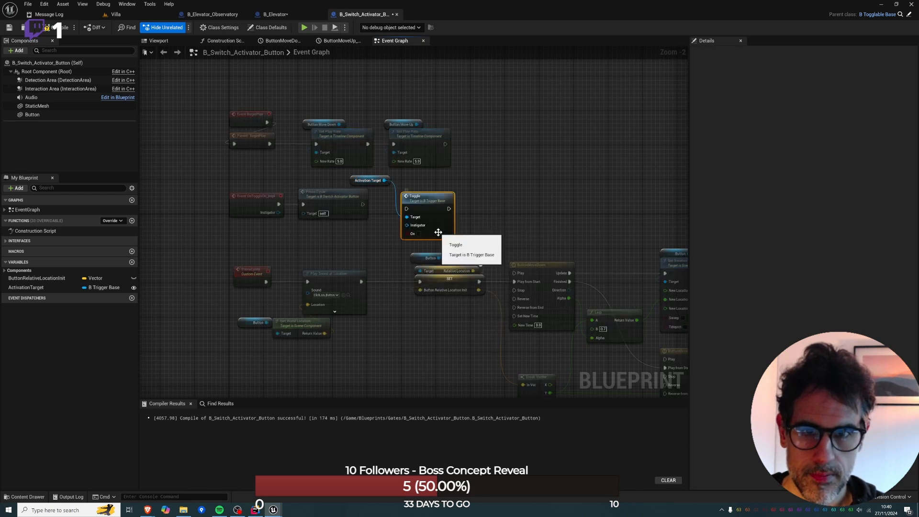
{"action": "left_click_drag", "start_coordinate": [369, 211], "coordinate": [363, 204]}
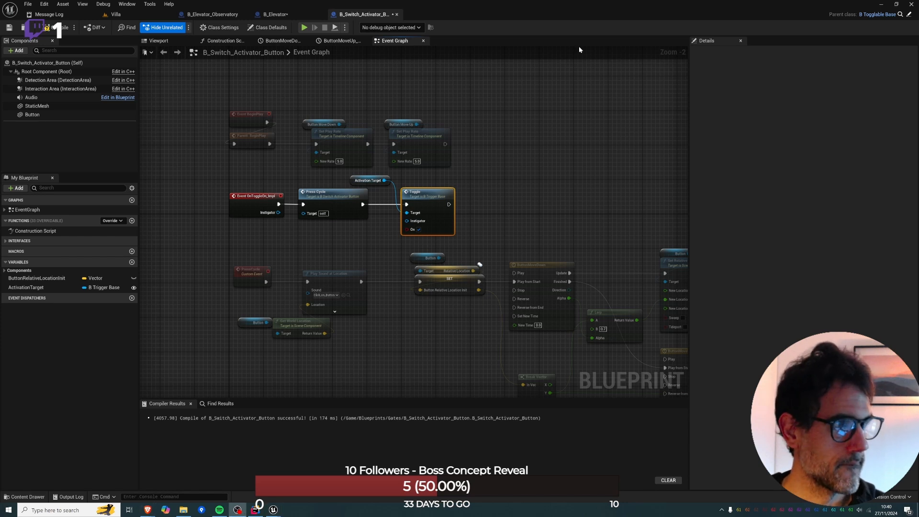
Return to the Villa level and launch a playtest from the floor in front of the elevator cabin.
{"action": "left_click", "coordinate": [115, 14]}
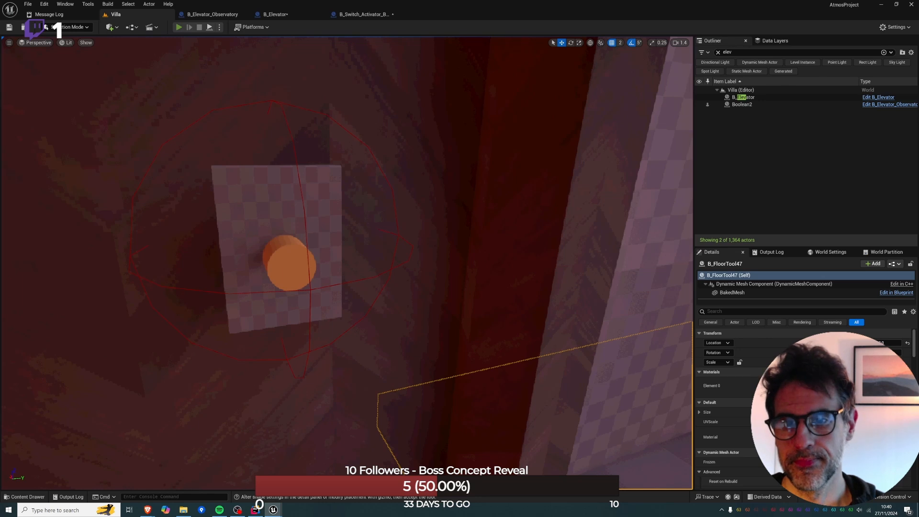
{"action": "key", "text": "alt+p"}
{"action": "key", "text": "Escape"}
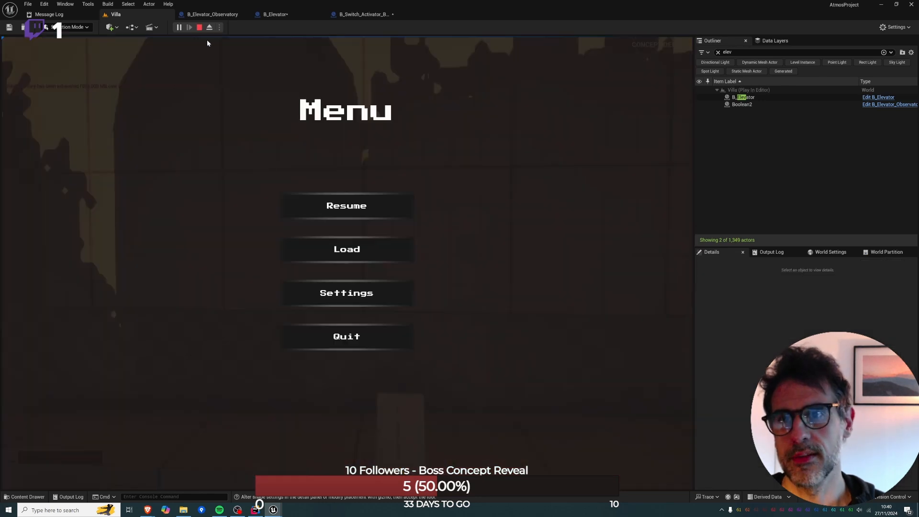
{"action": "left_click", "coordinate": [198, 28]}
{"action": "right_click_drag", "start_coordinate": [254, 127], "coordinate": [292, 275]}
{"action": "key", "text": "w"}
{"action": "right_click", "coordinate": [291, 276]}
{"action": "left_click", "coordinate": [342, 270]}
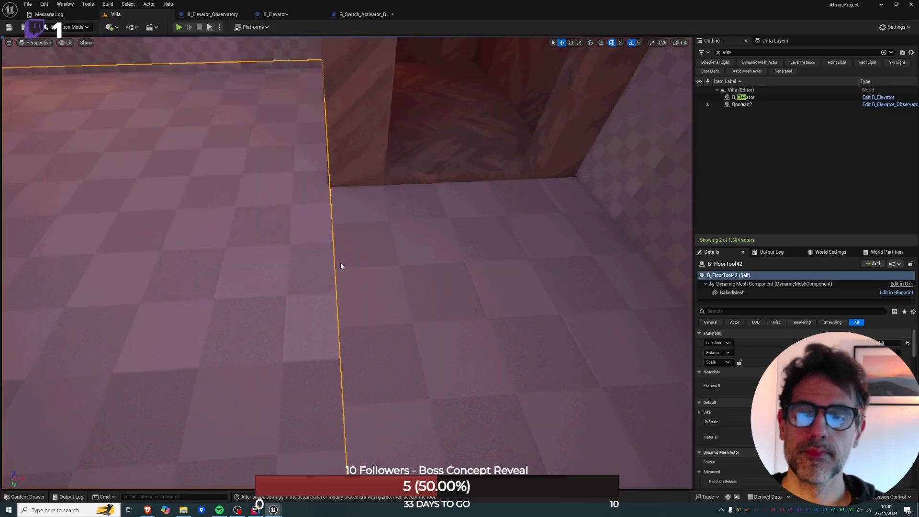
Walk into the elevator cabin, use its interior button, and end the playtest.
{"action": "key", "text": "w"}
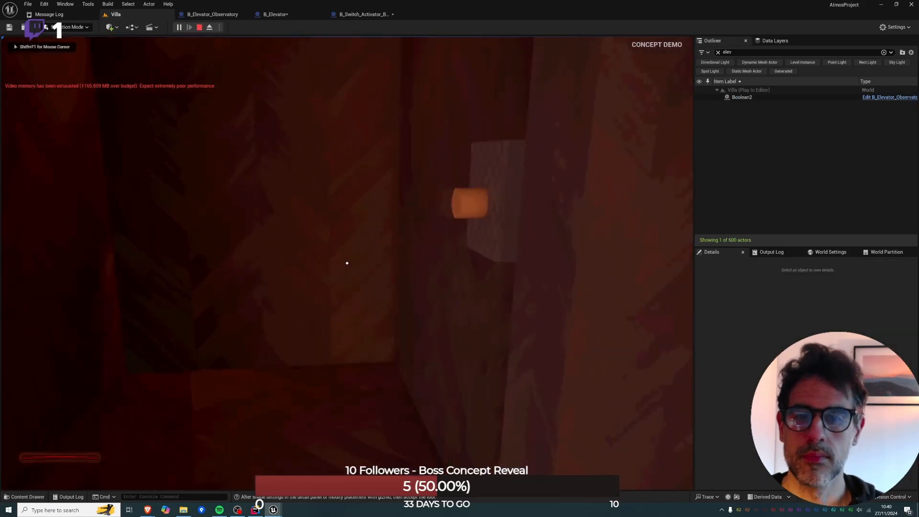
{"action": "key", "text": "e"}
{"action": "key", "text": "s"}
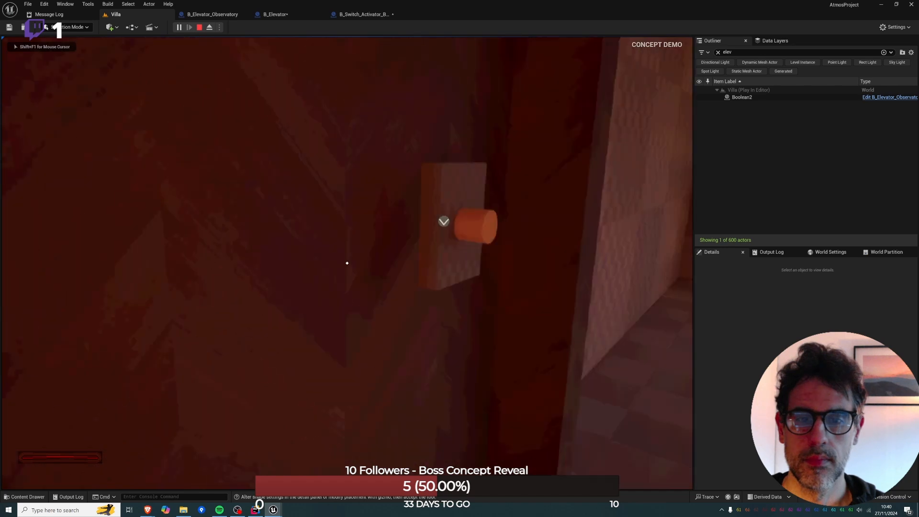
{"action": "key", "text": "s"}
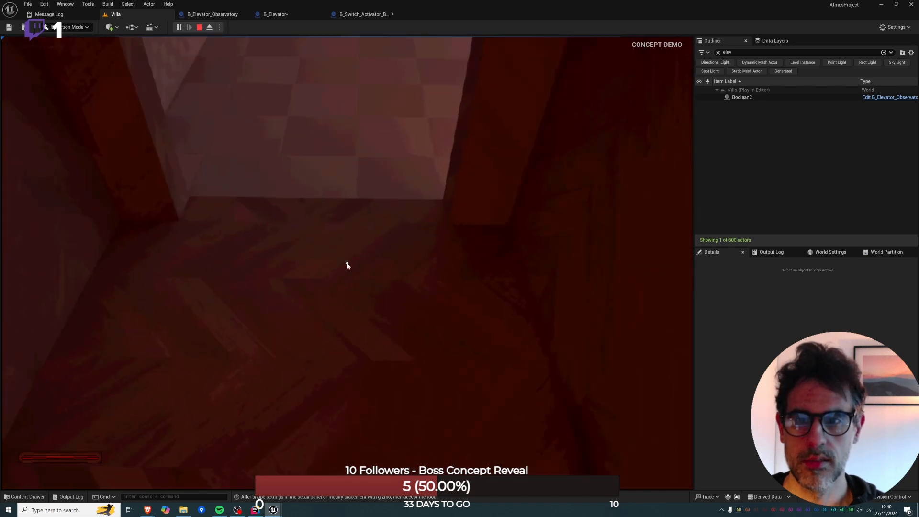
{"action": "key", "text": "Escape"}
{"action": "left_click", "coordinate": [199, 27]}
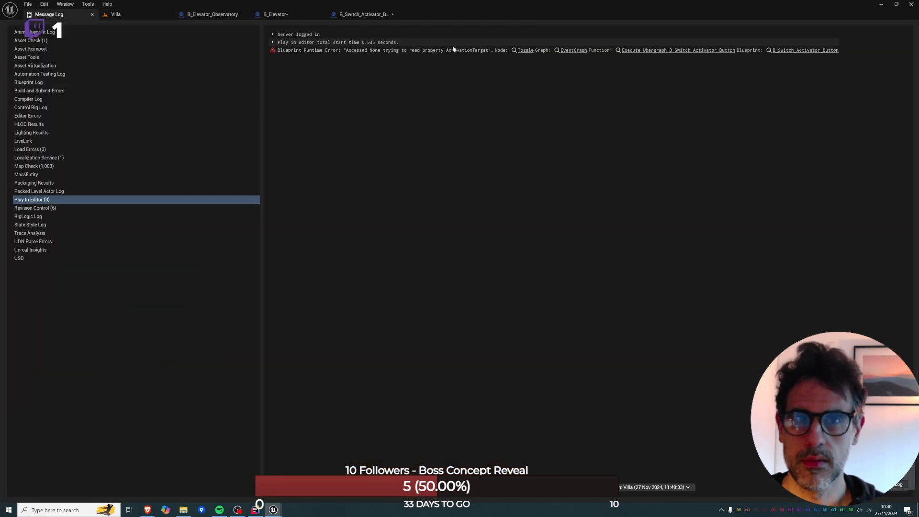
Check the Toggle node behind the ActivationTarget runtime error, and shift the Villa cabin's interior button along the wall away from the doorway.
{"action": "left_click", "coordinate": [529, 51]}
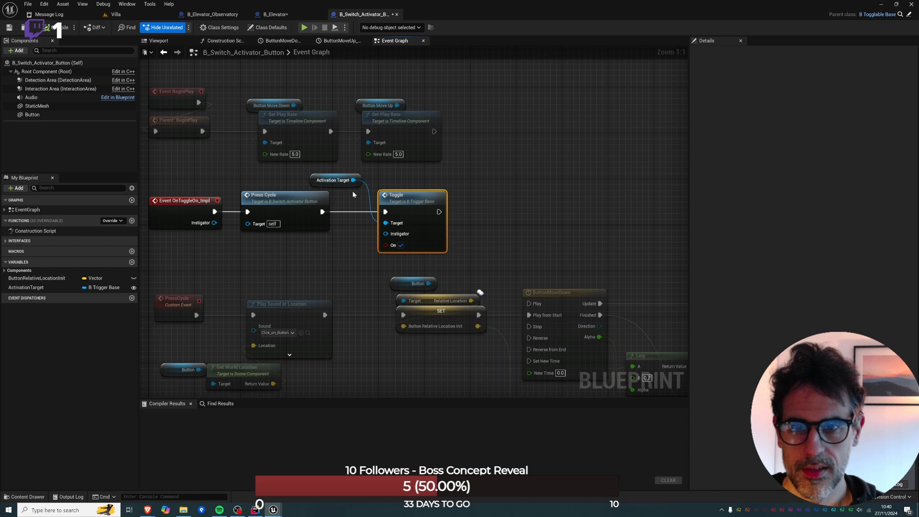
{"action": "left_click", "coordinate": [116, 15]}
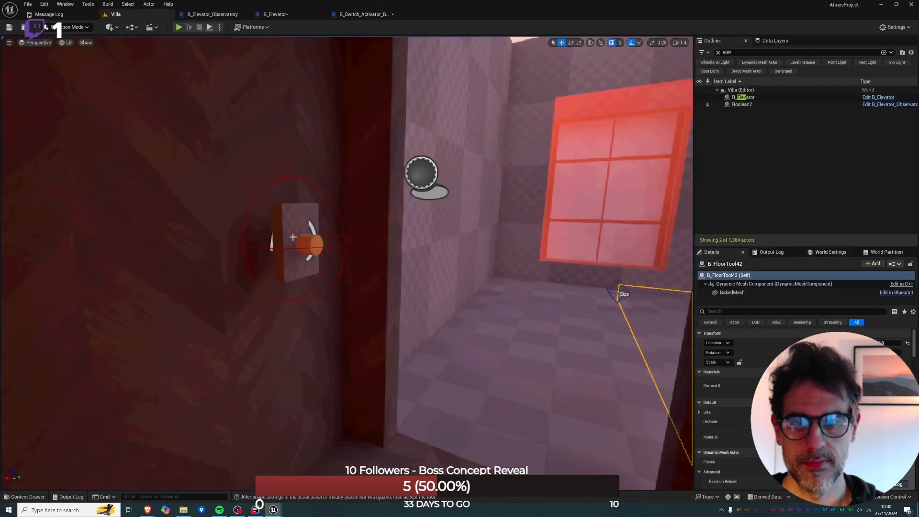
{"action": "left_click", "coordinate": [300, 241]}
{"action": "left_click_drag", "start_coordinate": [280, 237], "coordinate": [259, 236]}
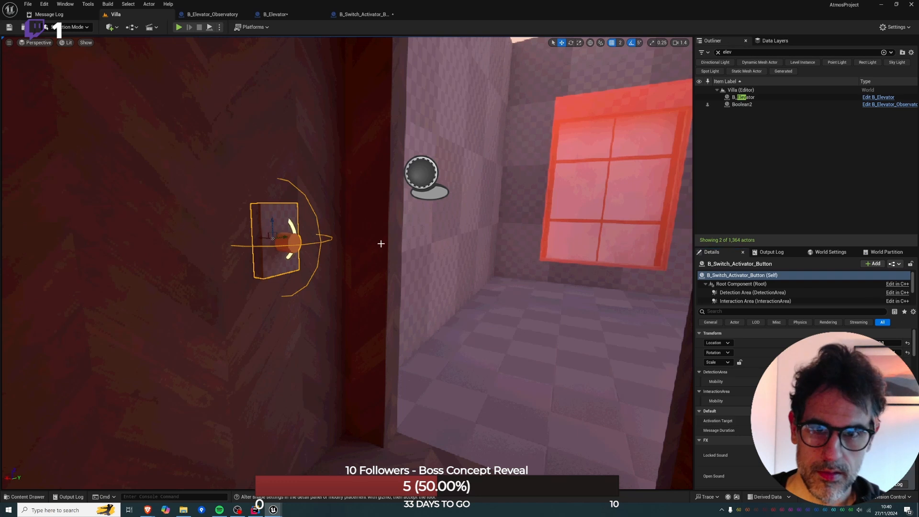
Playtest the Villa from the floor outside the cabin, using the repositioned interior button, and end the session.
{"action": "right_click", "coordinate": [513, 441]}
{"action": "left_click", "coordinate": [532, 432]}
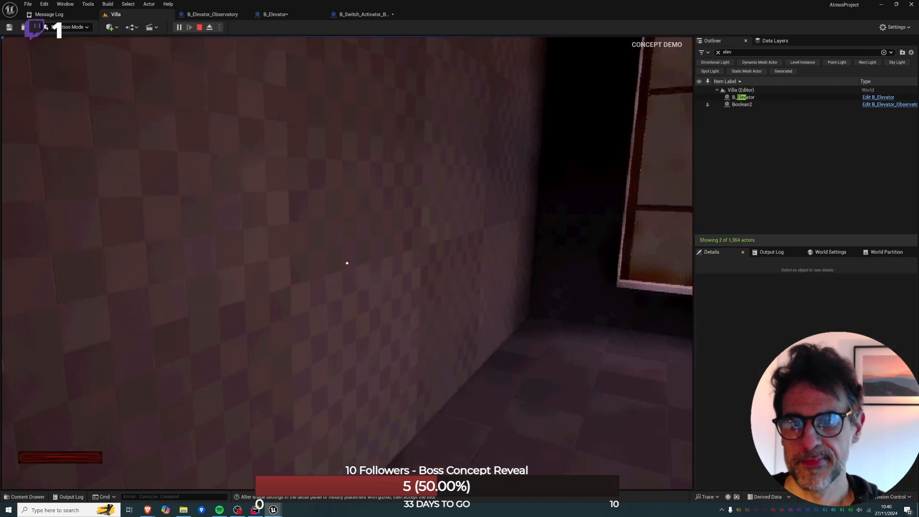
{"action": "key", "text": "w"}
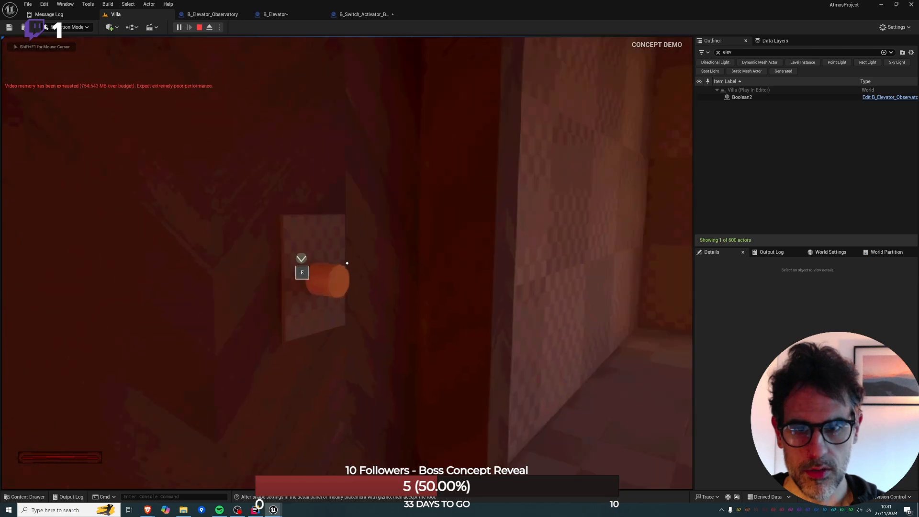
{"action": "key", "text": "w"}
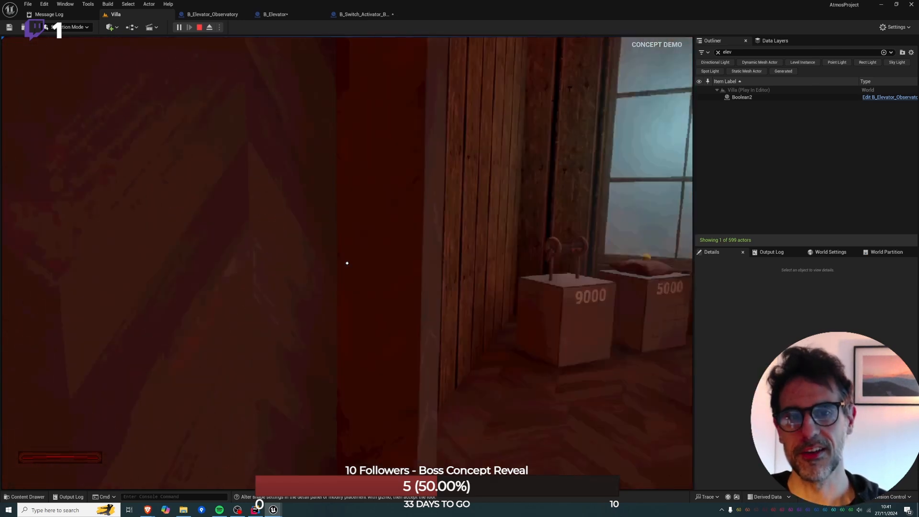
{"action": "key", "text": "Escape"}
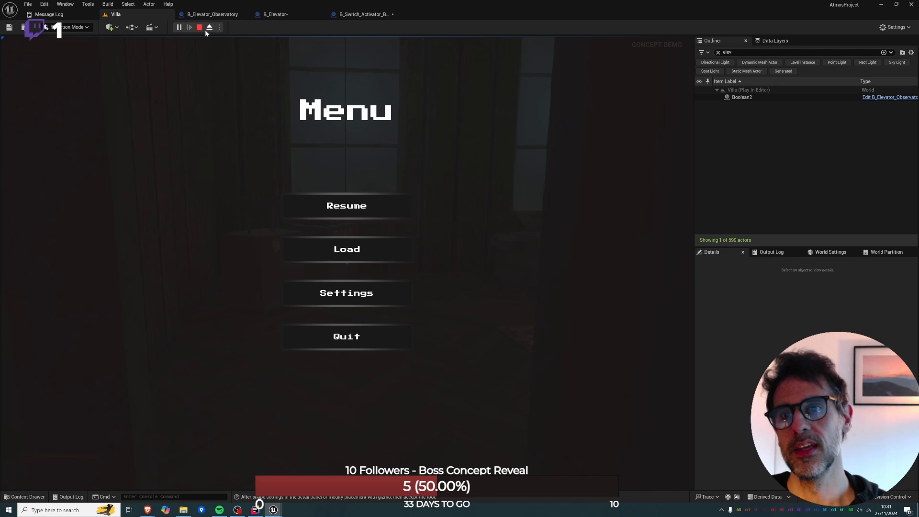
{"action": "key", "text": "Escape"}
Examine the placement of the interior button against the elevator cabin's wall from several sides.
{"action": "right_click_drag", "start_coordinate": [301, 141], "coordinate": [181, 158]}
{"action": "key", "text": "w"}
{"action": "key", "text": "w"}
{"action": "right_click_drag", "start_coordinate": [258, 145], "coordinate": [364, 148]}
{"action": "left_click", "coordinate": [258, 145]}
{"action": "key", "text": "w"}
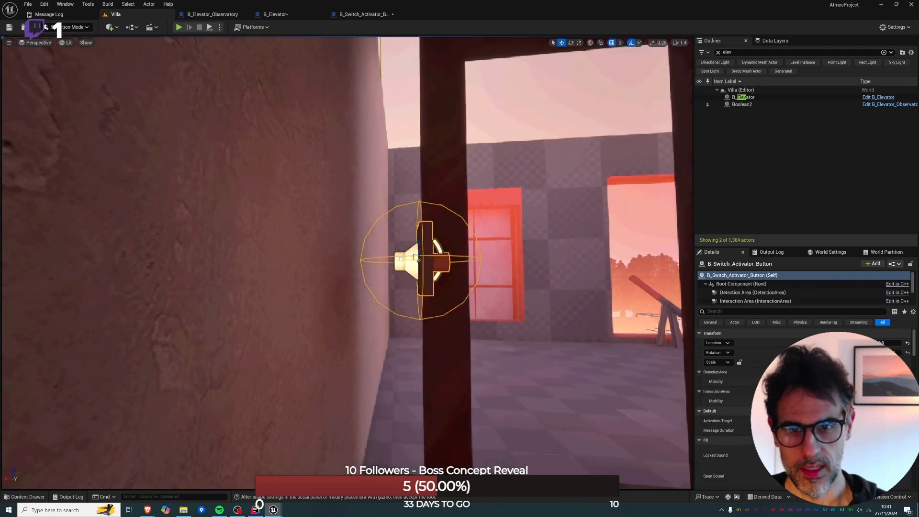
{"action": "left_click_drag", "start_coordinate": [399, 259], "coordinate": [404, 258]}
{"action": "key", "text": "d"}
{"action": "right_click_drag", "start_coordinate": [302, 54], "coordinate": [234, 58]}
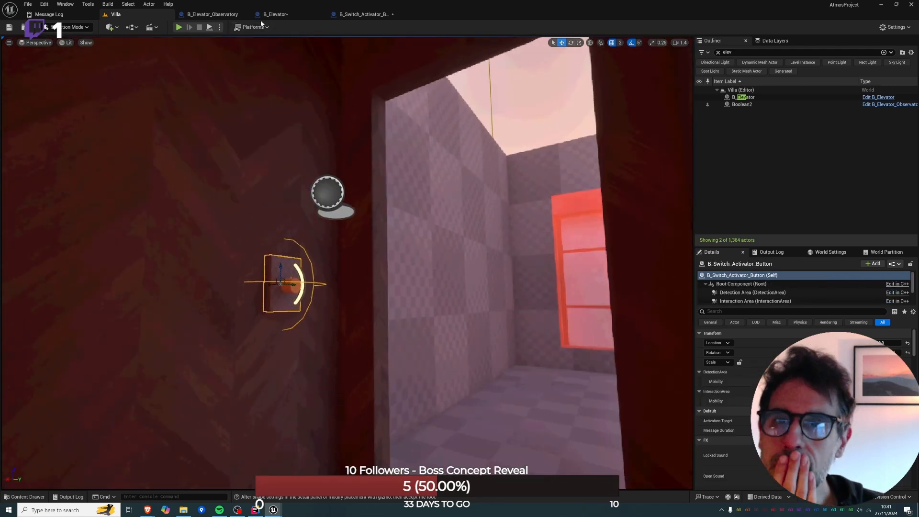
In B_Elevator_Observatory, add a Child Actor component with B_Switch_Activator_Button as its Child Actor Class.
{"action": "left_click", "coordinate": [211, 14]}
{"action": "left_click", "coordinate": [159, 41]}
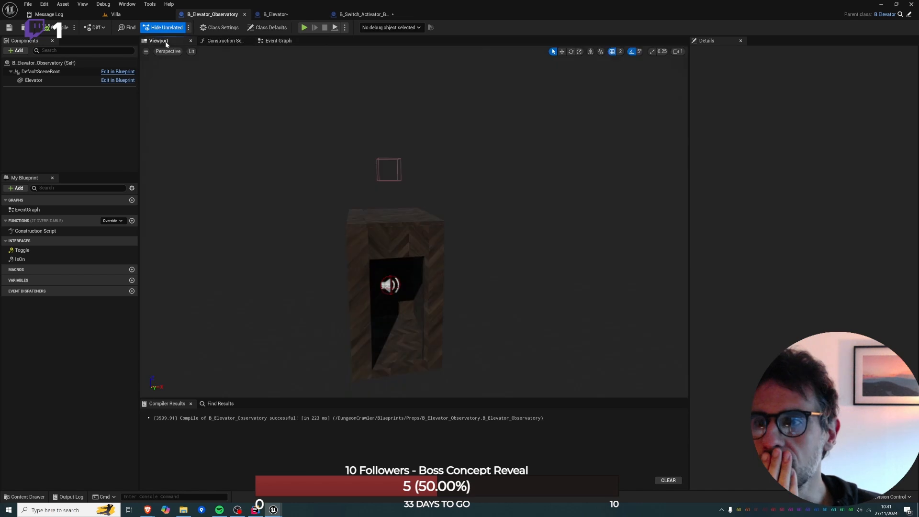
{"action": "left_click", "coordinate": [17, 50]}
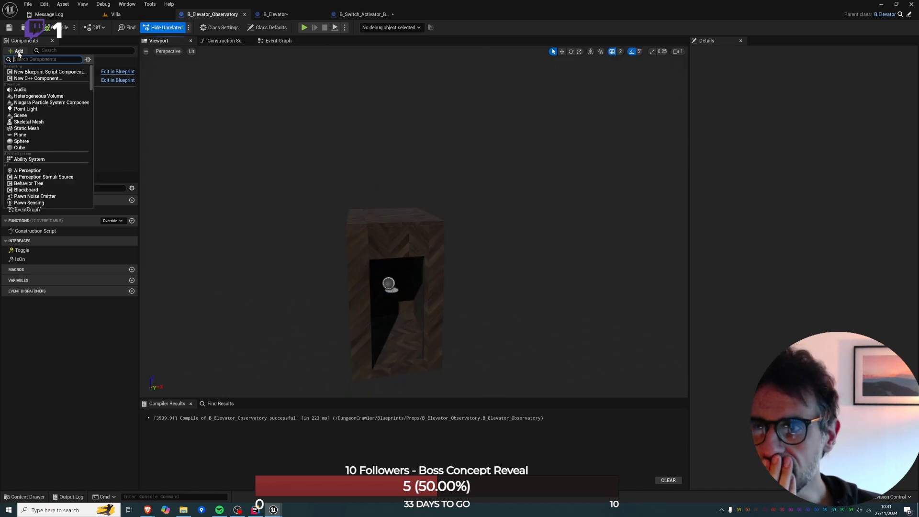
{"action": "type", "text": "child"}
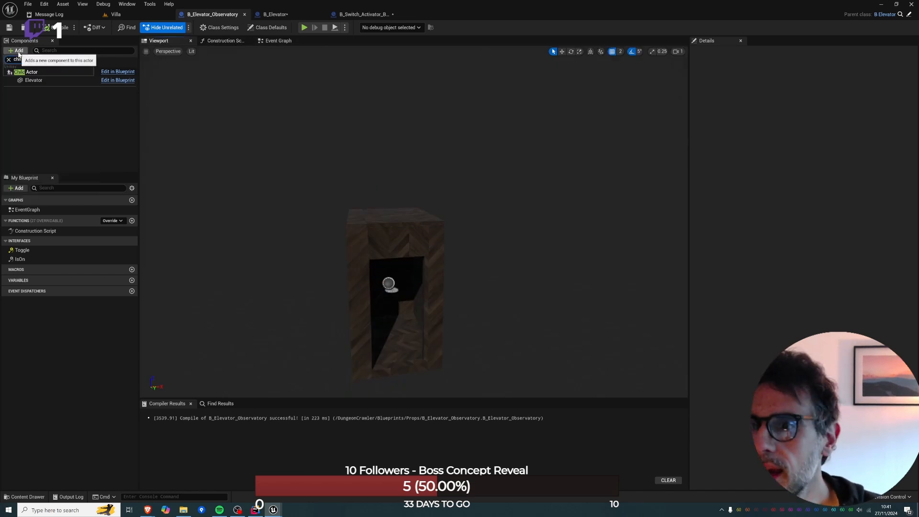
{"action": "key", "text": "Return"}
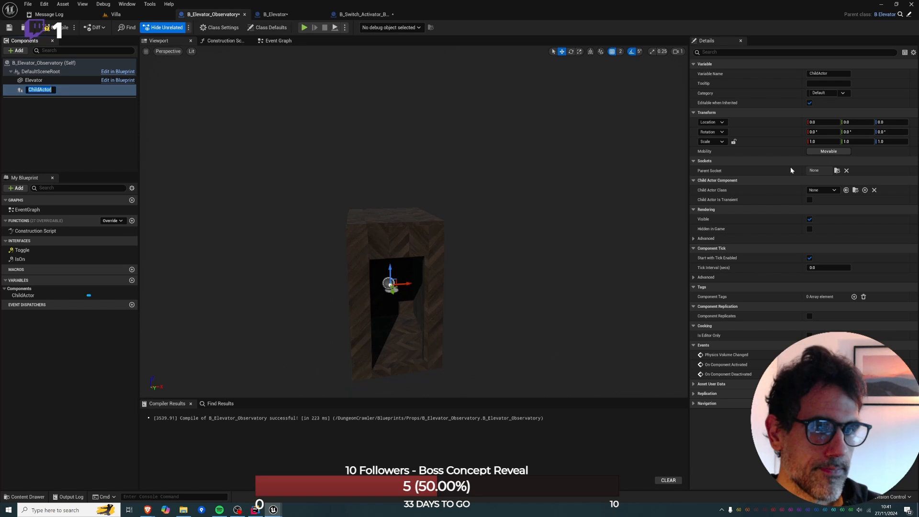
{"action": "left_click", "coordinate": [833, 191]}
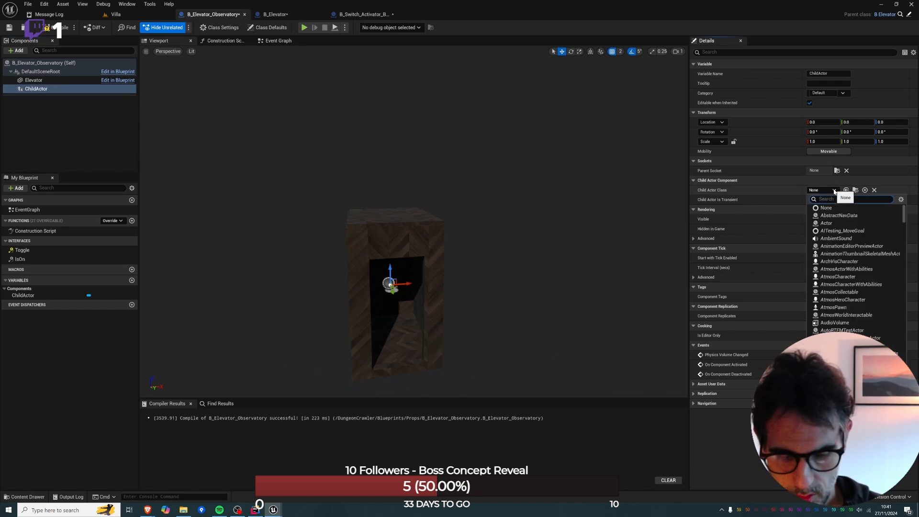
{"action": "type", "text": "button"}
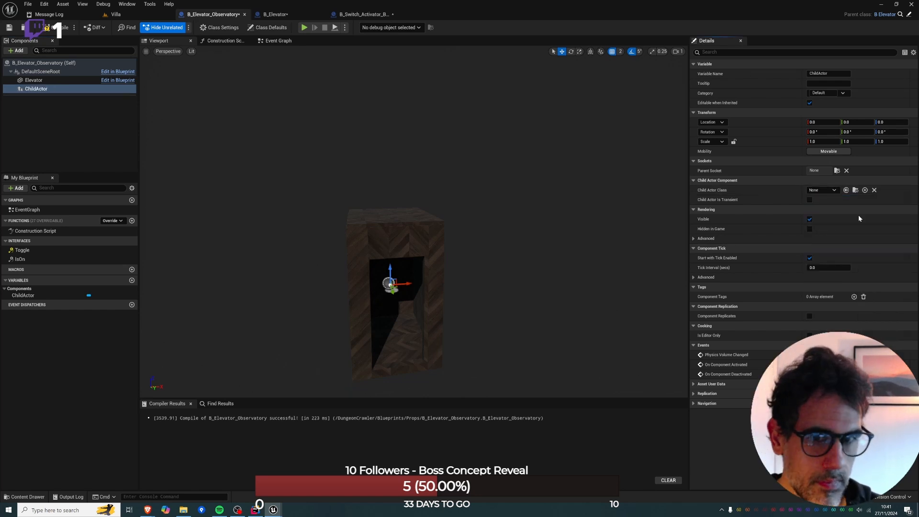
{"action": "left_click", "coordinate": [858, 215]}
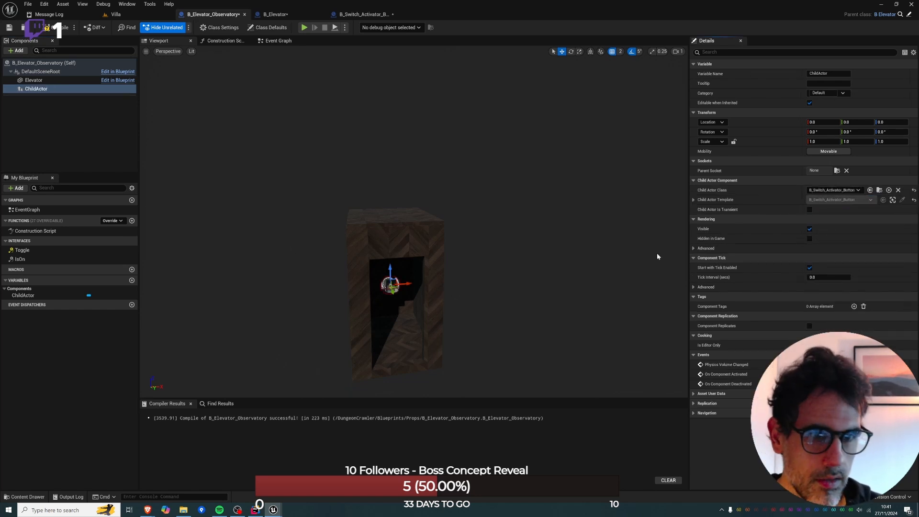
Try to assign the elevator as the Payload Target in the ChildActor component's B_Switch_Activator_Button template.
{"action": "left_click", "coordinate": [694, 200]}
{"action": "left_click", "coordinate": [699, 210]}
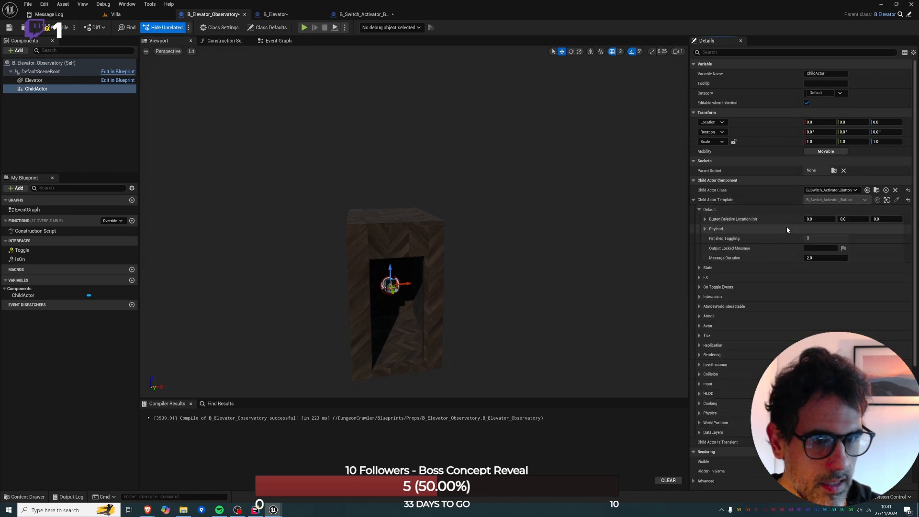
{"action": "left_click", "coordinate": [705, 228]}
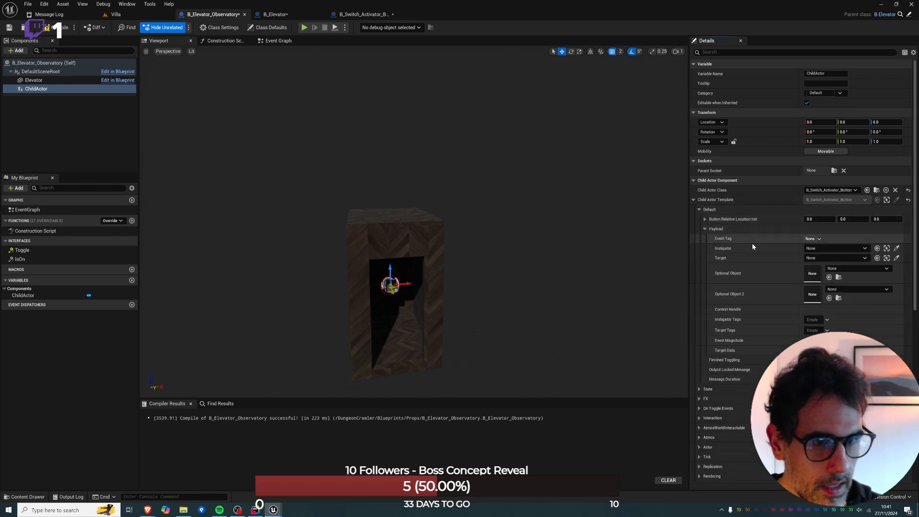
{"action": "left_click", "coordinate": [896, 258]}
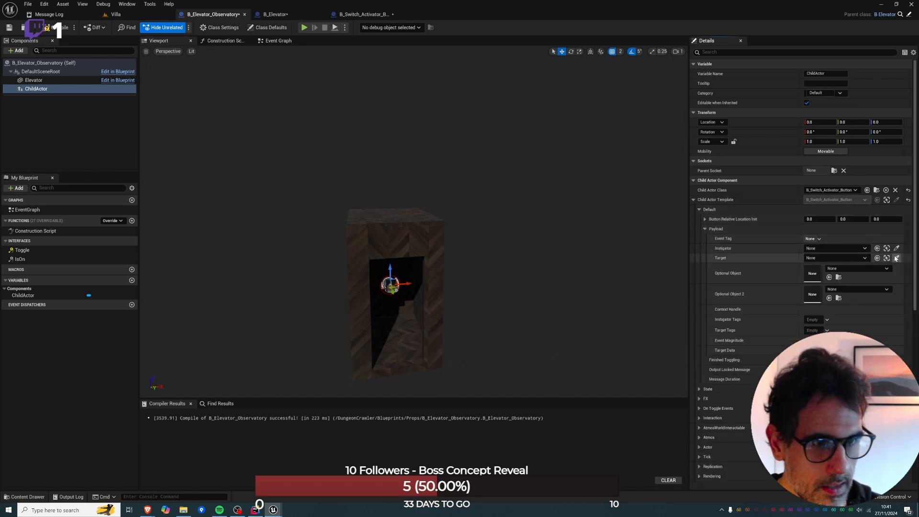
{"action": "left_click", "coordinate": [414, 232]}
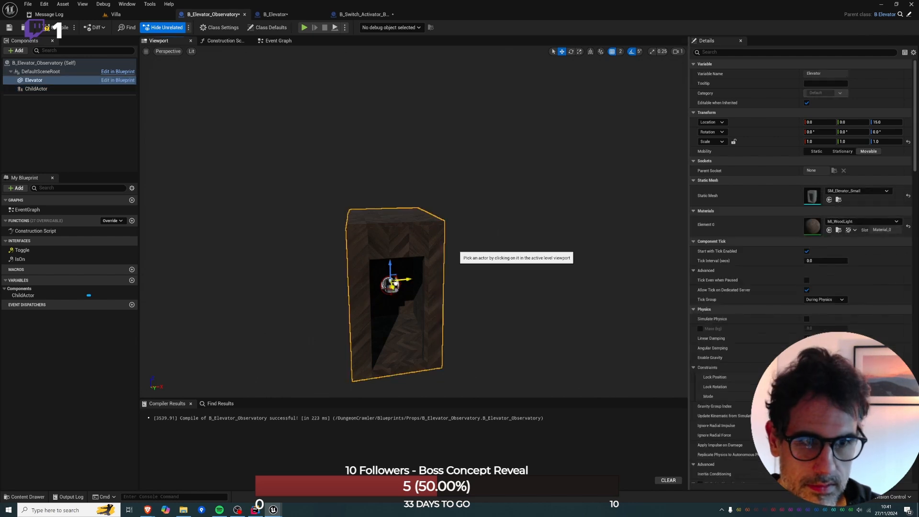
{"action": "left_click", "coordinate": [395, 284]}
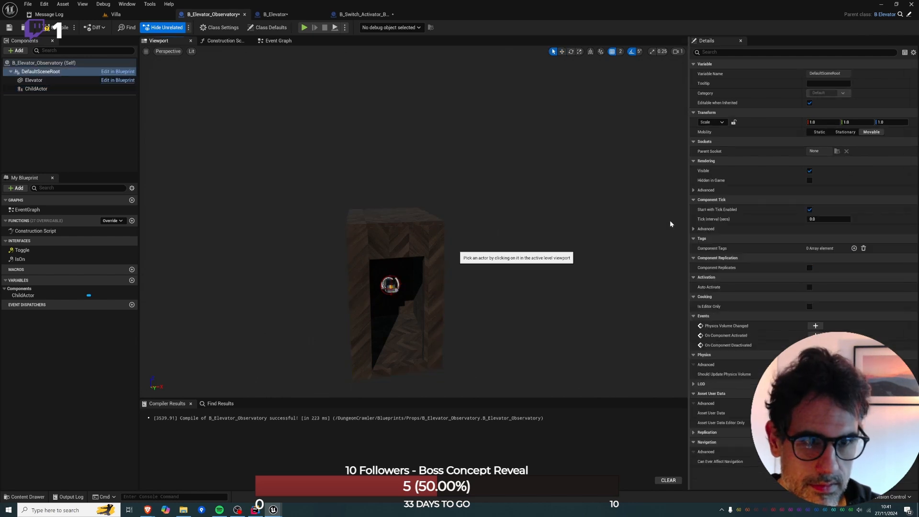
{"action": "left_click", "coordinate": [393, 285]}
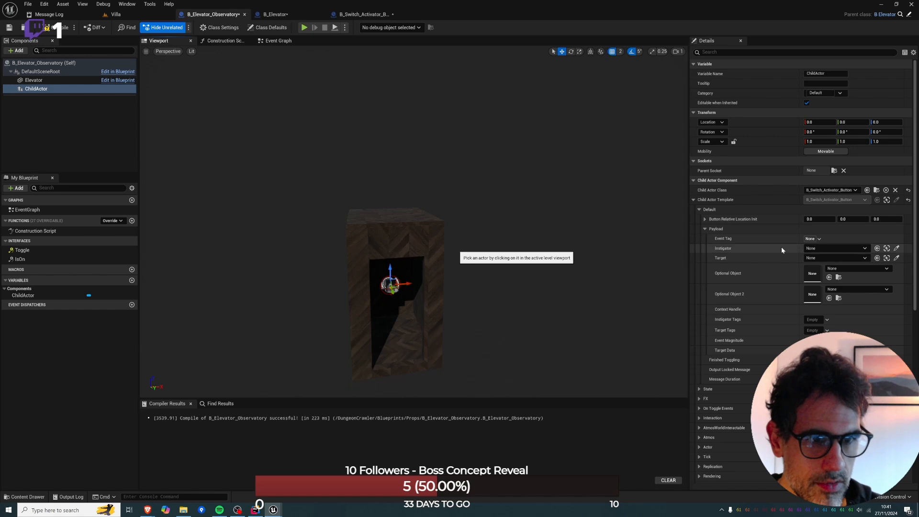
{"action": "left_click", "coordinate": [810, 259]}
{"action": "type", "text": "ele"}
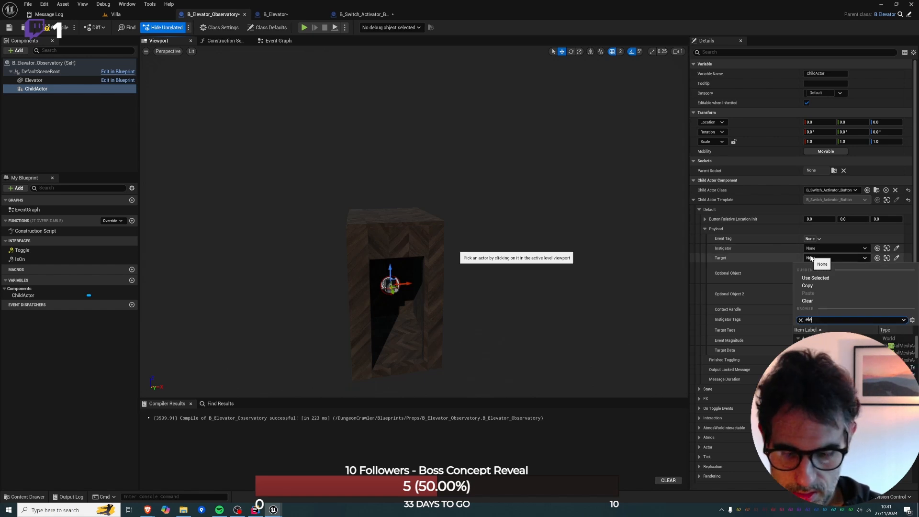
{"action": "type", "text": "vator"}
{"action": "left_click", "coordinate": [820, 352]}
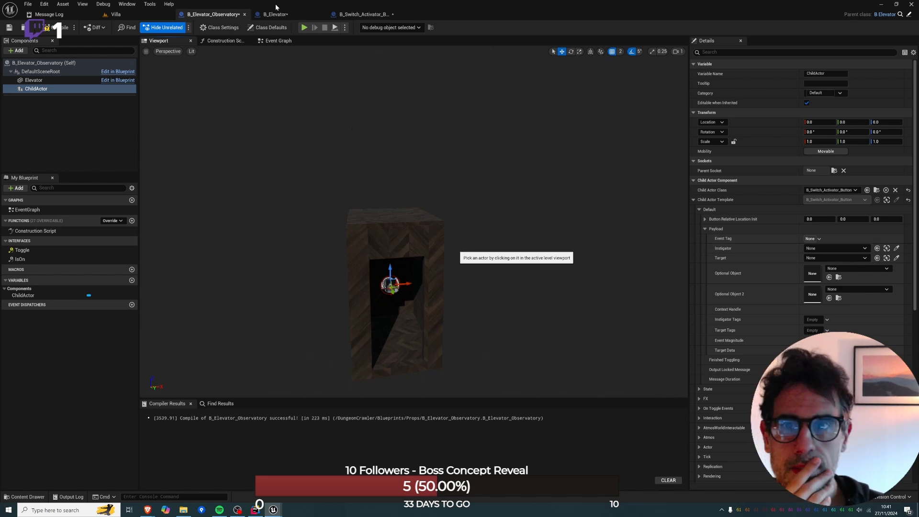
Rename the ChildActor component to Button and place a reference to it in the Construction Script graph.
{"action": "left_click", "coordinate": [225, 40]}
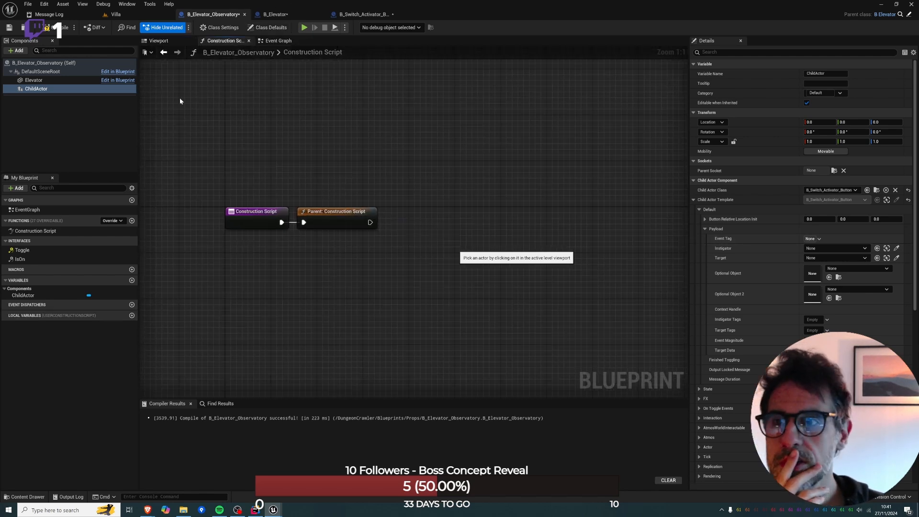
{"action": "left_click", "coordinate": [38, 89]}
{"action": "left_click", "coordinate": [38, 90]}
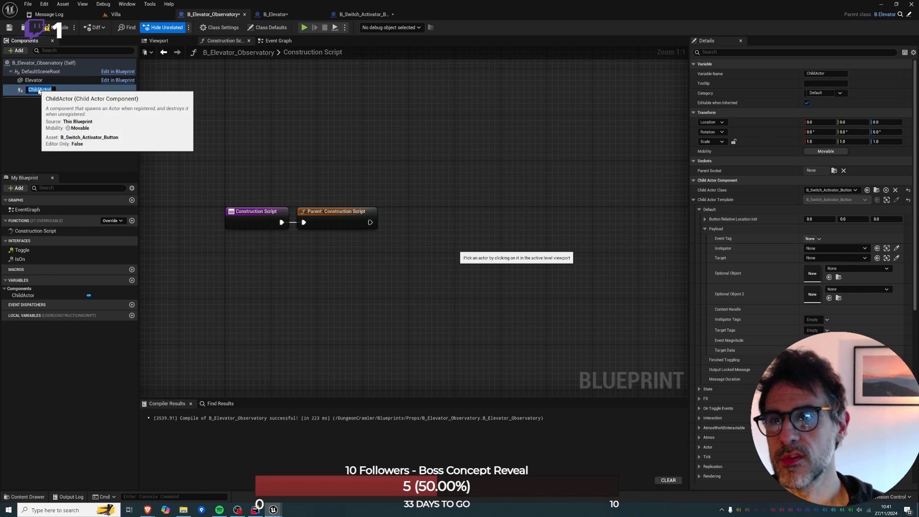
{"action": "type", "text": "Button"}
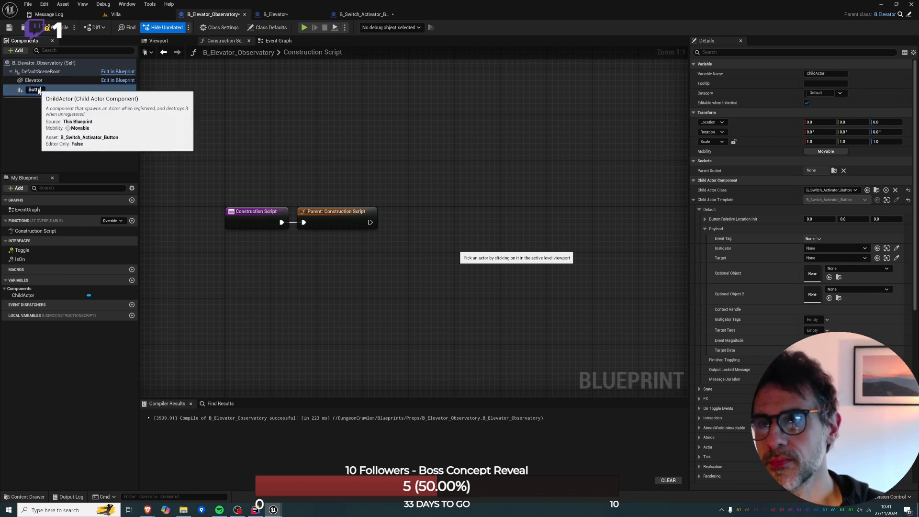
{"action": "key", "text": "Return"}
{"action": "left_click", "coordinate": [38, 90]}
{"action": "left_click_drag", "start_coordinate": [316, 175], "coordinate": [316, 175]}
{"action": "left_click_drag", "start_coordinate": [350, 179], "coordinate": [437, 193]}
{"action": "type", "text": "set"}
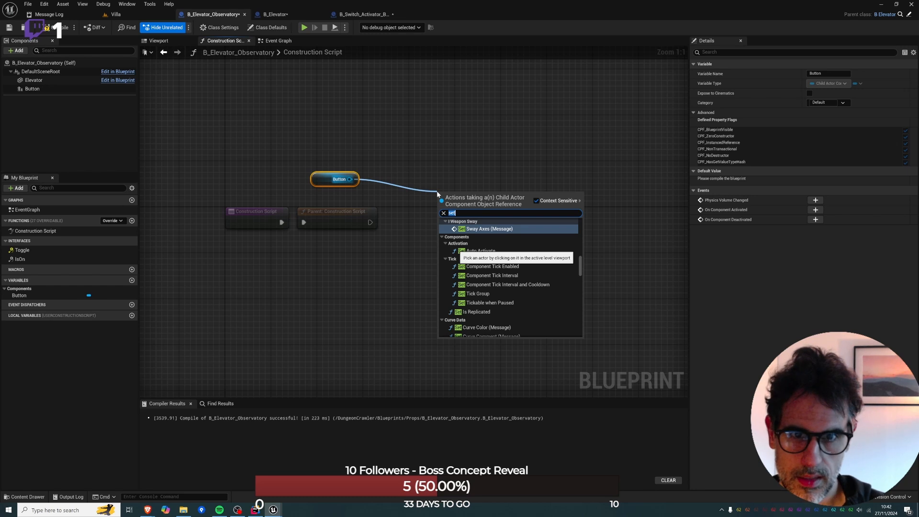
{"action": "type", "text": "activationtar"}
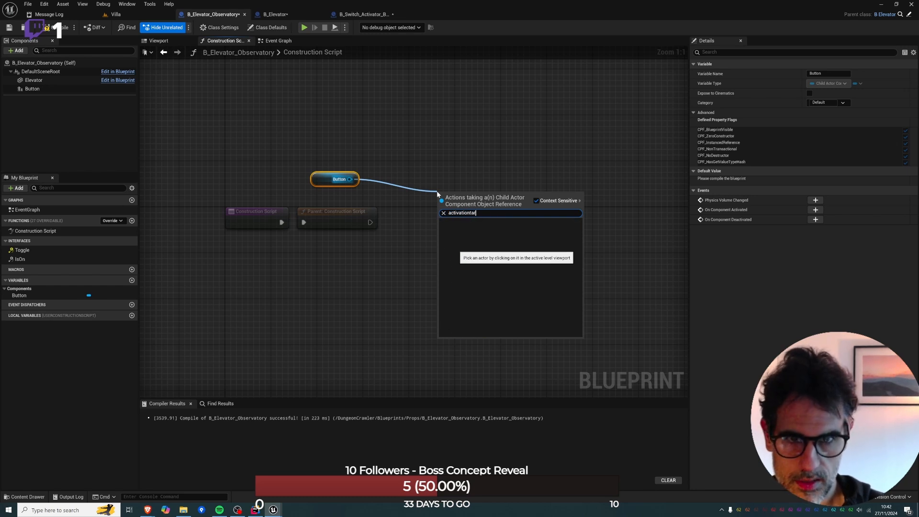
{"action": "key", "text": "BackSpace"}
{"action": "key", "text": "BackSpace"}
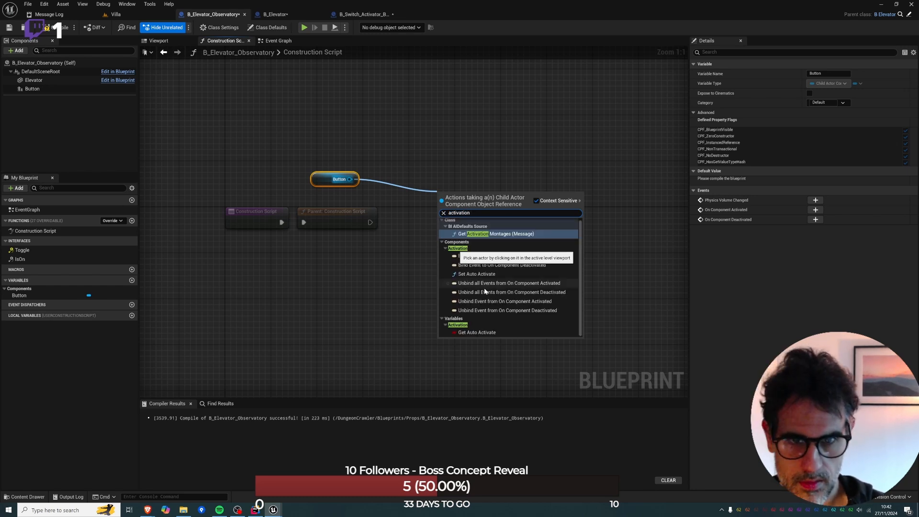
{"action": "type", "text": "target"}
{"action": "left_click", "coordinate": [402, 212]}
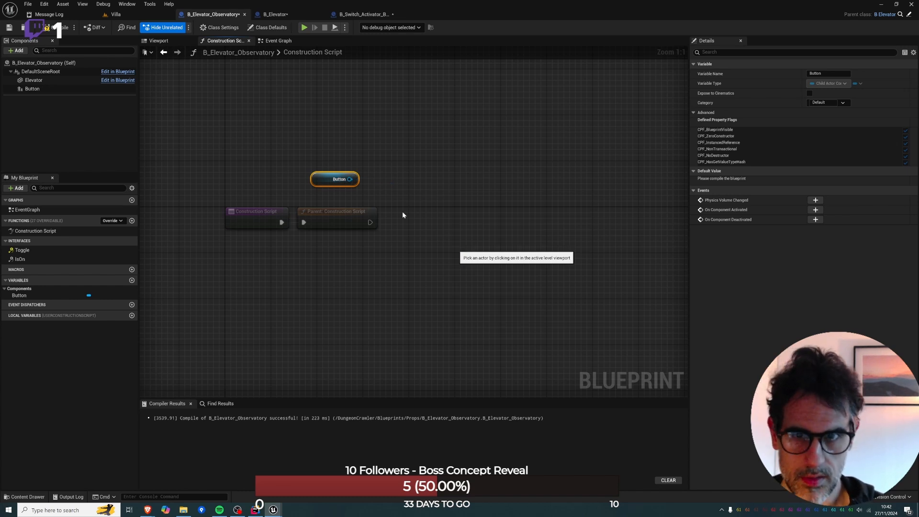
From the Button reference in the Construction Script, add a node that gets its Child Actor.
{"action": "left_click_drag", "start_coordinate": [350, 179], "coordinate": [425, 192]}
{"action": "type", "text": "getact"}
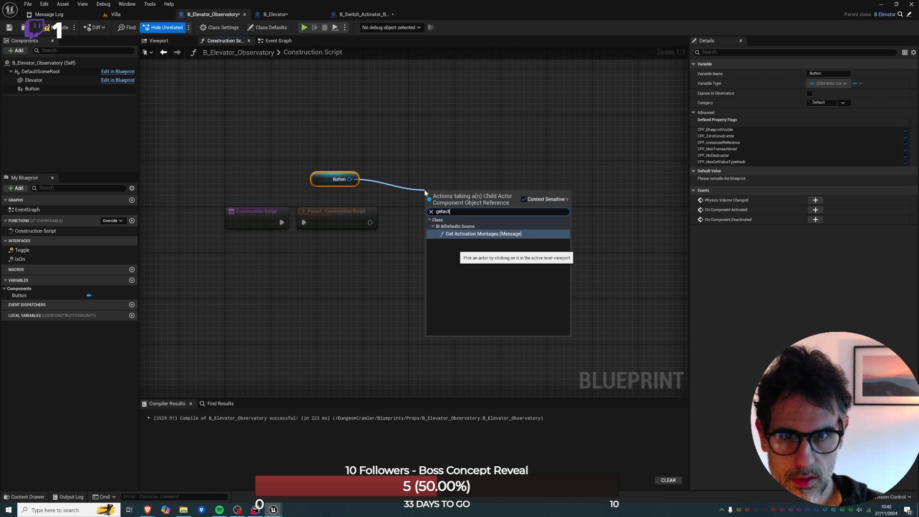
{"action": "key", "text": "BackSpace"}
{"action": "key", "text": "BackSpace"}
{"action": "key", "text": "BackSpace"}
{"action": "type", "text": "actor"}
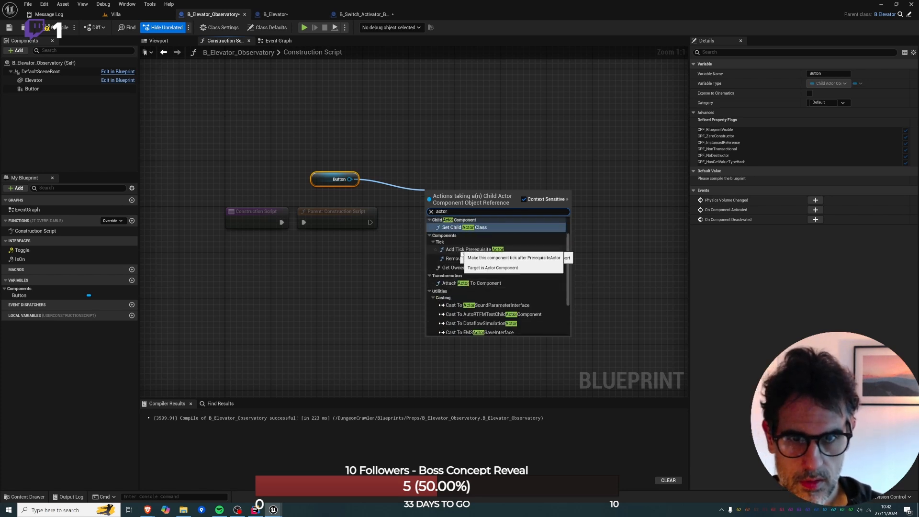
{"action": "scroll", "coordinate": [462, 261], "scroll_direction": "down", "scroll_amount": 3}
{"action": "left_click", "coordinate": [467, 322]}
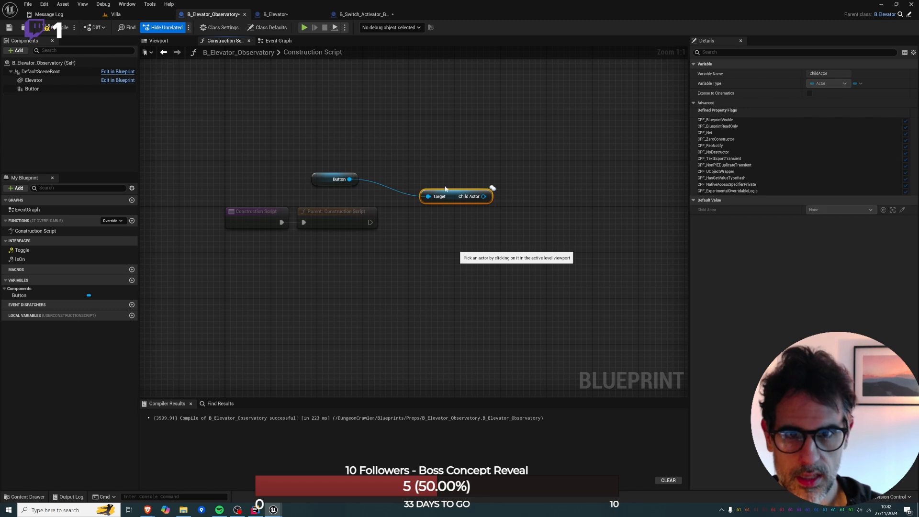
Cast the Child Actor to B_Switch_Activator_Button and run the cast after the Parent: Construction Script node.
{"action": "left_click_drag", "start_coordinate": [413, 184], "coordinate": [430, 202]}
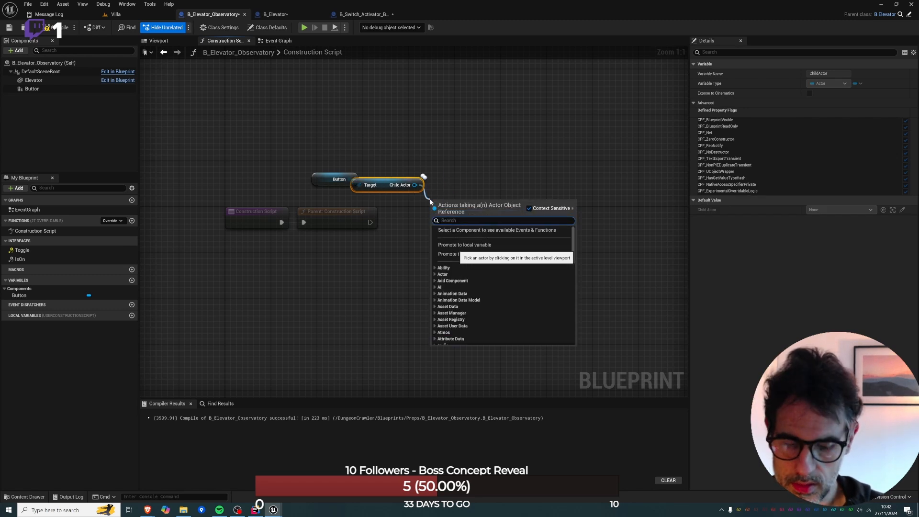
{"action": "type", "text": "button"}
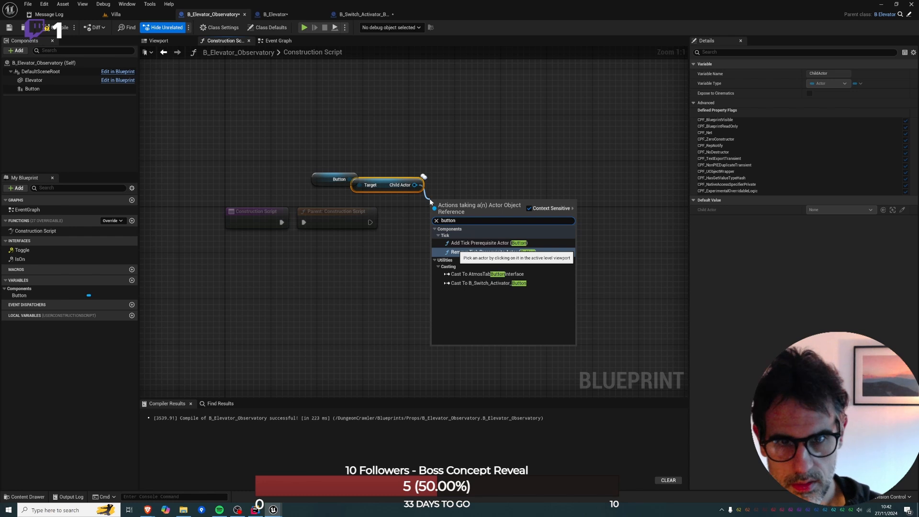
{"action": "left_click", "coordinate": [471, 283]}
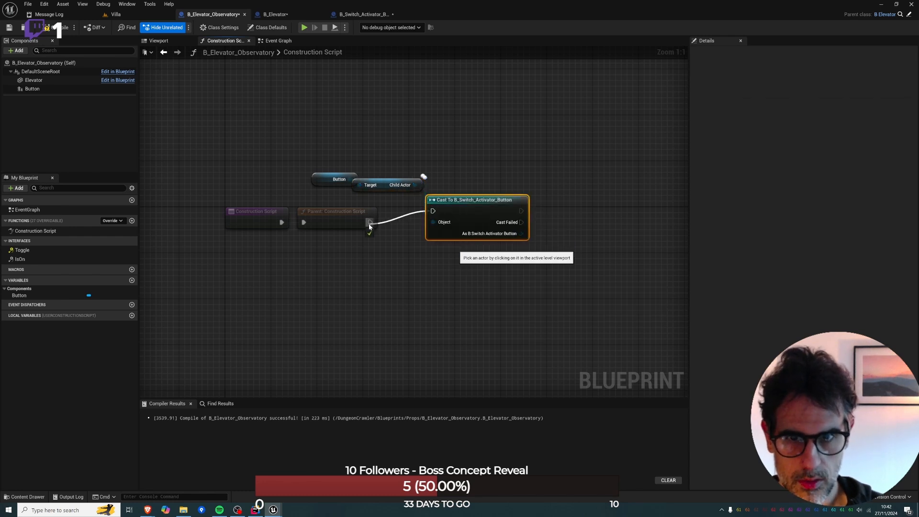
{"action": "left_click_drag", "start_coordinate": [369, 224], "coordinate": [369, 224]}
{"action": "right_click_drag", "start_coordinate": [488, 196], "coordinate": [407, 206]}
{"action": "left_click_drag", "start_coordinate": [402, 210], "coordinate": [396, 222]}
Add a Set Activation Target node on the cast result and connect its execution after the successful cast.
{"action": "left_click_drag", "start_coordinate": [433, 254], "coordinate": [466, 247]}
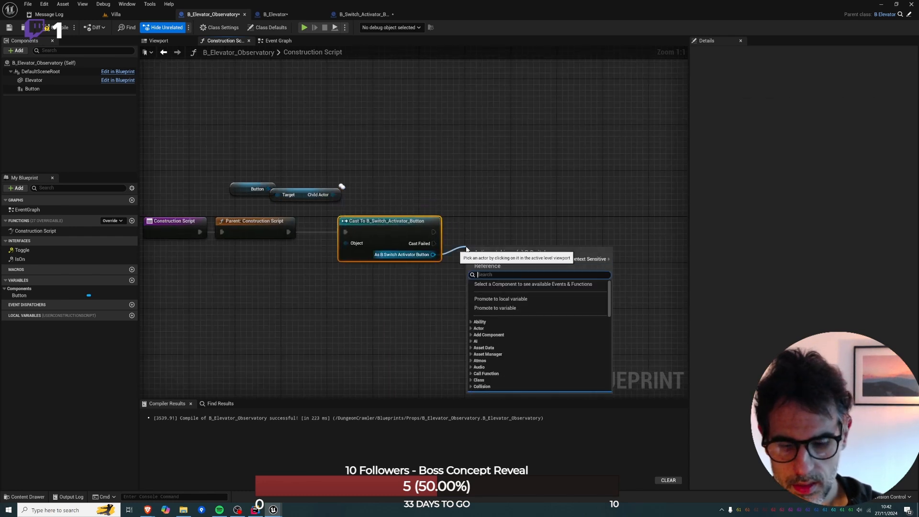
{"action": "type", "text": "activationta"}
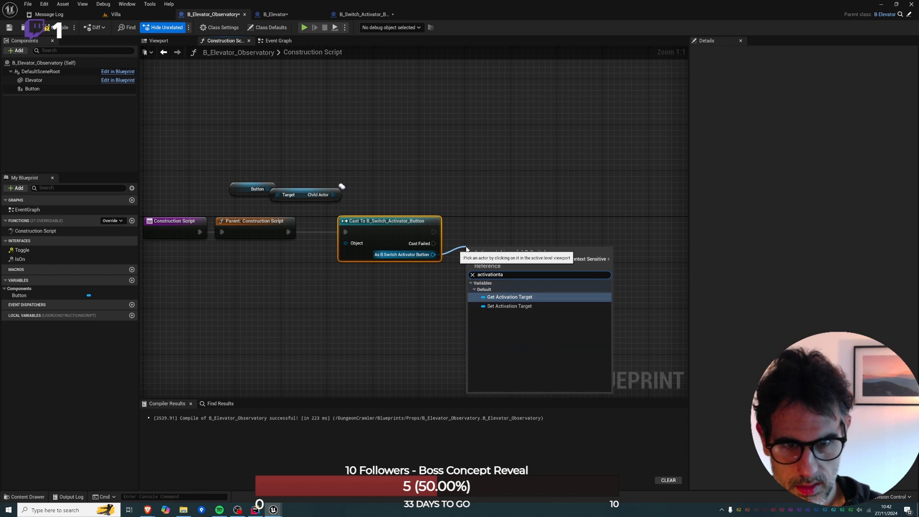
{"action": "key", "text": "Down"}
{"action": "key", "text": "Return"}
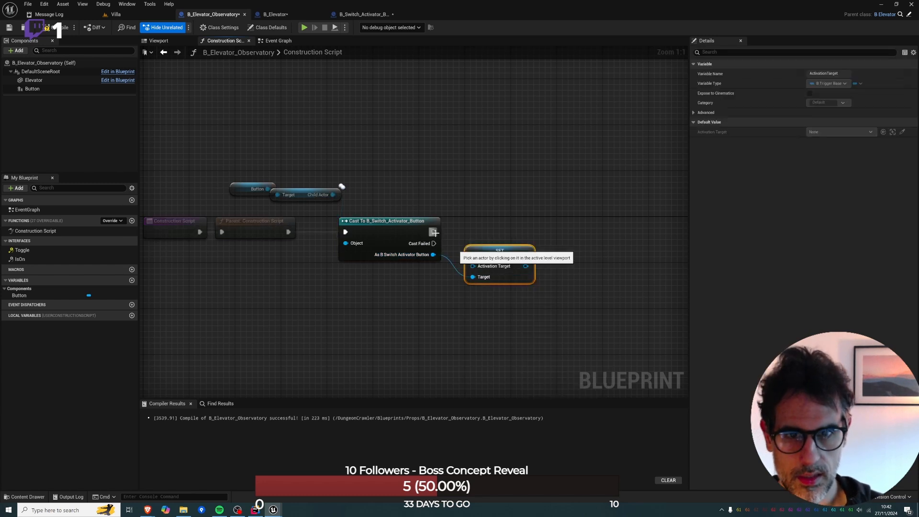
{"action": "left_click_drag", "start_coordinate": [434, 232], "coordinate": [474, 260]}
{"action": "left_click_drag", "start_coordinate": [491, 257], "coordinate": [497, 234]}
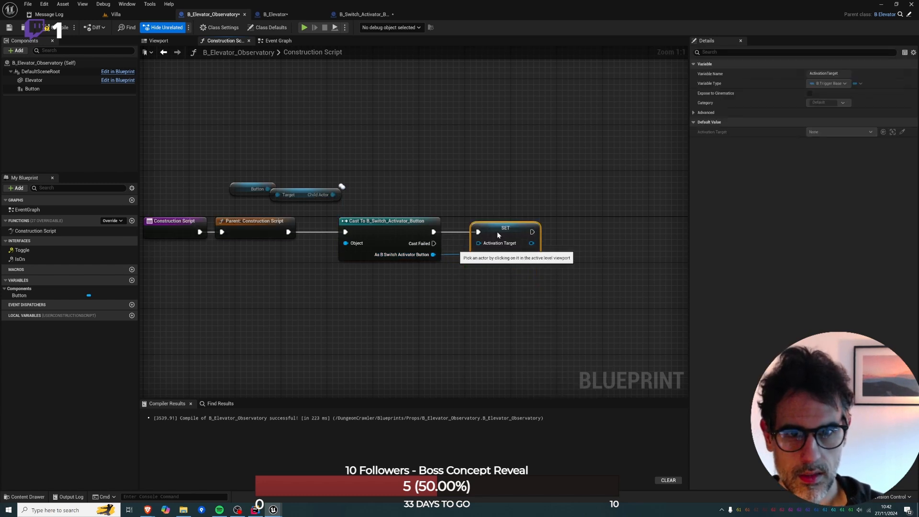
Feed a reference to Self into the Activation Target input of the Set node and tidy its placement.
{"action": "left_click", "coordinate": [504, 288]}
{"action": "right_click_drag", "start_coordinate": [503, 287], "coordinate": [459, 239]}
{"action": "left_click_drag", "start_coordinate": [450, 175], "coordinate": [411, 251]}
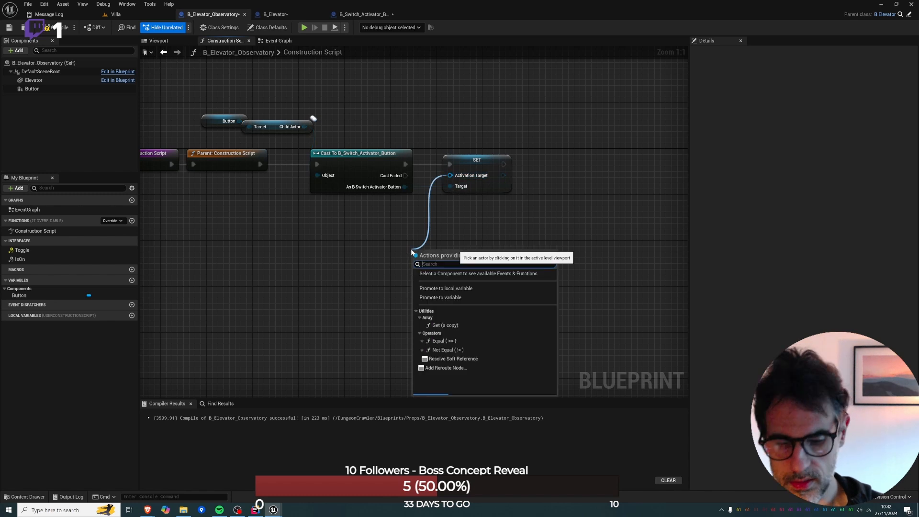
{"action": "type", "text": "sel"}
{"action": "key", "text": "Down"}
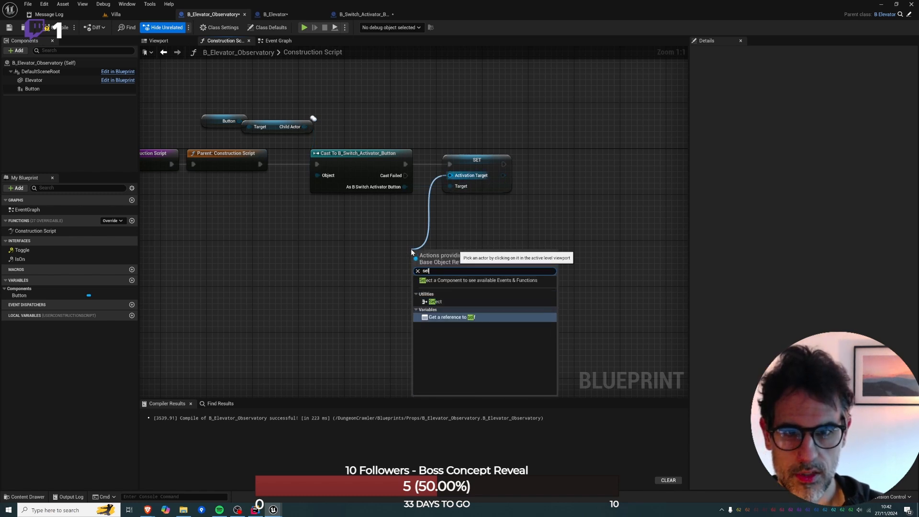
{"action": "key", "text": "Return"}
{"action": "left_click_drag", "start_coordinate": [420, 254], "coordinate": [418, 233]}
{"action": "right_click_drag", "start_coordinate": [273, 143], "coordinate": [351, 145]}
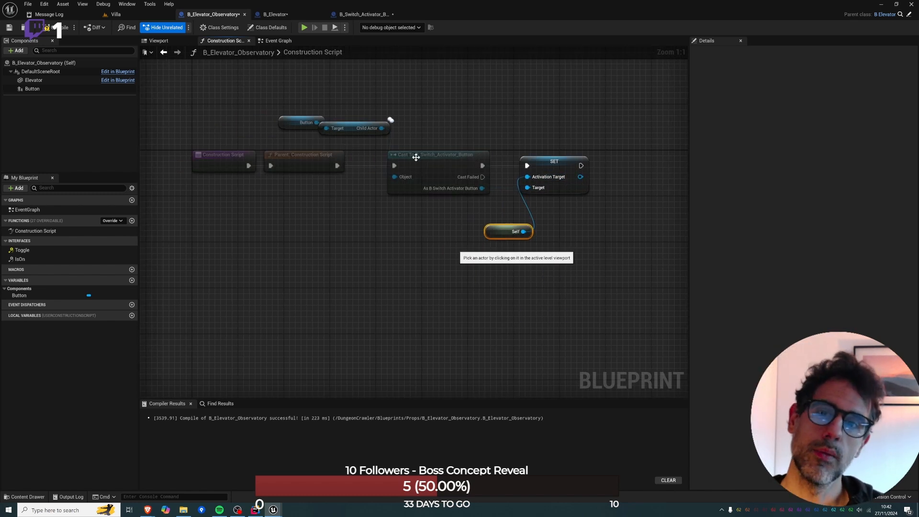
Rotate the Button component about 90° around its vertical axis inside the elevator cabin.
{"action": "left_click", "coordinate": [162, 42]}
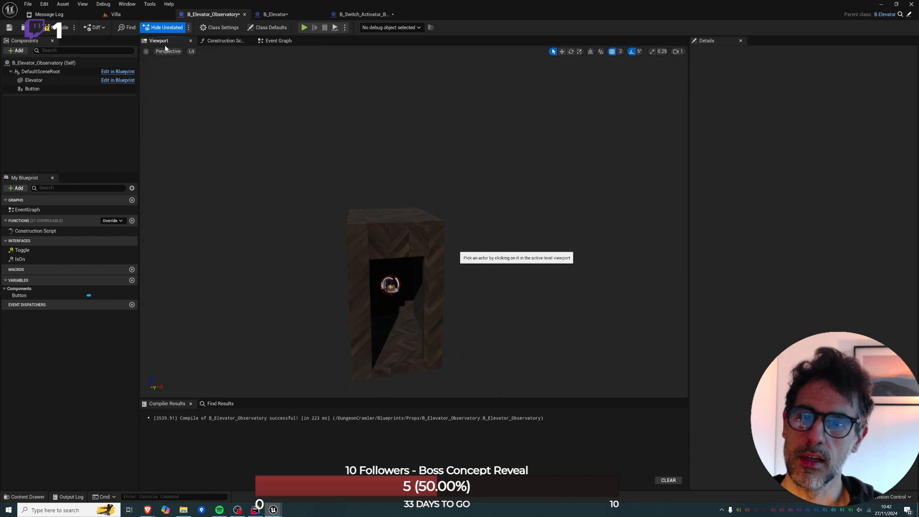
{"action": "left_click", "coordinate": [390, 286]}
{"action": "key", "text": "e"}
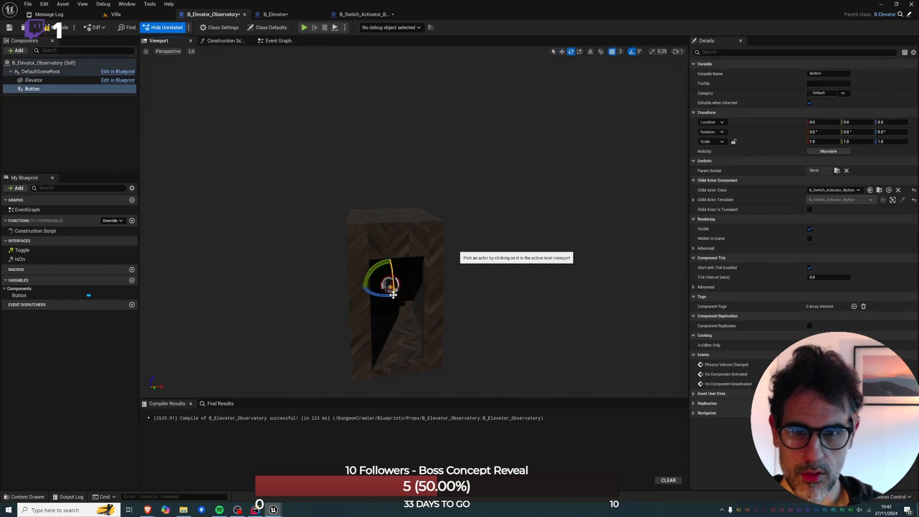
{"action": "left_click_drag", "start_coordinate": [371, 282], "coordinate": [412, 289]}
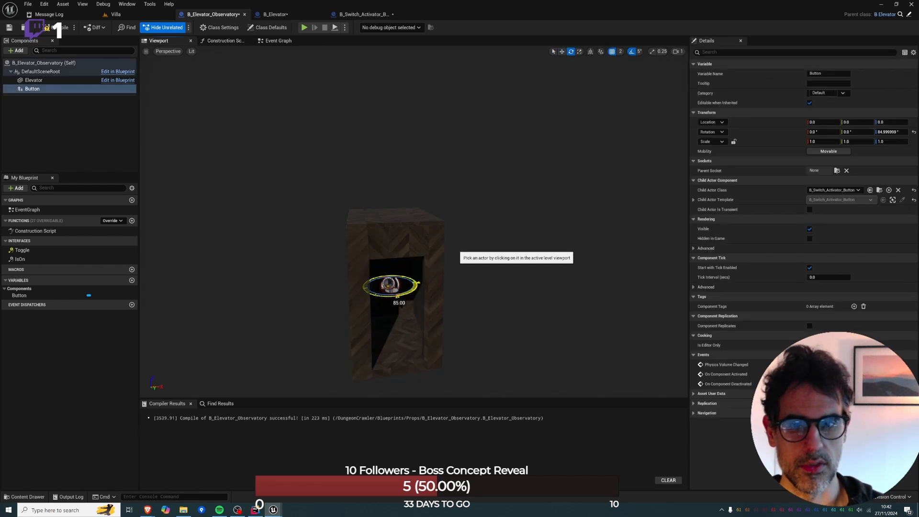
Using the wireframe top view, move the Button component against the cabin's side, to about X 100 and Y 62.
{"action": "key", "text": "alt+j"}
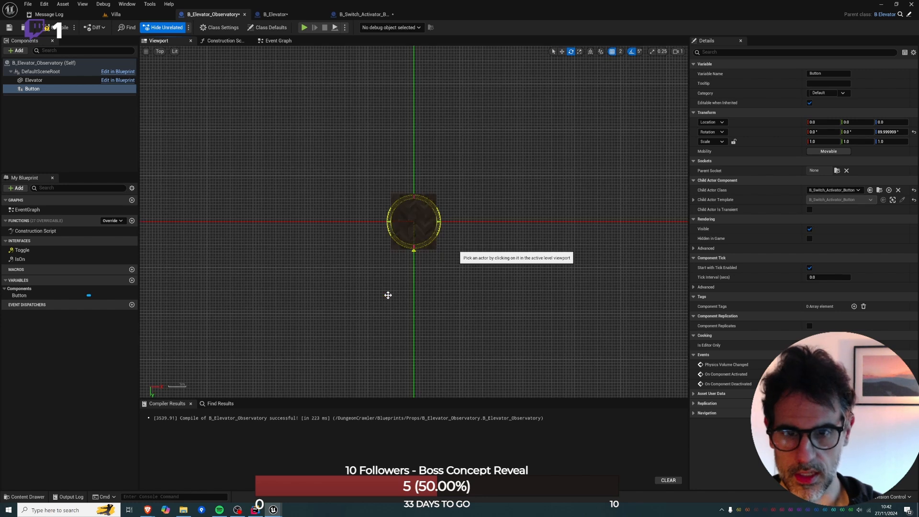
{"action": "right_click_drag", "start_coordinate": [417, 231], "coordinate": [387, 256]}
{"action": "key", "text": "alt+2"}
{"action": "key", "text": "w"}
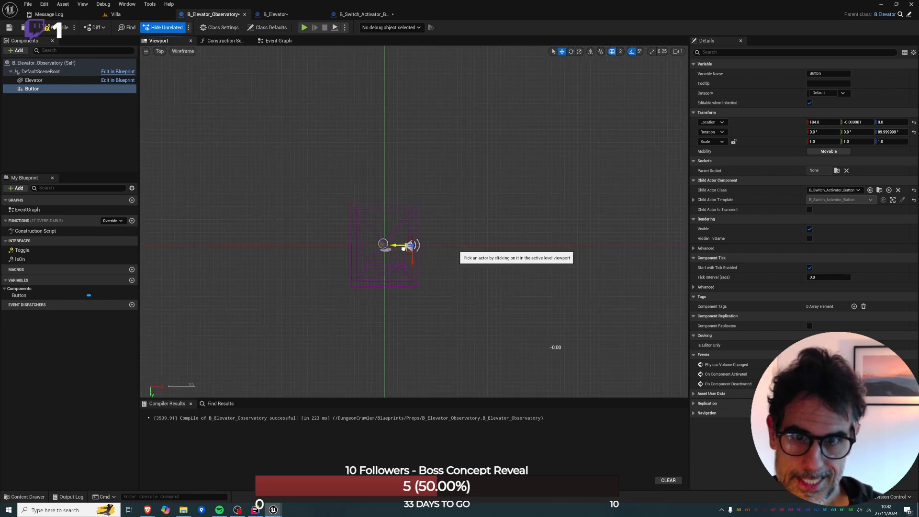
{"action": "key", "text": "alt+g"}
{"action": "key", "text": "w"}
{"action": "right_click_drag", "start_coordinate": [402, 249], "coordinate": [343, 283]}
Nudge the Button component closer to the cabin wall, to about X 106, and inspect its fit from the side.
{"action": "left_click_drag", "start_coordinate": [274, 317], "coordinate": [376, 336]}
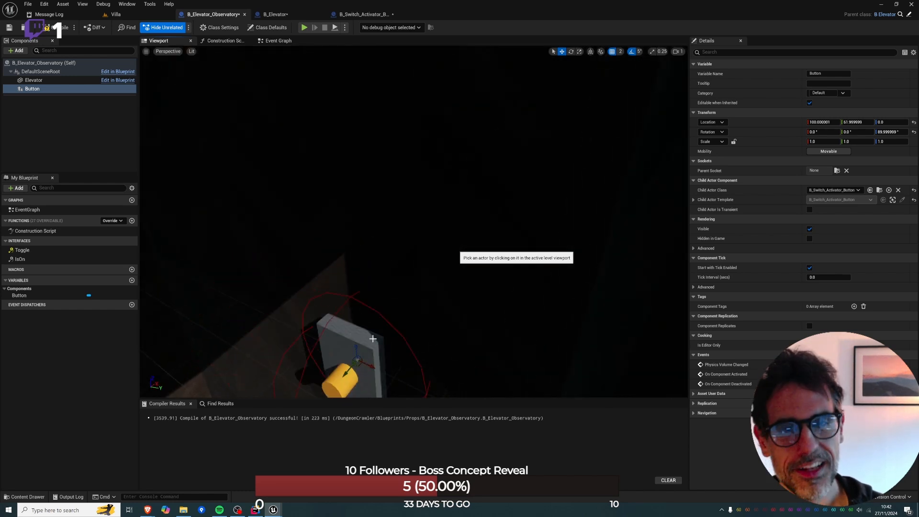
{"action": "left_click_drag", "start_coordinate": [345, 370], "coordinate": [355, 362]}
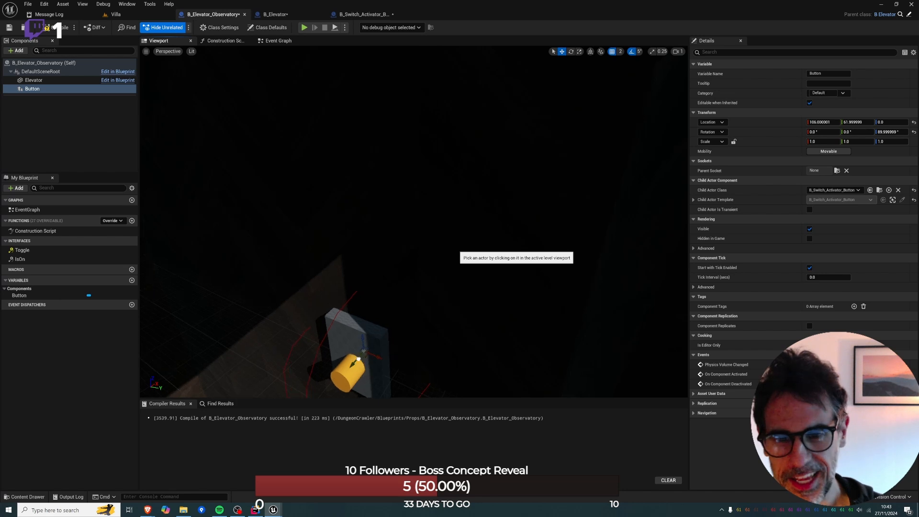
{"action": "key", "text": "a"}
{"action": "right_click_drag", "start_coordinate": [350, 342], "coordinate": [416, 356]}
{"action": "key", "text": "a"}
{"action": "right_click_drag", "start_coordinate": [330, 311], "coordinate": [371, 275]}
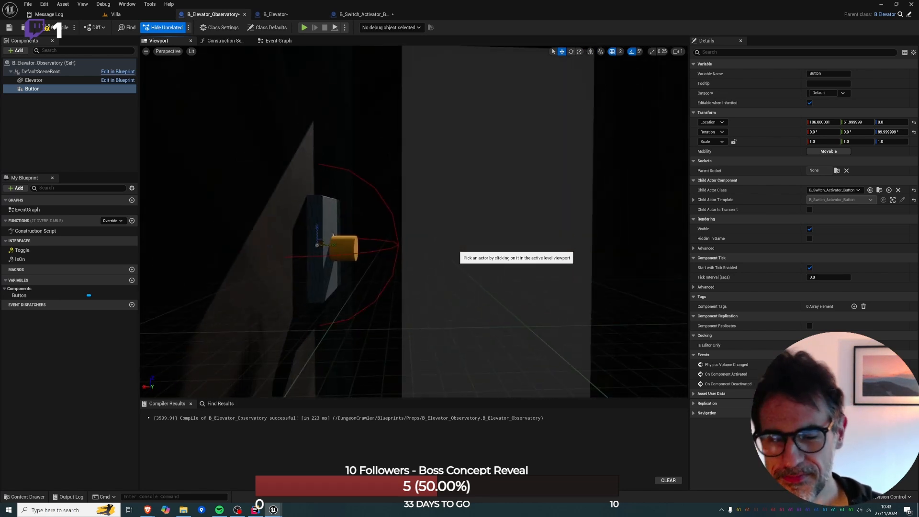
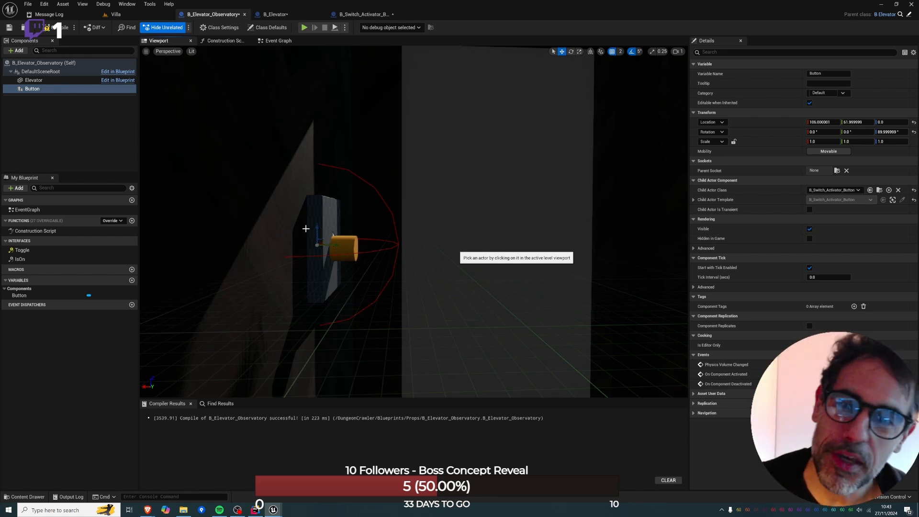
Select all nodes in the B_Elevator_Observatory construction script, compile the blueprint and return to the Villa level.
{"action": "left_click", "coordinate": [216, 41]}
{"action": "left_click_drag", "start_coordinate": [212, 95], "coordinate": [641, 237]}
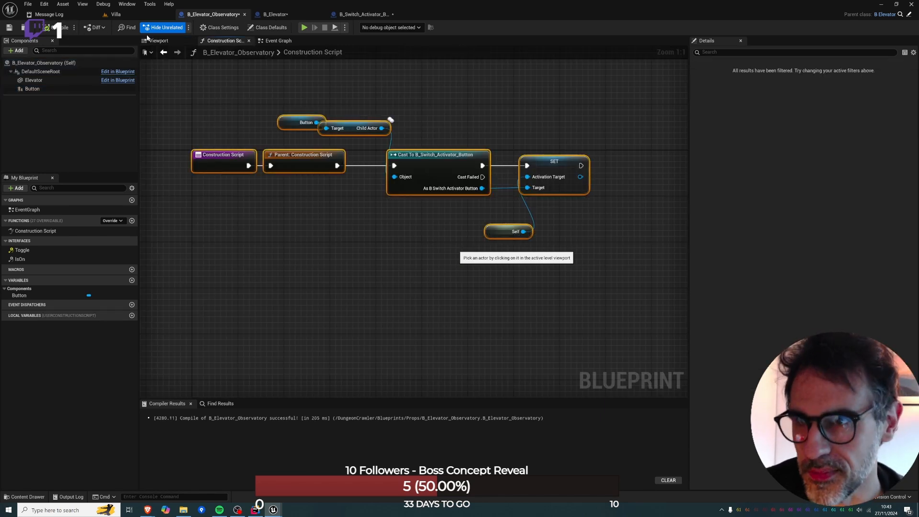
{"action": "left_click", "coordinate": [115, 14]}
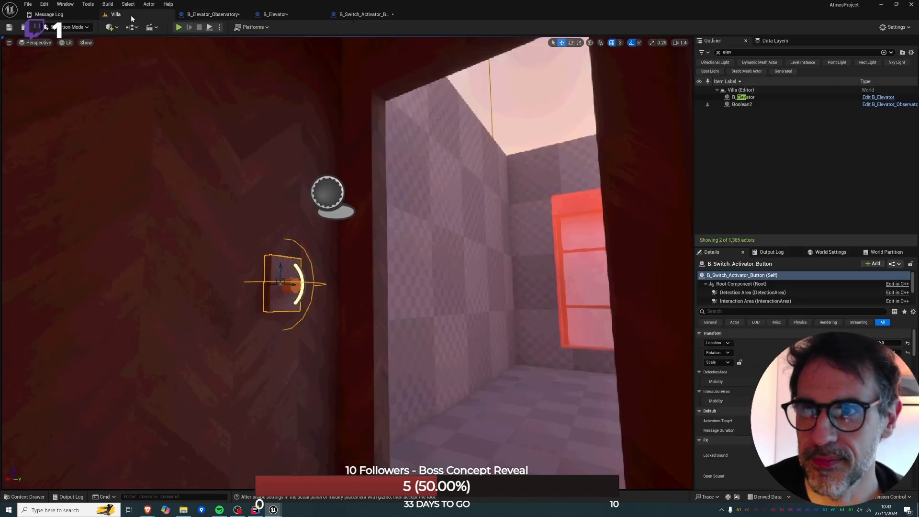
{"action": "left_click", "coordinate": [274, 258]}
{"action": "key", "text": "Delete"}
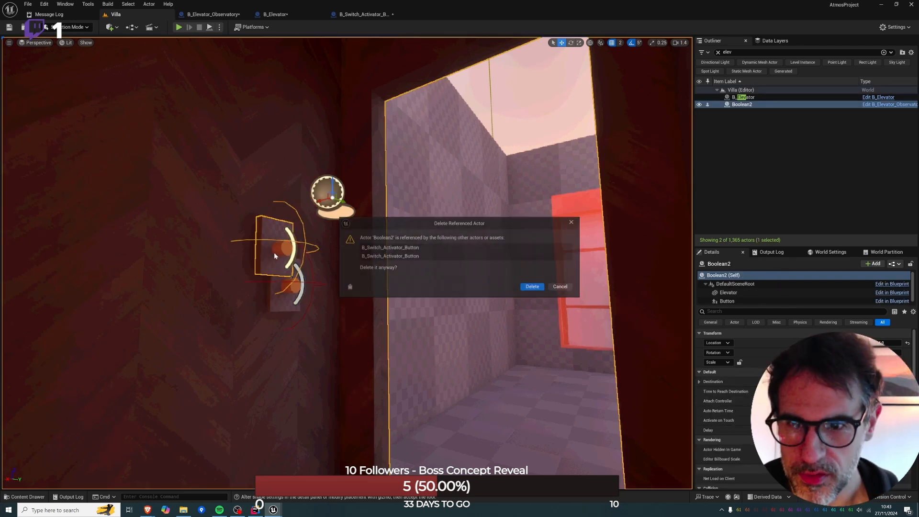
{"action": "left_click", "coordinate": [568, 289]}
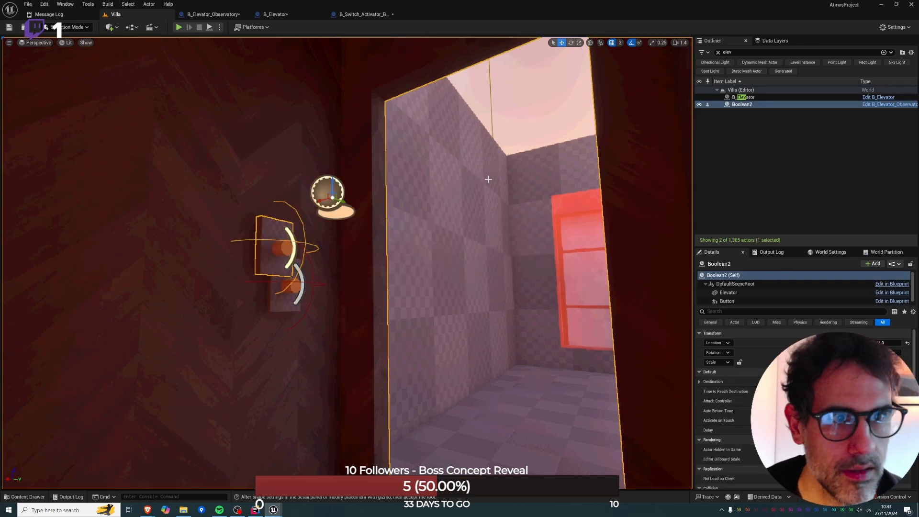
Delete the stray Boolean_44C0D26C mesh and the standalone B_Switch_Activator_Button from the Villa level, keeping the Boolean2 elevator.
{"action": "left_click", "coordinate": [718, 52]}
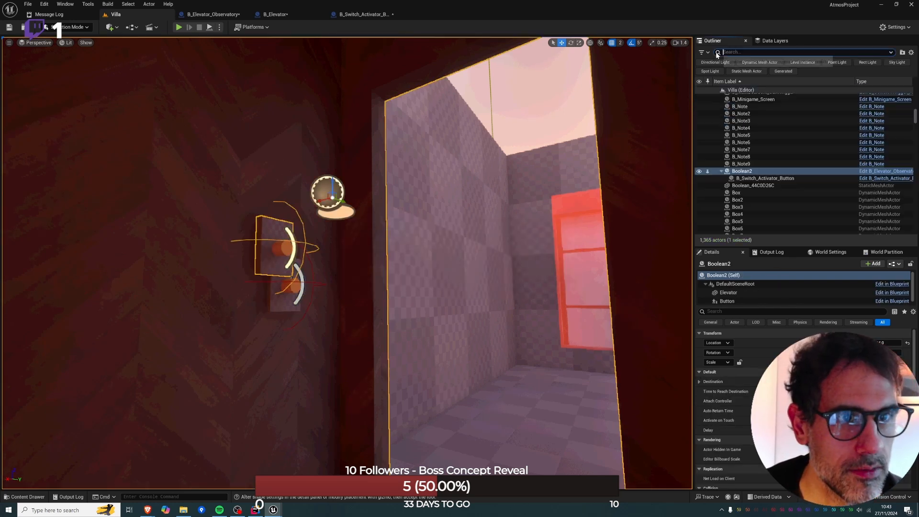
{"action": "left_click", "coordinate": [742, 186]}
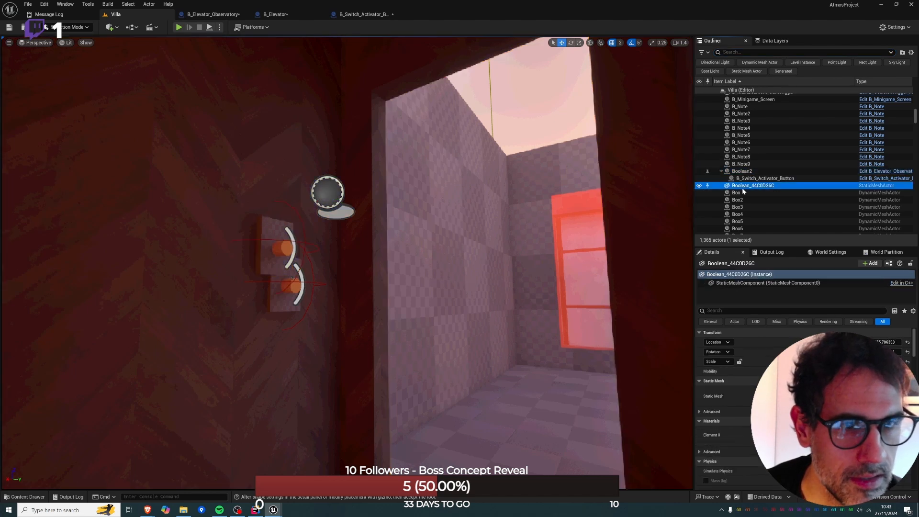
{"action": "key", "text": "Delete"}
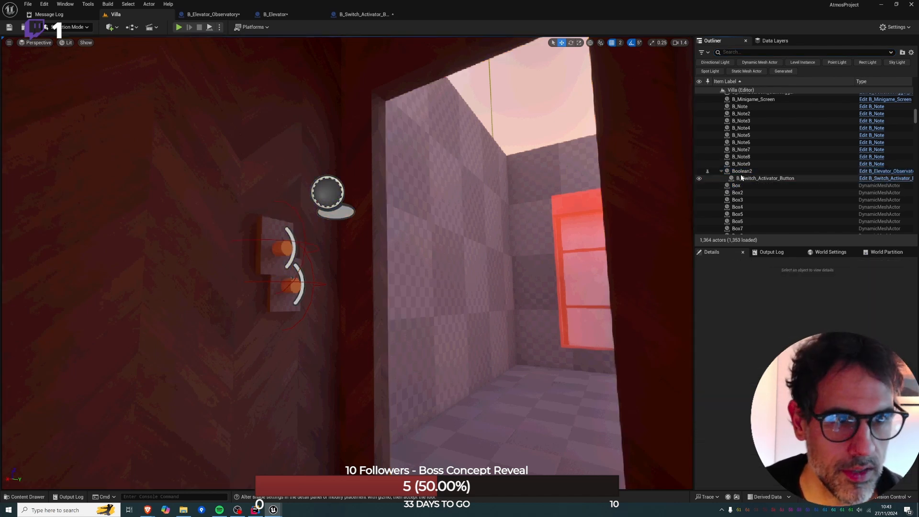
{"action": "left_click", "coordinate": [741, 171]}
{"action": "key", "text": "Delete"}
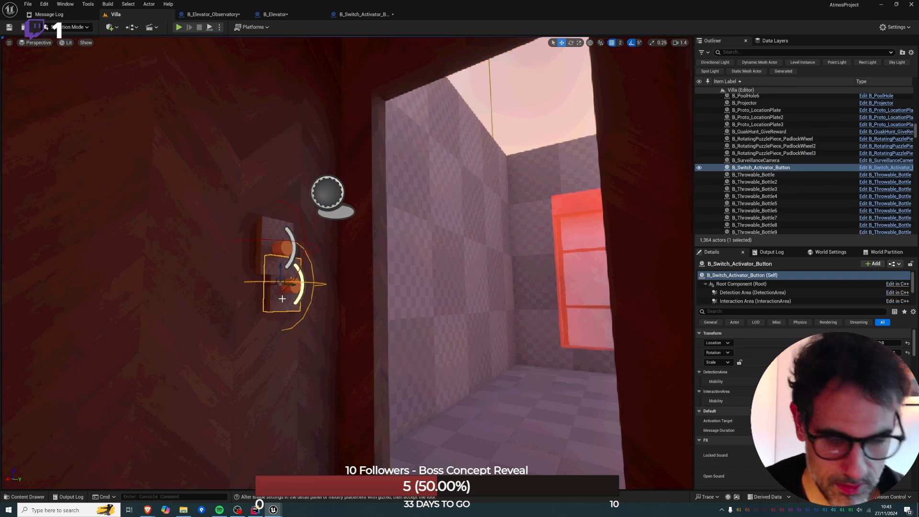
{"action": "left_click", "coordinate": [284, 255]}
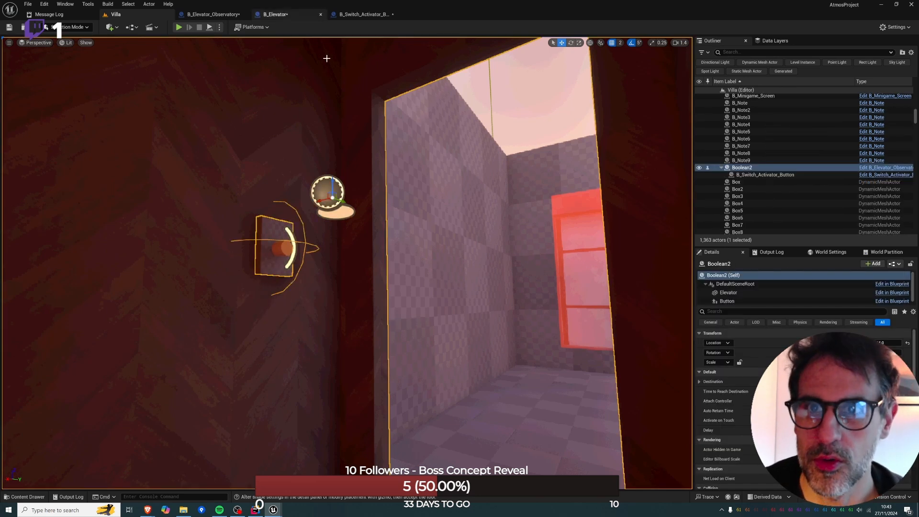
Play-test the level from inside the elevator, activate its wall button and stop the session.
{"action": "right_click", "coordinate": [470, 455]}
{"action": "left_click", "coordinate": [502, 448]}
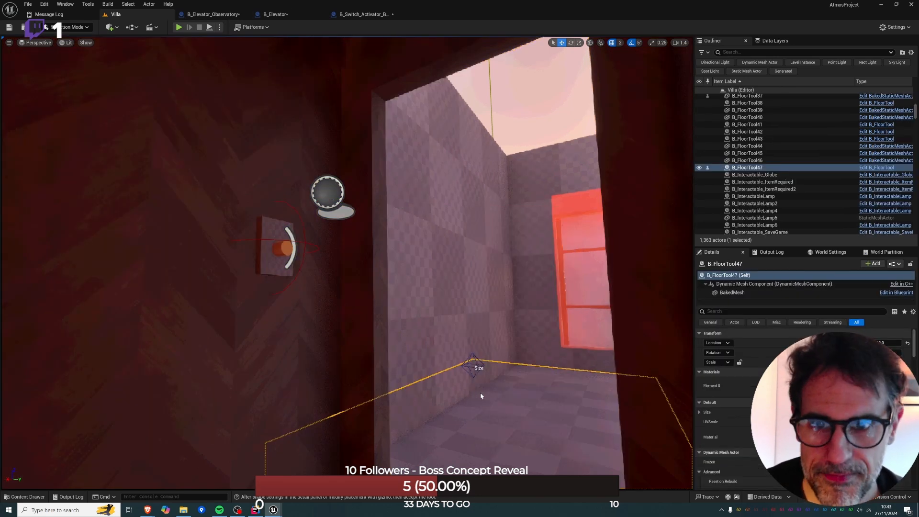
{"action": "key", "text": "w"}
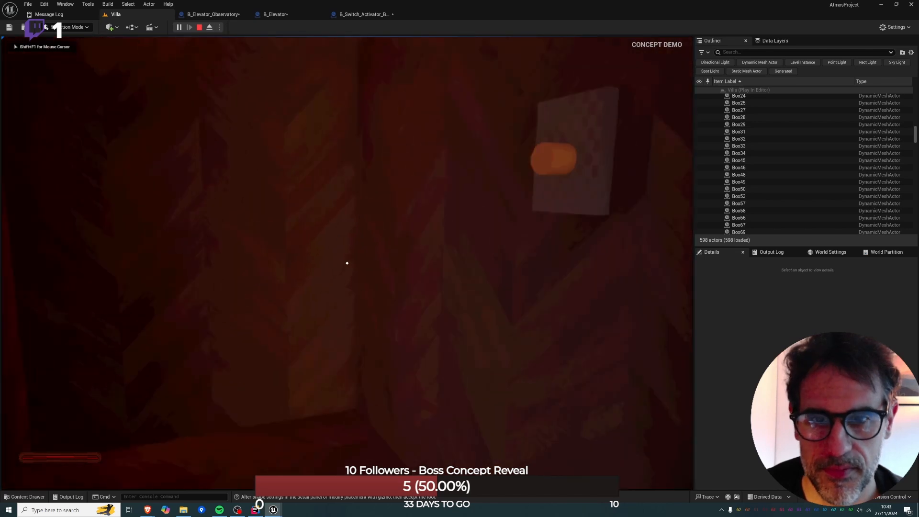
{"action": "key", "text": "e"}
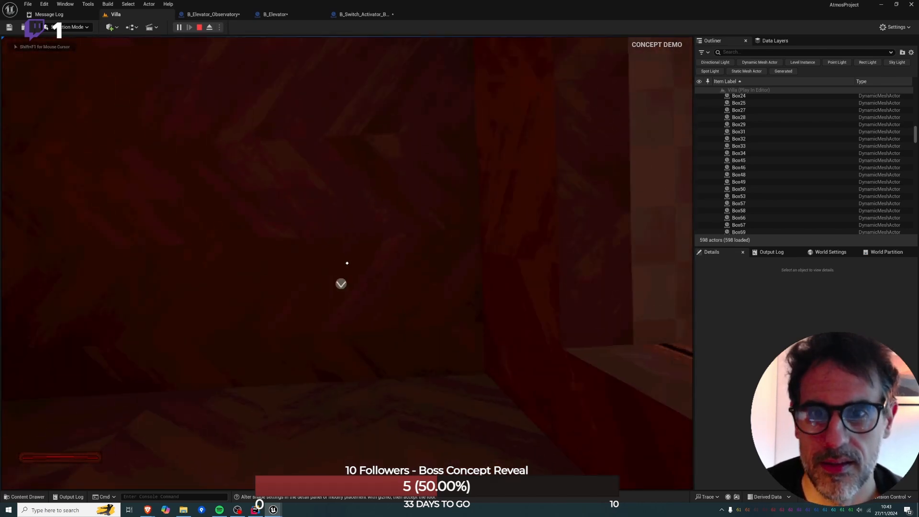
{"action": "key", "text": "Escape"}
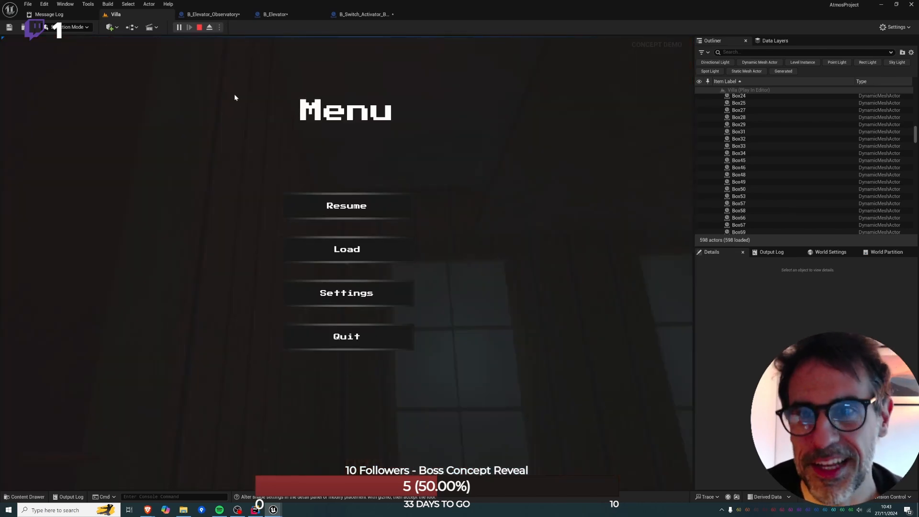
{"action": "left_click", "coordinate": [200, 28]}
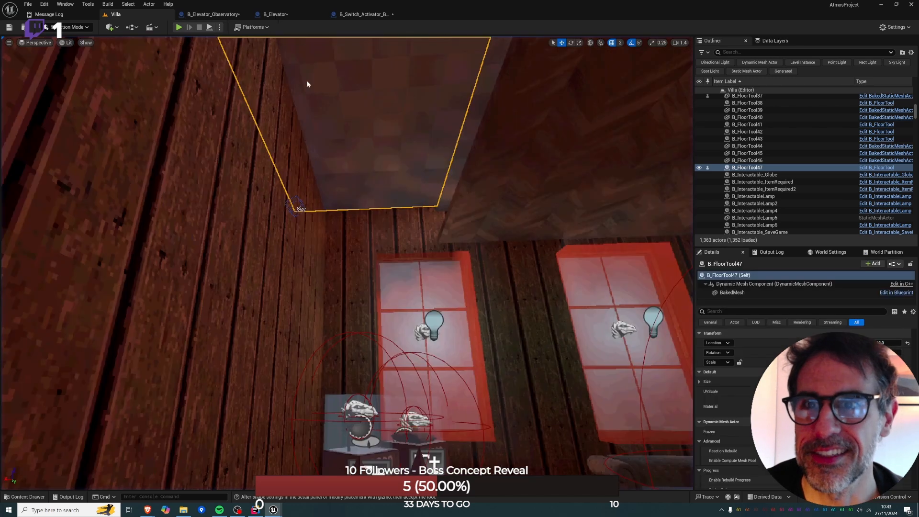
Select the Button component of the Boolean2 elevator and move it lower on the cabin wall.
{"action": "key", "text": "w"}
{"action": "right_click_drag", "start_coordinate": [445, 464], "coordinate": [259, 452]}
{"action": "key", "text": "s"}
{"action": "left_click", "coordinate": [378, 237]}
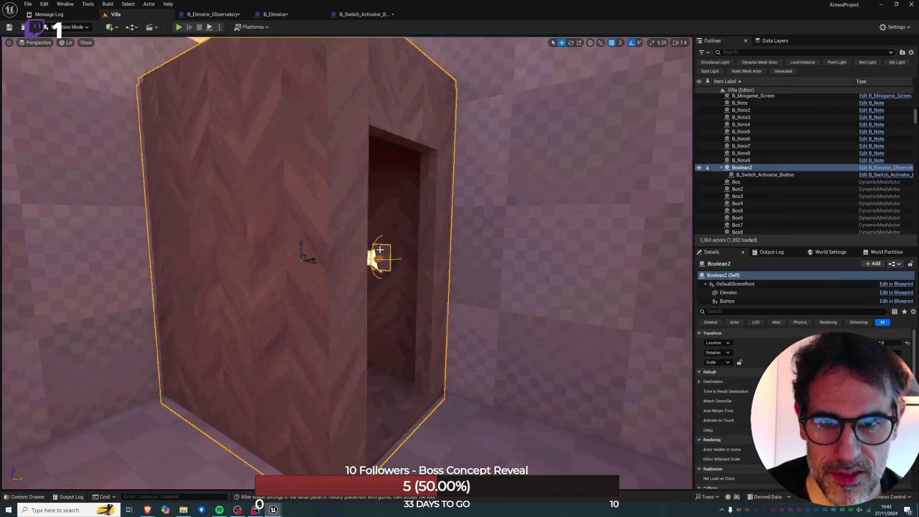
{"action": "left_click", "coordinate": [729, 301]}
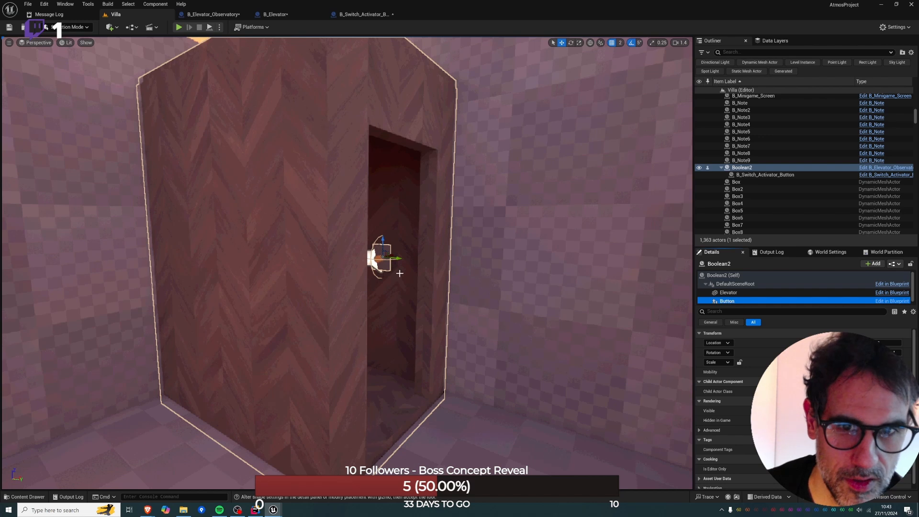
{"action": "left_click_drag", "start_coordinate": [400, 259], "coordinate": [388, 273]}
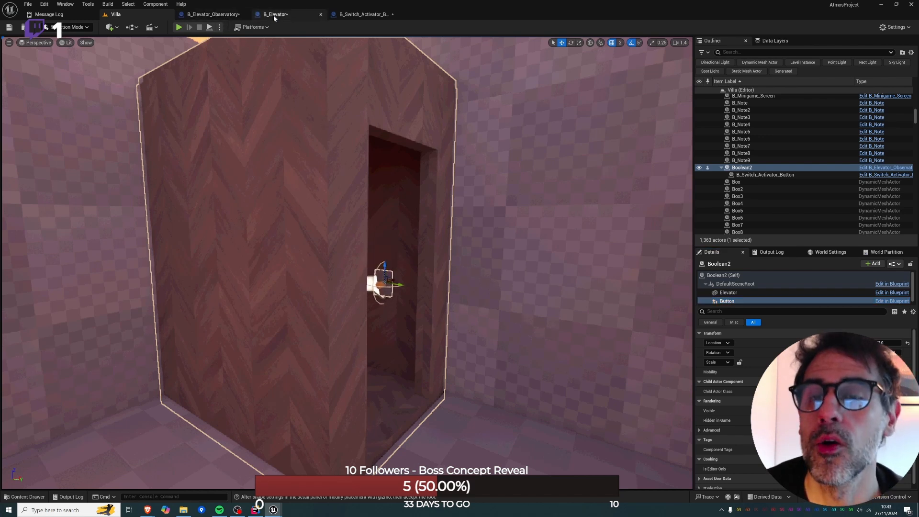
Attach the Button component to the Elevator component in B_Elevator_Observatory and return to the Villa level.
{"action": "left_click", "coordinate": [213, 15]}
{"action": "left_click", "coordinate": [48, 88]}
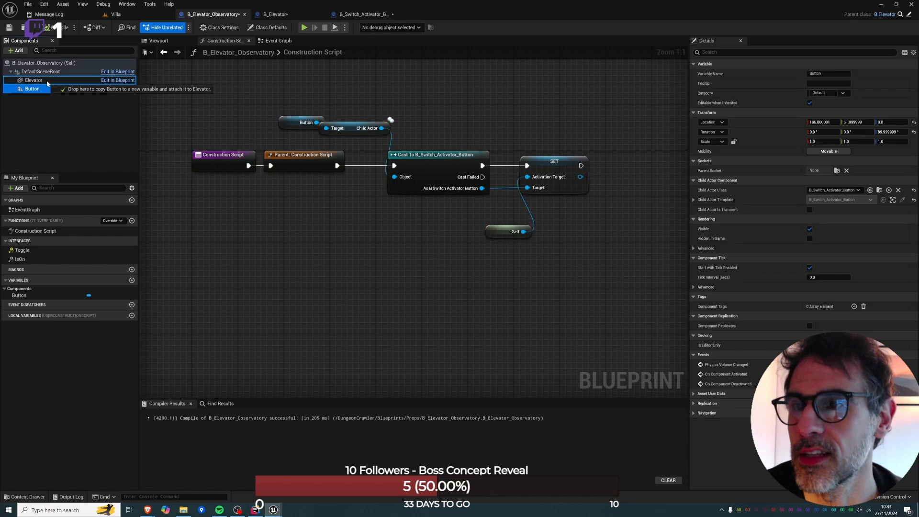
{"action": "left_click", "coordinate": [110, 15]}
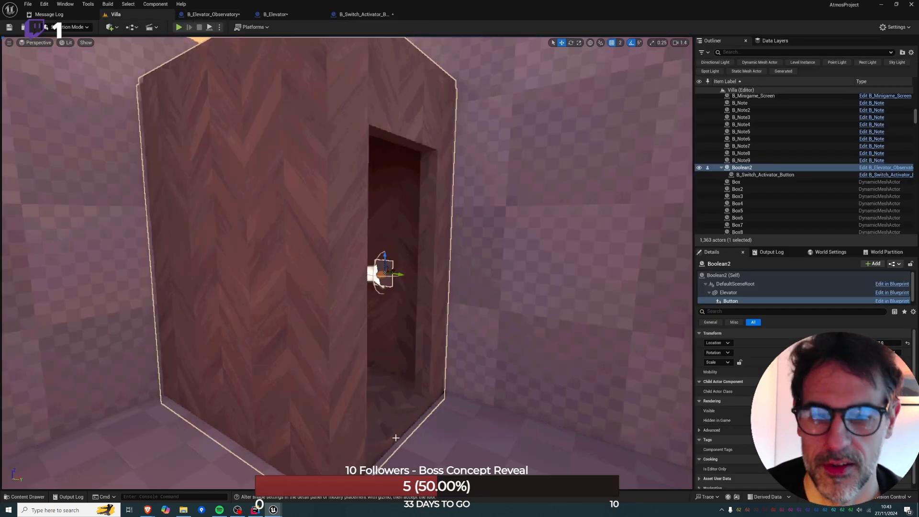
Play-test from the elevator floor to check that the attached button travels with the cabin, and stop the session.
{"action": "right_click", "coordinate": [450, 453]}
{"action": "left_click", "coordinate": [470, 448]}
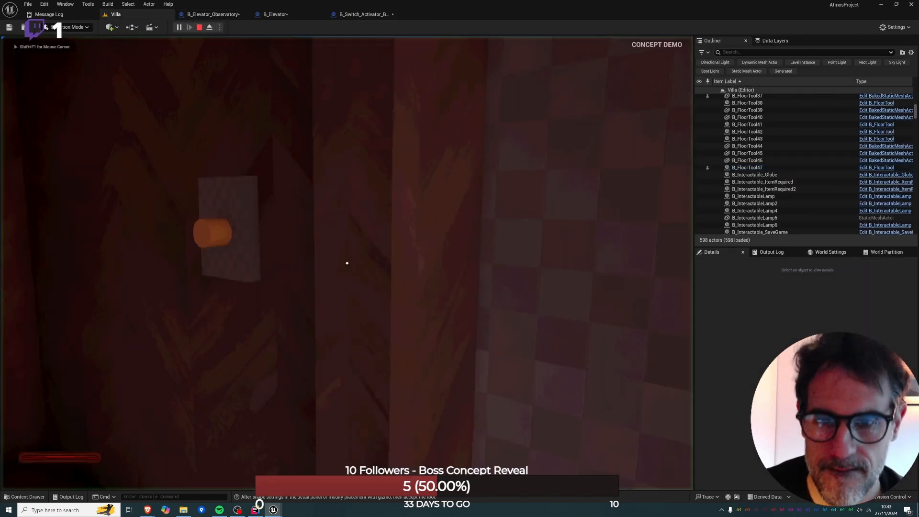
{"action": "key", "text": "w"}
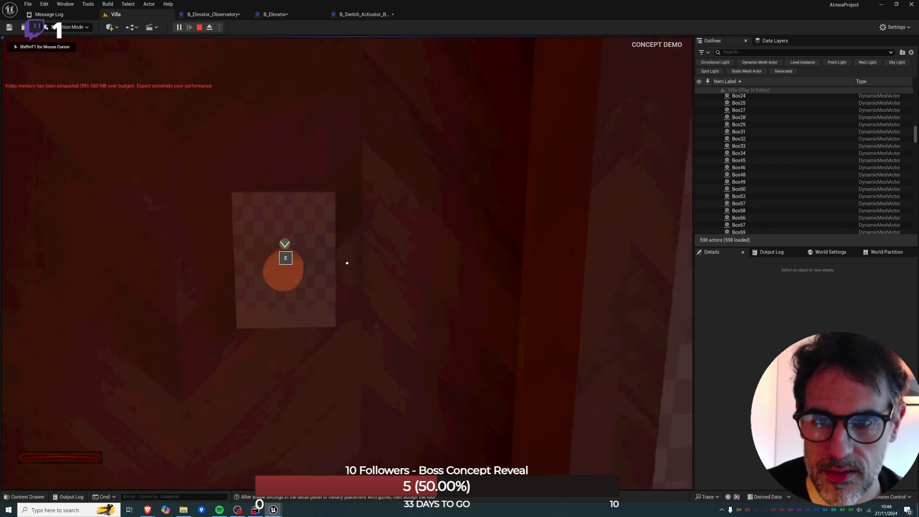
{"action": "key", "text": "e"}
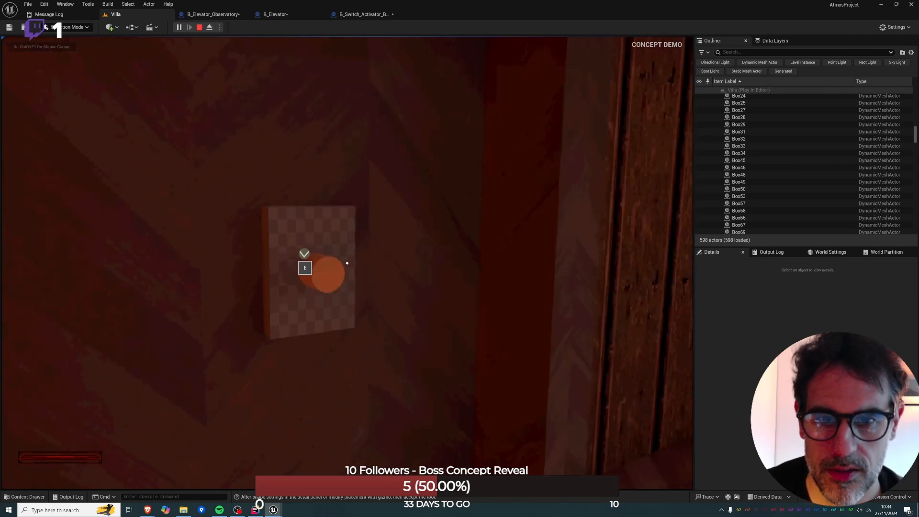
{"action": "key", "text": "s"}
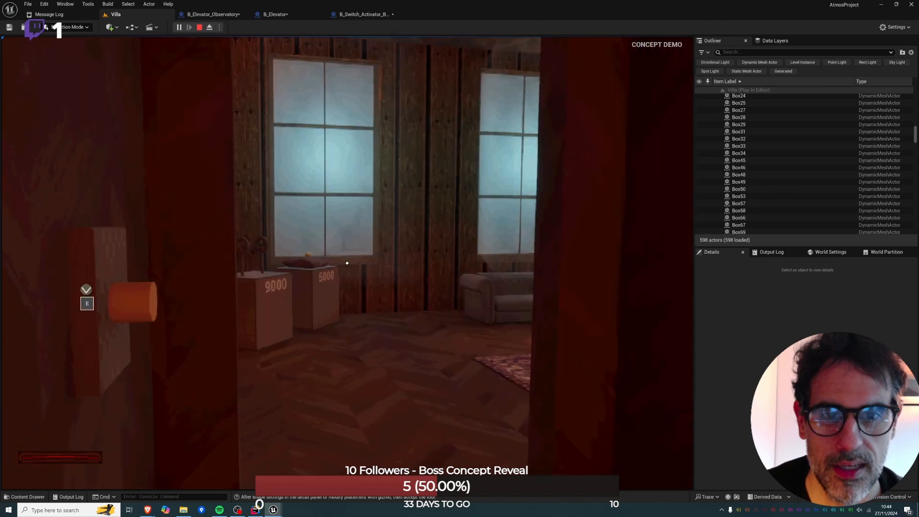
{"action": "key", "text": "Escape"}
{"action": "left_click", "coordinate": [199, 27]}
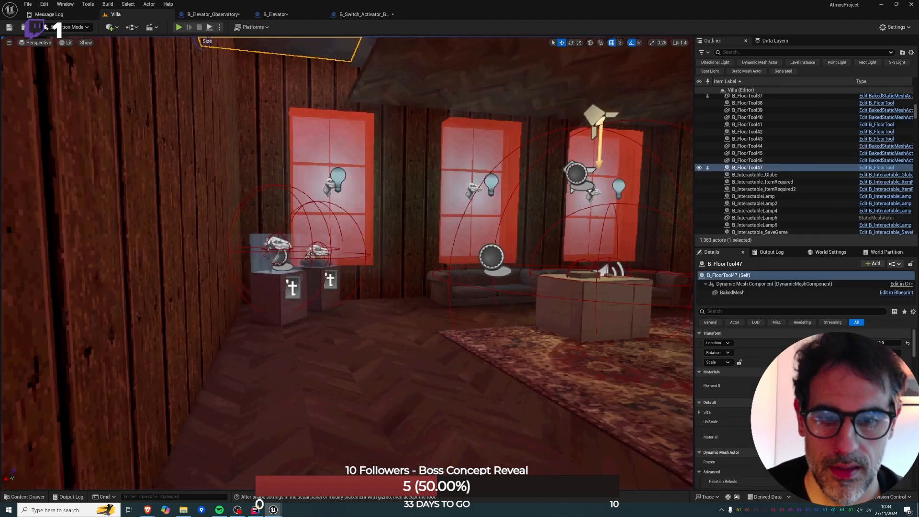
Run another play-test from inside the elevator, activating the button while facing the doorway, and end it.
{"action": "left_click", "coordinate": [373, 378]}
{"action": "key", "text": "e"}
{"action": "right_click_drag", "start_coordinate": [374, 378], "coordinate": [385, 410]}
{"action": "right_click", "coordinate": [385, 410]}
{"action": "left_click", "coordinate": [416, 405]}
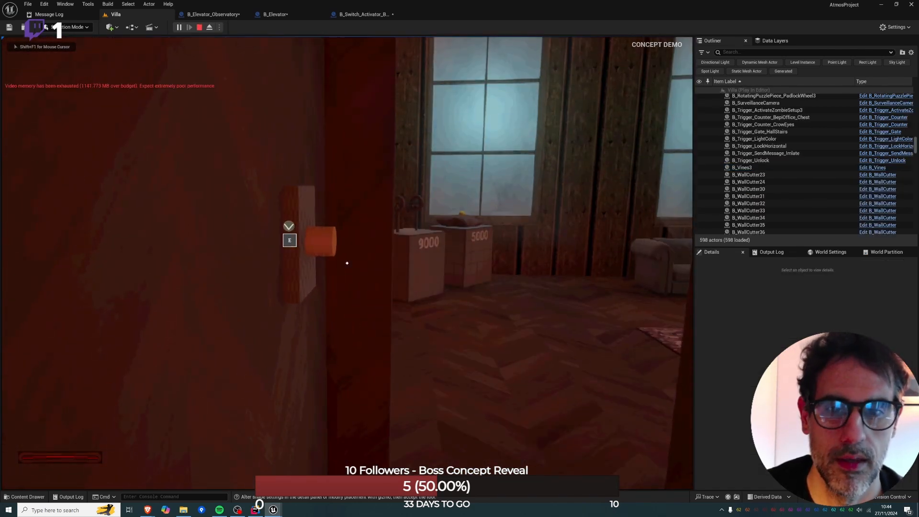
{"action": "key", "text": "e"}
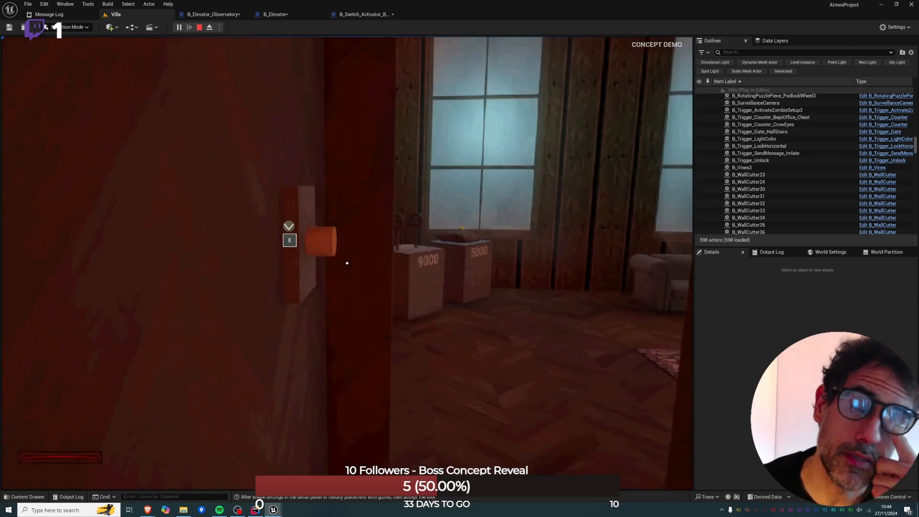
{"action": "key", "text": "Escape"}
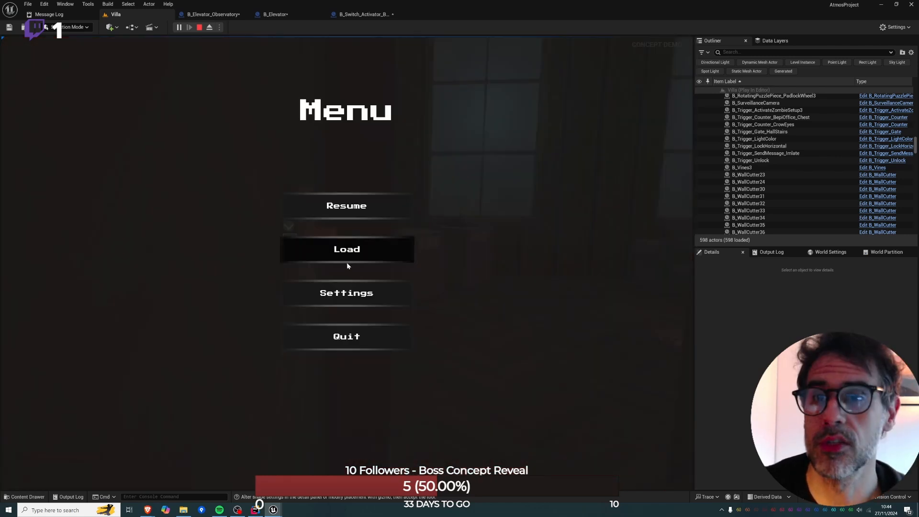
{"action": "left_click", "coordinate": [200, 28]}
Review the construction script and event graph of B_Elevator_Observatory.
{"action": "left_click", "coordinate": [209, 15]}
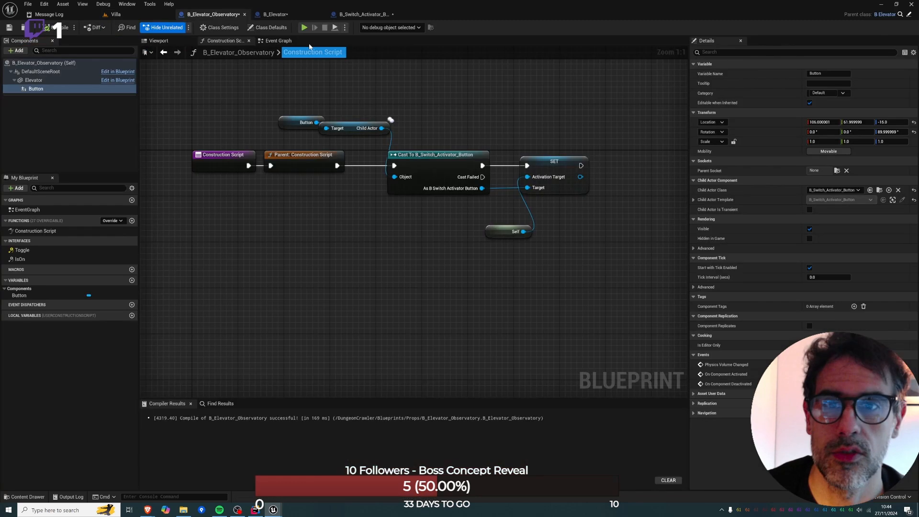
{"action": "right_click_drag", "start_coordinate": [386, 209], "coordinate": [280, 309]}
{"action": "scroll", "coordinate": [295, 250], "scroll_direction": "down", "scroll_amount": 2}
{"action": "right_click_drag", "start_coordinate": [295, 251], "coordinate": [311, 261]}
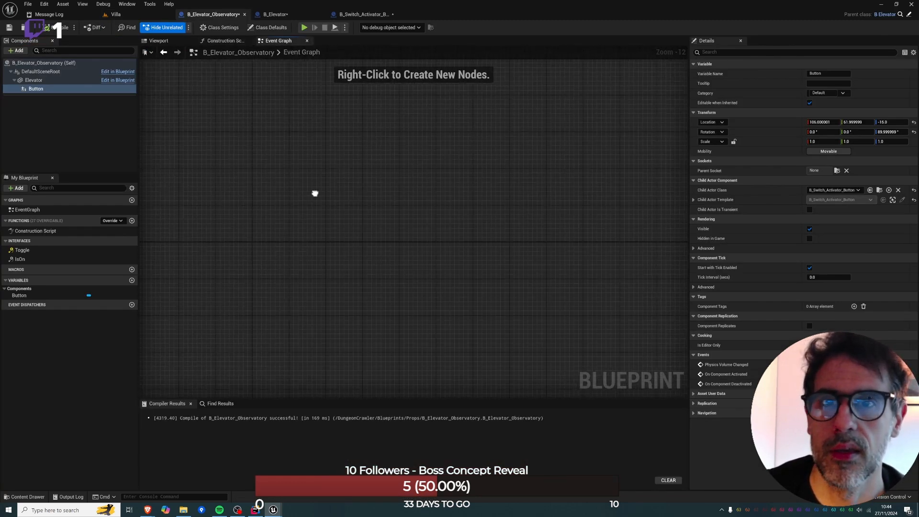
Straighten the connection between the Event Toggle node and its Branch in the B_Elevator event graph.
{"action": "left_click", "coordinate": [275, 14]}
{"action": "right_click_drag", "start_coordinate": [295, 183], "coordinate": [323, 251]}
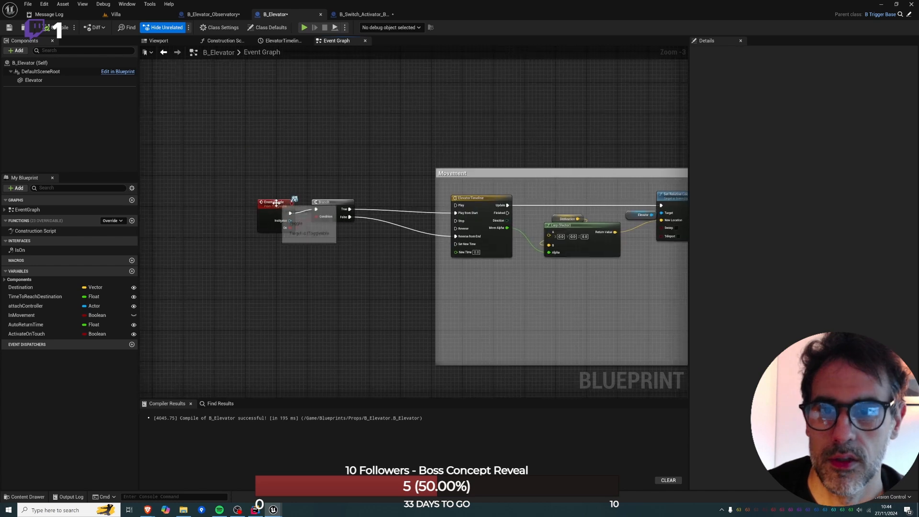
{"action": "left_click", "coordinate": [275, 203]}
{"action": "key", "text": "q"}
Shrink the Movement comment box in height and width so it fits tightly around its nodes.
{"action": "right_click_drag", "start_coordinate": [426, 223], "coordinate": [328, 215]}
{"action": "scroll", "coordinate": [328, 215], "scroll_direction": "down", "scroll_amount": 2}
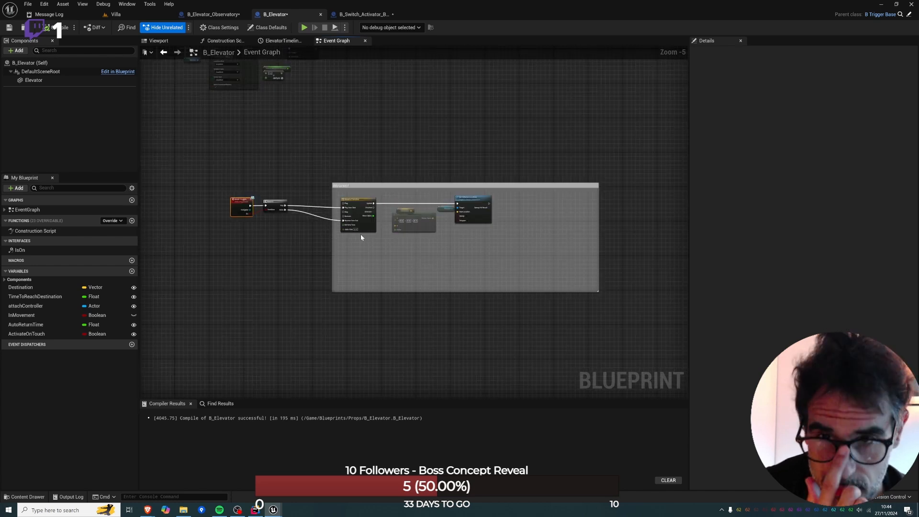
{"action": "left_click_drag", "start_coordinate": [596, 291], "coordinate": [594, 242]}
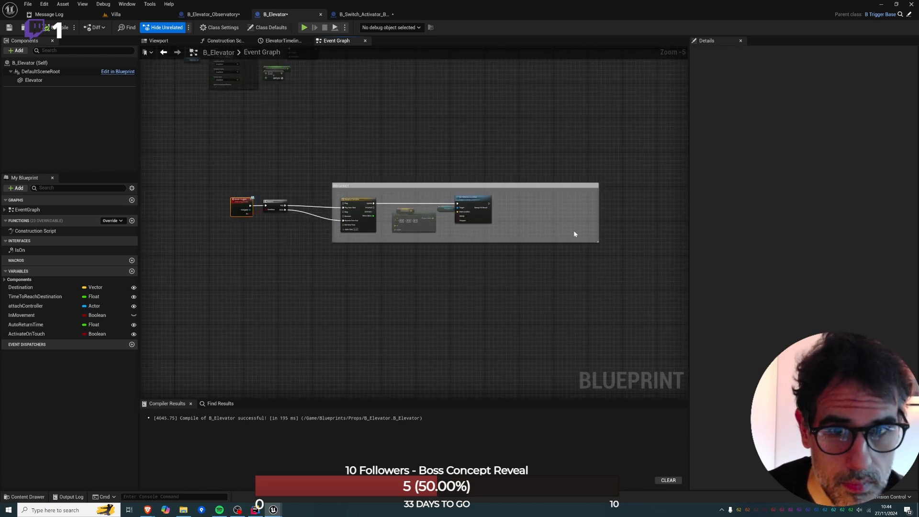
{"action": "left_click_drag", "start_coordinate": [597, 208], "coordinate": [513, 209]}
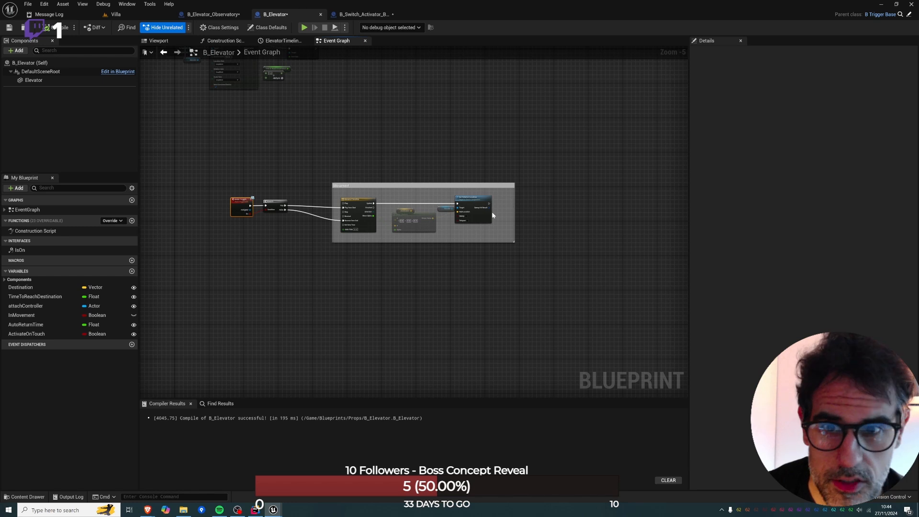
{"action": "right_click_drag", "start_coordinate": [262, 218], "coordinate": [418, 224]}
{"action": "scroll", "coordinate": [419, 222], "scroll_direction": "up", "scroll_amount": 3}
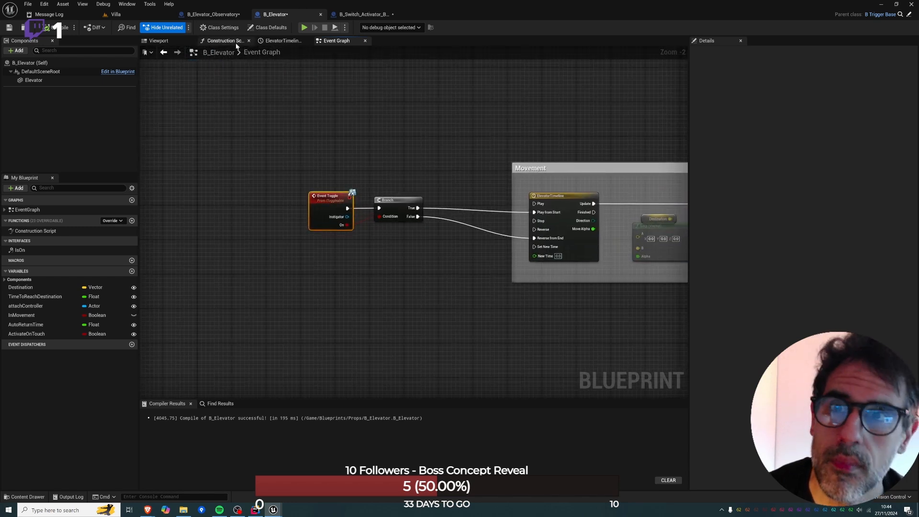
Reposition the Activation Target and Toggle nodes in the B_Switch_Activator_Button event graph and straighten the connection from Press Cycle.
{"action": "left_click", "coordinate": [364, 14]}
{"action": "right_click_drag", "start_coordinate": [478, 293], "coordinate": [559, 242]}
{"action": "left_click_drag", "start_coordinate": [387, 120], "coordinate": [533, 167]}
{"action": "left_click_drag", "start_coordinate": [502, 154], "coordinate": [352, 160]}
{"action": "right_click_drag", "start_coordinate": [352, 160], "coordinate": [481, 146]}
{"action": "key", "text": "q"}
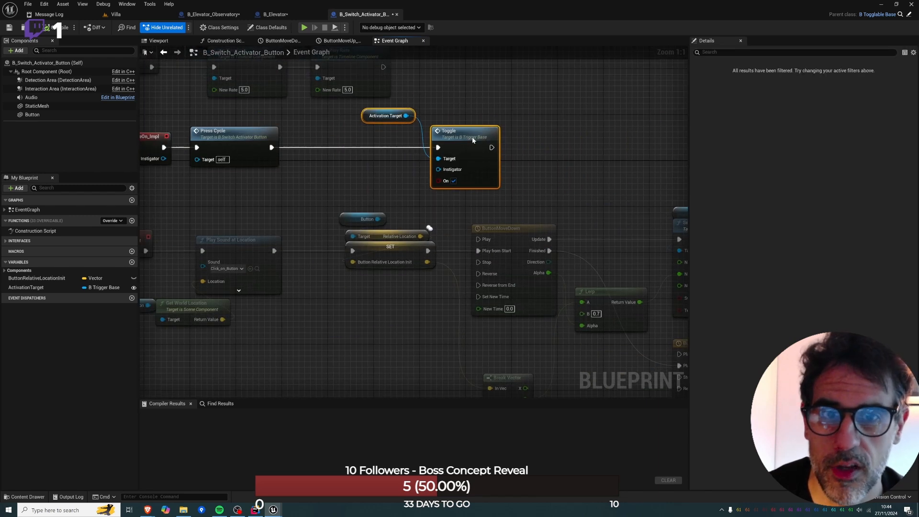
Insert a Flip Flop node between Press Cycle and Toggle in the B_Switch_Activator_Button event graph.
{"action": "left_click_drag", "start_coordinate": [272, 152], "coordinate": [296, 151]}
{"action": "type", "text": "flip"}
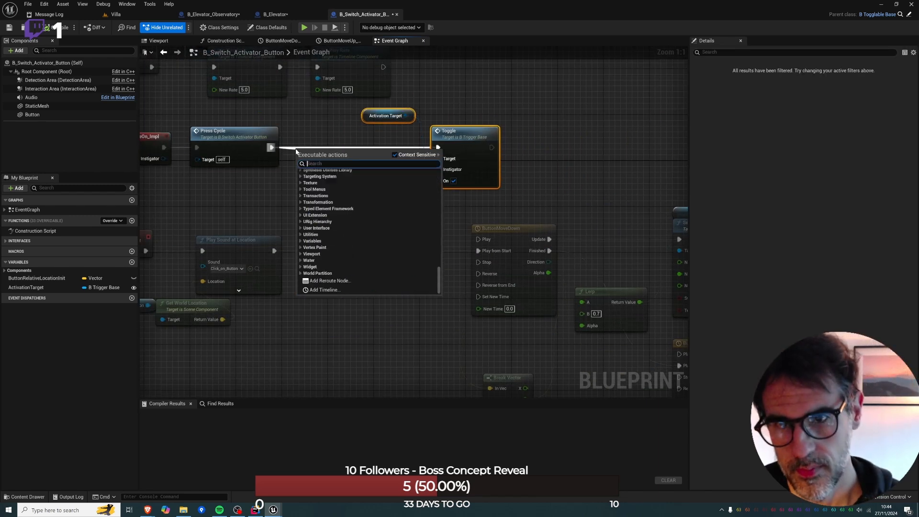
{"action": "type", "text": "fl"}
{"action": "key", "text": "Up"}
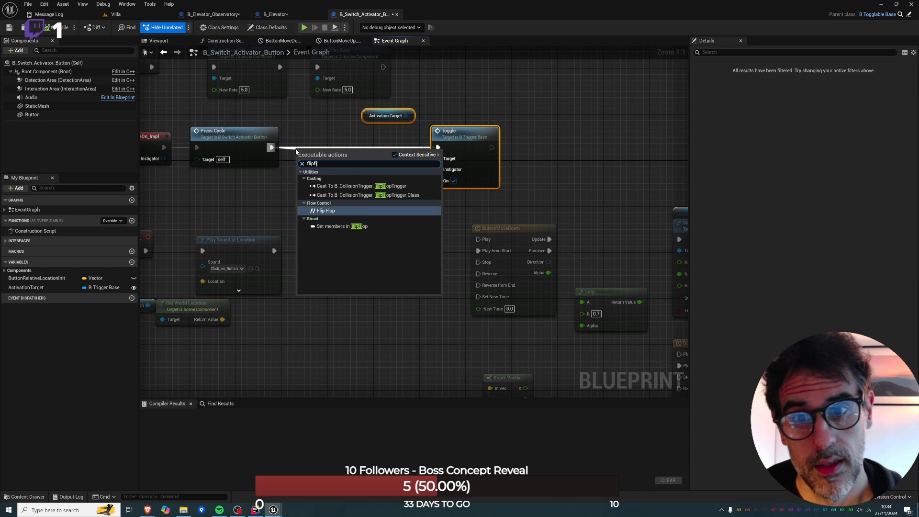
{"action": "key", "text": "Return"}
{"action": "left_click_drag", "start_coordinate": [296, 152], "coordinate": [308, 134]}
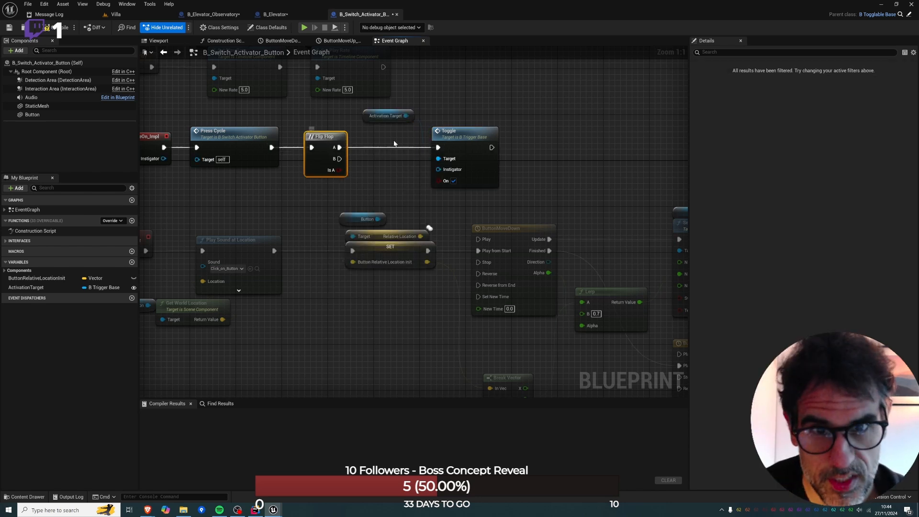
Duplicate the Activation Target and Toggle nodes, placing the original pair above and the copied Toggle below, right of the Flip Flop.
{"action": "left_click_drag", "start_coordinate": [387, 100], "coordinate": [496, 148]}
{"action": "key", "text": "ctrl+d"}
{"action": "left_click_drag", "start_coordinate": [549, 166], "coordinate": [384, 160]}
{"action": "left_click_drag", "start_coordinate": [446, 133], "coordinate": [526, 99]}
{"action": "left_click_drag", "start_coordinate": [374, 116], "coordinate": [513, 95]}
{"action": "left_click_drag", "start_coordinate": [392, 165], "coordinate": [485, 159]}
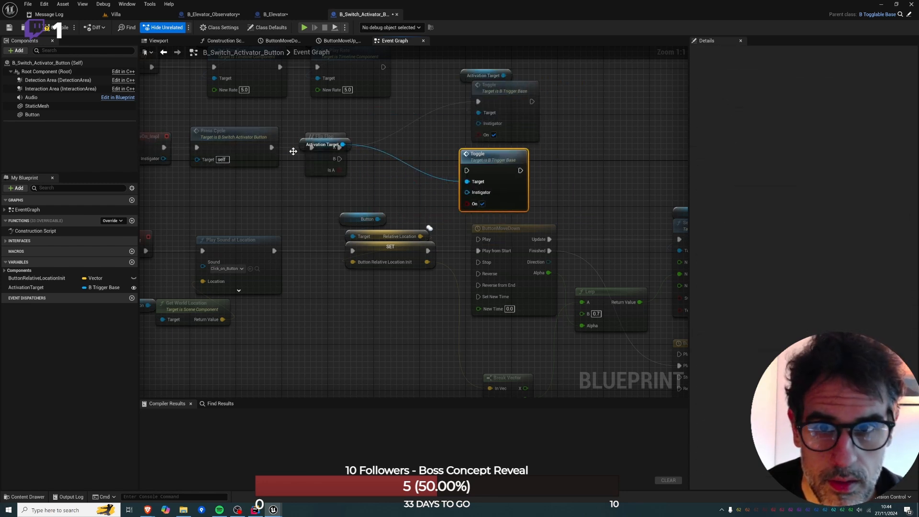
Place the copied Activation Target above its Toggle, connect Flip Flop output B to that Toggle with On unchecked, and compile.
{"action": "left_click", "coordinate": [299, 143]}
{"action": "left_click_drag", "start_coordinate": [302, 143], "coordinate": [487, 163]}
{"action": "left_click_drag", "start_coordinate": [488, 164], "coordinate": [340, 158]}
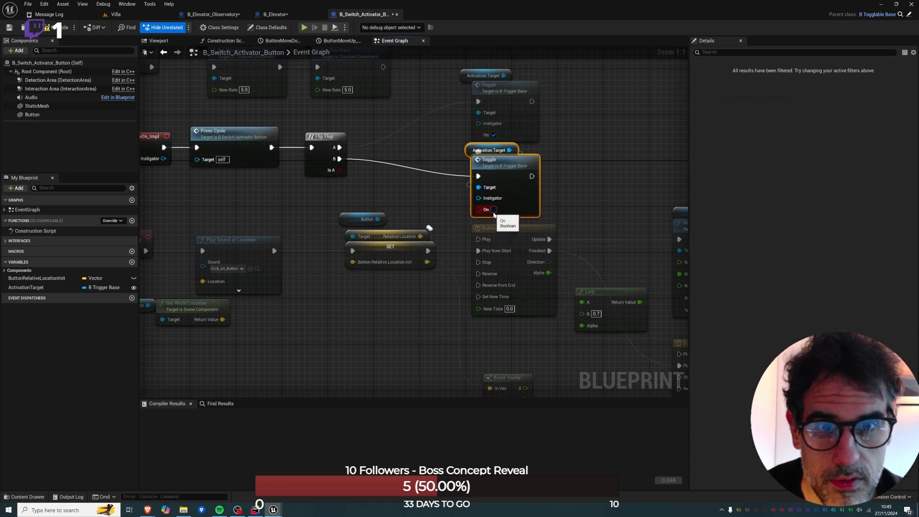
{"action": "left_click", "coordinate": [66, 30]}
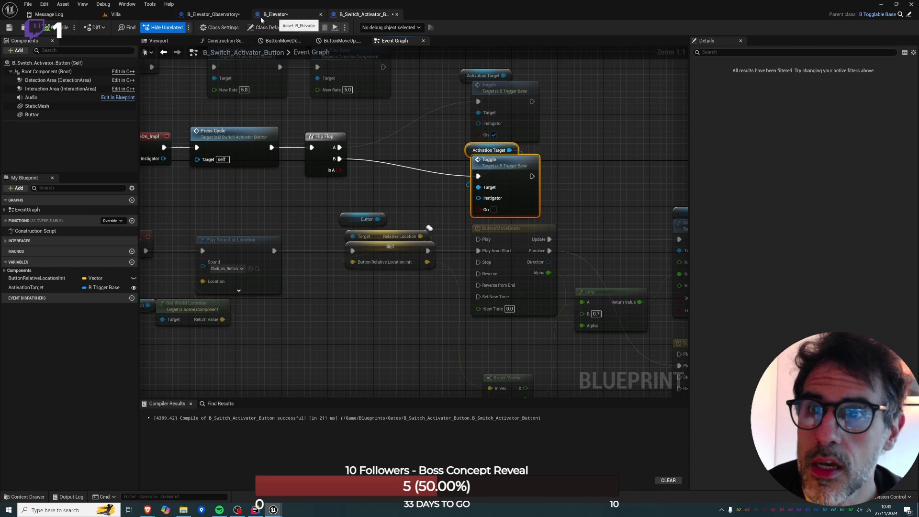
Playtest the Villa level from the floor outside the elevator and stop the session.
{"action": "left_click", "coordinate": [213, 15]}
{"action": "left_click", "coordinate": [281, 14]}
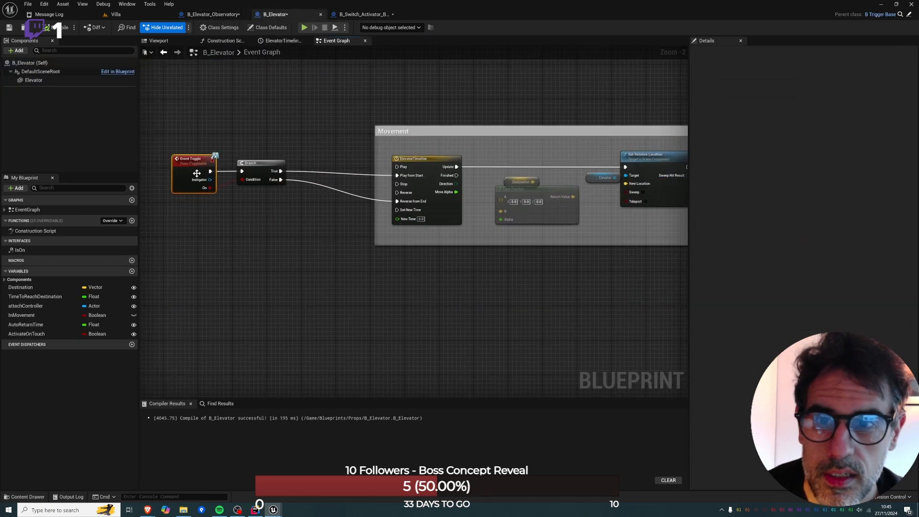
{"action": "left_click", "coordinate": [115, 15]}
{"action": "right_click", "coordinate": [393, 418]}
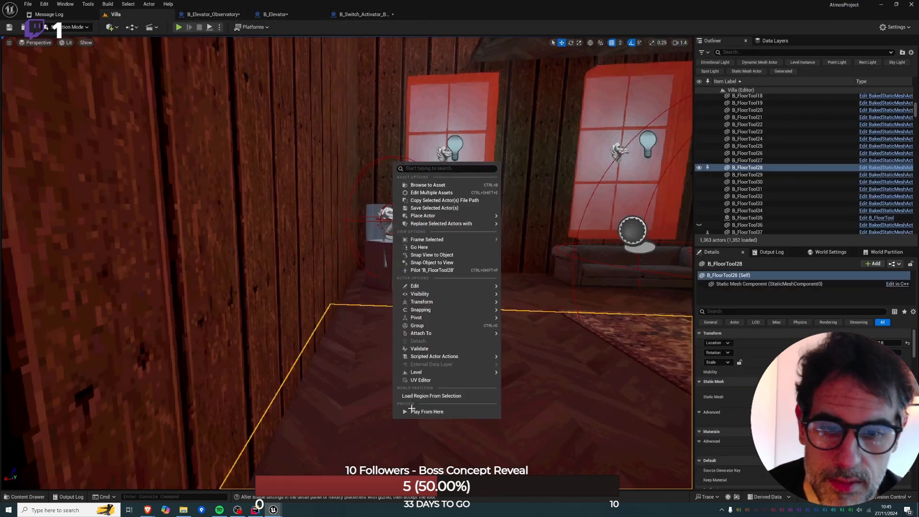
{"action": "left_click", "coordinate": [411, 411]}
{"action": "mouse_move", "coordinate": [390, 407]}
{"action": "right_mouse_down"}
{"action": "mouse_move", "coordinate": [390, 378]}
{"action": "mouse_move", "coordinate": [378, 416]}
{"action": "mouse_move", "coordinate": [390, 407]}
{"action": "right_mouse_up"}
{"action": "right_click", "coordinate": [390, 407]}
{"action": "left_click", "coordinate": [427, 395]}
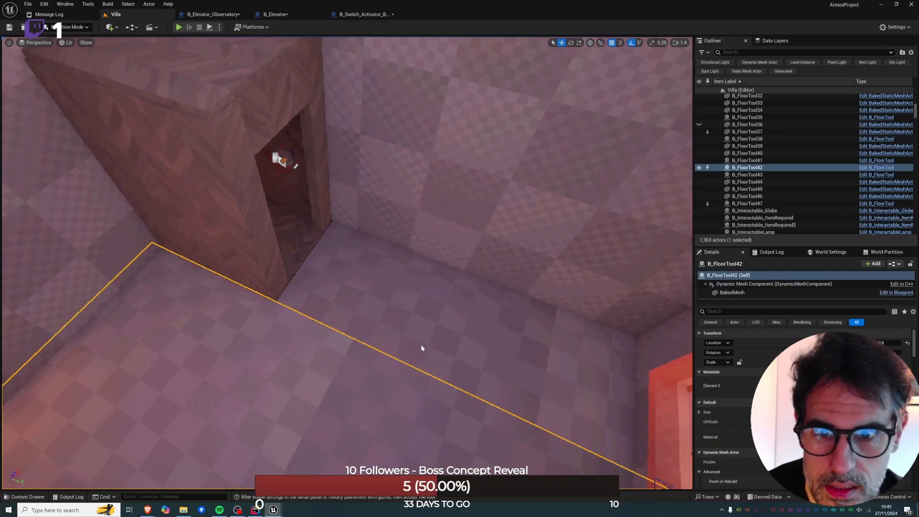
{"action": "key", "text": "Escape"}
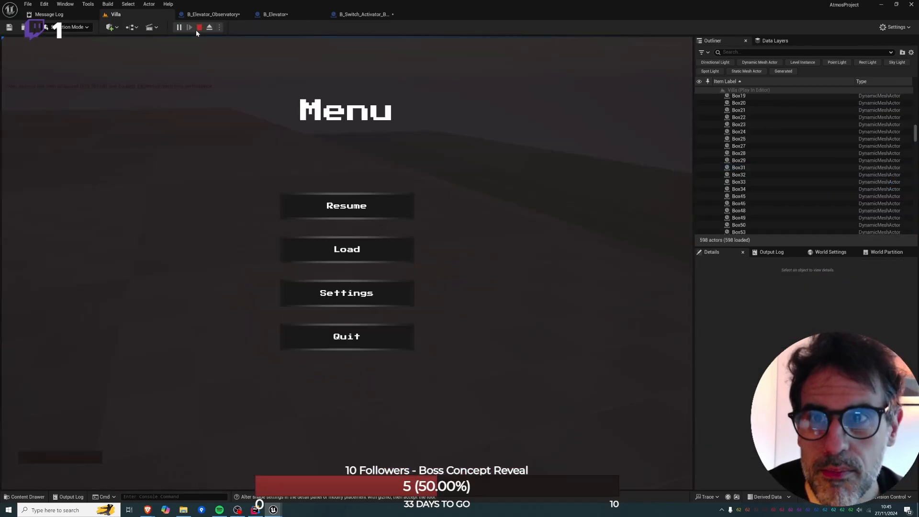
{"action": "left_click", "coordinate": [198, 29]}
Play the Villa level from the floor by the elevator doorway, walk inside to test the elevator button, and stop the session.
{"action": "right_click_drag", "start_coordinate": [414, 409], "coordinate": [431, 474]}
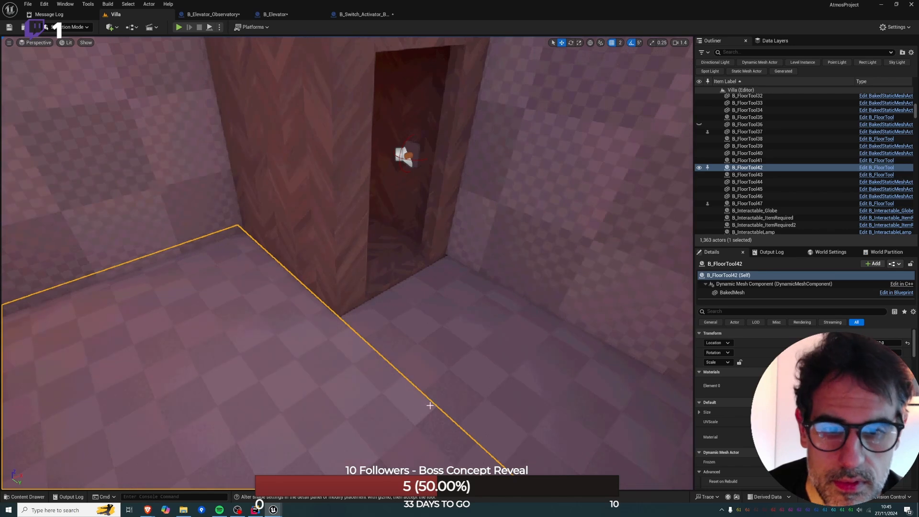
{"action": "right_click", "coordinate": [414, 409]}
{"action": "left_click", "coordinate": [440, 406]}
{"action": "key", "text": "w"}
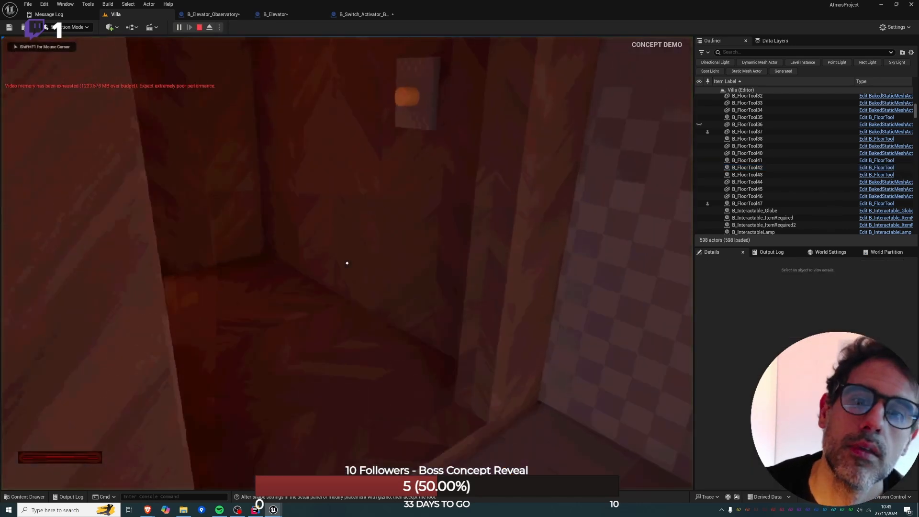
{"action": "key", "text": "e"}
{"action": "key", "text": "s"}
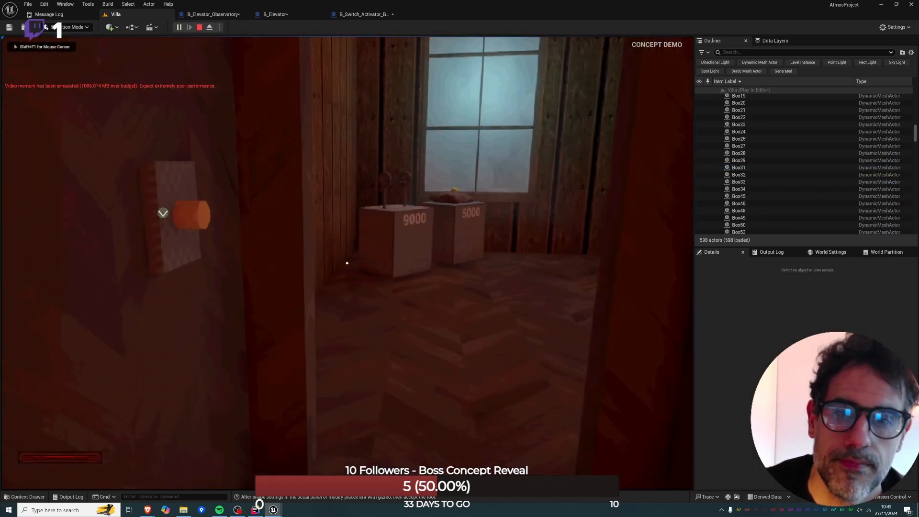
{"action": "key", "text": "w"}
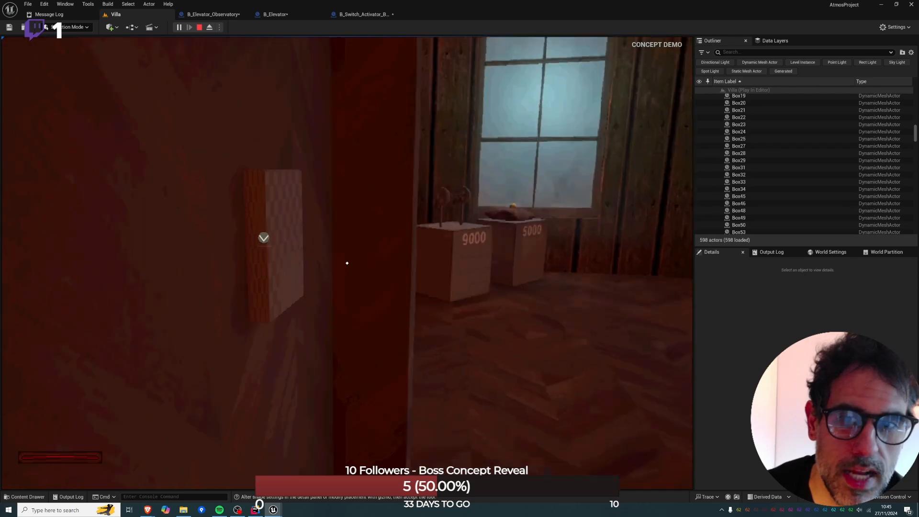
{"action": "key", "text": "Escape"}
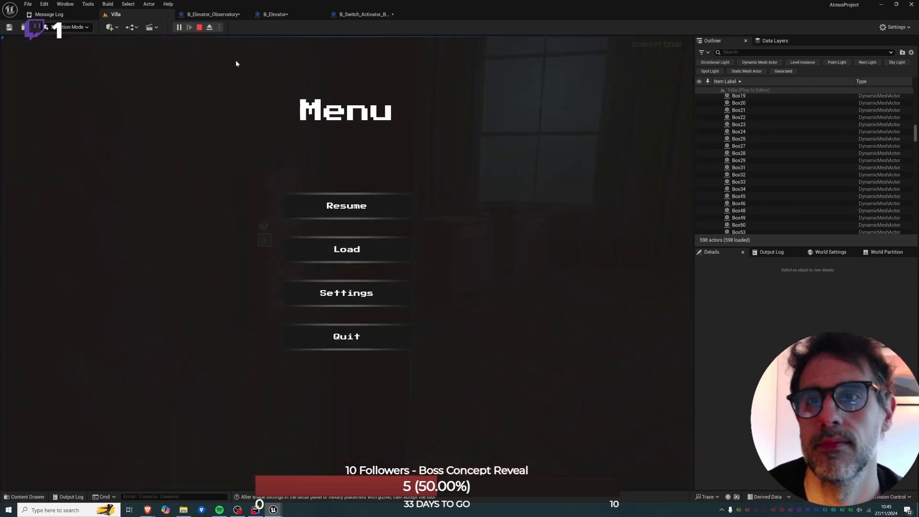
{"action": "left_click", "coordinate": [199, 27]}
{"action": "left_click", "coordinate": [277, 15]}
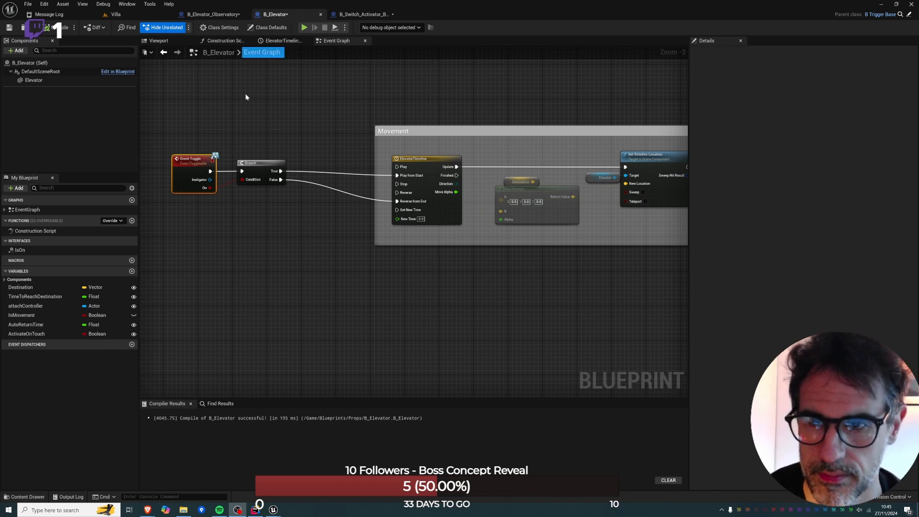
{"action": "left_click", "coordinate": [115, 14]}
{"action": "left_click", "coordinate": [301, 14]}
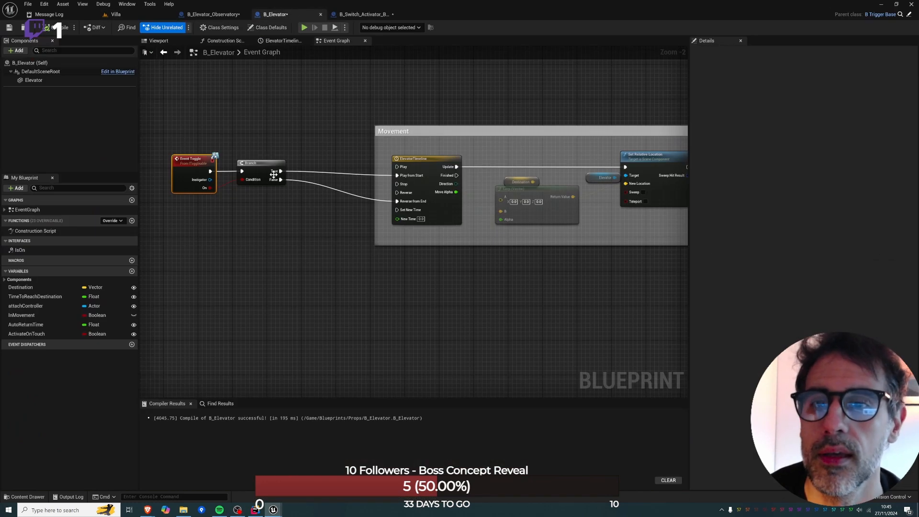
{"action": "right_click_drag", "start_coordinate": [300, 163], "coordinate": [337, 140]}
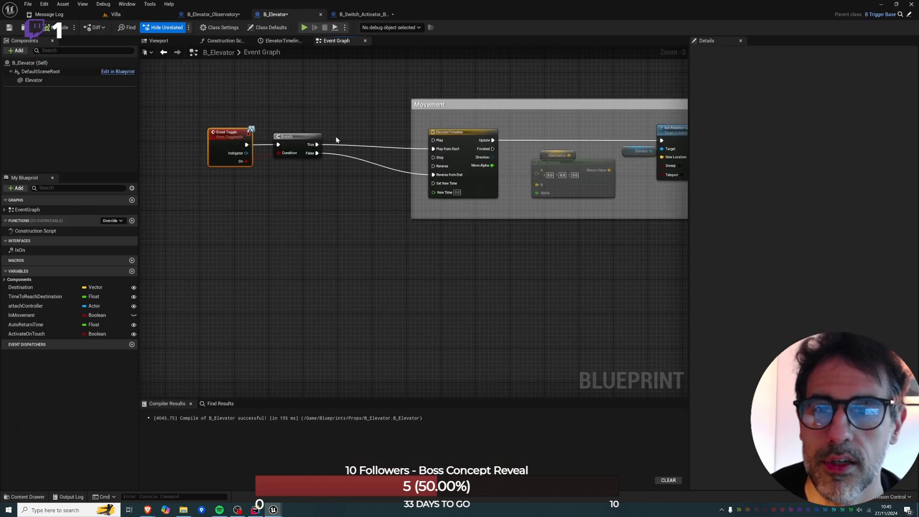
{"action": "left_click_drag", "start_coordinate": [315, 144], "coordinate": [345, 143]}
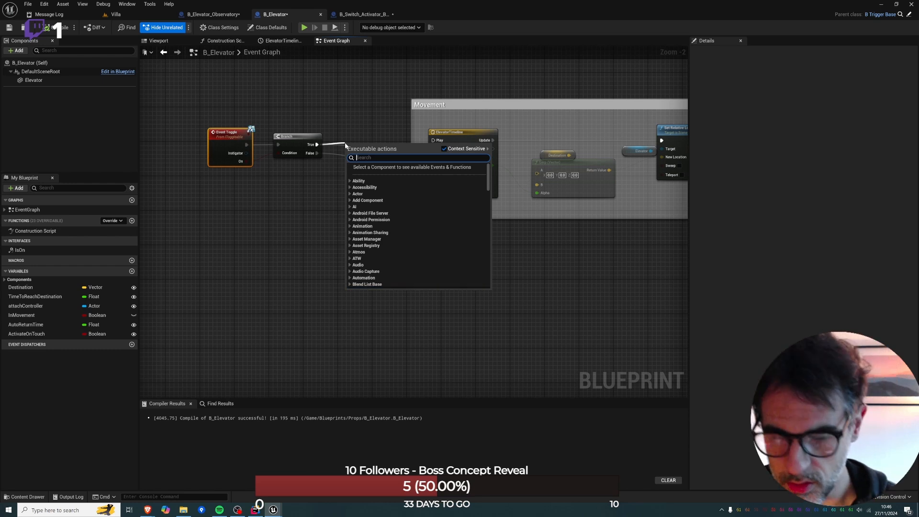
{"action": "type", "text": "set"}
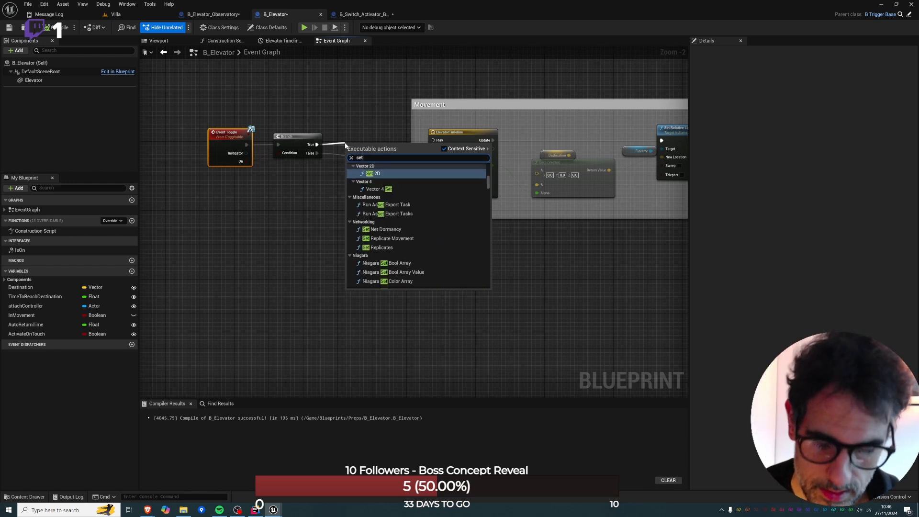
{"action": "key", "text": "Escape"}
Move the lower node group in the B_Switch_Activator_Button event graph further down, including the Button node above the set location node.
{"action": "left_click", "coordinate": [363, 14]}
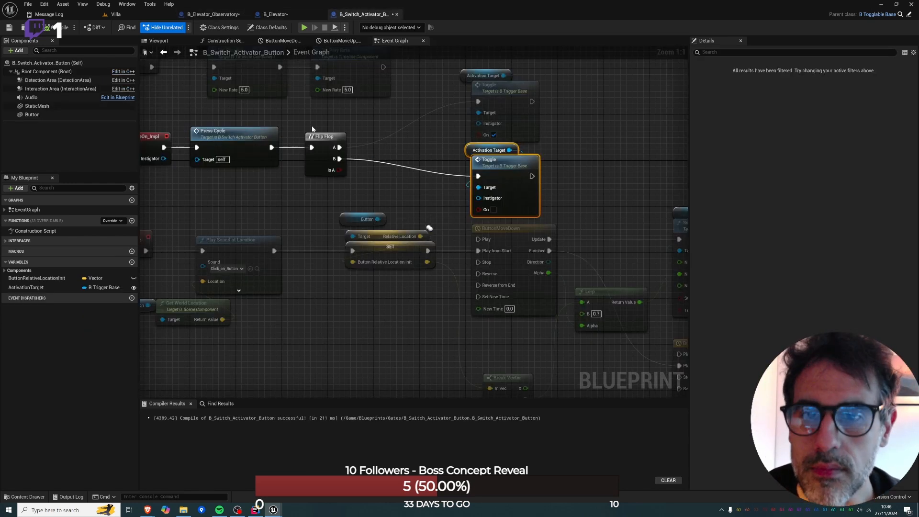
{"action": "right_click_drag", "start_coordinate": [459, 145], "coordinate": [518, 114]}
{"action": "scroll", "coordinate": [518, 114], "scroll_direction": "down", "scroll_amount": 5}
{"action": "left_click_drag", "start_coordinate": [261, 145], "coordinate": [630, 248]}
{"action": "left_click_drag", "start_coordinate": [511, 148], "coordinate": [510, 176]}
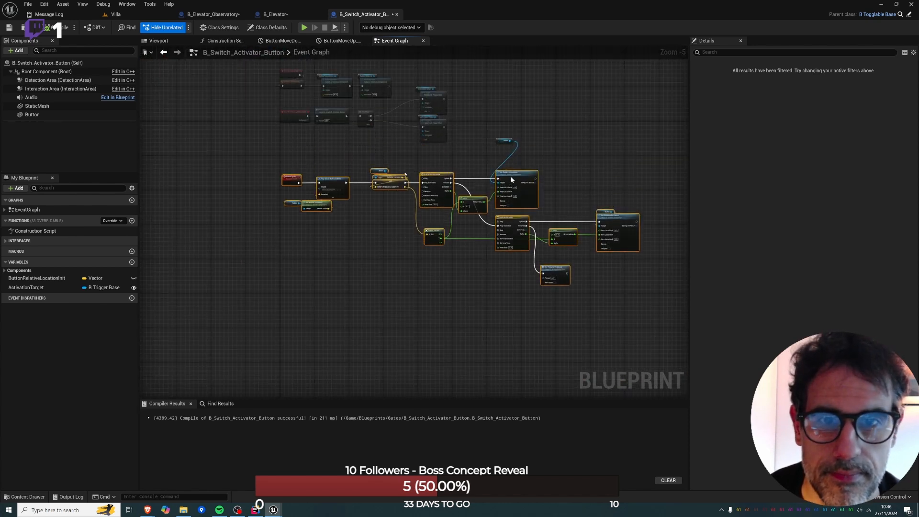
{"action": "left_click_drag", "start_coordinate": [500, 141], "coordinate": [502, 169]}
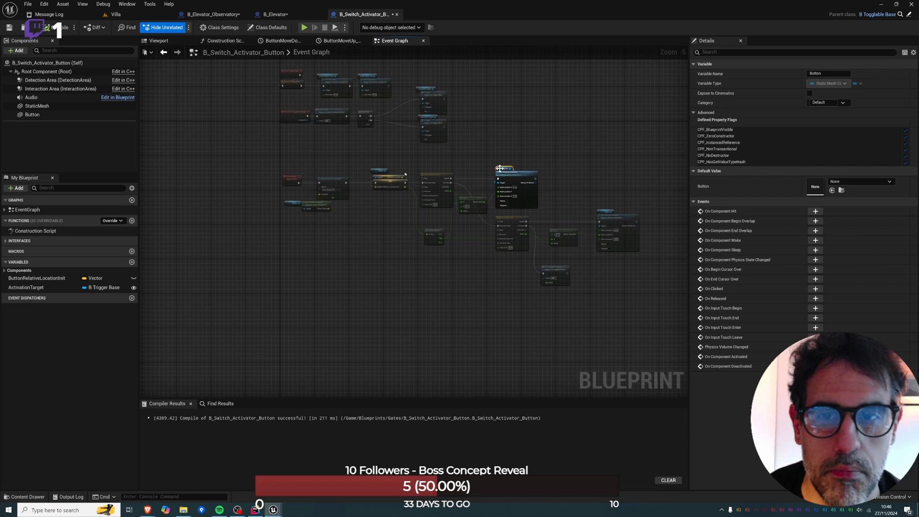
Move the Branch node in the B_Elevator event graph away from Event Toggle, closer to the Movement comment box.
{"action": "left_click", "coordinate": [296, 13]}
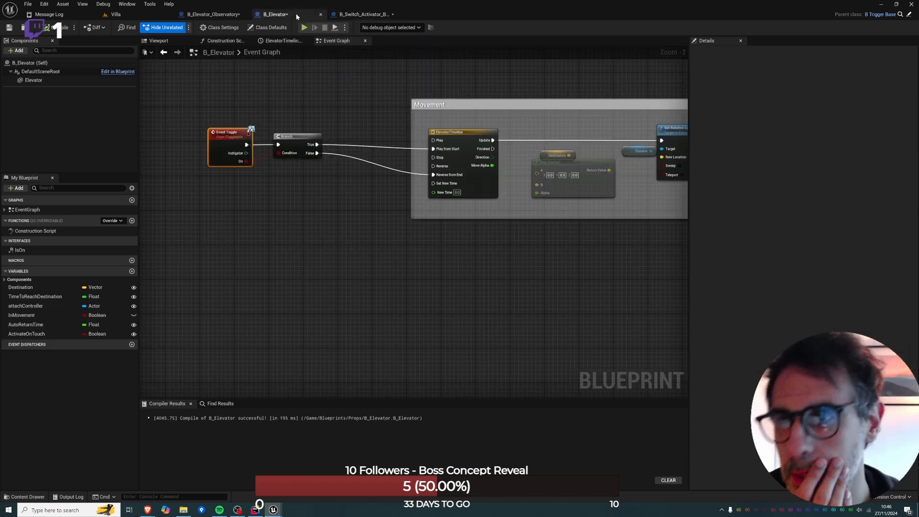
{"action": "mouse_move", "coordinate": [409, 107]}
{"action": "right_mouse_down"}
{"action": "mouse_move", "coordinate": [315, 134]}
{"action": "mouse_move", "coordinate": [409, 123]}
{"action": "right_mouse_up"}
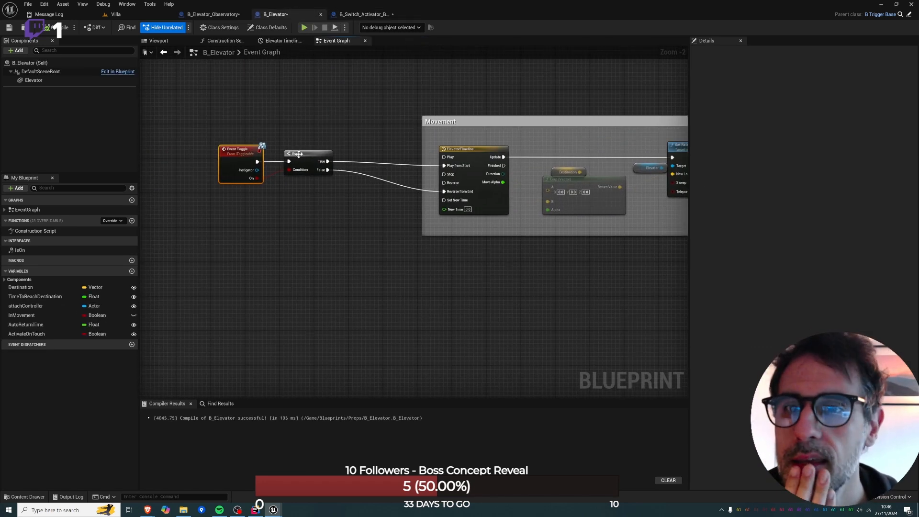
{"action": "left_click_drag", "start_coordinate": [299, 154], "coordinate": [332, 157]}
{"action": "left_click", "coordinate": [226, 18]}
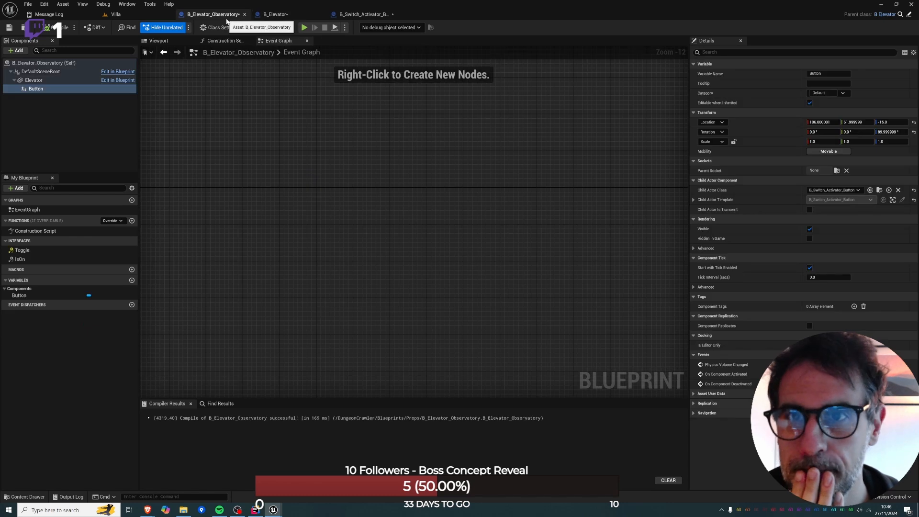
{"action": "left_click", "coordinate": [285, 16]}
{"action": "left_click", "coordinate": [215, 14]}
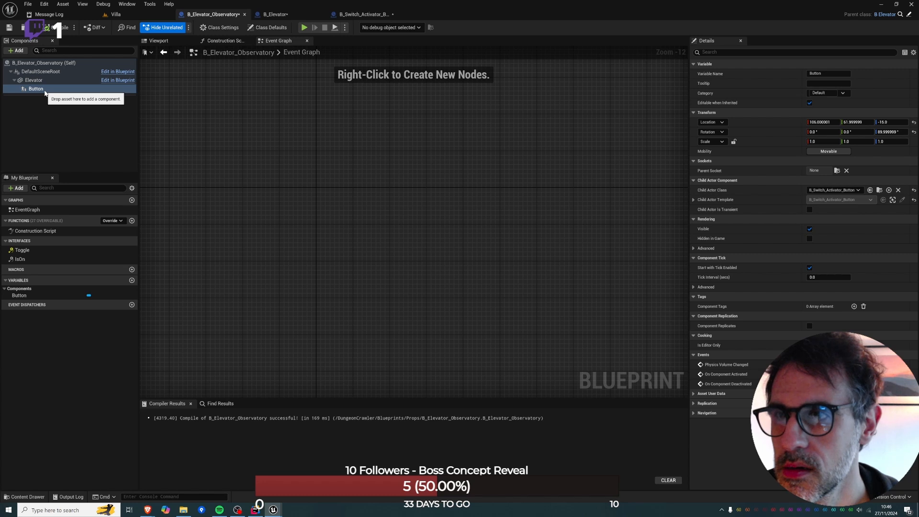
{"action": "left_click", "coordinate": [276, 15]}
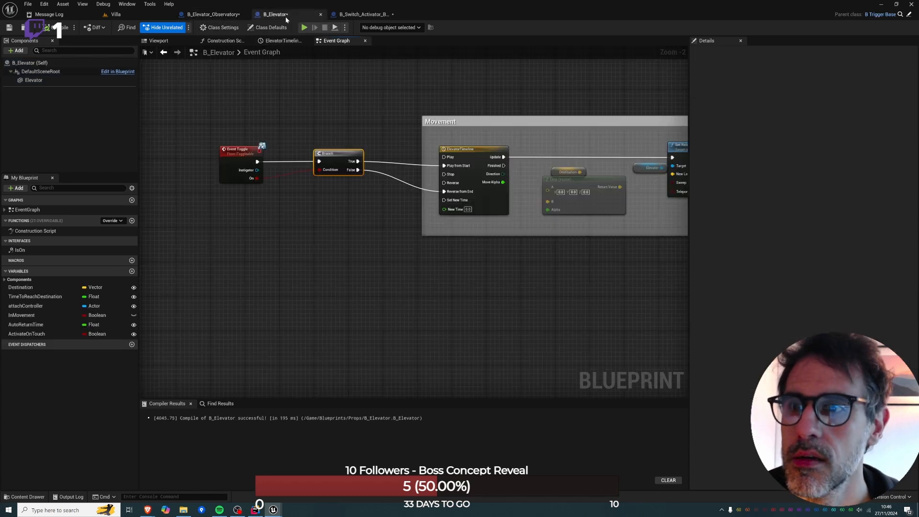
{"action": "left_click", "coordinate": [22, 50]}
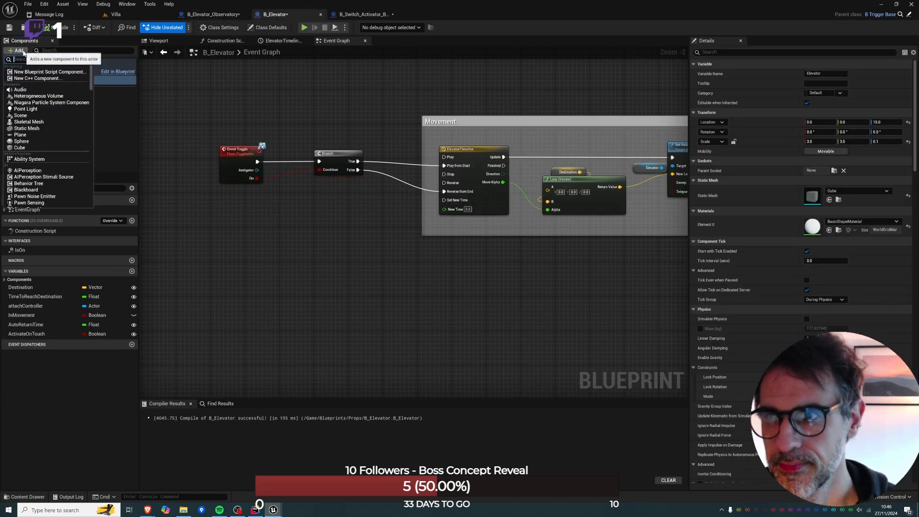
{"action": "key", "text": "Escape"}
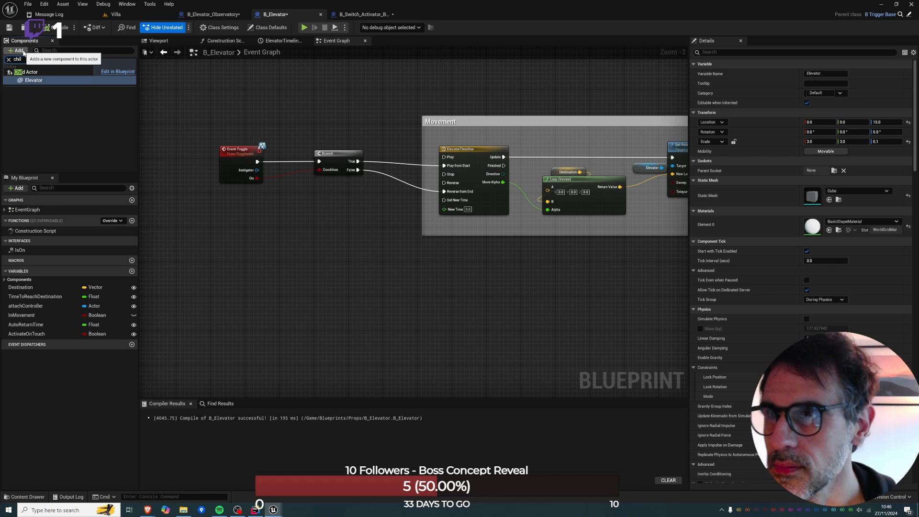
Copy the Button child actor component from B_Elevator_Observatory and paste it under the Elevator component in B_Elevator.
{"action": "left_click", "coordinate": [213, 14]}
{"action": "left_click", "coordinate": [34, 89]}
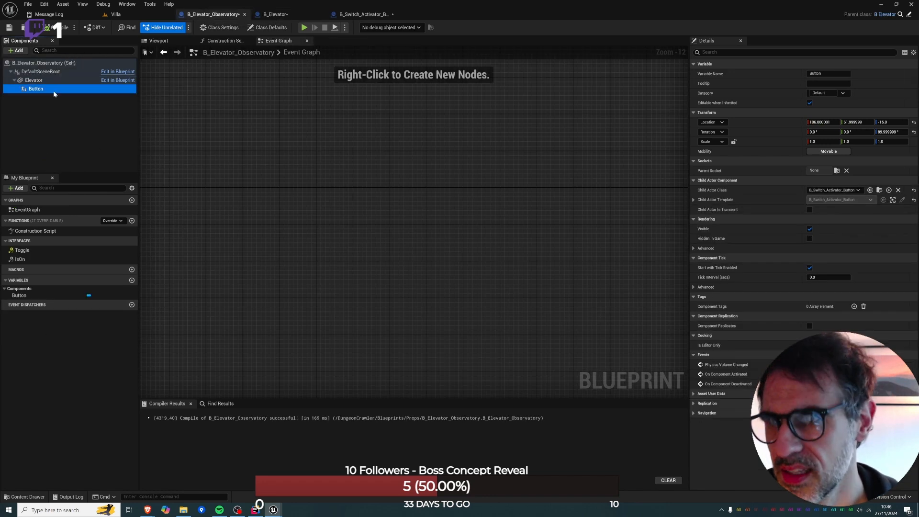
{"action": "left_click", "coordinate": [275, 14]}
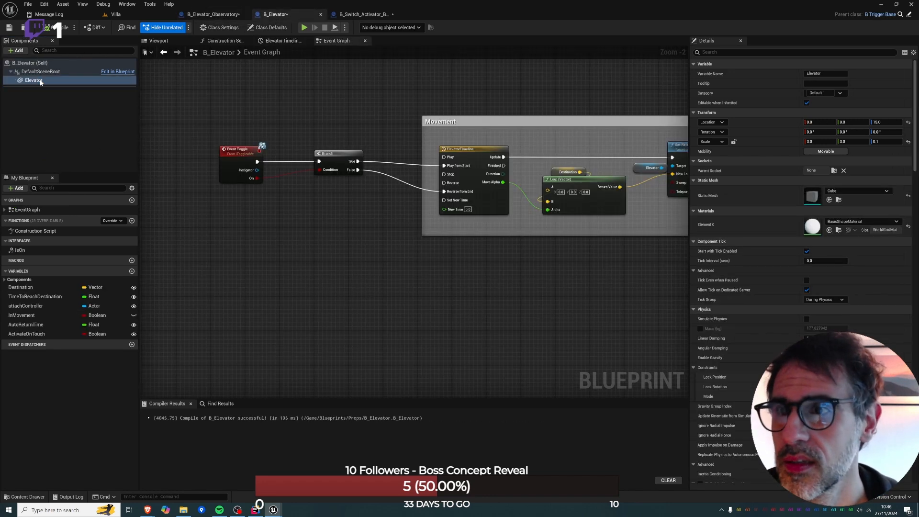
{"action": "key", "text": "ctrl+v"}
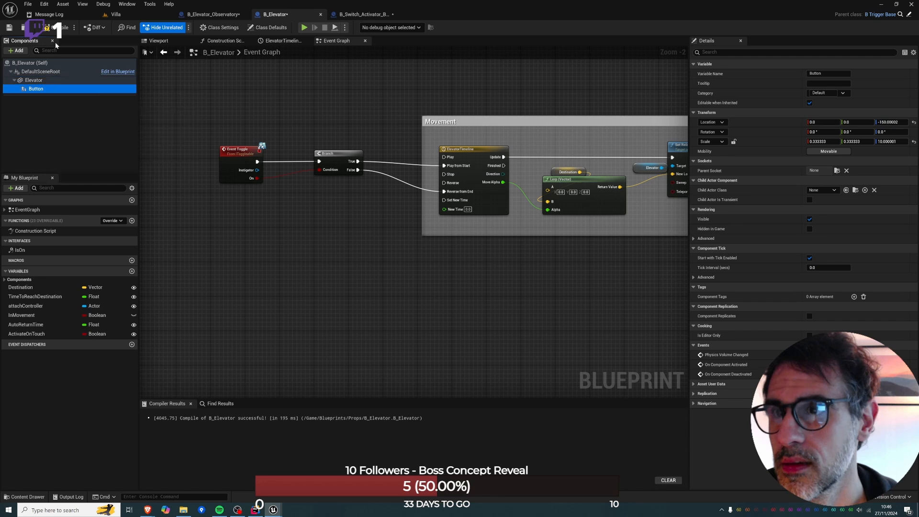
Remove every node except the Construction Script entry from the B_Elevator_Observatory construction script.
{"action": "left_click", "coordinate": [211, 14]}
{"action": "left_click", "coordinate": [224, 40]}
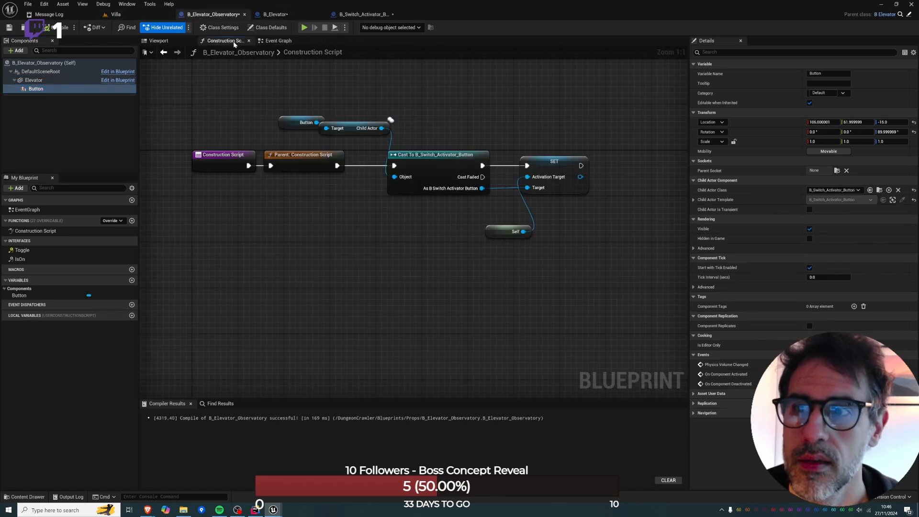
{"action": "left_click_drag", "start_coordinate": [273, 107], "coordinate": [592, 249]}
{"action": "key", "text": "Delete"}
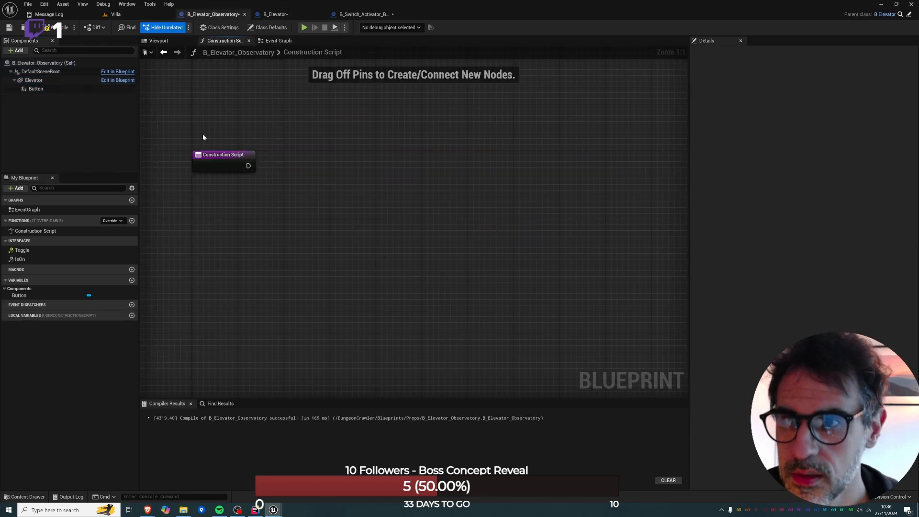
Paste the copied button nodes into the B_Elevator construction script and connect them to the Construction Script entry node.
{"action": "left_click", "coordinate": [275, 14]}
{"action": "left_click", "coordinate": [224, 41]}
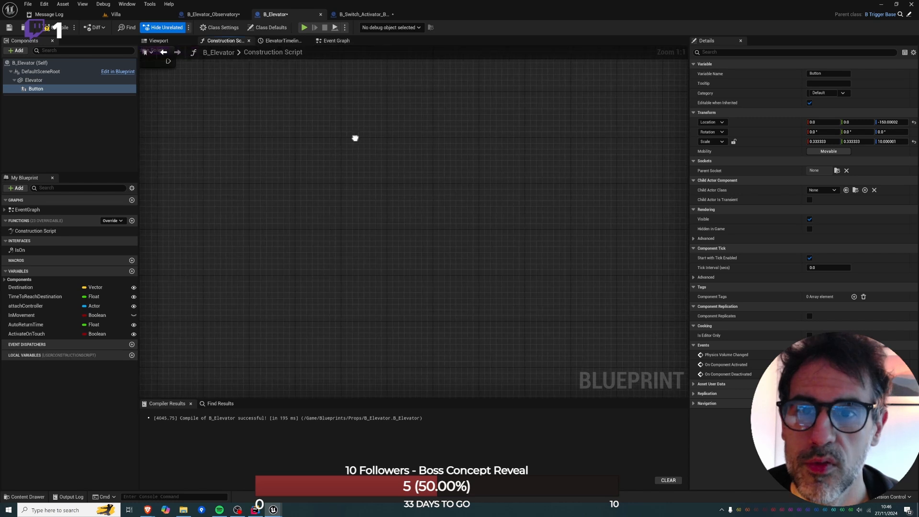
{"action": "key", "text": "ctrl+v"}
{"action": "left_click_drag", "start_coordinate": [260, 109], "coordinate": [375, 150]}
{"action": "left_click_drag", "start_coordinate": [247, 154], "coordinate": [222, 154]}
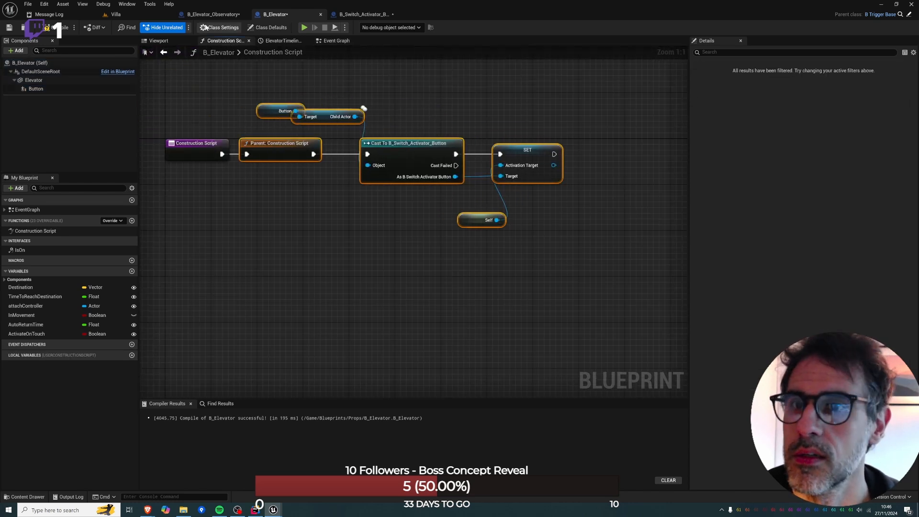
Examine the Button component that B_Elevator_Observatory inherits from B_Elevator.
{"action": "left_click", "coordinate": [213, 14]}
{"action": "left_click", "coordinate": [31, 89]}
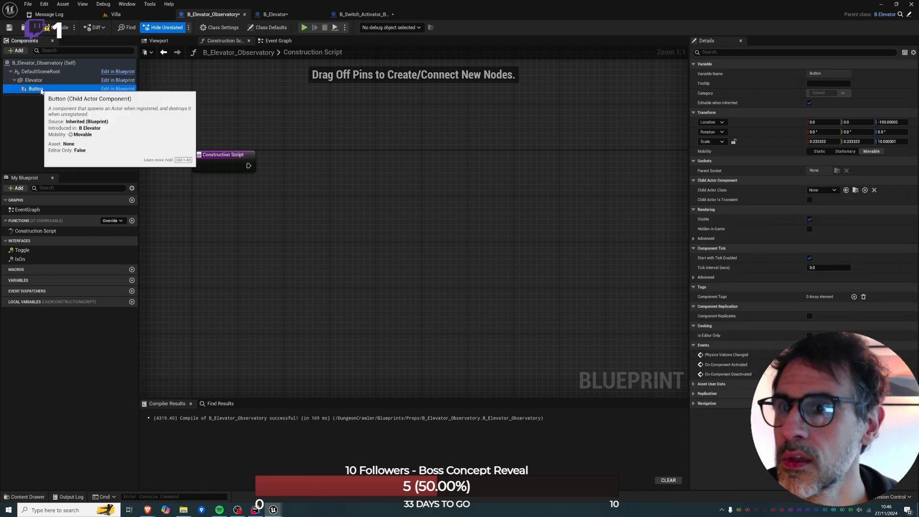
{"action": "left_click", "coordinate": [270, 14]}
{"action": "left_click", "coordinate": [206, 15]}
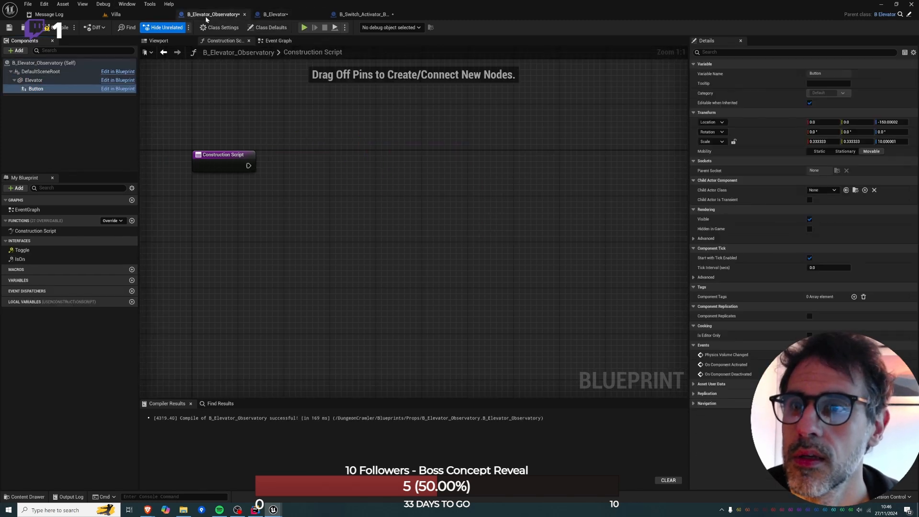
{"action": "left_click", "coordinate": [34, 89]}
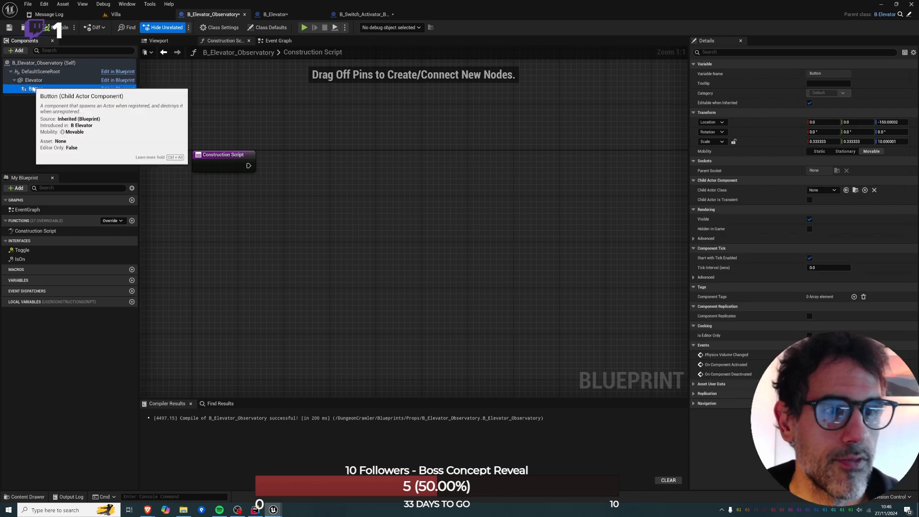
{"action": "right_click", "coordinate": [41, 89]}
{"action": "left_click", "coordinate": [33, 80]}
{"action": "left_click", "coordinate": [277, 16]}
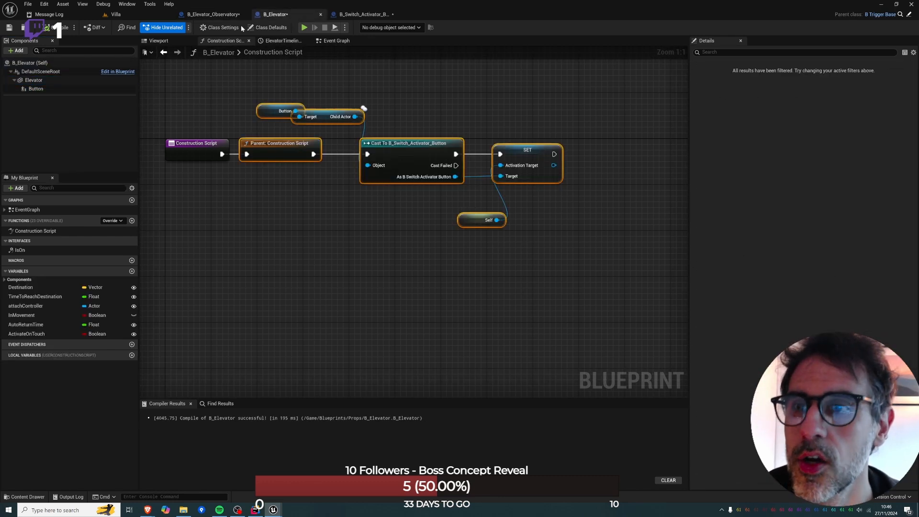
Save the B_Elevator blueprint and return to B_Elevator_Observatory.
{"action": "left_click", "coordinate": [7, 28]}
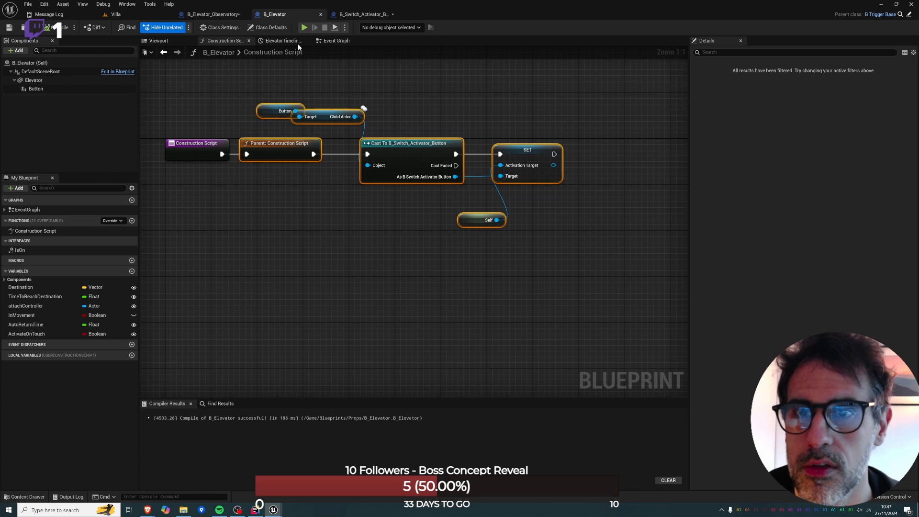
{"action": "left_click", "coordinate": [325, 43]}
{"action": "left_click", "coordinate": [211, 15]}
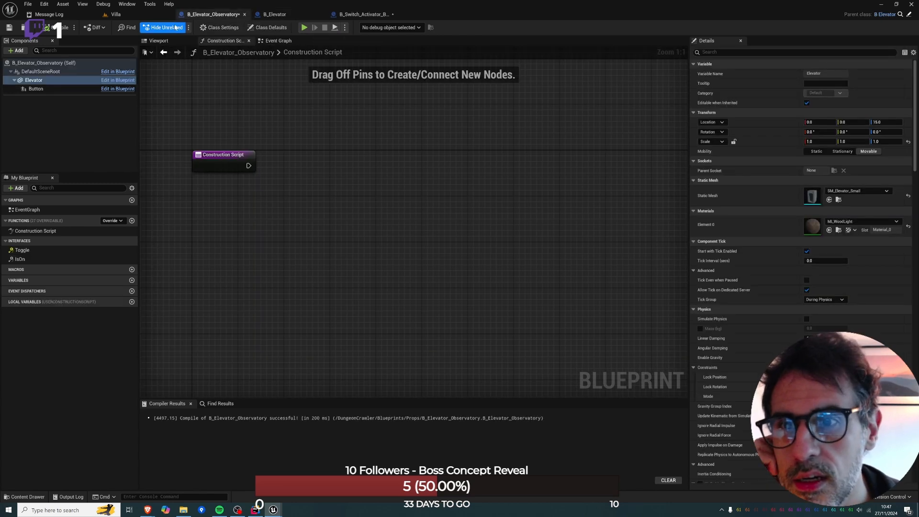
Play the Villa level from the floor in front of the elevator and activate the button inside it.
{"action": "left_click", "coordinate": [134, 15]}
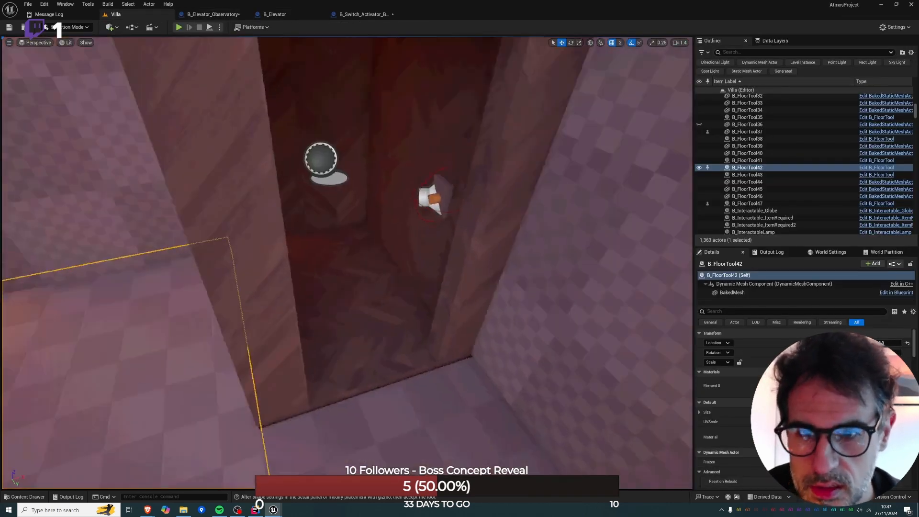
{"action": "right_click_drag", "start_coordinate": [454, 335], "coordinate": [454, 438]}
{"action": "right_click", "coordinate": [430, 411]}
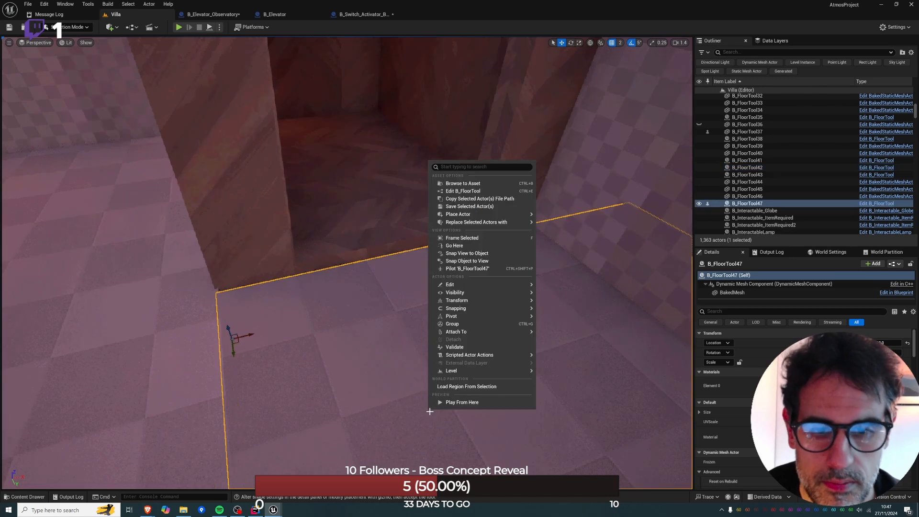
{"action": "left_click", "coordinate": [454, 402]}
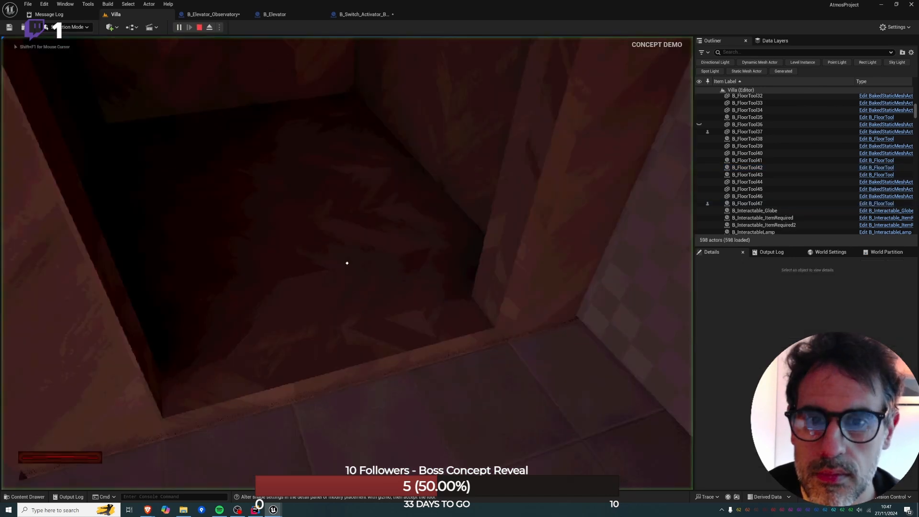
{"action": "key", "text": "w"}
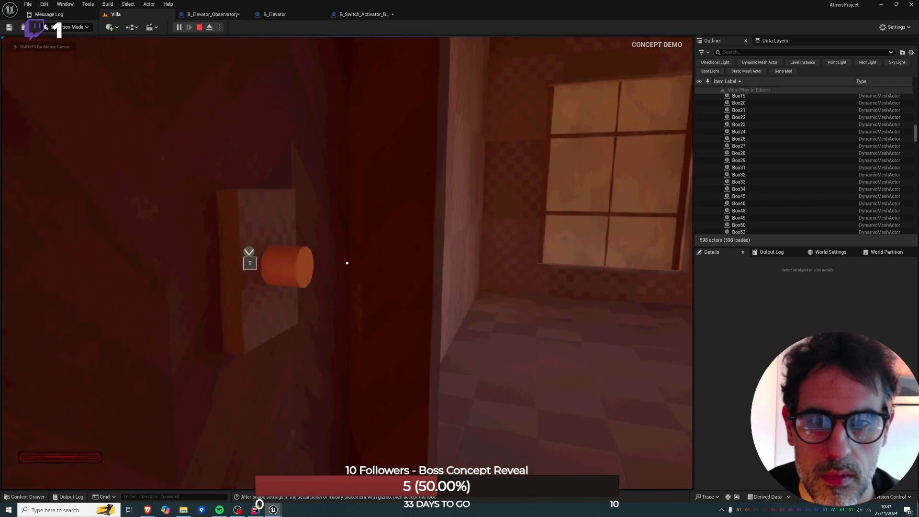
{"action": "key", "text": "e"}
{"action": "key", "text": "e"}
{"action": "key", "text": "Escape"}
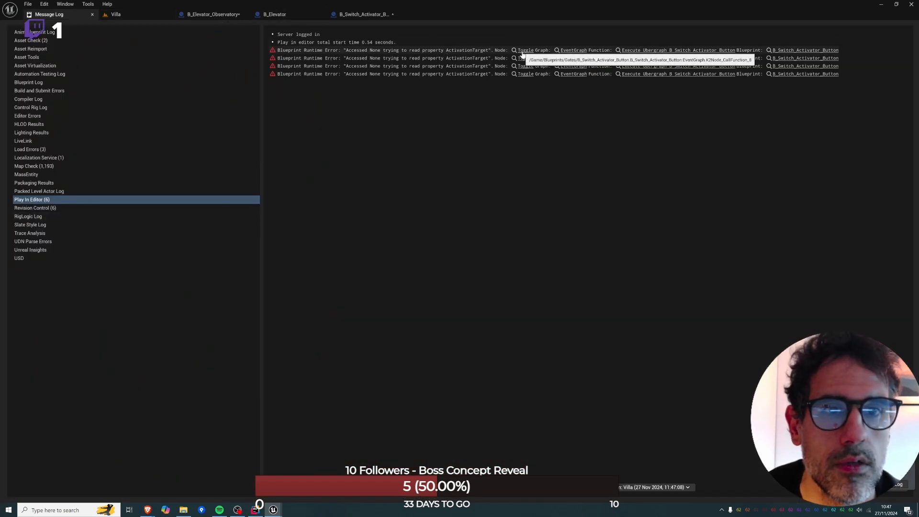
Add a call to the parent function after the Construction Script entry in B_Elevator_Observatory.
{"action": "left_click", "coordinate": [292, 13]}
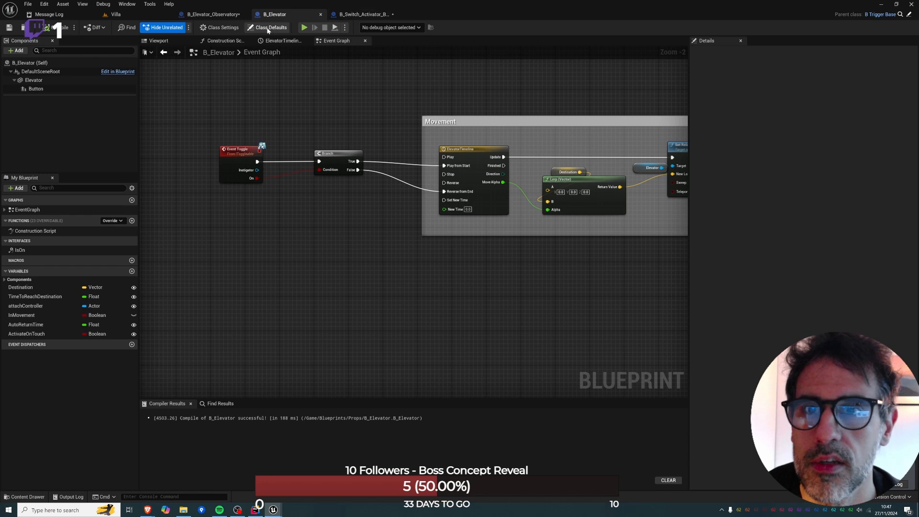
{"action": "left_click", "coordinate": [220, 41]}
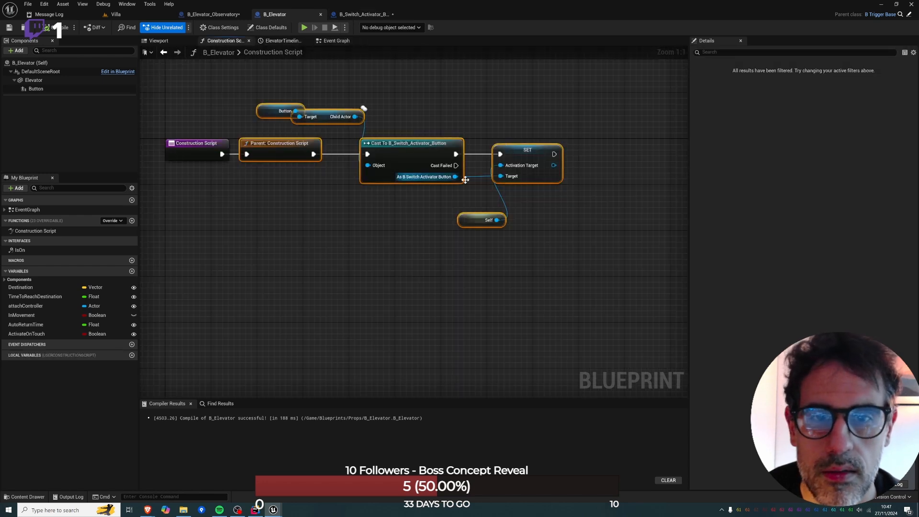
{"action": "left_click", "coordinate": [211, 14]}
{"action": "right_click", "coordinate": [237, 165]}
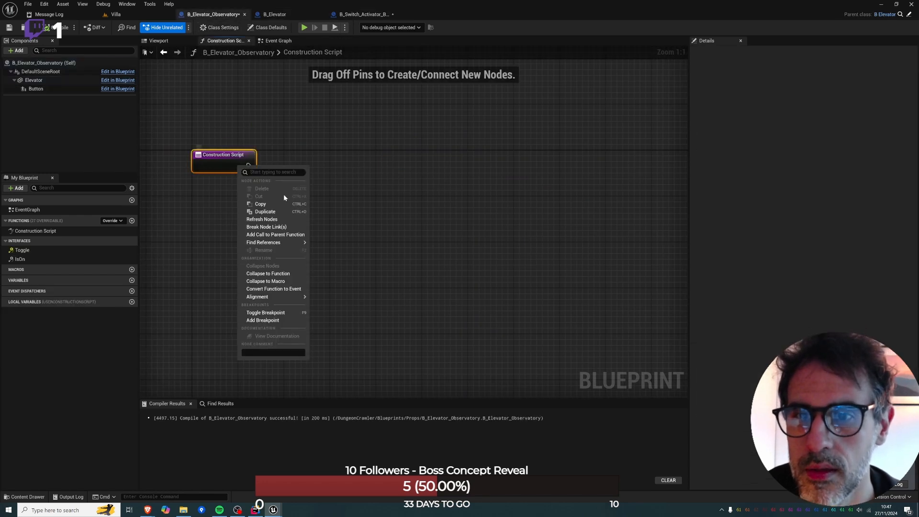
{"action": "left_click", "coordinate": [279, 234]}
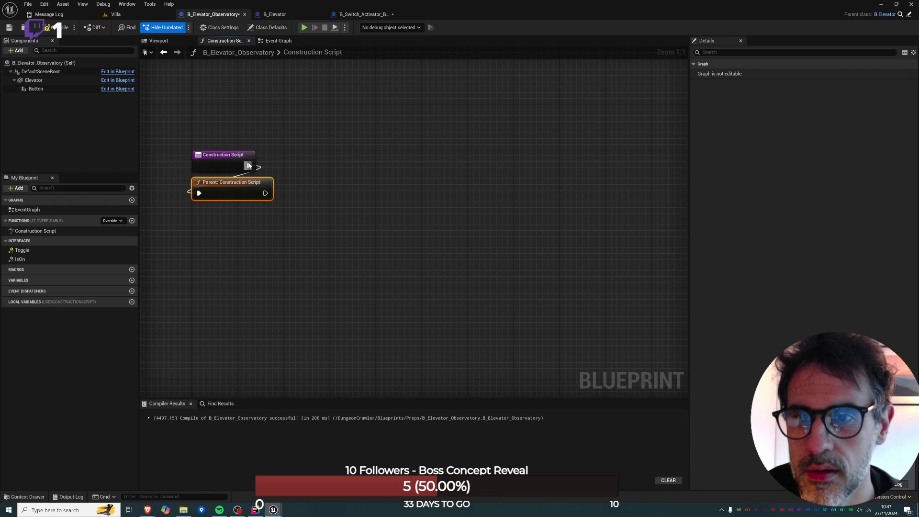
Play the Villa level again from the floor beside the elevator and test the button with the parent call in place.
{"action": "left_click", "coordinate": [116, 15]}
{"action": "right_click", "coordinate": [409, 326]}
{"action": "left_click", "coordinate": [452, 374]}
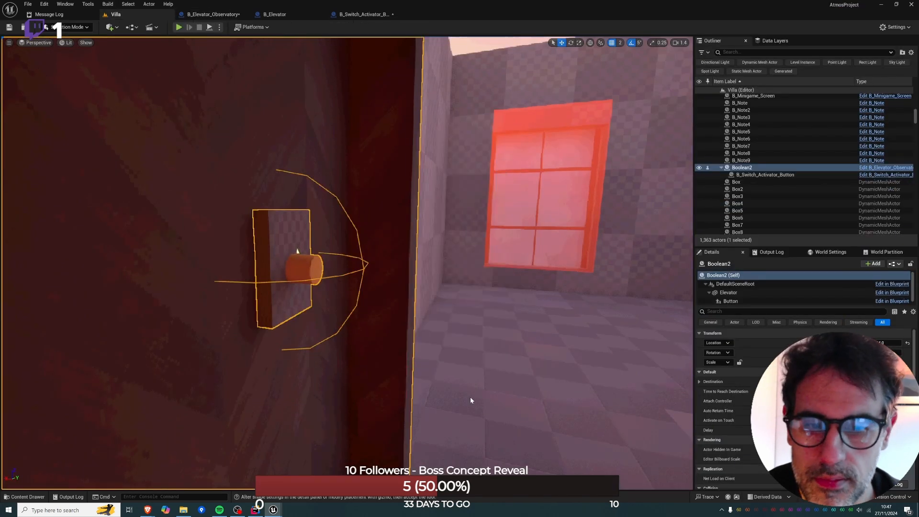
{"action": "right_click", "coordinate": [473, 397]}
{"action": "left_click", "coordinate": [508, 390]}
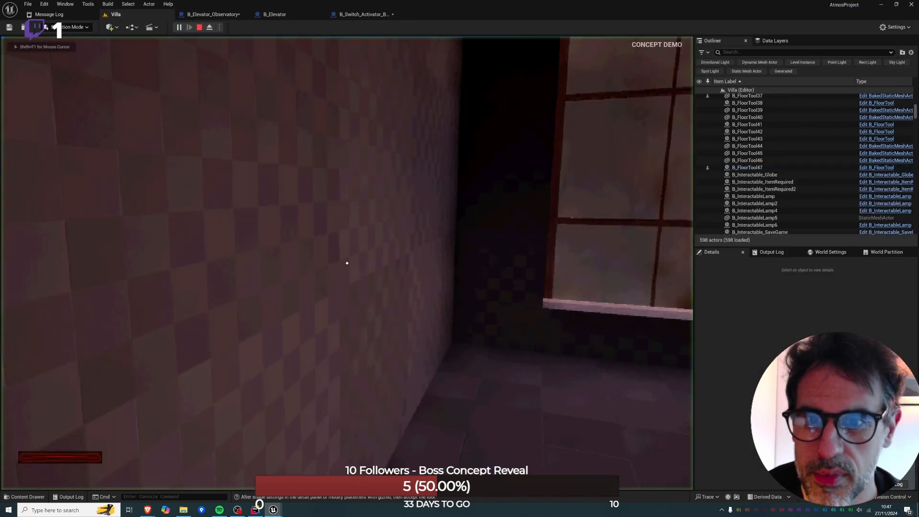
{"action": "key", "text": "w"}
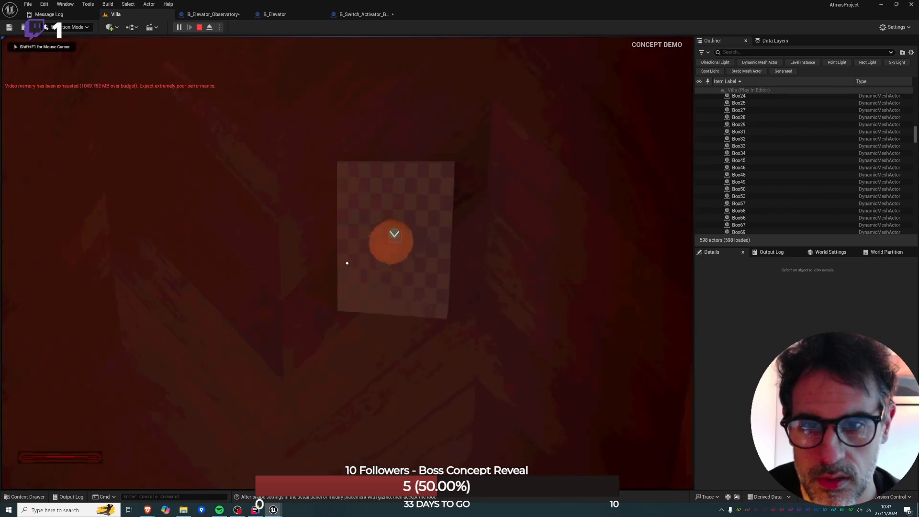
{"action": "key", "text": "e"}
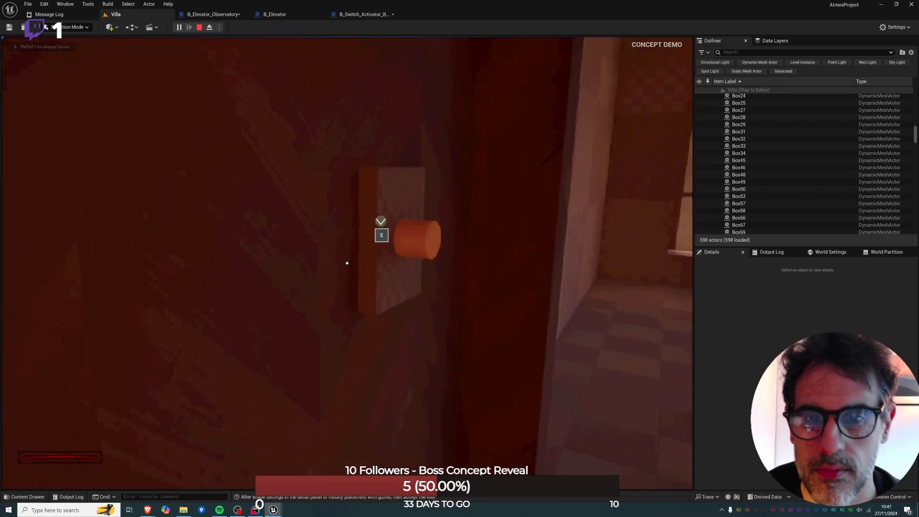
{"action": "key", "text": "Escape"}
Toggle breakpoints on the Parent: Construction Script, Cast To B_Switch_Activator_Button and SET nodes in B_Elevator's construction script.
{"action": "left_click", "coordinate": [207, 17]}
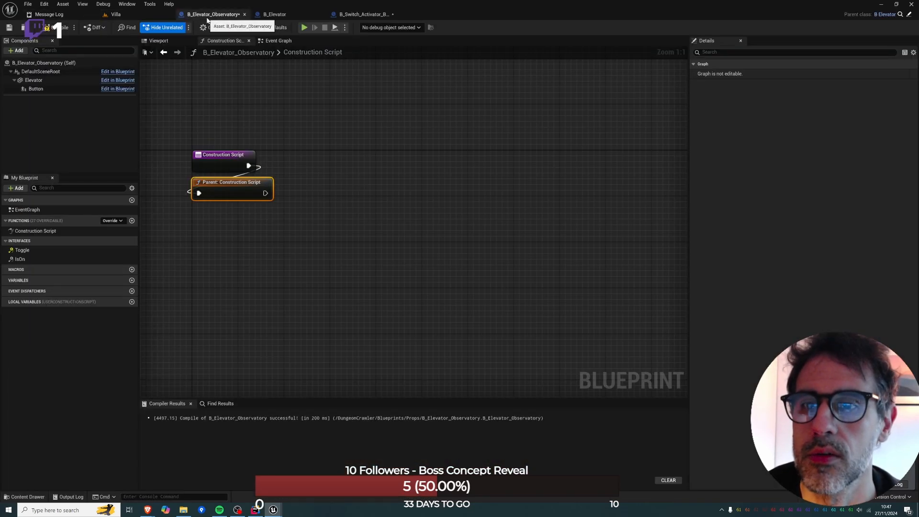
{"action": "left_click", "coordinate": [36, 89]}
{"action": "left_click", "coordinate": [285, 15]}
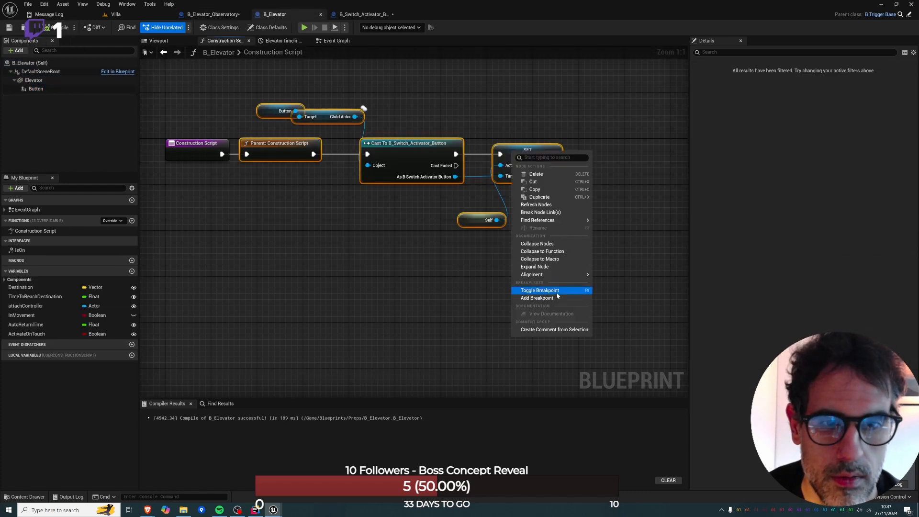
{"action": "left_click", "coordinate": [539, 290]}
{"action": "left_click", "coordinate": [35, 89]}
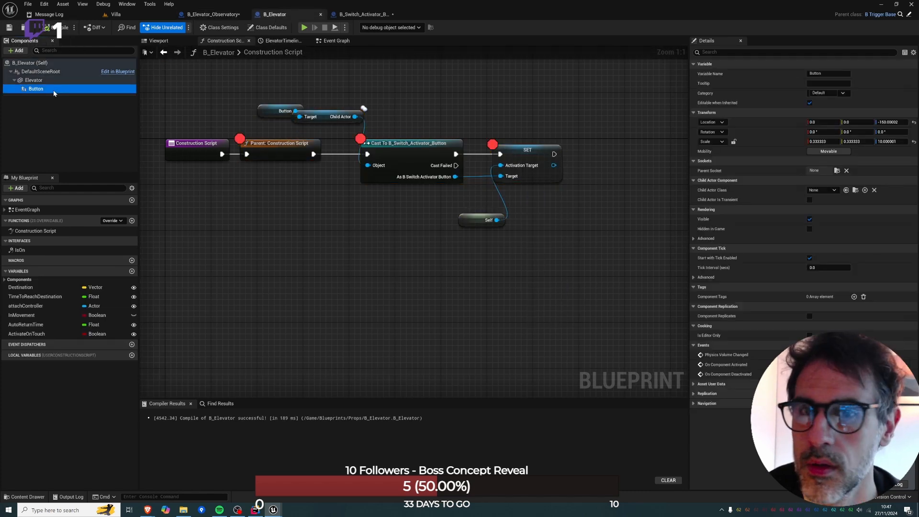
Toggle the breakpoints off on the SET, Cast To B_Switch_Activator_Button and Parent: Construction Script nodes.
{"action": "right_click", "coordinate": [515, 147]}
{"action": "left_click", "coordinate": [559, 294]}
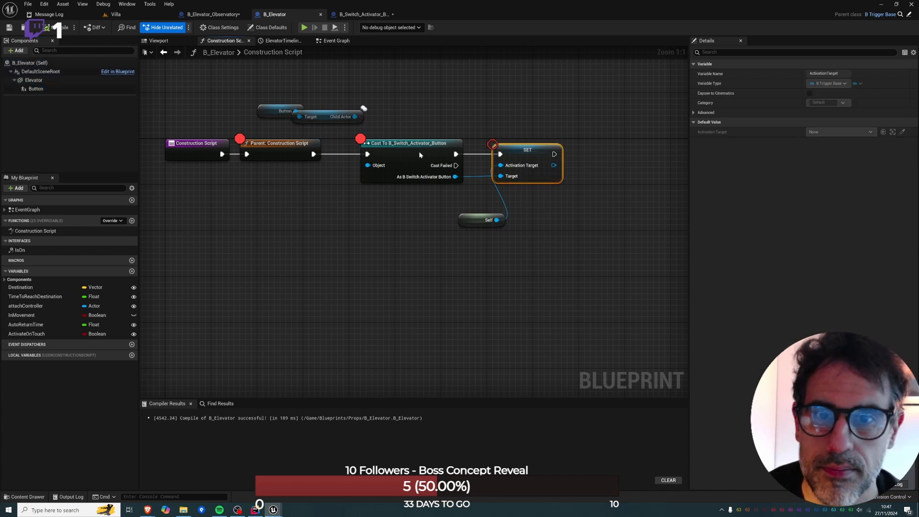
{"action": "right_click", "coordinate": [419, 154]}
{"action": "left_click", "coordinate": [447, 293]}
{"action": "right_click", "coordinate": [287, 151]}
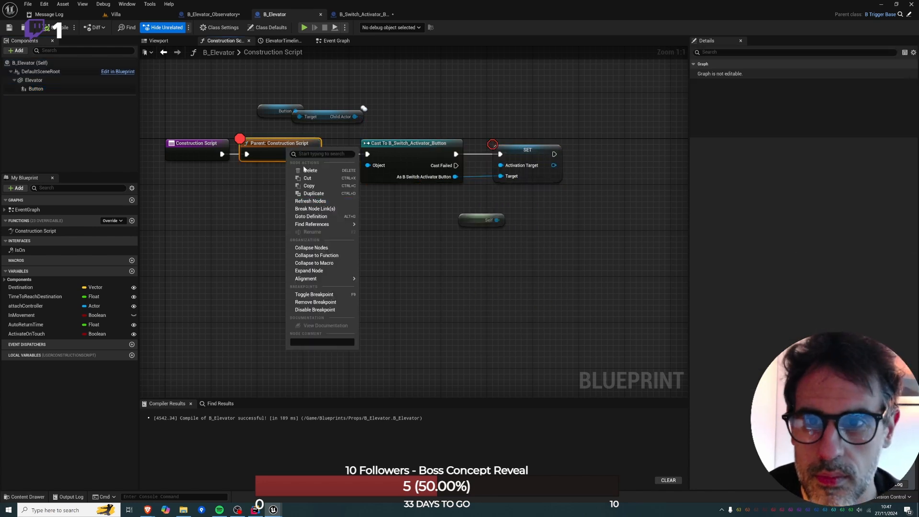
{"action": "left_click", "coordinate": [330, 294]}
Set the Button component's Child Actor Class to B_Switch_Activator_Button in B_Elevator, and compile and save the blueprint.
{"action": "left_click", "coordinate": [36, 88]}
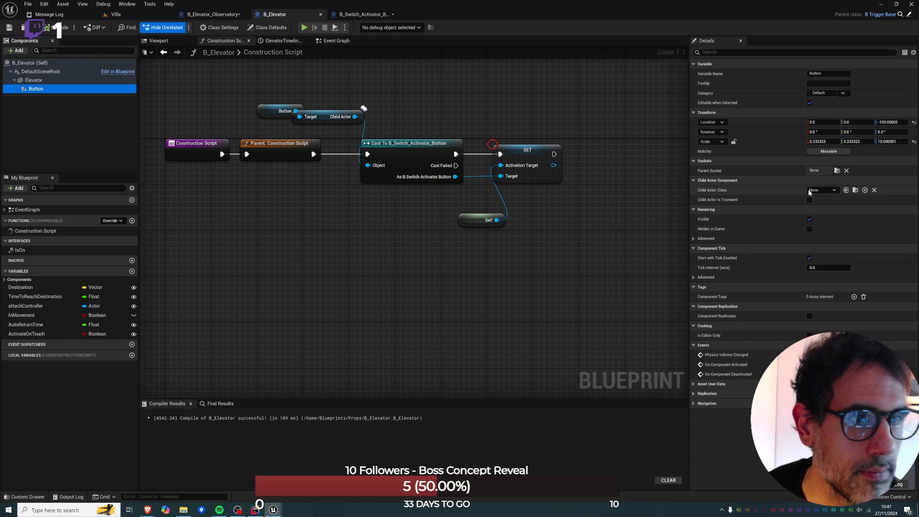
{"action": "left_click", "coordinate": [821, 190]}
{"action": "type", "text": "butt"}
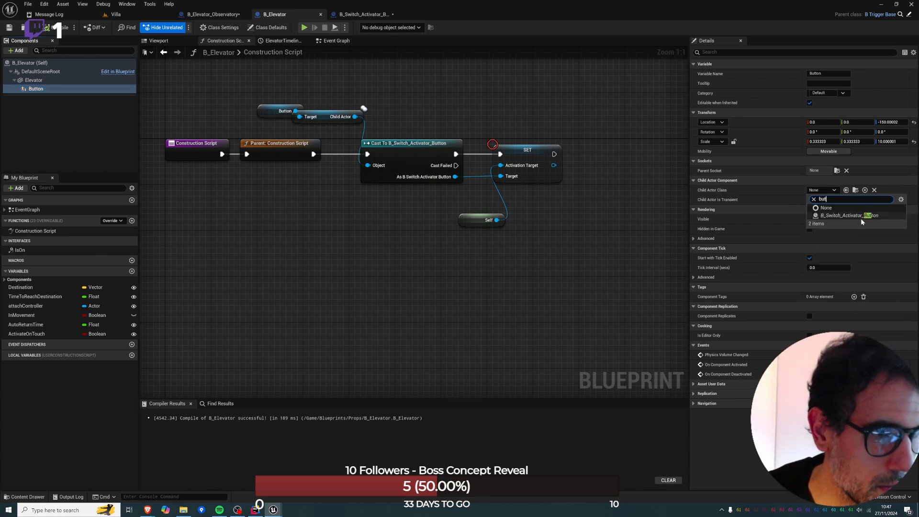
{"action": "left_click", "coordinate": [859, 216]}
{"action": "left_click", "coordinate": [57, 28]}
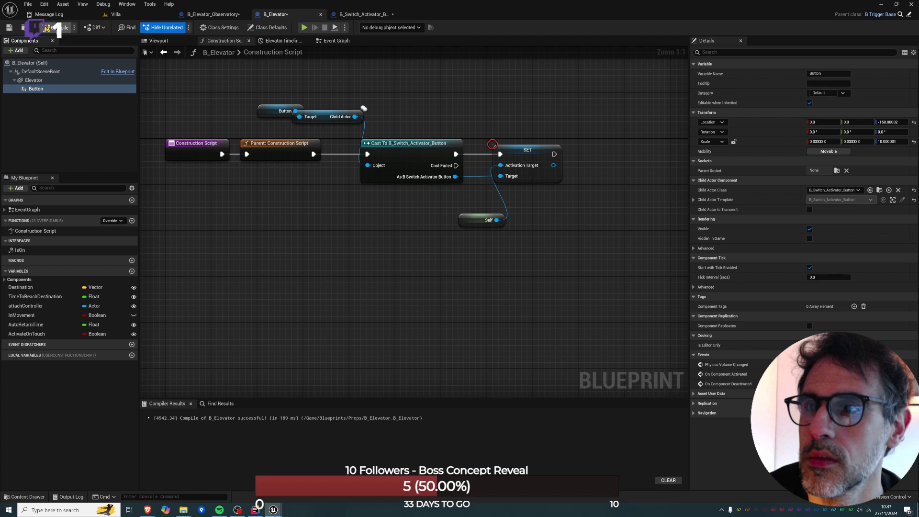
{"action": "left_click", "coordinate": [9, 27]}
Play the Villa level from beside the elevator, activate its button with the assigned child actor class, and stop the session.
{"action": "left_click", "coordinate": [115, 15]}
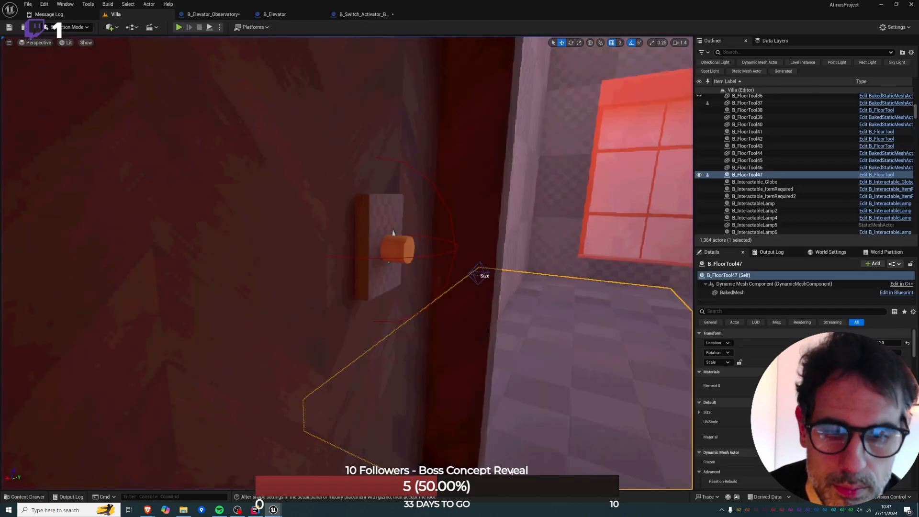
{"action": "right_click", "coordinate": [525, 469]}
{"action": "left_click", "coordinate": [556, 462]}
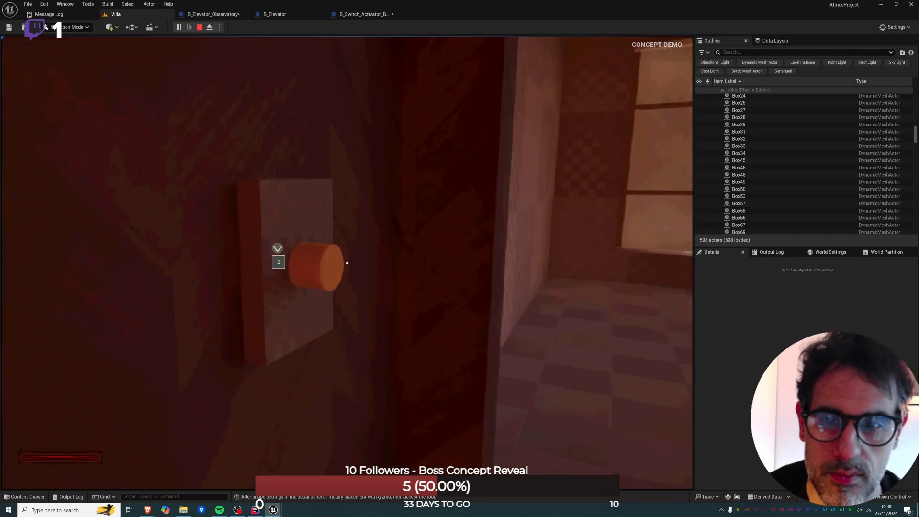
{"action": "key", "text": "e"}
{"action": "key", "text": "Escape"}
{"action": "left_click", "coordinate": [200, 28]}
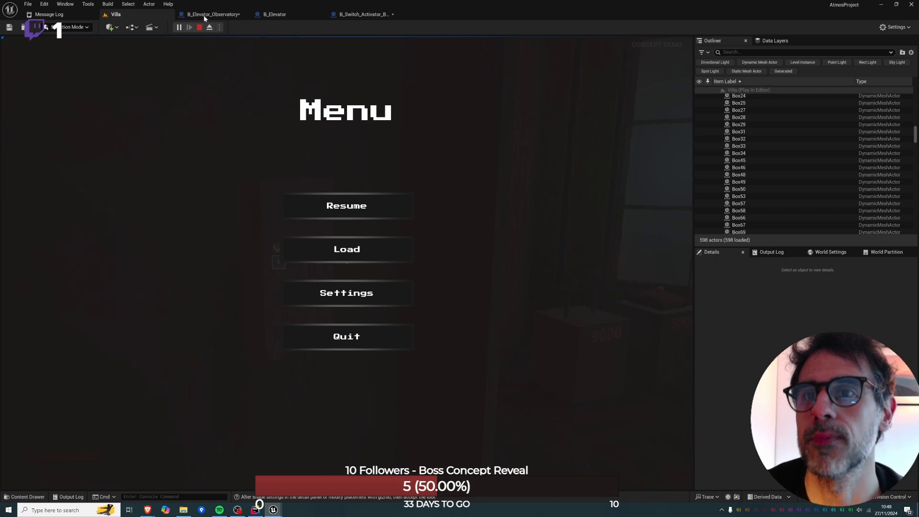
Move the Event Toggle node in the B_Elevator event graph further away from the Branch node.
{"action": "left_click", "coordinate": [203, 15]}
{"action": "left_click", "coordinate": [271, 15]}
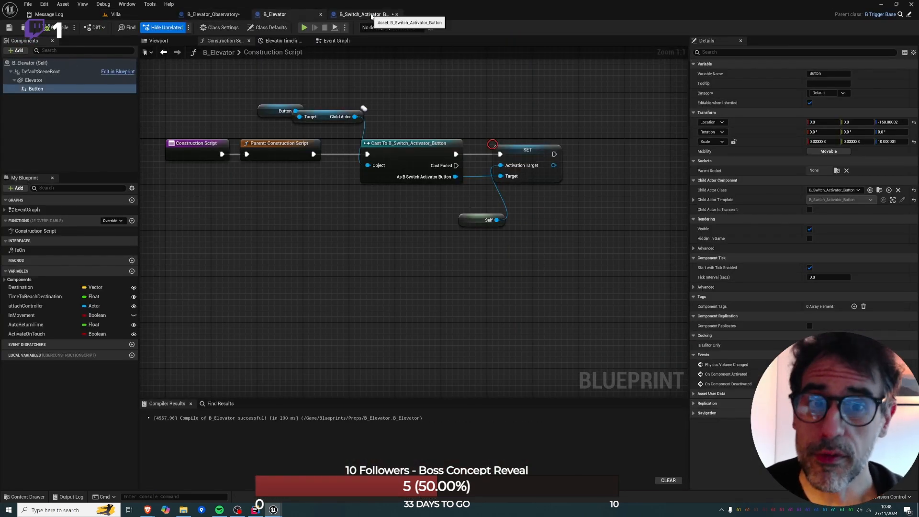
{"action": "left_click", "coordinate": [363, 14]}
{"action": "left_click", "coordinate": [278, 14]}
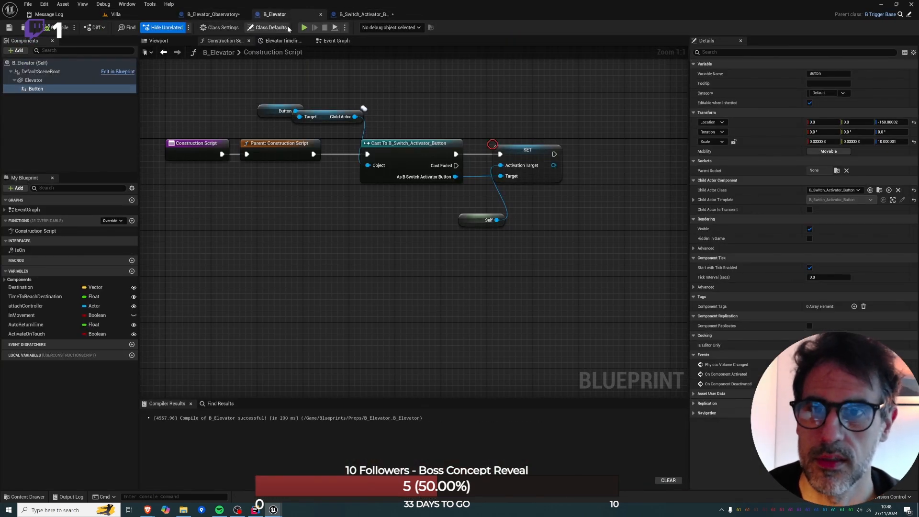
{"action": "left_click", "coordinate": [336, 40]}
{"action": "left_click", "coordinate": [243, 157]}
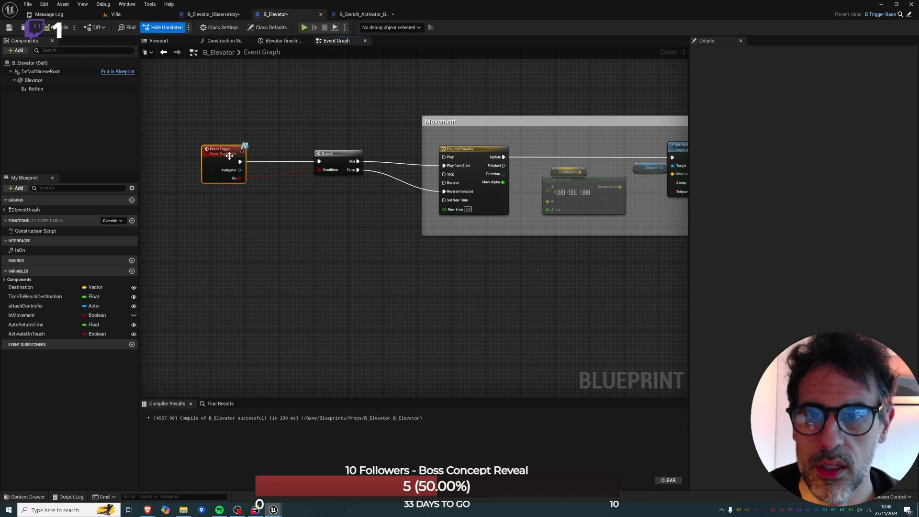
{"action": "left_click_drag", "start_coordinate": [57, 90], "coordinate": [250, 120]}
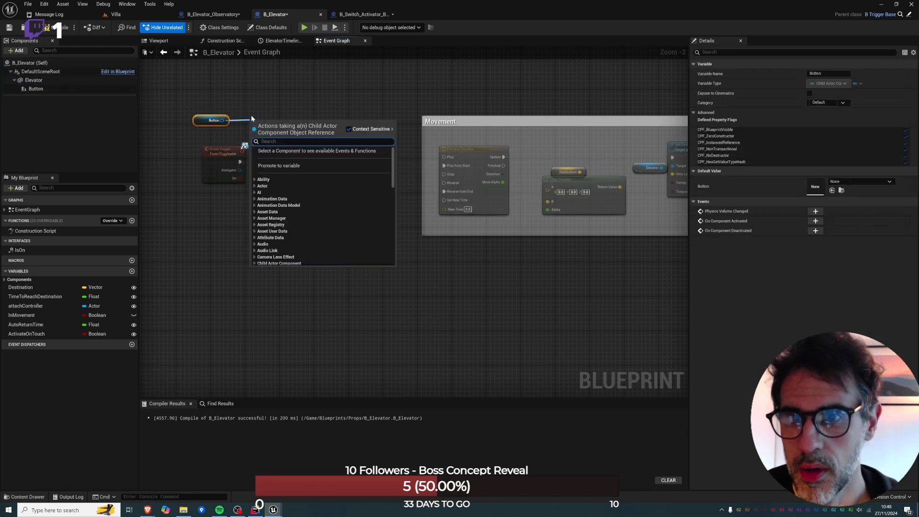
{"action": "left_click", "coordinate": [199, 103]}
{"action": "left_click", "coordinate": [213, 126]}
{"action": "key", "text": "Delete"}
In the Construction Script, promote the cast's As B Switch Activator Button output to a variable named ButtonRef, chain its SET node last, and compile.
{"action": "left_click", "coordinate": [233, 43]}
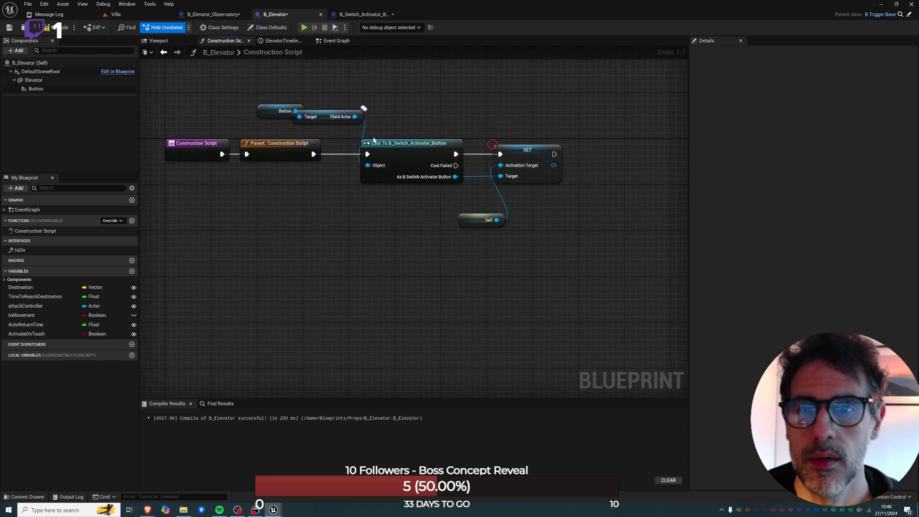
{"action": "left_click_drag", "start_coordinate": [279, 97], "coordinate": [510, 228]}
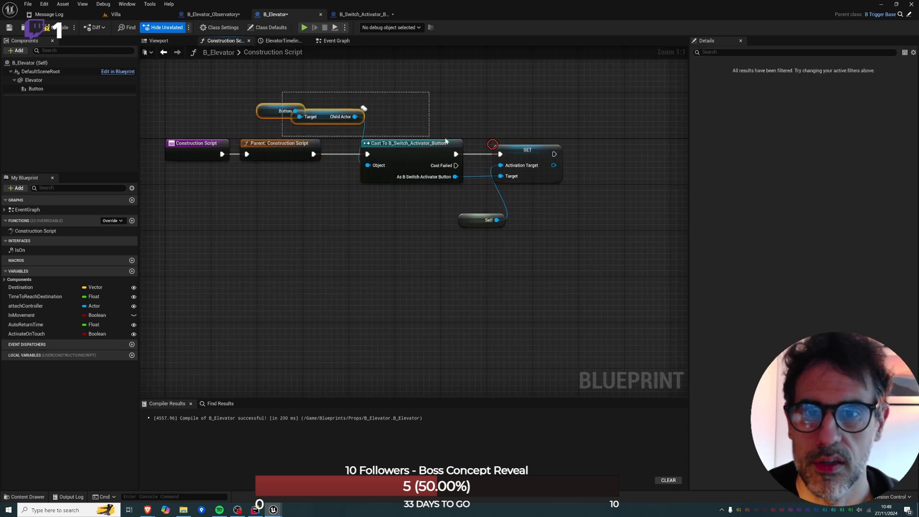
{"action": "left_click_drag", "start_coordinate": [416, 116], "coordinate": [548, 241]}
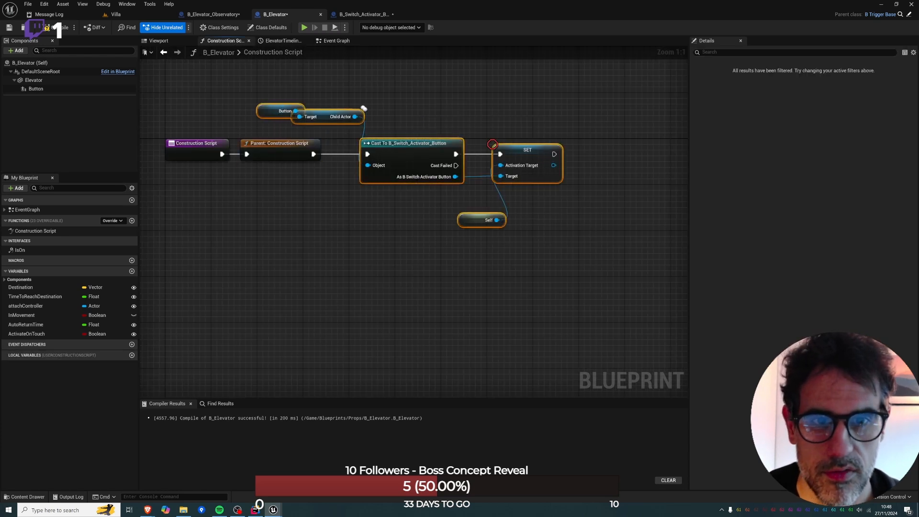
{"action": "right_click_drag", "start_coordinate": [517, 168], "coordinate": [398, 185]}
{"action": "left_click_drag", "start_coordinate": [335, 194], "coordinate": [514, 195]}
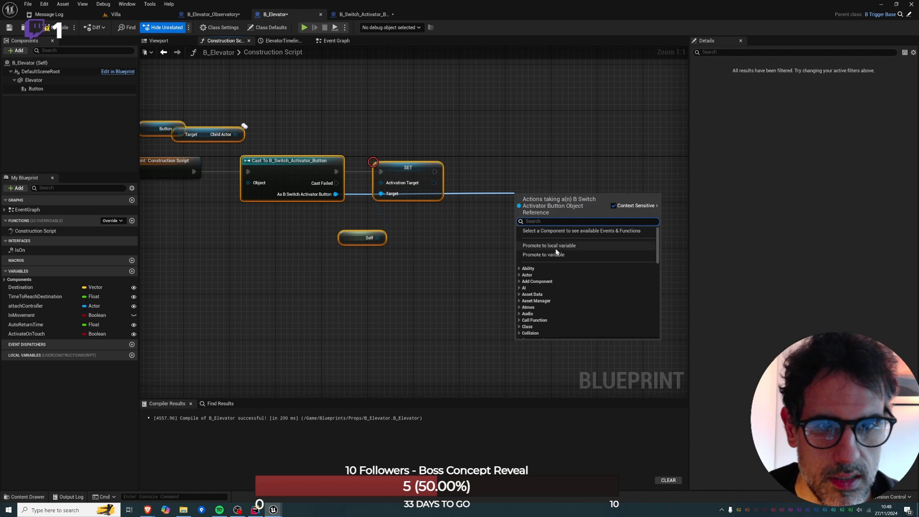
{"action": "left_click", "coordinate": [556, 254]}
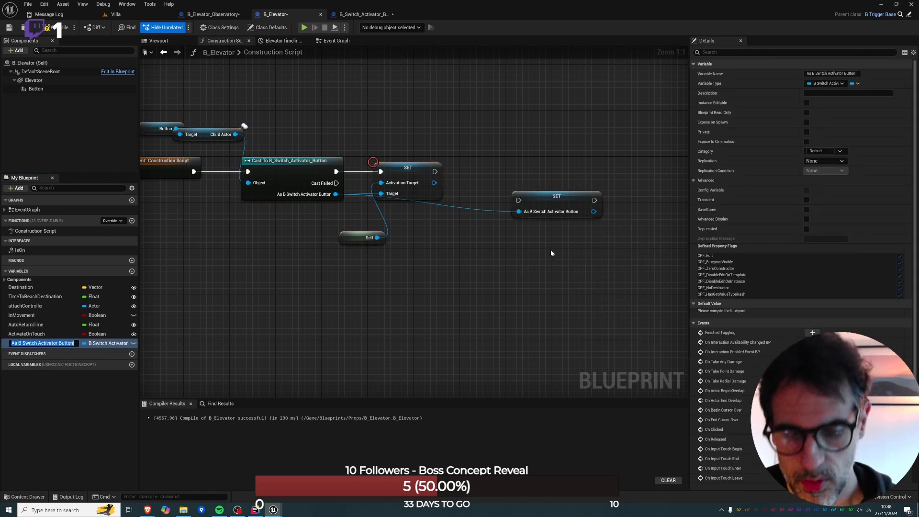
{"action": "type", "text": "ButtonRe"}
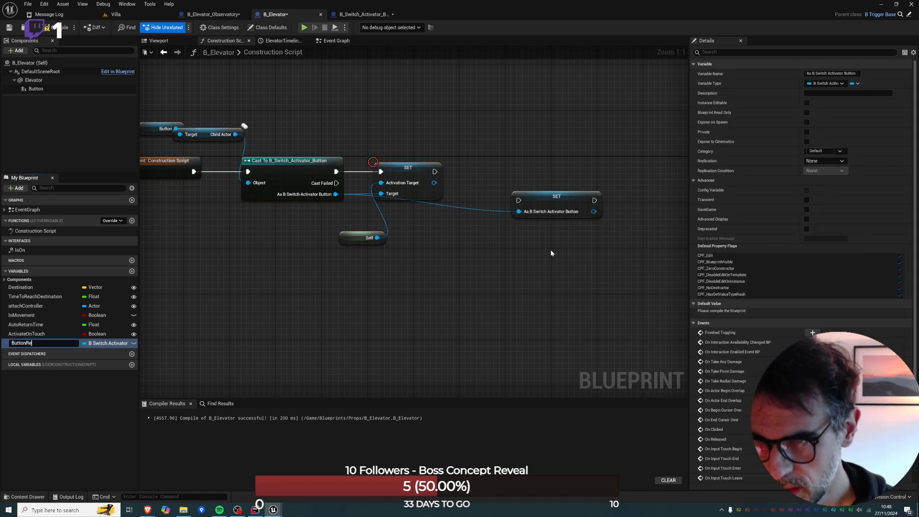
{"action": "type", "text": "f"}
{"action": "key", "text": "Return"}
{"action": "left_click_drag", "start_coordinate": [436, 170], "coordinate": [490, 176]}
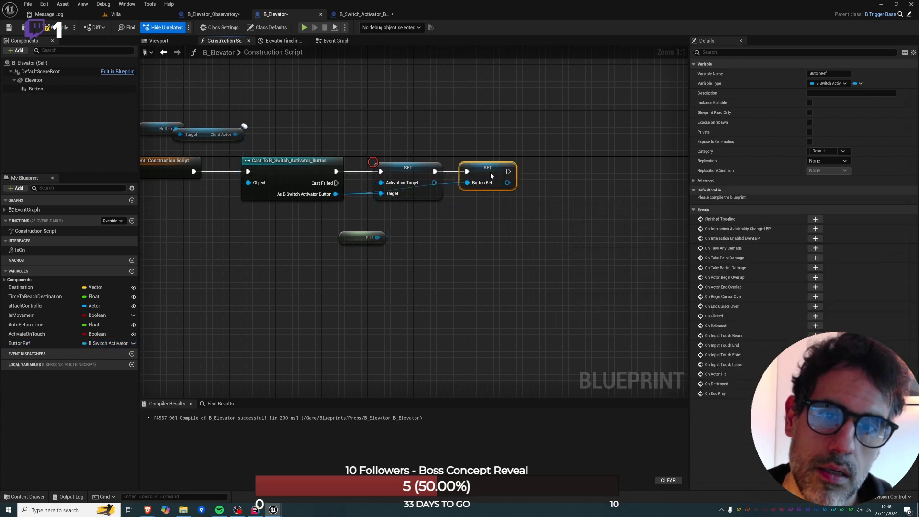
{"action": "left_click", "coordinate": [62, 28]}
In the Event Graph, insert a Set Interaction Enabled call on ButtonRef between Event Toggle and Branch, leaving Enabled off.
{"action": "left_click", "coordinate": [336, 40]}
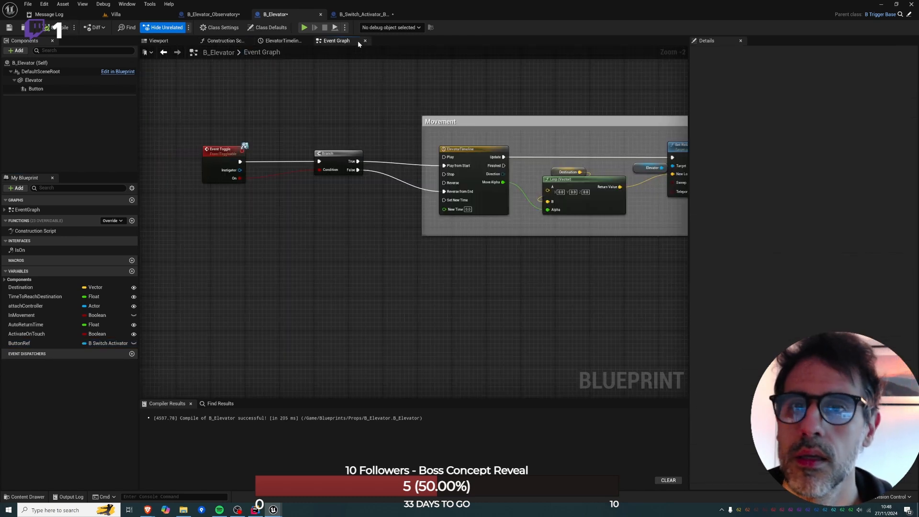
{"action": "left_click_drag", "start_coordinate": [37, 343], "coordinate": [264, 138]}
{"action": "left_click", "coordinate": [242, 131]}
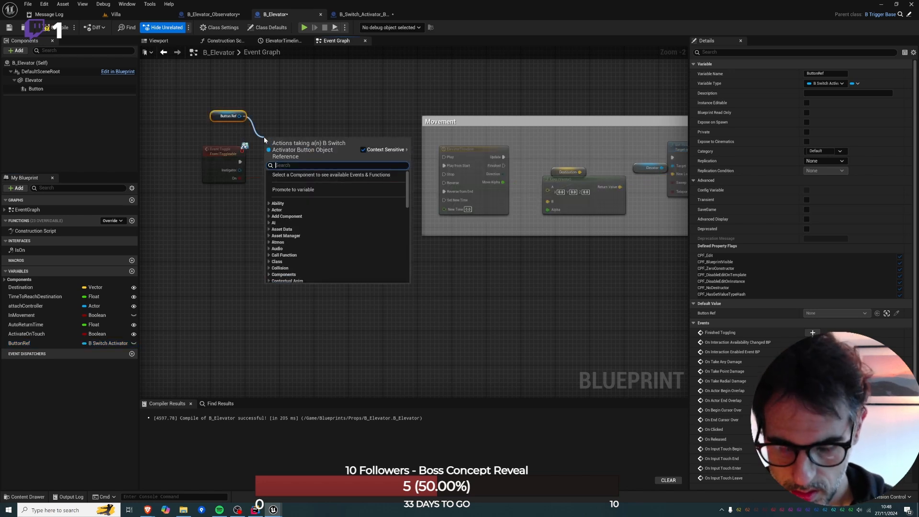
{"action": "type", "text": "interaction"}
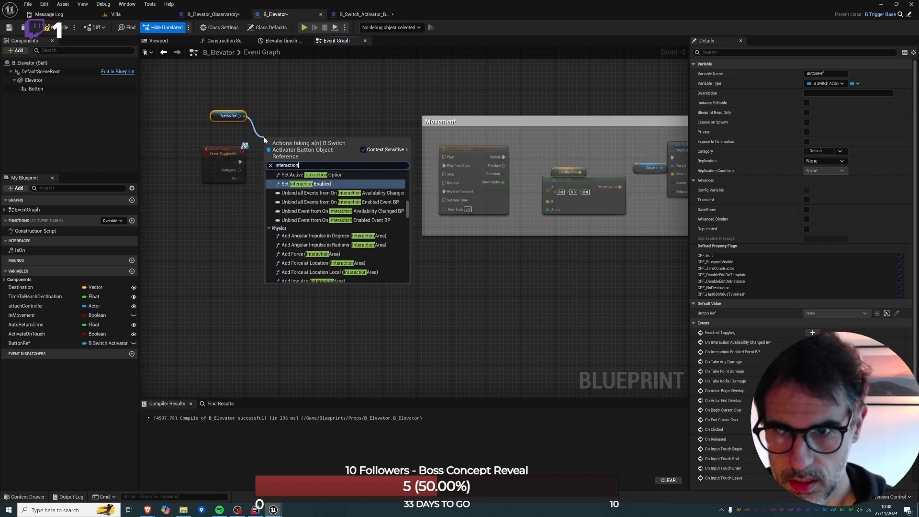
{"action": "key", "text": "Return"}
{"action": "left_click_drag", "start_coordinate": [352, 154], "coordinate": [388, 155]}
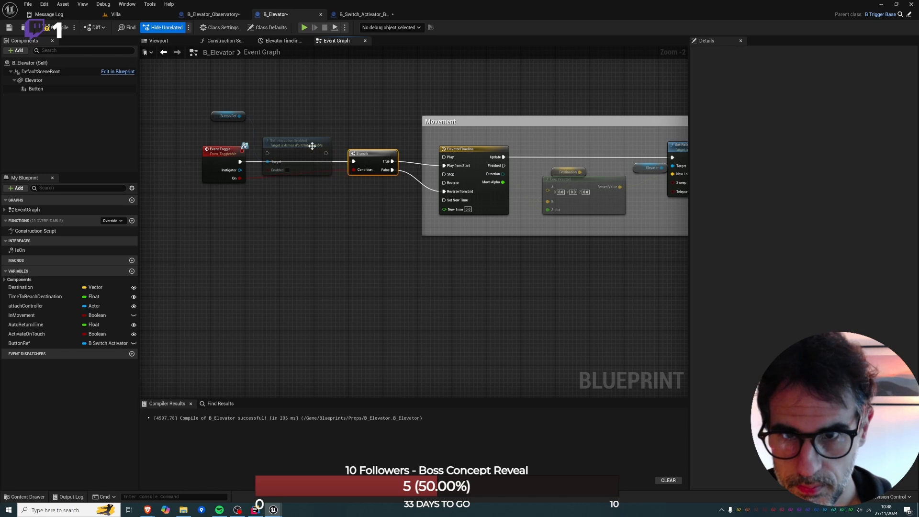
{"action": "left_click_drag", "start_coordinate": [312, 146], "coordinate": [353, 162]}
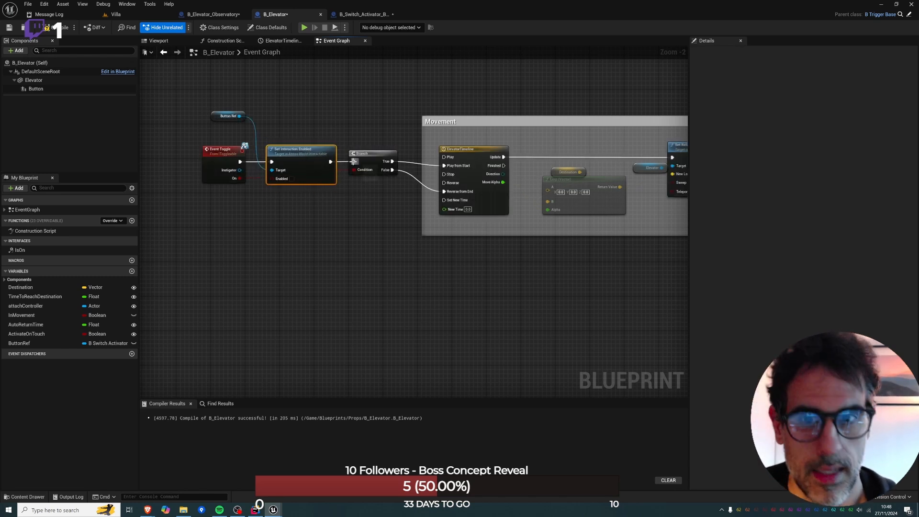
Duplicate the ButtonRef and Set Interaction Enabled nodes below Movement, run them from ElevatorTimeline's Finished output with Enabled on, and compile.
{"action": "left_click_drag", "start_coordinate": [221, 116], "coordinate": [324, 206]}
{"action": "right_click_drag", "start_coordinate": [416, 213], "coordinate": [195, 197]}
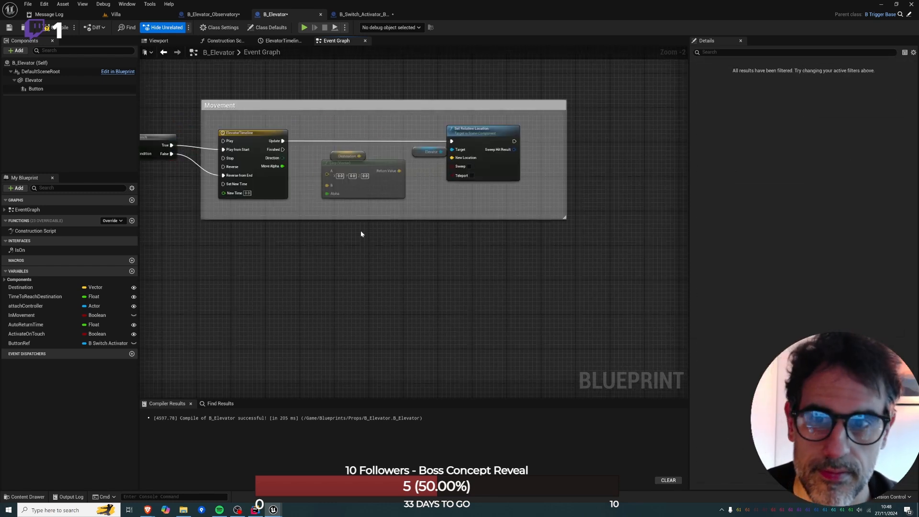
{"action": "key", "text": "ctrl+v"}
{"action": "left_click_drag", "start_coordinate": [284, 150], "coordinate": [359, 244]}
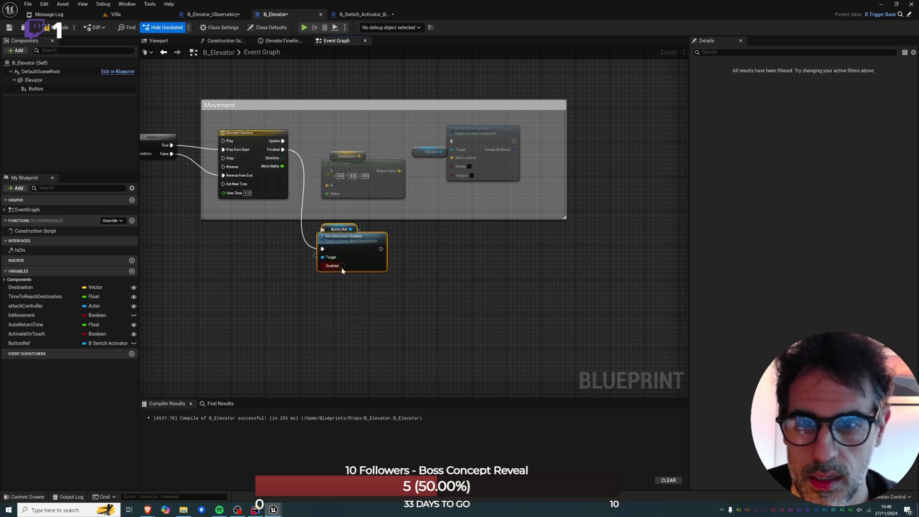
{"action": "right_click_drag", "start_coordinate": [199, 116], "coordinate": [266, 133]}
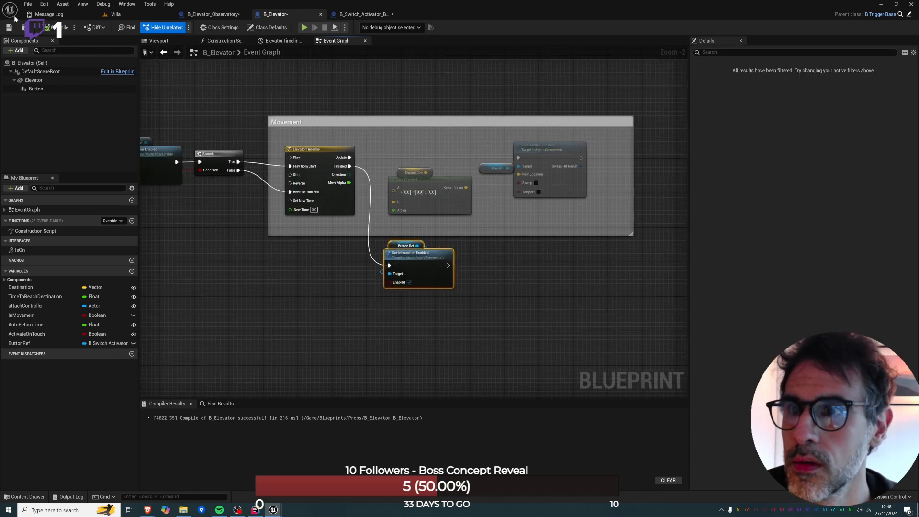
Play the Villa level from the floor beside the elevator and walk up to the elevator's button.
{"action": "left_click", "coordinate": [116, 14]}
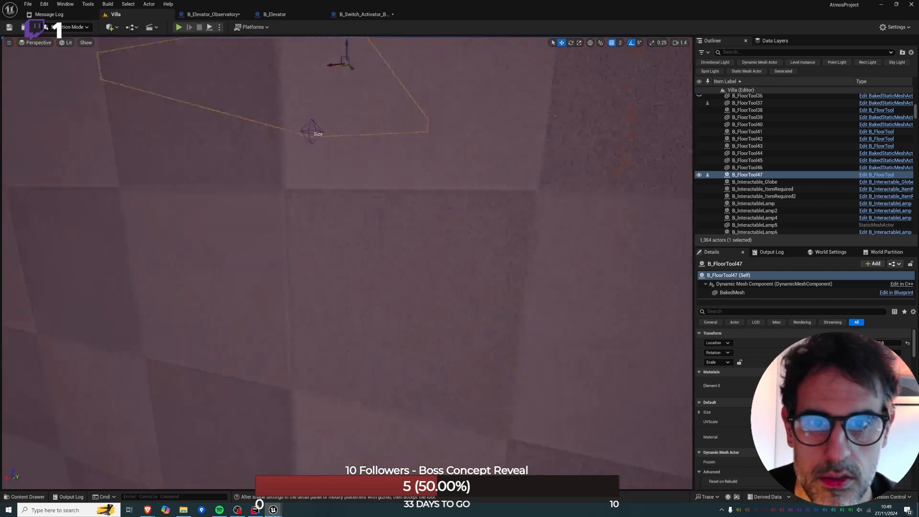
{"action": "right_click_drag", "start_coordinate": [347, 263], "coordinate": [354, 235]}
{"action": "right_click_drag", "start_coordinate": [508, 405], "coordinate": [512, 409]}
{"action": "right_click", "coordinate": [512, 408]}
{"action": "left_click", "coordinate": [546, 447]}
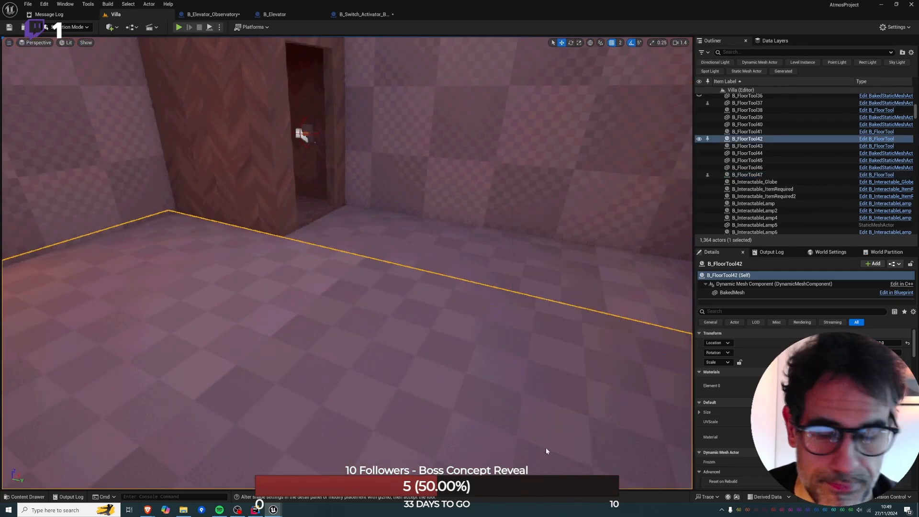
{"action": "key", "text": "w"}
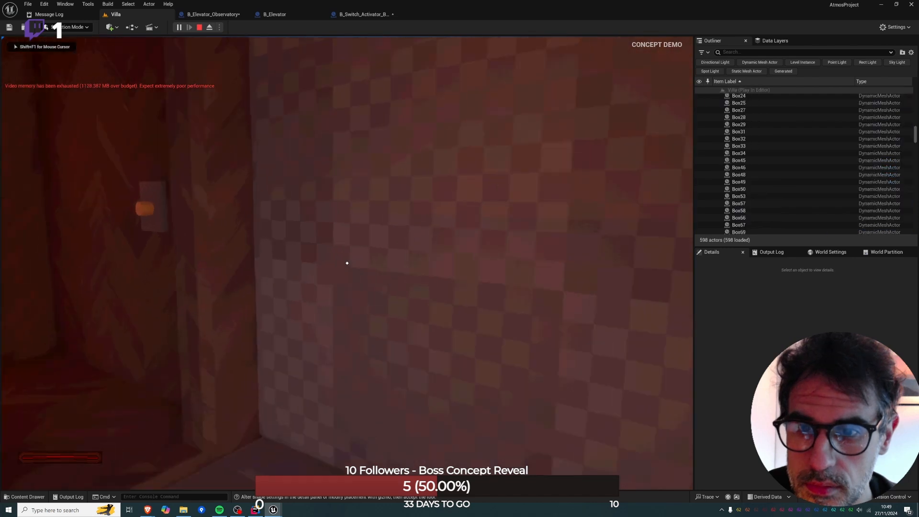
{"action": "key", "text": "w"}
{"action": "key", "text": "s"}
{"action": "key", "text": "a"}
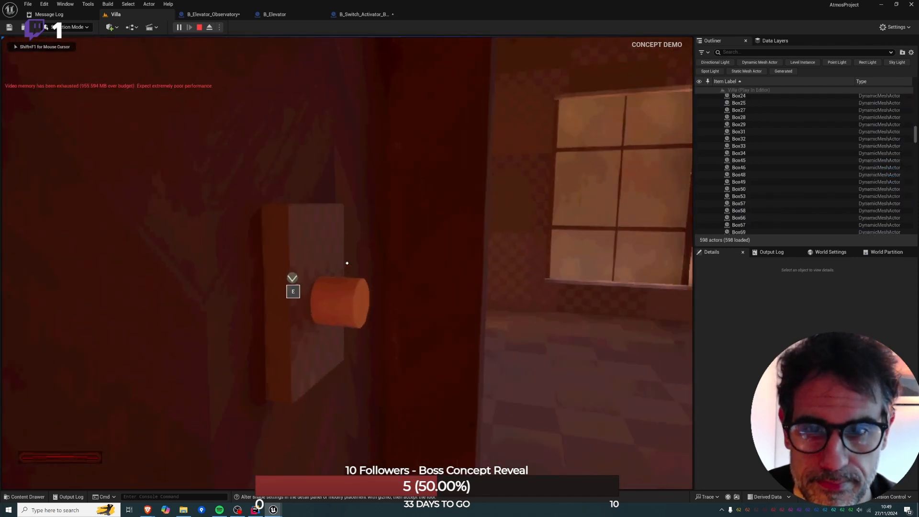
Activate the elevator's button, retry it repeatedly while the elevator is moving, and stop the play session.
{"action": "key", "text": "e"}
{"action": "key", "text": "e"}
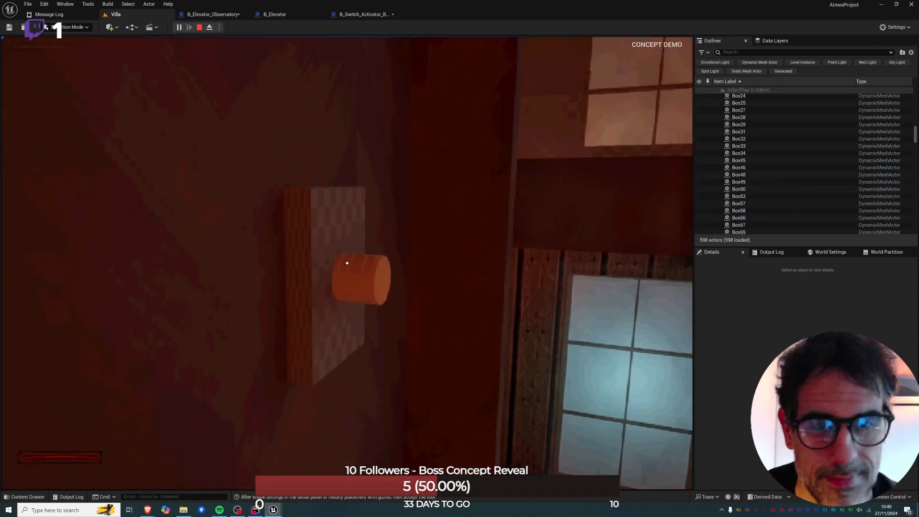
{"action": "key", "text": "e"}
{"action": "key", "text": "e"}
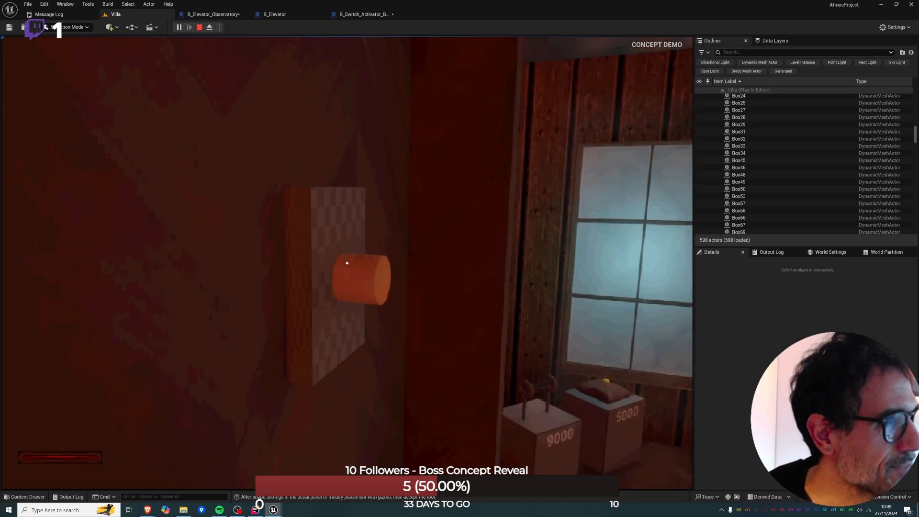
{"action": "key", "text": "e"}
{"action": "key", "text": "e"}
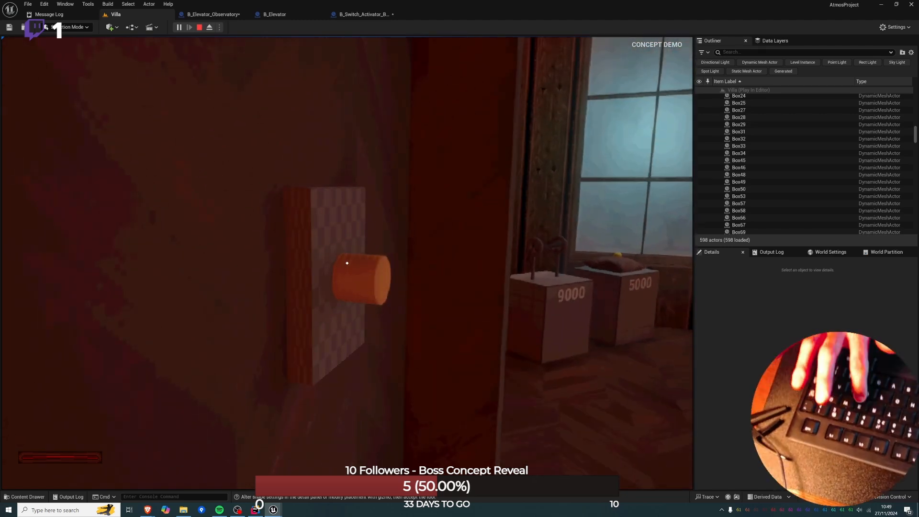
{"action": "key", "text": "e"}
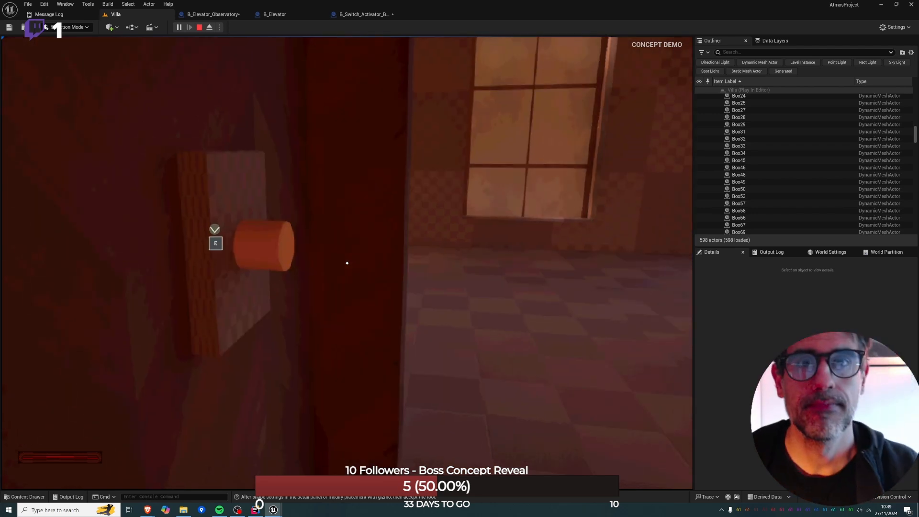
{"action": "key", "text": "Escape"}
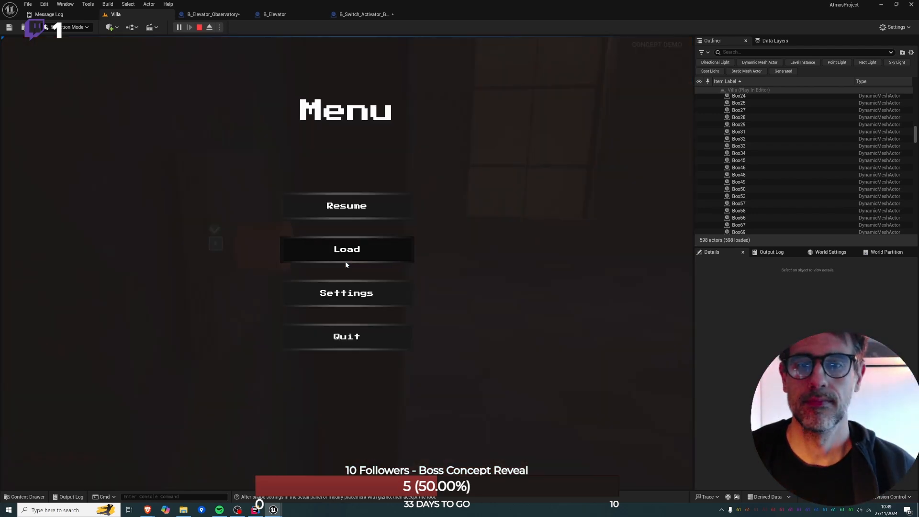
{"action": "left_click", "coordinate": [200, 27]}
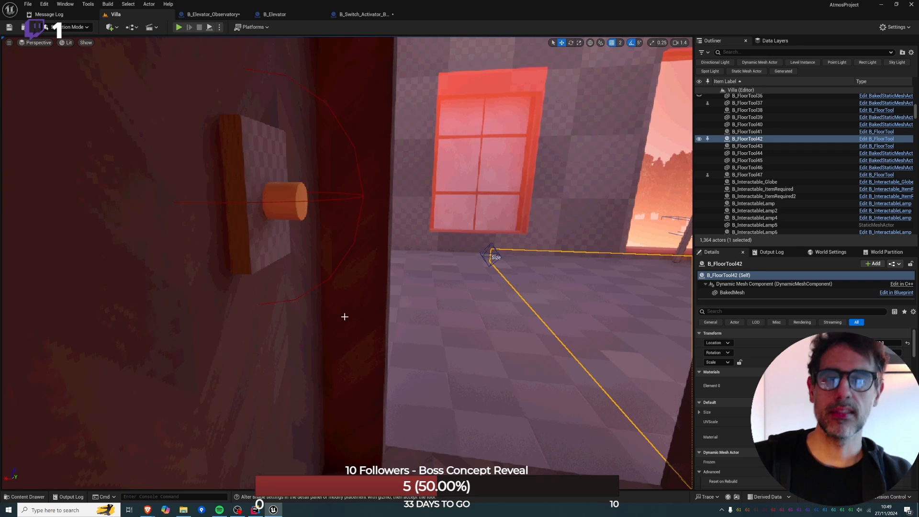
Hide the roof pieces B_FloorTool44, B_FloorTool45 and B_FloorTool46 covering the villa's rooms.
{"action": "right_click_drag", "start_coordinate": [344, 316], "coordinate": [328, 263]}
{"action": "key", "text": "w"}
{"action": "left_click", "coordinate": [344, 307]}
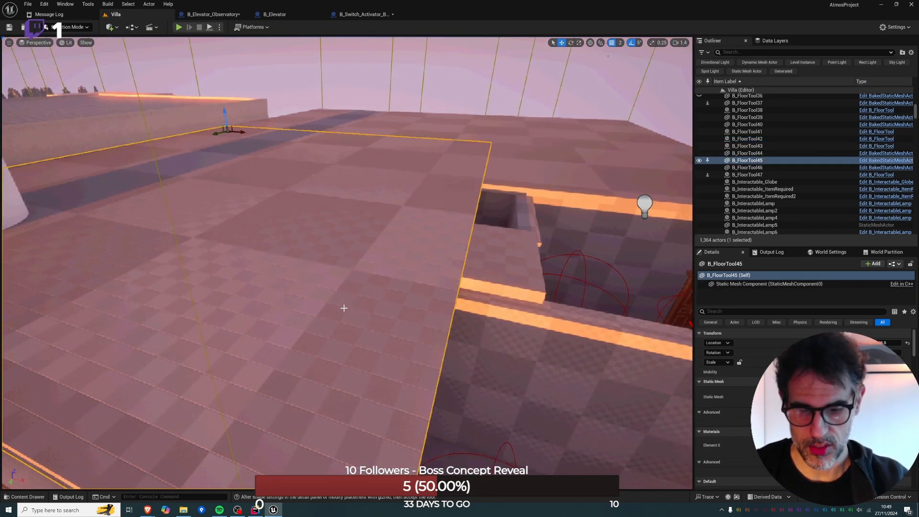
{"action": "key", "text": "h"}
{"action": "left_click", "coordinate": [479, 170]}
{"action": "key", "text": "h"}
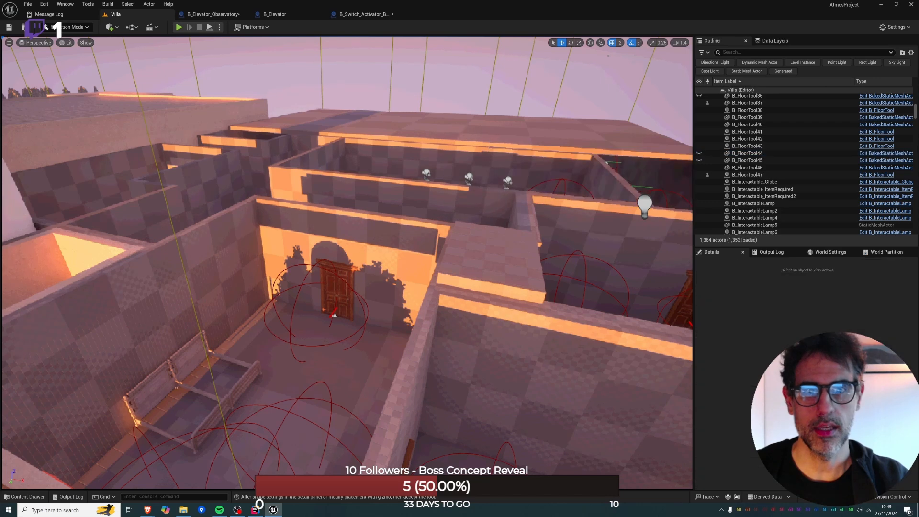
{"action": "left_click", "coordinate": [479, 129]}
{"action": "key", "text": "h"}
Examine the layout of the uncovered villa rooms from above, closing in on the room with the tiled rectangular block.
{"action": "right_click_drag", "start_coordinate": [478, 129], "coordinate": [460, 249]}
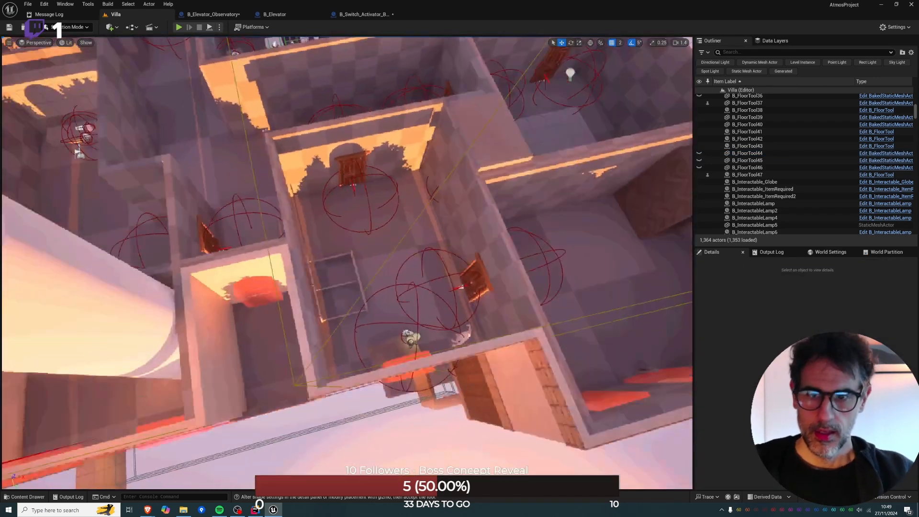
{"action": "mouse_move", "coordinate": [363, 367]}
{"action": "right_mouse_down"}
{"action": "mouse_move", "coordinate": [352, 338]}
{"action": "mouse_move", "coordinate": [363, 366]}
{"action": "right_mouse_up"}
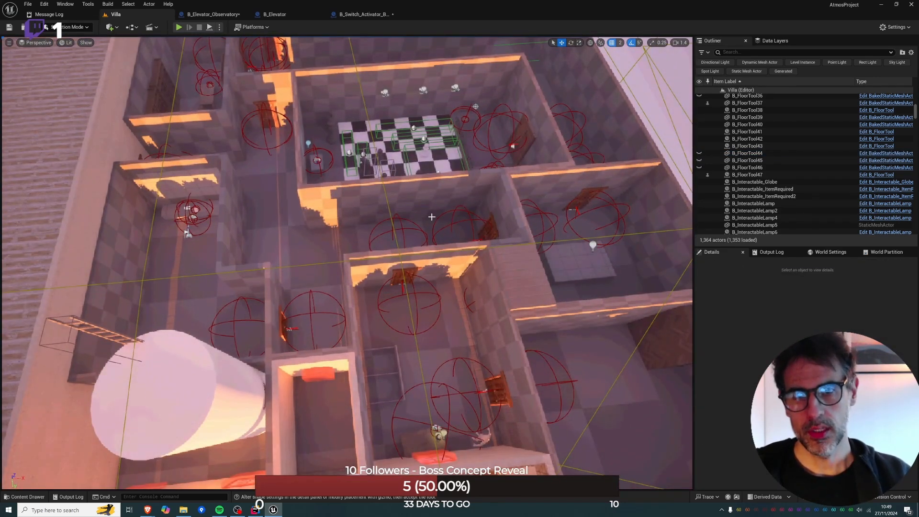
{"action": "key", "text": "d"}
{"action": "right_click_drag", "start_coordinate": [432, 217], "coordinate": [352, 262]}
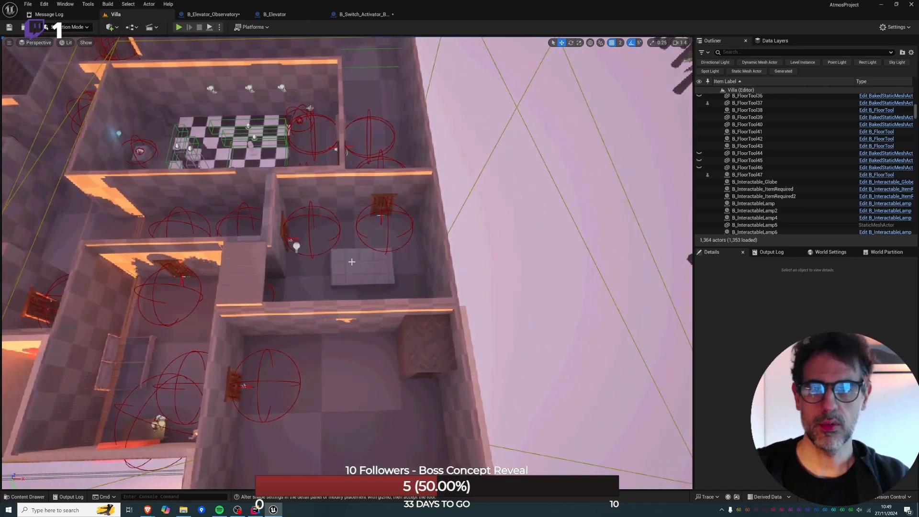
{"action": "right_click_drag", "start_coordinate": [381, 219], "coordinate": [525, 244]}
{"action": "key", "text": "w"}
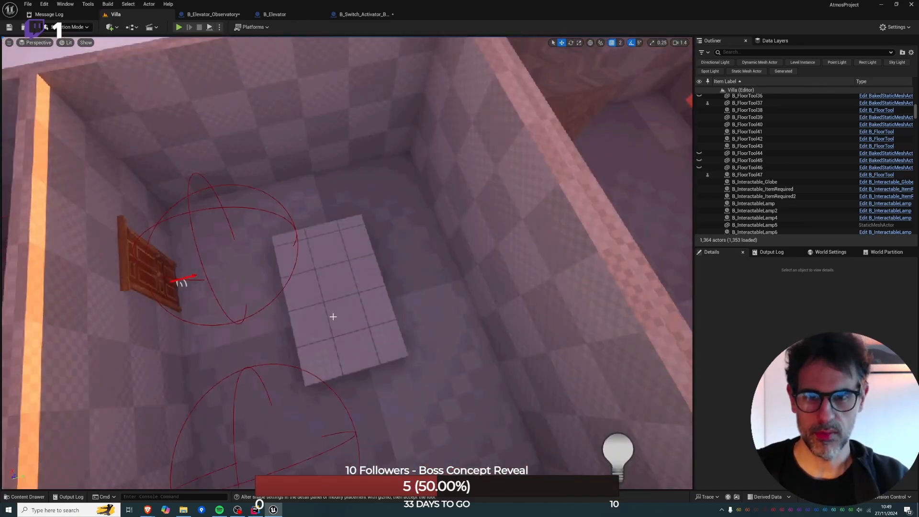
{"action": "key", "text": "w"}
{"action": "right_click_drag", "start_coordinate": [332, 316], "coordinate": [191, 307]}
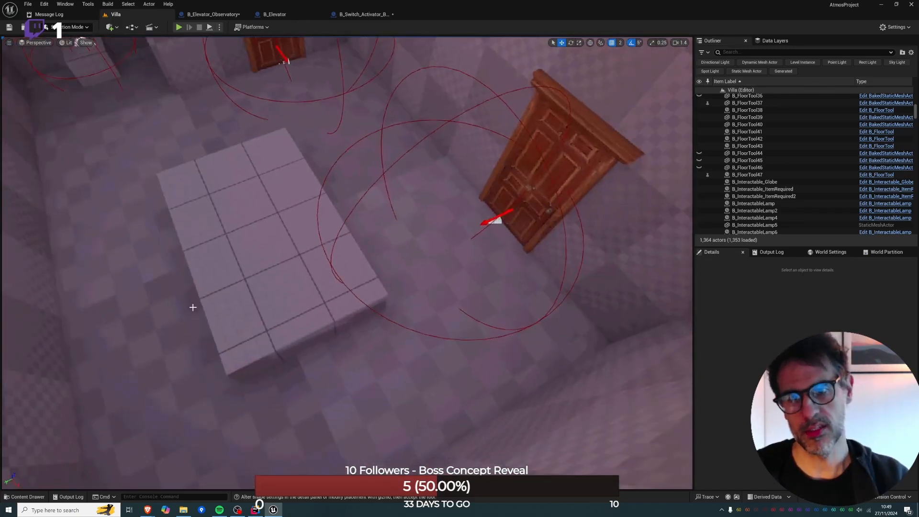
Inspect the block, the B_Pickup_Base8 item on its pedestal, and the neighbouring rooms in the Villa level.
{"action": "left_click", "coordinate": [240, 283]}
{"action": "left_click_drag", "start_coordinate": [274, 175], "coordinate": [283, 171]}
{"action": "right_click_drag", "start_coordinate": [338, 169], "coordinate": [477, 374]}
{"action": "key", "text": "w"}
{"action": "right_click_drag", "start_coordinate": [310, 287], "coordinate": [122, 289]}
{"action": "left_click", "coordinate": [362, 318]}
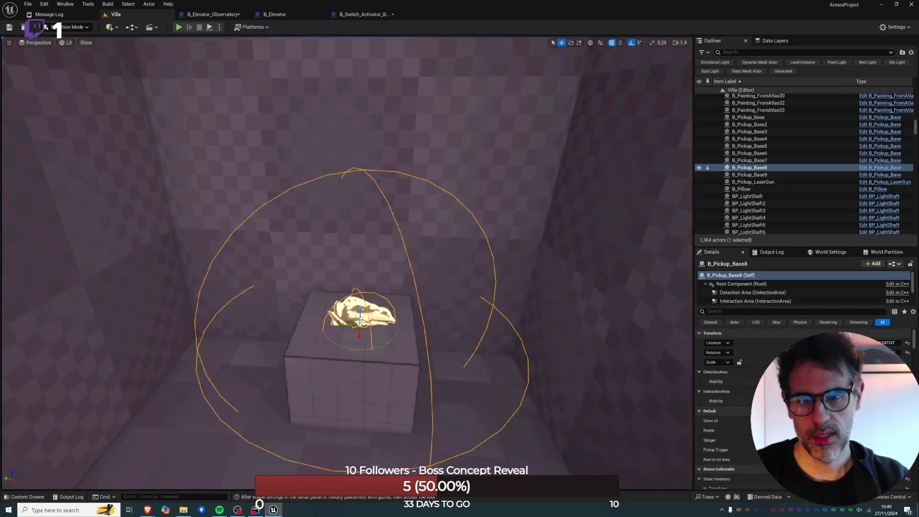
{"action": "left_click", "coordinate": [363, 325]}
{"action": "right_click_drag", "start_coordinate": [362, 326], "coordinate": [571, 281]}
{"action": "right_click_drag", "start_coordinate": [447, 203], "coordinate": [220, 220]}
{"action": "key", "text": "w"}
{"action": "right_click_drag", "start_coordinate": [476, 263], "coordinate": [492, 274]}
{"action": "key", "text": "a"}
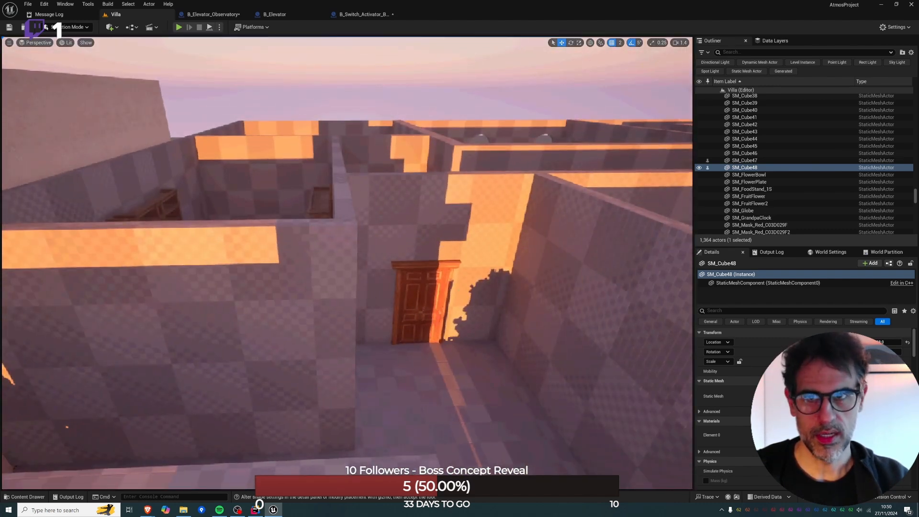
Switch to the Miro board, try deleting the curved pink arrow around the Chess Room on the F2 plan, and undo the deletion.
{"action": "key", "text": "alt+Tab"}
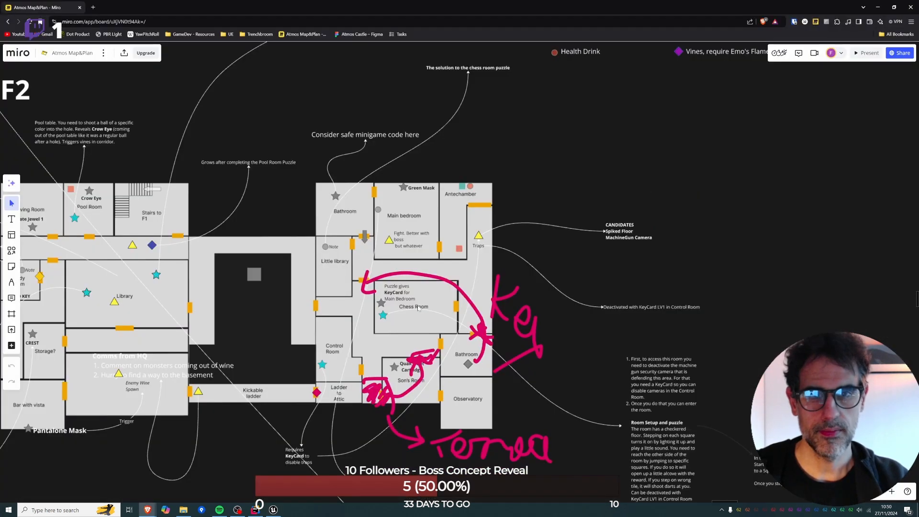
{"action": "left_click", "coordinate": [378, 279]}
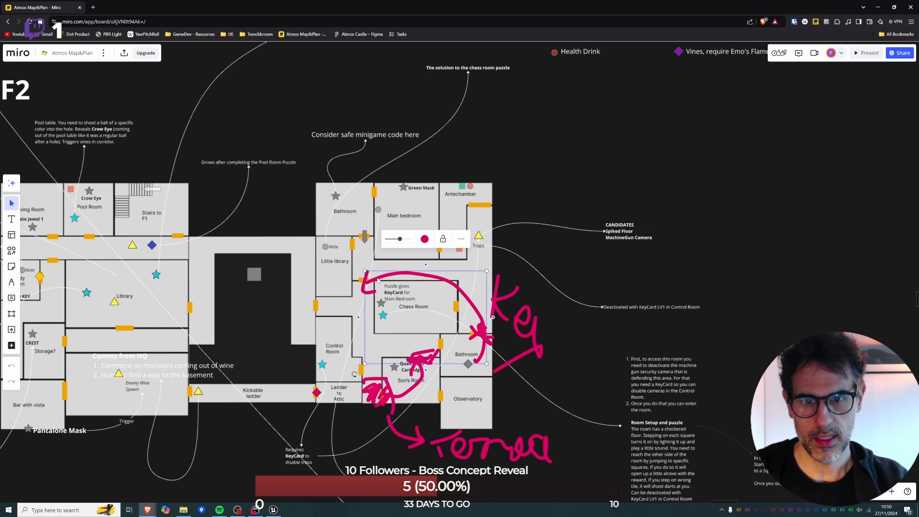
{"action": "key", "text": "Delete"}
{"action": "left_click", "coordinate": [364, 291]}
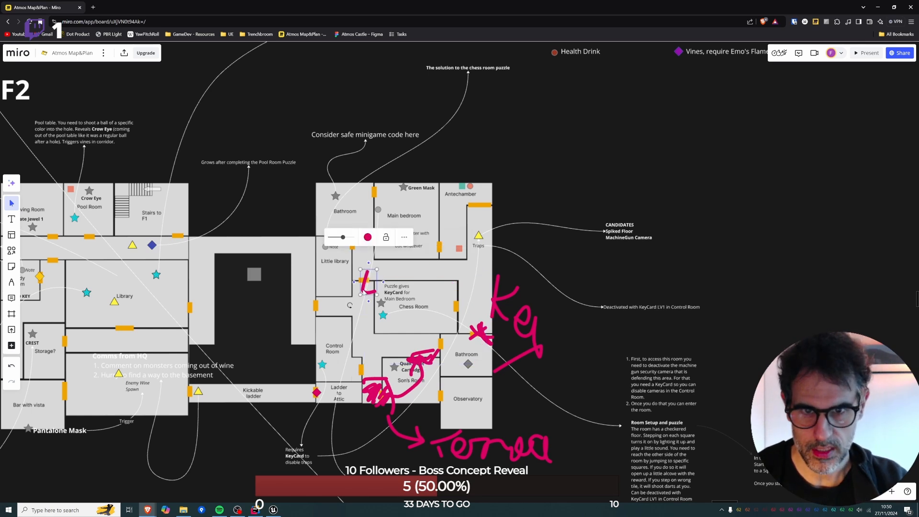
{"action": "key", "text": "ctrl+z"}
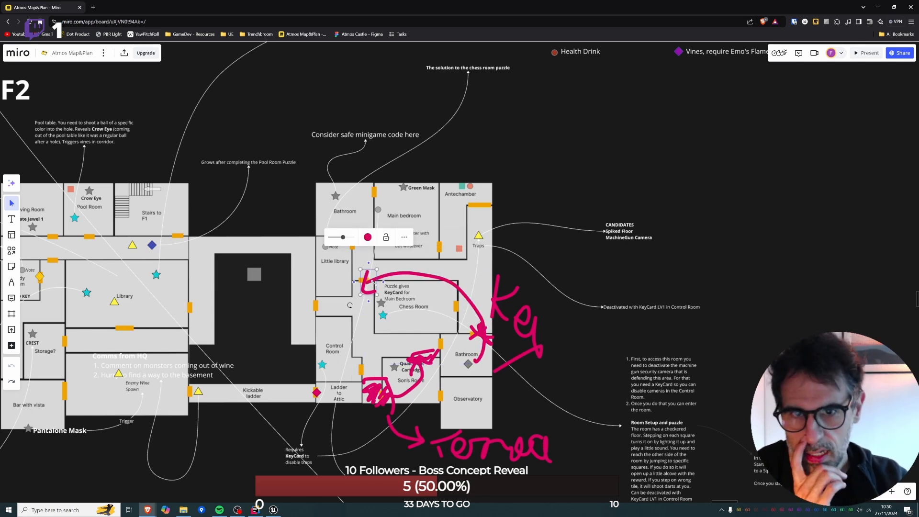
{"action": "left_click", "coordinate": [382, 321]}
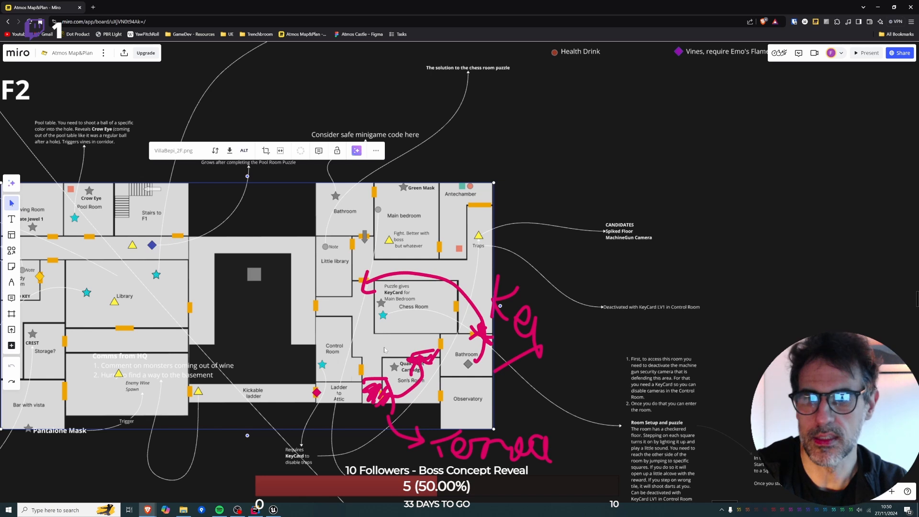
Return to Unreal Editor, enter the room beyond the wooden door, and focus on the ID_Key_Cartridge_QuakHunt pickup beside the table lamp.
{"action": "key", "text": "alt+Tab"}
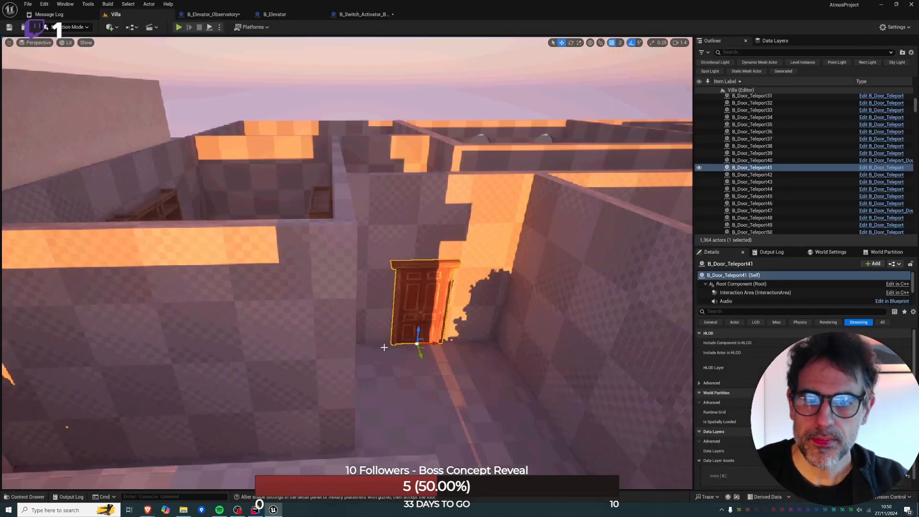
{"action": "key", "text": "w"}
{"action": "right_click_drag", "start_coordinate": [384, 349], "coordinate": [414, 332]}
{"action": "key", "text": "w"}
{"action": "key", "text": "w"}
{"action": "key", "text": "w"}
{"action": "left_click", "coordinate": [496, 320]}
{"action": "key", "text": "e"}
{"action": "key", "text": "e"}
{"action": "key", "text": "w"}
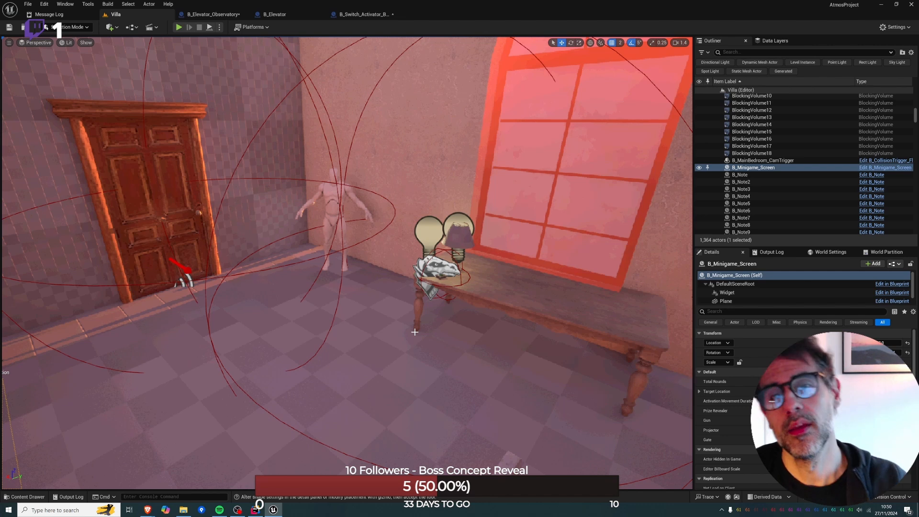
{"action": "left_click", "coordinate": [442, 275]}
{"action": "key", "text": "f"}
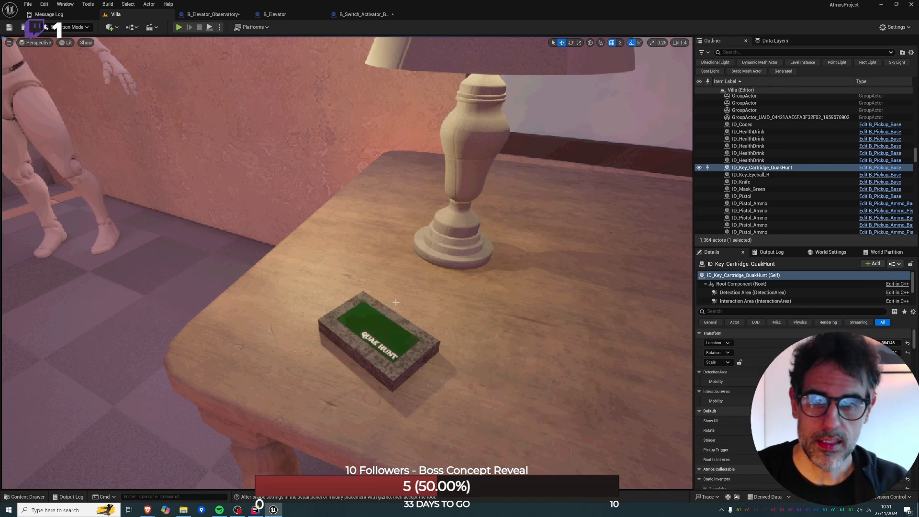
Inspect the wood-panelled room with the patterned rug, the couch and the display cases marked 9000 and 5000.
{"action": "right_click_drag", "start_coordinate": [396, 303], "coordinate": [249, 354]}
{"action": "key", "text": "w"}
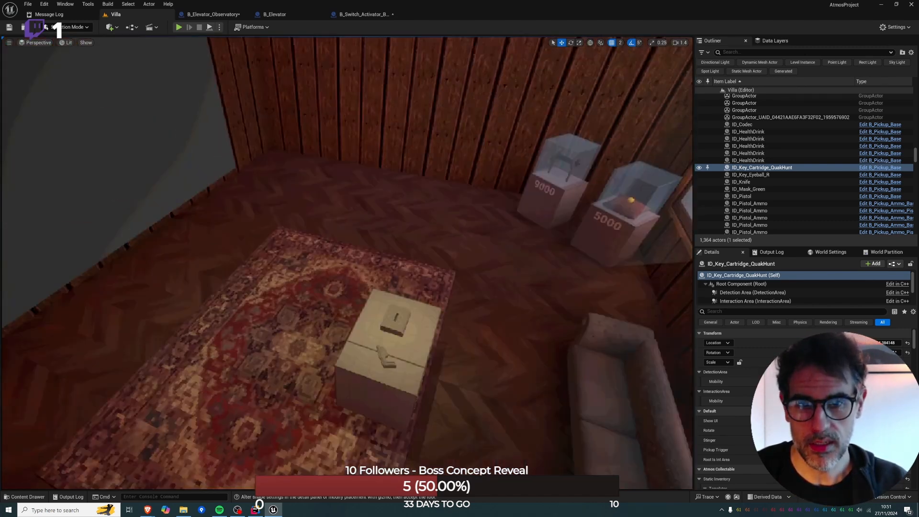
{"action": "right_click_drag", "start_coordinate": [265, 271], "coordinate": [265, 287]}
{"action": "key", "text": "s"}
{"action": "right_click_drag", "start_coordinate": [371, 332], "coordinate": [440, 268]}
Select SM_Cube43 on the three-legged stand and examine the surrounding room's open window and walls.
{"action": "left_click", "coordinate": [340, 302]}
{"action": "key", "text": "a"}
{"action": "right_click_drag", "start_coordinate": [340, 303], "coordinate": [343, 283]}
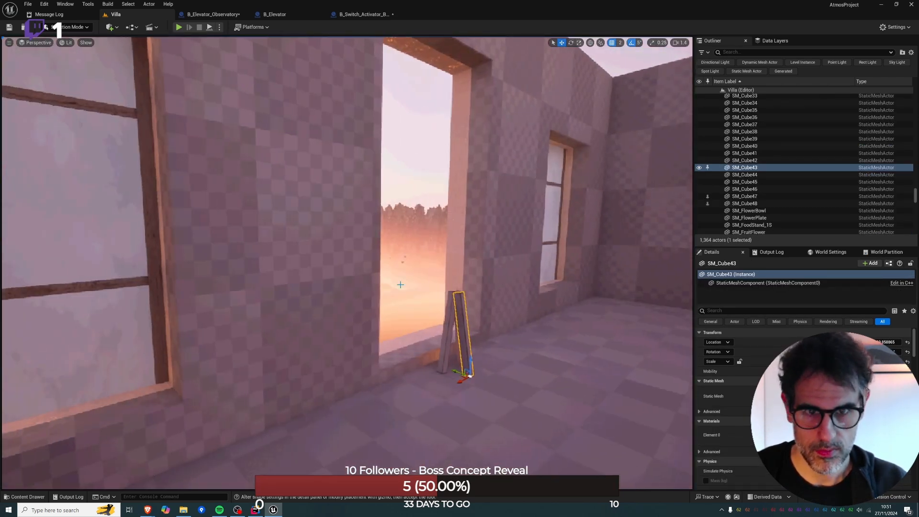
{"action": "key", "text": "a"}
{"action": "mouse_move", "coordinate": [458, 296]}
{"action": "right_mouse_down"}
{"action": "mouse_move", "coordinate": [612, 302]}
{"action": "mouse_move", "coordinate": [455, 300]}
{"action": "right_mouse_up"}
{"action": "key", "text": "d"}
{"action": "key", "text": "w"}
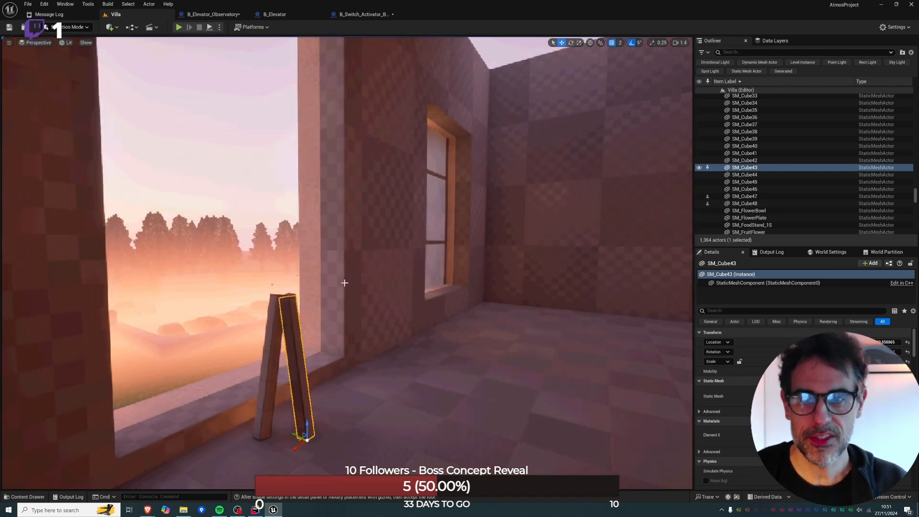
{"action": "key", "text": "d"}
{"action": "right_click_drag", "start_coordinate": [344, 283], "coordinate": [278, 256]}
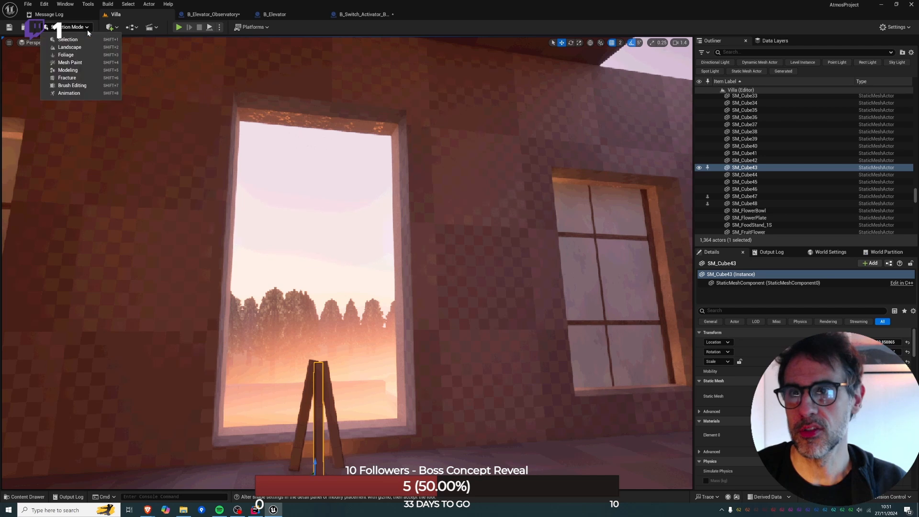
{"action": "left_click", "coordinate": [106, 29]}
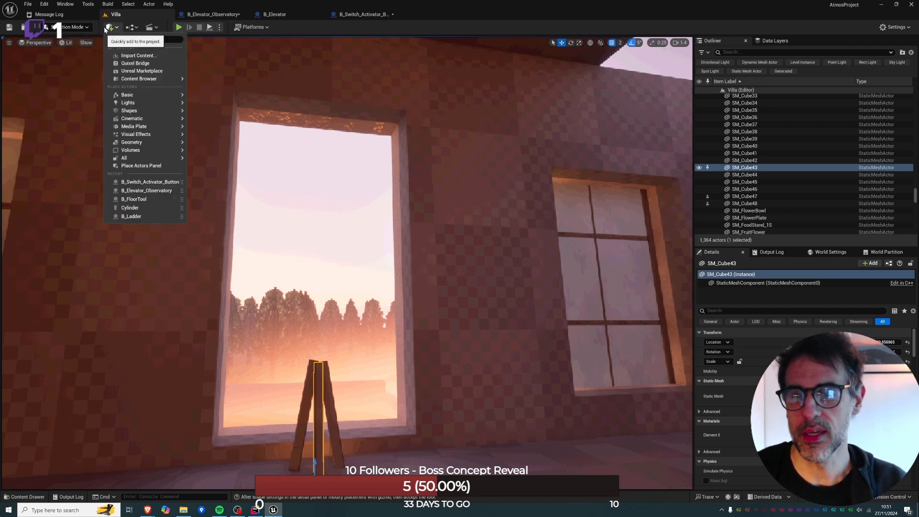
{"action": "left_click", "coordinate": [136, 15]}
{"action": "right_click_drag", "start_coordinate": [427, 187], "coordinate": [516, 187]}
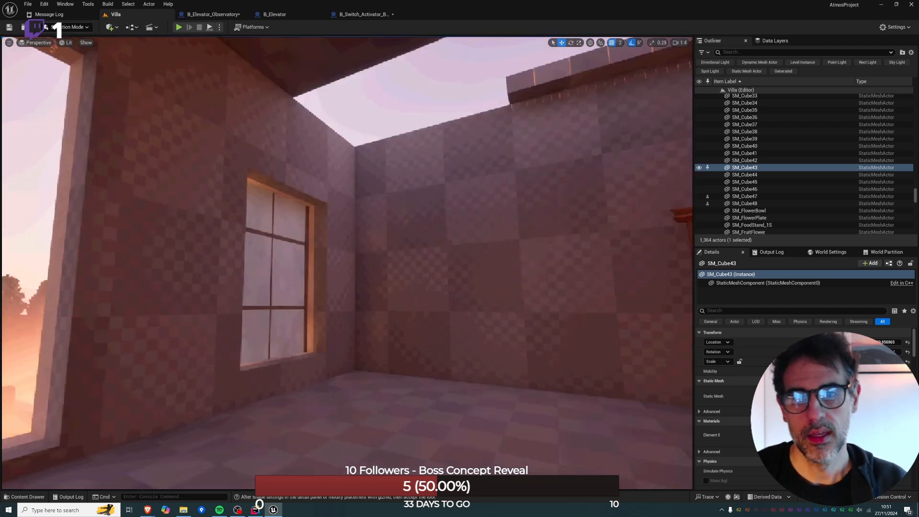
{"action": "right_click_drag", "start_coordinate": [347, 240], "coordinate": [690, 229]}
Hide the roof pieces B_FloorTool36, B_FloorTool44, B_FloorTool45 and B_FloorTool46 covering the villa rooms.
{"action": "key", "text": "e"}
{"action": "right_click_drag", "start_coordinate": [453, 282], "coordinate": [359, 352]}
{"action": "left_click", "coordinate": [385, 291]}
{"action": "key", "text": "h"}
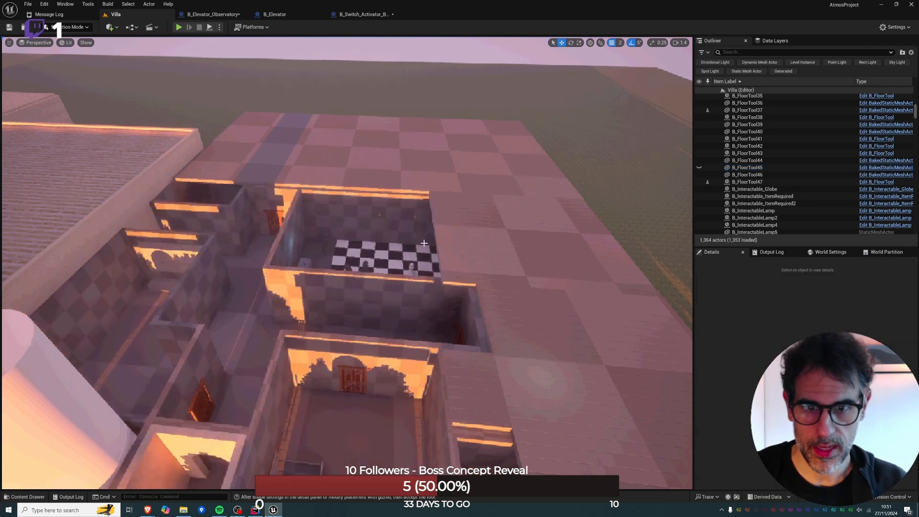
{"action": "left_click", "coordinate": [430, 194]}
{"action": "key", "text": "h"}
{"action": "left_click", "coordinate": [431, 165]}
{"action": "key", "text": "h"}
{"action": "left_click", "coordinate": [542, 363]}
{"action": "key", "text": "h"}
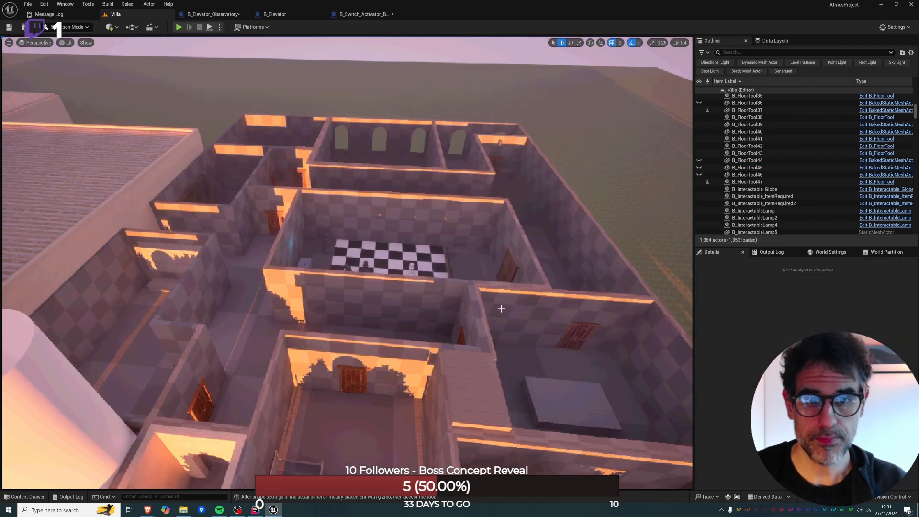
Examine the tiled-block room and the adjoining chess room from above.
{"action": "key", "text": "w"}
{"action": "right_click_drag", "start_coordinate": [501, 310], "coordinate": [575, 344]}
{"action": "right_click_drag", "start_coordinate": [375, 258], "coordinate": [320, 294]}
{"action": "key", "text": "s"}
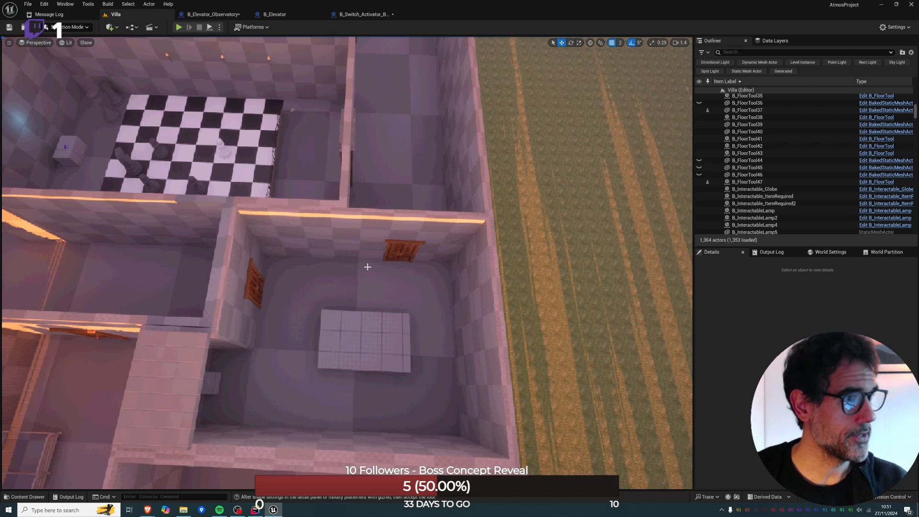
{"action": "right_click_drag", "start_coordinate": [386, 258], "coordinate": [311, 220]}
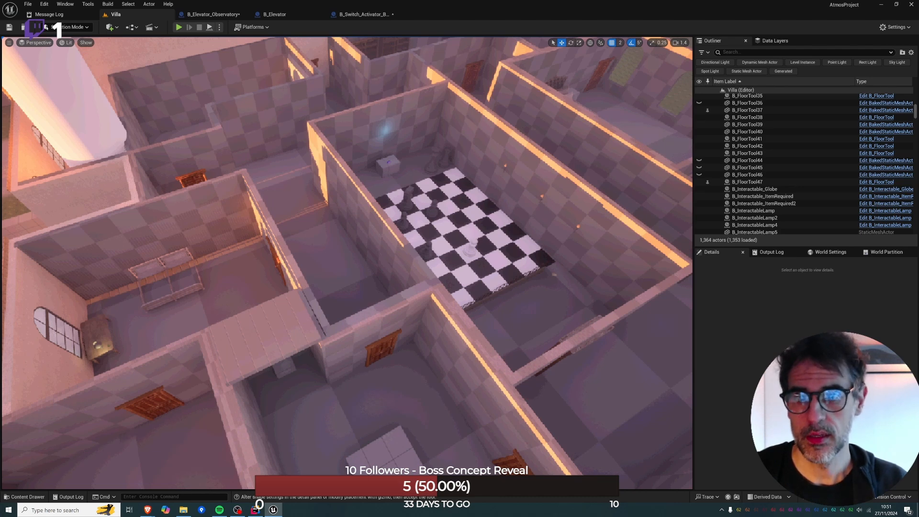
Inspect the dark room with the arched barred gate and the wall button beside it.
{"action": "key", "text": "w"}
{"action": "right_click_drag", "start_coordinate": [347, 262], "coordinate": [374, 304]}
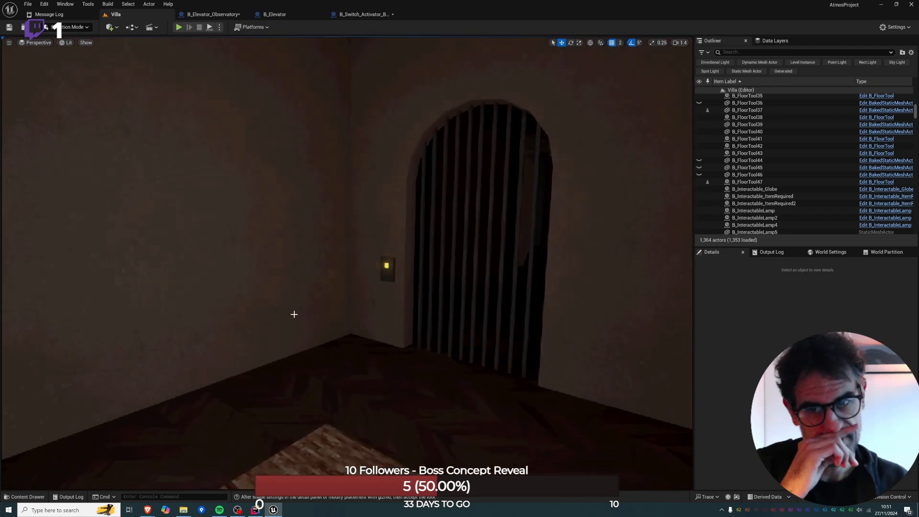
{"action": "scroll", "coordinate": [284, 271], "scroll_direction": "up", "scroll_amount": 1}
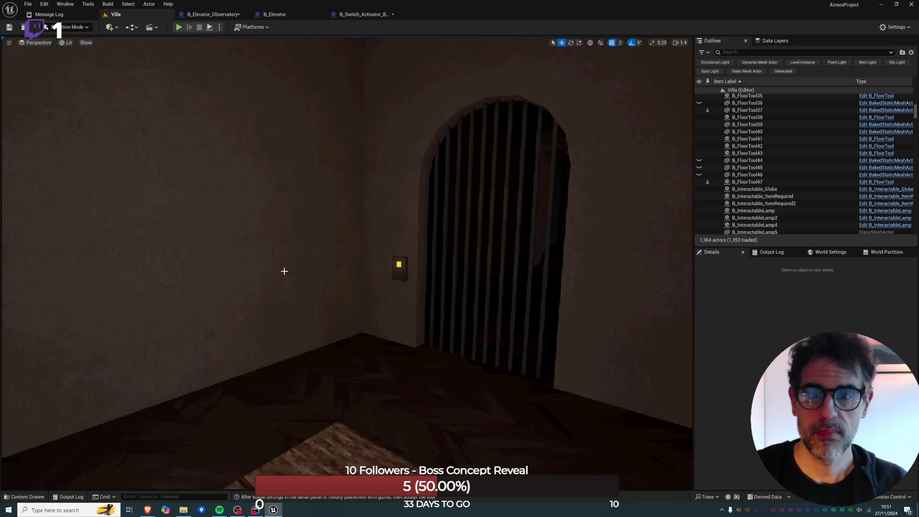
{"action": "scroll", "coordinate": [284, 271], "scroll_direction": "up", "scroll_amount": 3}
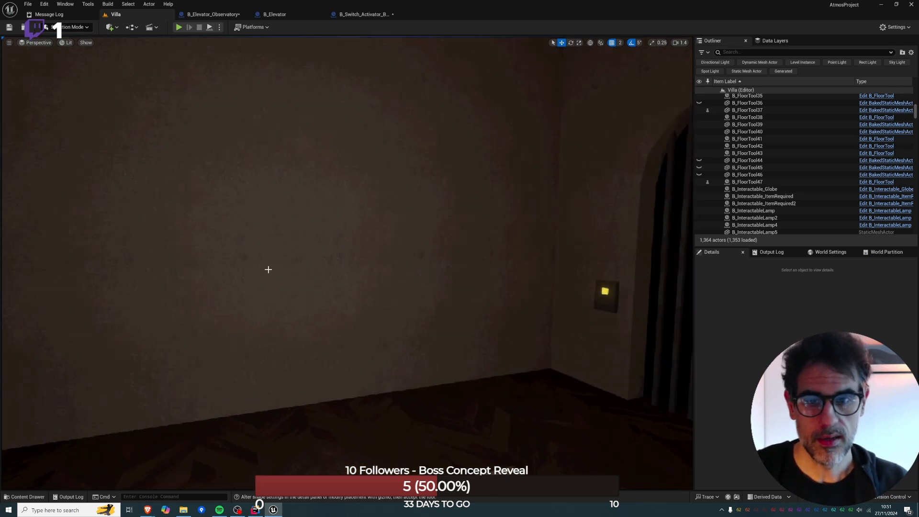
{"action": "right_click_drag", "start_coordinate": [284, 271], "coordinate": [403, 290]}
{"action": "key", "text": "q"}
{"action": "key", "text": "e"}
{"action": "scroll", "coordinate": [431, 253], "scroll_direction": "down", "scroll_amount": 6}
{"action": "key", "text": "q"}
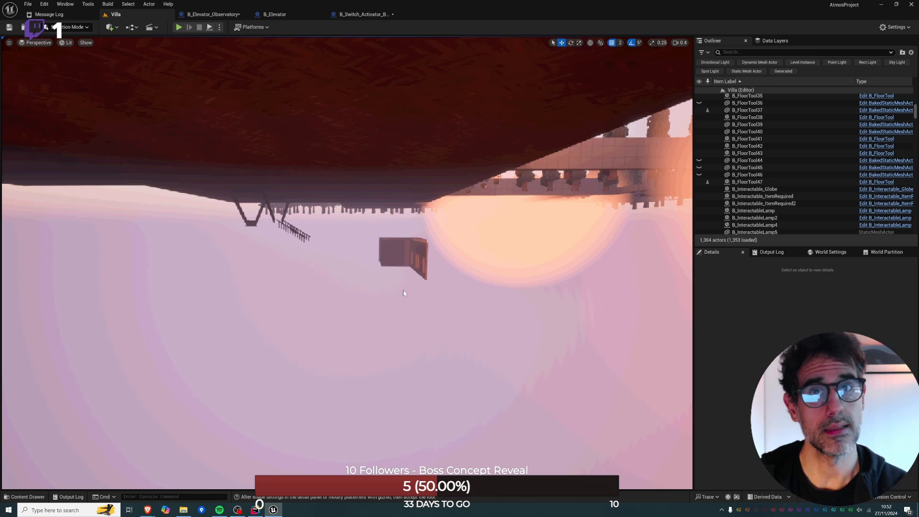
Return above the villa and examine how the chess room, the corridor and the neighbouring rooms connect.
{"action": "right_click_drag", "start_coordinate": [403, 292], "coordinate": [403, 273]}
{"action": "key", "text": "e"}
{"action": "scroll", "coordinate": [403, 283], "scroll_direction": "up", "scroll_amount": 3}
{"action": "key", "text": "w"}
{"action": "key", "text": "w"}
{"action": "scroll", "coordinate": [403, 269], "scroll_direction": "up", "scroll_amount": 2}
{"action": "right_click_drag", "start_coordinate": [415, 195], "coordinate": [415, 195]}
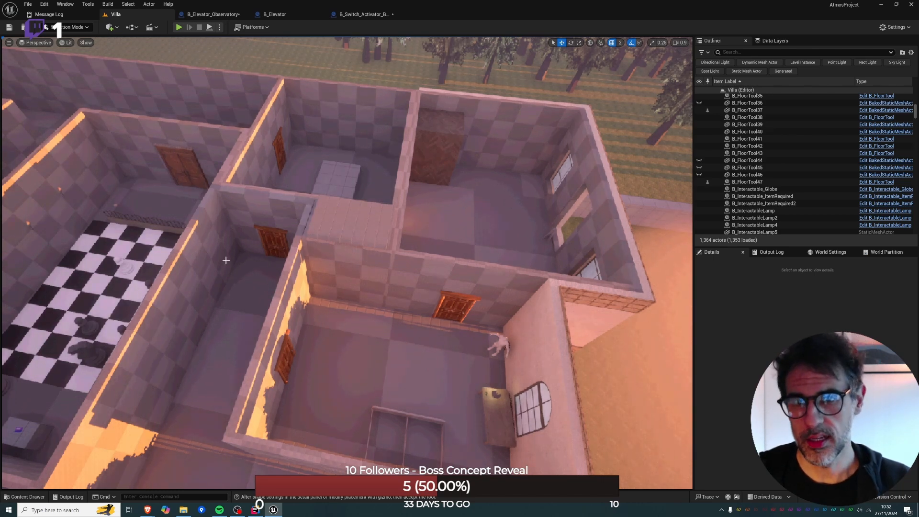
Examine the balcony facade and compare the elevator corner room, the tiled-block room and the chess room from several angles.
{"action": "right_click_drag", "start_coordinate": [353, 290], "coordinate": [353, 290]}
{"action": "right_click_drag", "start_coordinate": [359, 189], "coordinate": [359, 189]}
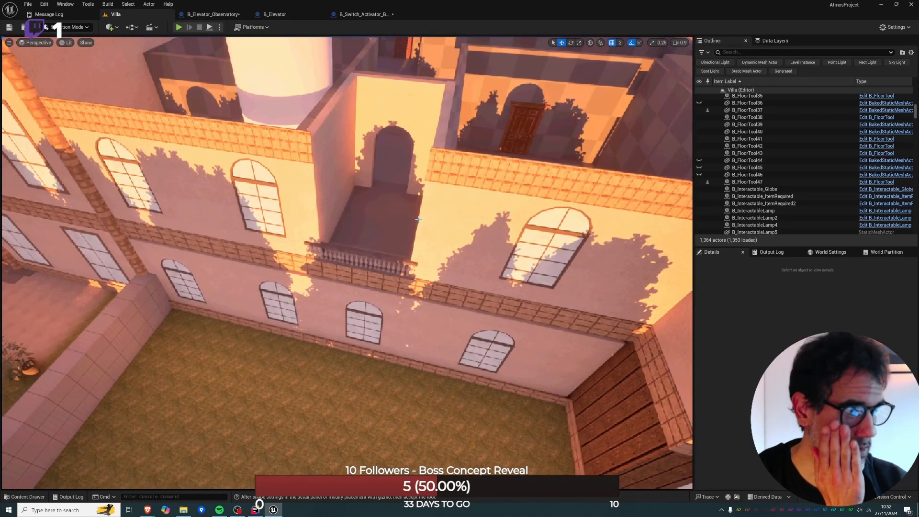
{"action": "right_click_drag", "start_coordinate": [412, 204], "coordinate": [411, 203]}
{"action": "right_click_drag", "start_coordinate": [492, 242], "coordinate": [492, 242]}
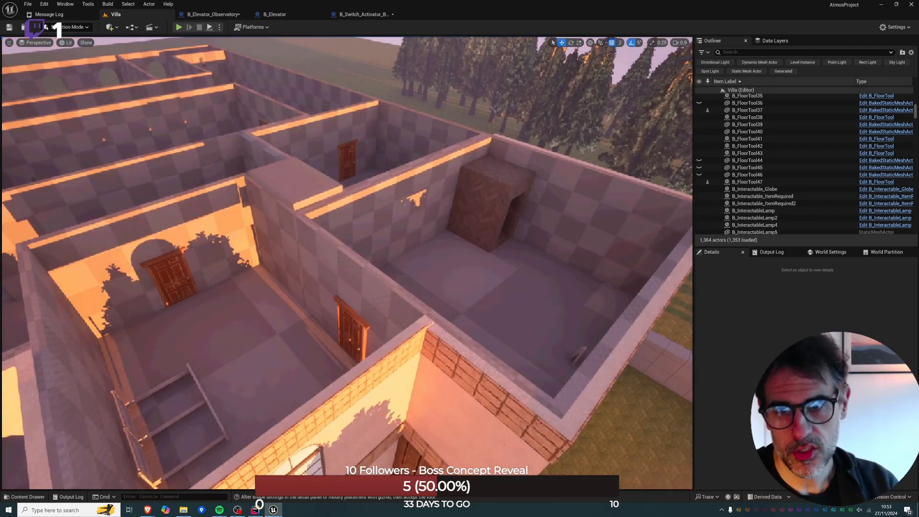
{"action": "right_click_drag", "start_coordinate": [415, 271], "coordinate": [415, 271]}
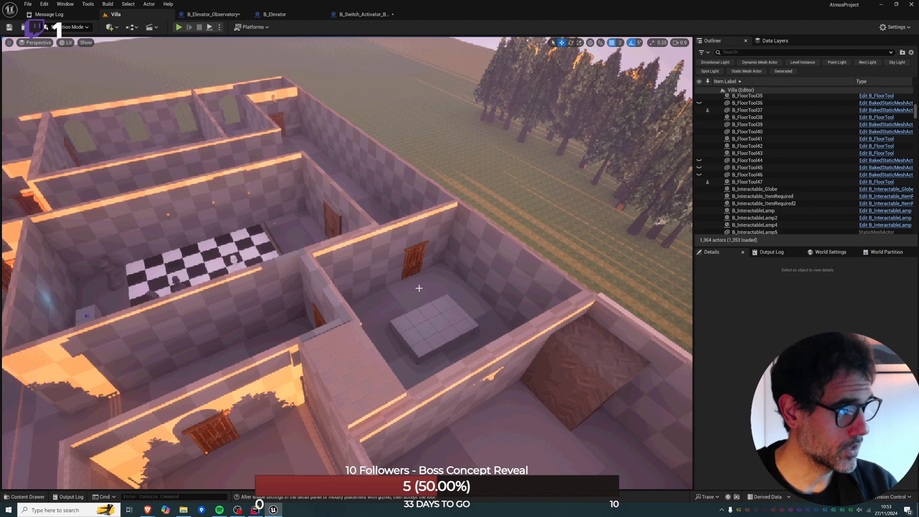
{"action": "right_click_drag", "start_coordinate": [419, 287], "coordinate": [419, 287]}
{"action": "right_click_drag", "start_coordinate": [228, 377], "coordinate": [227, 378]}
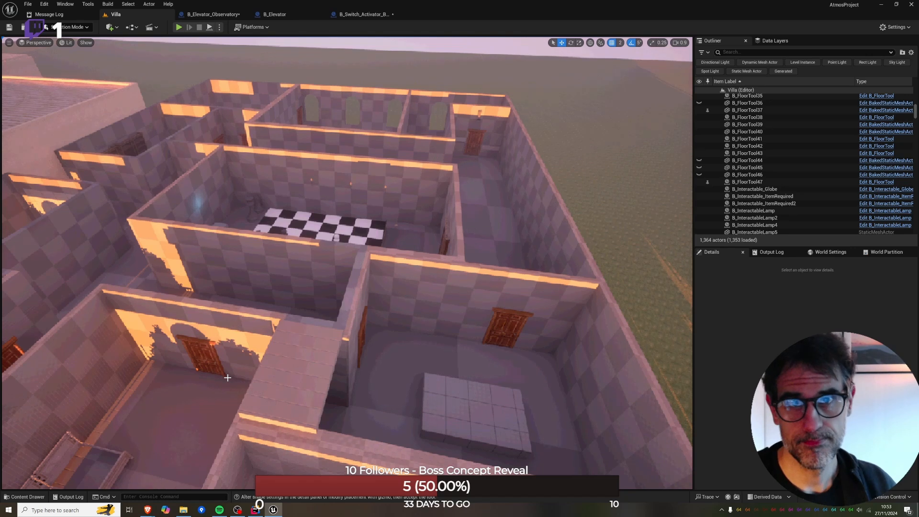